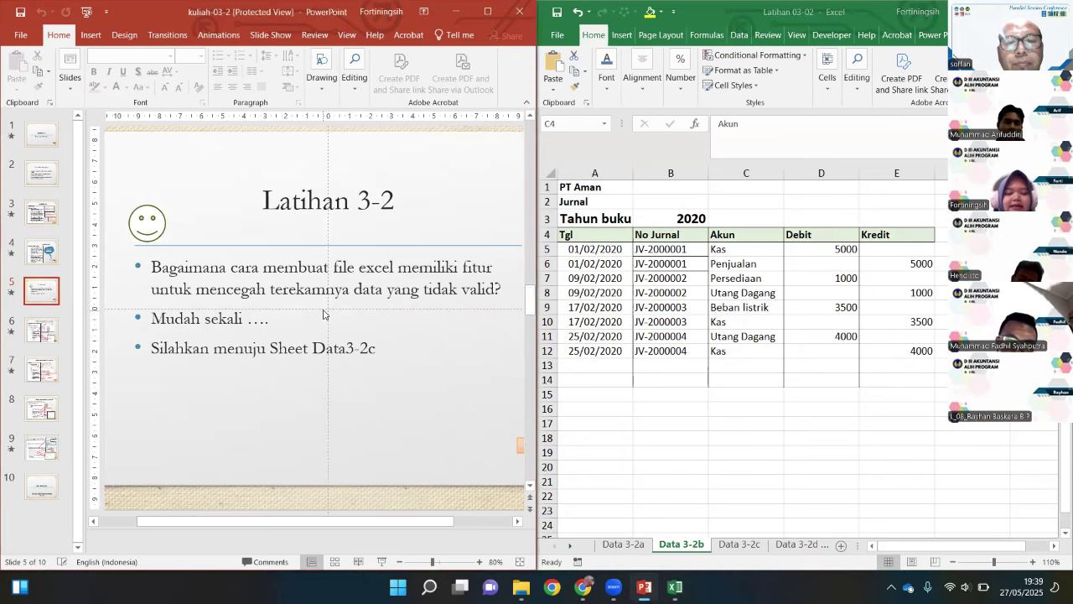
Display slide 6 with the first validation exercise and open the Data 3-2c worksheet.
click(400, 350)
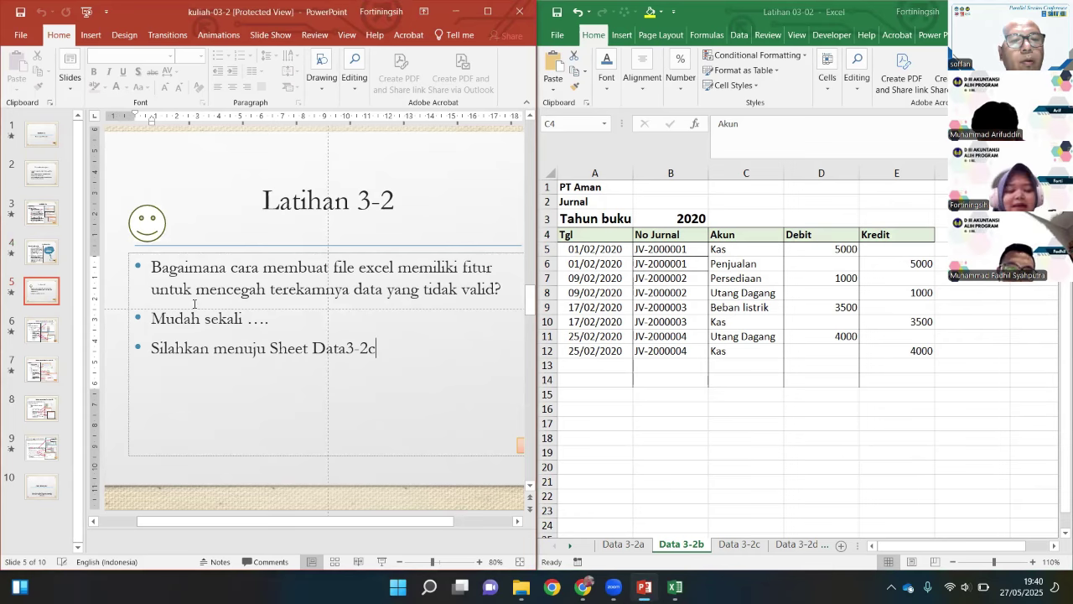
click(56, 334)
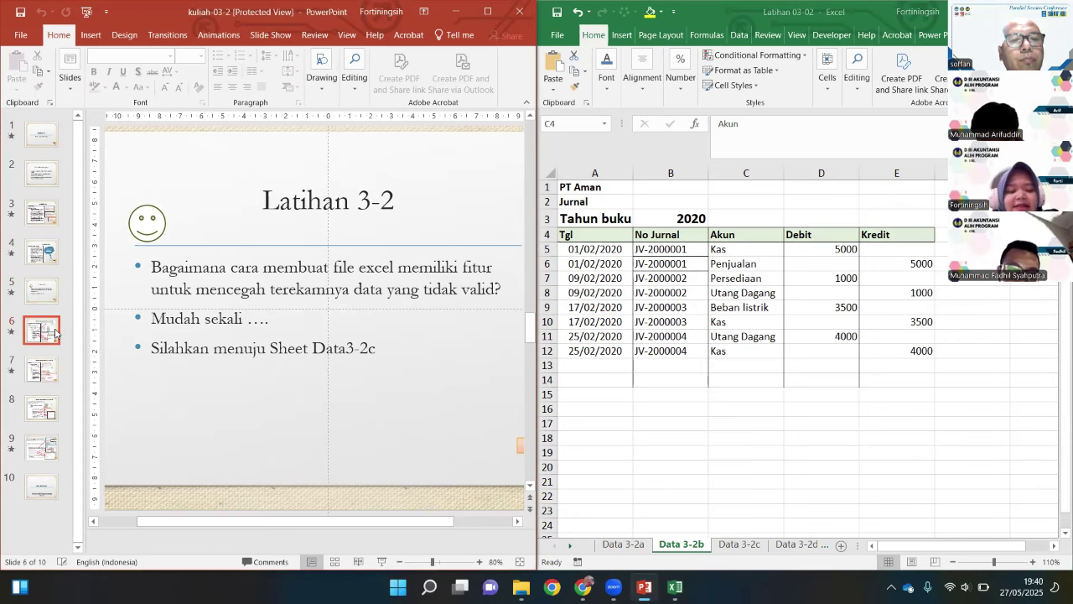
click(754, 547)
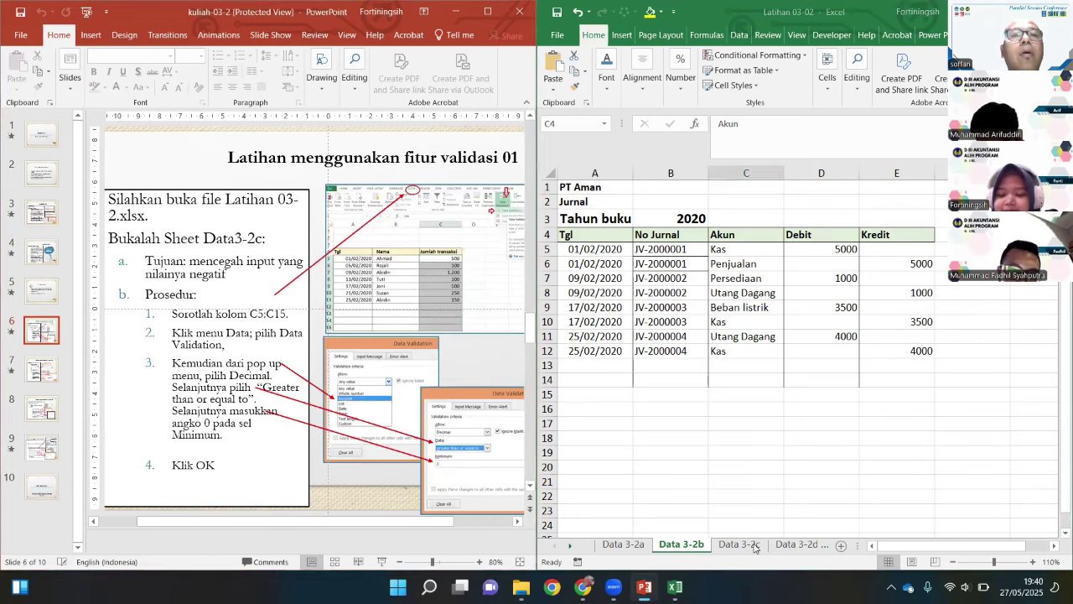
click(753, 547)
click(768, 451)
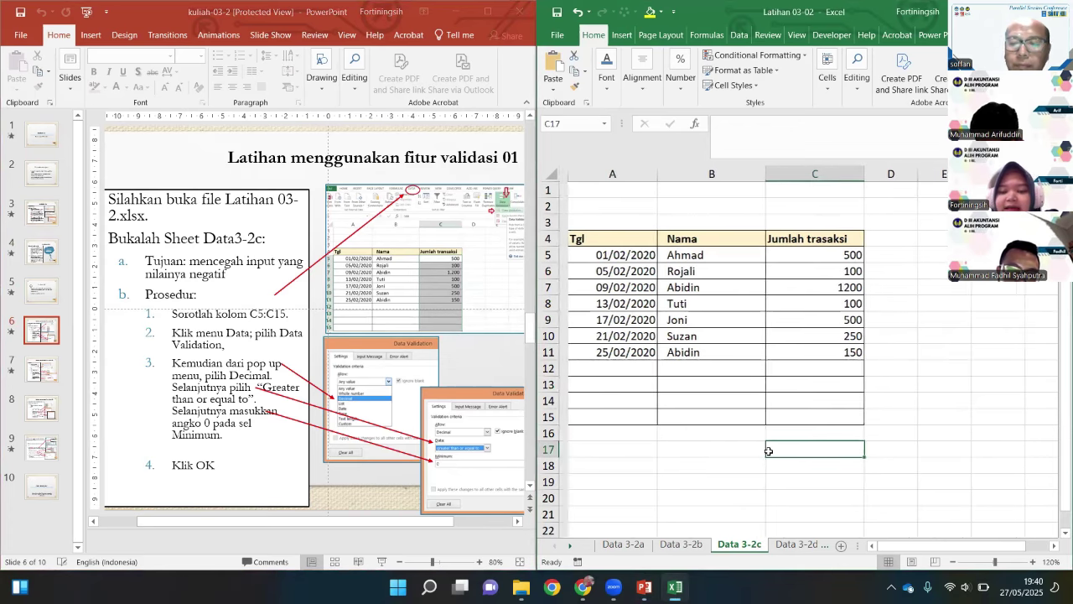
click(894, 334)
click(710, 260)
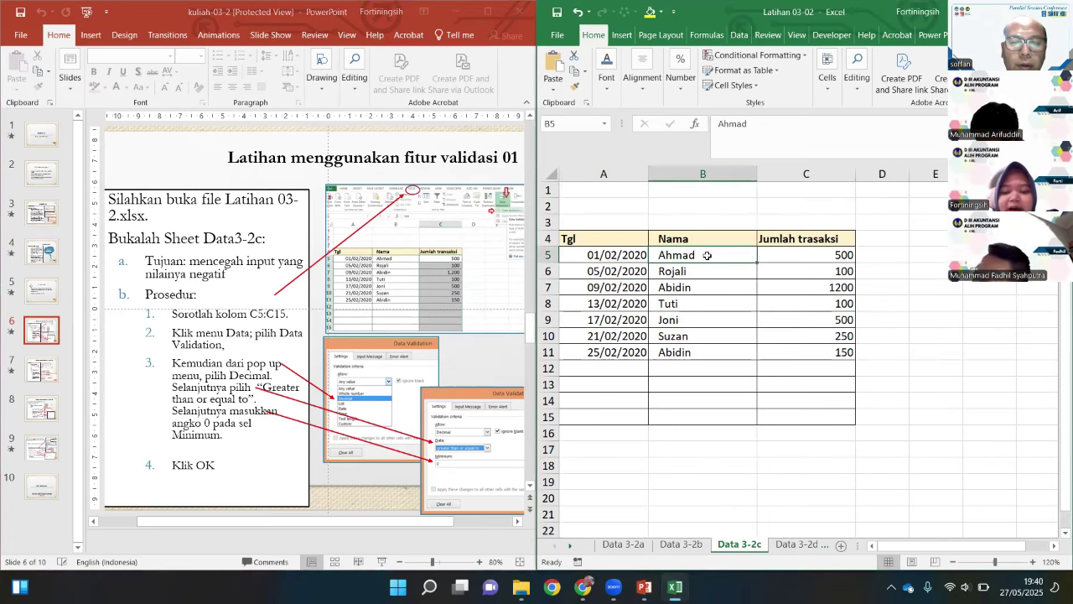
click(254, 277)
key(alt+Tab)
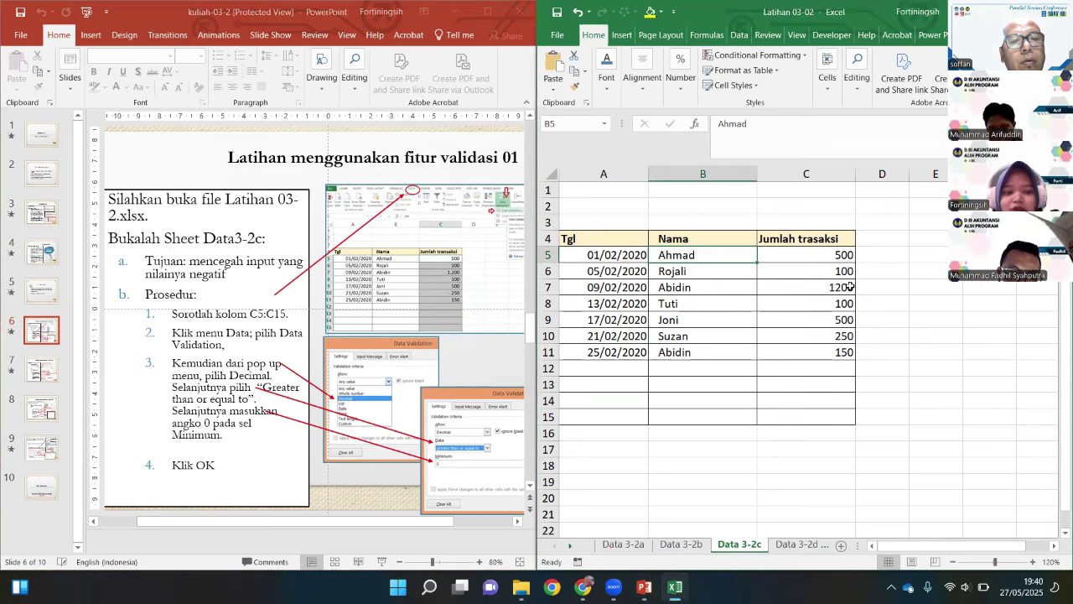
Apply data validation to C5:C15, allowing only decimals greater than or equal to a minimum of 0.
click(829, 255)
key(ctrl+shift+Down)
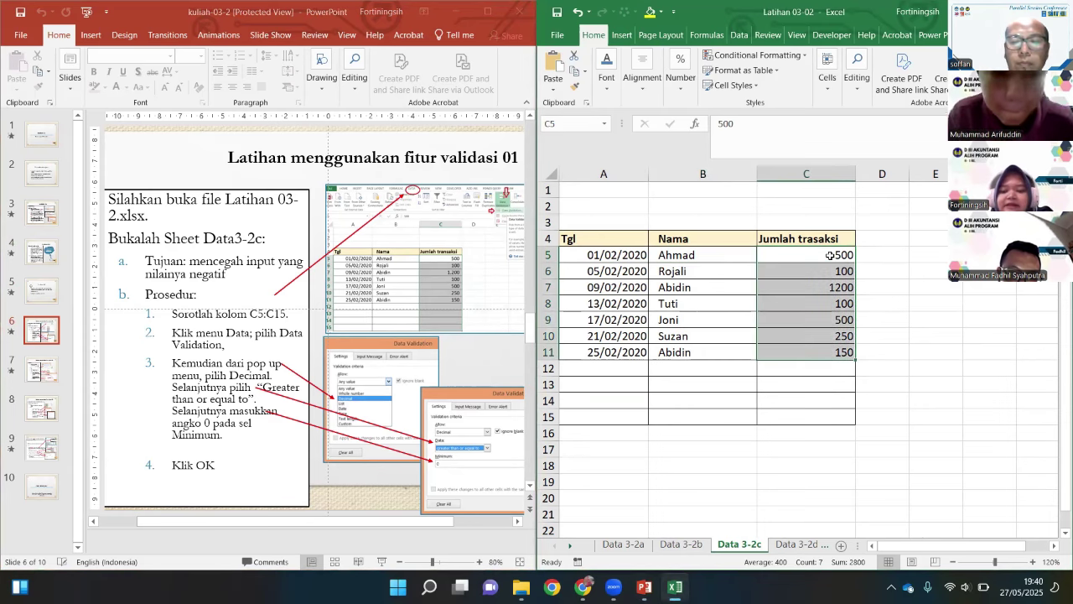
drag(830, 255, 839, 414)
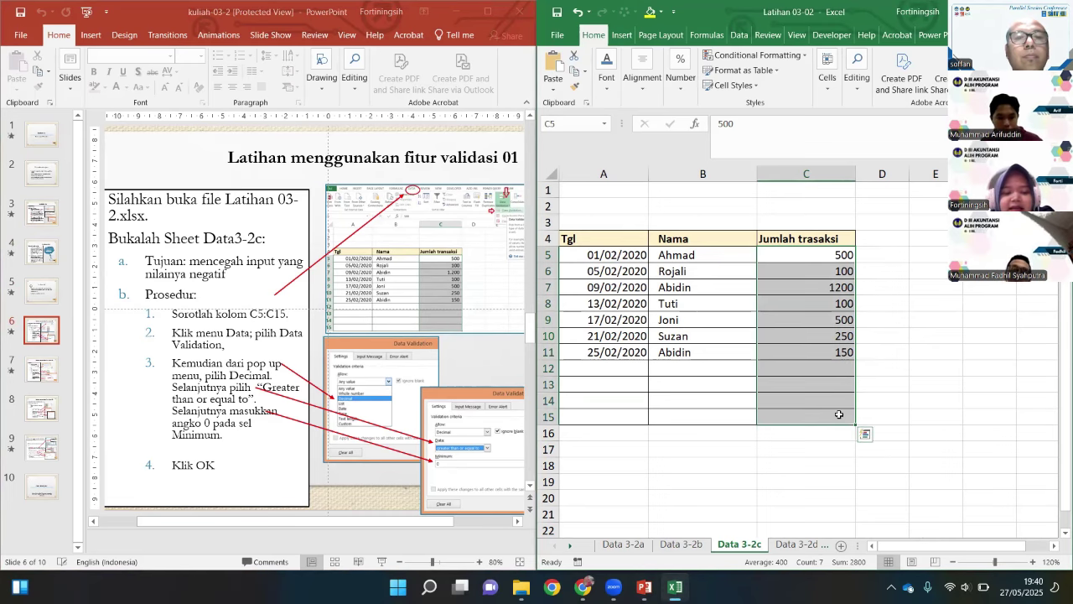
drag(863, 7, 860, 78)
click(742, 112)
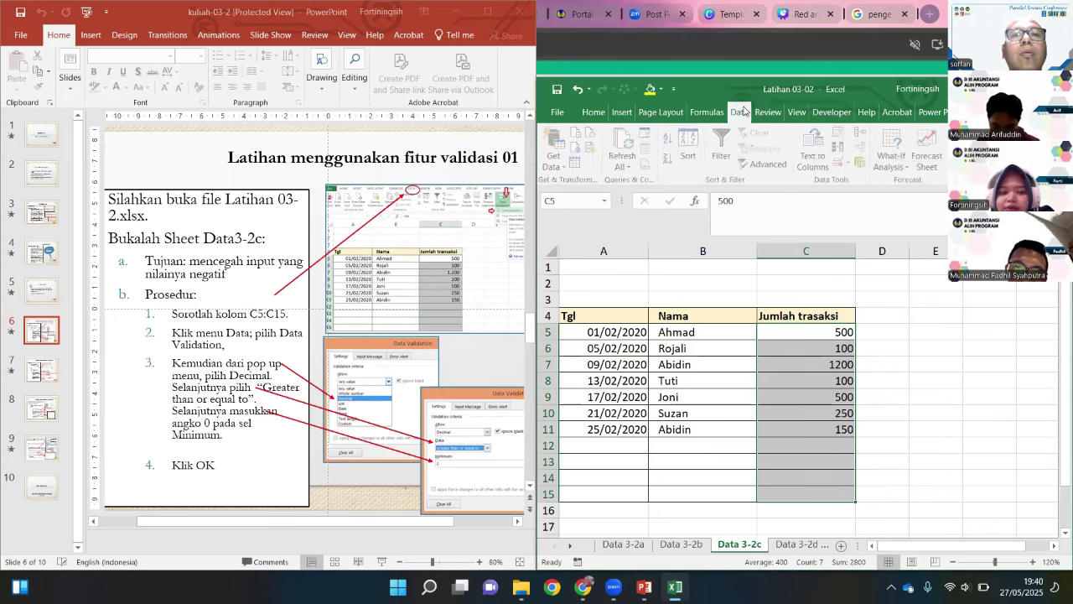
click(836, 167)
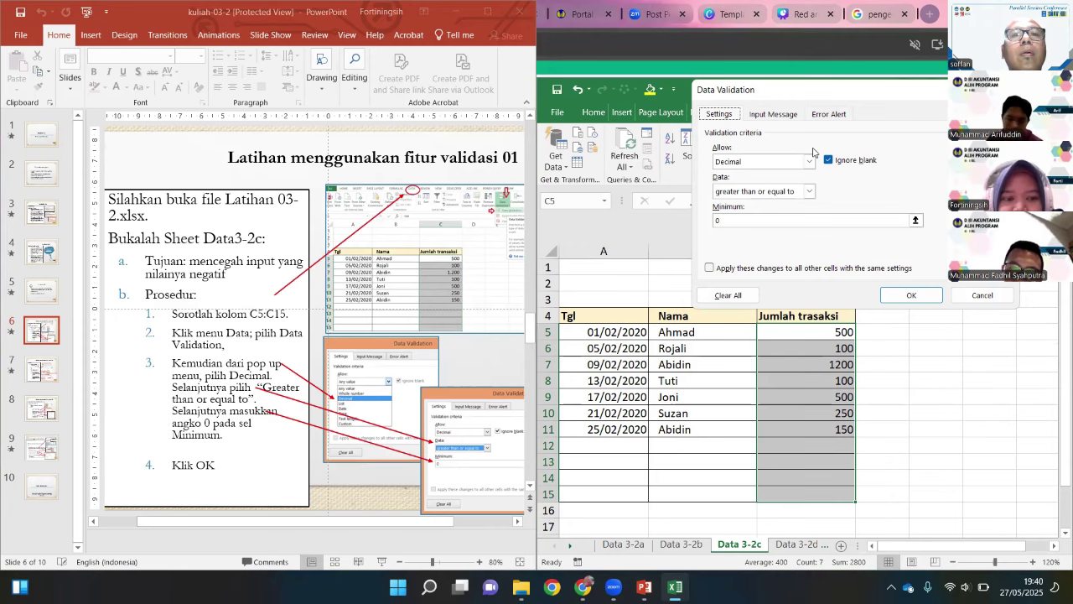
click(809, 191)
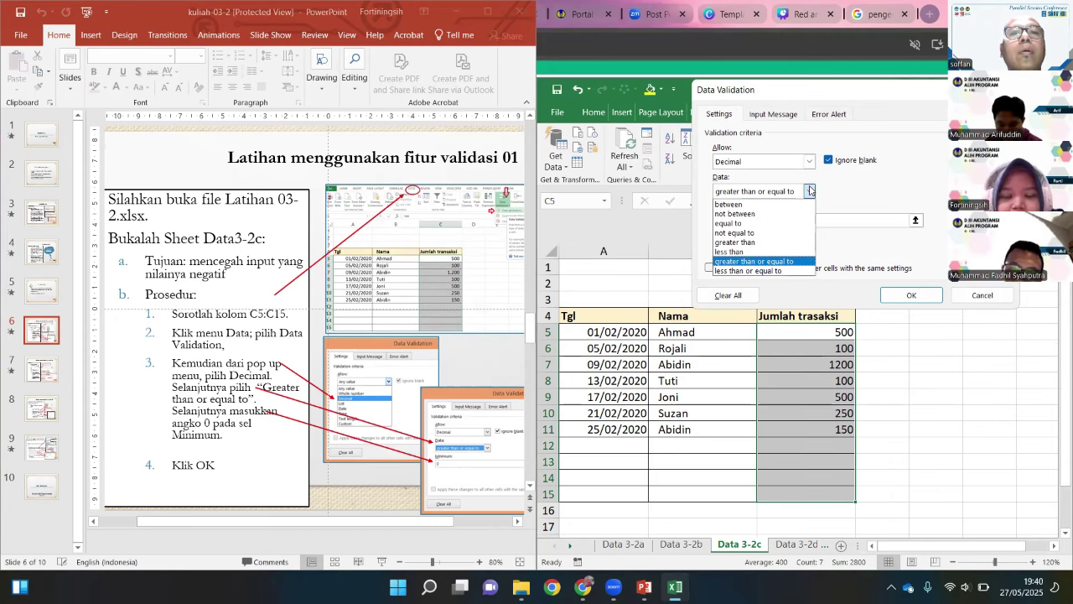
click(792, 264)
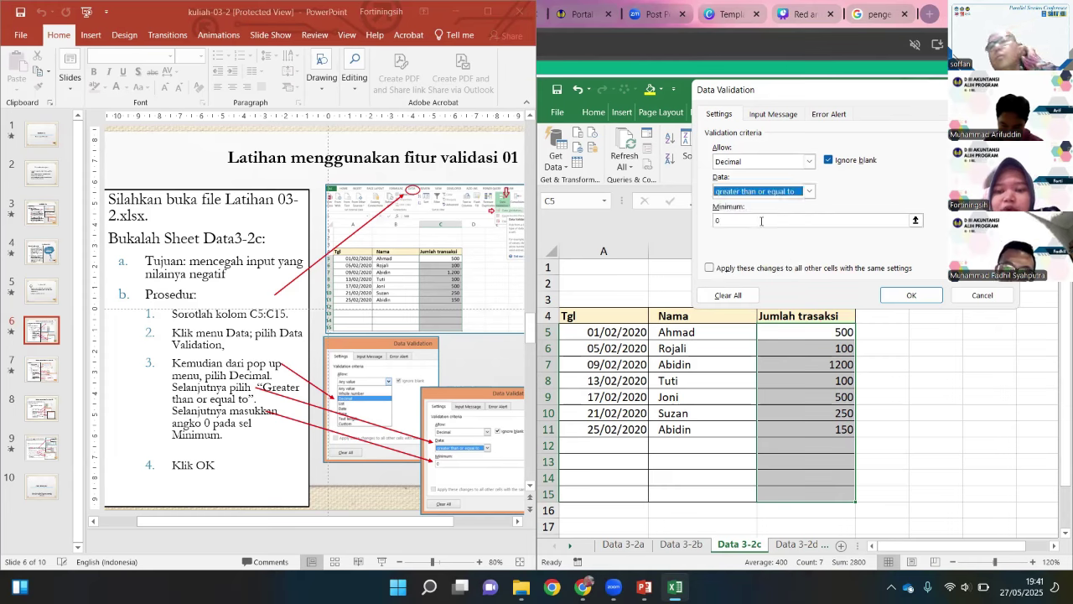
click(762, 220)
text(0)
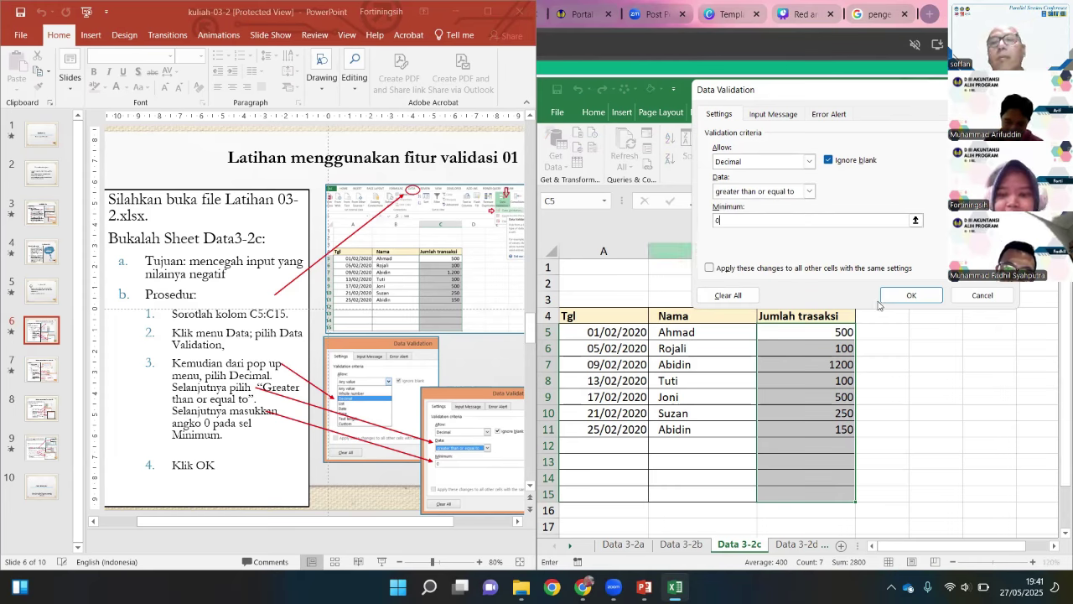
click(828, 113)
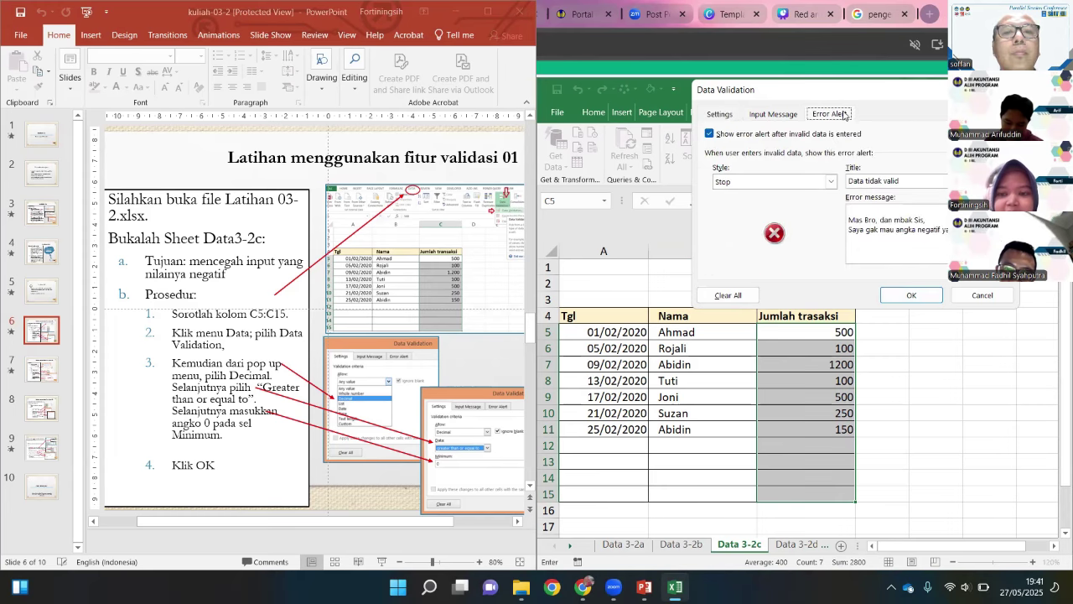
click(906, 295)
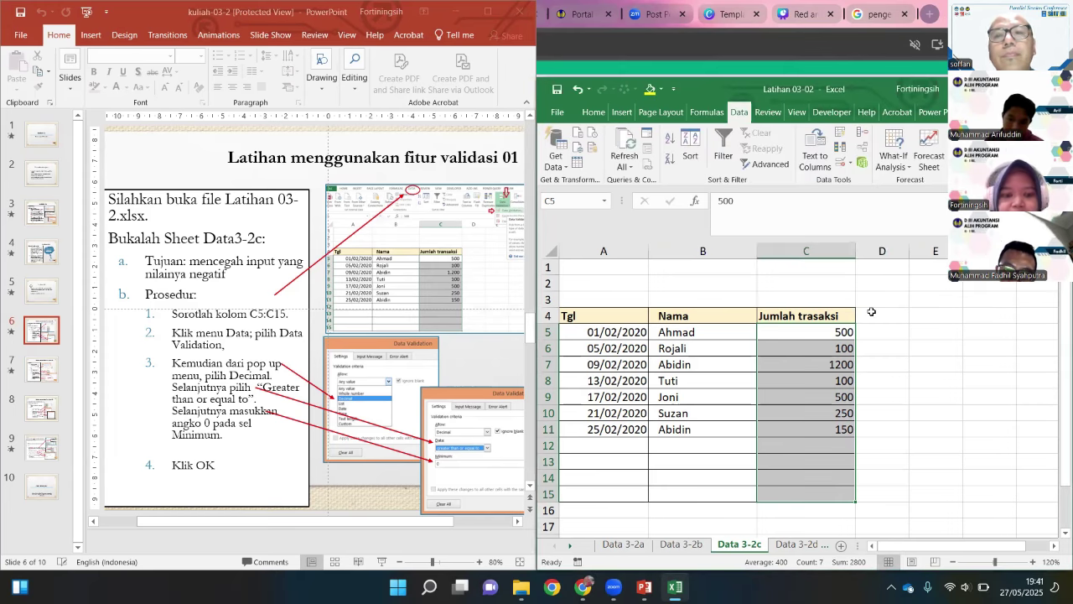
Test the validation rule by entering -100 in cell C5, and cancel the entry.
click(807, 336)
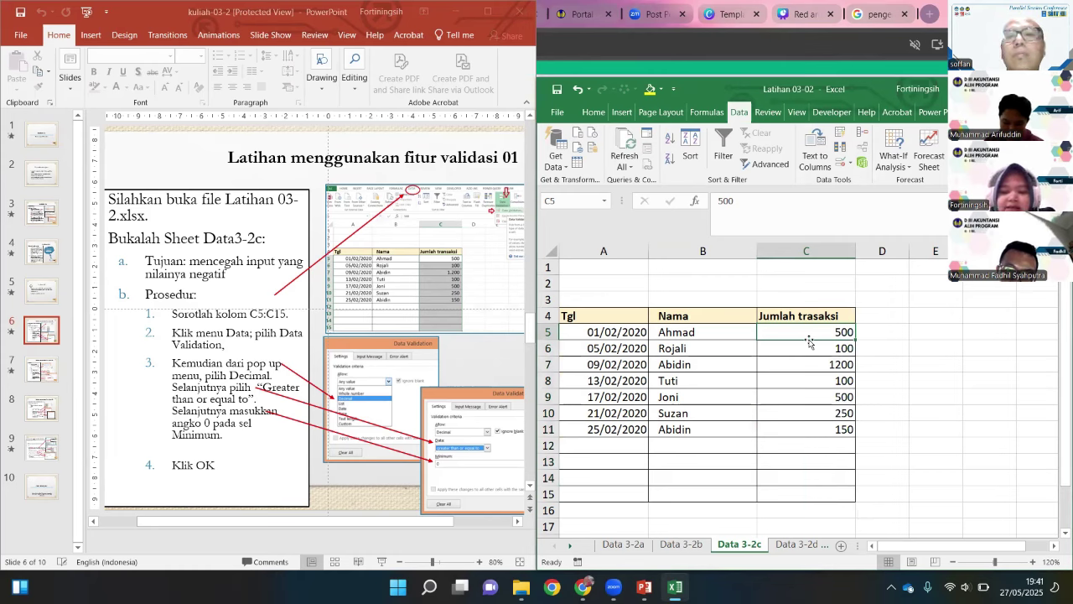
text(-100)
key(Return)
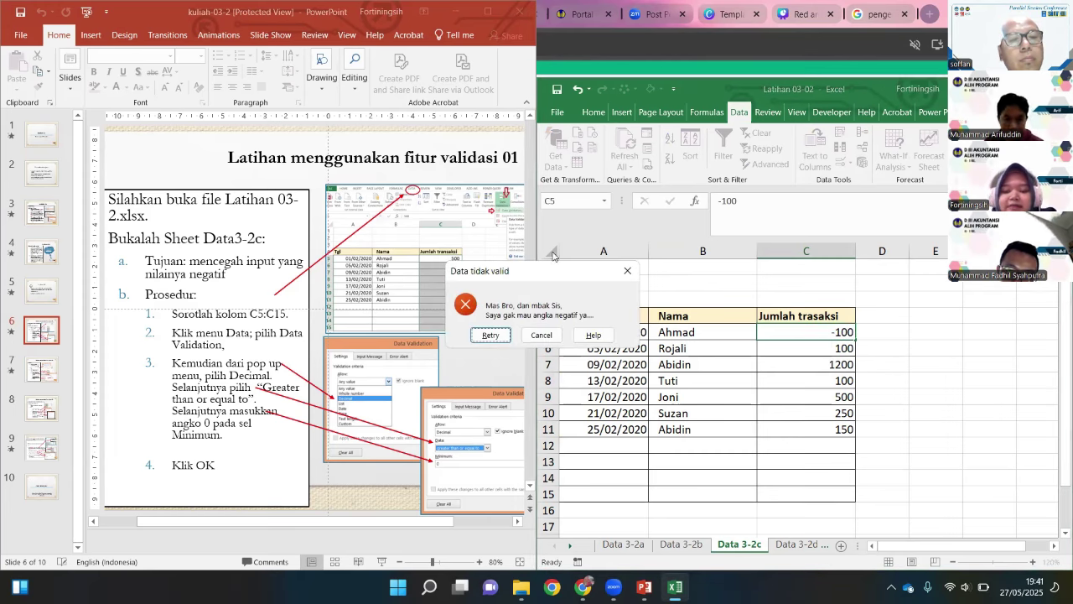
drag(553, 275, 641, 266)
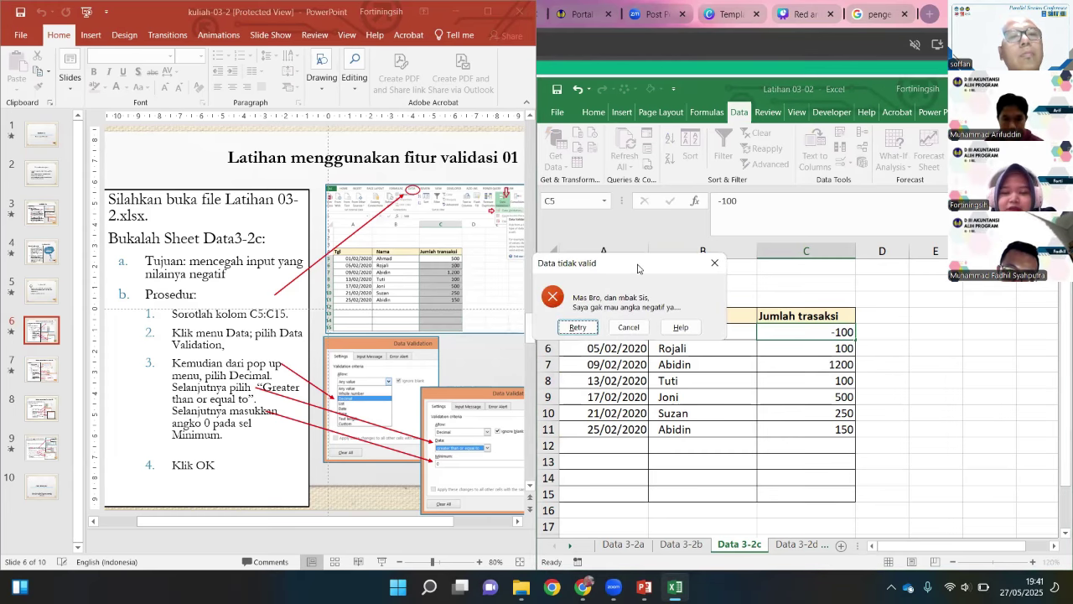
click(623, 330)
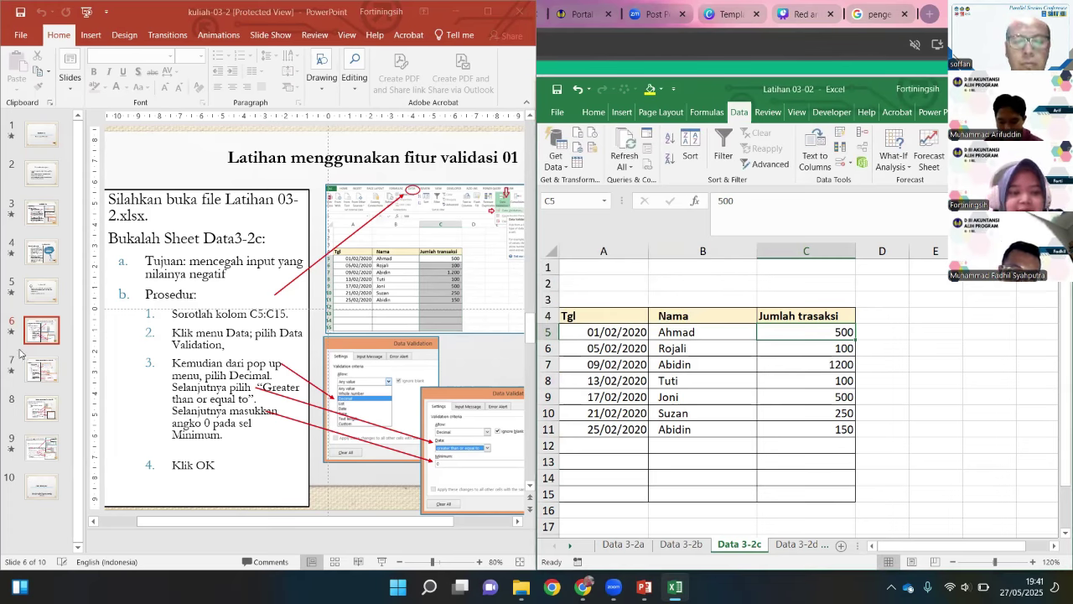
Display slide 7 and read the instructions for testing the rule and customising the error message.
click(42, 372)
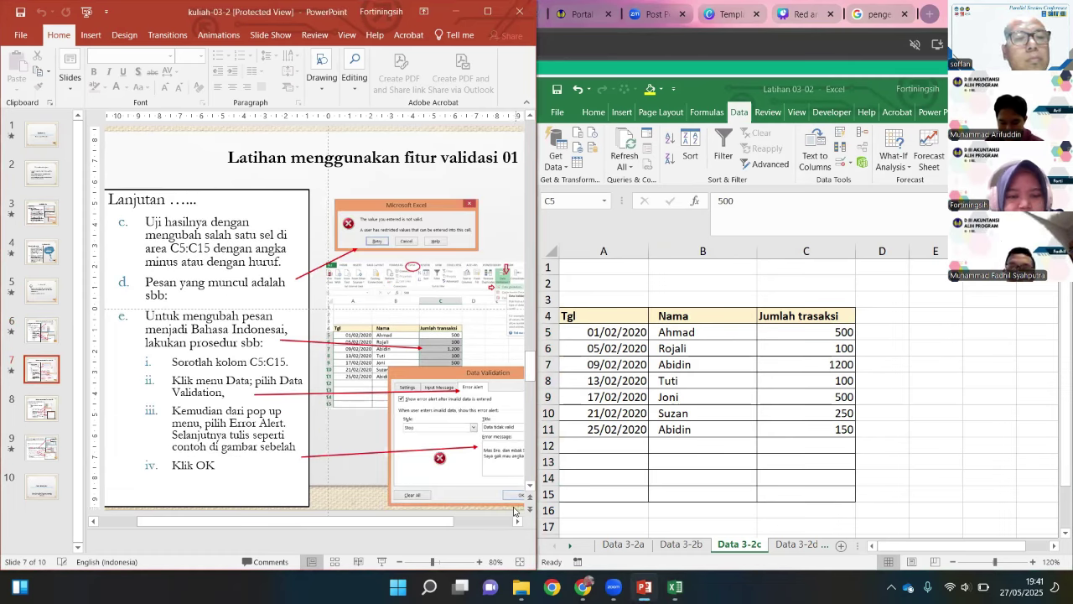
click(682, 359)
click(667, 349)
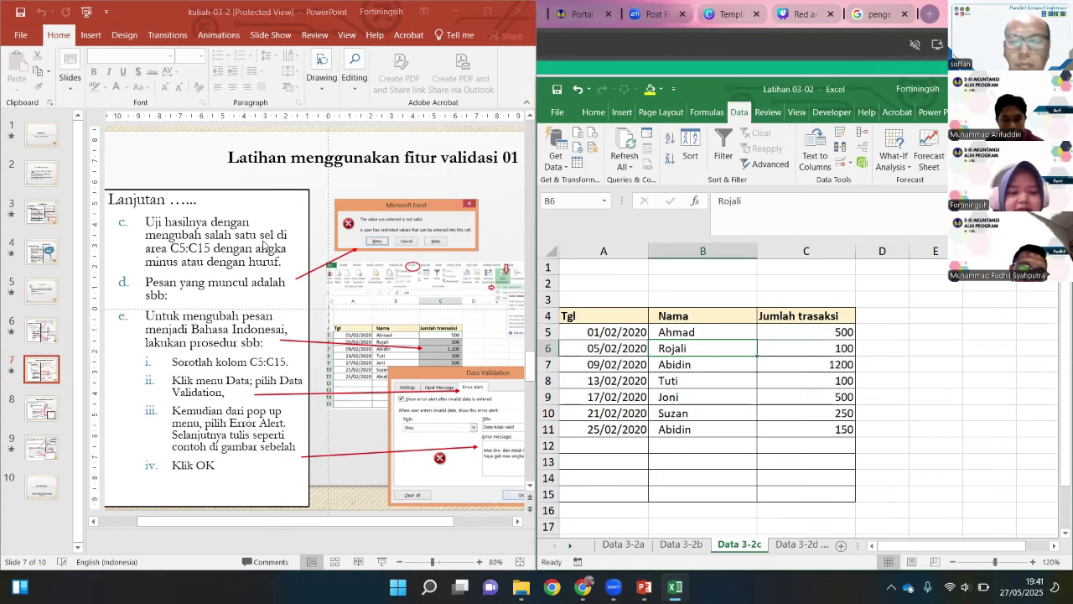
click(704, 287)
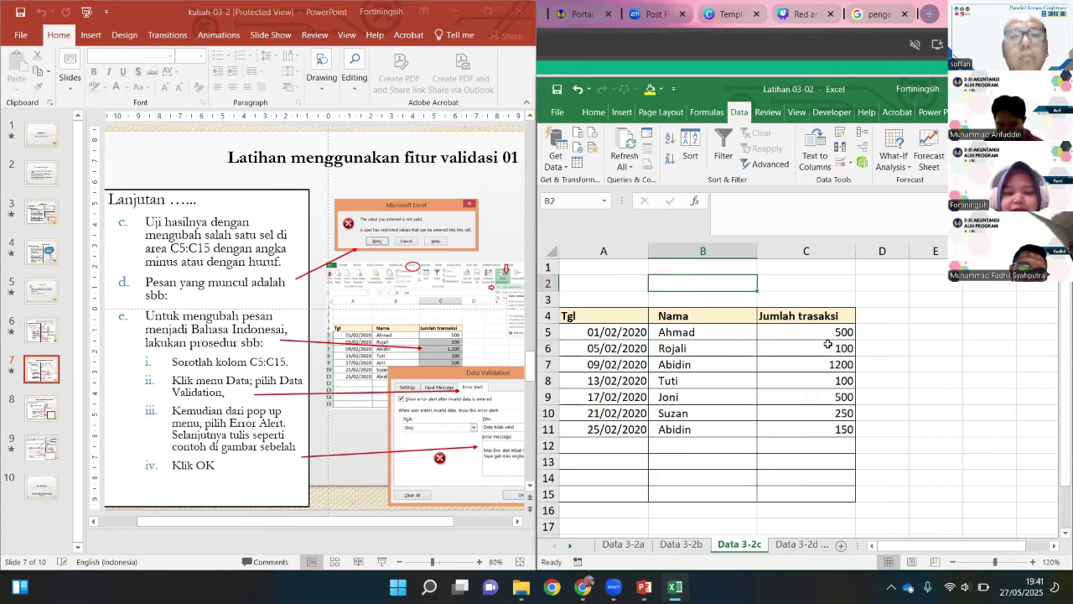
Test the validation rule by entering the text "seribu" in cell C6, and cancel the entry.
click(827, 345)
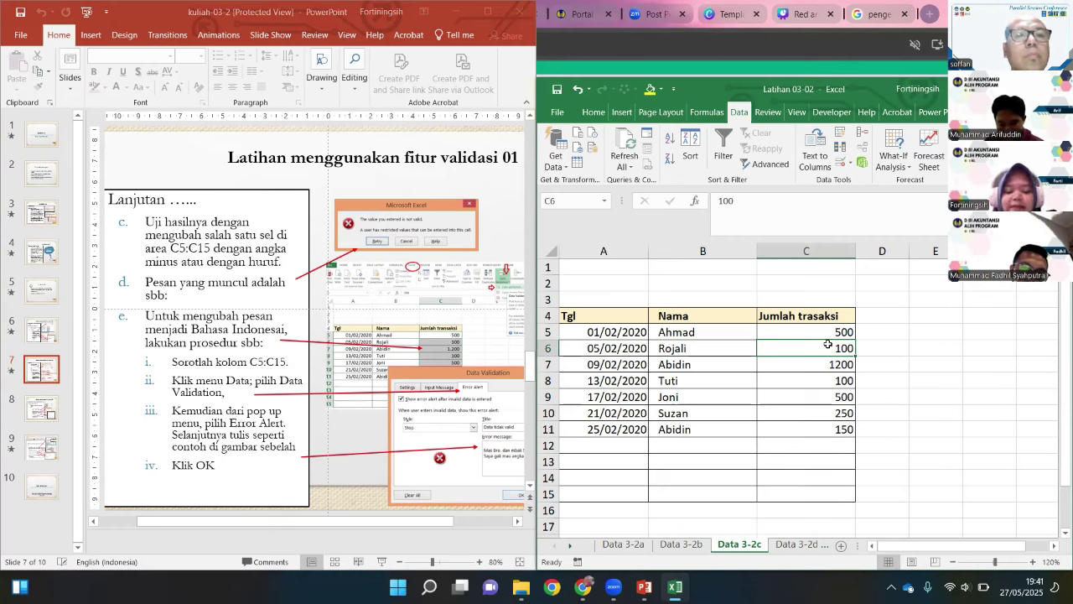
text(seribu)
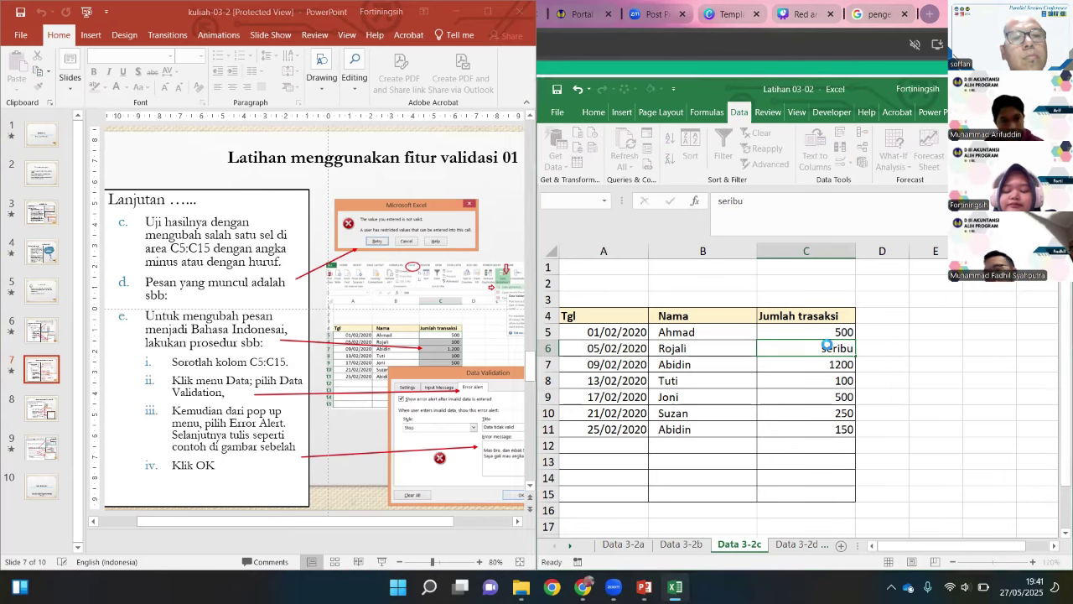
key(Return)
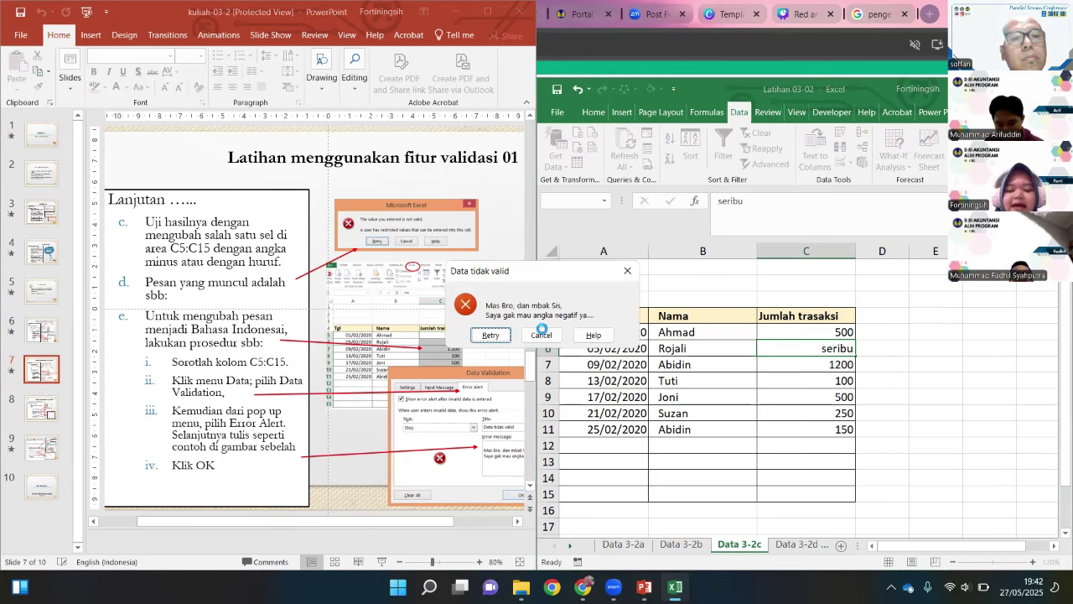
key(Escape)
click(796, 376)
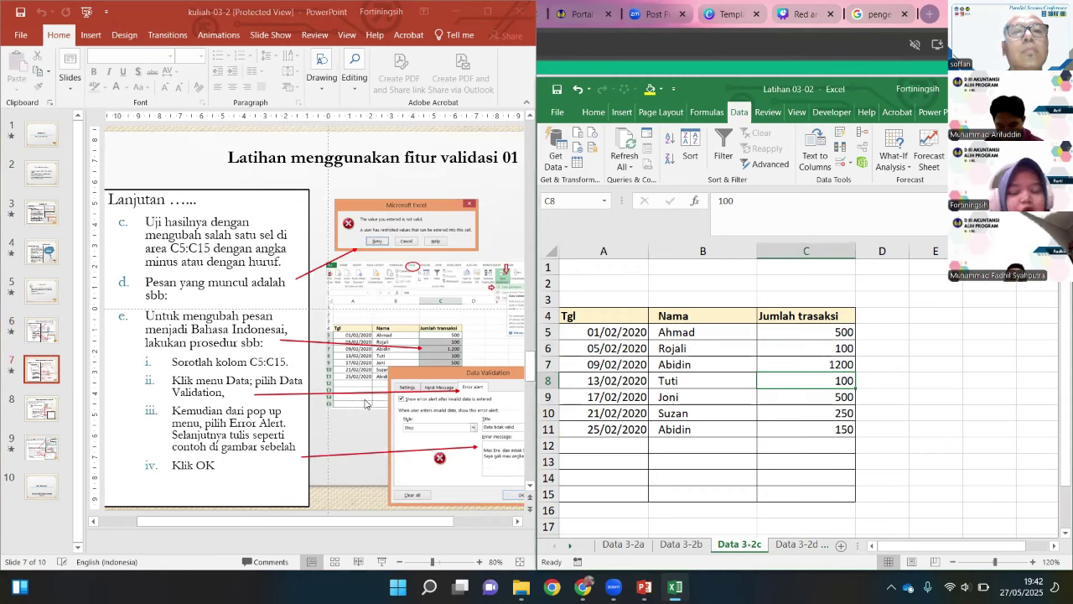
Re-enter "Data tidak valid" as the error alert title in cell C5's data validation, following the slide's example, and apply it.
click(812, 332)
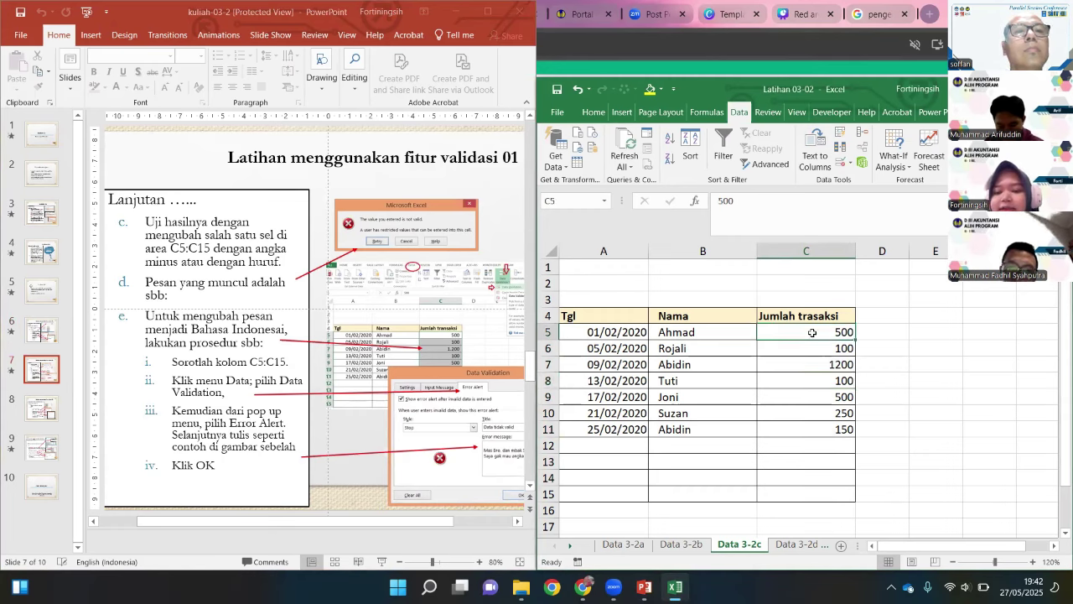
click(847, 161)
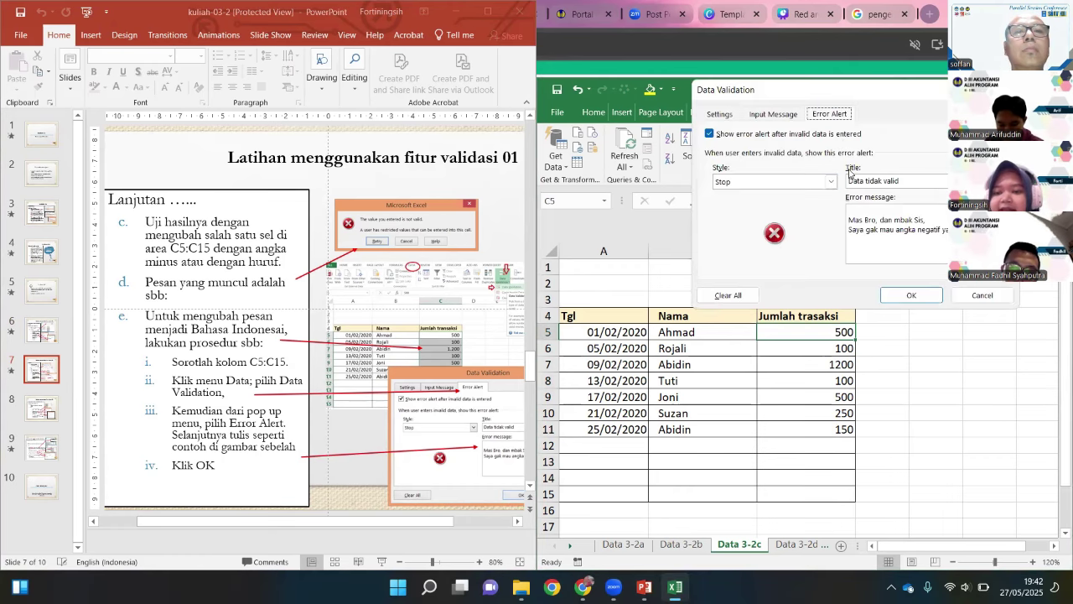
double_click(890, 180)
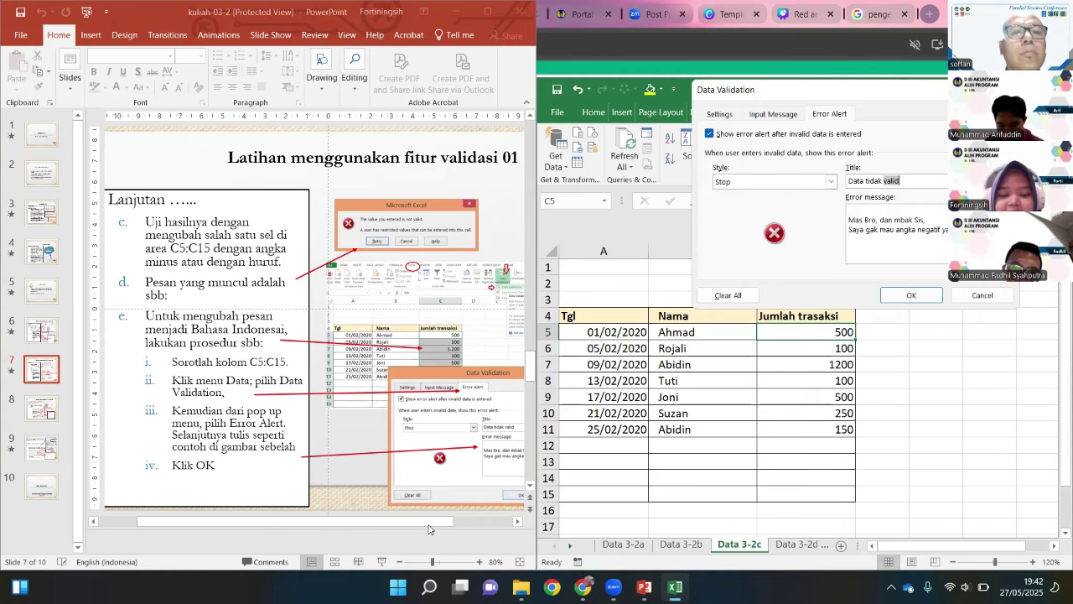
drag(429, 528, 487, 528)
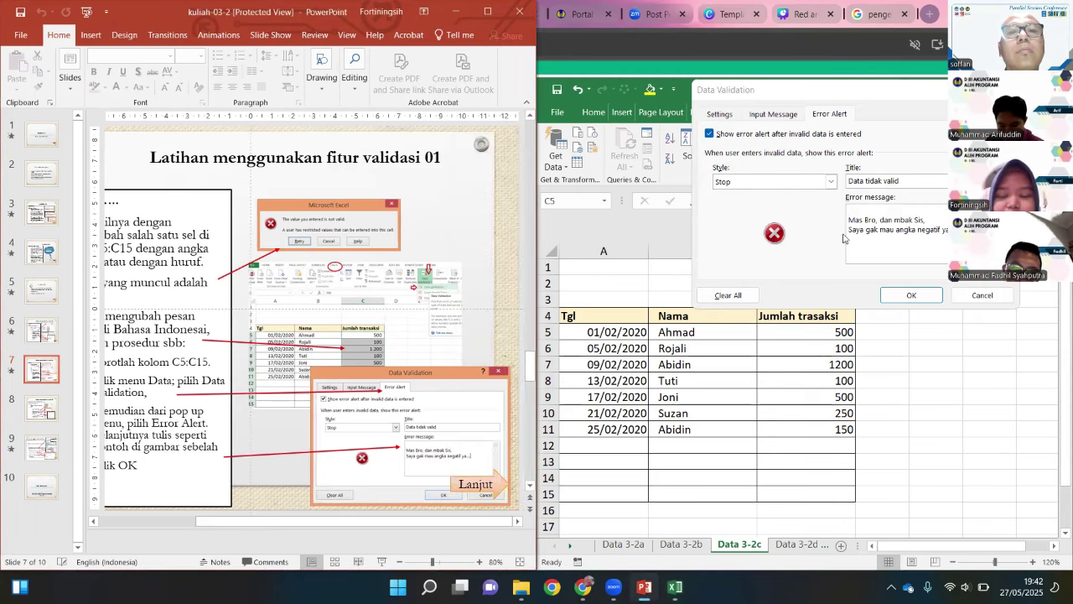
click(909, 181)
double_click(909, 181)
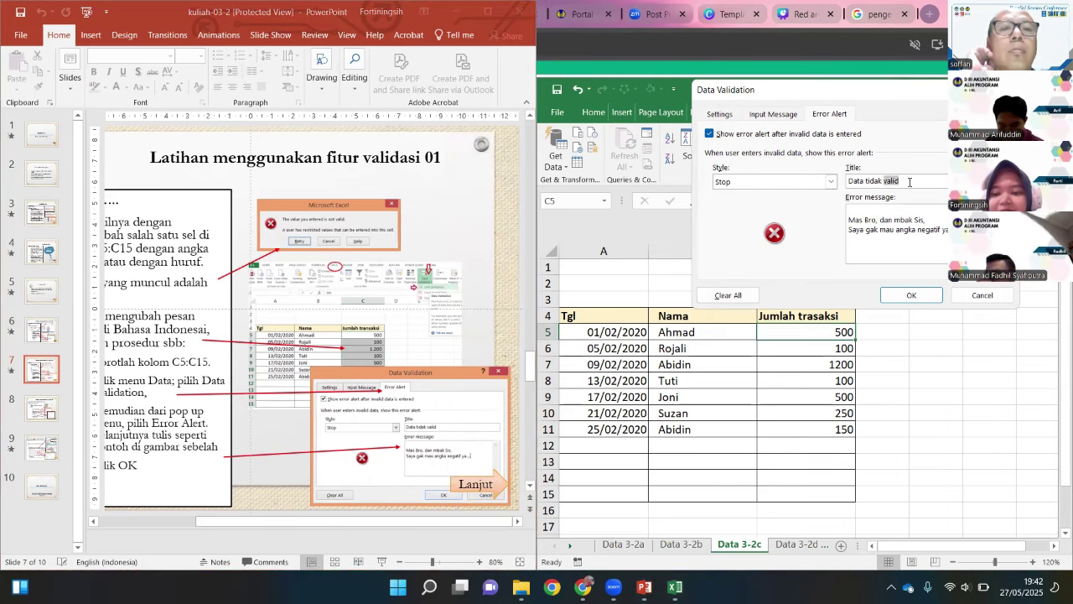
key(BackSpace)
key(BackSpace)
key(BackSpace)
key(BackSpace)
key(BackSpace)
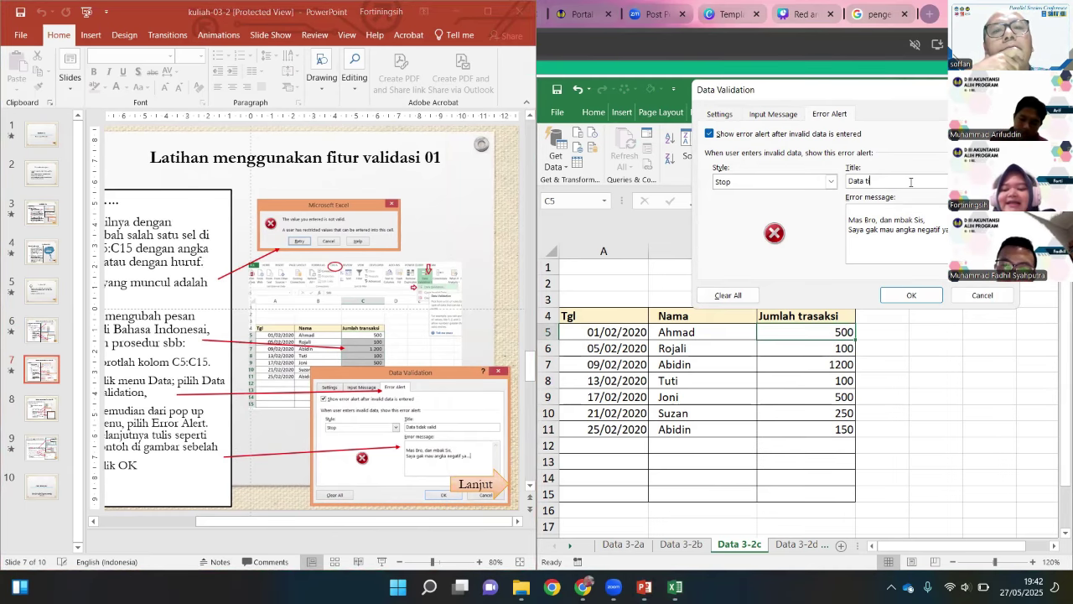
text(Data t)
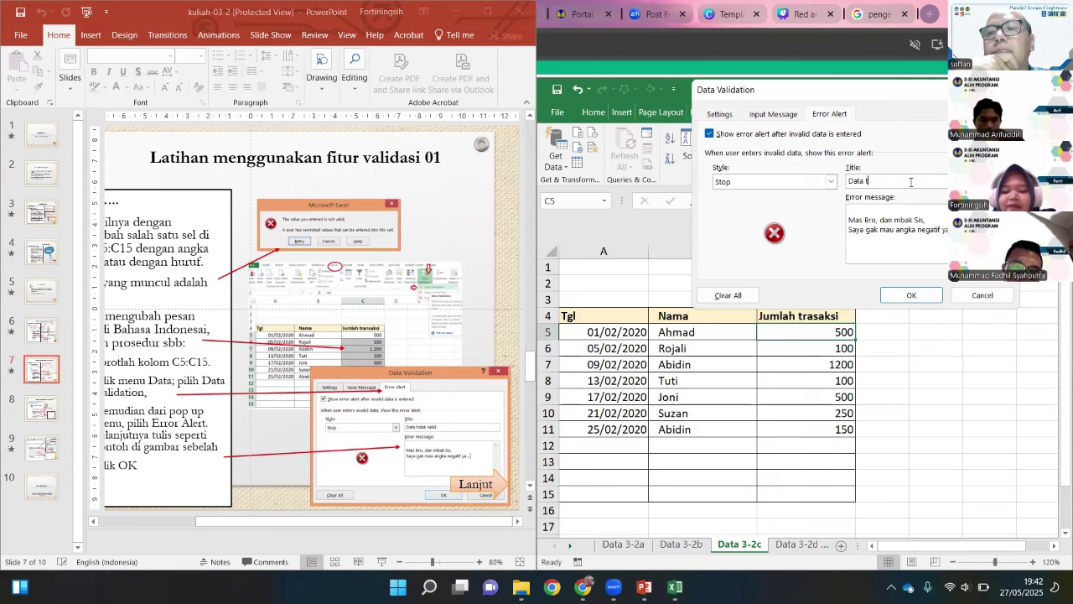
text(idak valid)
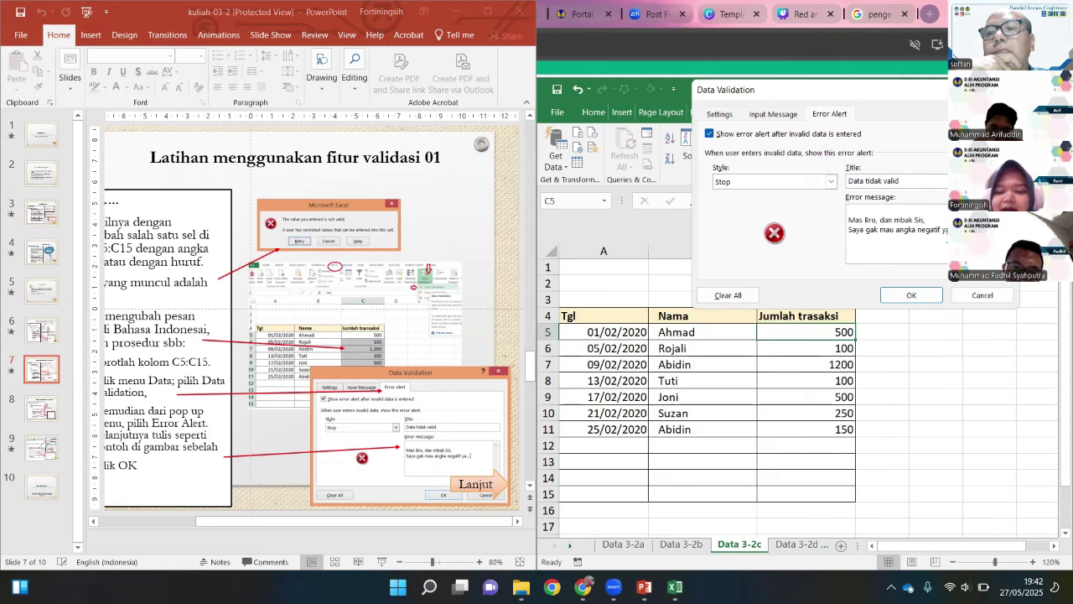
click(898, 295)
click(818, 364)
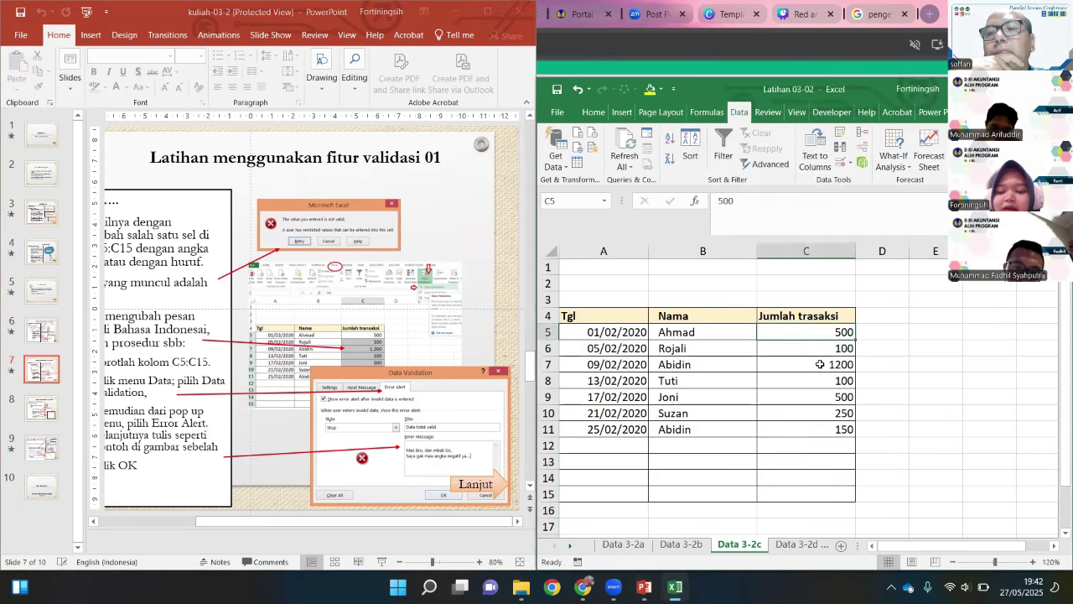
Test the custom error alert by entering -500 in cell C7, and cancel the entry.
text(-500)
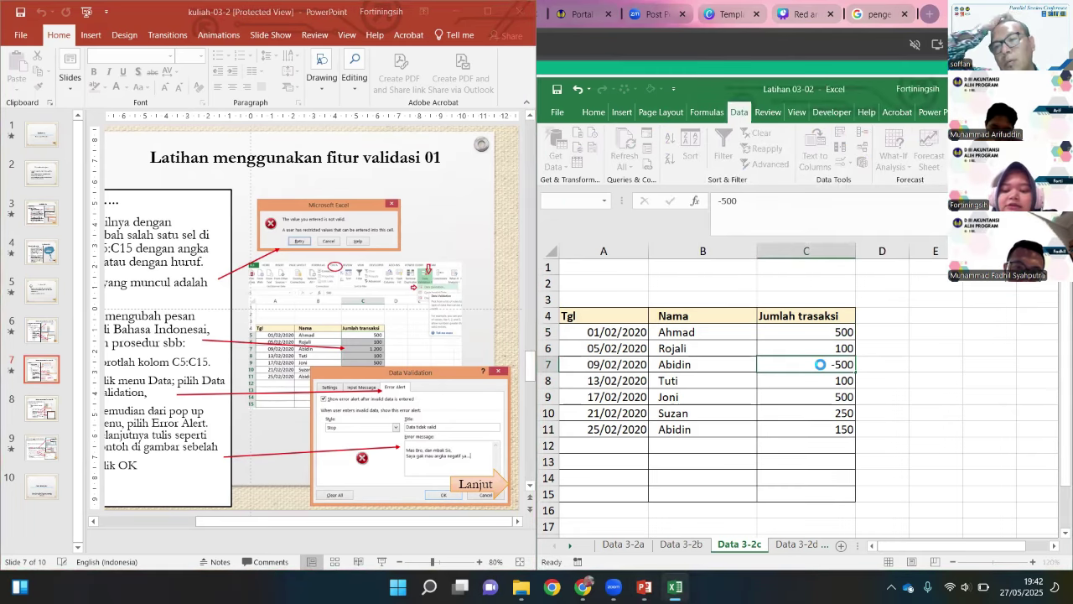
key(Return)
click(542, 334)
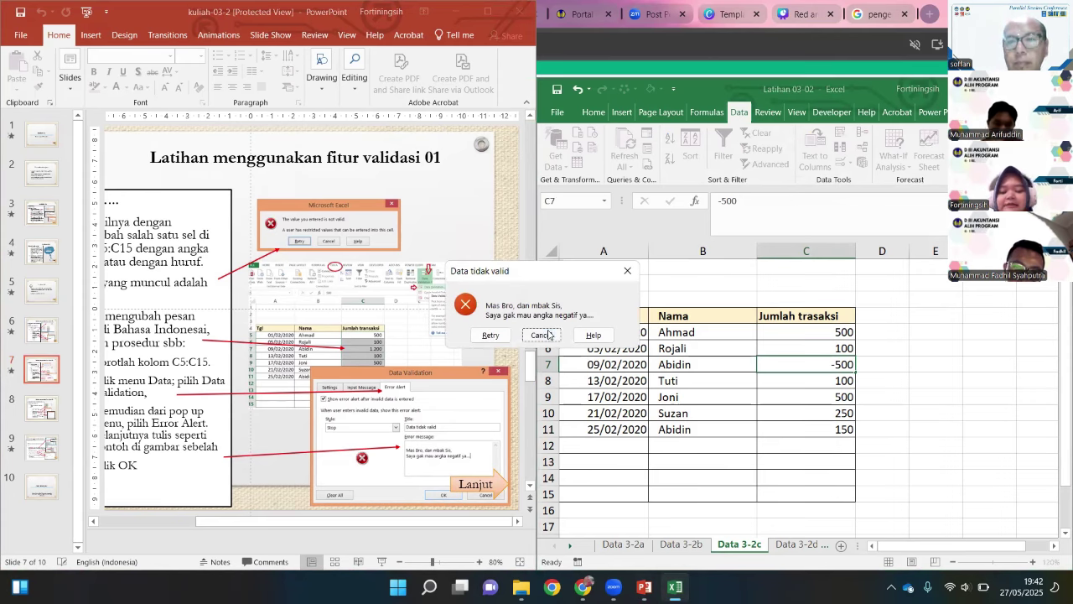
Display slide 8 and read its instructions for limiting date input to 2020, with sheet Data 3-2c open alongside.
click(51, 411)
click(50, 411)
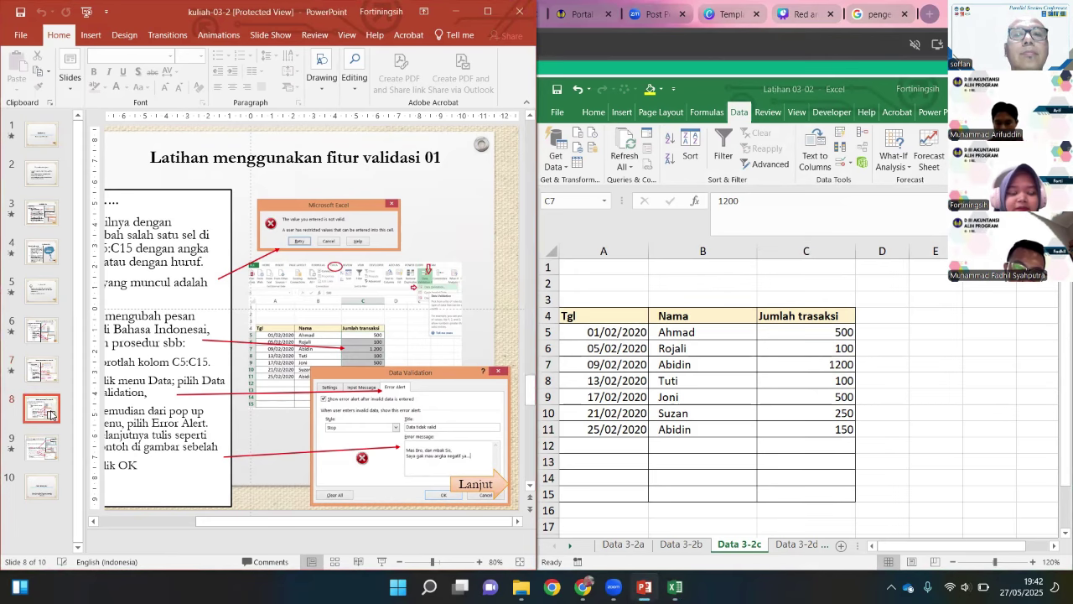
click(797, 555)
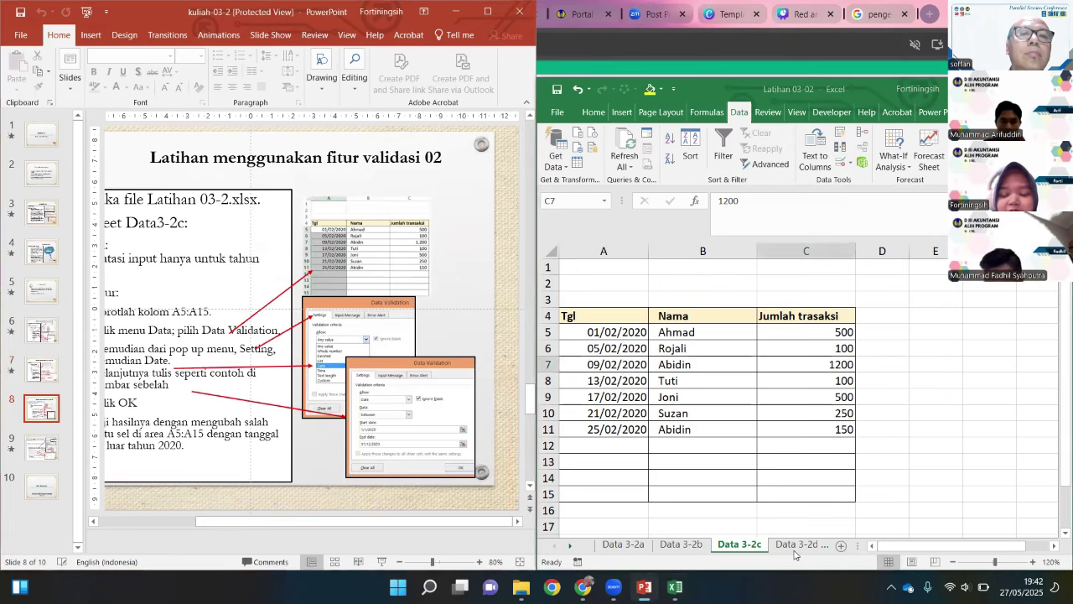
click(795, 552)
click(795, 553)
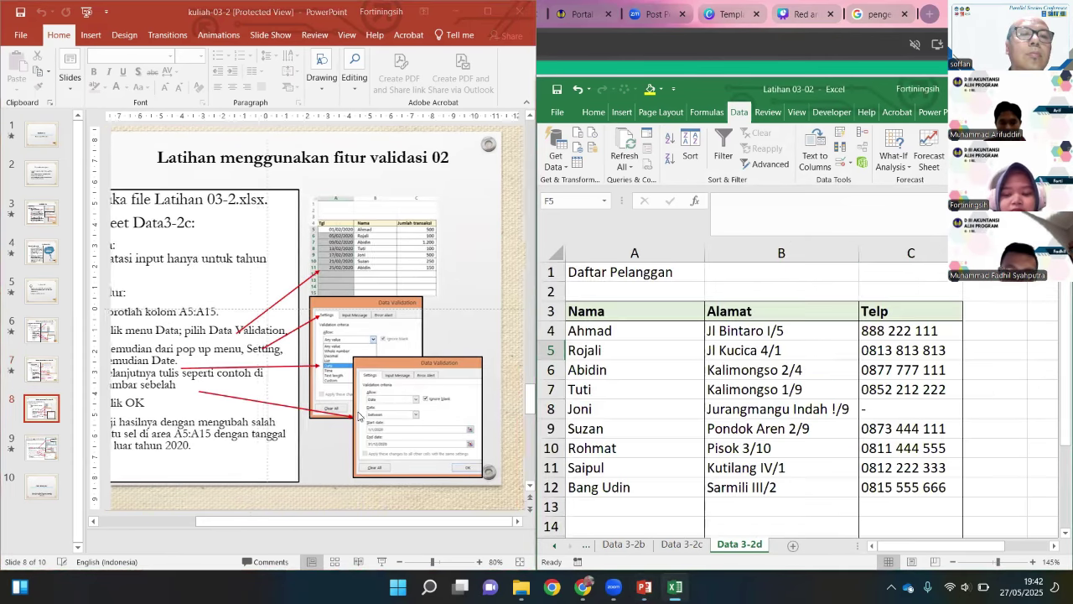
scroll(411, 423, left, 3)
scroll(417, 411, left, 3)
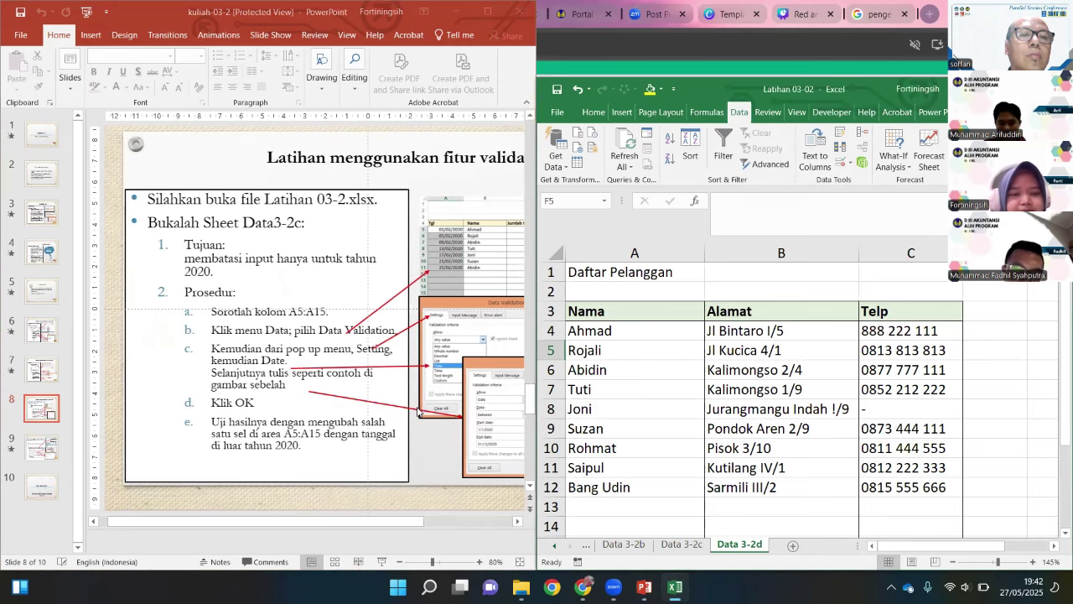
click(686, 544)
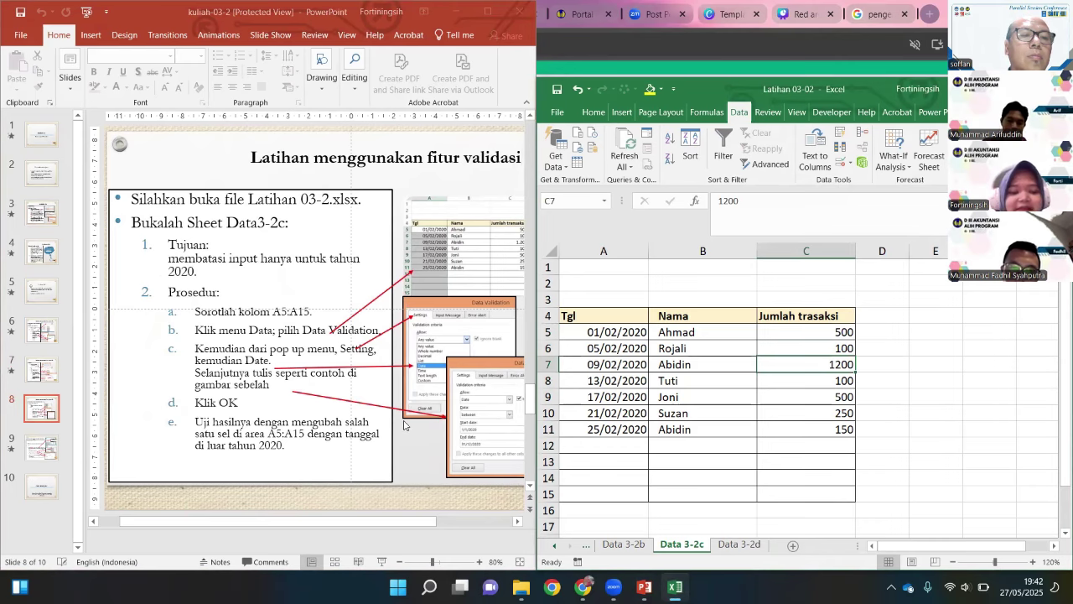
scroll(404, 425, right, 2)
Apply data validation to A5:A15 that allows only dates between 01/01/2020 and 31/12/2020.
click(686, 346)
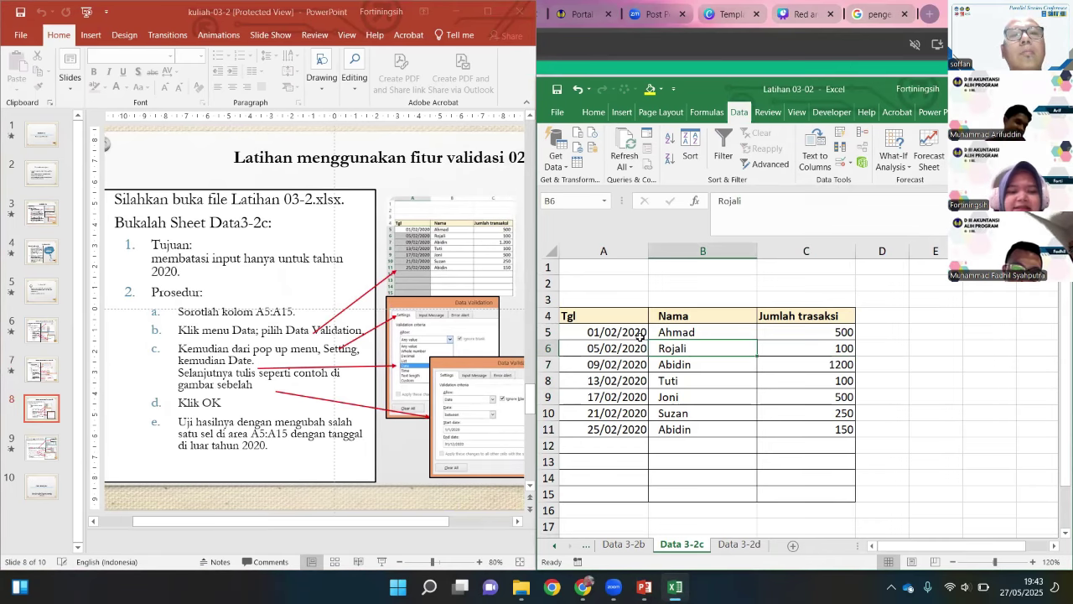
drag(629, 333, 632, 430)
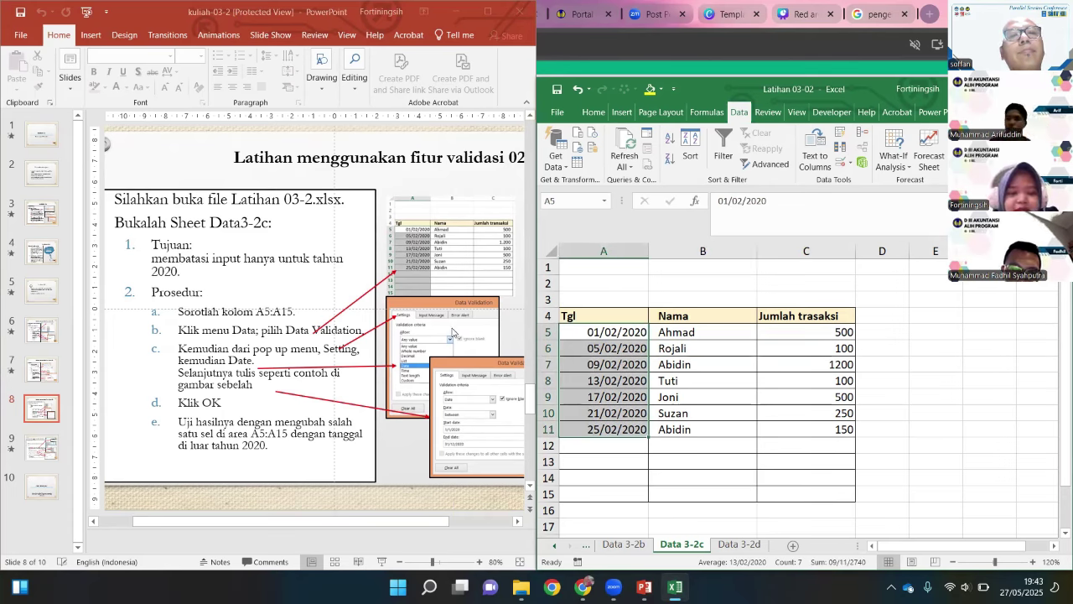
drag(615, 337, 603, 493)
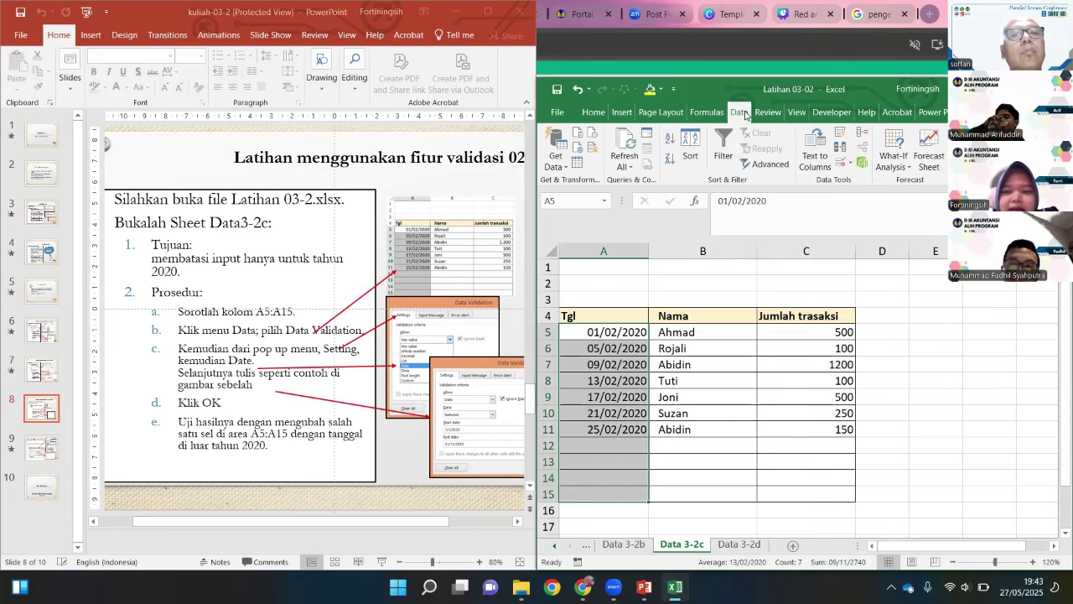
click(845, 164)
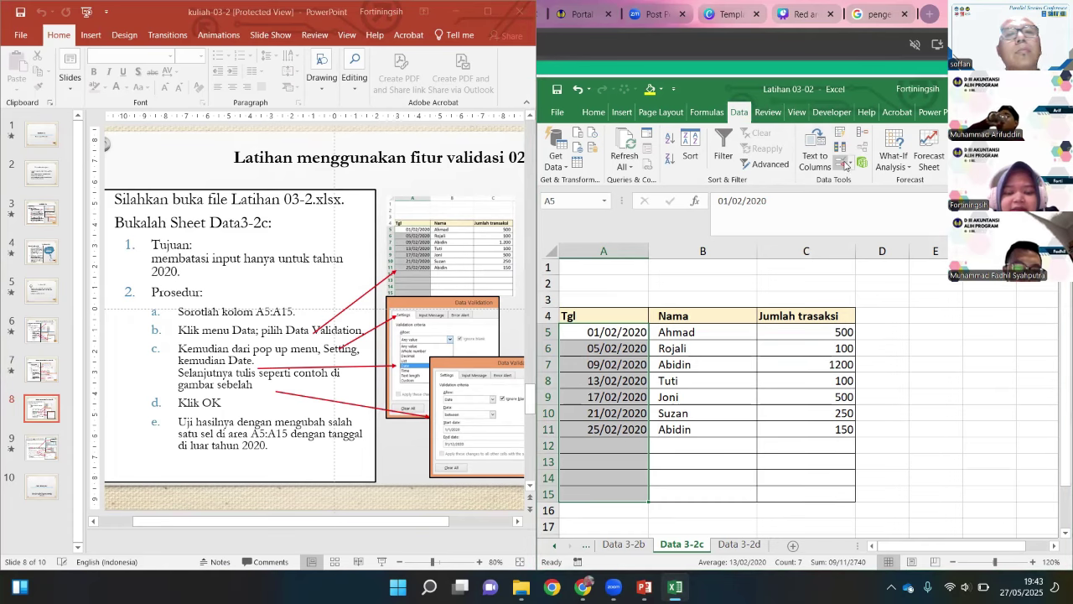
click(719, 114)
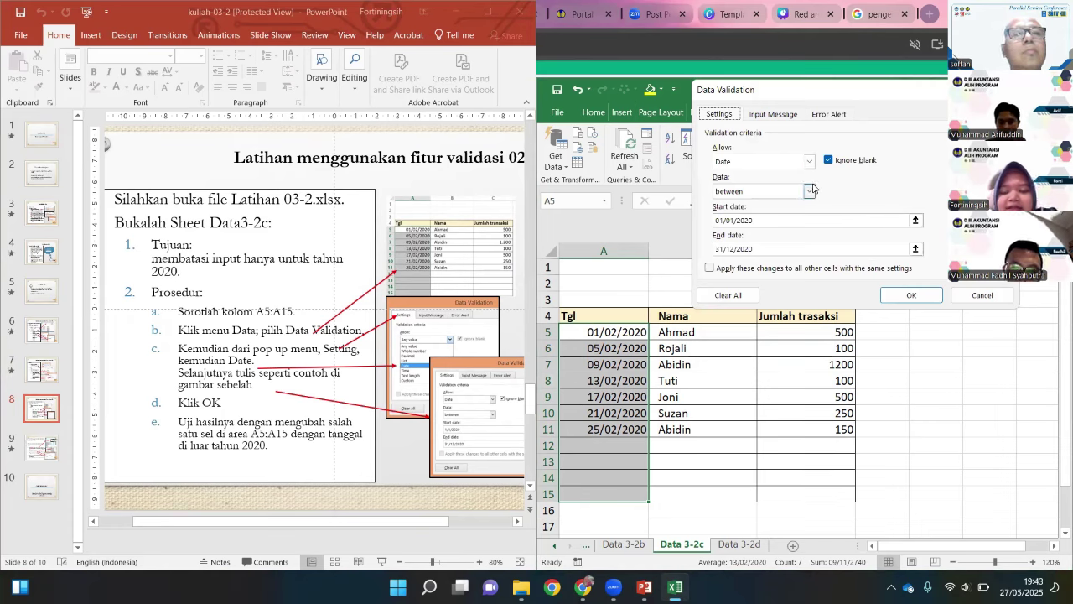
click(810, 190)
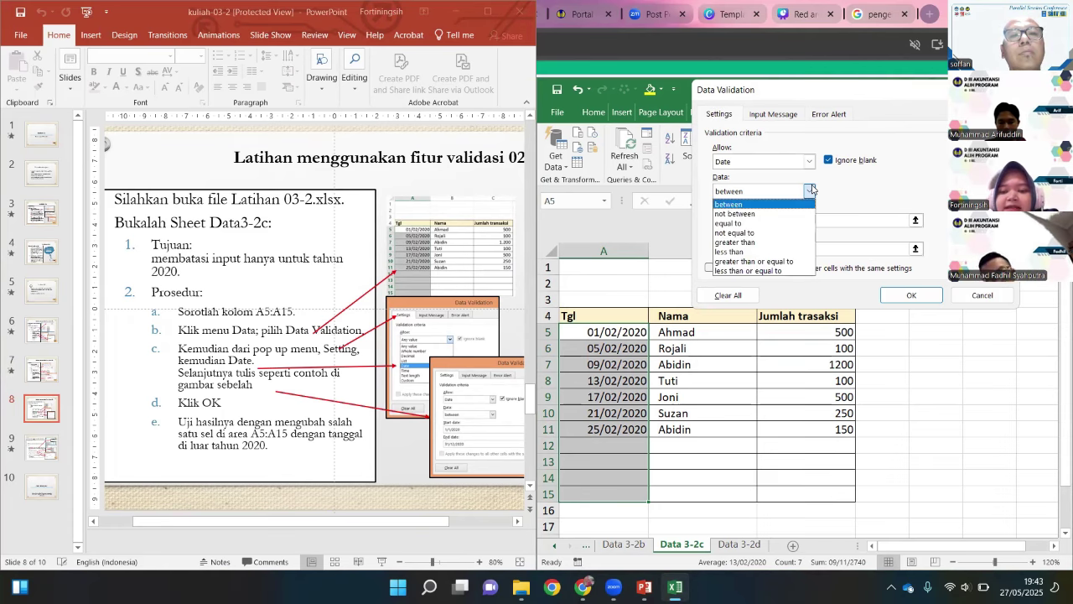
click(807, 202)
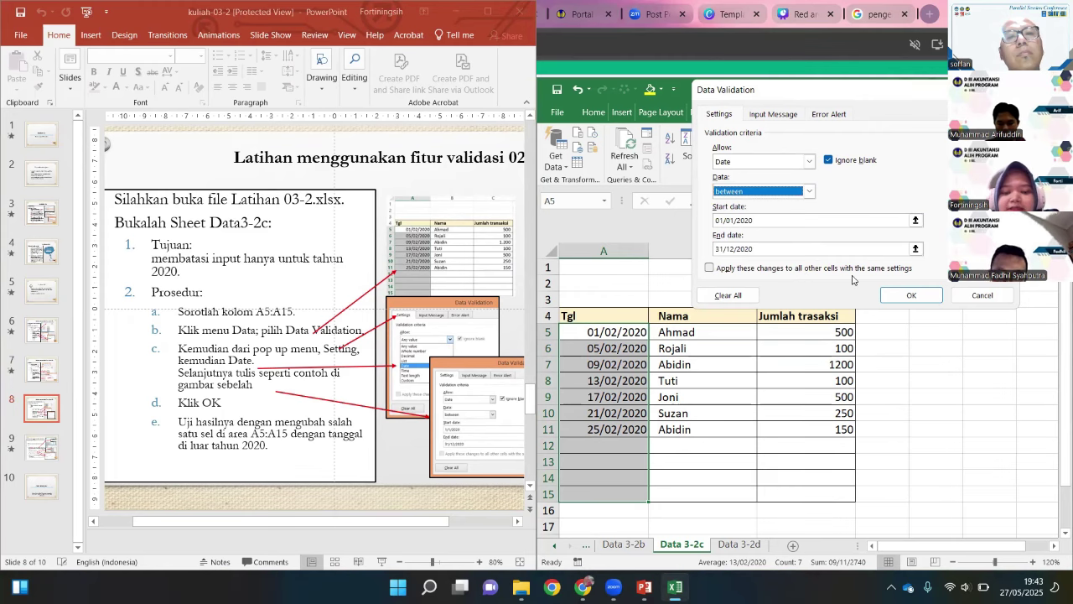
click(911, 296)
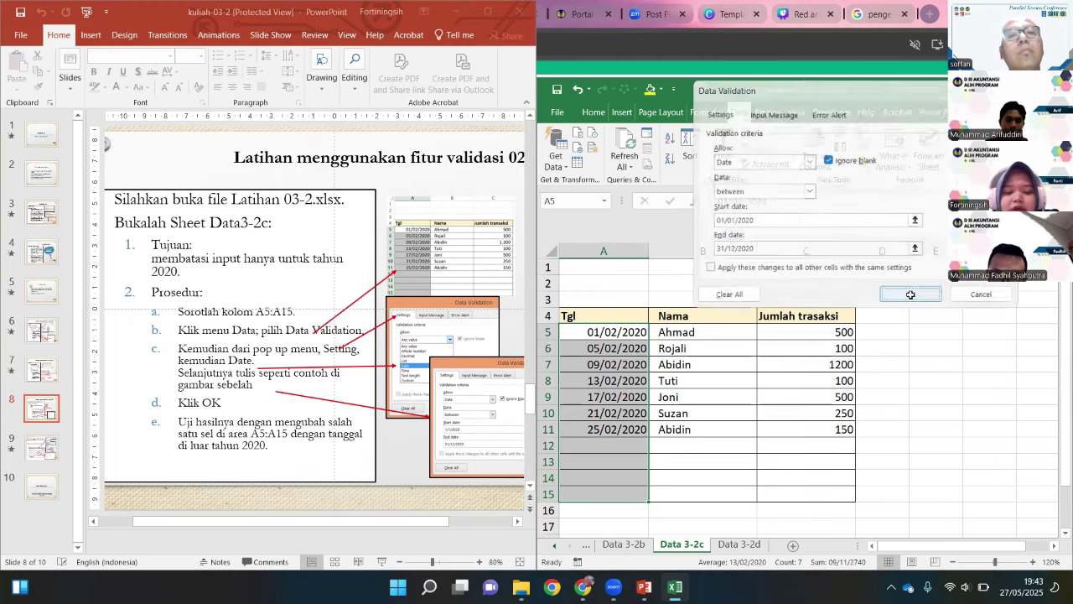
Test the date validation by entering 1/1/2021 in cell A7, and cancel the entry.
click(762, 364)
click(625, 365)
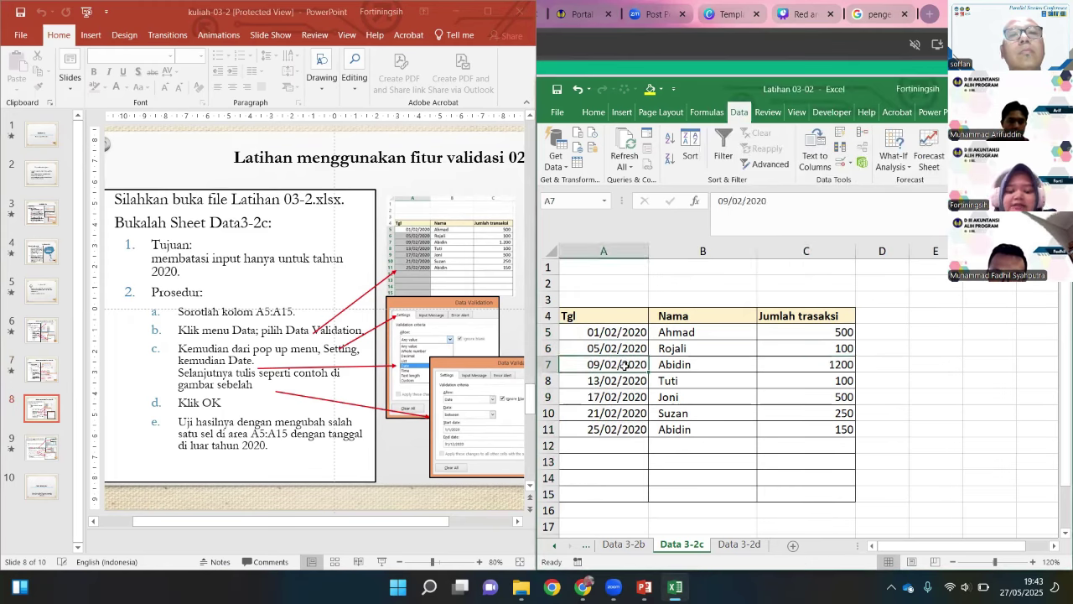
text(1)
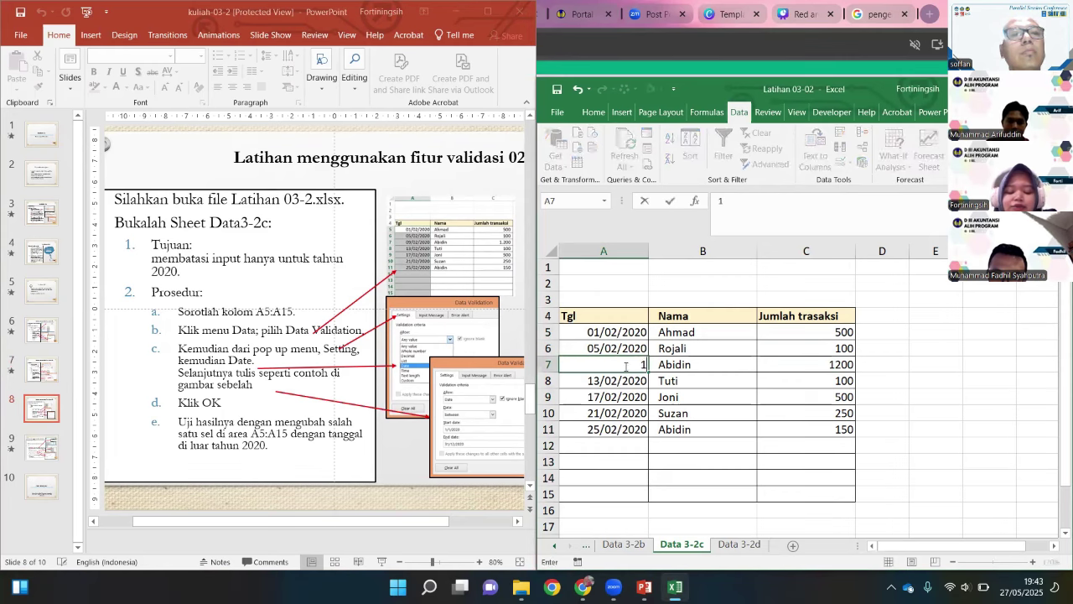
text(/1/2021)
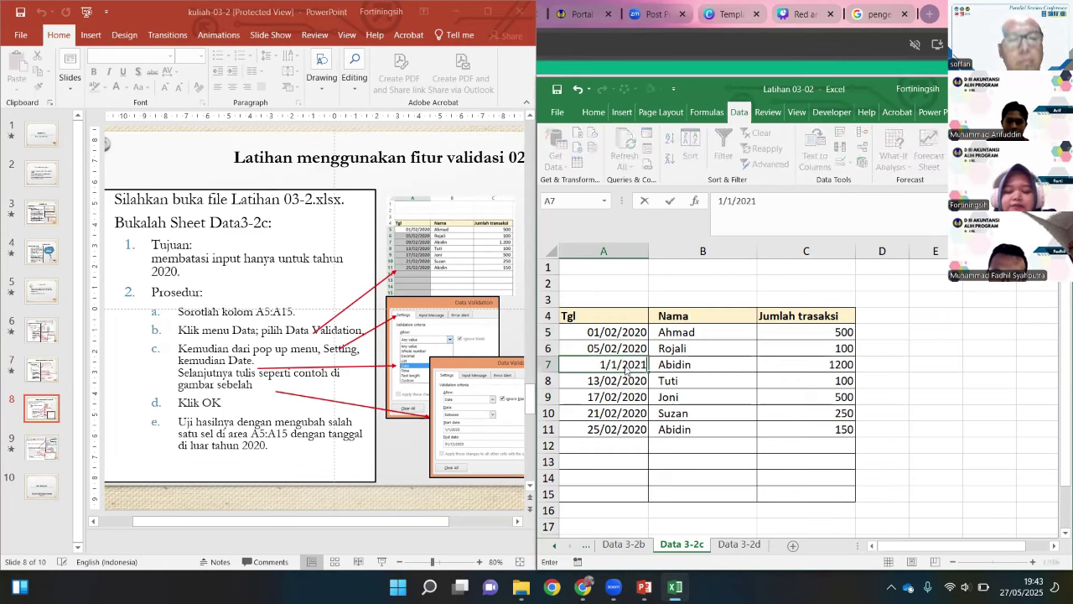
key(Return)
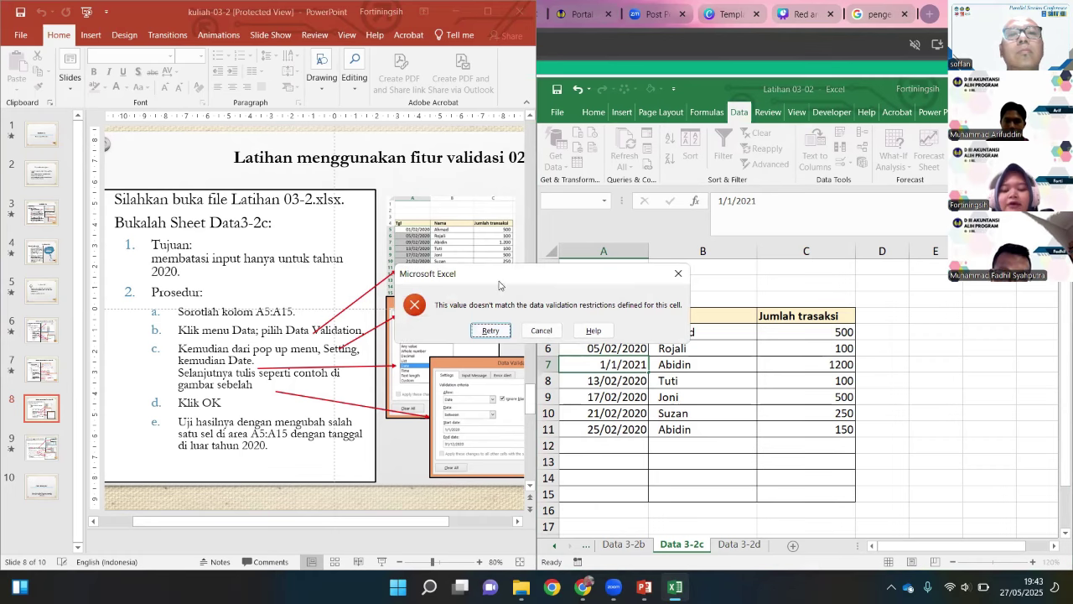
click(540, 331)
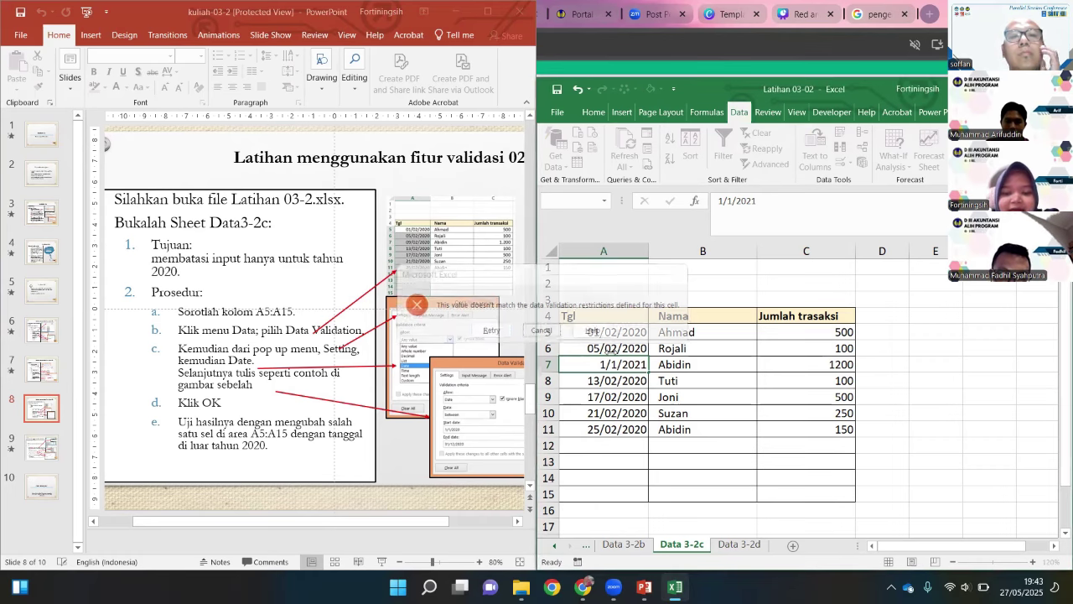
key(Right)
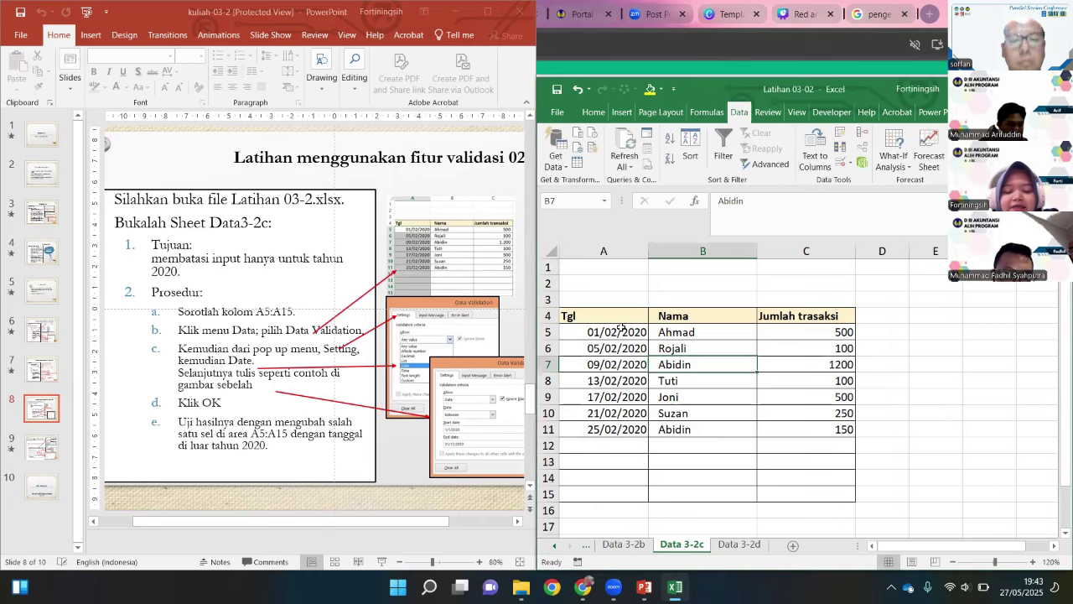
drag(621, 331, 616, 445)
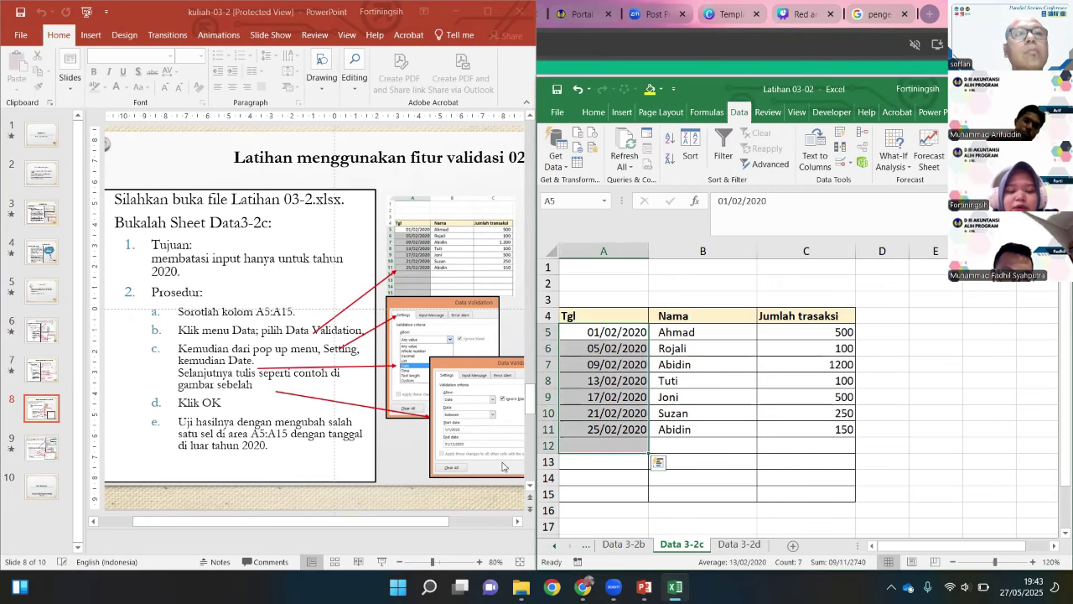
Display slide 9 and read its instructions for restricting customer names to a registered list, with sheet Data 3-2d open.
click(42, 457)
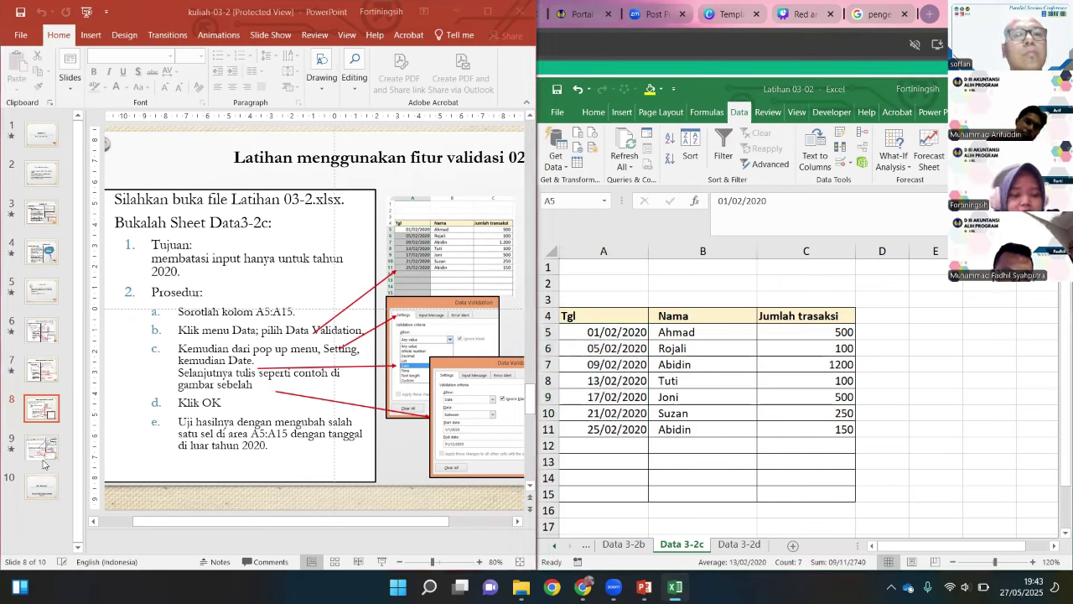
scroll(236, 394, left, 2)
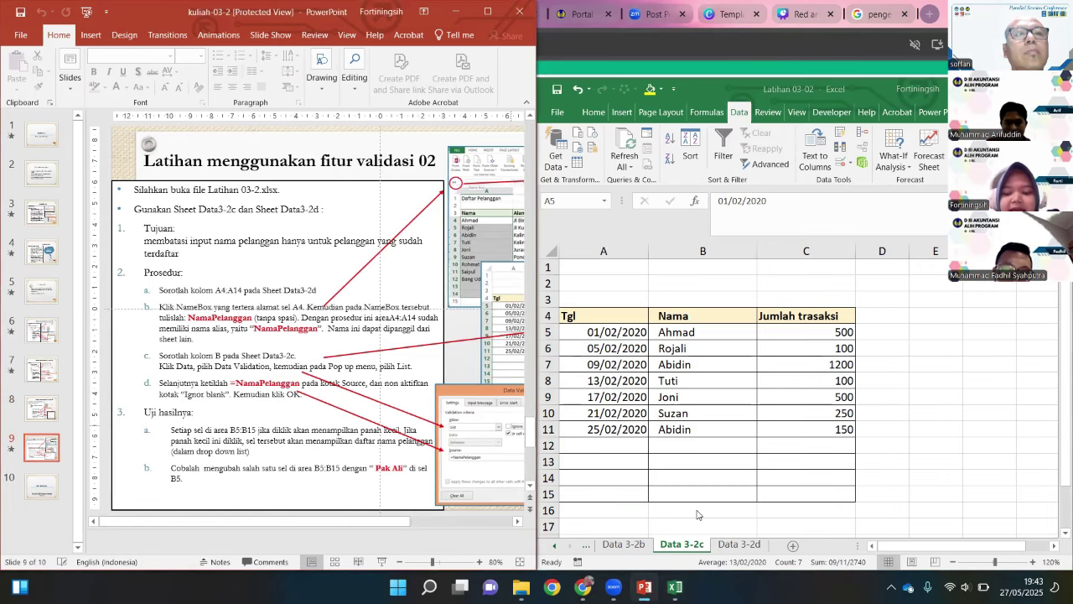
click(731, 546)
click(731, 546)
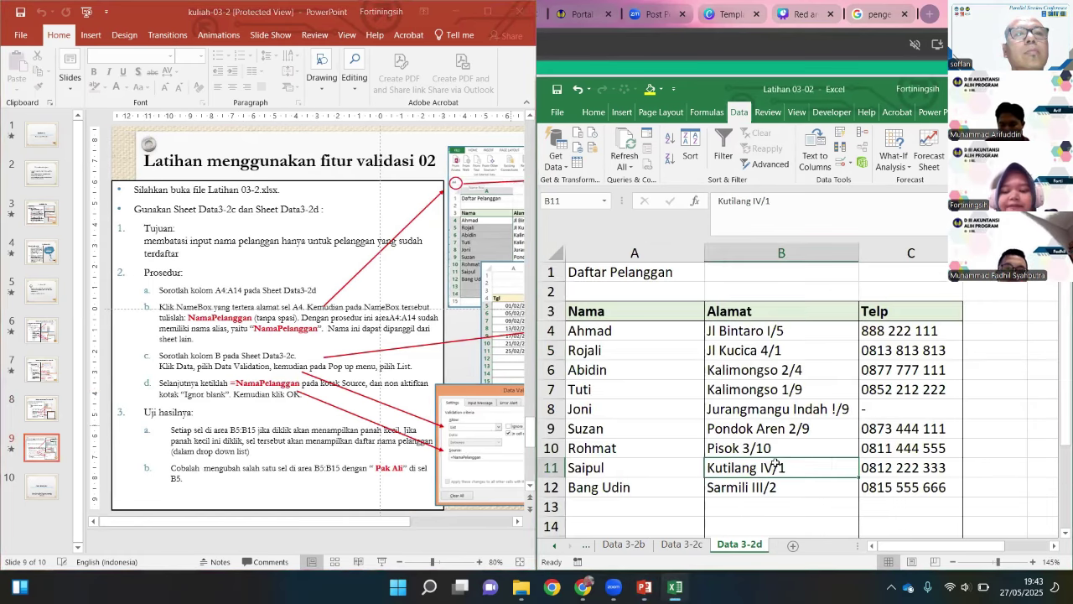
ctrl+scroll(618, 397, down, 1)
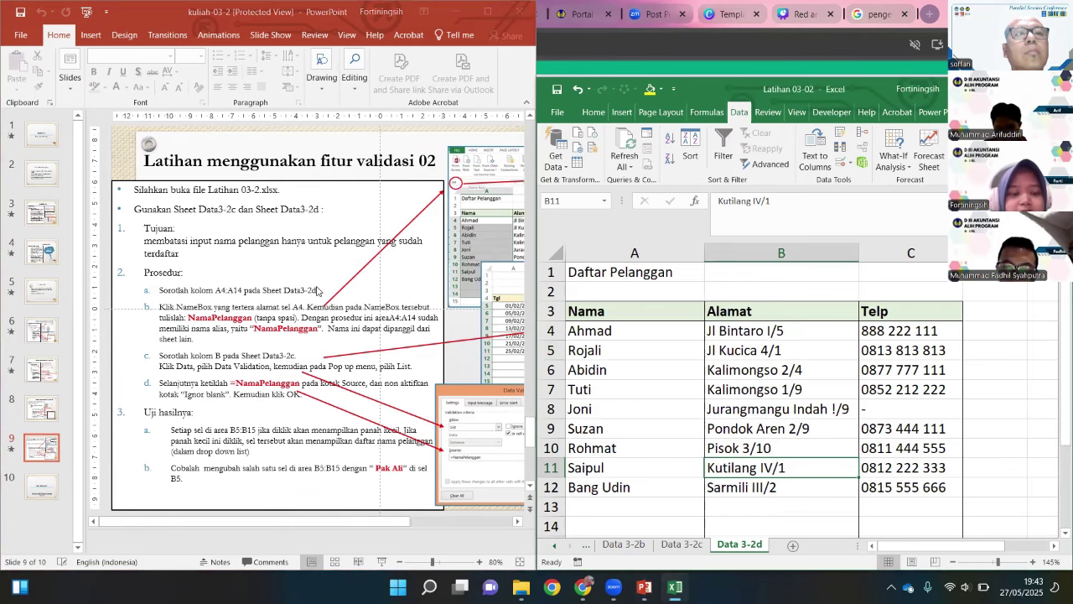
scroll(317, 291, right, 2)
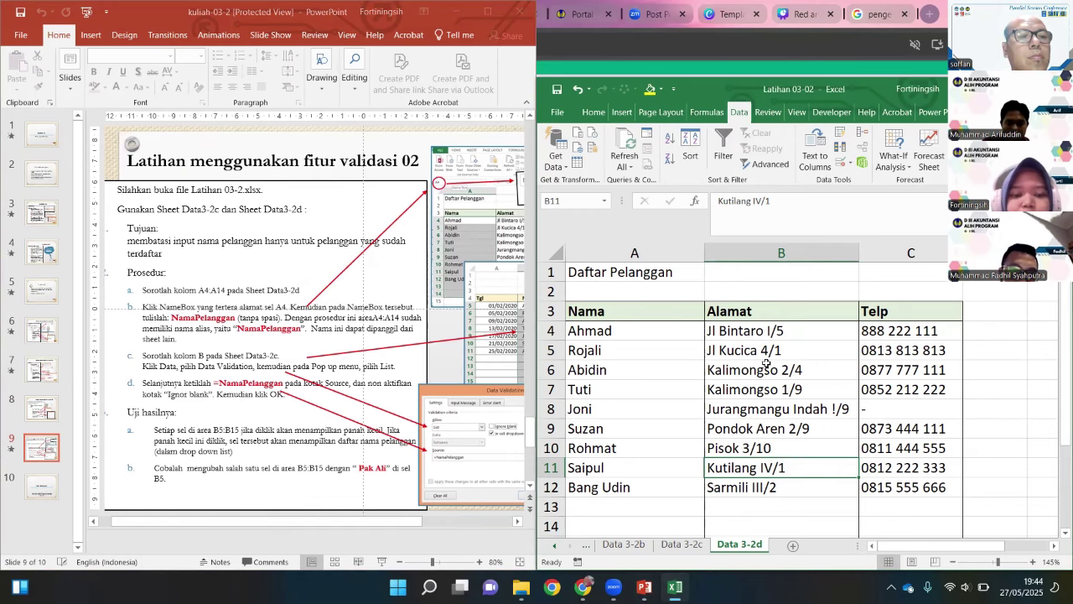
scroll(448, 321, right, 3)
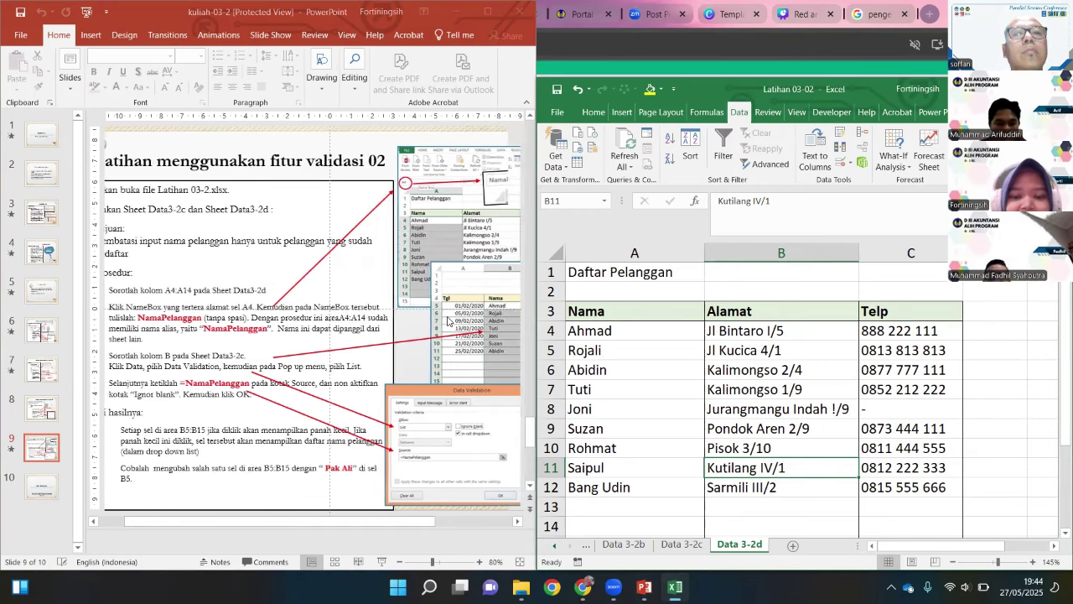
scroll(448, 321, right, 3)
scroll(449, 321, left, 8)
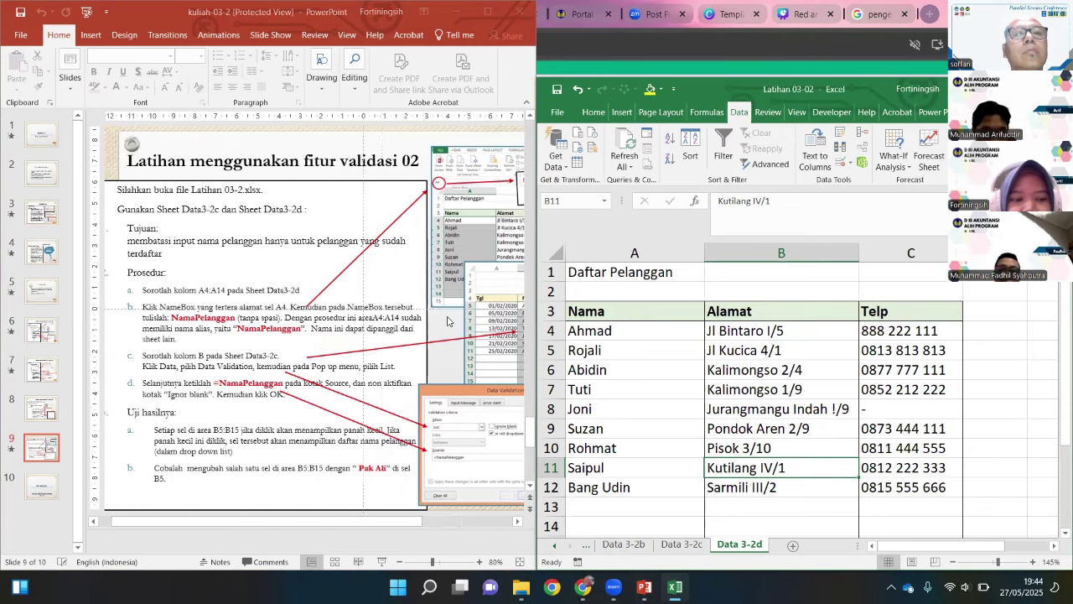
Name the range A4:A14 on sheet Data 3-2d NamaPelanggan.
click(623, 329)
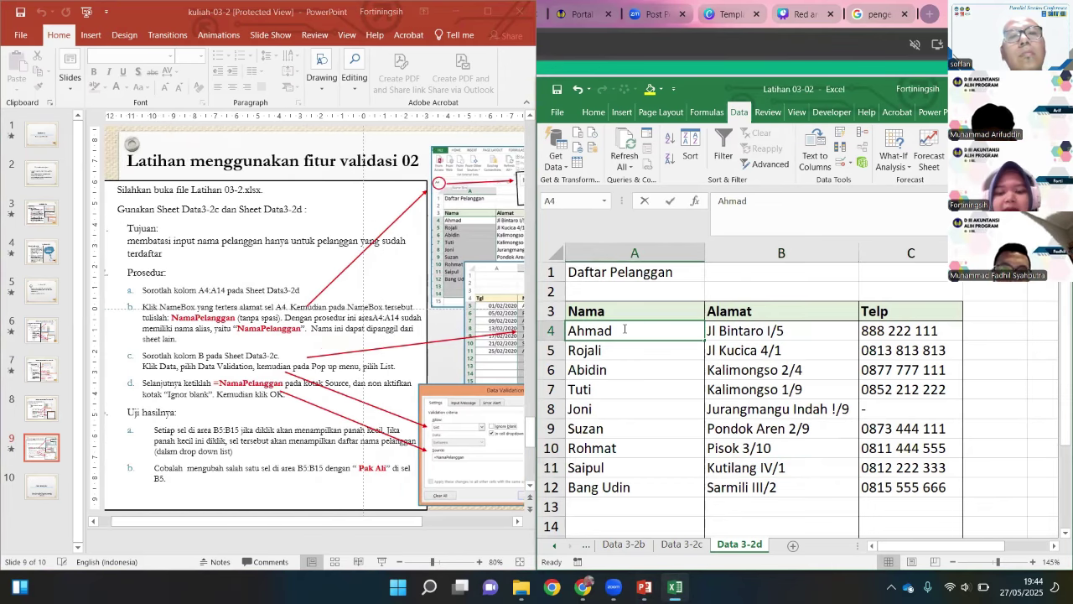
click(621, 363)
click(620, 335)
drag(593, 528, 596, 535)
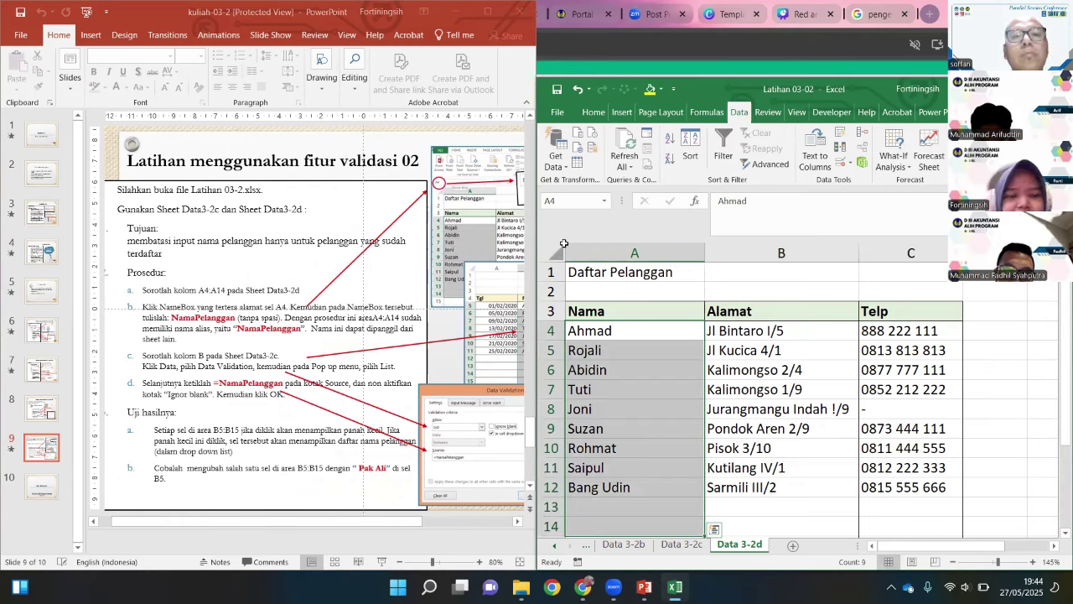
click(575, 202)
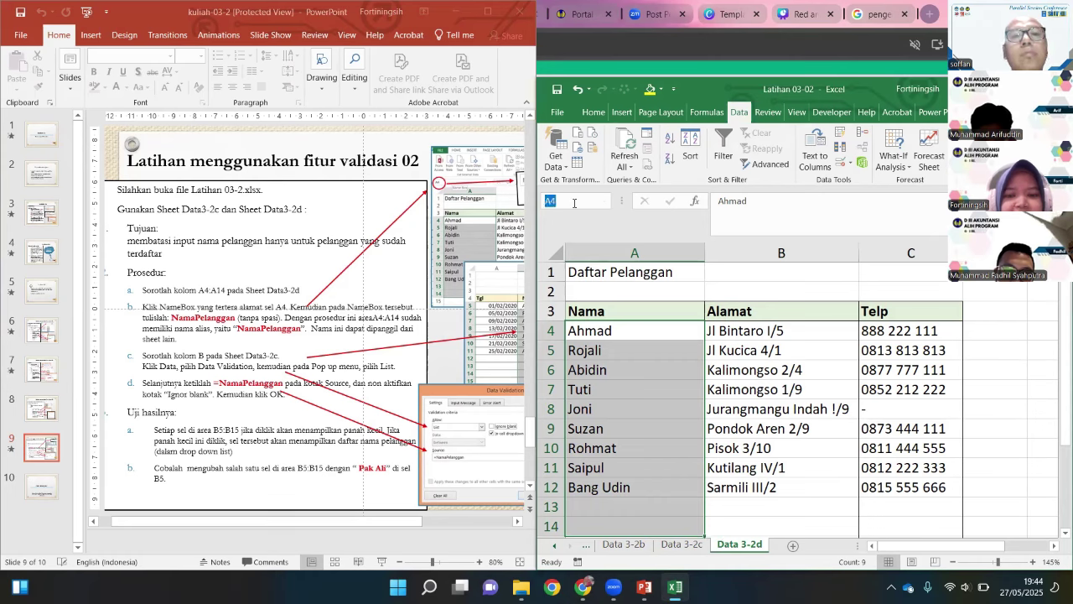
text(N)
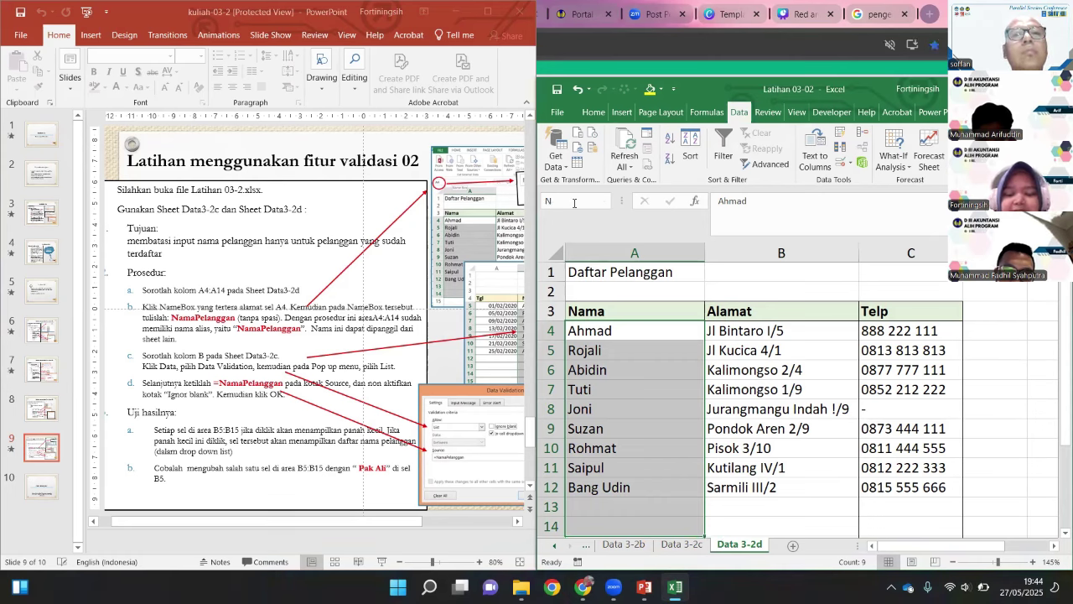
text(amaa)
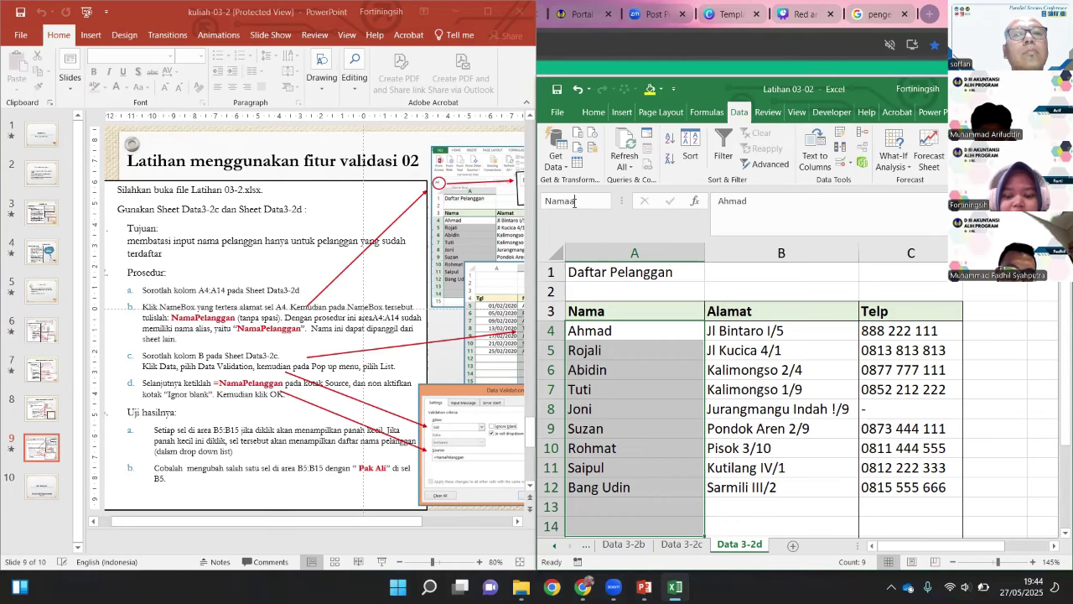
text(elanggan)
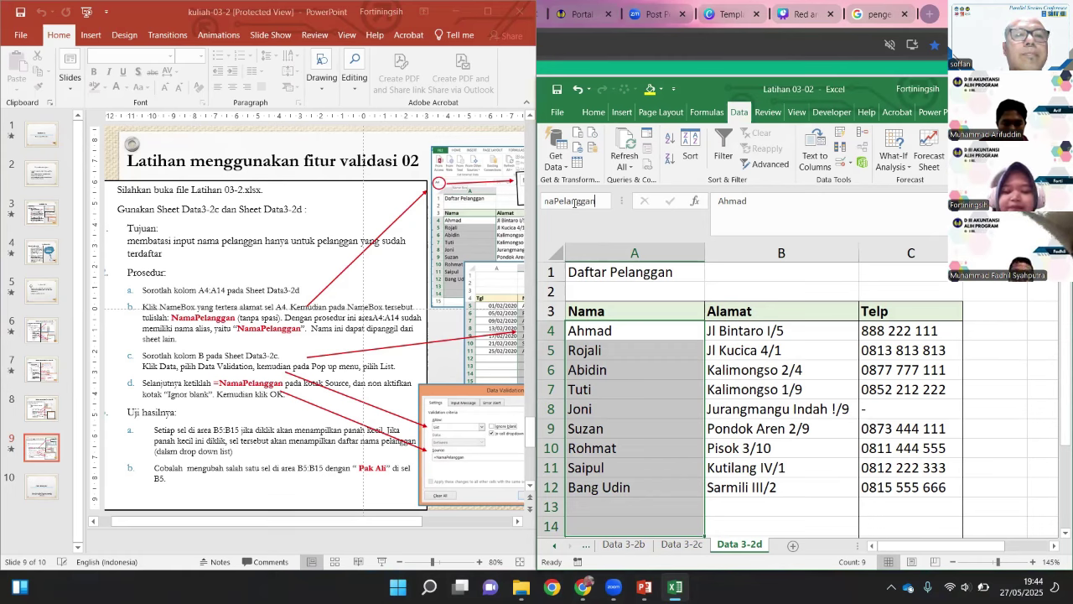
key(Return)
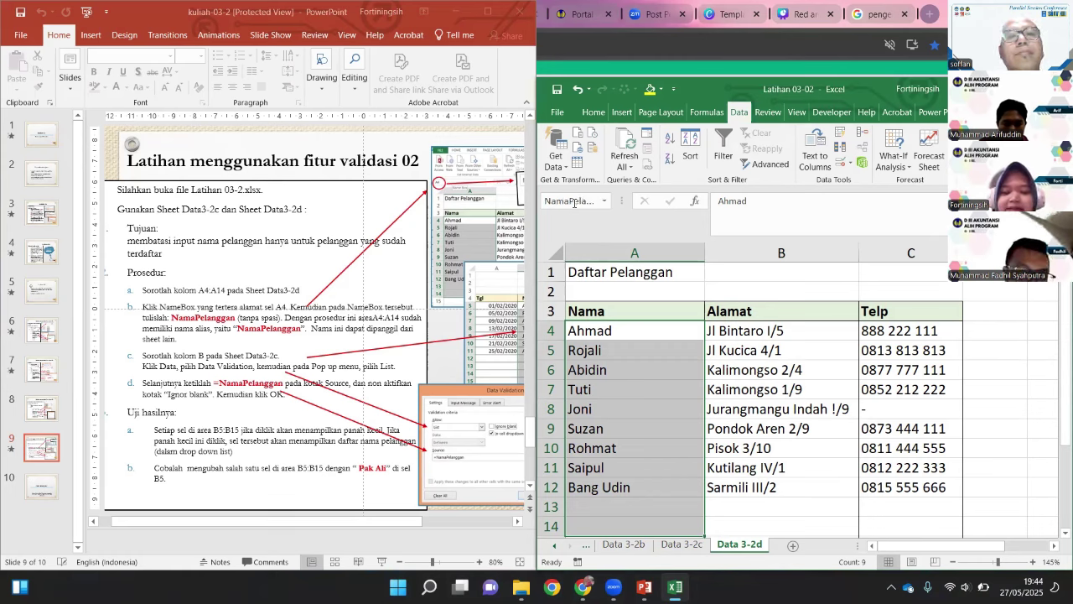
Apply list data validation to cell B4 on sheet Data 3-2d with =NamaPelanggan as the source.
click(759, 382)
click(656, 363)
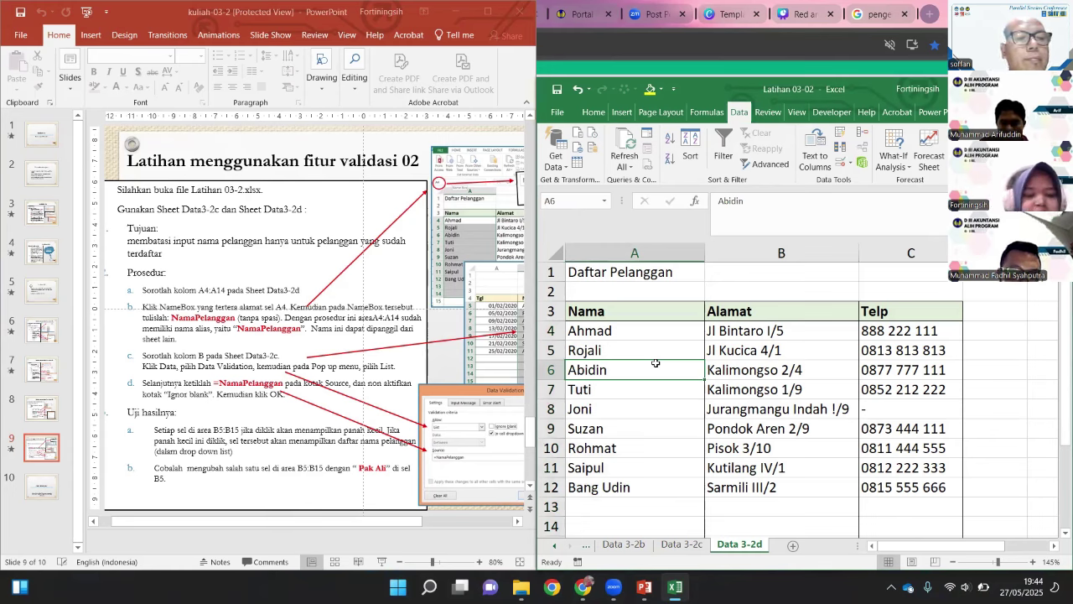
click(775, 344)
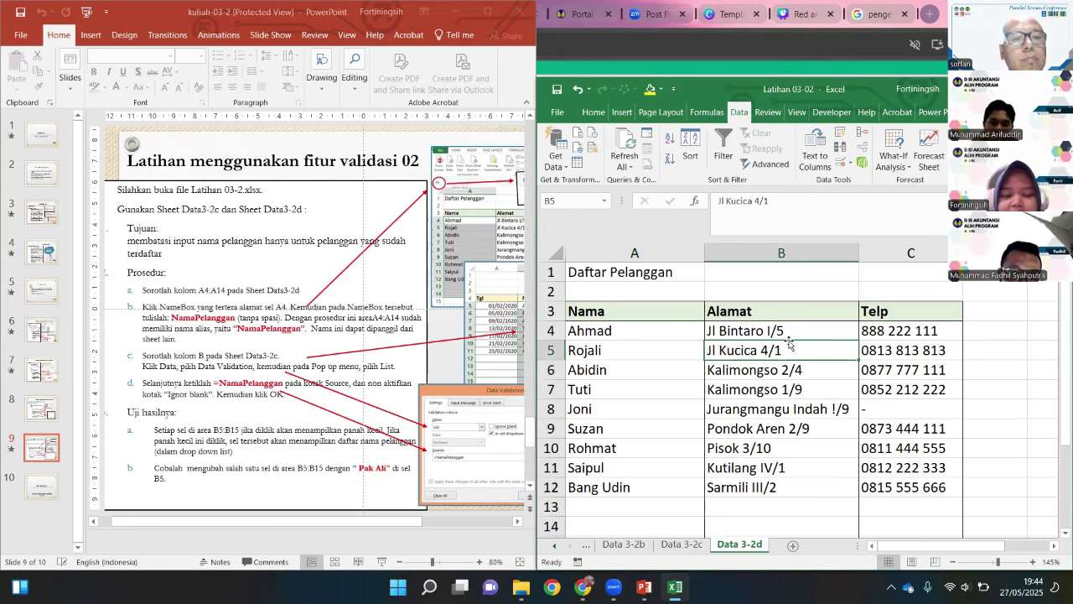
click(760, 330)
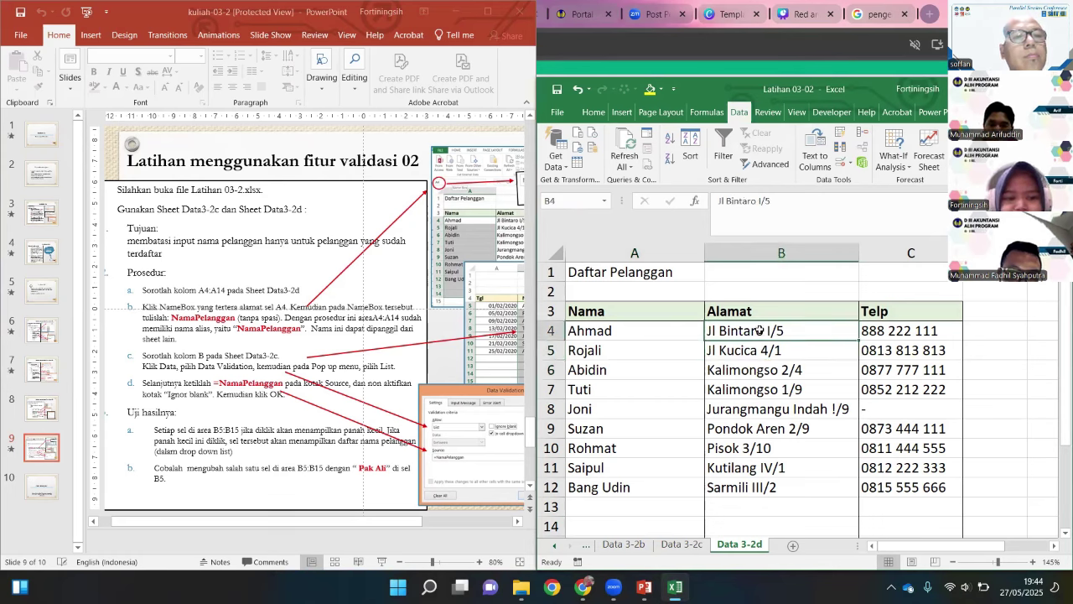
click(839, 165)
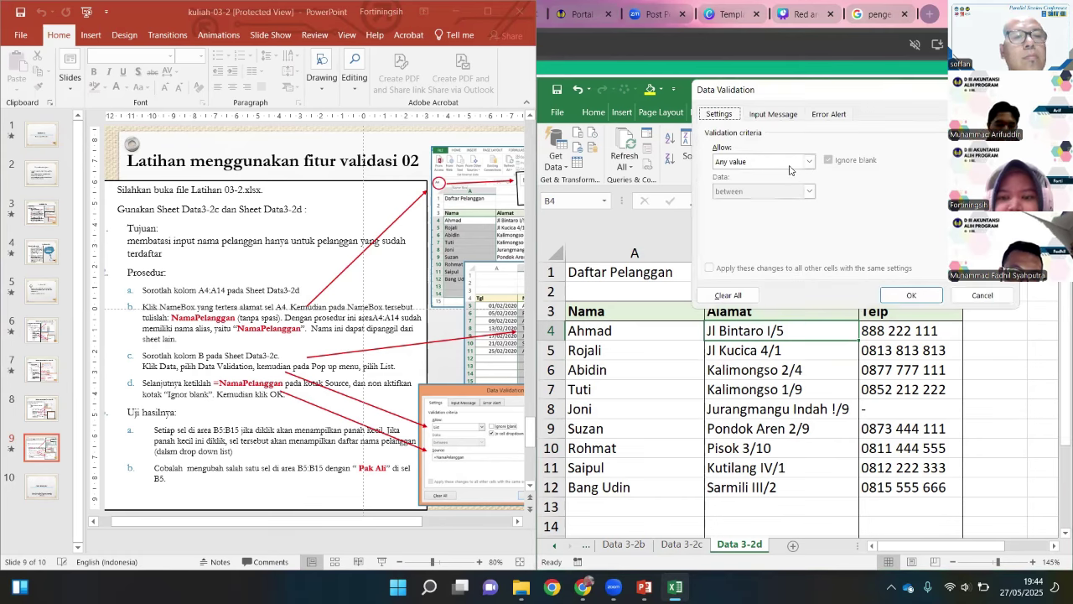
click(808, 166)
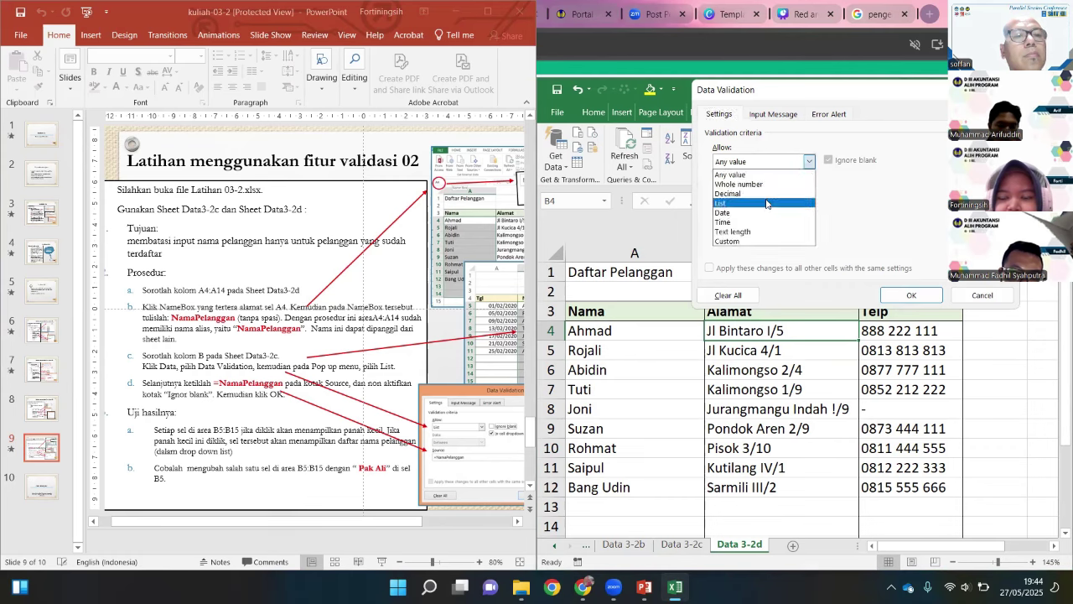
click(759, 202)
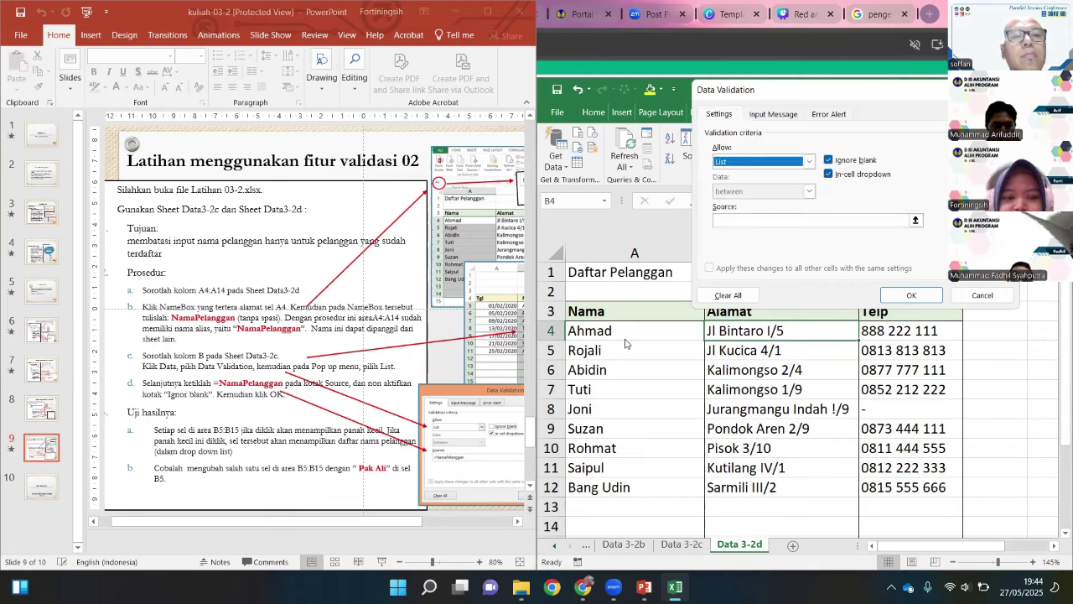
click(752, 221)
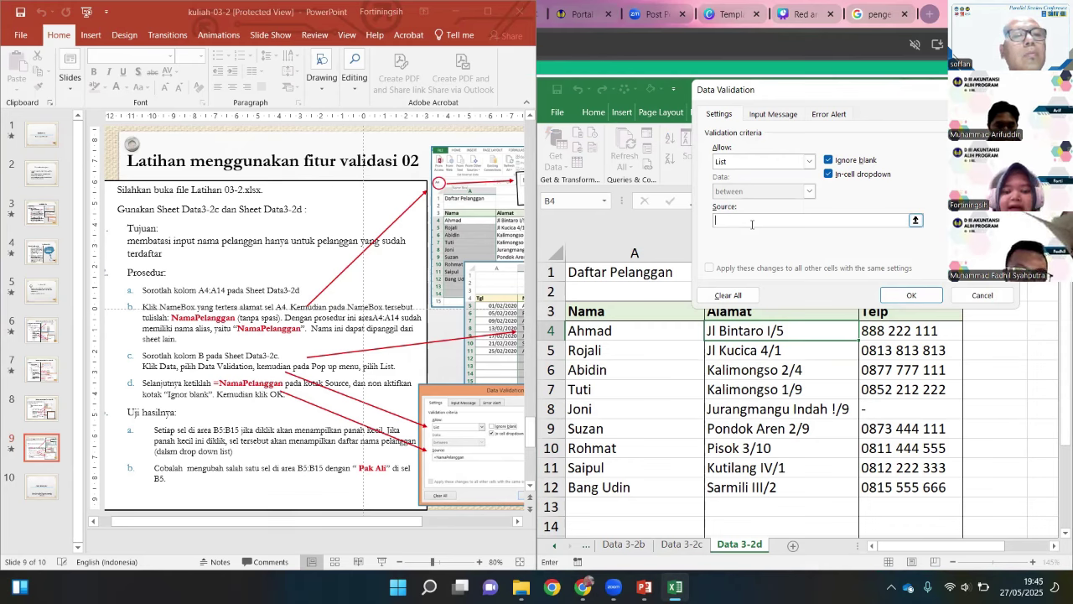
text(=NamaPelanggan)
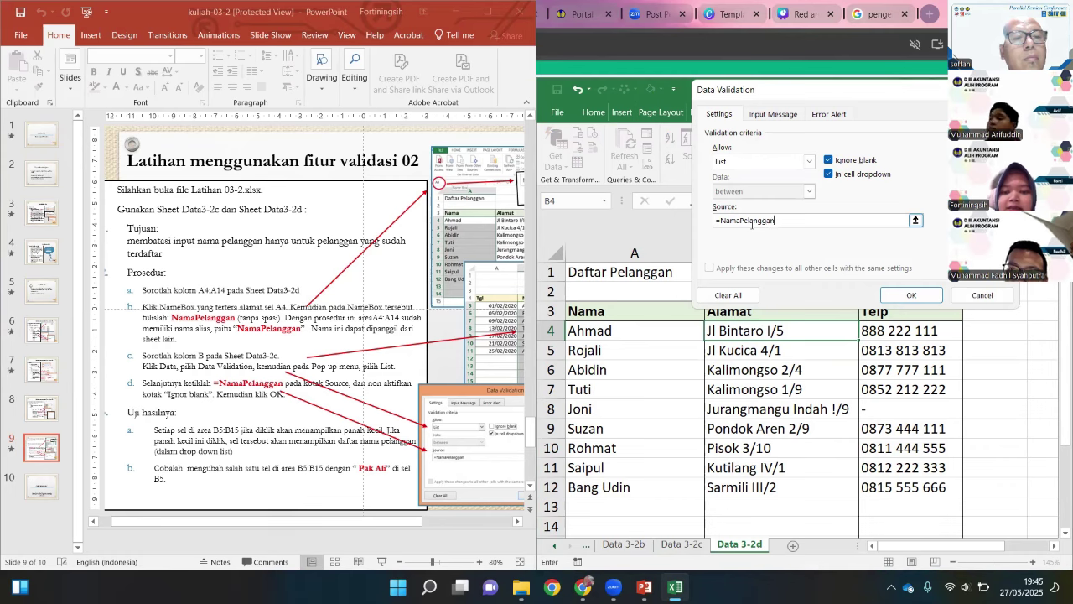
click(909, 296)
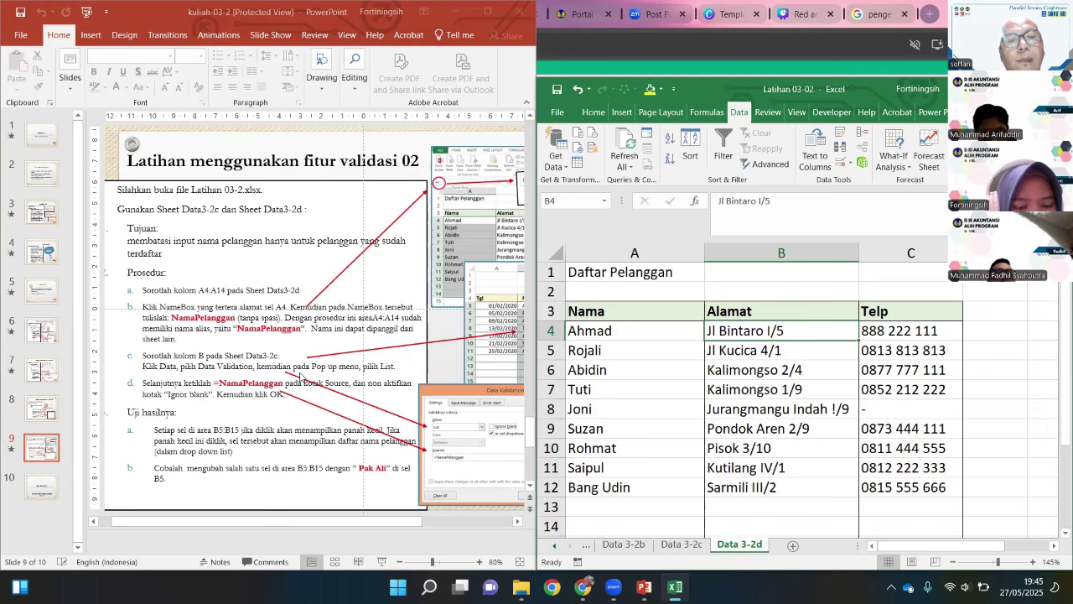
Review the test instructions on slide 9, try entering an unregistered customer name in cell B5, and undo the entry.
scroll(268, 392, down, 1)
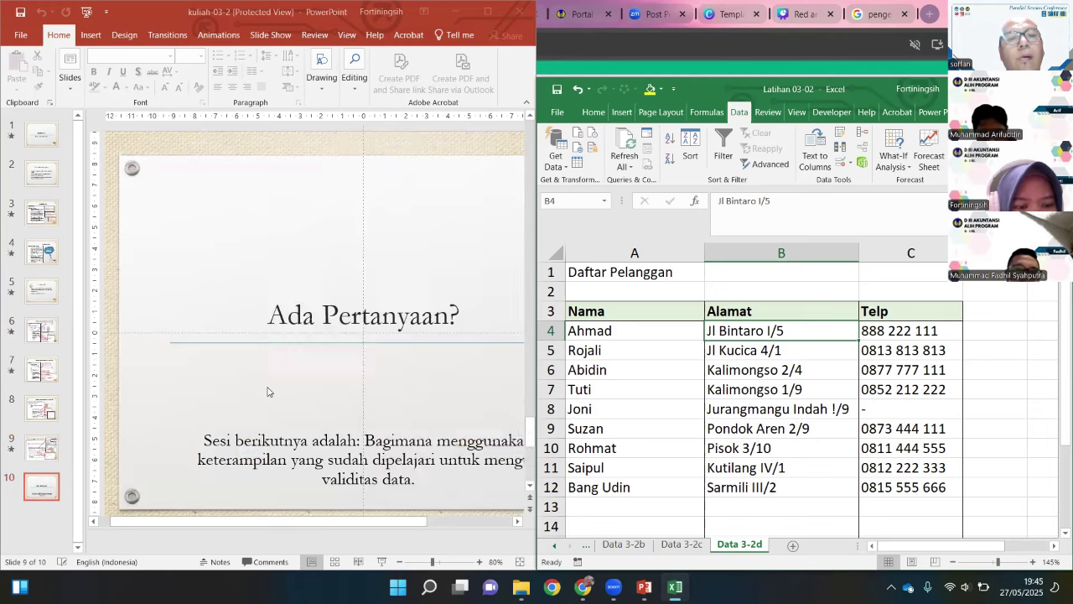
click(46, 447)
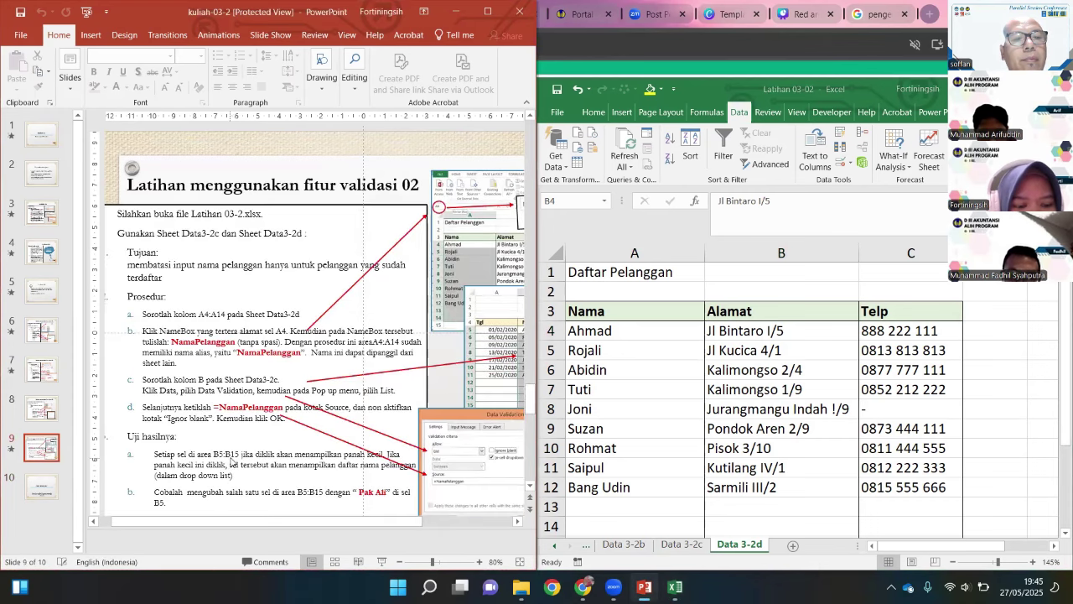
scroll(716, 396, down, 2)
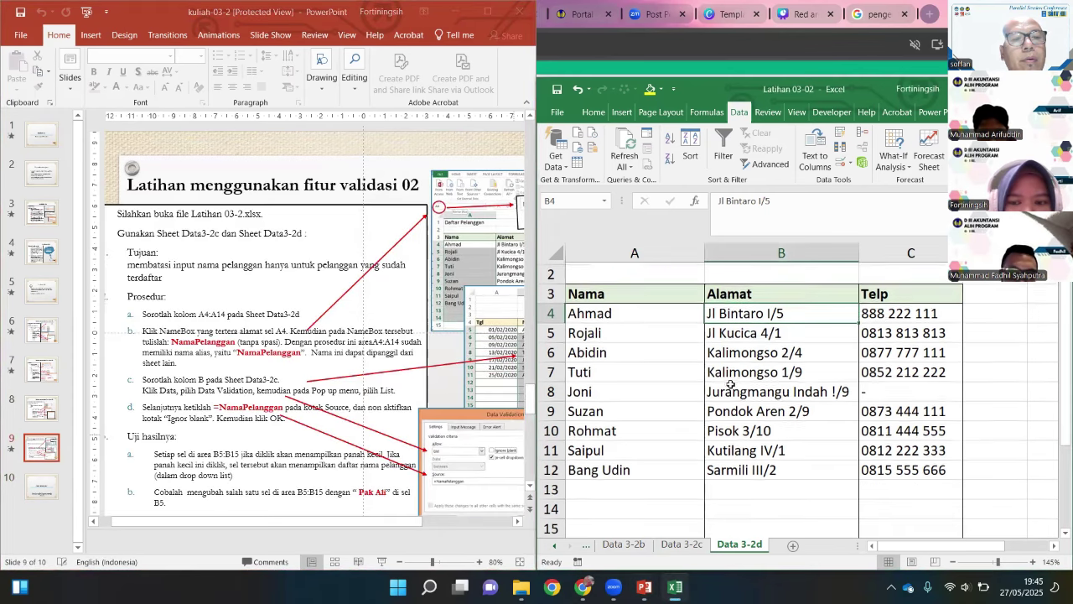
scroll(730, 384, right, 2)
scroll(730, 384, left, 2)
scroll(729, 349, down, 1)
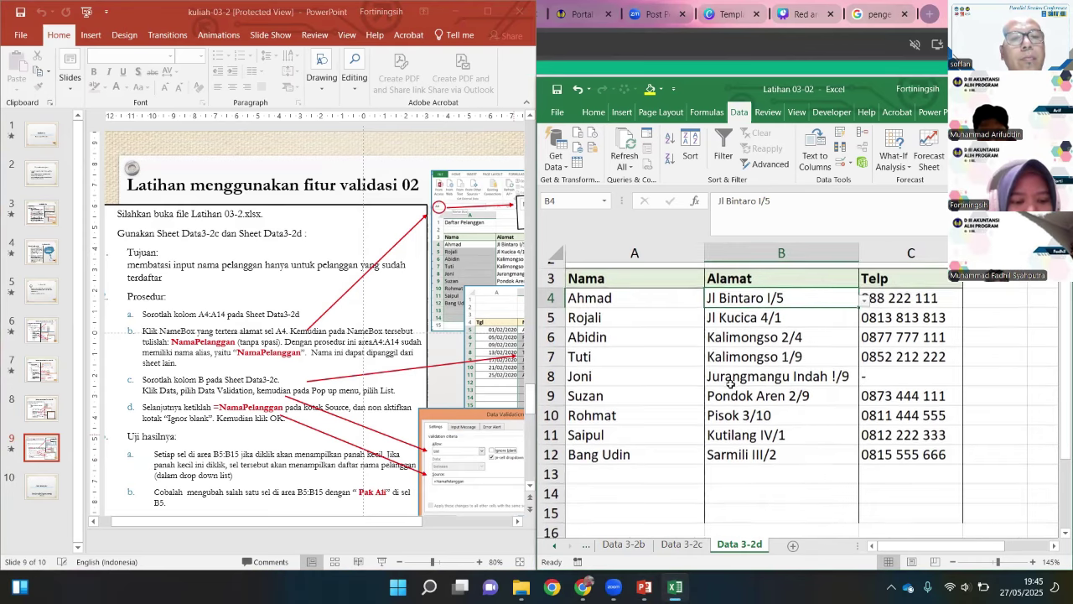
click(723, 312)
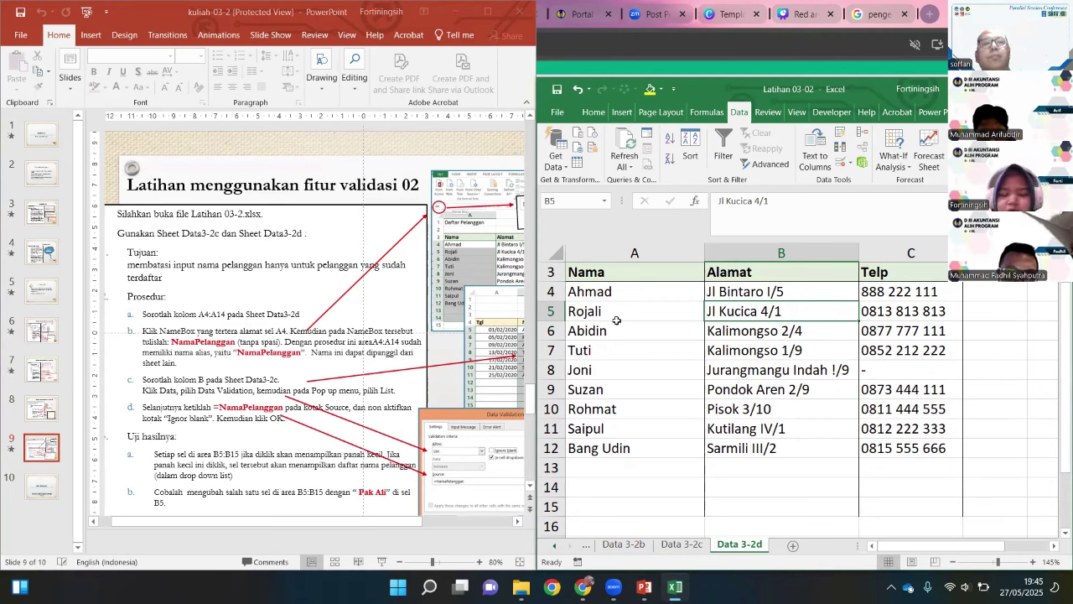
text(Pak Ali)
key(Return)
key(Up)
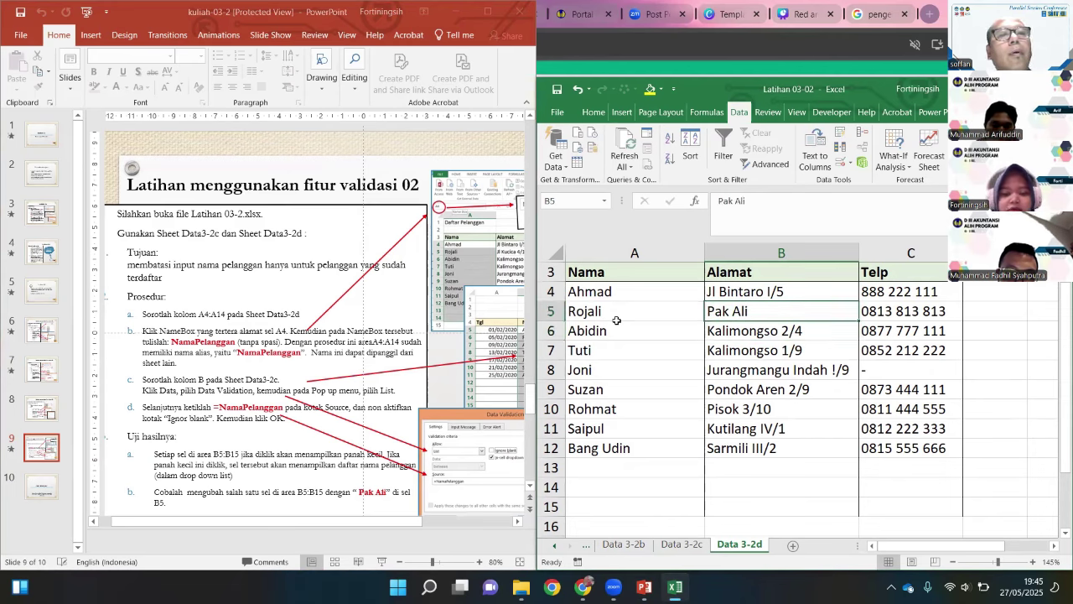
key(ctrl+z)
key(Up)
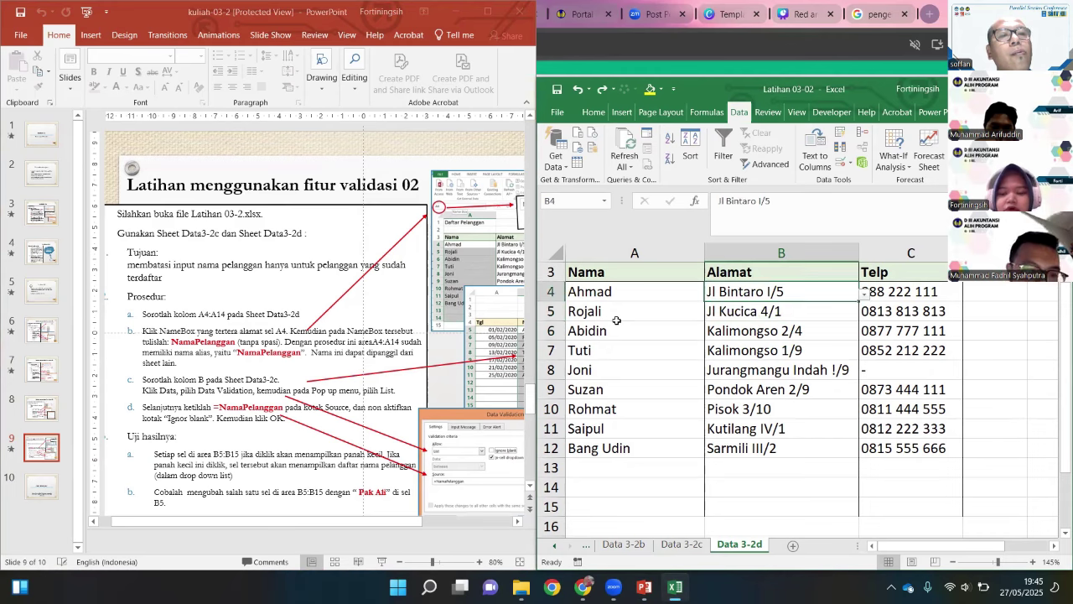
key(shift+Down)
key(shift+Down)
key(shift+Down)
key(shift+Down)
key(shift+Down)
key(shift+Down)
key(shift+Down)
key(shift+Down)
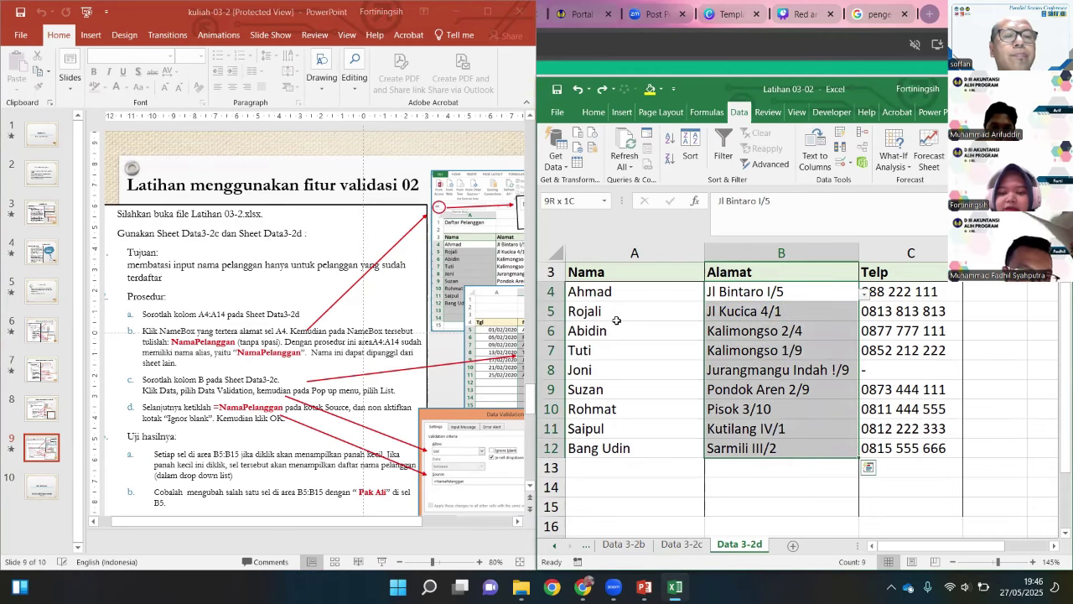
key(shift+Down)
click(616, 320)
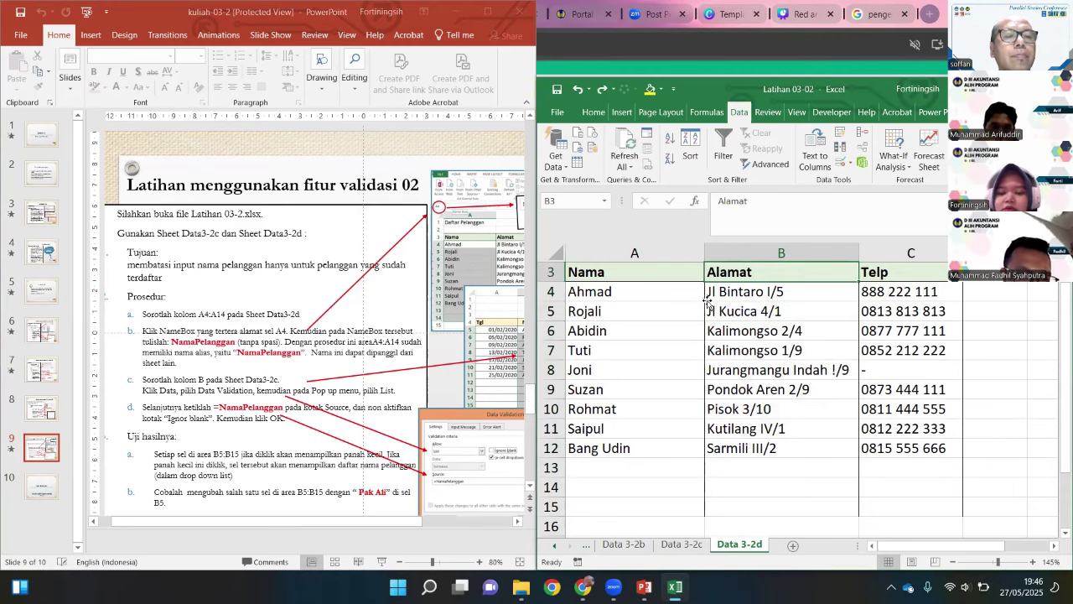
View the allowed customer names in cell B4's dropdown list and close it without choosing one.
click(743, 286)
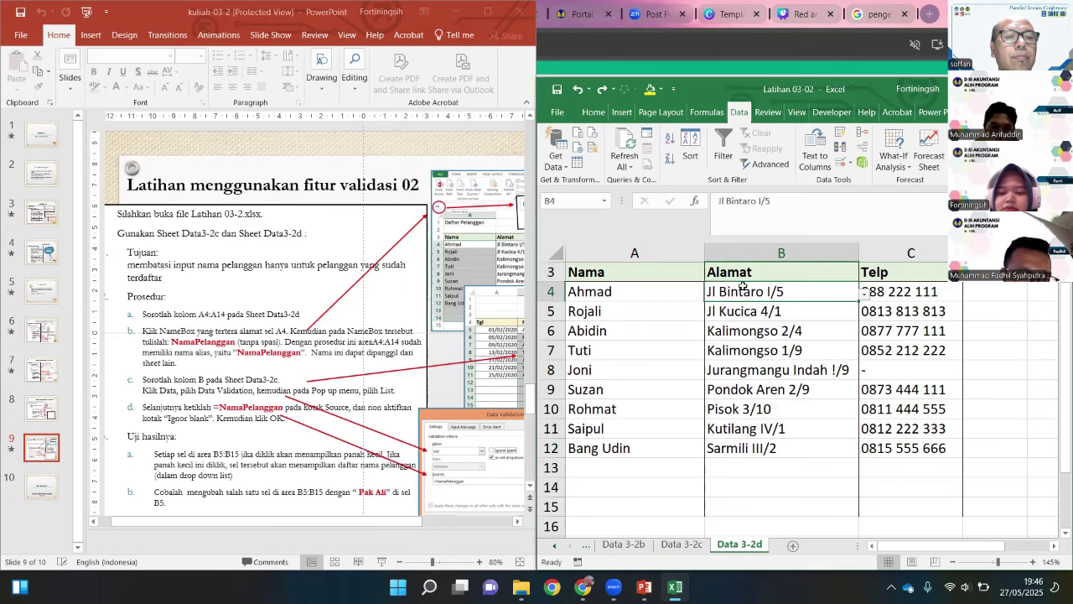
click(864, 295)
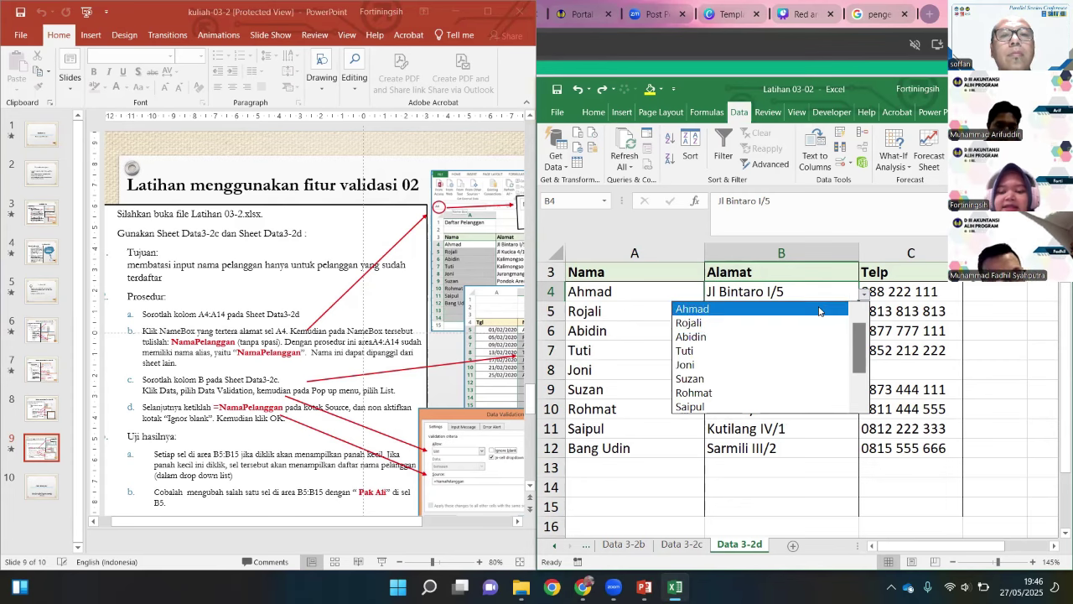
click(812, 296)
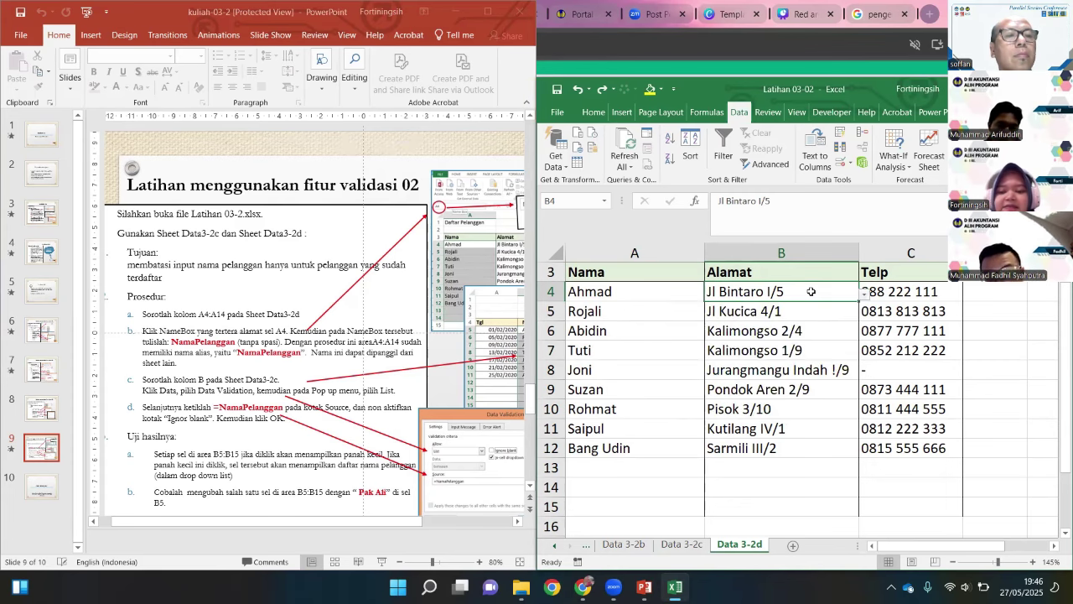
scroll(787, 290, up, 1)
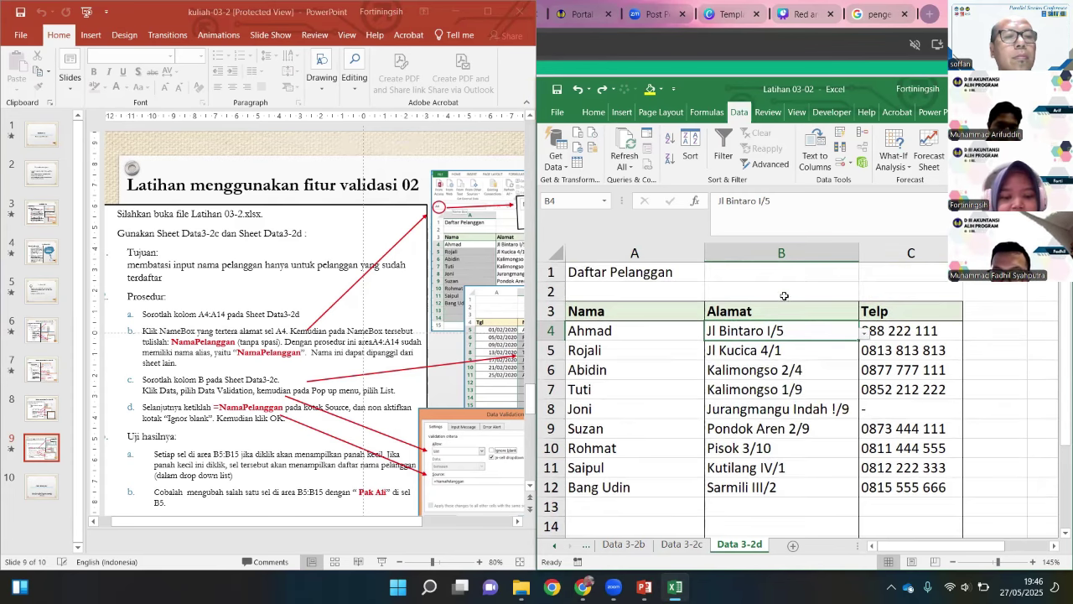
Apply list data validation with source =NamaPelanggan to empty cell D4, and check its dropdown list without choosing a name.
click(905, 331)
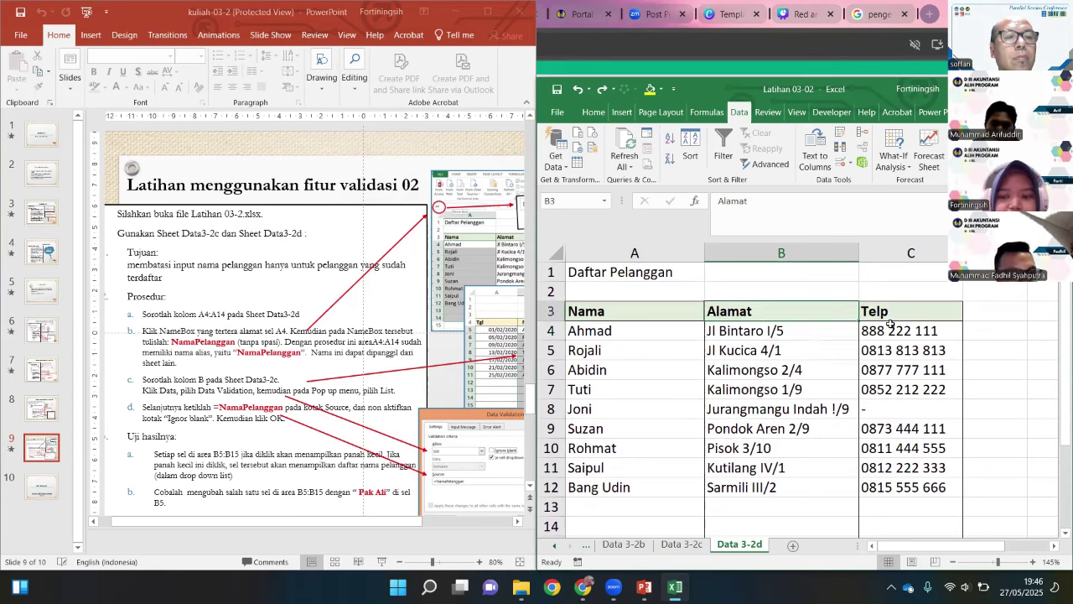
click(981, 327)
scroll(981, 327, right, 1)
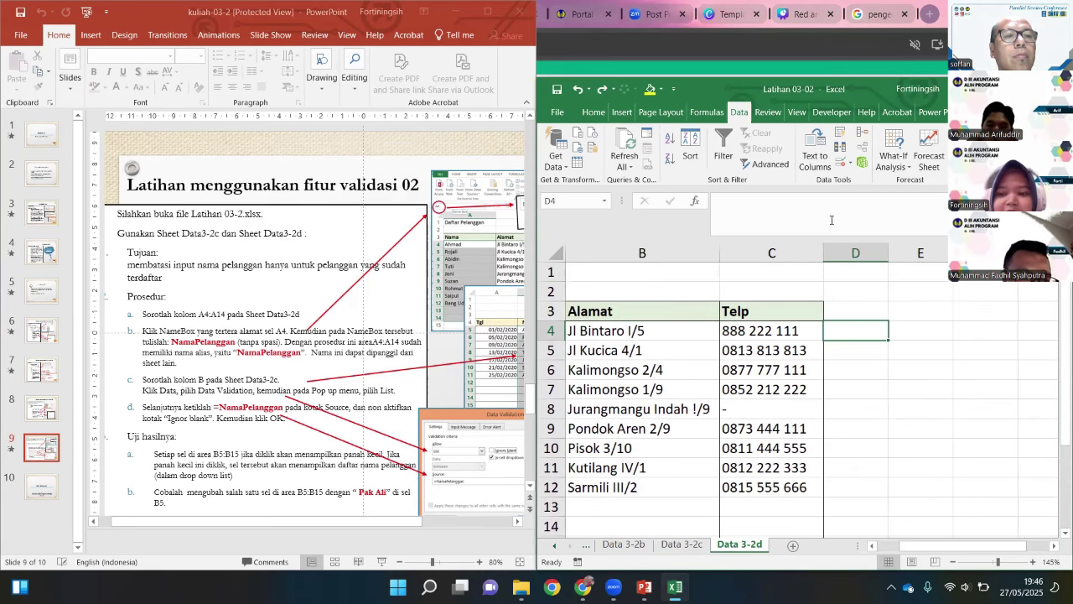
click(841, 167)
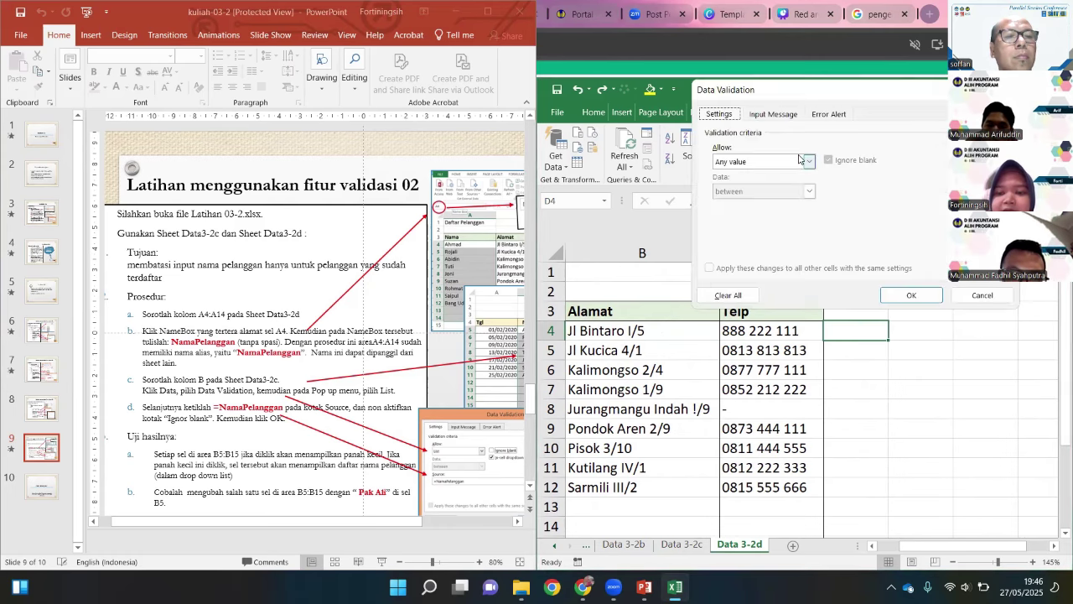
click(808, 161)
click(770, 206)
click(773, 220)
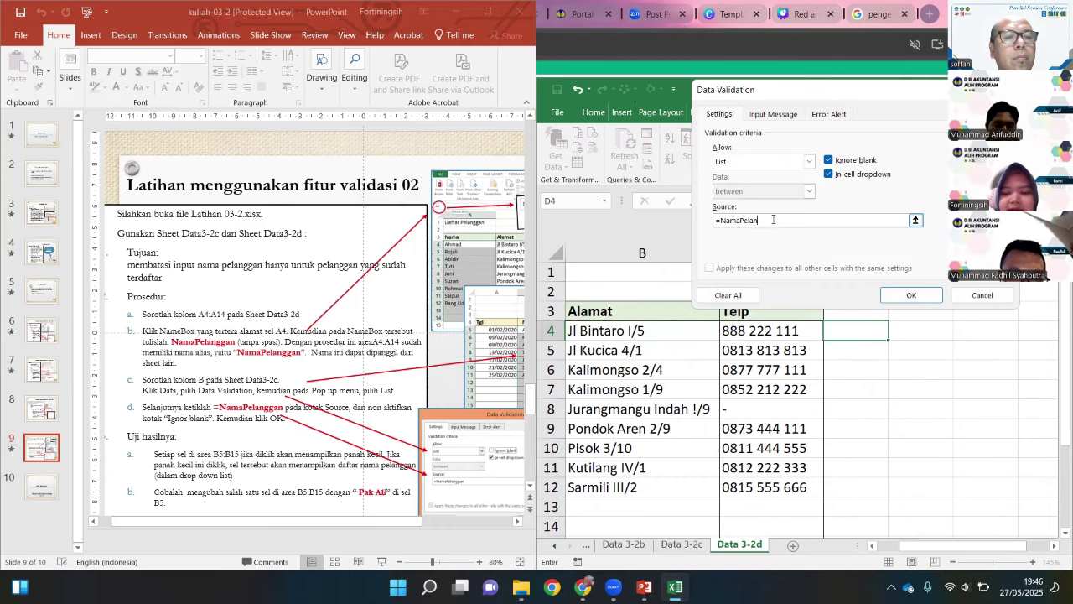
click(904, 296)
click(892, 336)
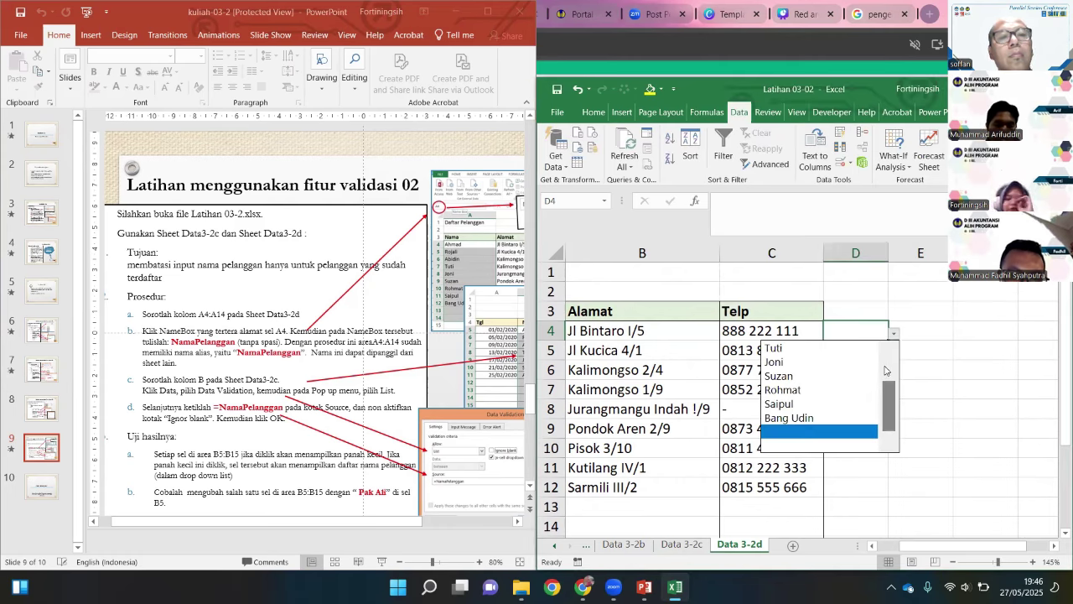
key(Escape)
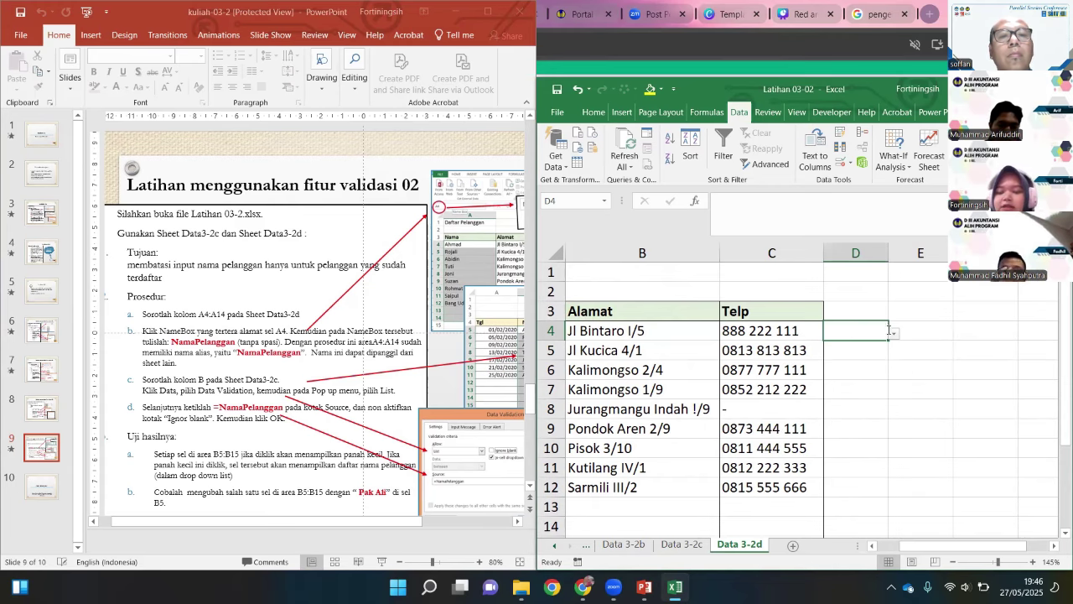
Turn off the in-cell dropdown option in cell D4's list validation.
click(843, 163)
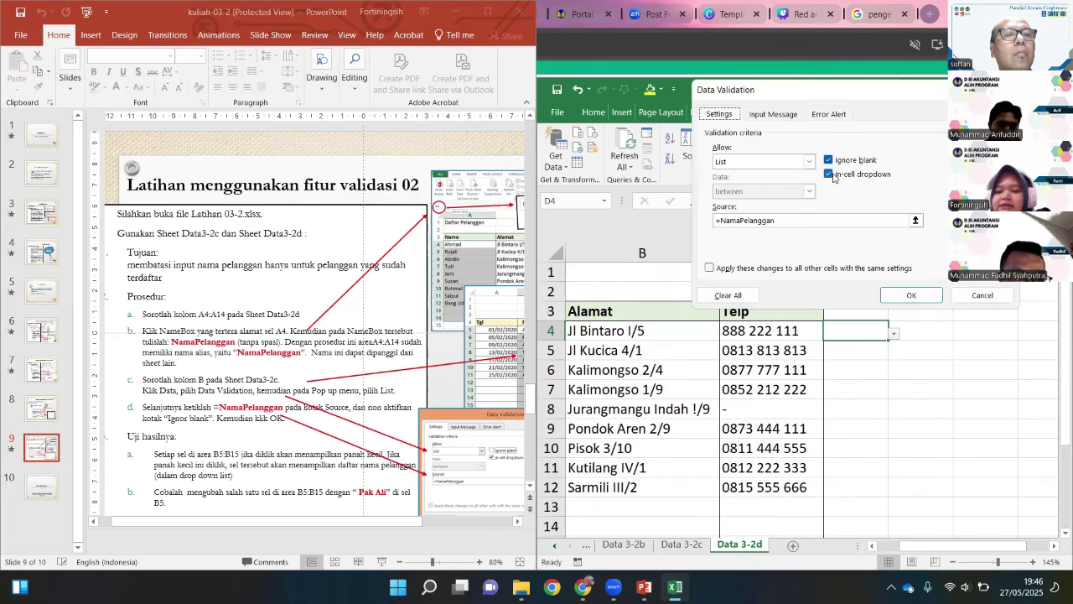
click(830, 174)
click(911, 295)
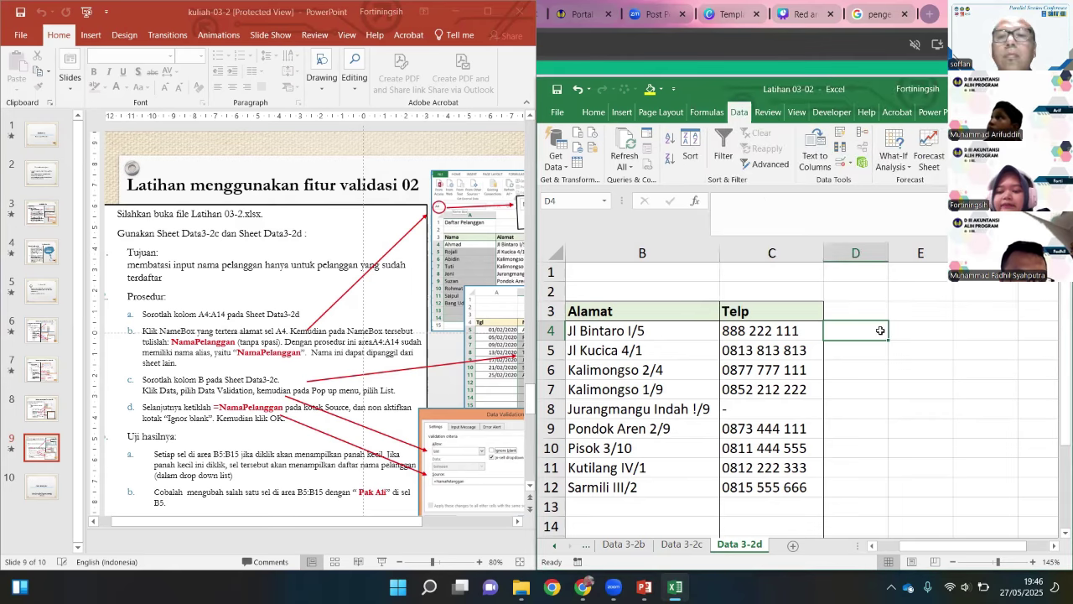
Try entering an unregistered customer name in cell D4 without its dropdown, and undo the entry.
text(Pak Ali)
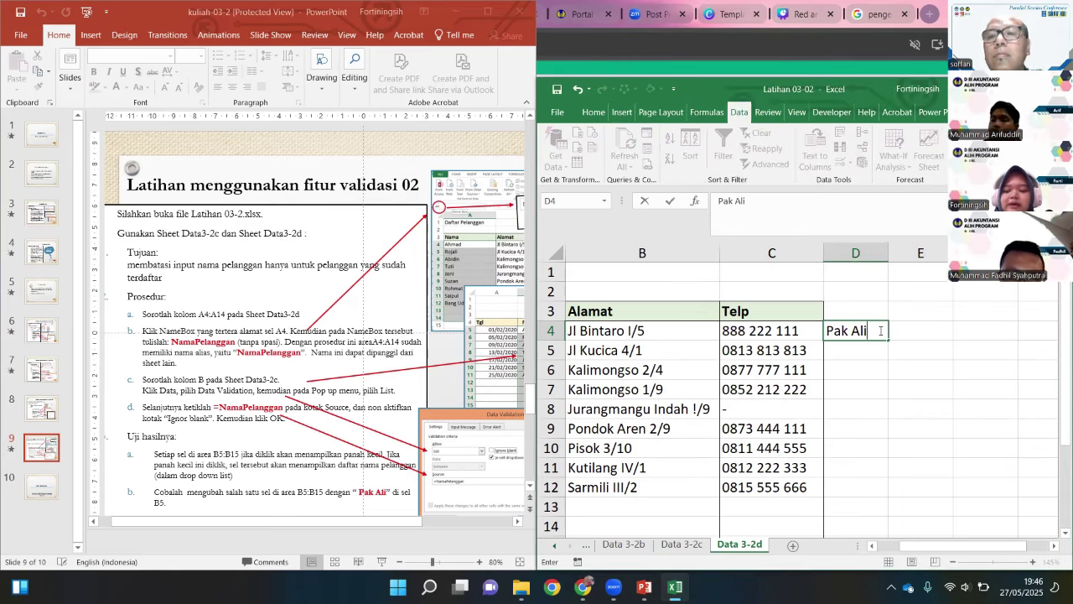
key(ctrl+Return)
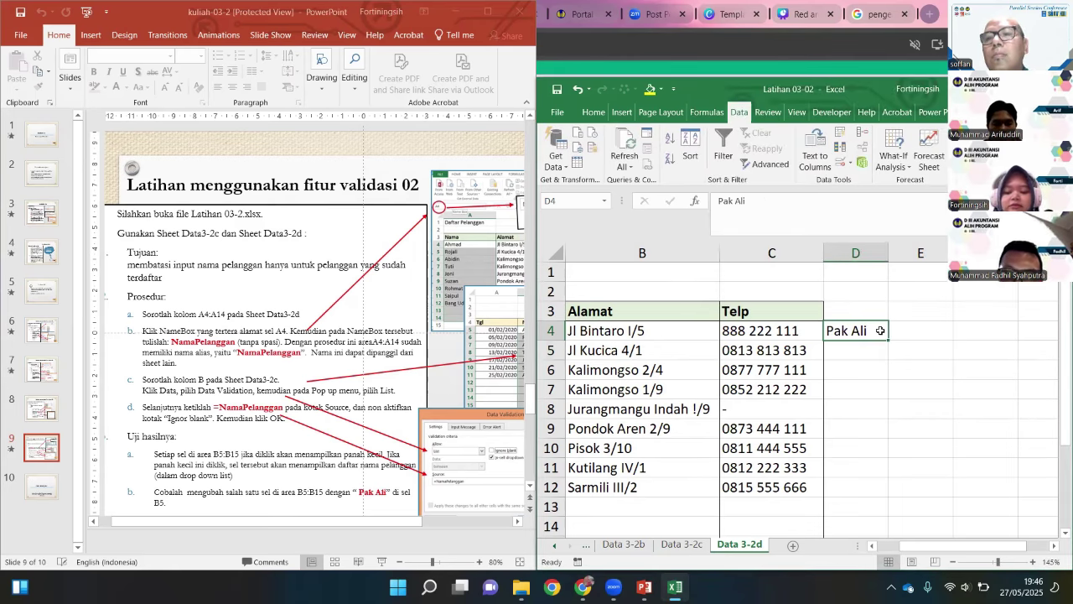
key(ctrl+z)
Turn the in-cell dropdown back on in cell D4's list validation and check its name list without choosing an entry.
click(847, 163)
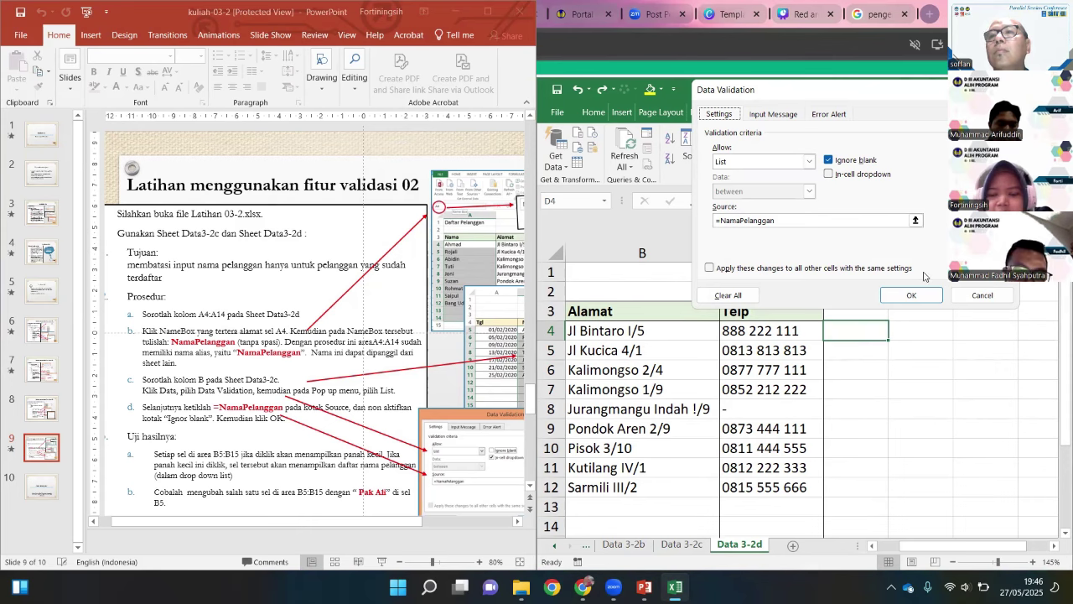
click(911, 296)
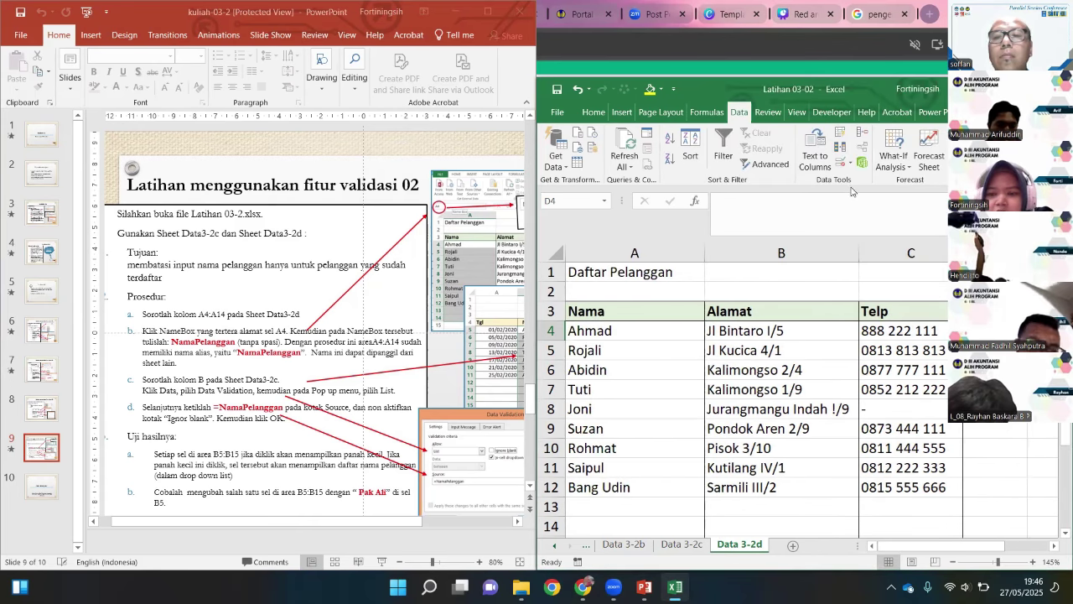
click(841, 163)
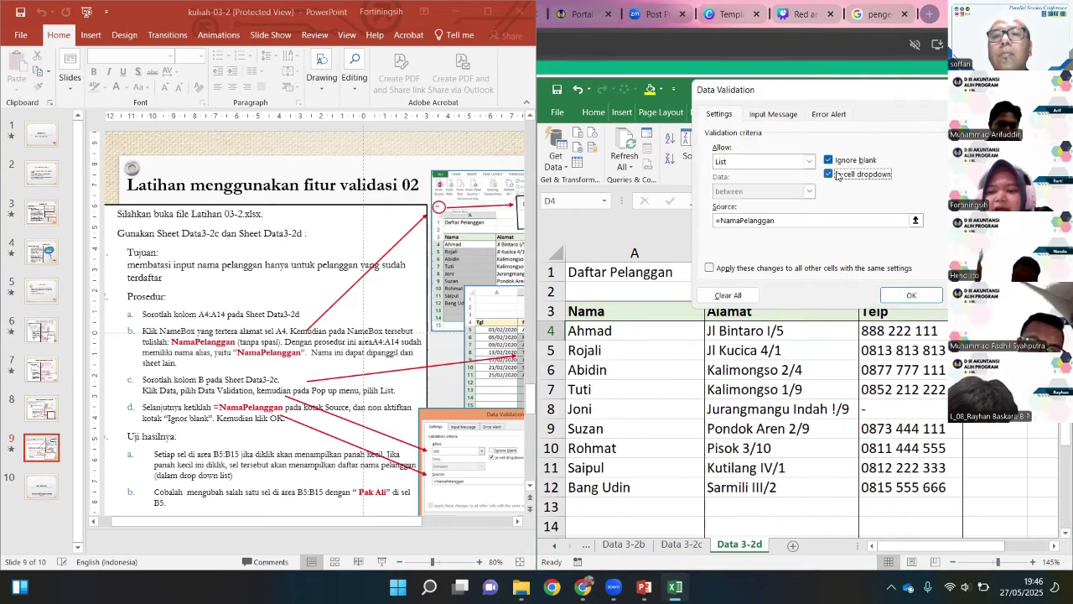
click(912, 295)
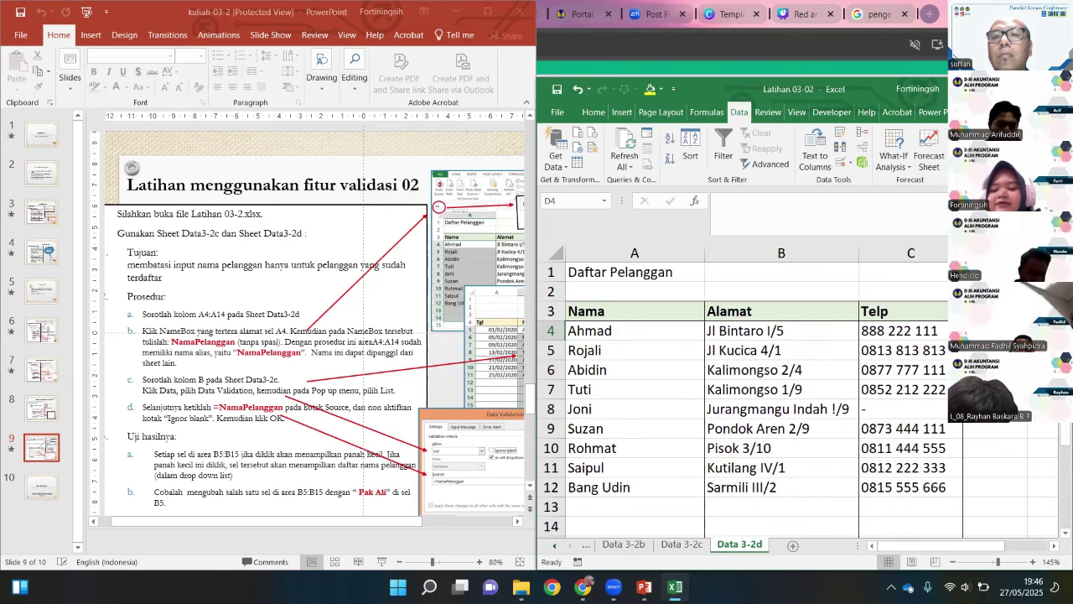
key(alt+Down)
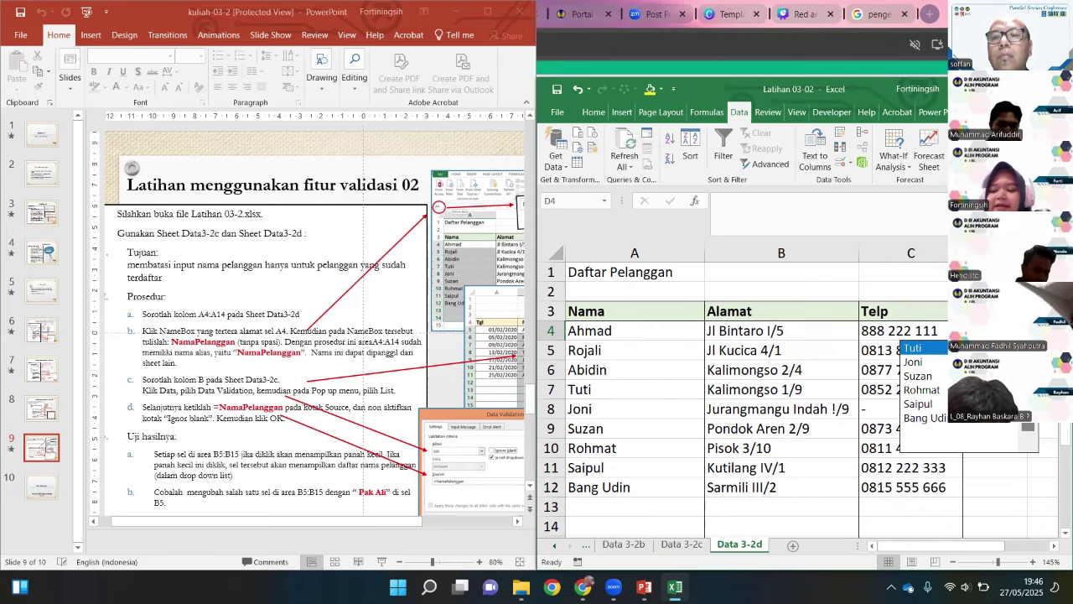
key(Escape)
Enter an unregistered customer name in cell D4 and reselect the cell.
text(Pak Ali)
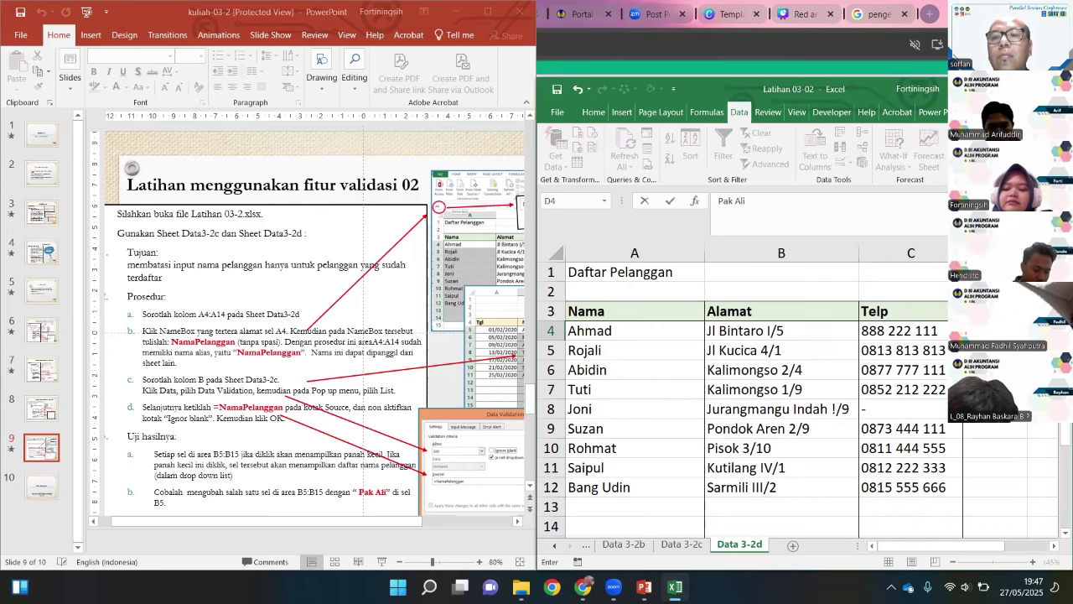
key(Return)
key(Up)
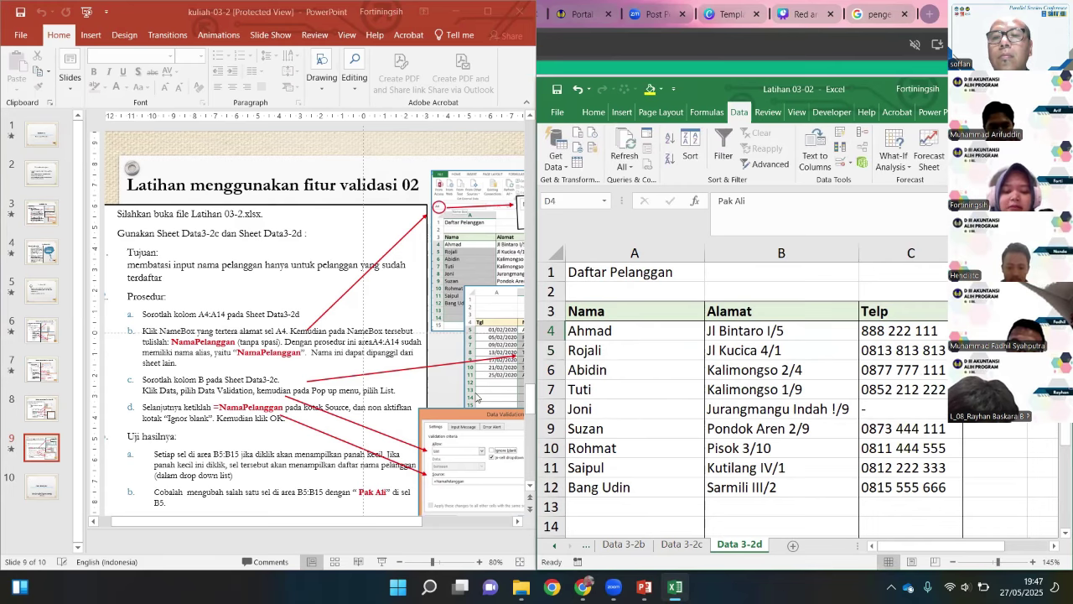
Review the validation procedure and illustrations on slide 9, and arrange the workbook beside the presentation again.
scroll(476, 397, right, 5)
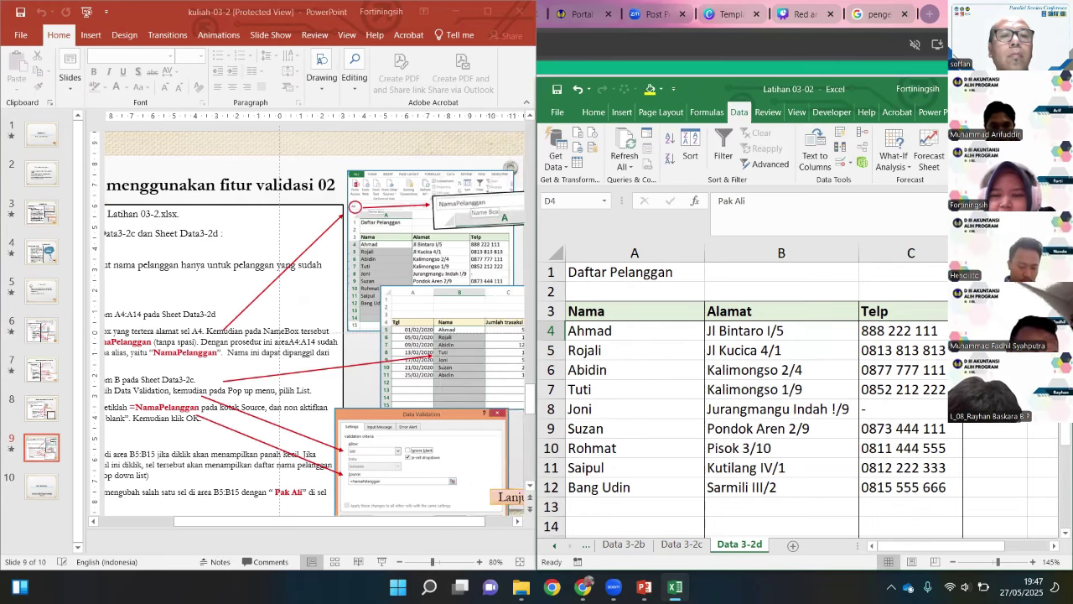
drag(802, 87, 721, 88)
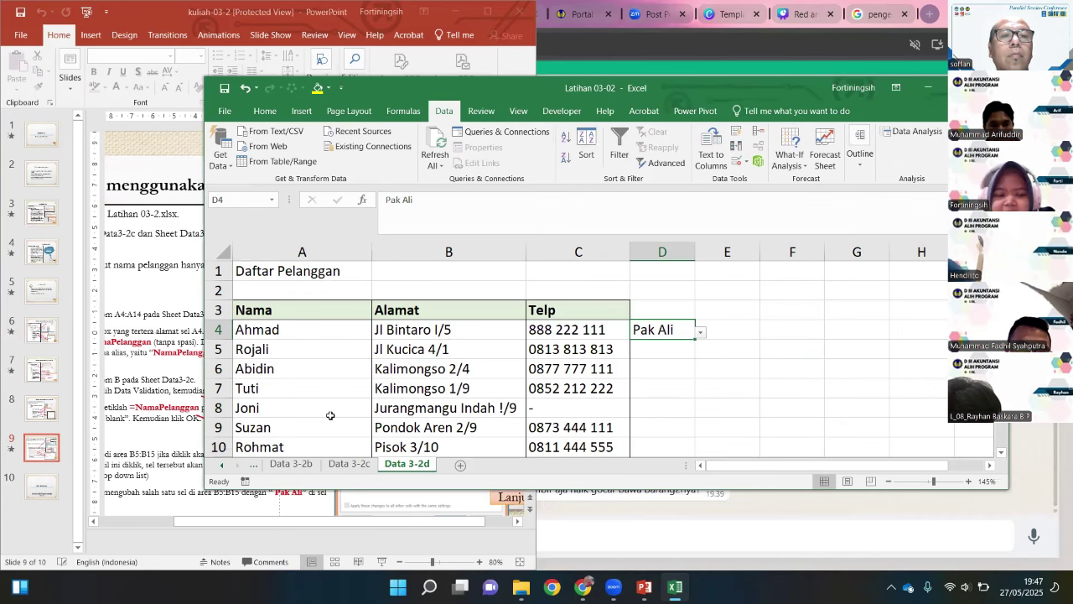
click(200, 437)
scroll(230, 435, left, 2)
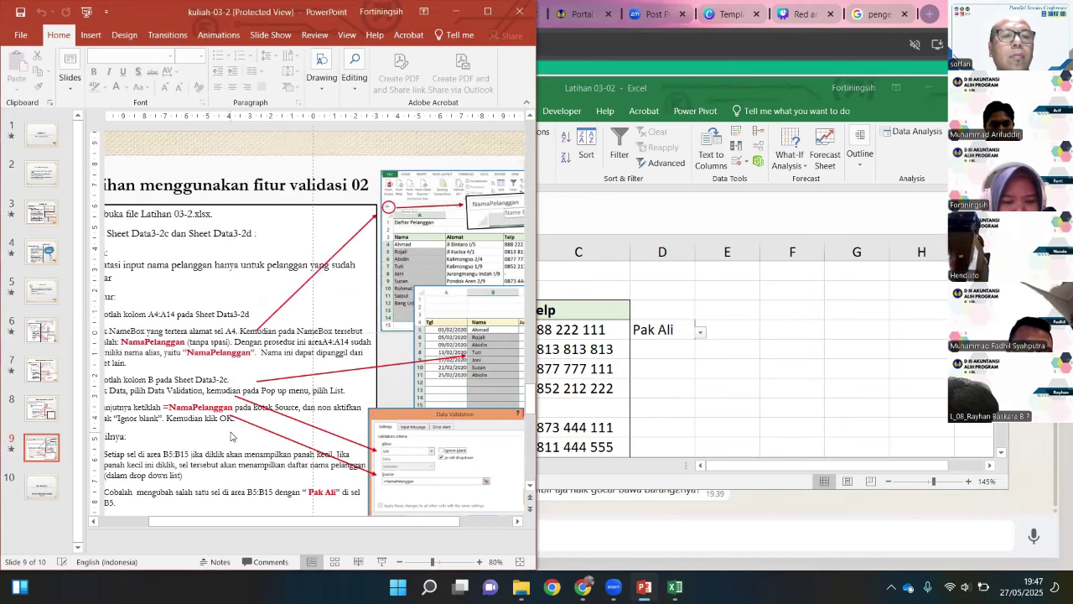
scroll(231, 435, right, 3)
scroll(231, 435, left, 3)
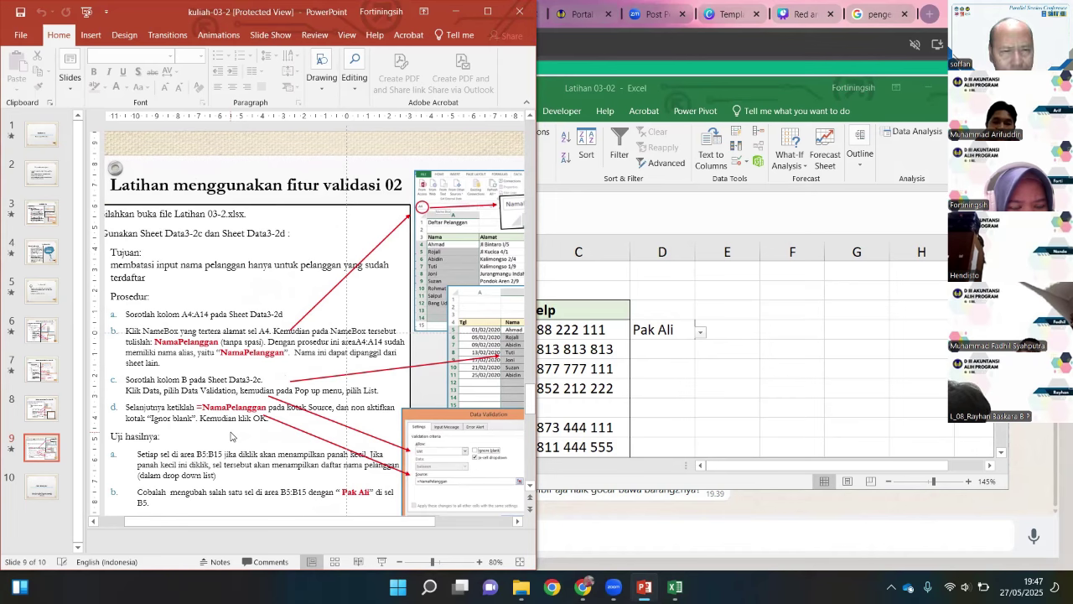
scroll(230, 435, right, 3)
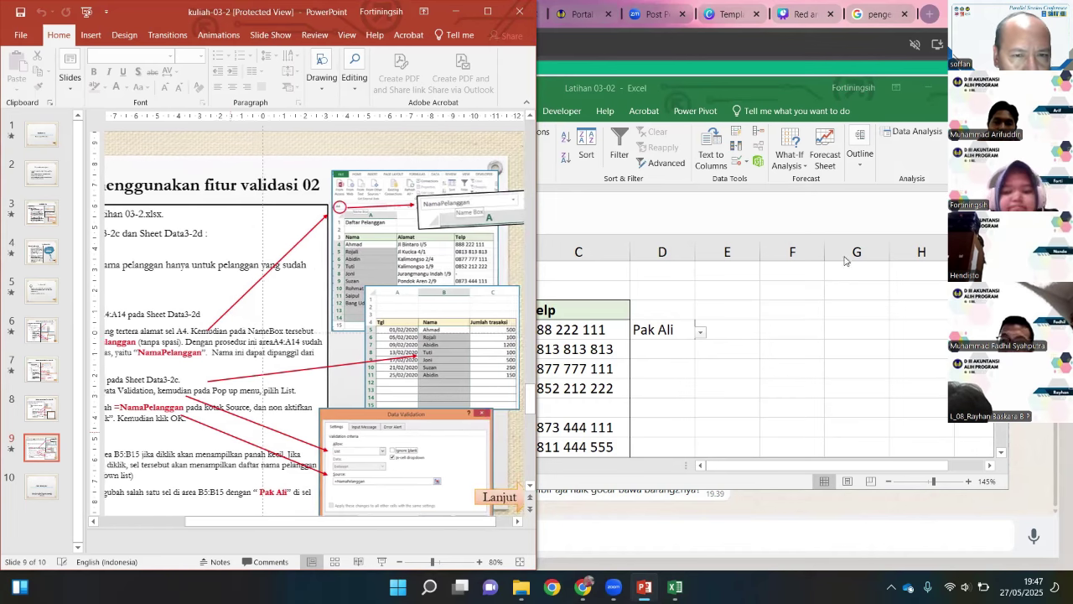
click(664, 327)
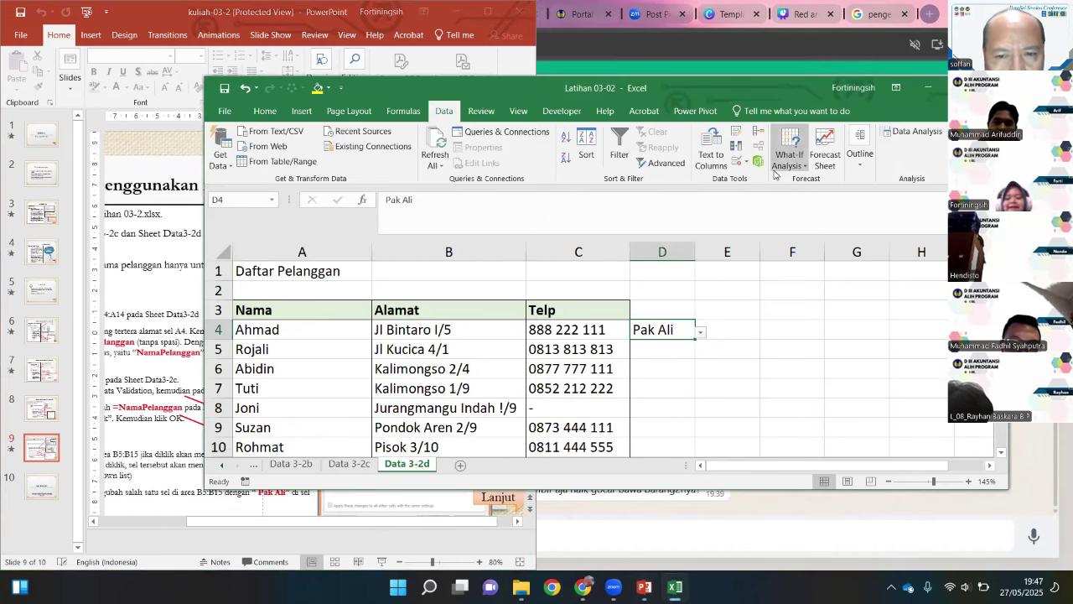
key(super+Right)
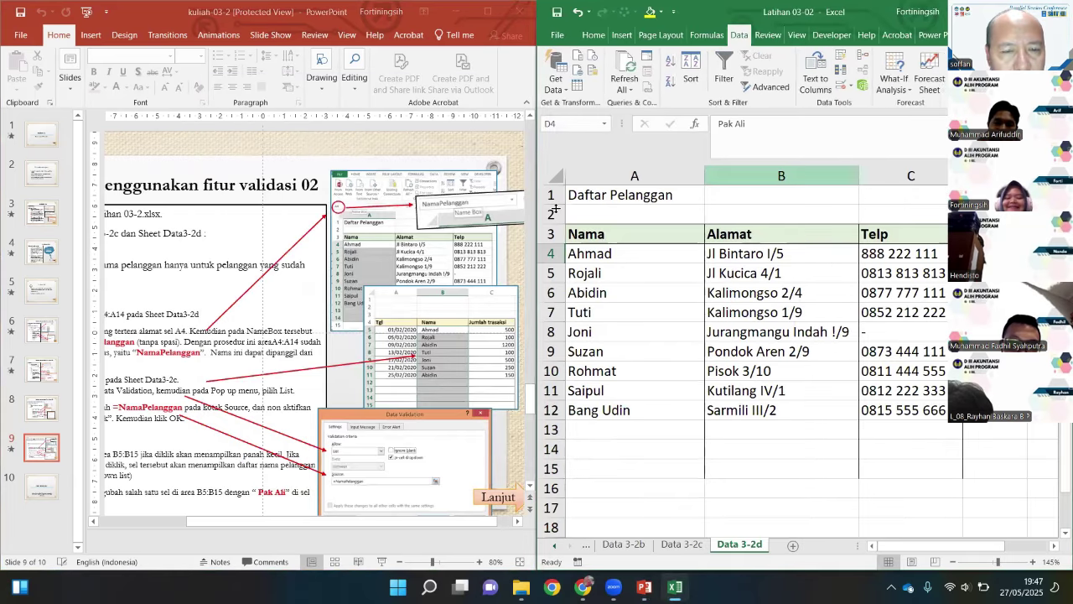
View slide 10 of the presentation and bring the workbook's earlier sheet names into view.
click(47, 494)
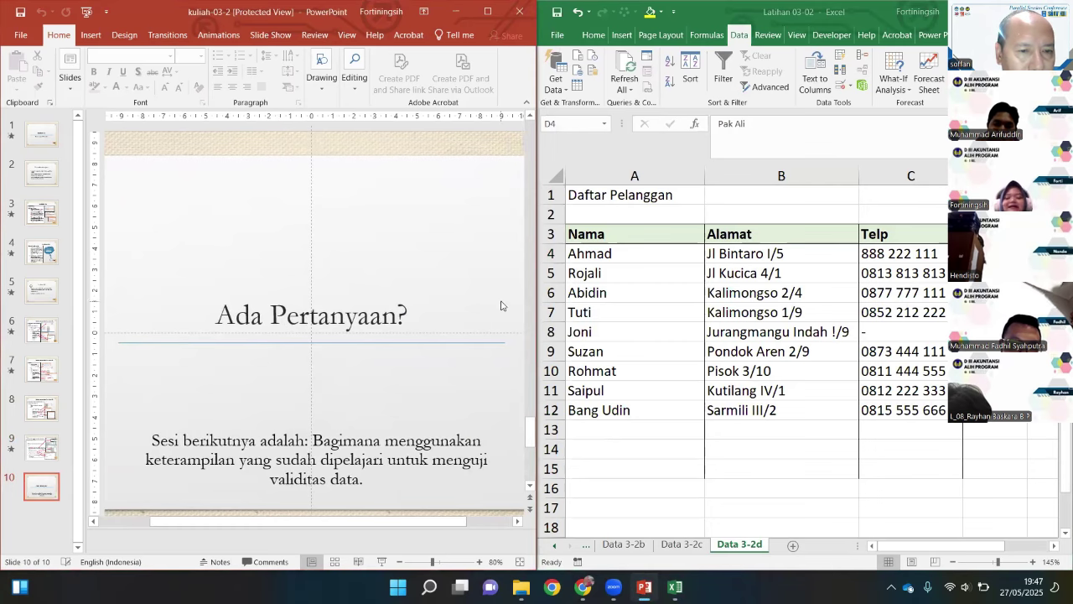
click(623, 299)
click(623, 299)
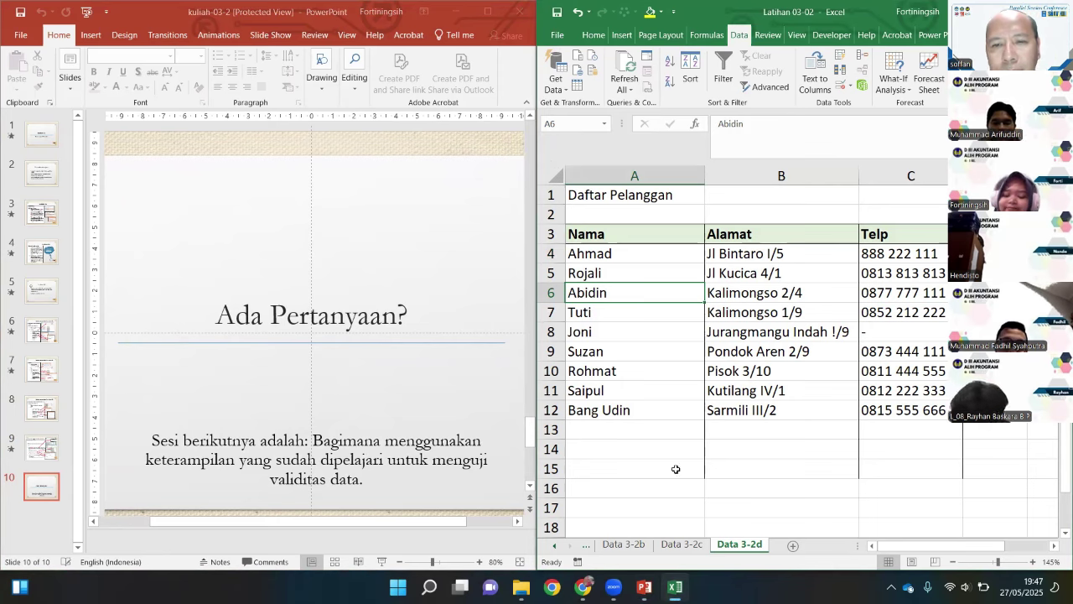
click(553, 546)
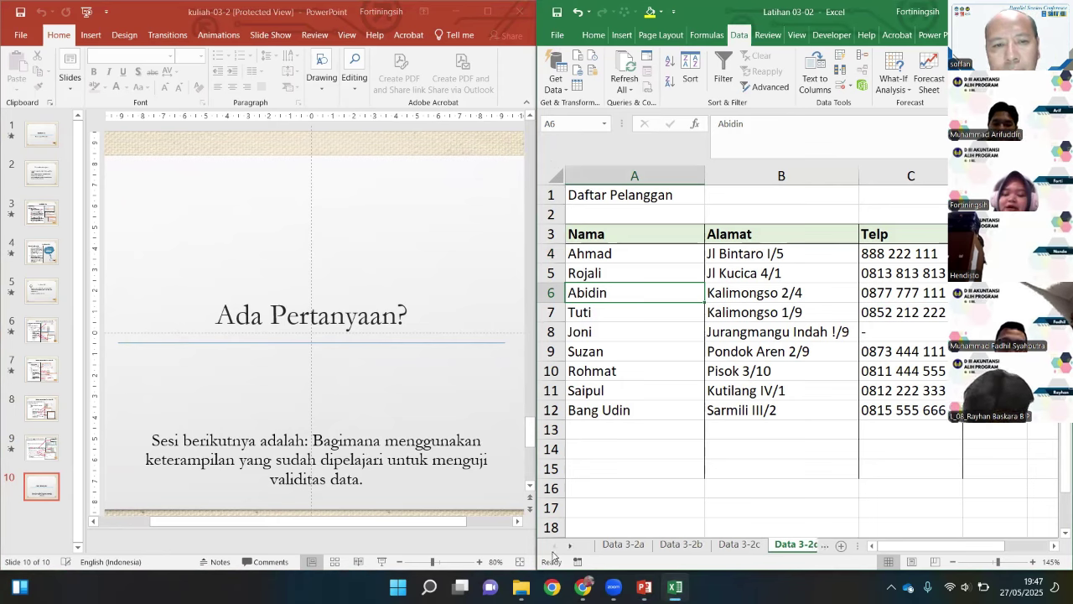
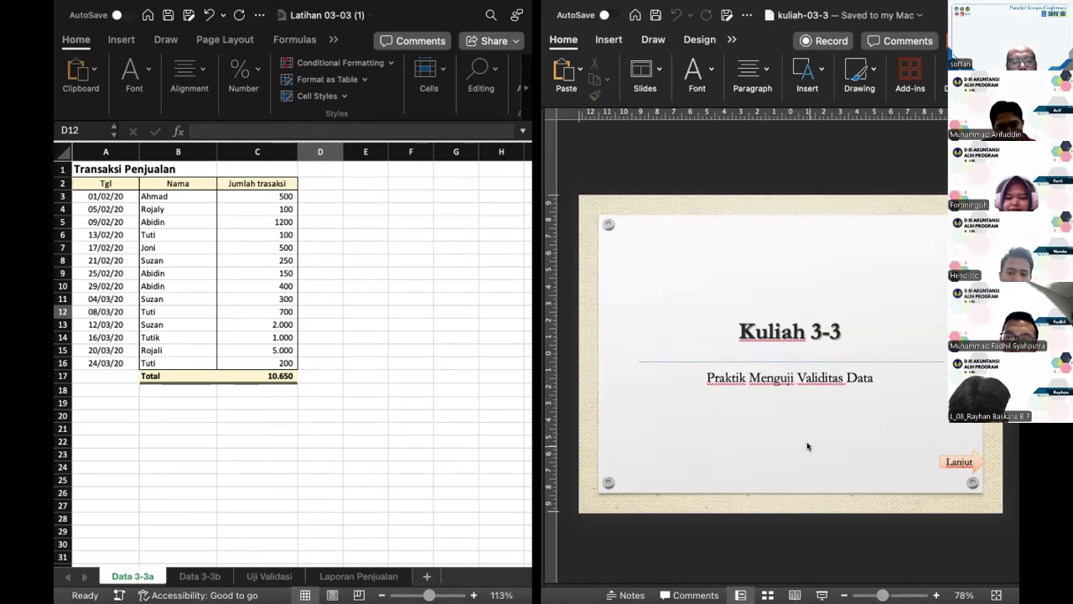
Read the kuliah-03-3 slides up to the Latihan 3-3 instructions for renaming the sheet and removing spaces, and view sheet Uji Validasi.
scroll(760, 435, down, 1)
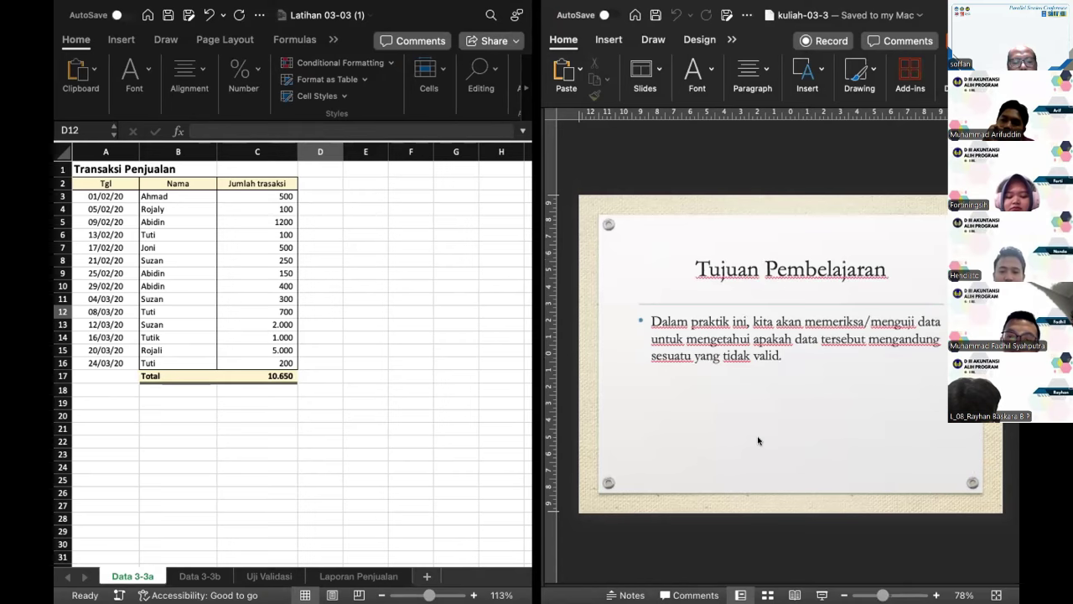
scroll(758, 440, down, 2)
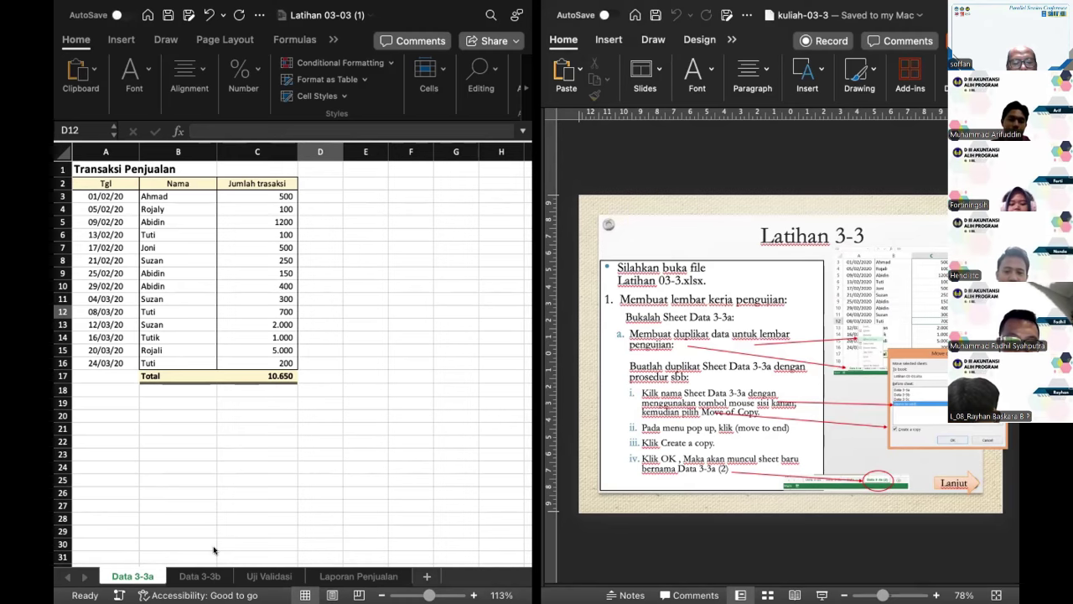
click(257, 579)
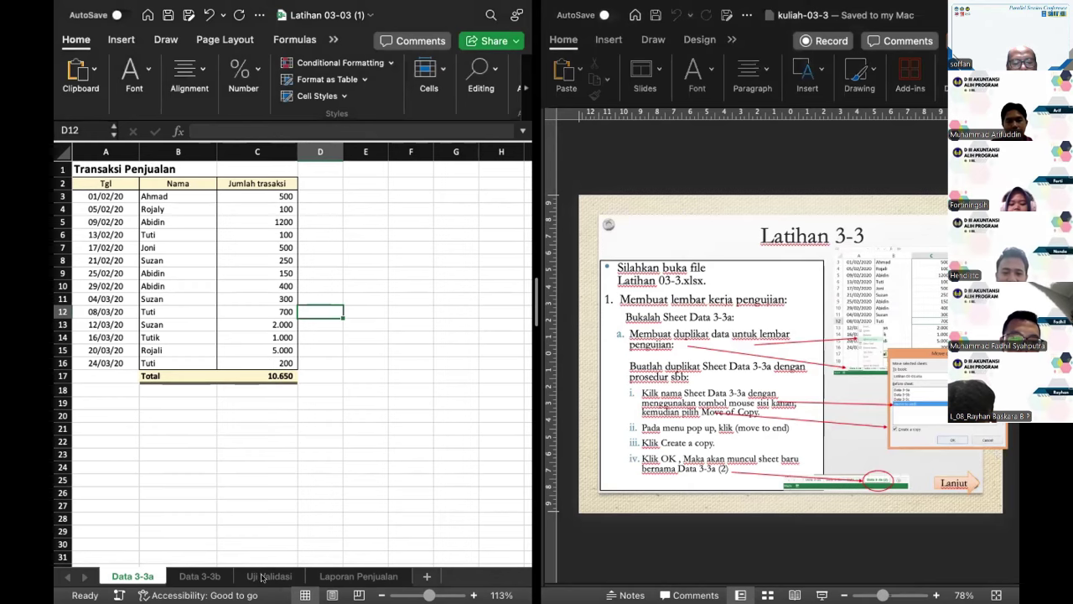
click(263, 577)
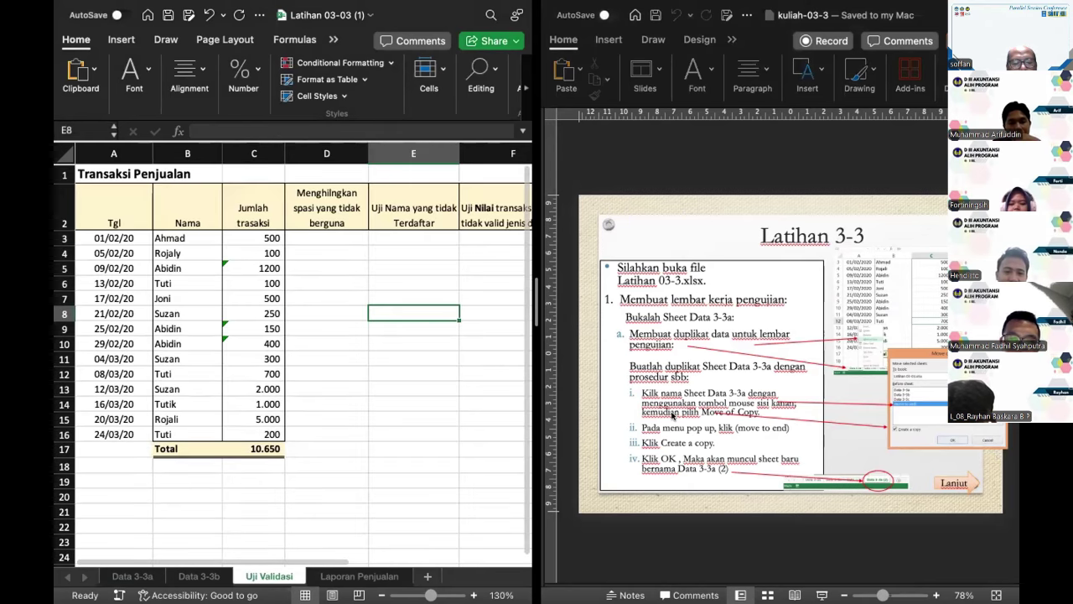
scroll(671, 415, down, 2)
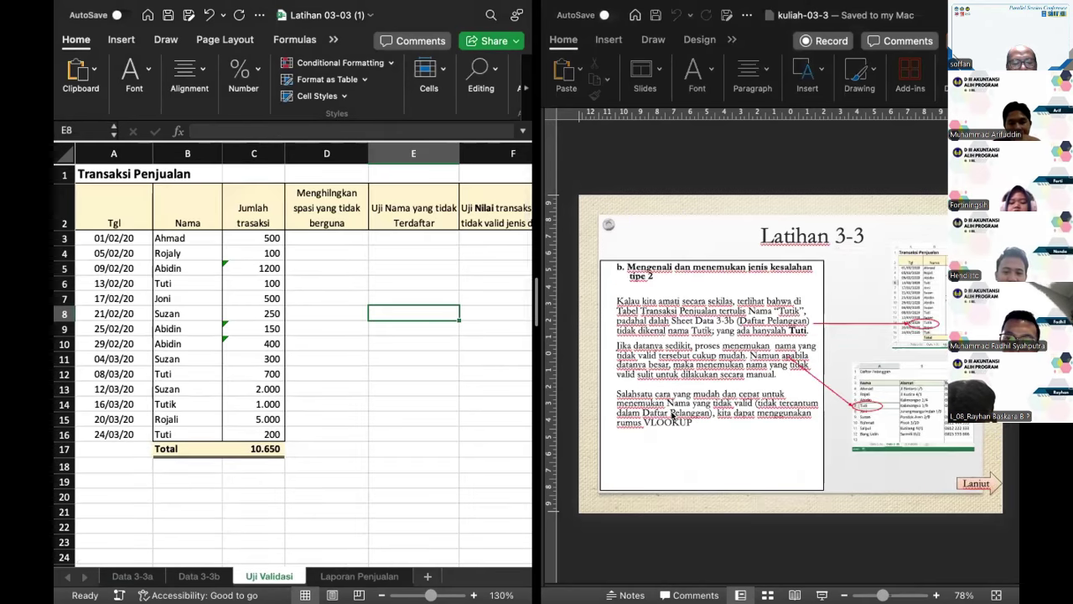
scroll(671, 415, up, 1)
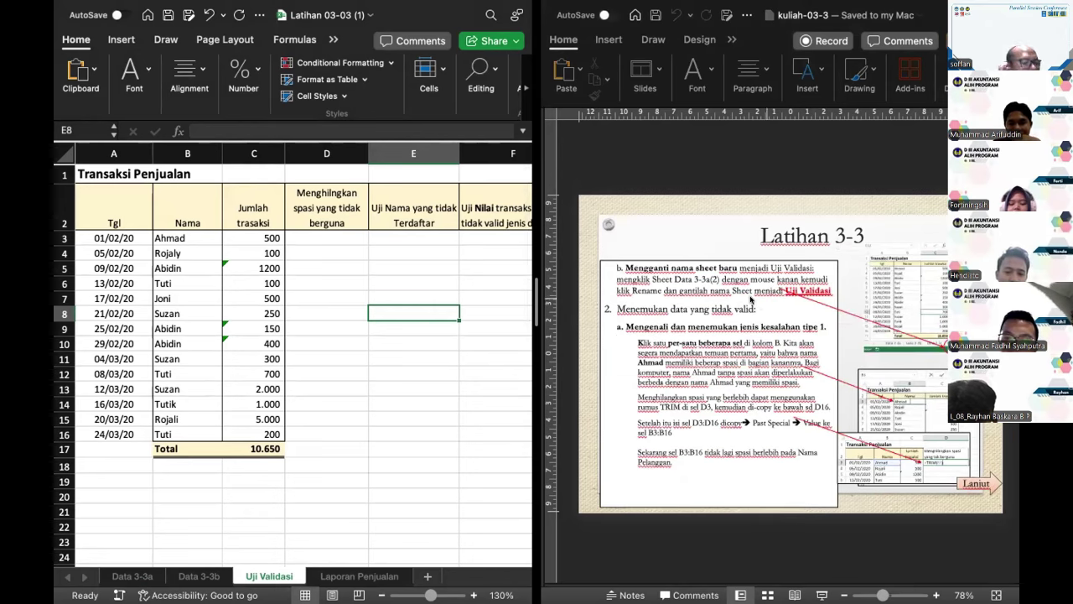
Create a copy of sheet Data 3-3a at the end of the workbook.
click(132, 576)
right_click(131, 576)
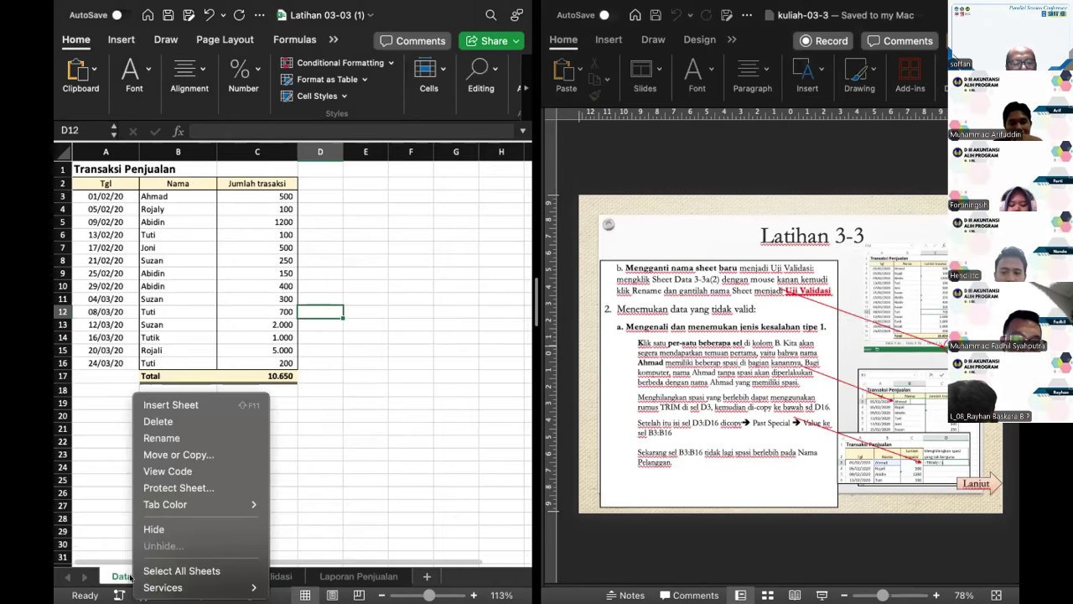
click(179, 457)
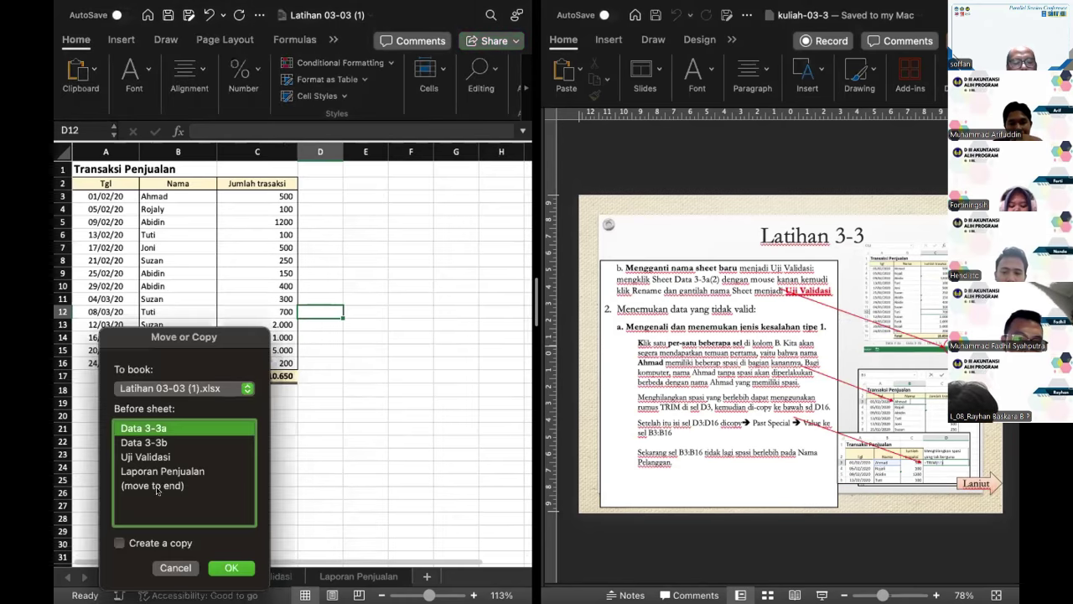
click(156, 489)
click(119, 543)
click(222, 569)
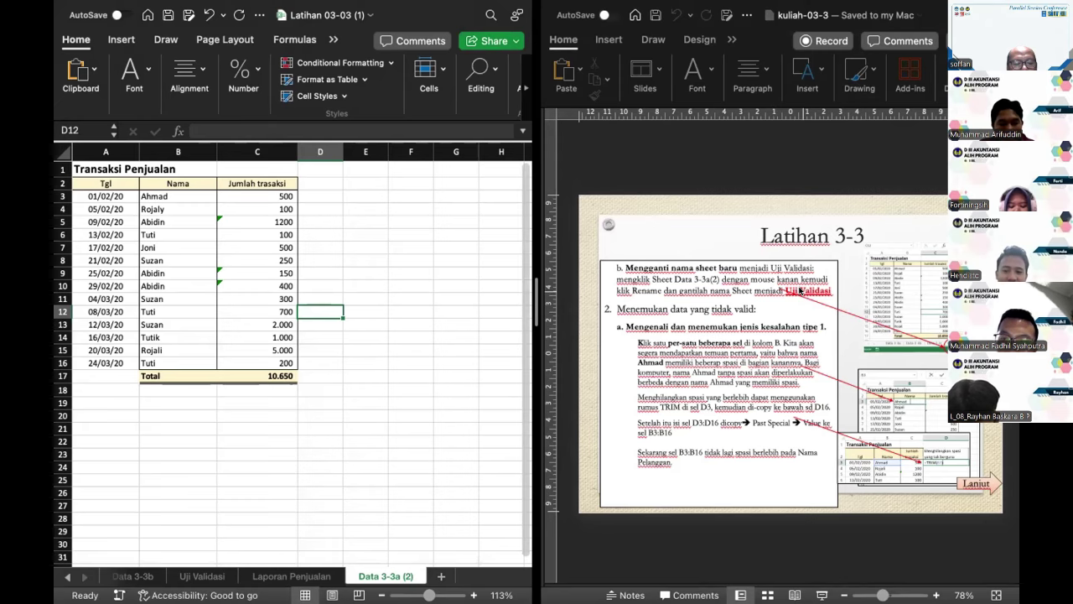
On sheet Uji Validasi, examine the Nama column B2:B16, inspect cell B3's text for extra spaces, and select cell D3.
click(203, 576)
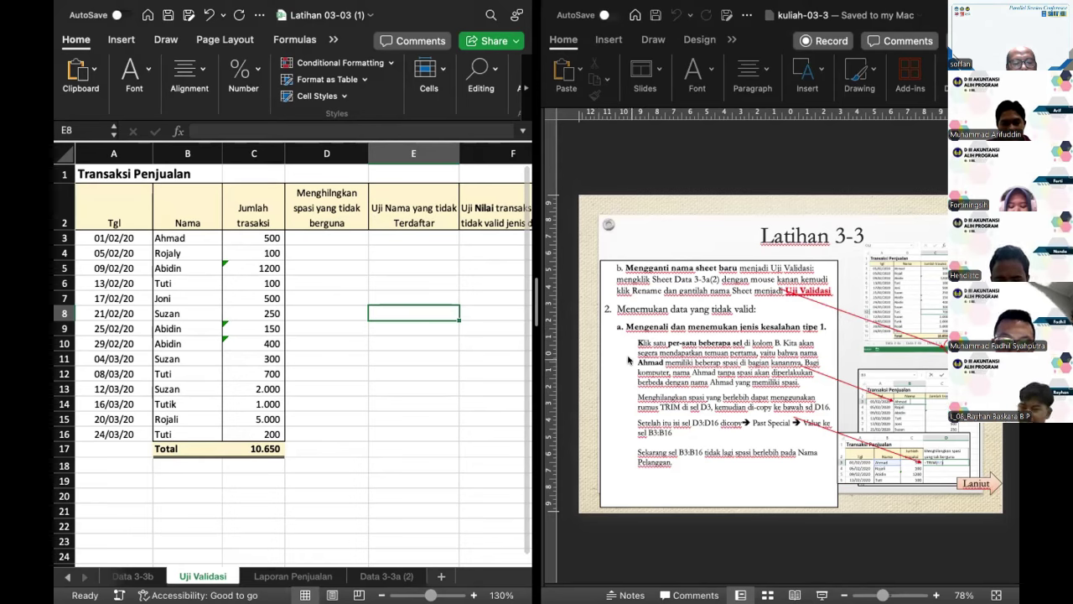
drag(164, 202, 169, 433)
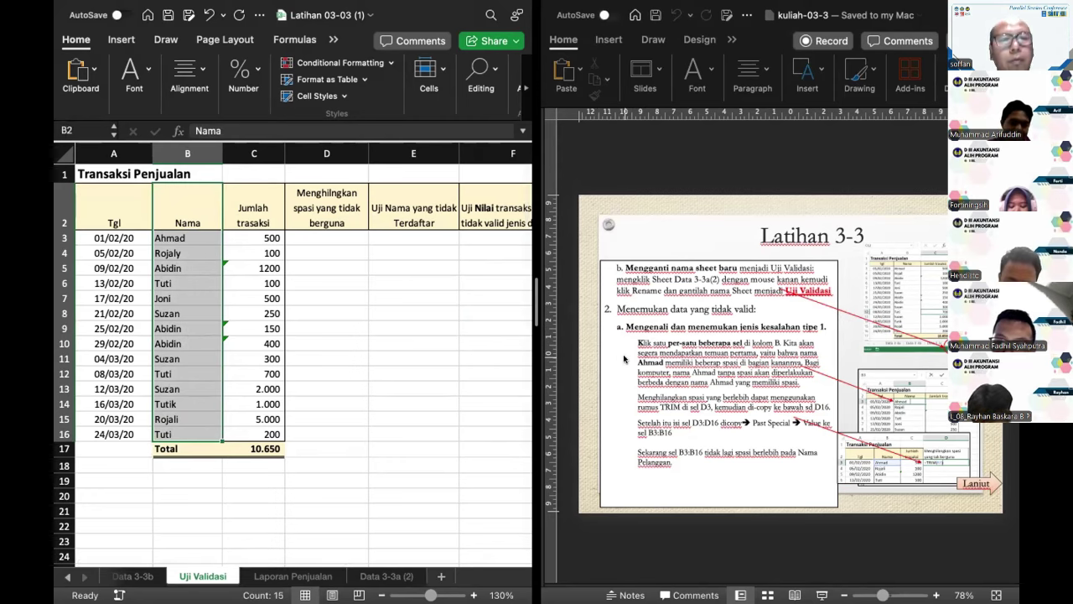
click(194, 237)
double_click(193, 238)
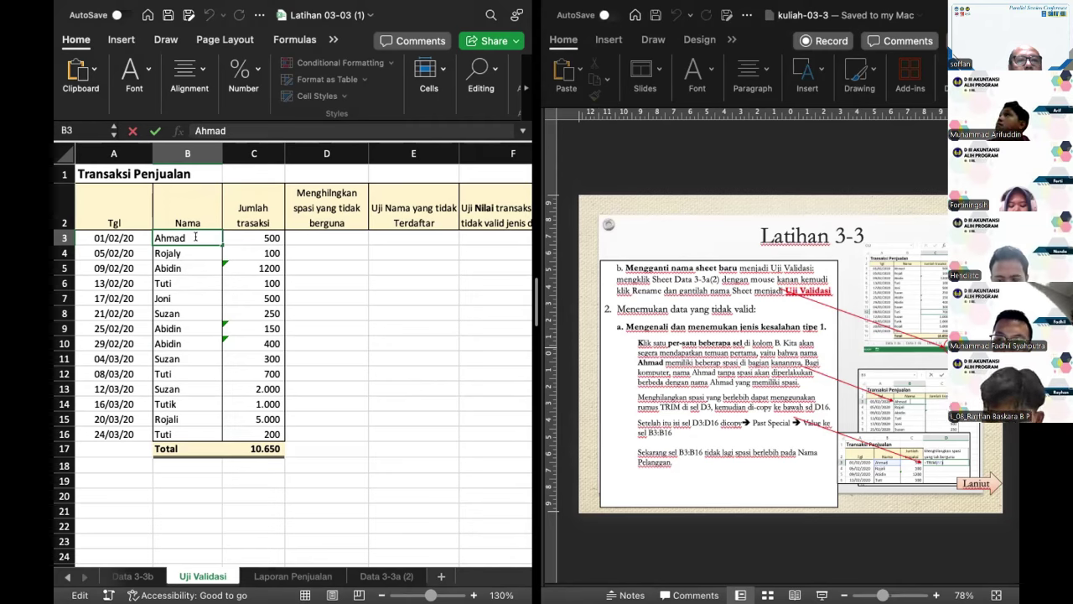
click(326, 237)
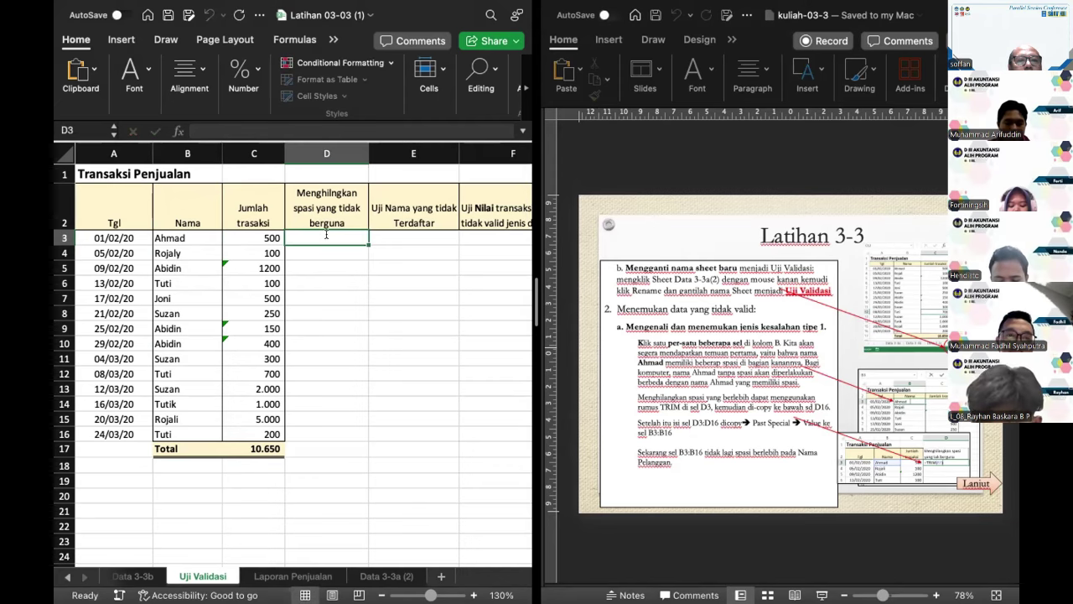
Enter the formula =TRIM(B3) in cell D3 to remove the extra spaces from the name.
text(=trim)
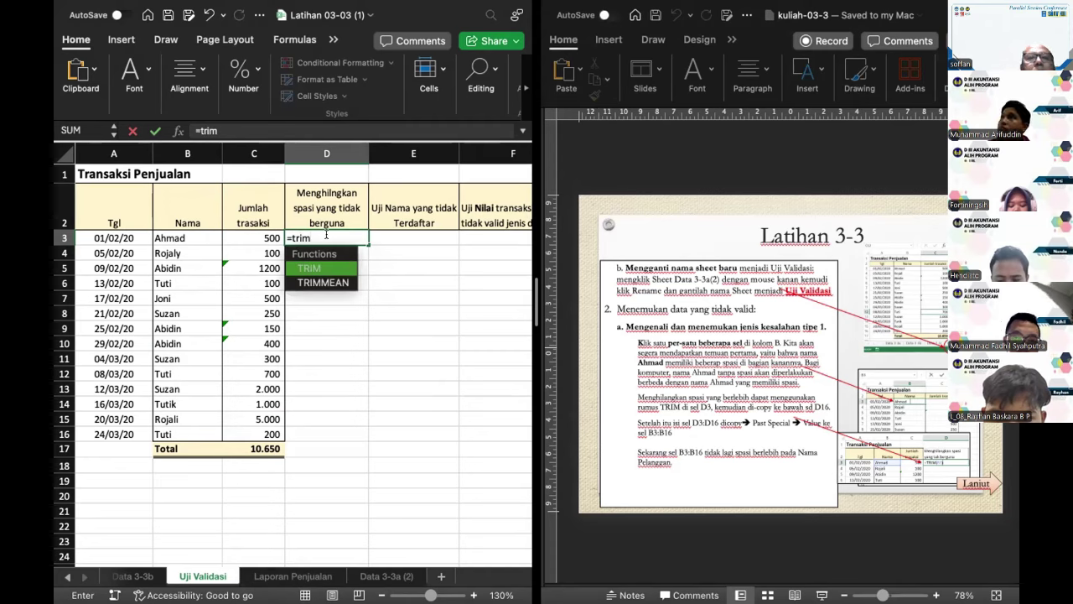
text(()
click(197, 233)
key(Return)
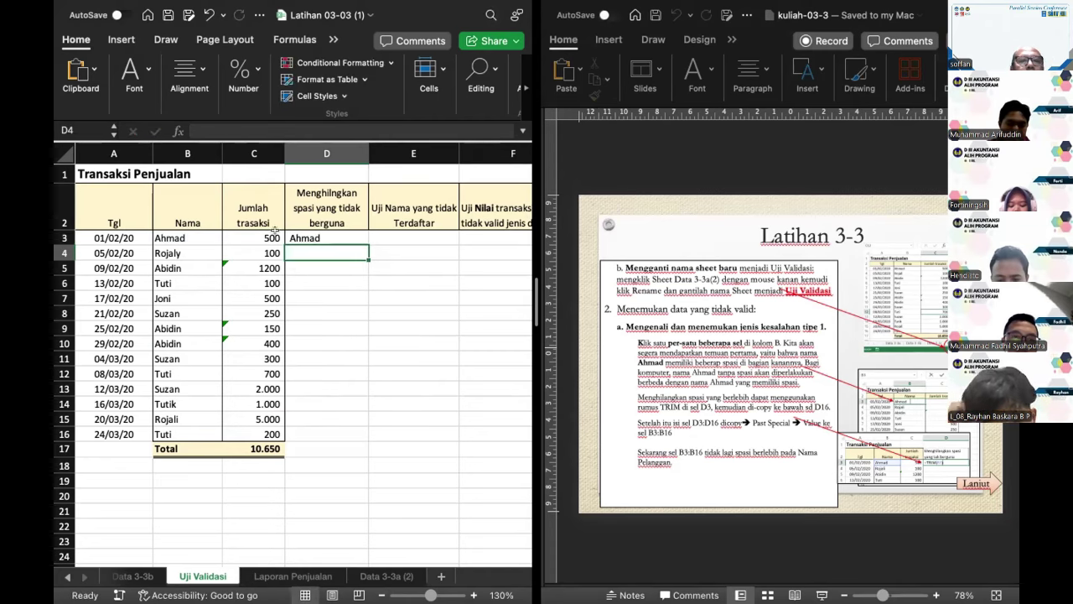
Copy D3 into B3 with Paste Values and check B3's text for trailing spaces.
click(318, 233)
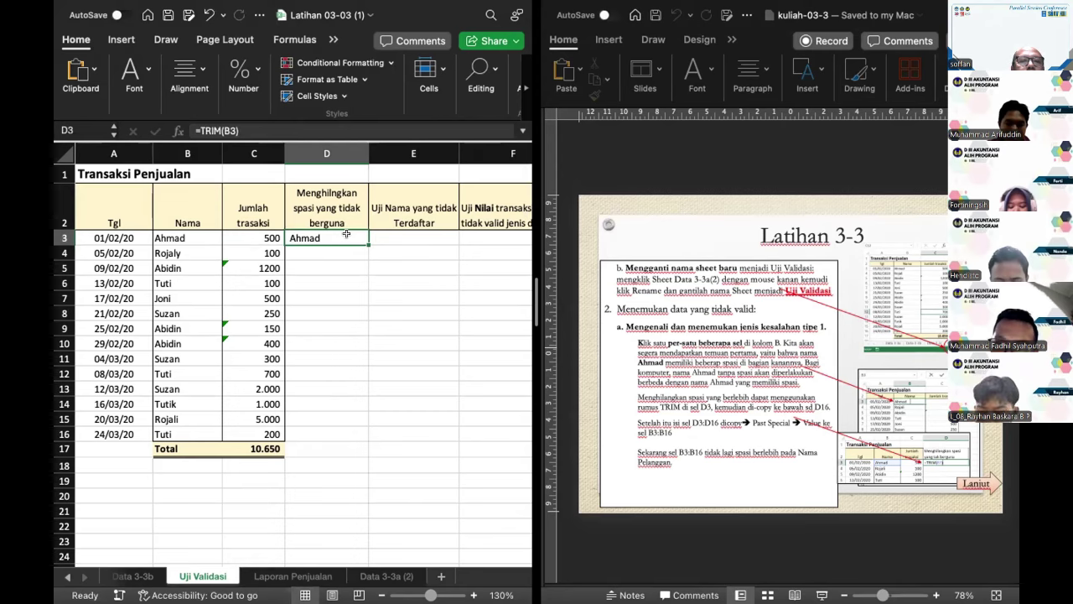
key(super+c)
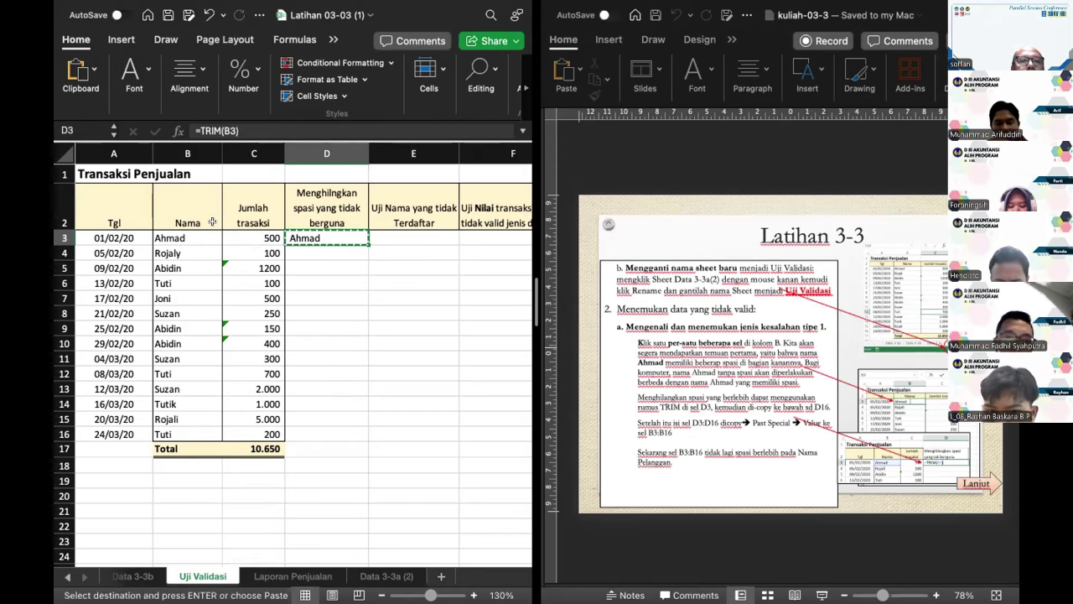
click(172, 239)
key(super+v)
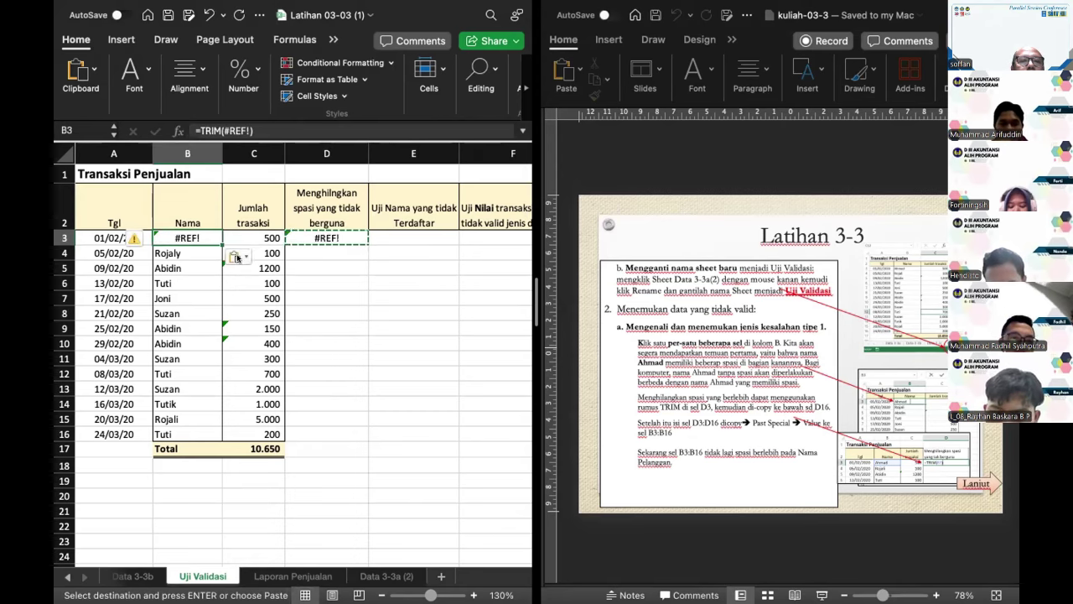
click(236, 258)
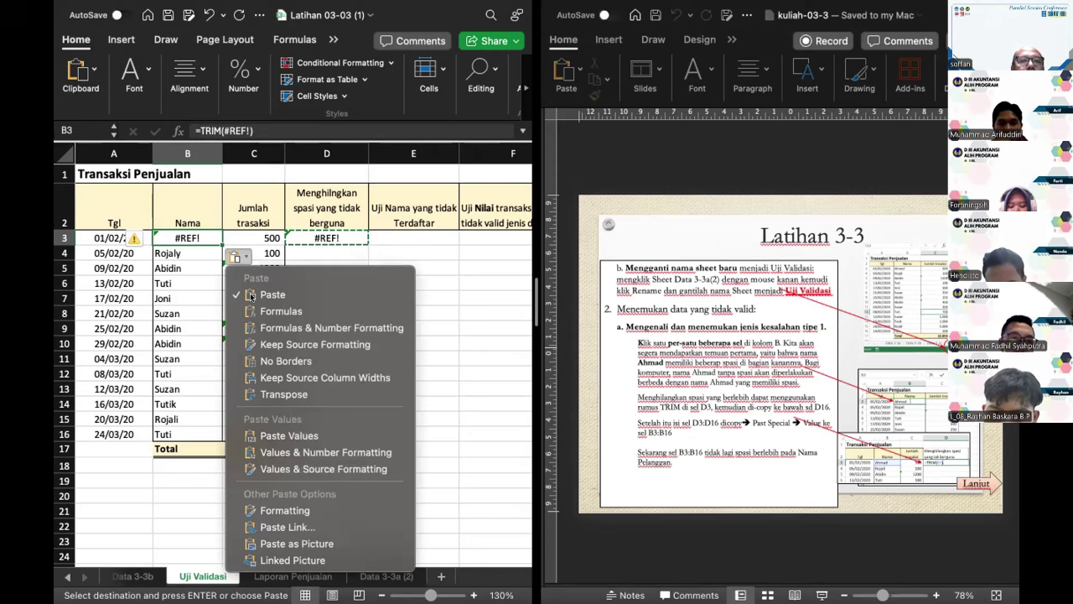
click(289, 435)
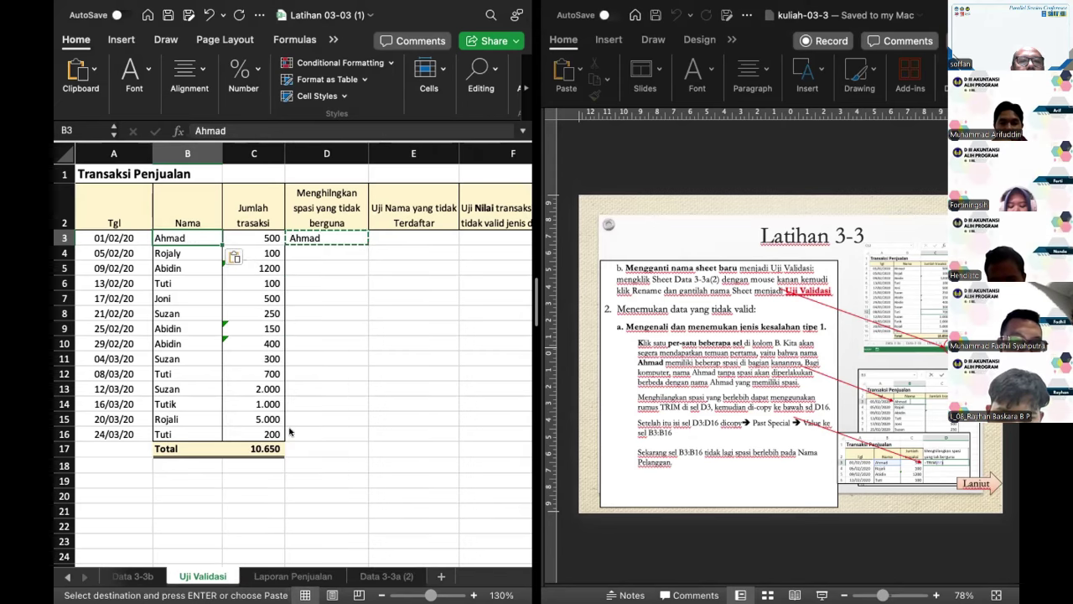
double_click(203, 237)
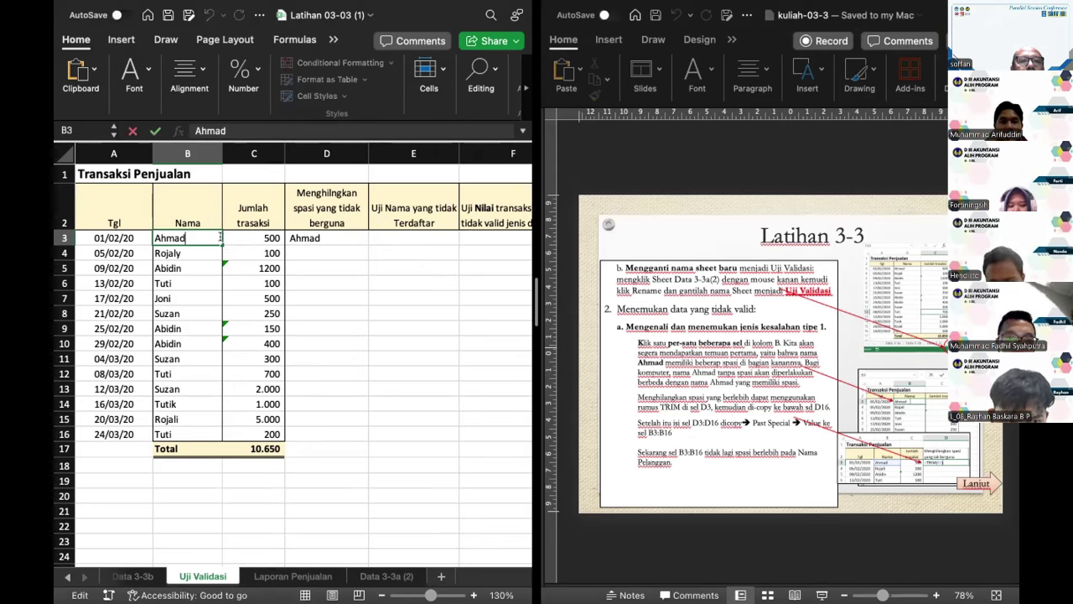
click(323, 235)
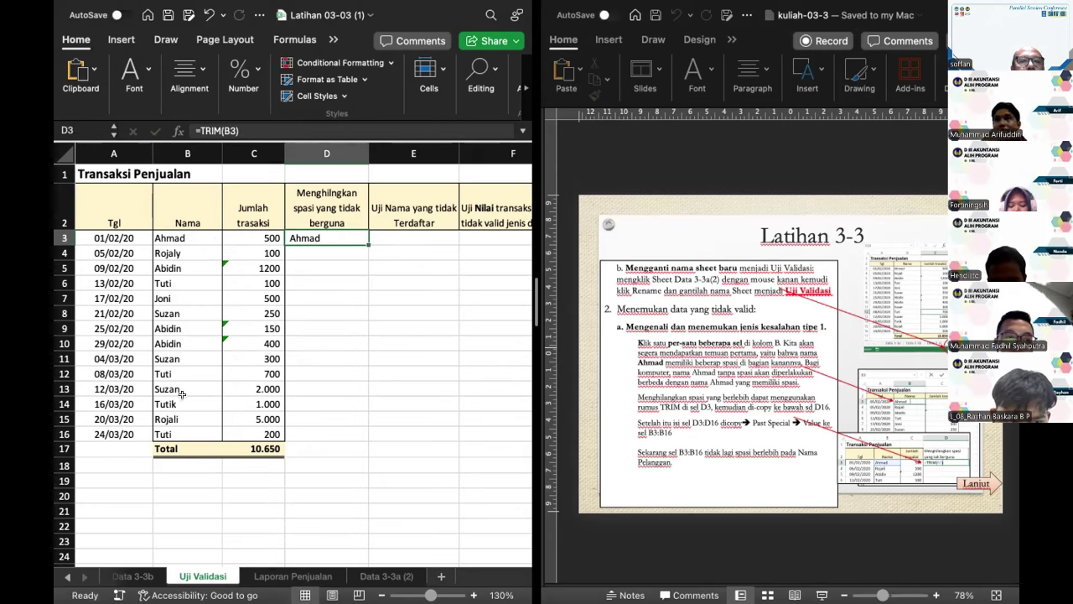
Review the TRIM formula in D3 and copy it down through D16.
double_click(358, 237)
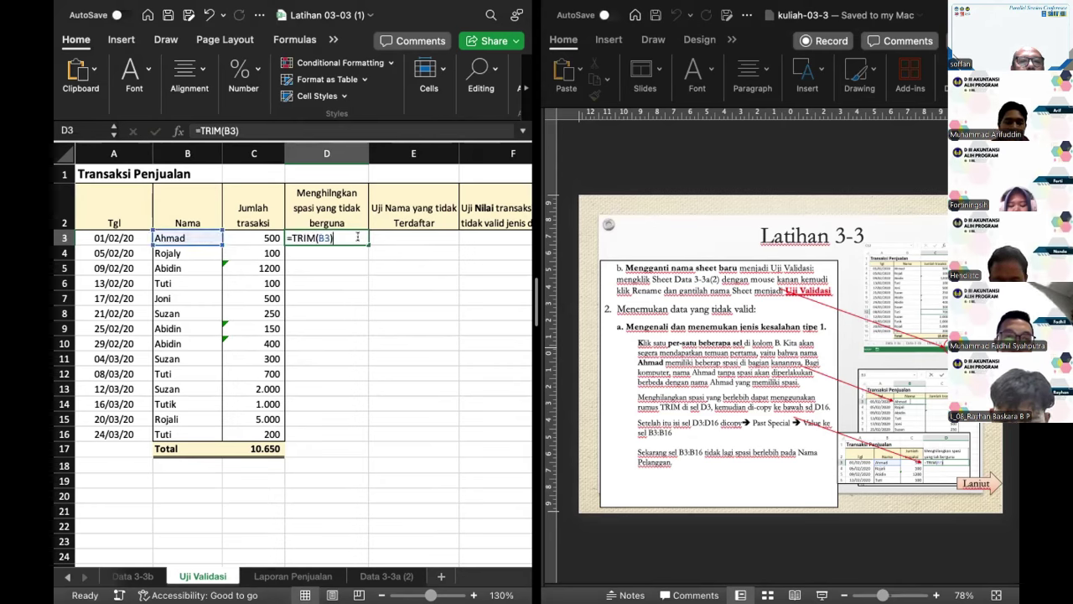
key(Escape)
key(Up)
key(Down)
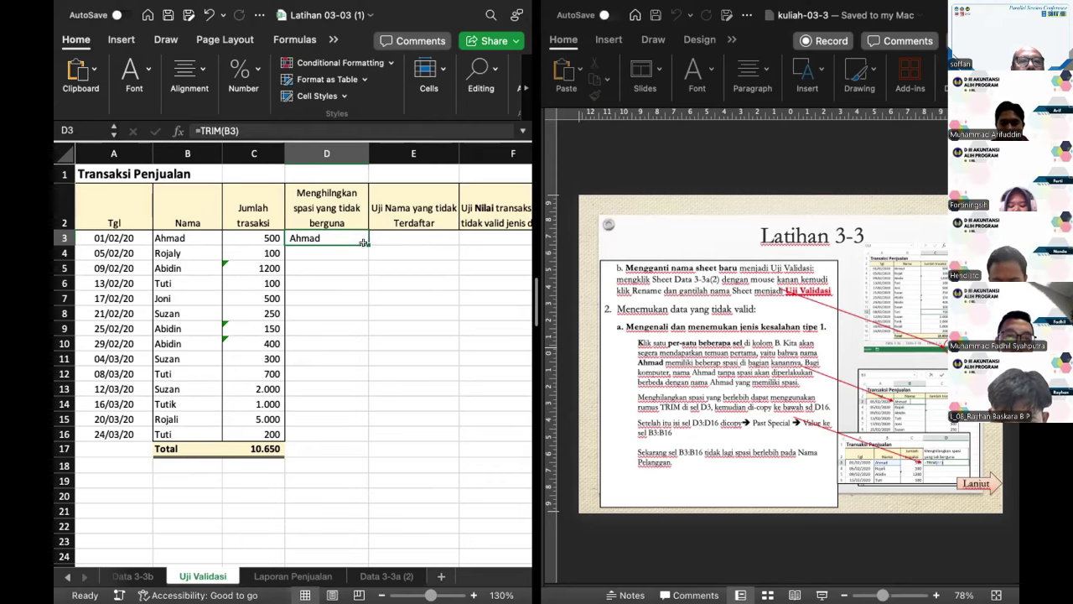
double_click(367, 244)
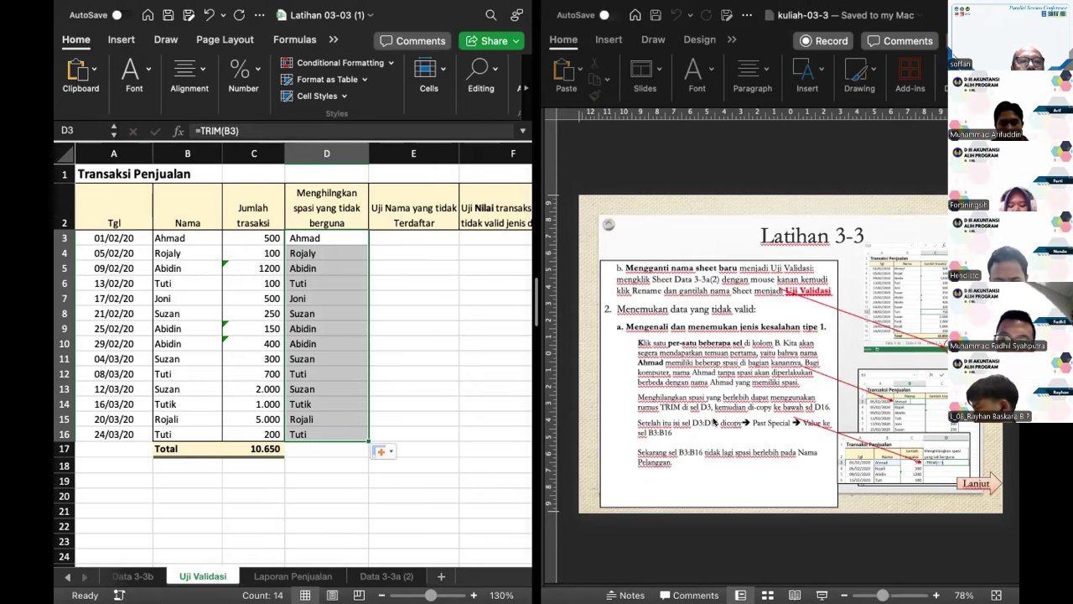
Read the slide on type 2 errors and compare the Nama column on Uji Validasi with the customer list on Data 3-3b.
scroll(713, 422, down, 1)
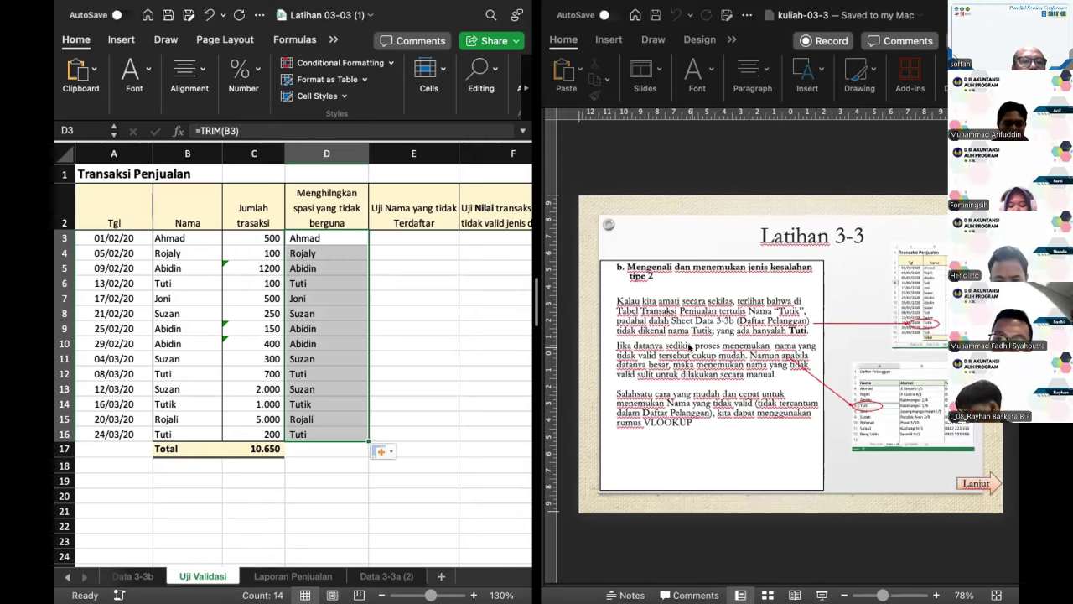
click(184, 366)
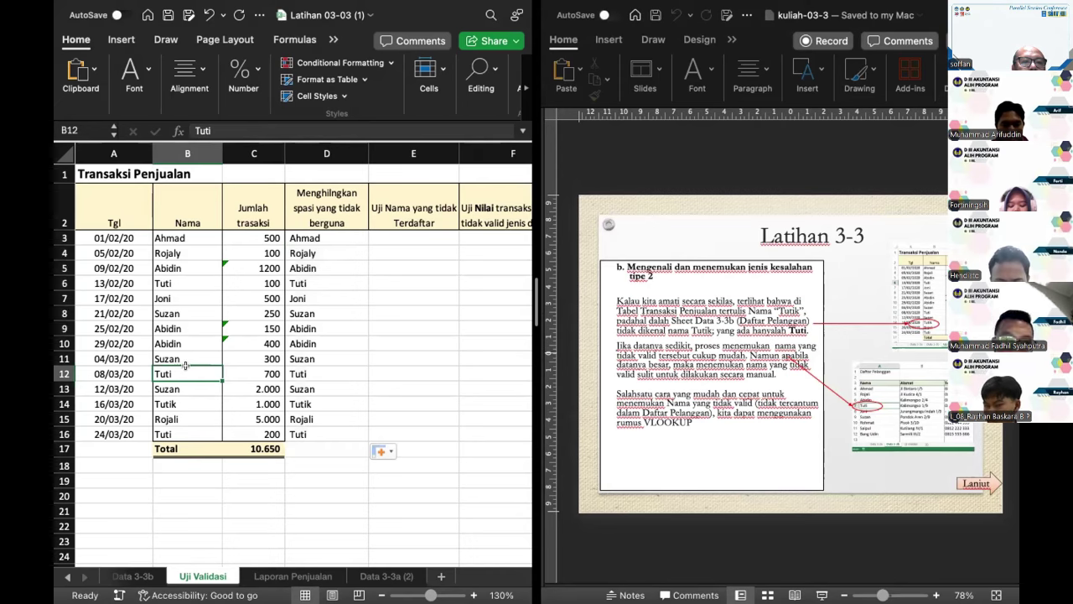
click(133, 576)
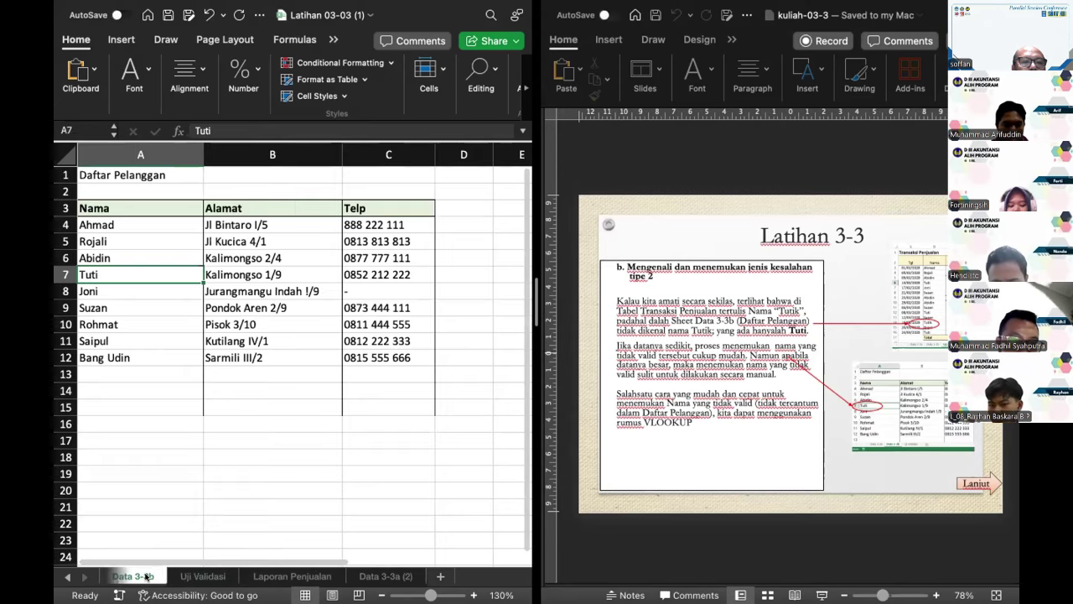
click(216, 576)
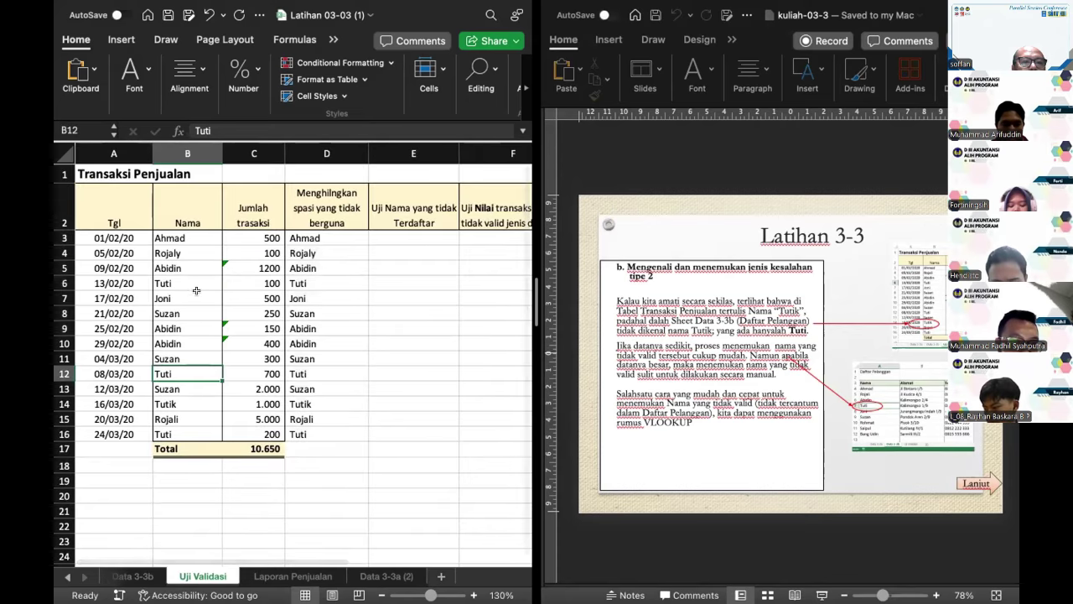
click(195, 397)
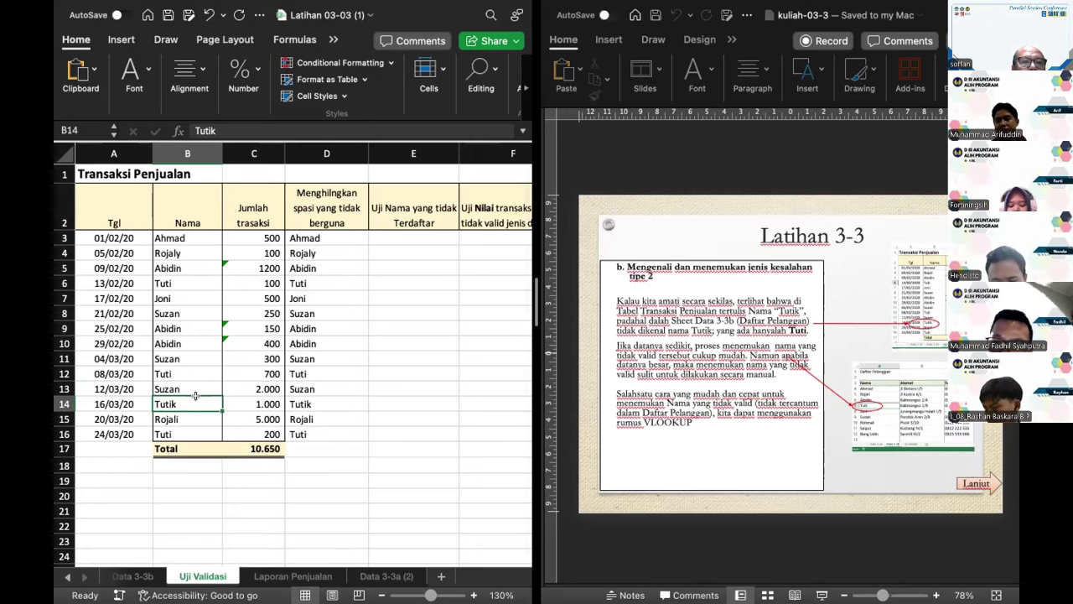
click(145, 577)
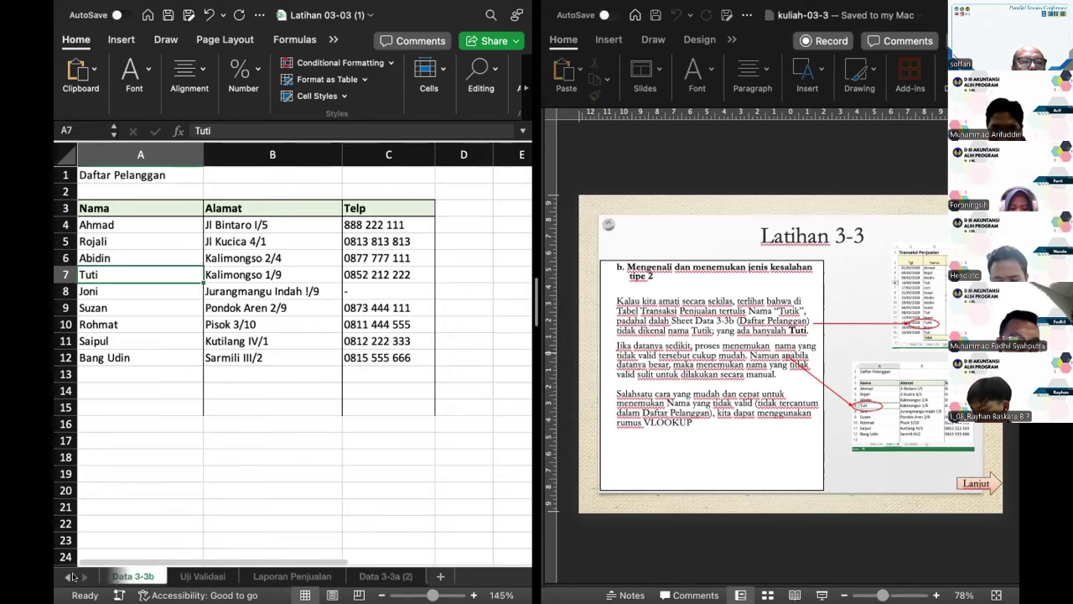
click(69, 577)
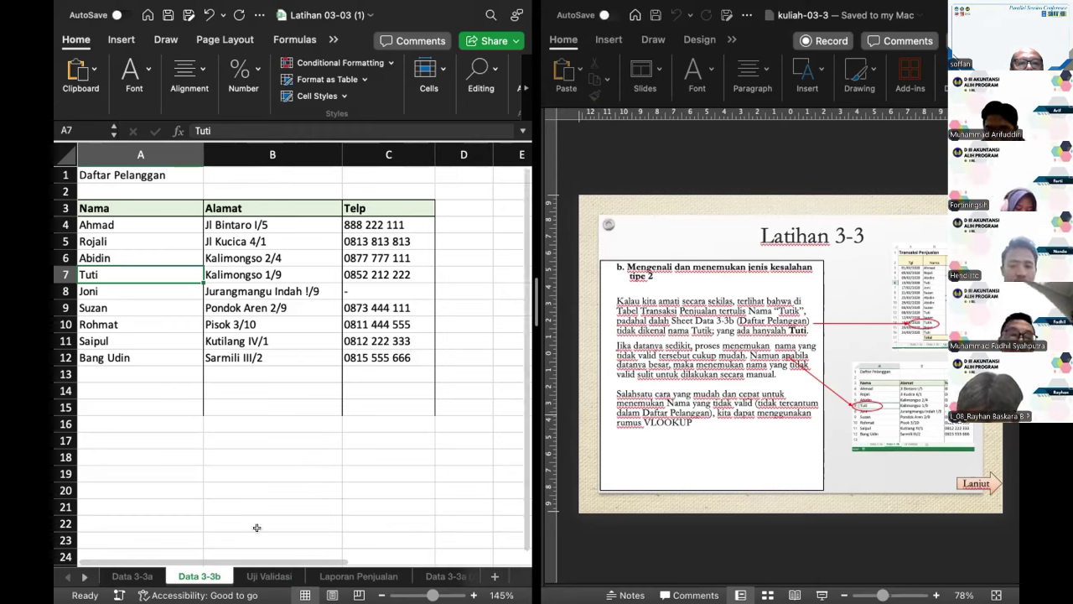
click(269, 576)
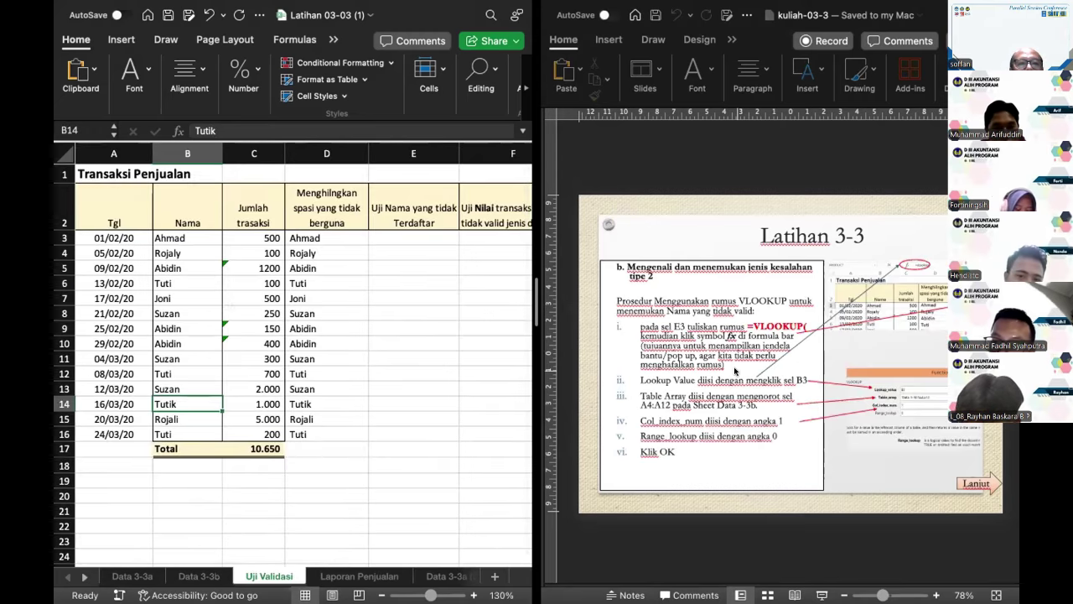
In cell E3 of Uji Validasi, enter =VLOOKUP(B3;'Data 3-3b'!A4:A12;1;0) to test the name against the customer list.
click(394, 234)
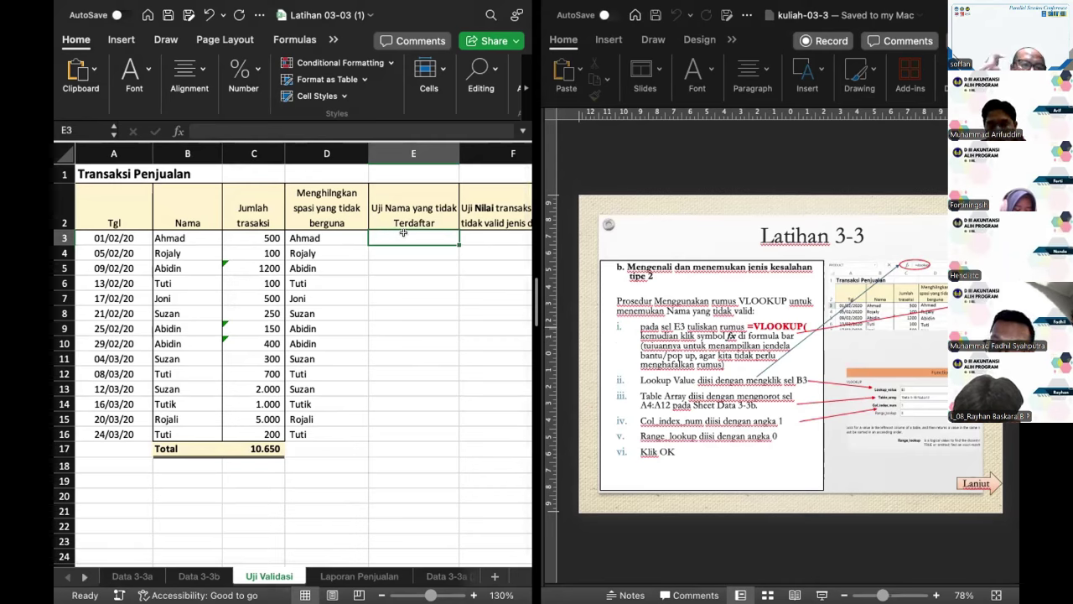
text(=)
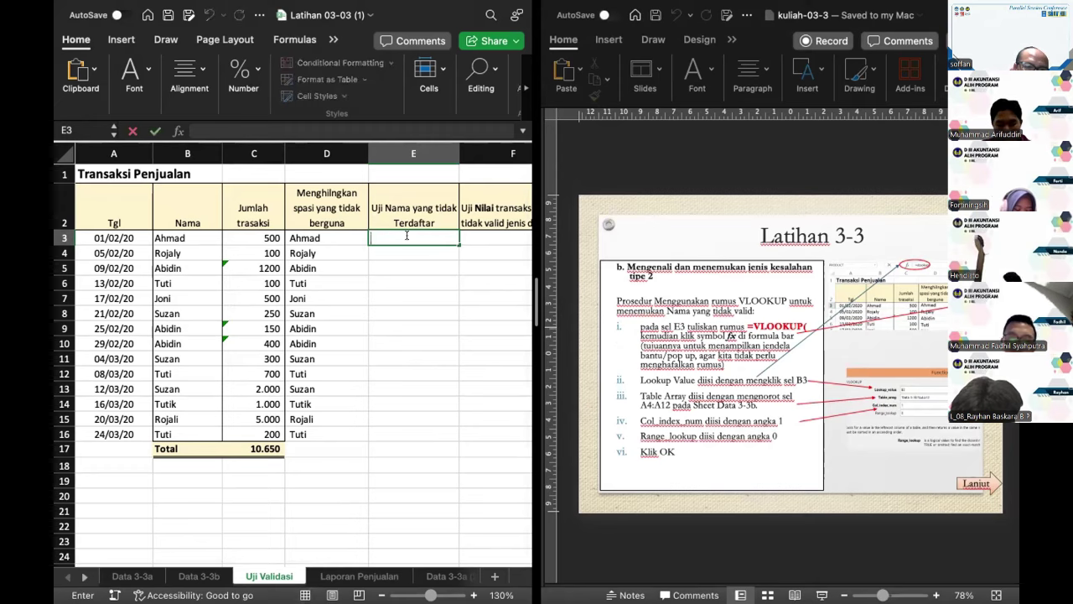
text(vlook)
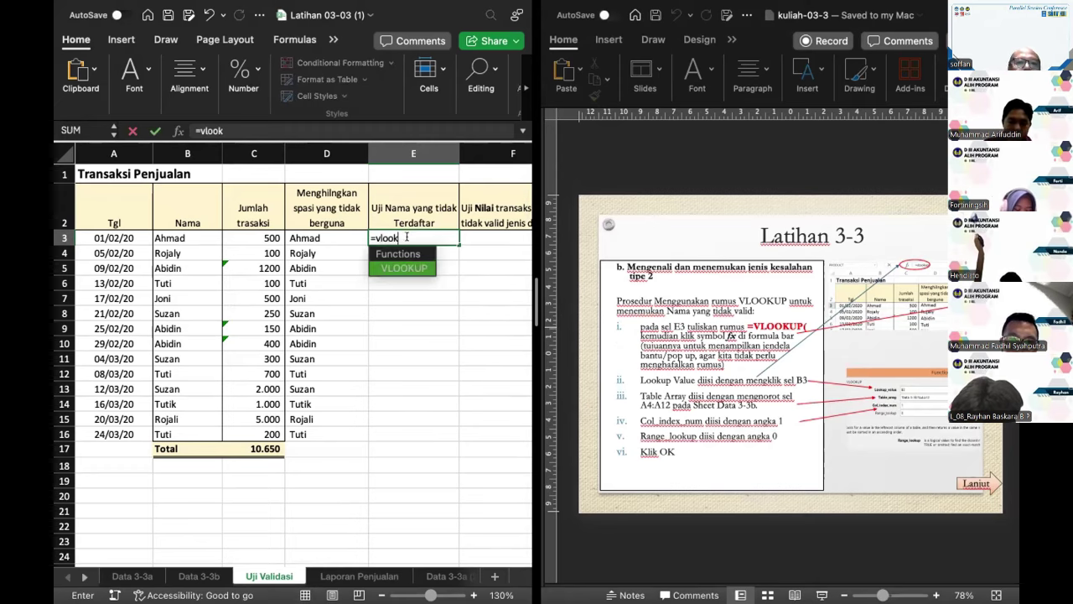
double_click(407, 266)
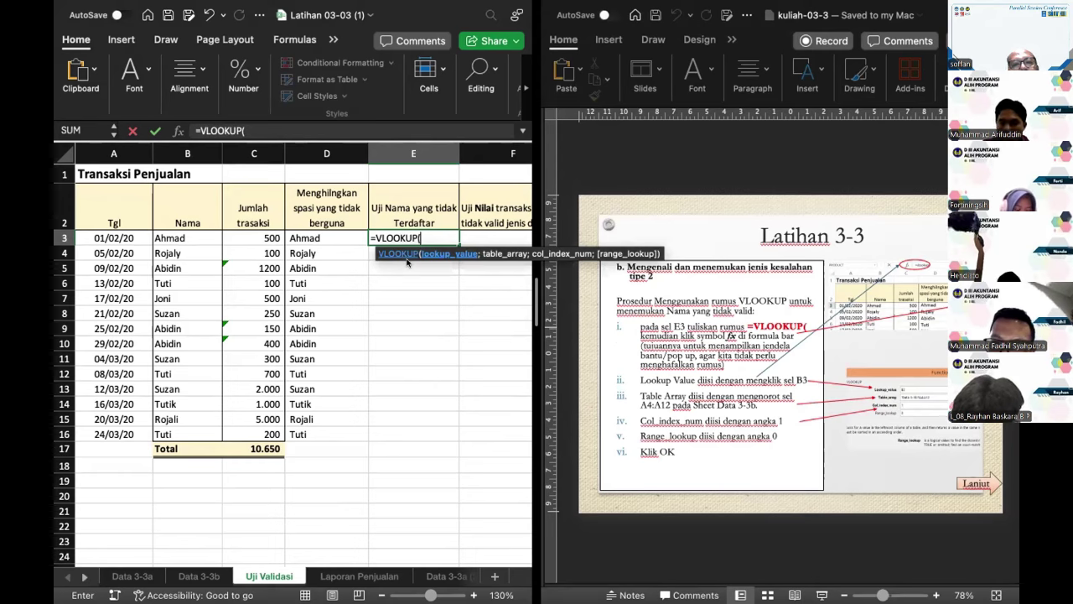
click(199, 235)
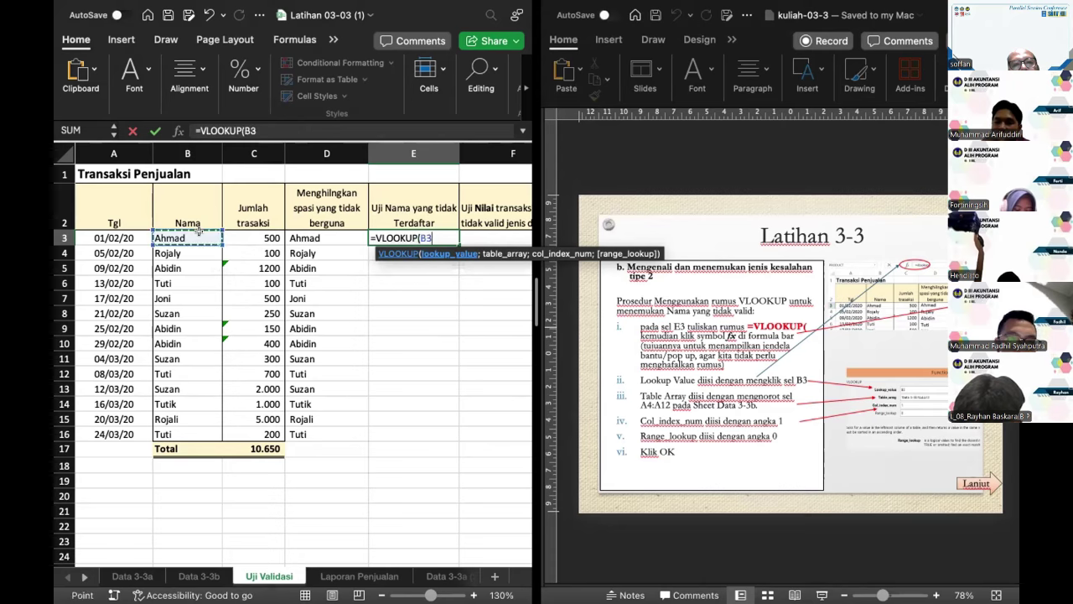
text(;'Data 3-3b'!)
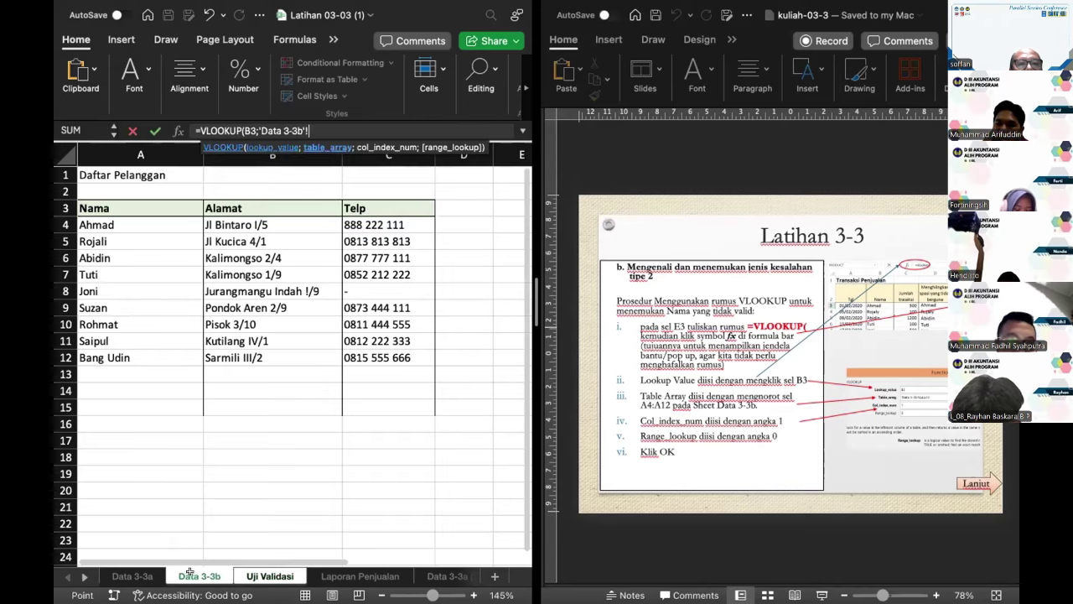
click(197, 576)
drag(139, 222, 139, 358)
text(;1)
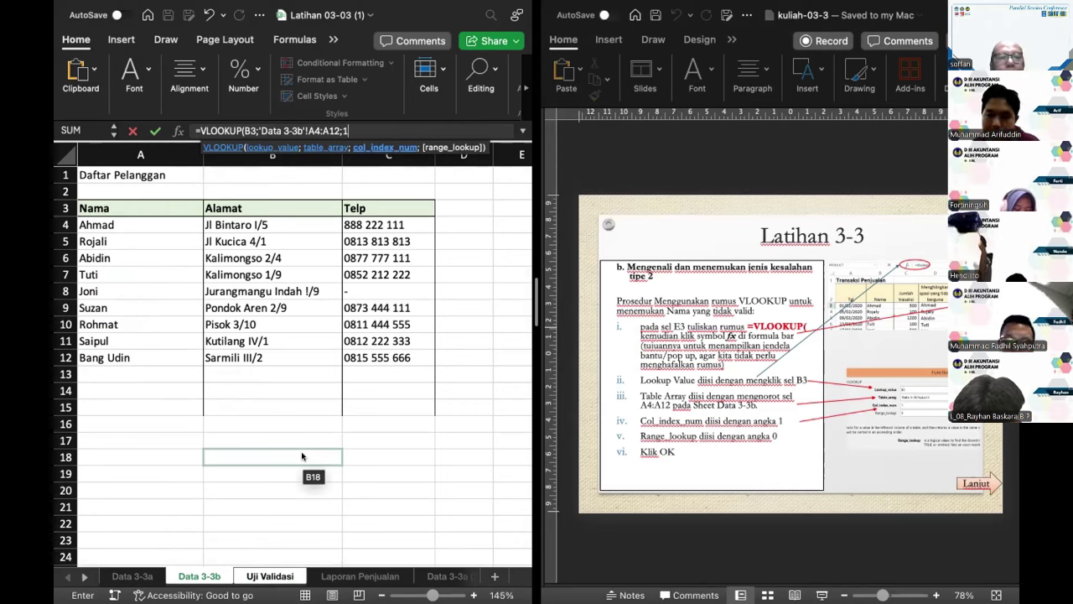
text(;)
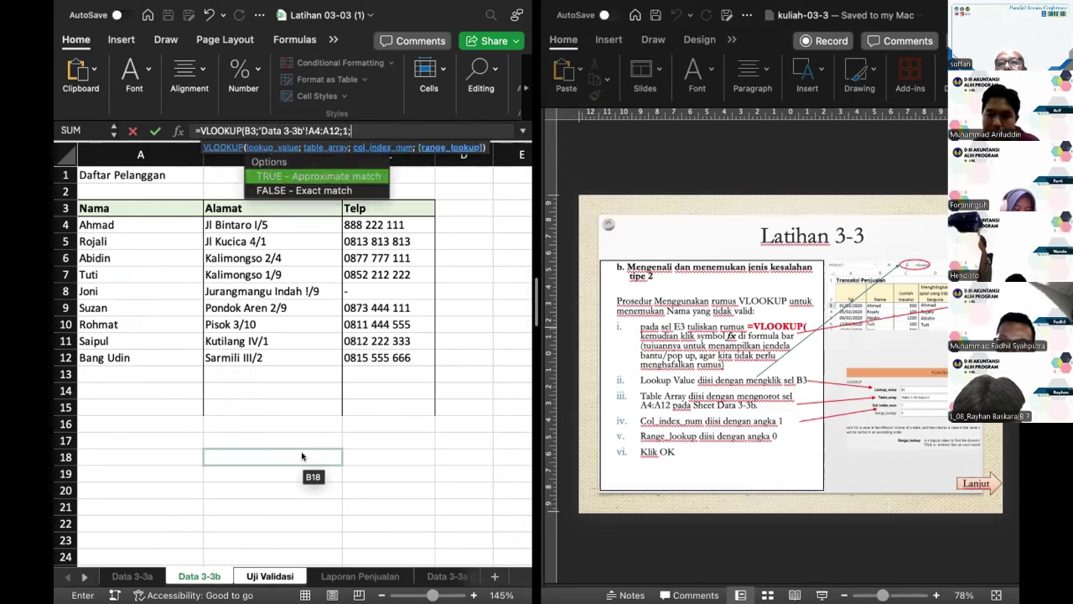
text(0)
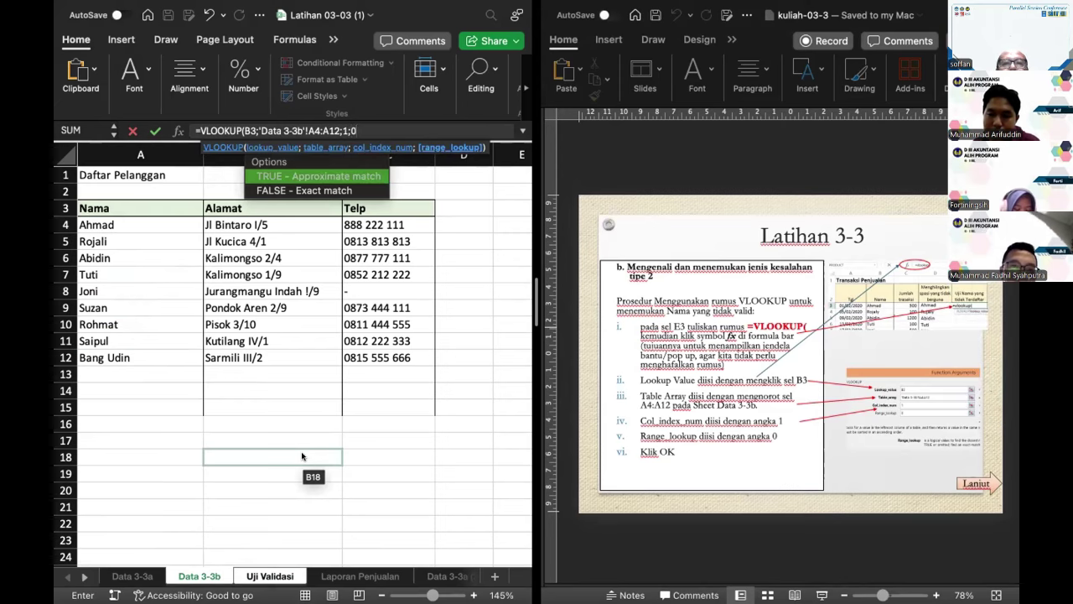
text())
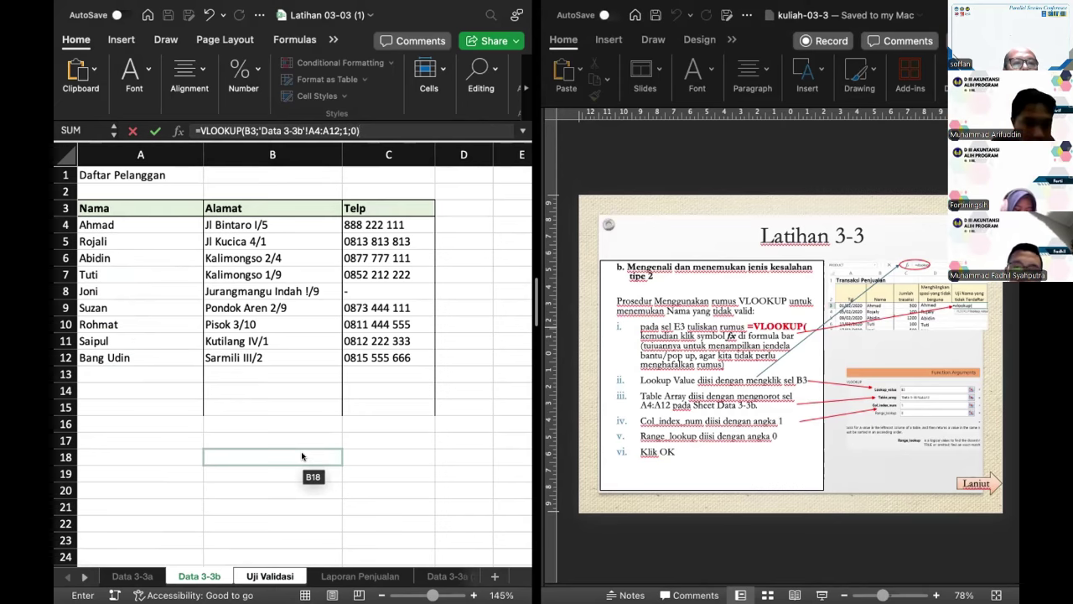
key(Return)
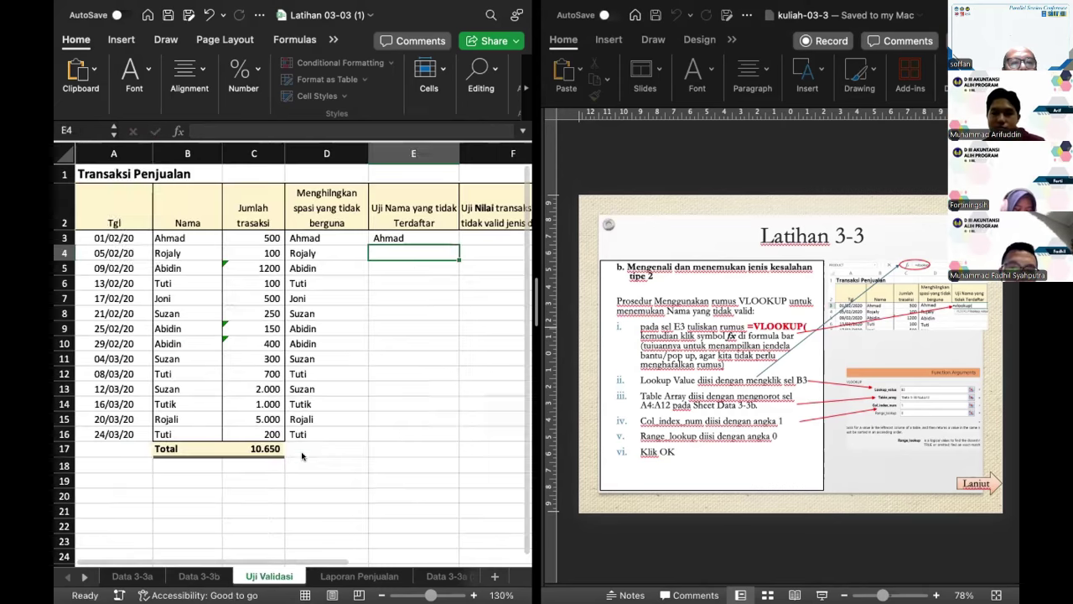
Copy the VLOOKUP formula from E3 down through E16.
click(436, 244)
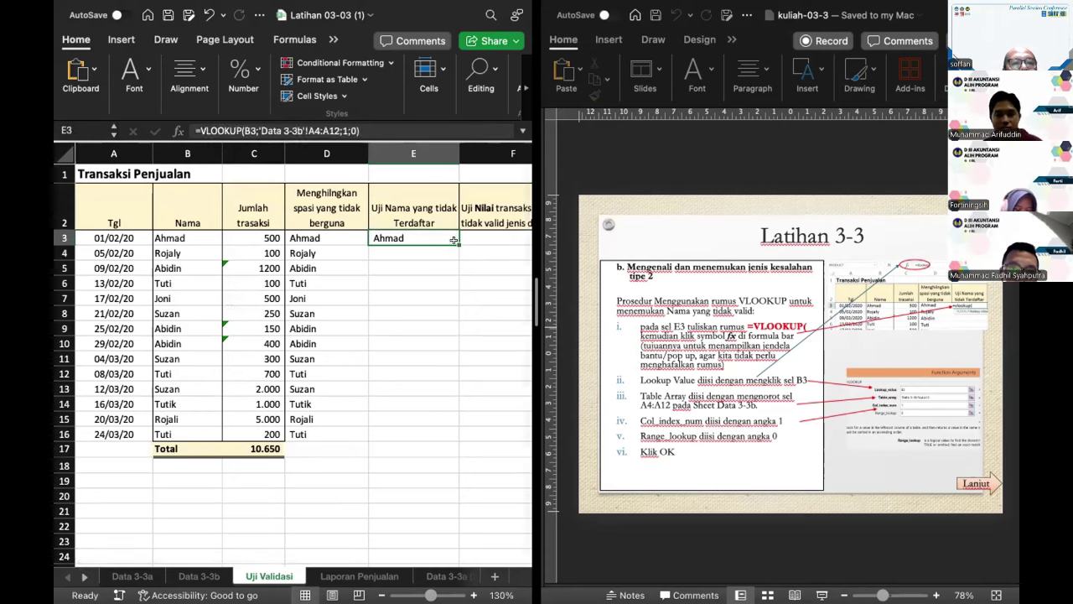
double_click(458, 244)
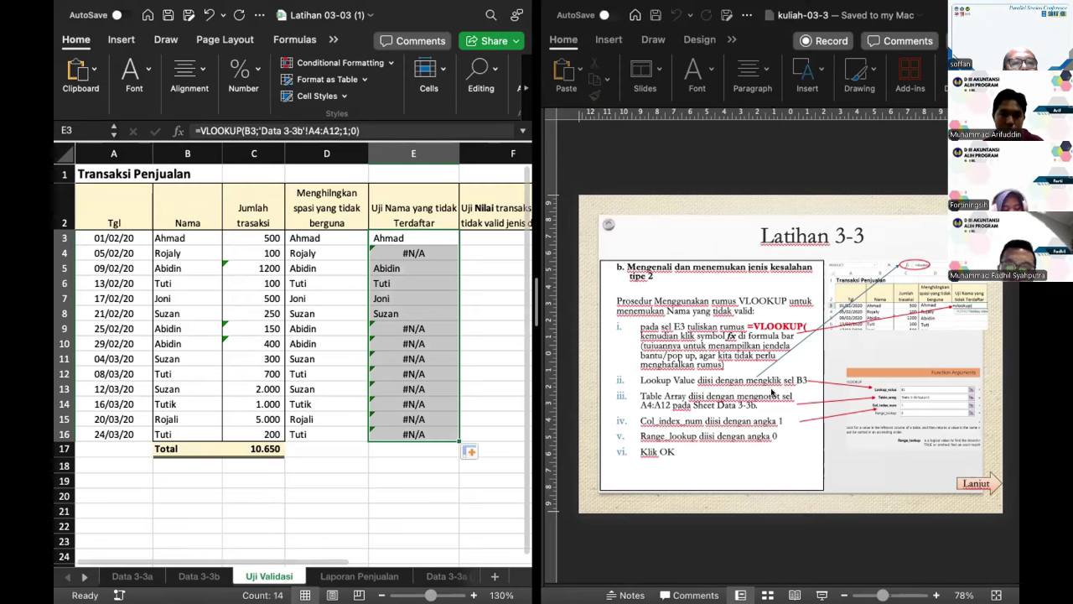
Lock the lookup range in the E3 formula as =VLOOKUP(B3;'Data 3-3b'!$A$4:$A$12;1;0), following the slide's correction.
scroll(768, 391, down, 1)
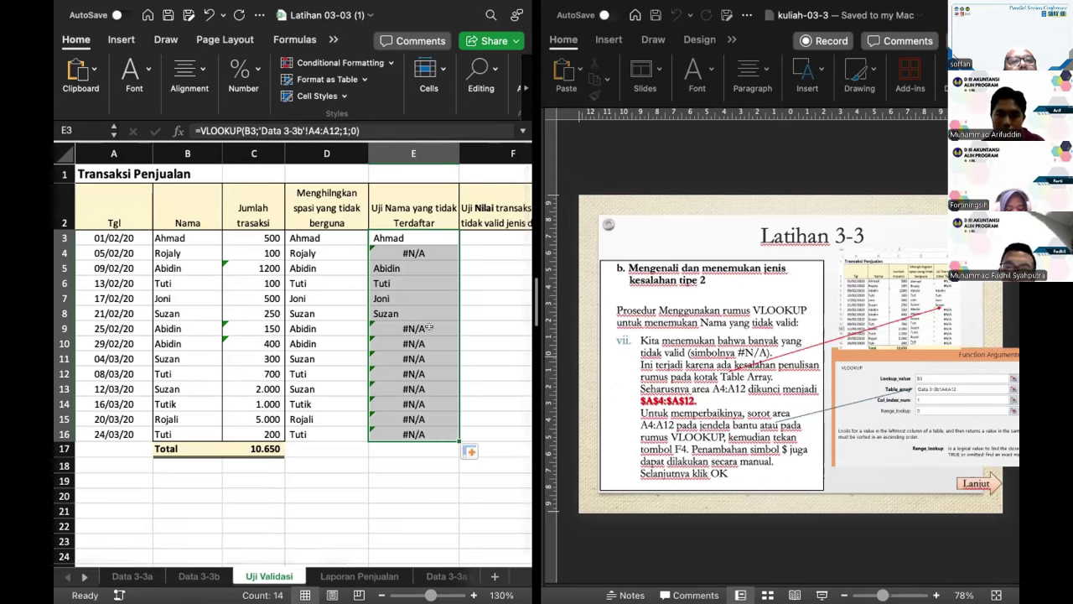
click(420, 234)
double_click(423, 237)
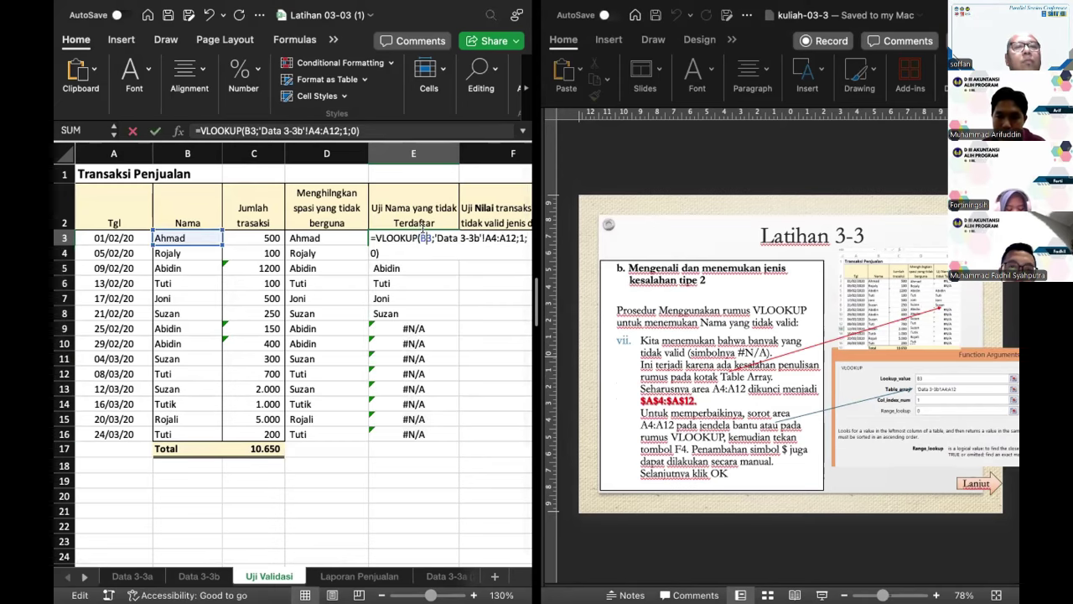
click(492, 238)
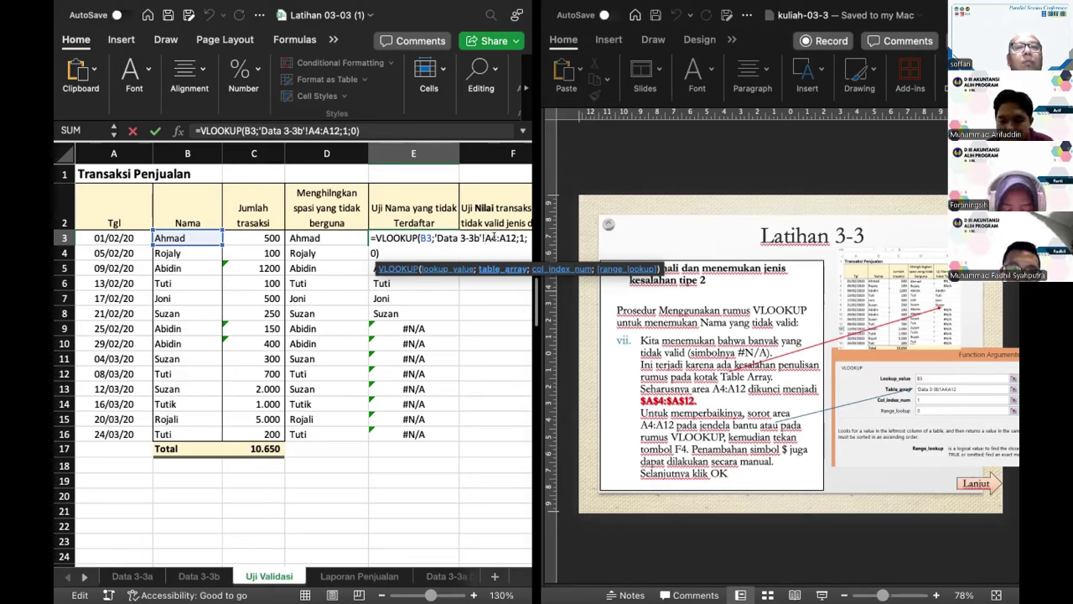
text($)
click(495, 238)
text($)
key(Right)
key(Right)
text($A$)
key(Return)
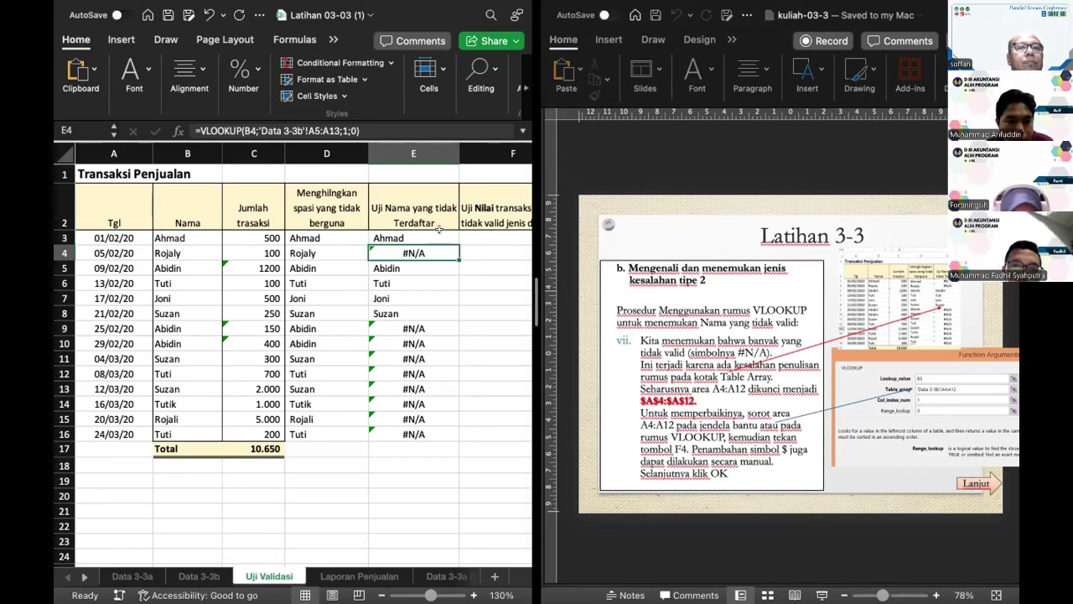
Copy the corrected VLOOKUP formula from E3 down through E16 and inspect the copied formula in E4.
click(453, 239)
double_click(453, 240)
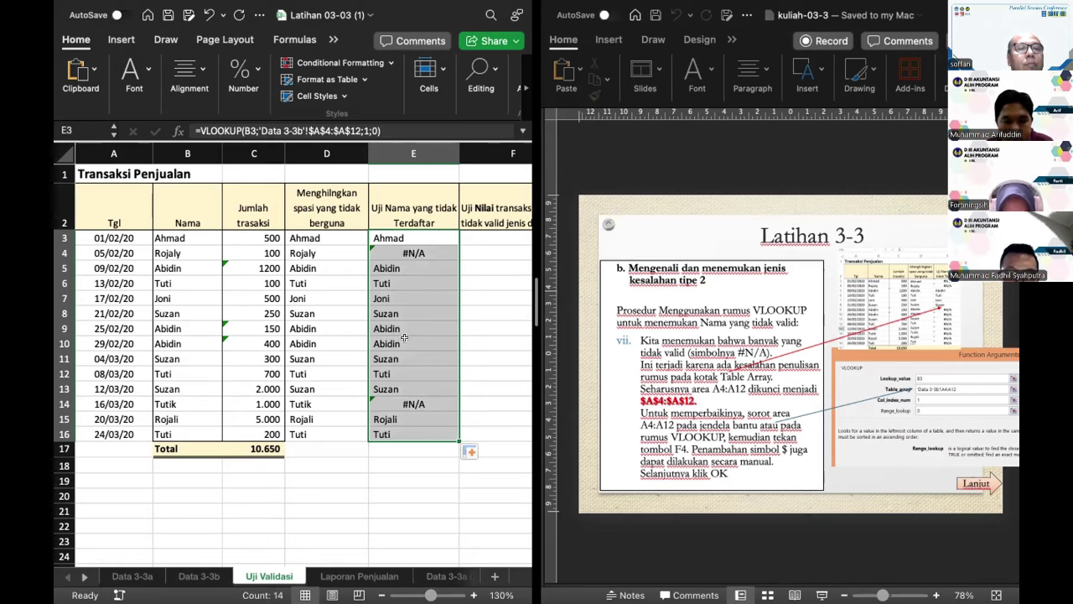
click(408, 295)
key(Up)
key(Up)
key(Up)
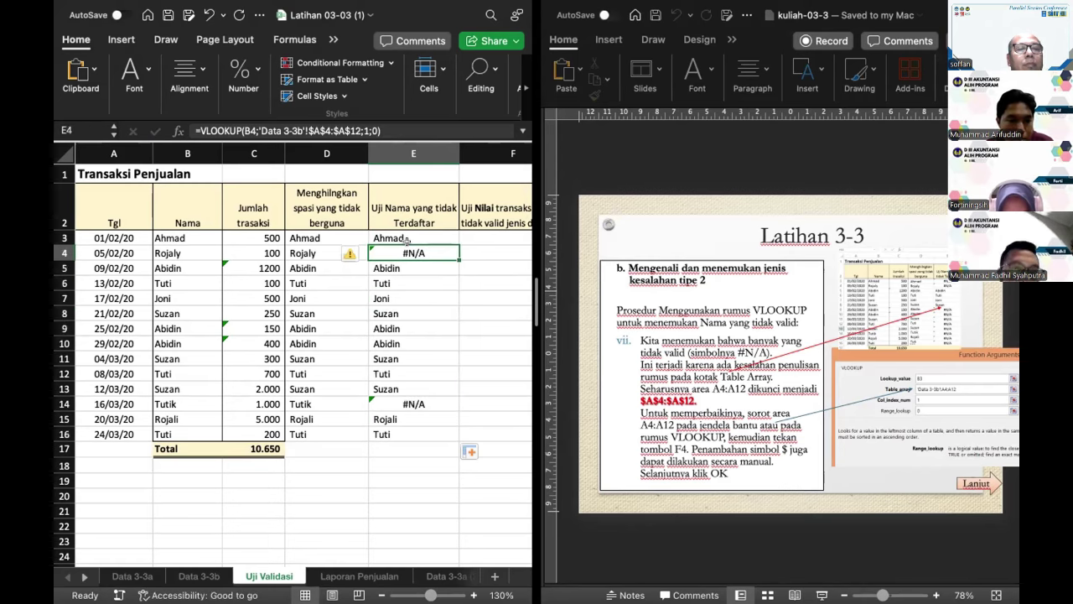
Compare the unmatched names in B4 and B14 with the corresponding entries in the Data 3-3b customer list.
click(188, 252)
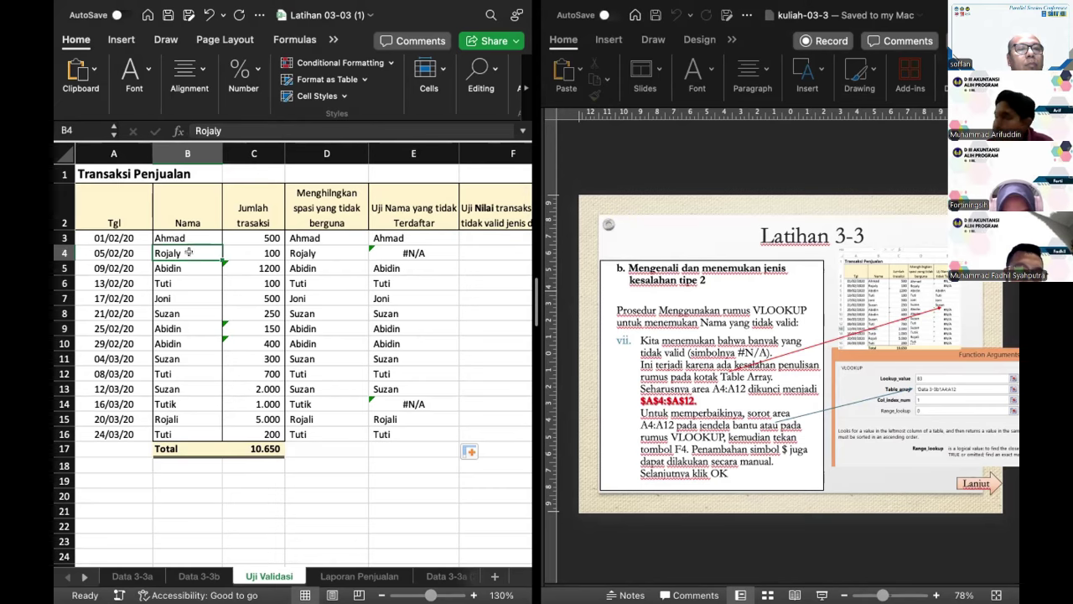
click(183, 576)
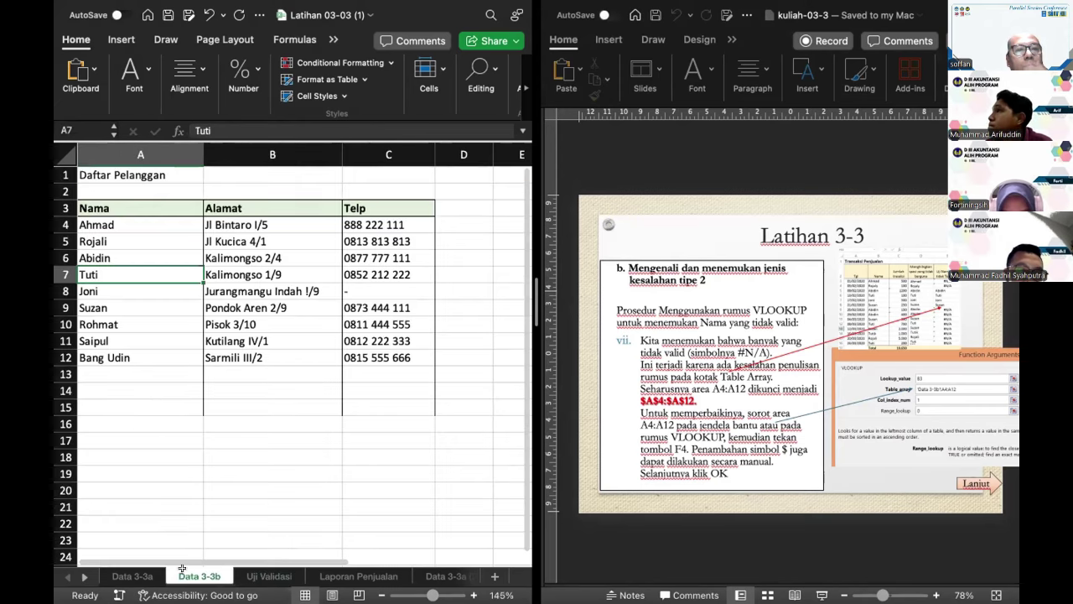
click(123, 241)
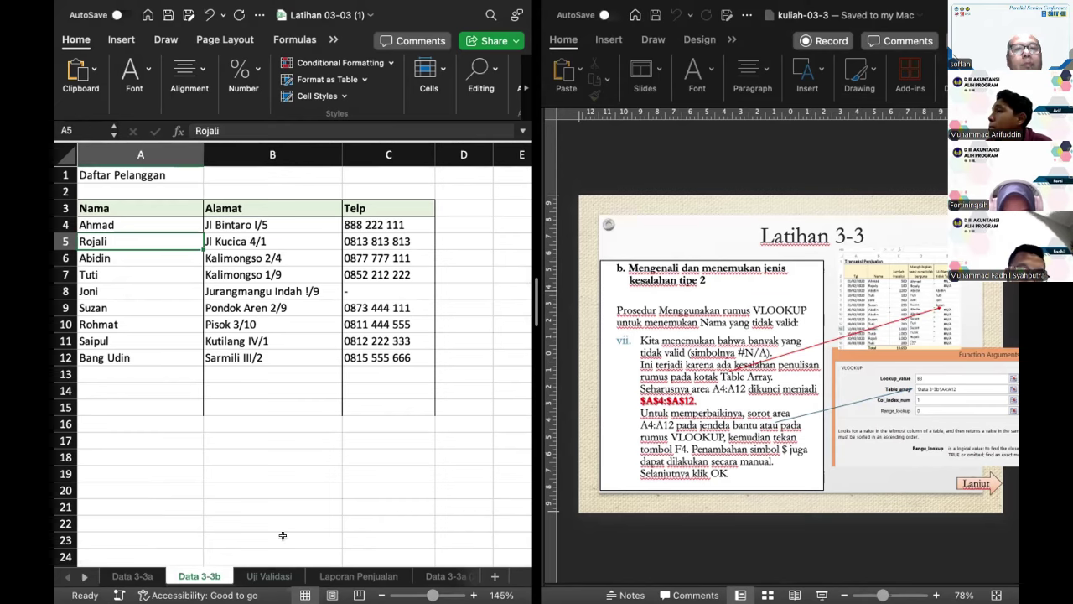
click(270, 576)
click(193, 402)
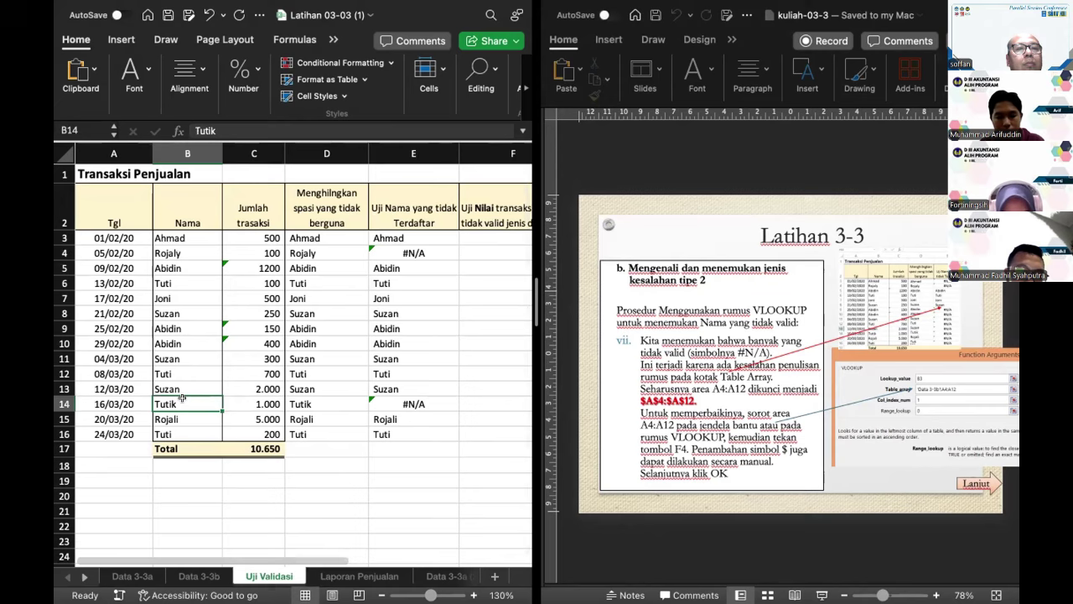
click(217, 577)
click(110, 274)
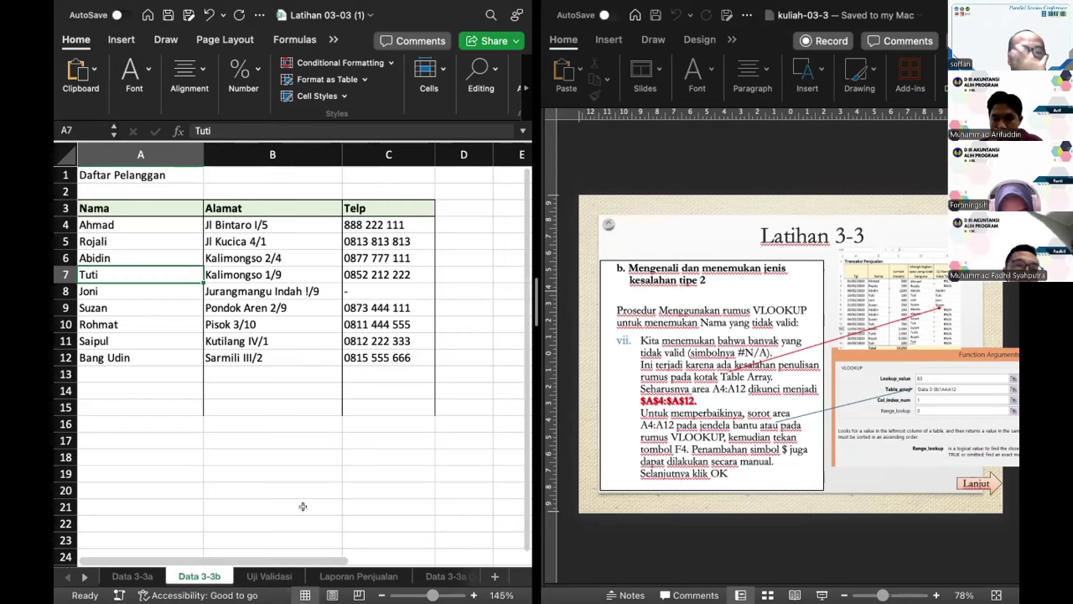
key(ctrl+Page_Down)
Read the slide on type 3 errors and enter =ISNUMBER(C3) in cell F3 of Uji Validasi.
scroll(423, 360, right, 5)
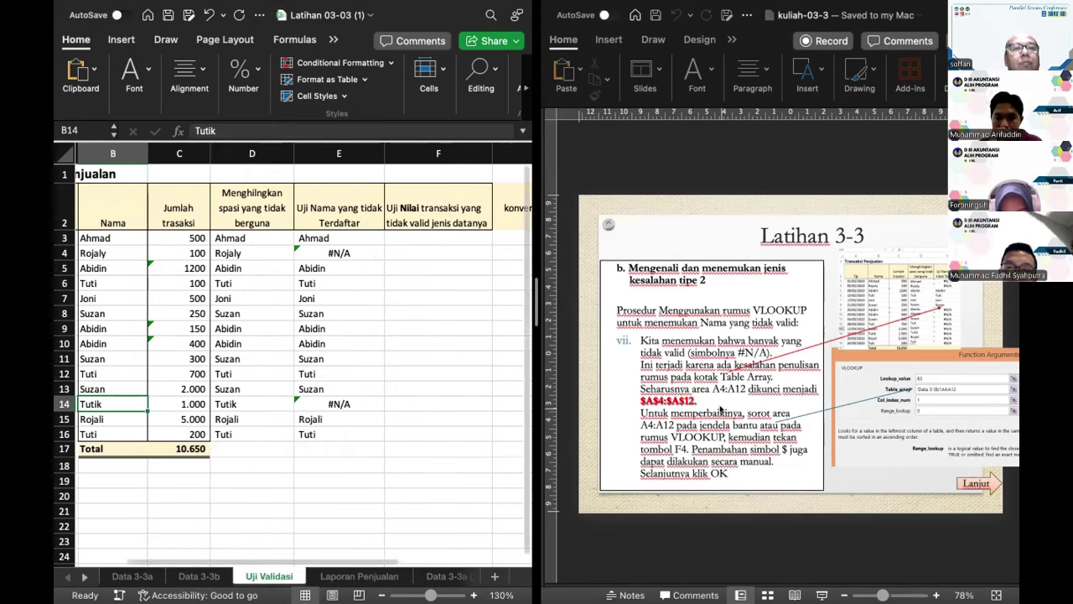
scroll(719, 408, down, 1)
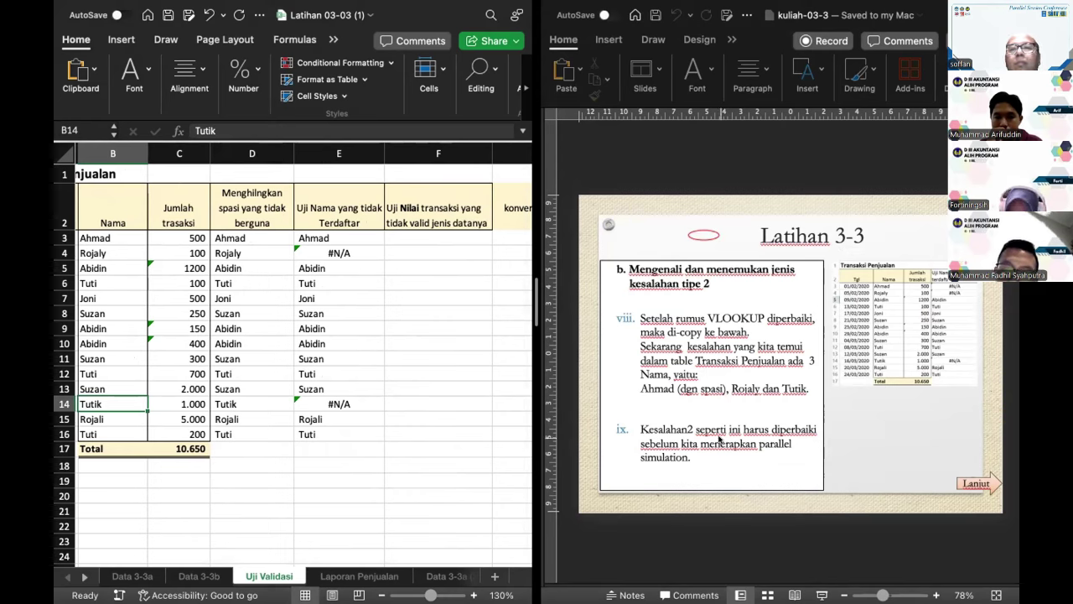
scroll(714, 470, down, 1)
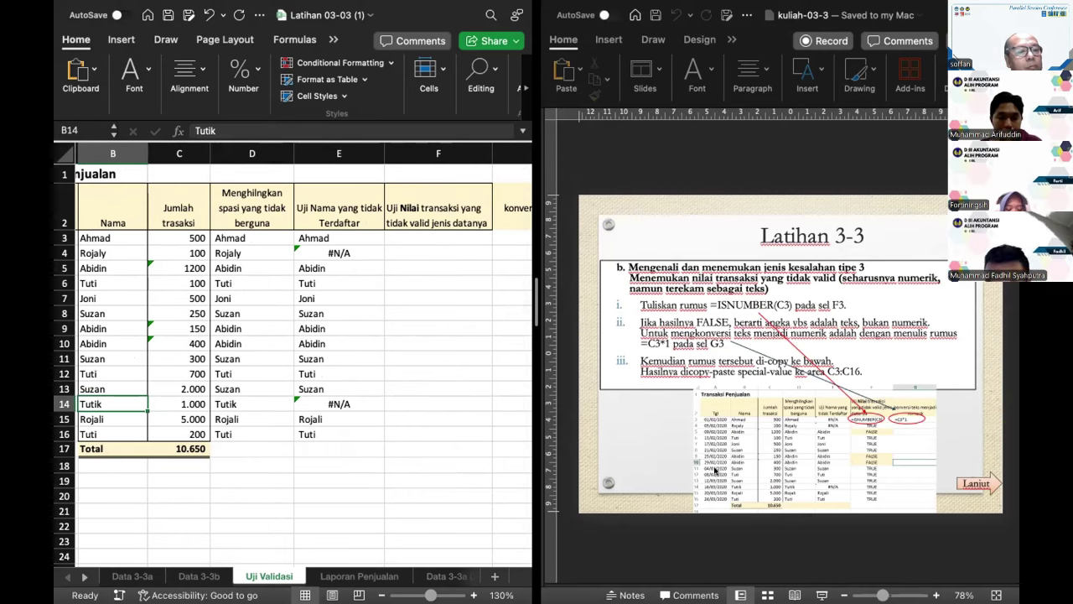
click(407, 235)
text(=)
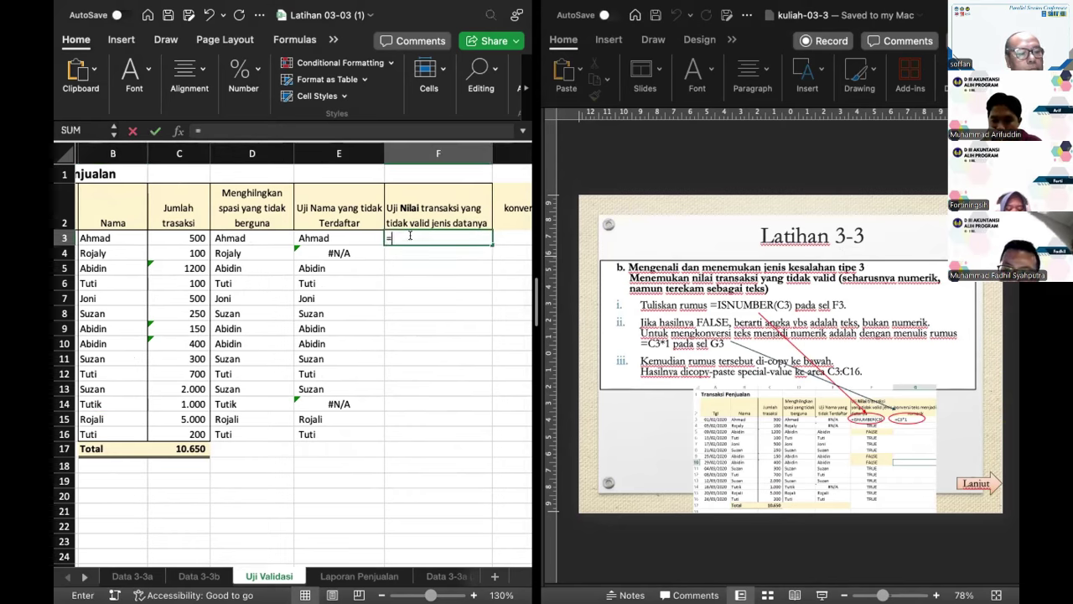
text(isnumber()
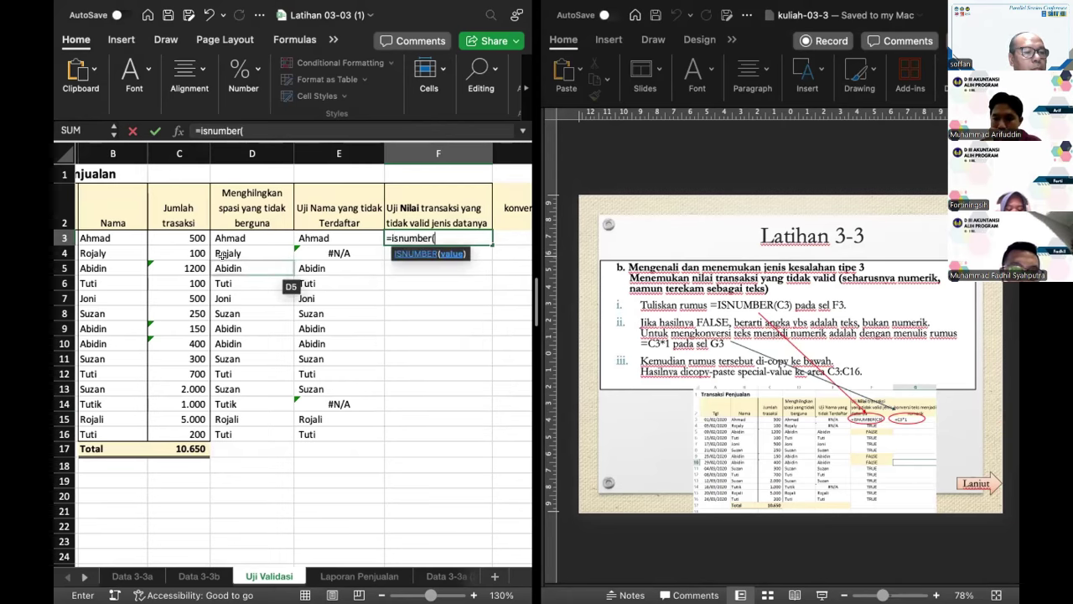
scroll(252, 259, left, 1)
click(201, 238)
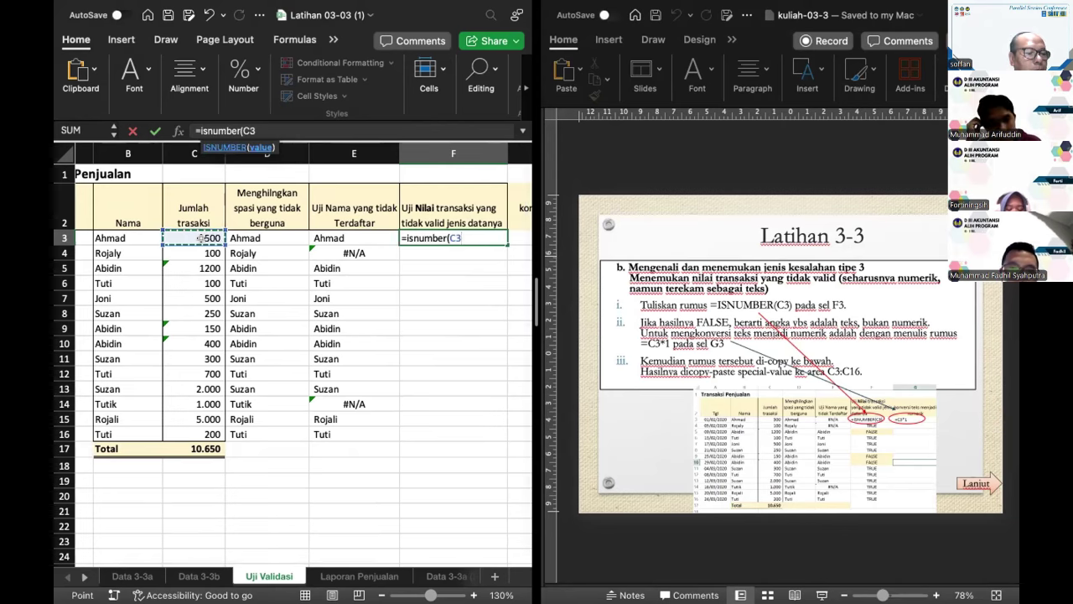
key(Return)
Copy the ISNUMBER formula from F3 down through F16.
click(458, 237)
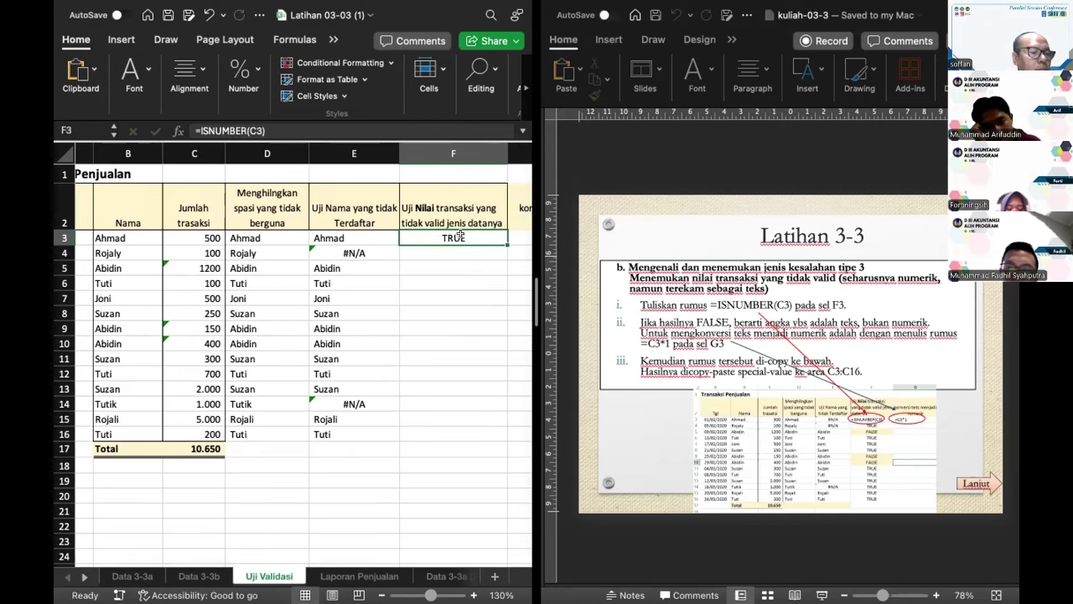
scroll(460, 235, right, 1)
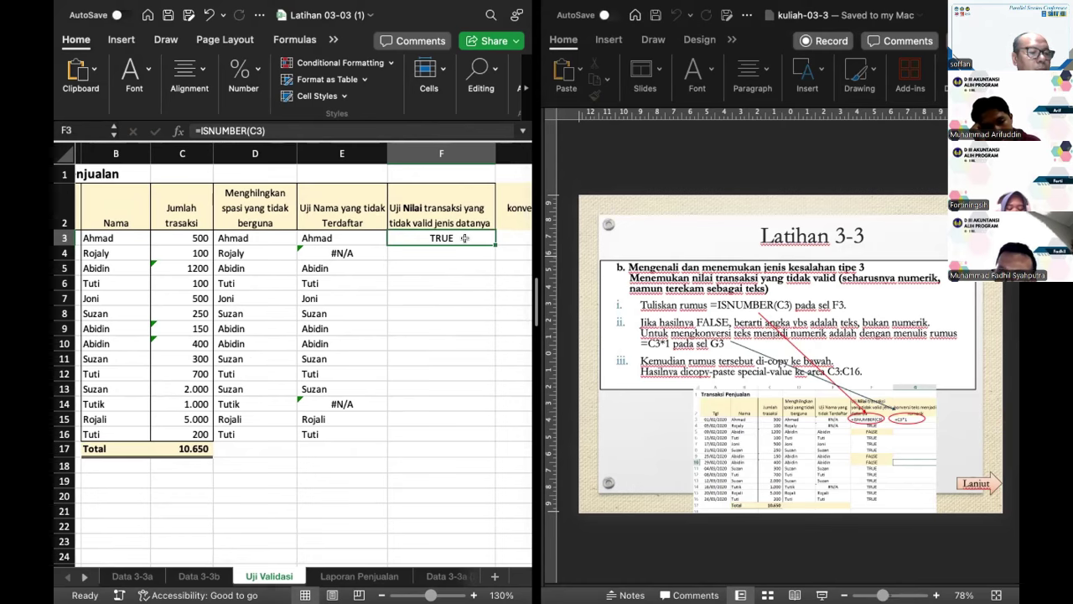
double_click(490, 240)
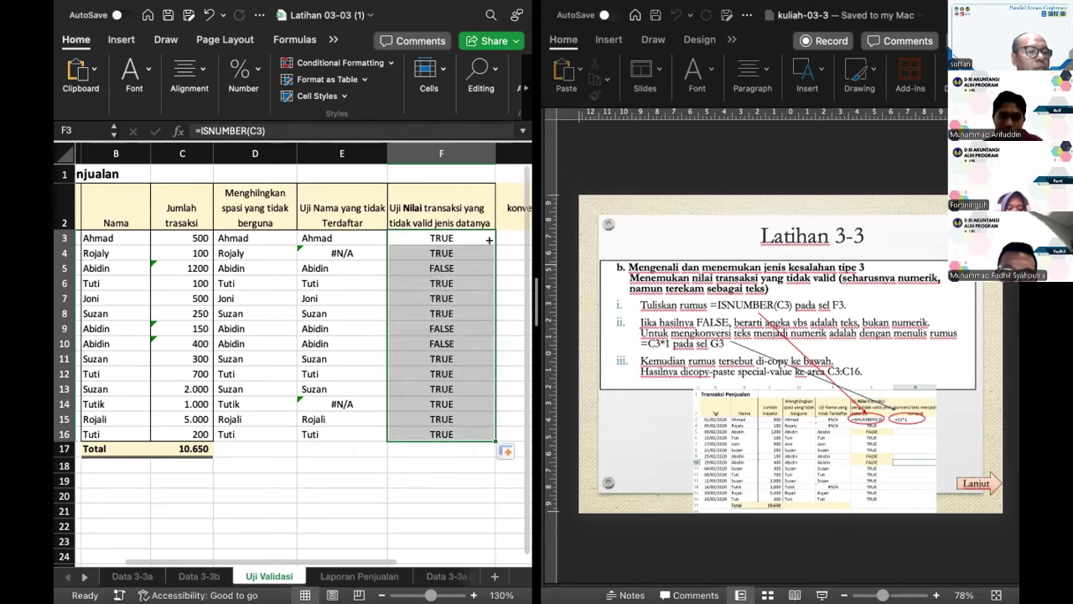
Examine the contents of C5, C9 and C10, whose ISNUMBER tests are FALSE, for how the amounts are stored.
click(424, 266)
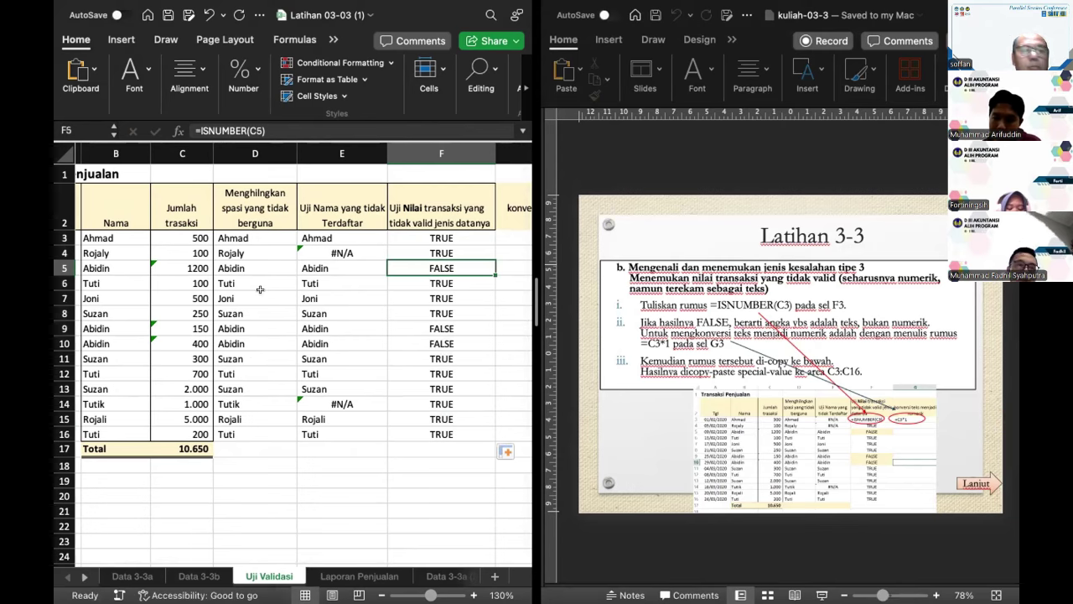
double_click(189, 269)
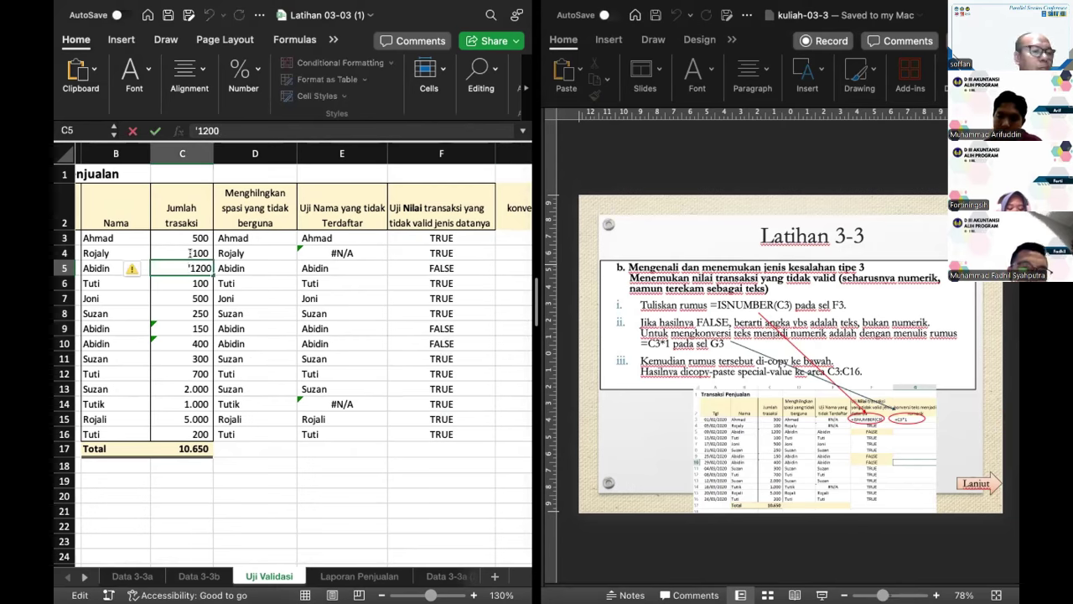
double_click(195, 325)
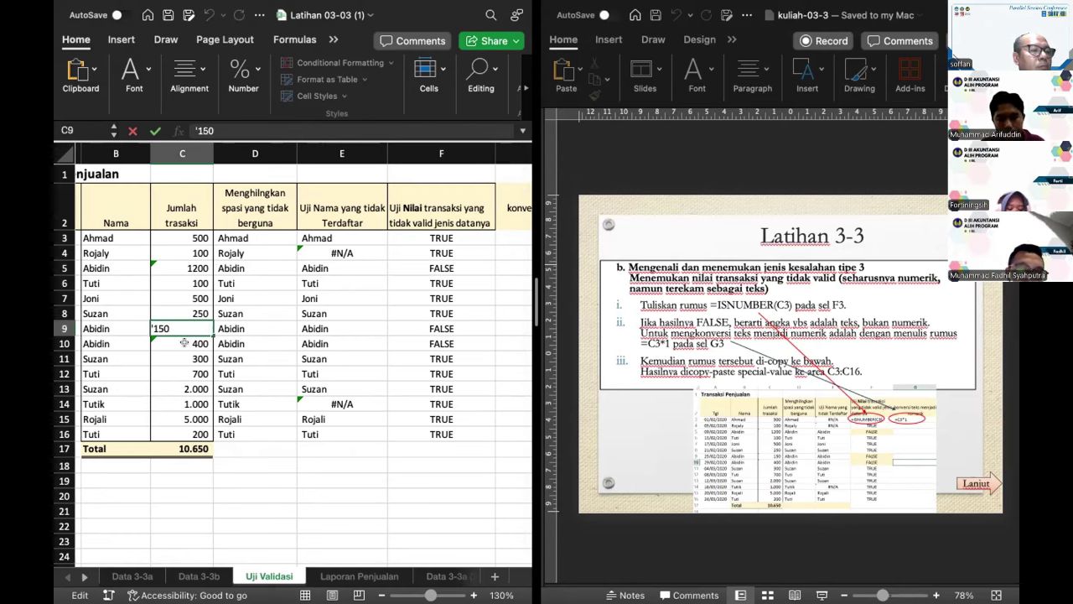
double_click(181, 343)
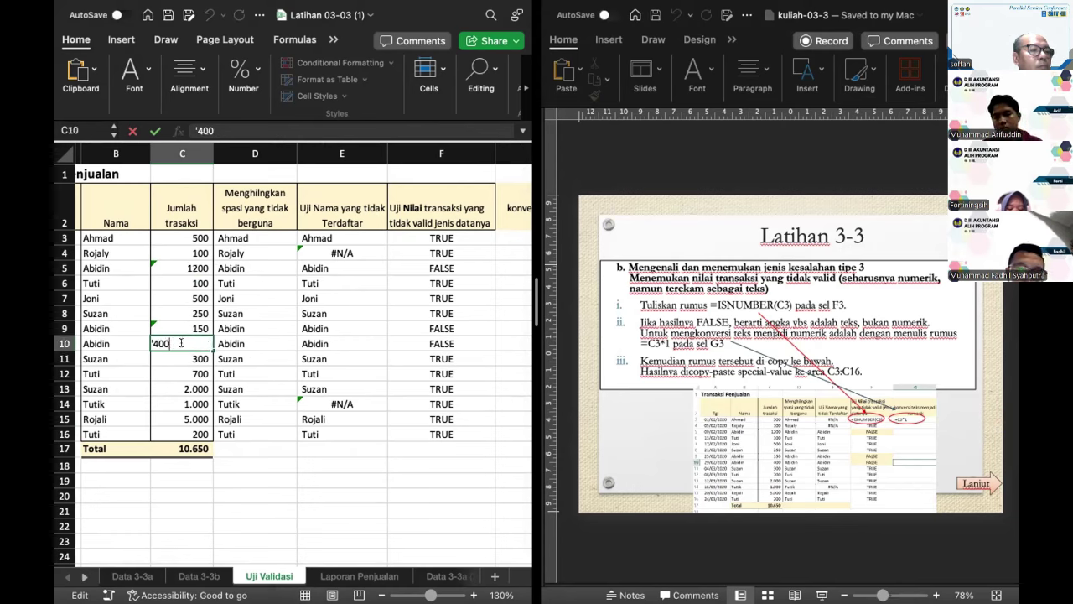
click(186, 358)
click(186, 328)
key(Down)
click(184, 252)
click(183, 266)
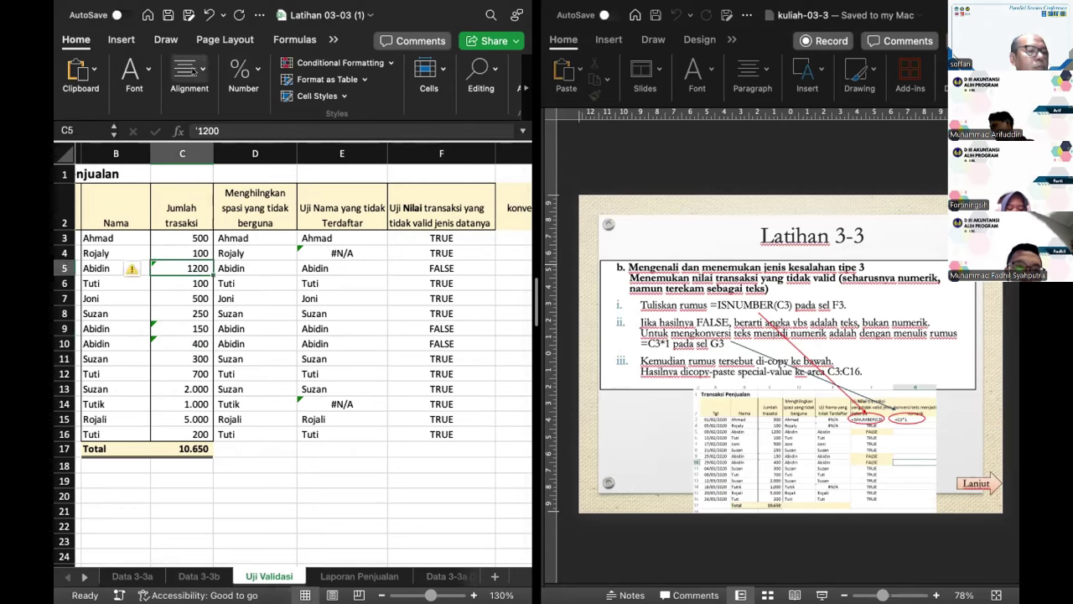
Check the number format of C5 and compare the stored amounts in C5 and C9 with the ISNUMBER tests in column F.
click(242, 74)
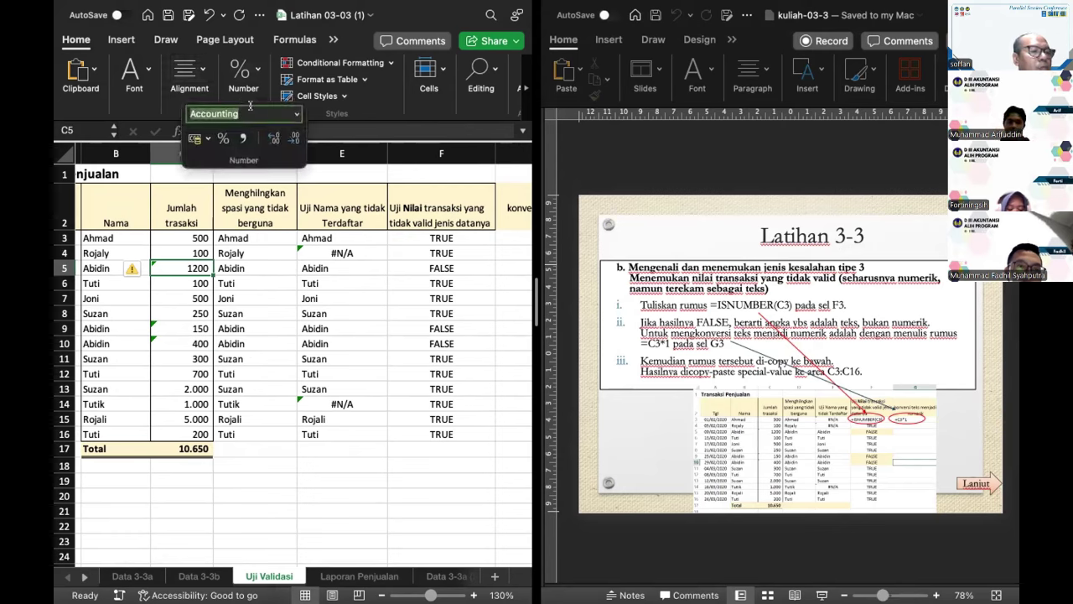
click(297, 114)
click(219, 285)
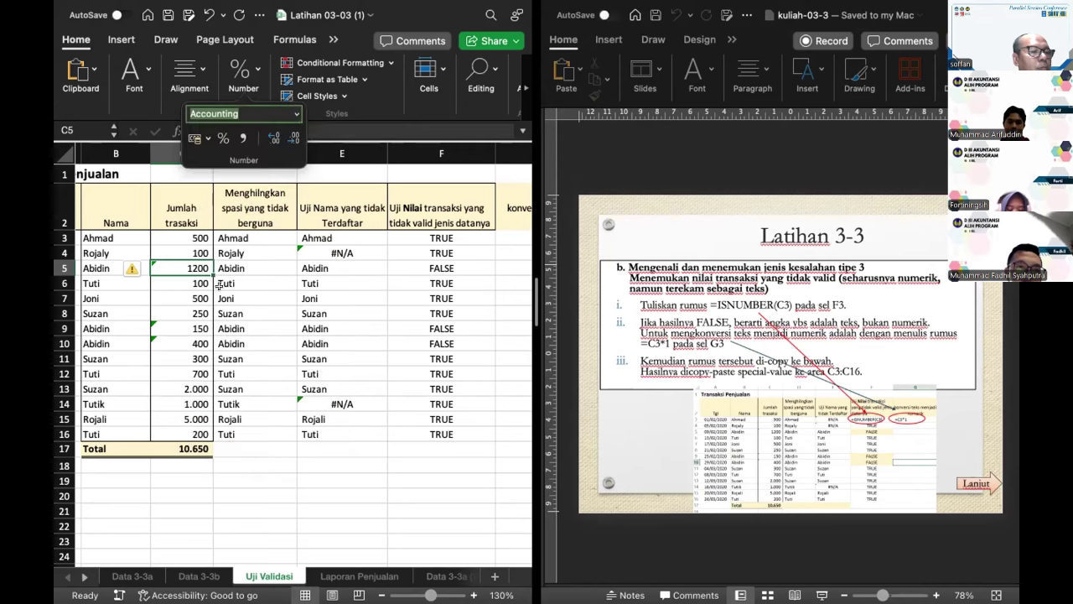
click(219, 285)
click(190, 266)
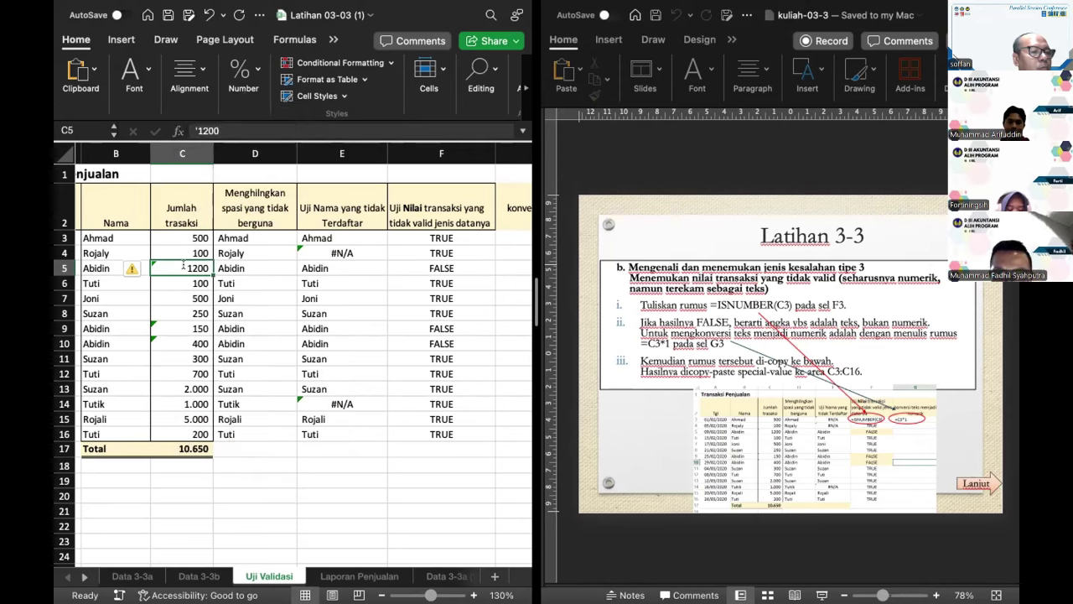
double_click(183, 266)
click(199, 307)
key(Down)
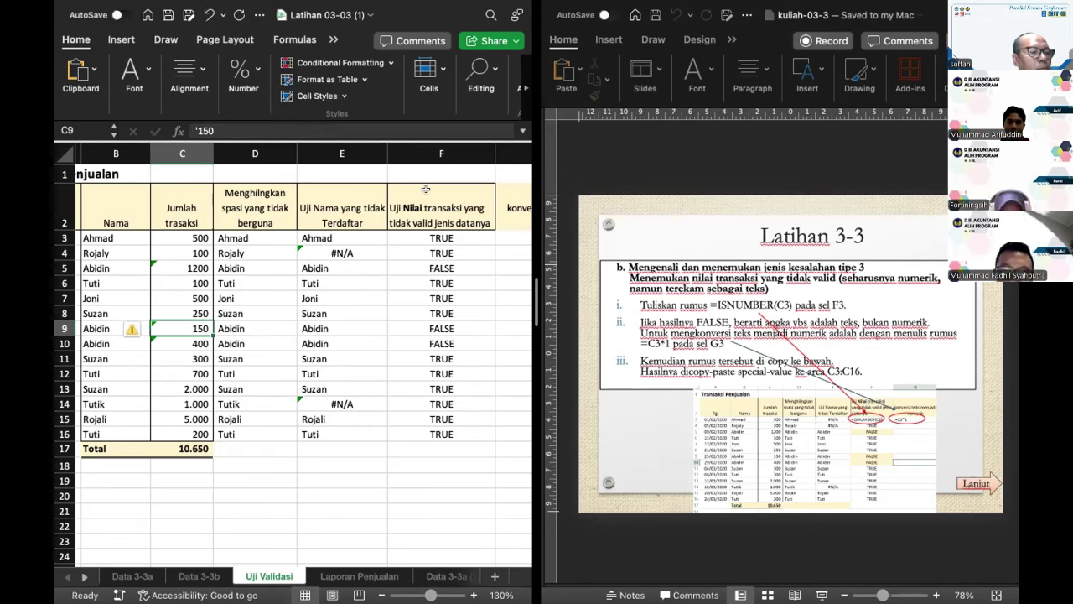
click(431, 235)
click(437, 265)
Advance to the slide on repeating the parallel simulation and bring up the auditor's Consolidate area on the Laporan Penjualan sheet.
scroll(714, 424, down, 1)
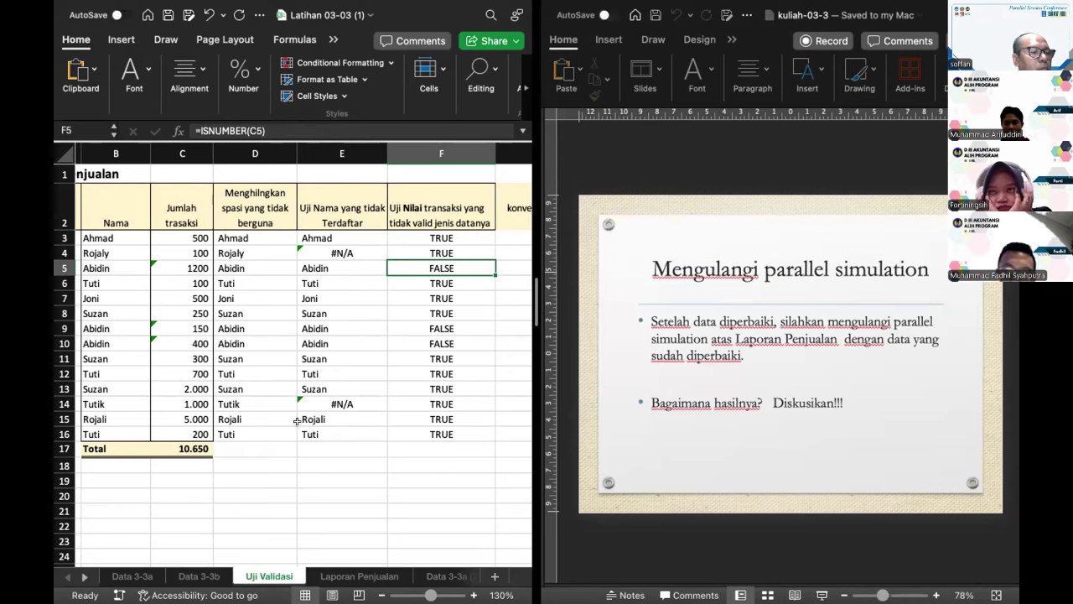
click(338, 577)
scroll(306, 291, up, 4)
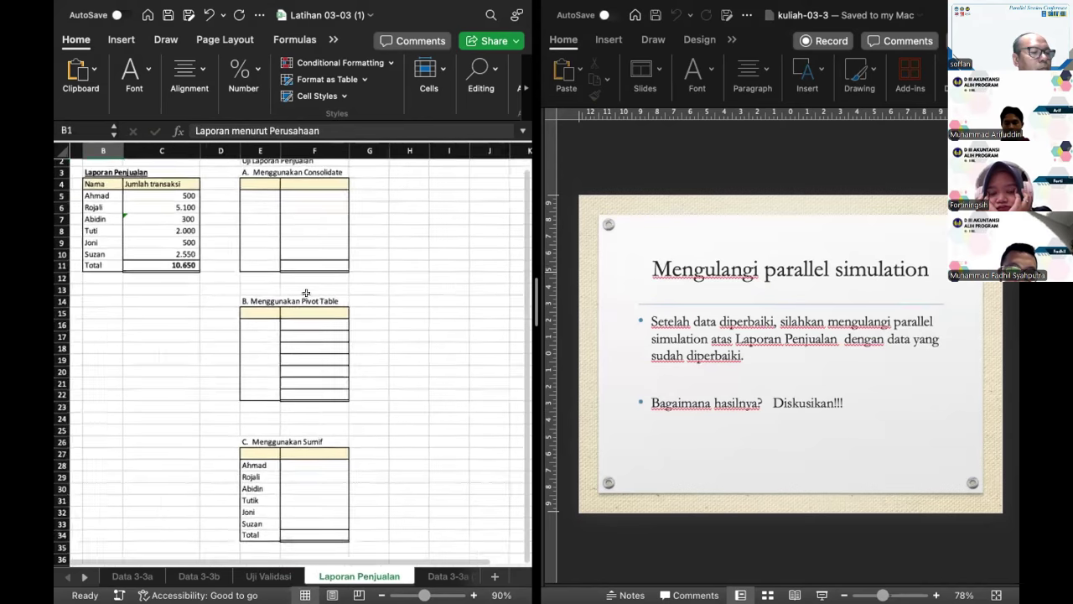
scroll(306, 292, up, 3)
click(295, 207)
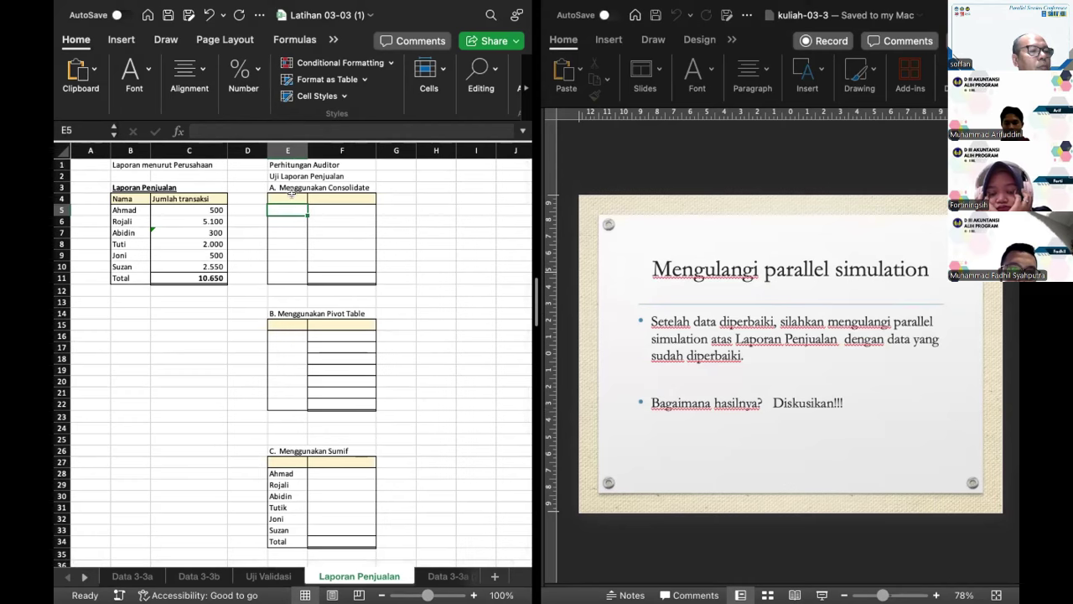
Start a Consolidate at cell E4 and remove the old external file reference from its reference list.
click(287, 198)
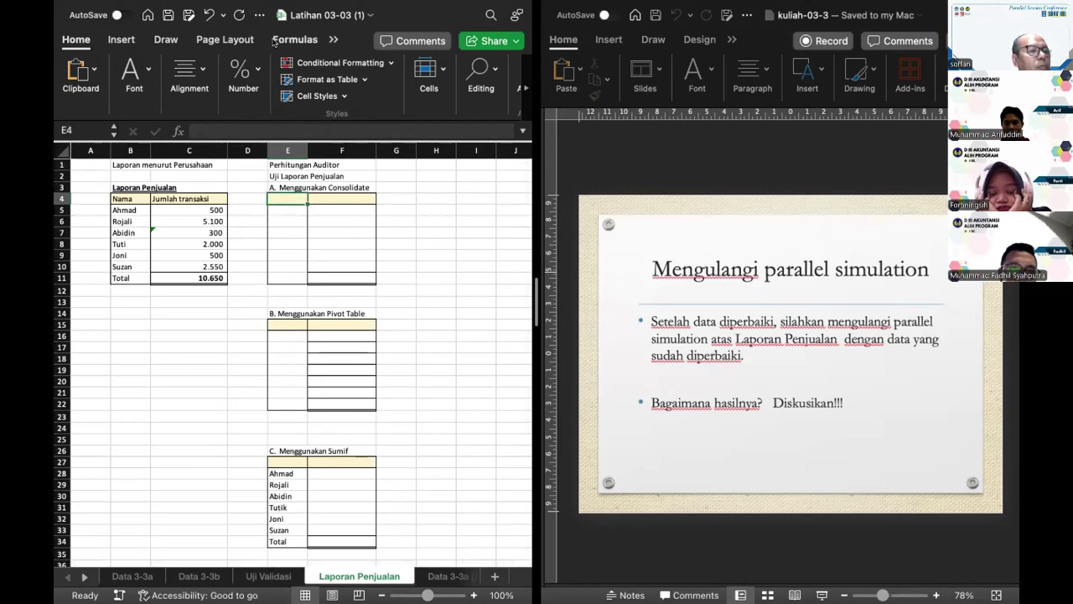
click(332, 39)
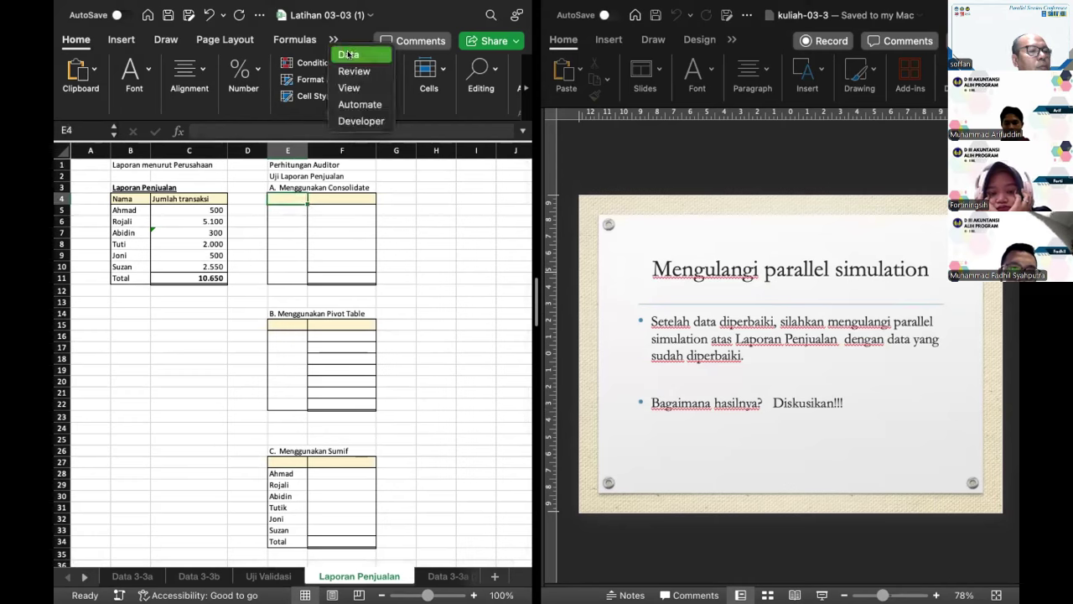
click(351, 52)
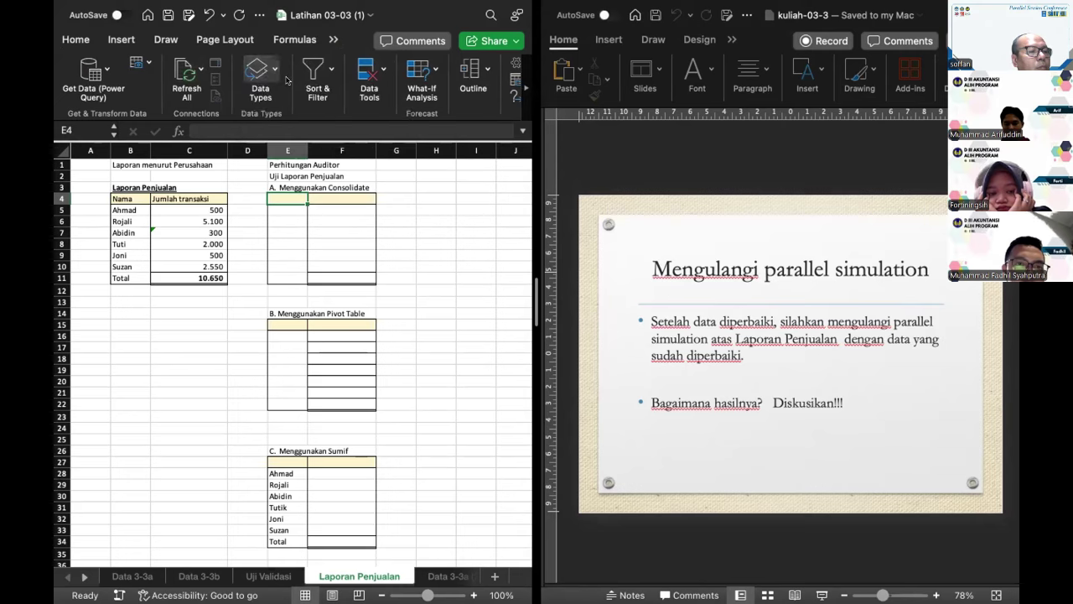
click(373, 97)
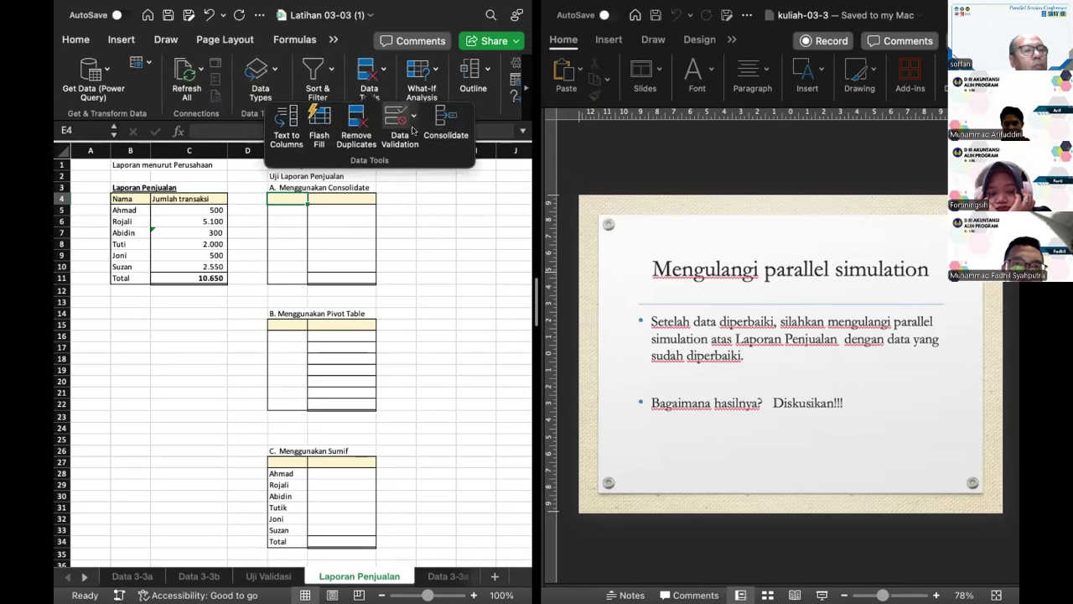
click(444, 122)
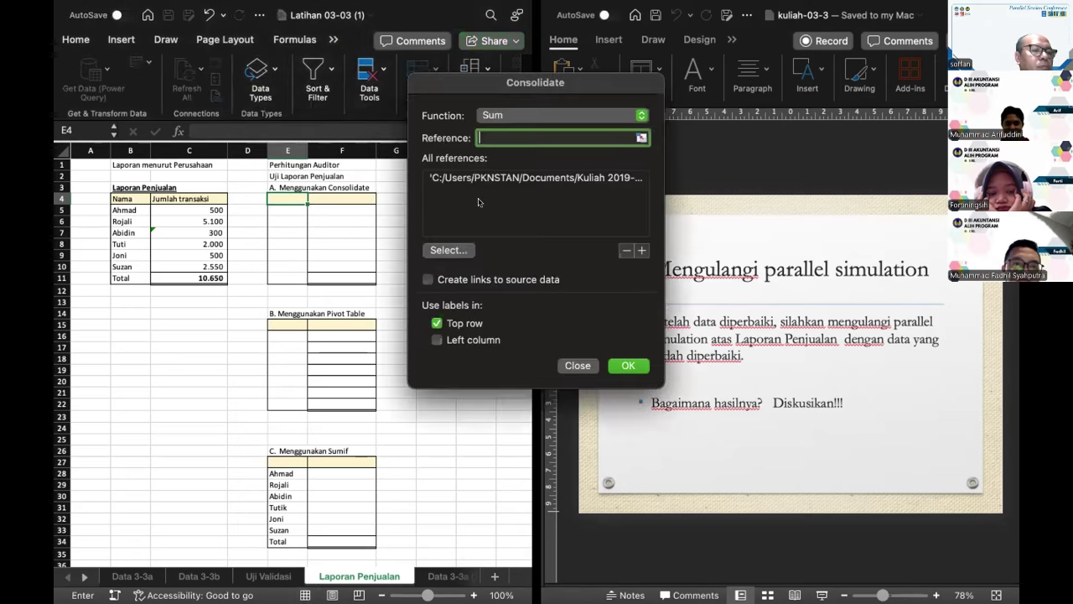
click(616, 177)
key(BackSpace)
Consolidate 'Laporan Penjualan'!$B$4:$C$11 into E4 with the Sum function, using top-row and left-column labels.
click(531, 132)
drag(124, 198, 211, 279)
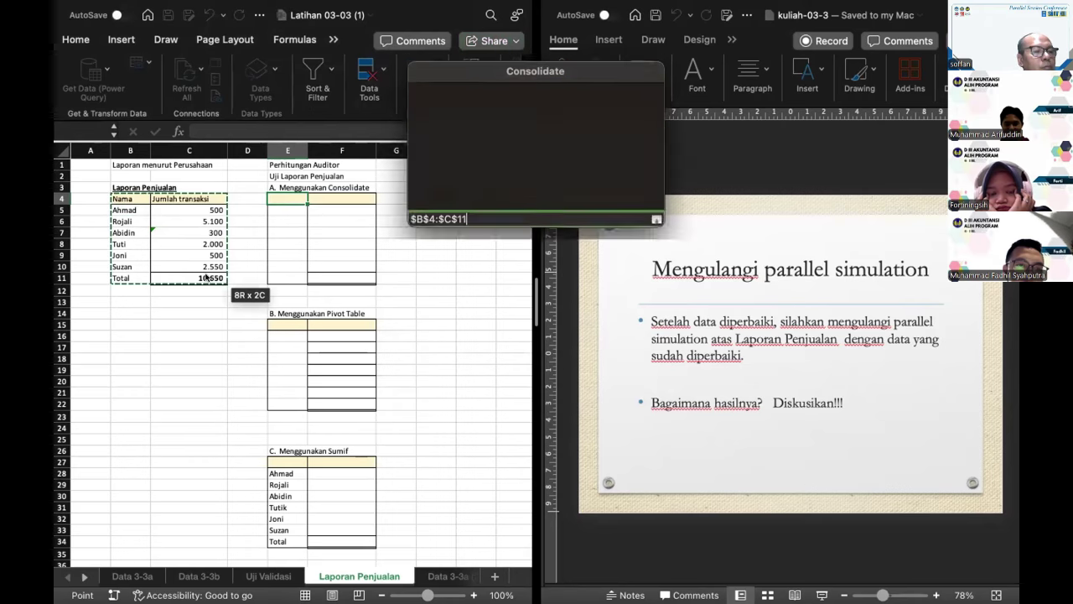
click(641, 250)
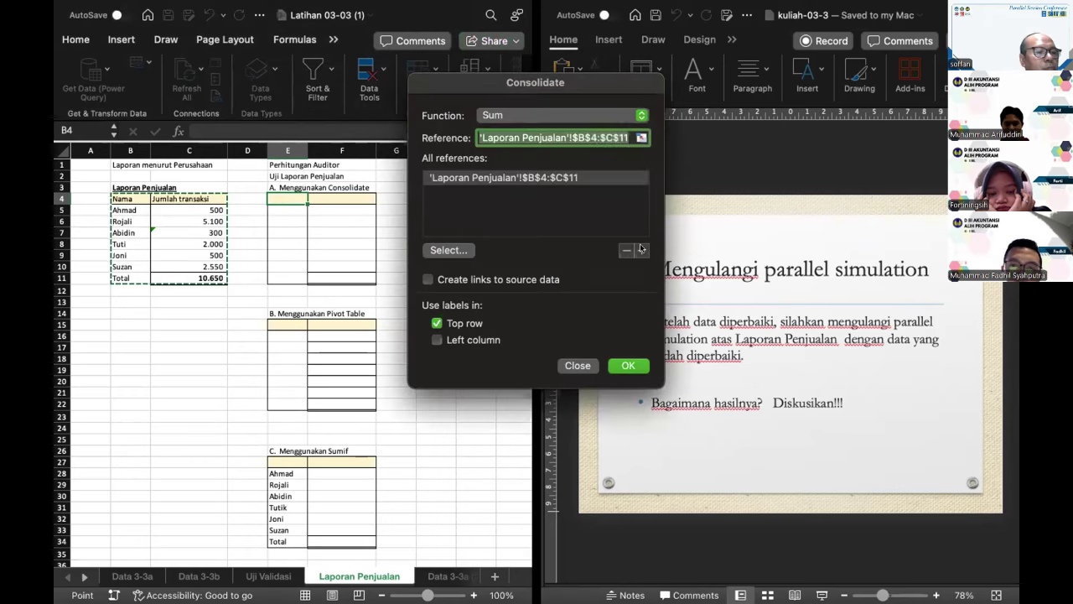
click(626, 367)
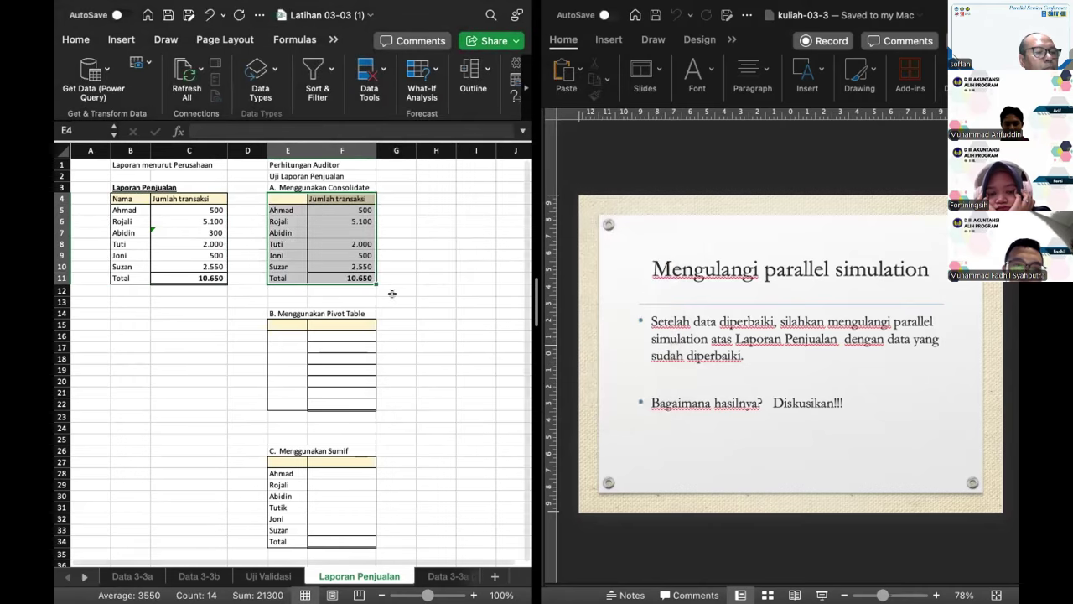
click(404, 292)
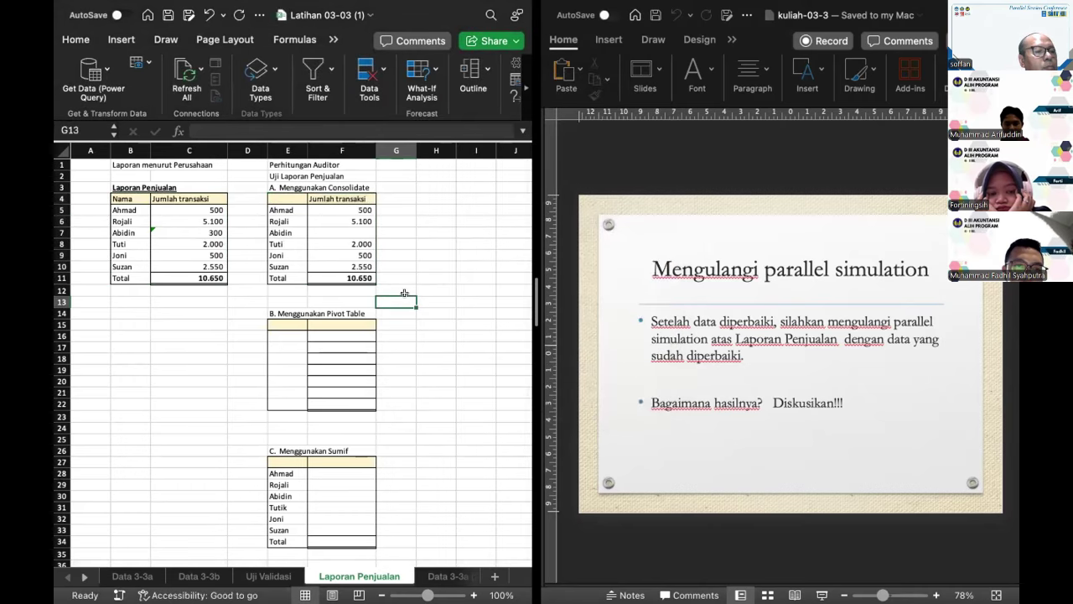
Compare consolidated cell F7 with the company report's C7 and check how the C7 amount is stored.
click(346, 230)
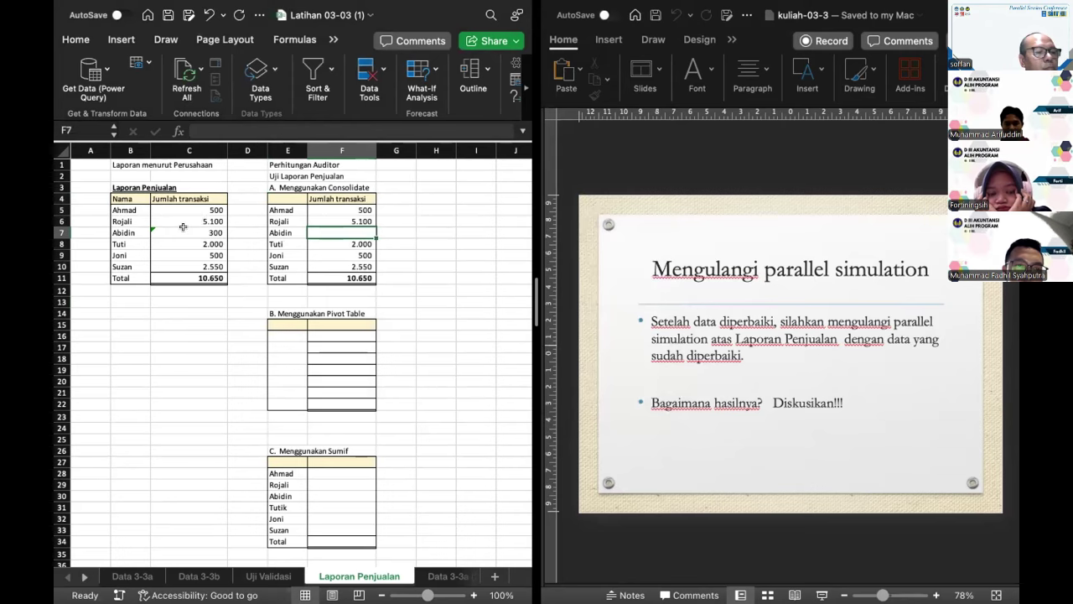
double_click(183, 227)
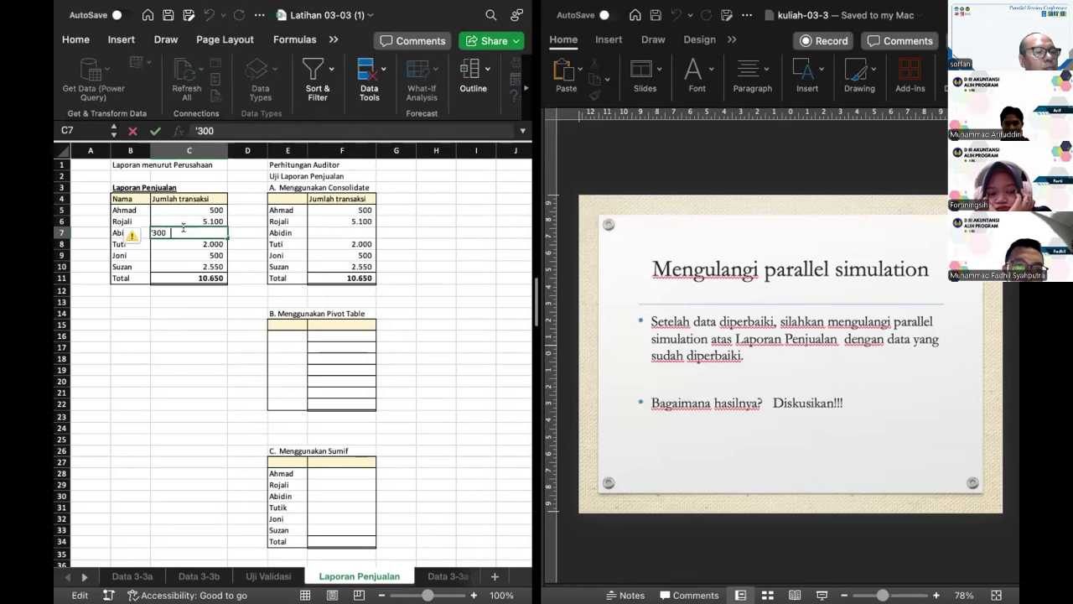
key(Return)
click(340, 245)
scroll(340, 275, down, 3)
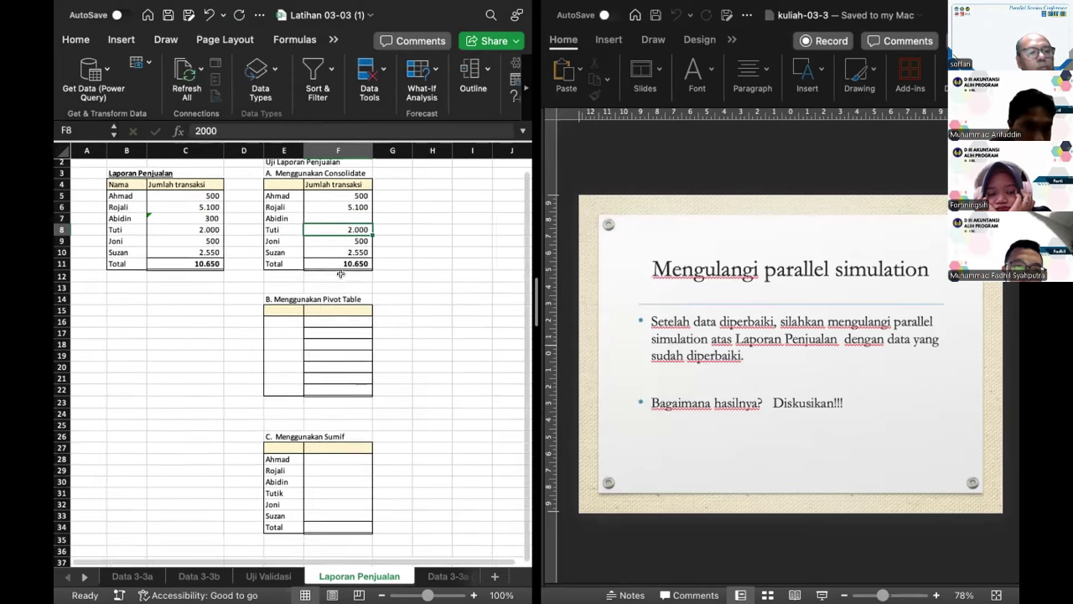
Create a PivotTable from 'Laporan Penjualan'!$B$4:$C$11 in the existing worksheet at cell H15.
scroll(326, 280, down, 2)
scroll(326, 280, right, 2)
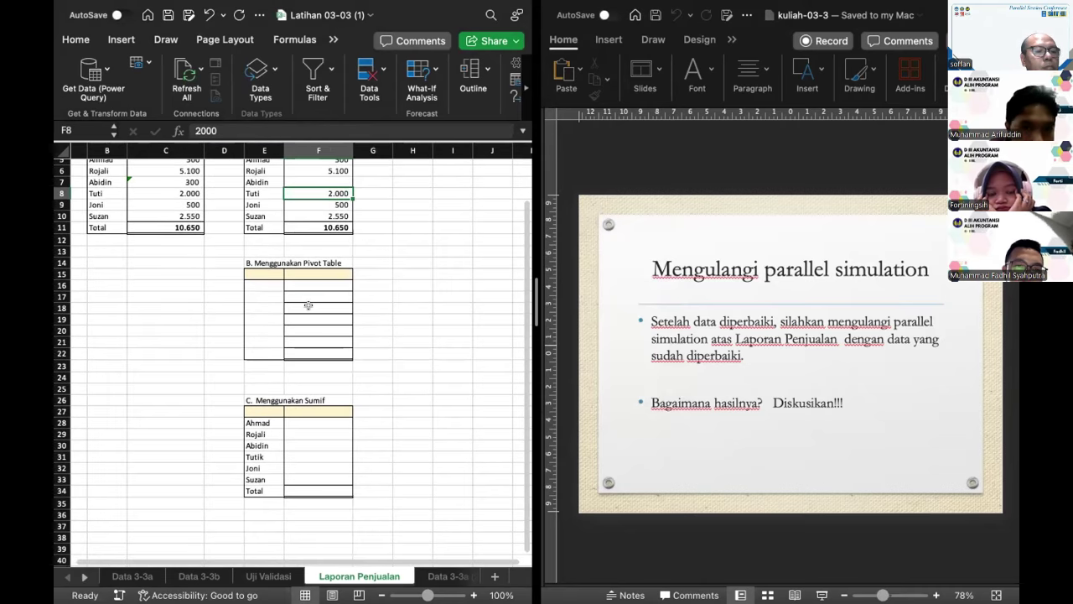
click(405, 279)
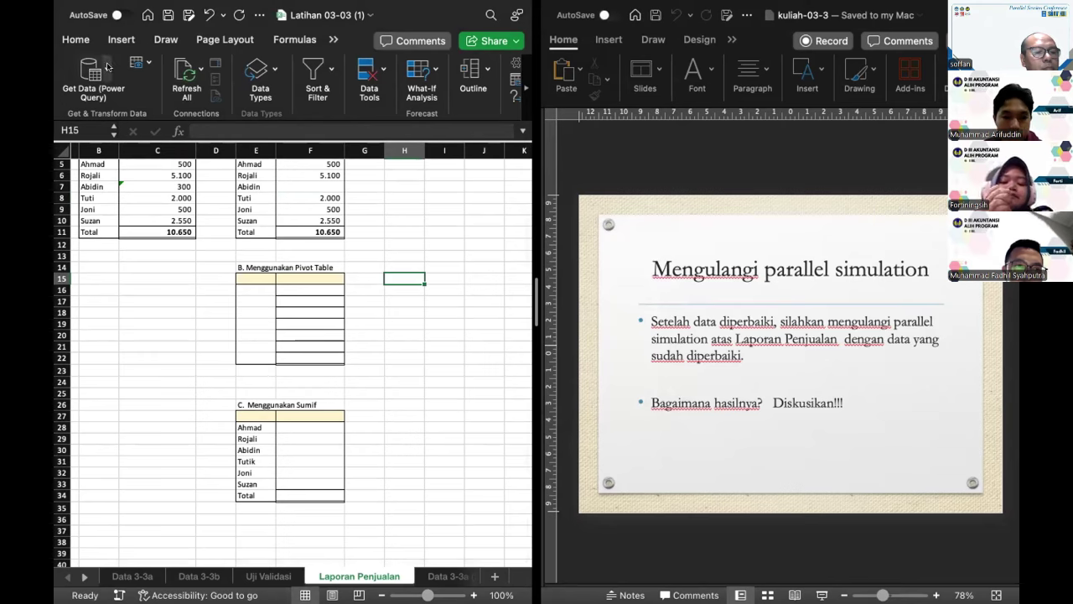
scroll(223, 196, up, 2)
scroll(223, 196, left, 1)
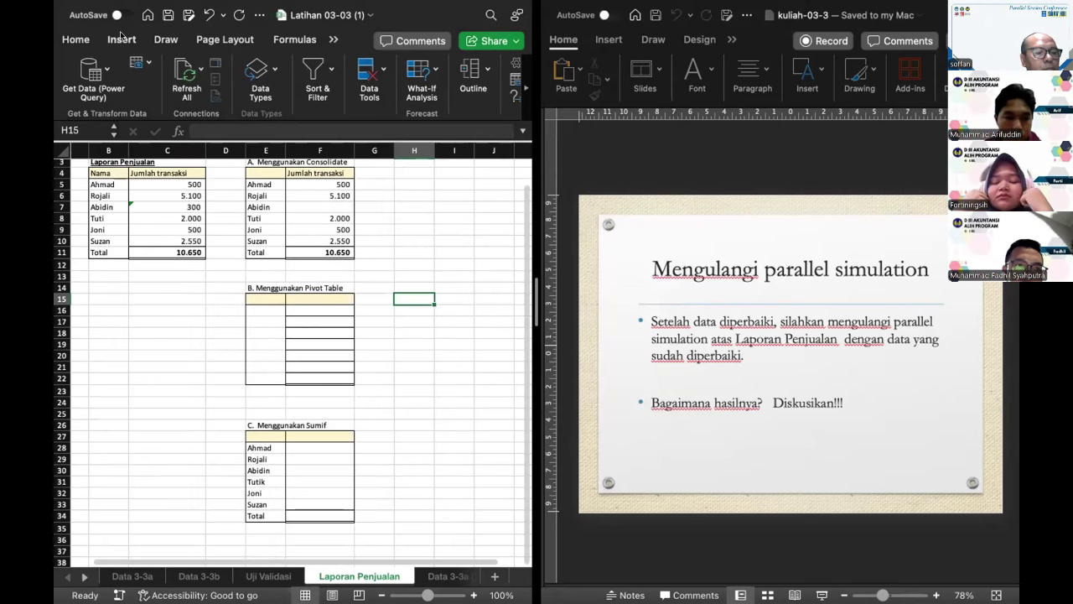
click(121, 40)
click(78, 72)
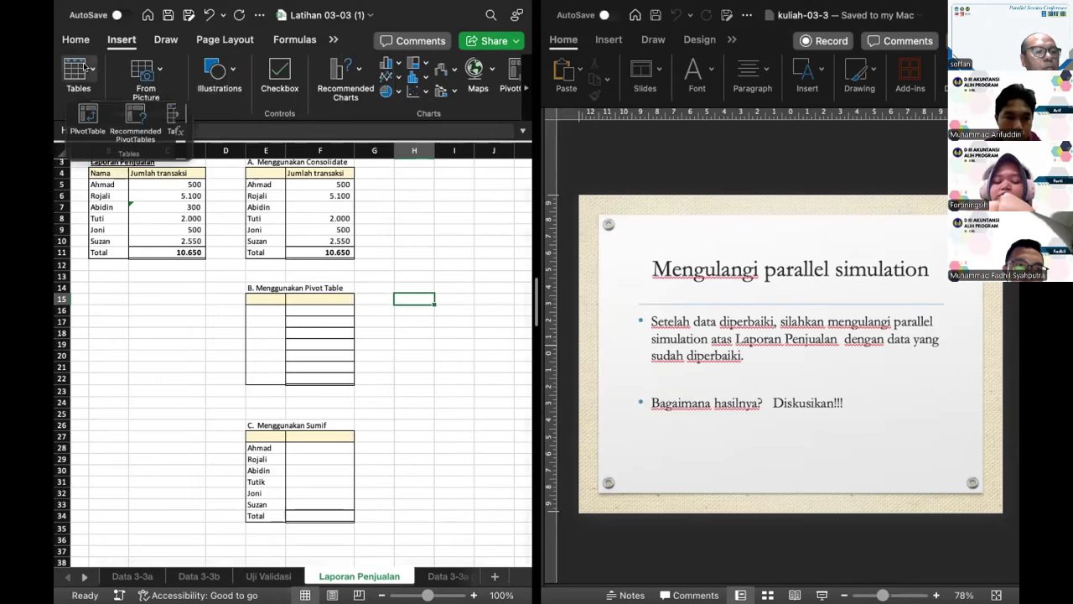
click(87, 117)
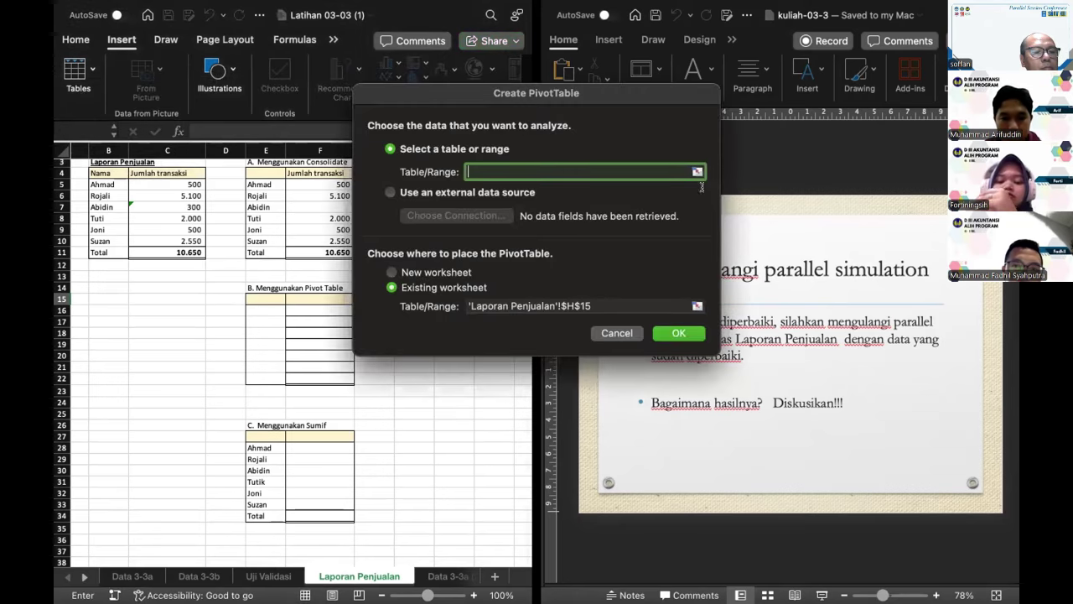
click(696, 171)
drag(102, 174, 178, 249)
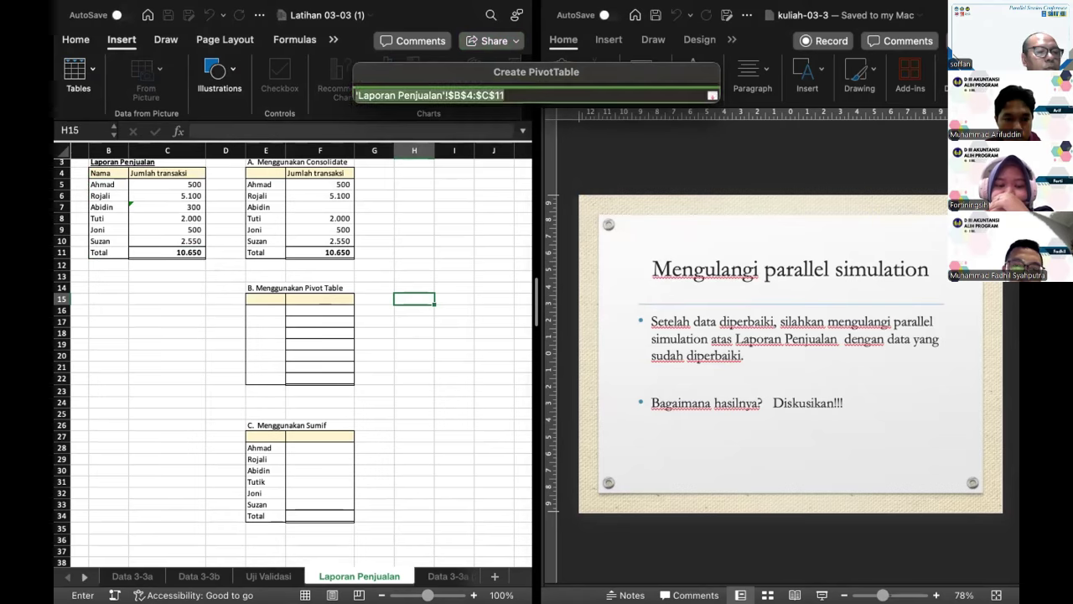
key(Return)
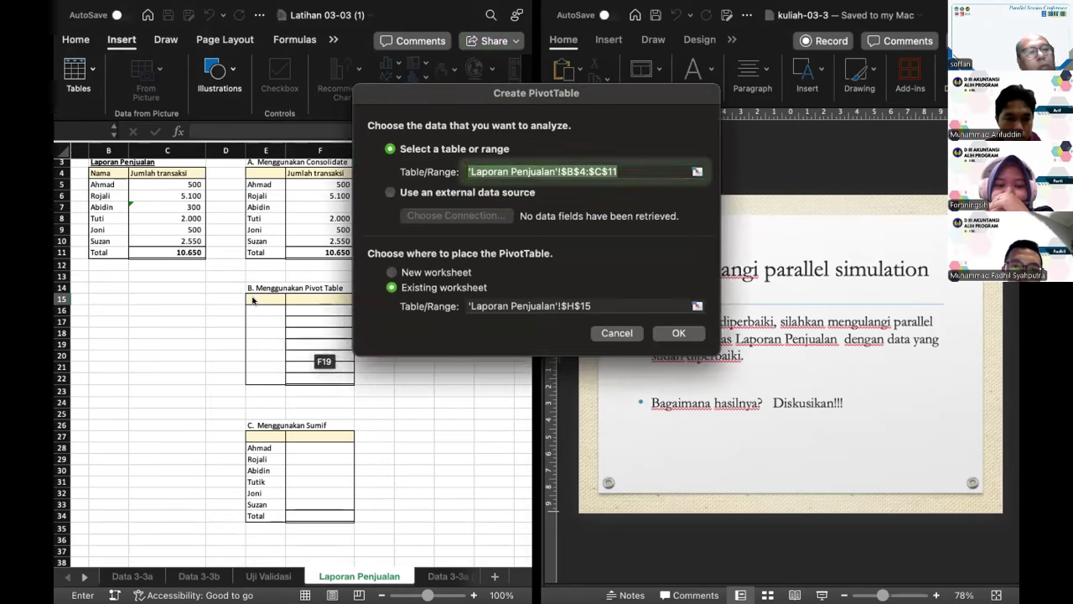
click(677, 333)
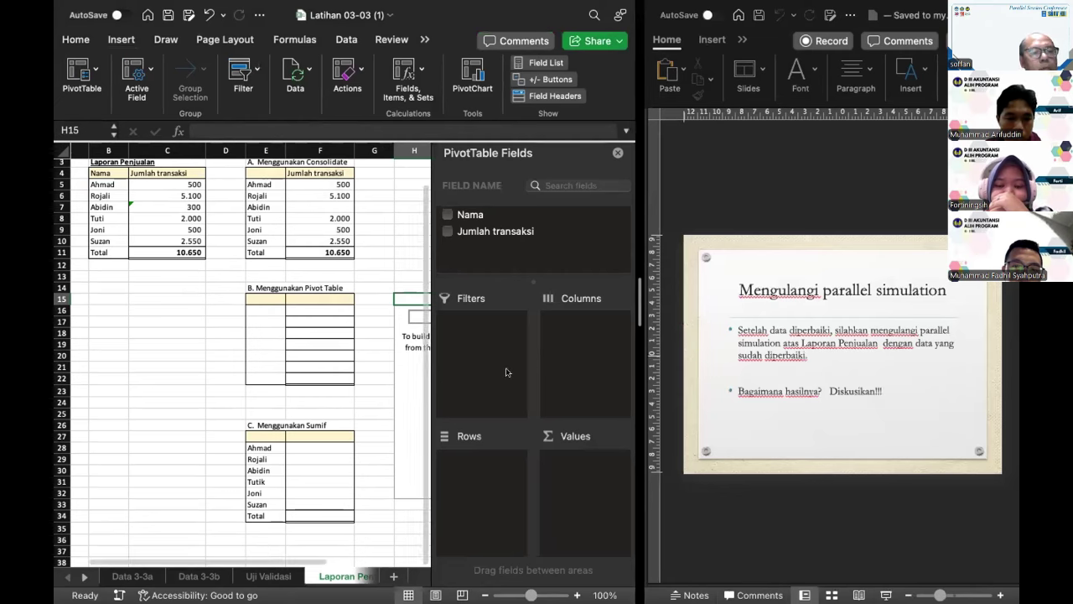
Set Nama as the PivotTable's row field and Jumlah transaksi as its value field.
drag(469, 217, 482, 452)
drag(494, 231, 605, 531)
scroll(319, 408, right, 5)
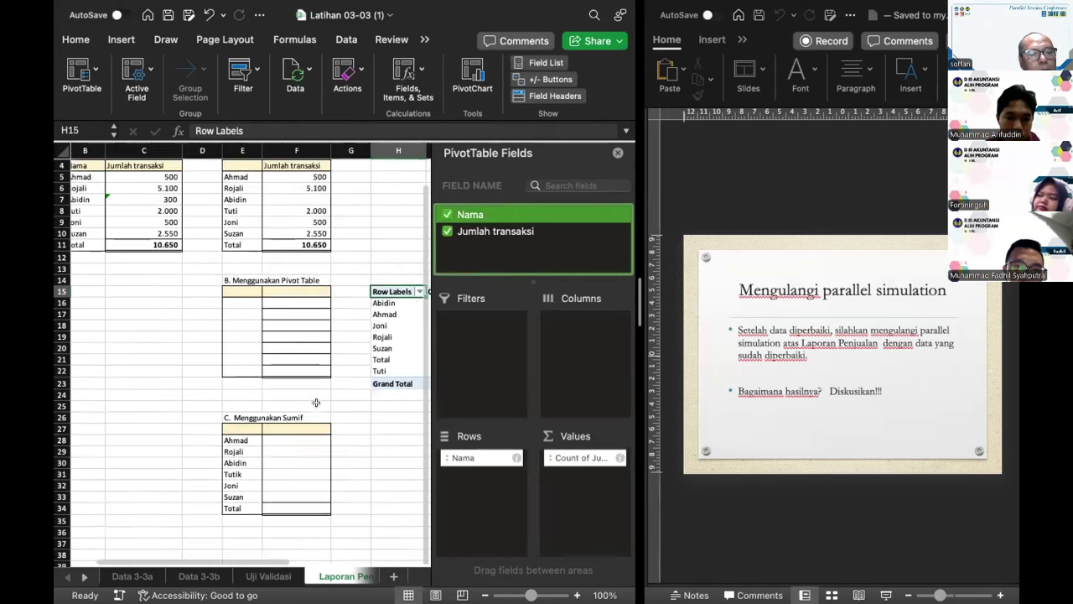
scroll(316, 403, up, 3)
scroll(316, 402, left, 2)
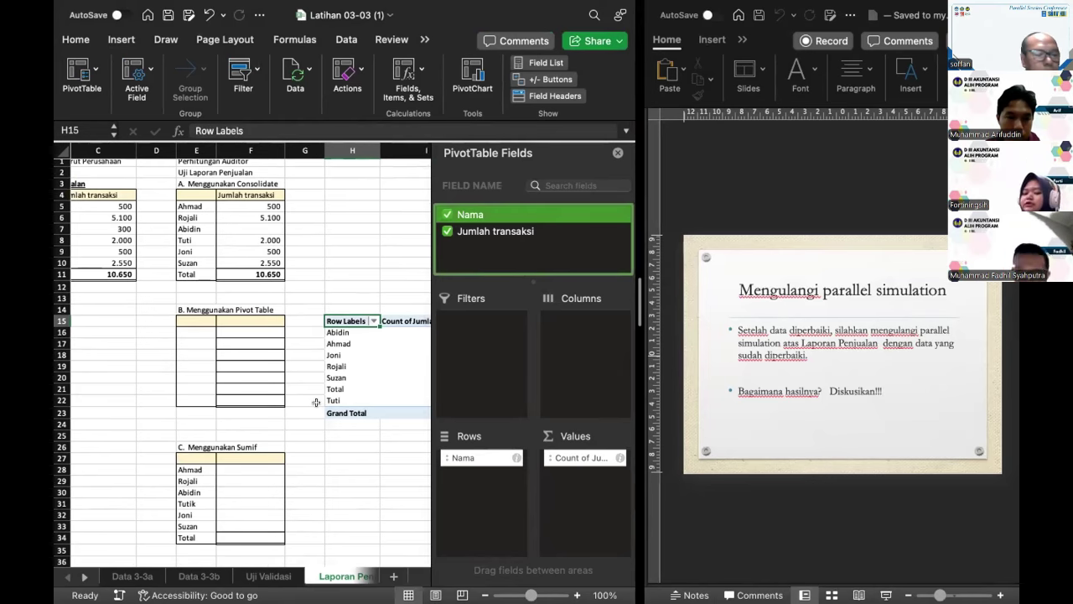
Compare the PivotTable's Jumlah transaksi values with the company report and the consolidated table.
scroll(340, 335, right, 2)
drag(582, 457, 586, 484)
scroll(266, 459, left, 3)
scroll(267, 459, right, 2)
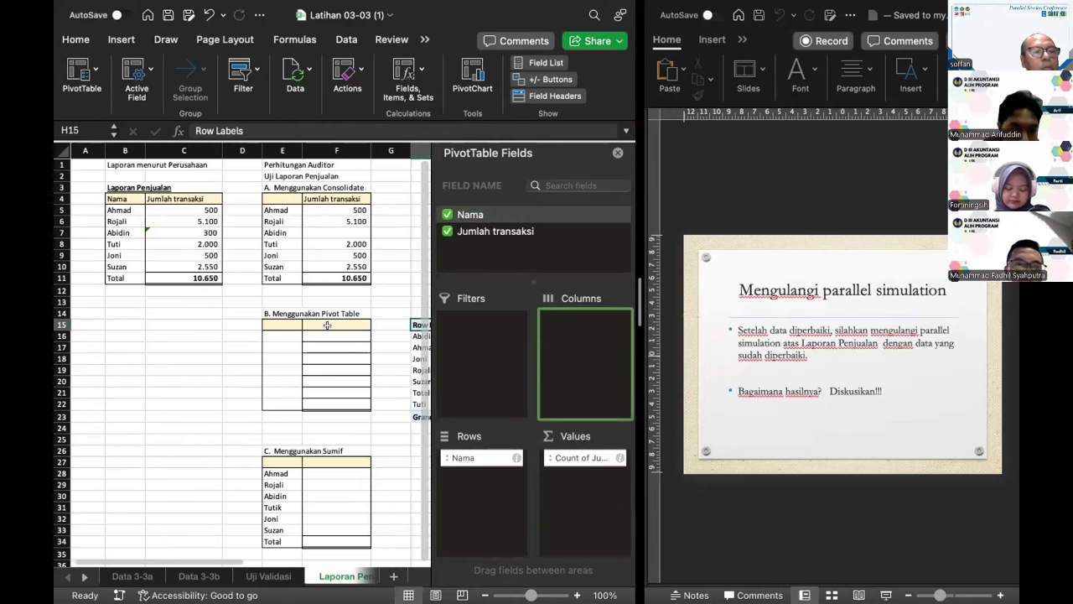
scroll(322, 337, right, 5)
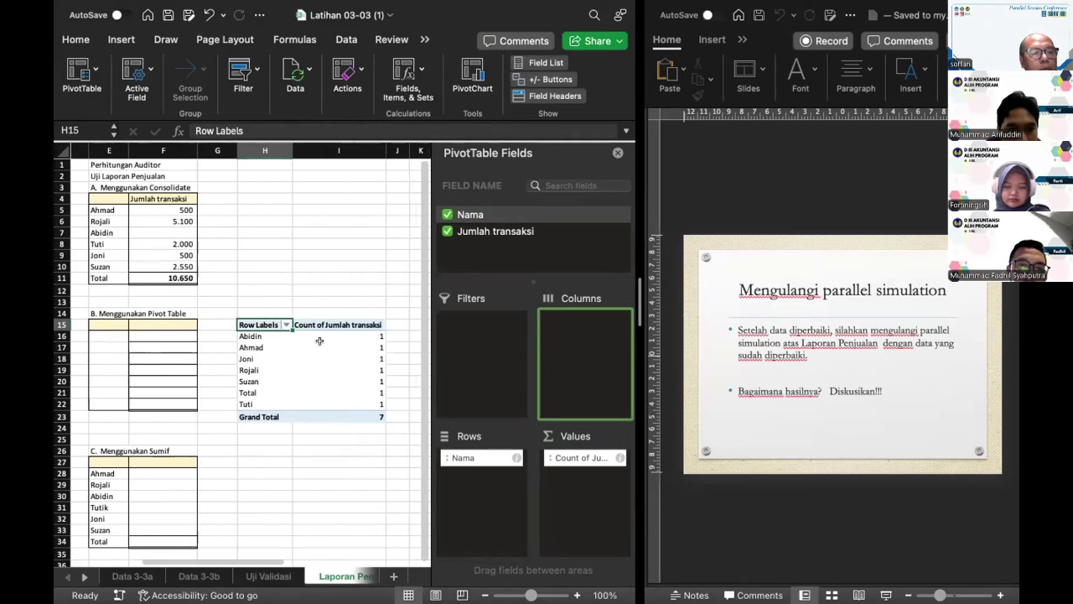
scroll(319, 340, left, 6)
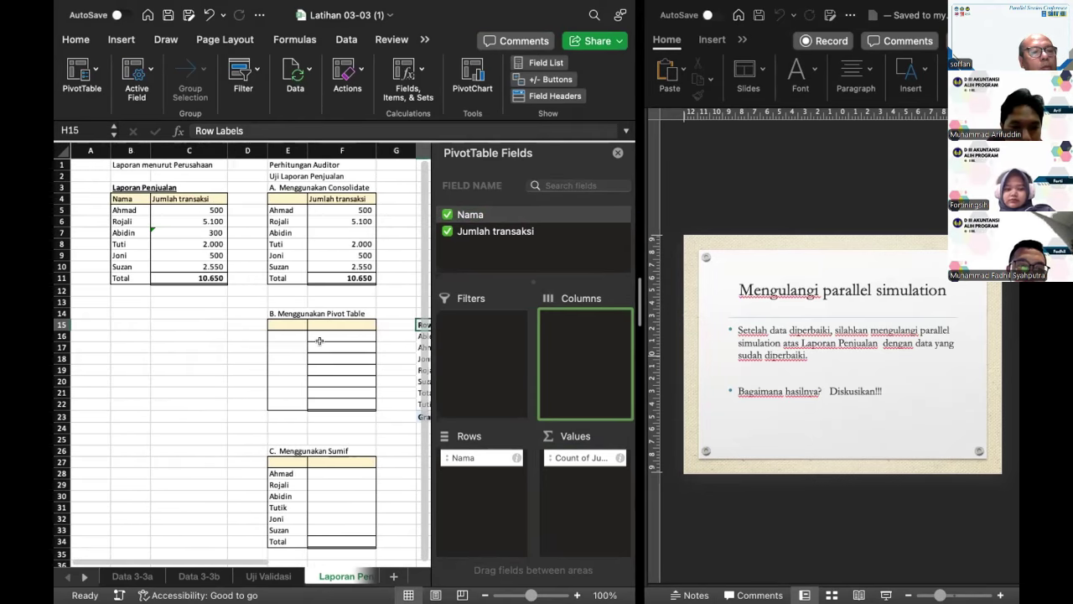
scroll(319, 341, right, 5)
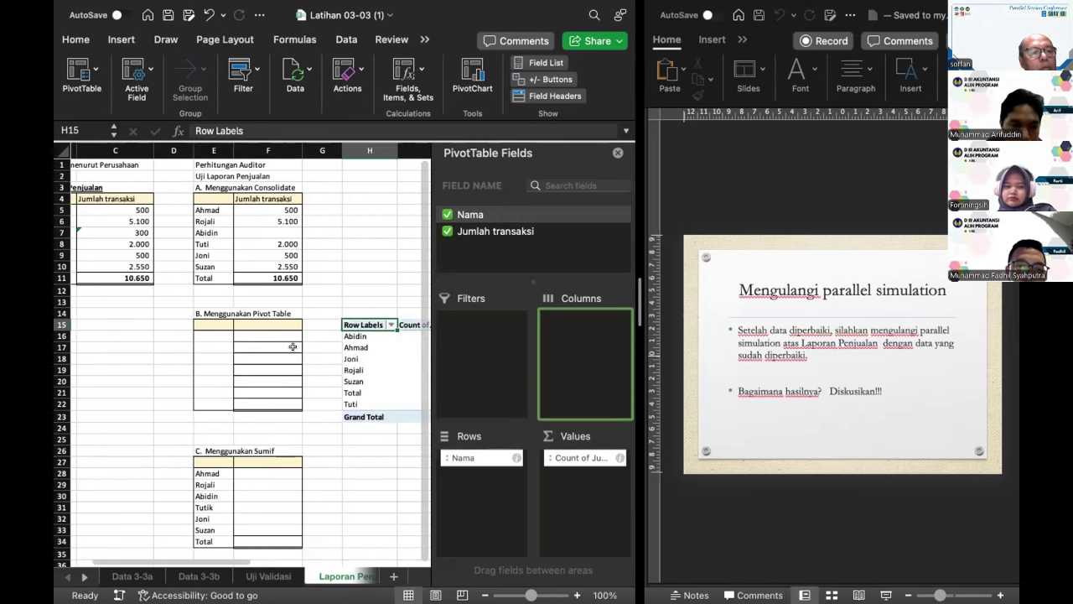
scroll(293, 346, left, 6)
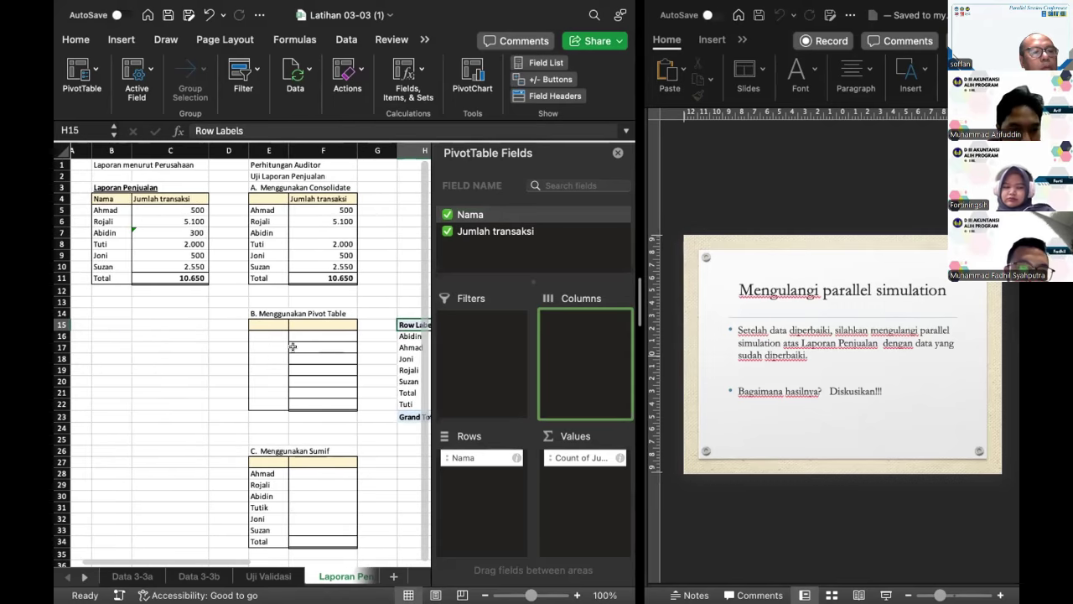
Shorten the header in cell C4 of the company report to "transaksi".
double_click(205, 193)
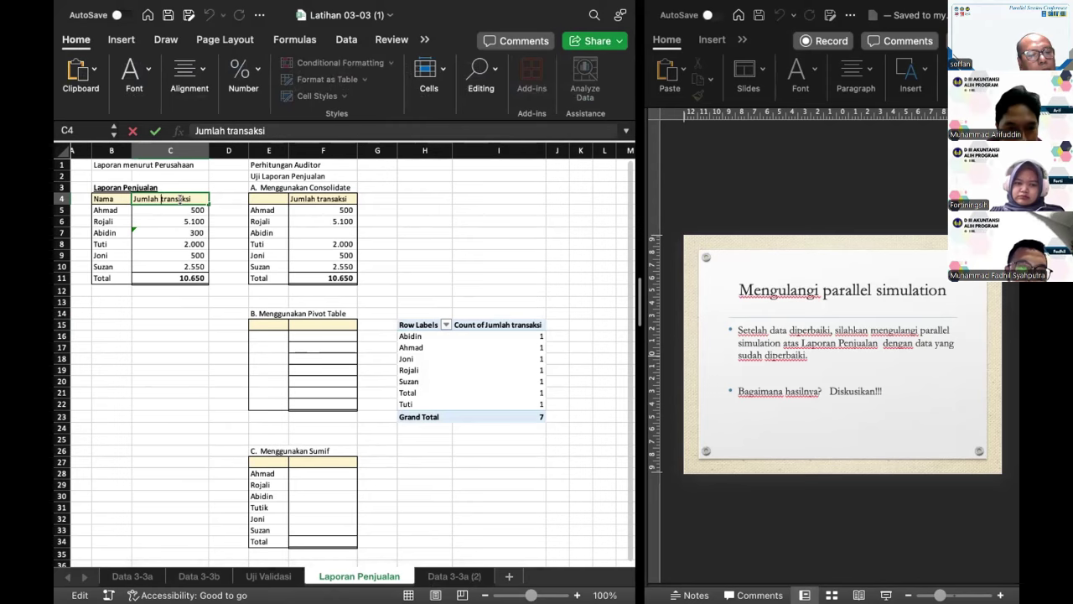
key(BackSpace)
key(BackSpace)
key(BackSpace)
key(BackSpace)
key(BackSpace)
key(BackSpace)
key(BackSpace)
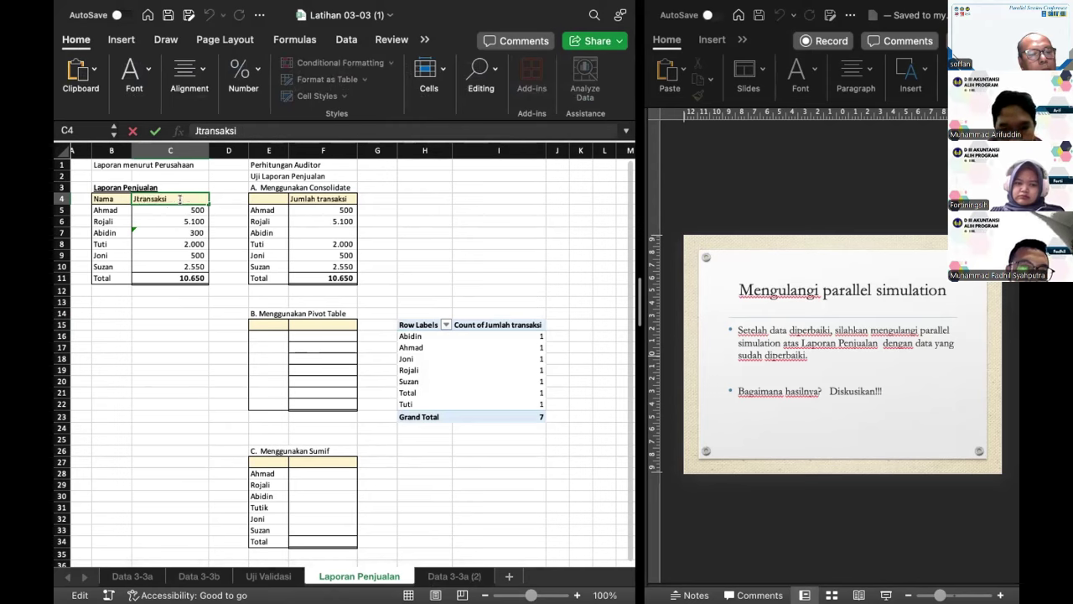
key(Return)
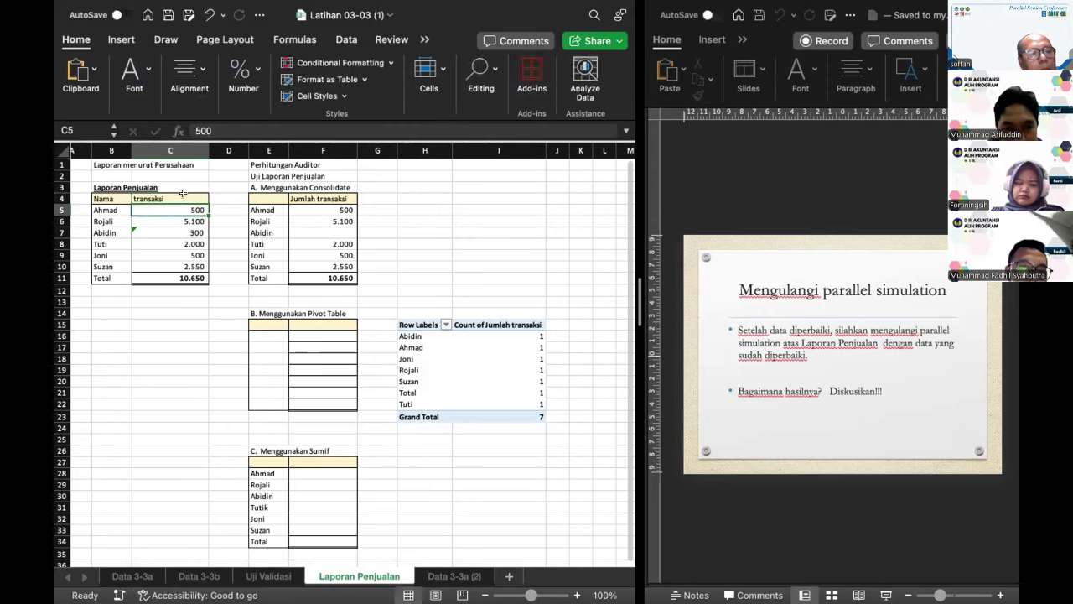
click(183, 194)
Remove the Jumlah transaksi field from the PivotTable's values and add it back as a row field.
click(491, 359)
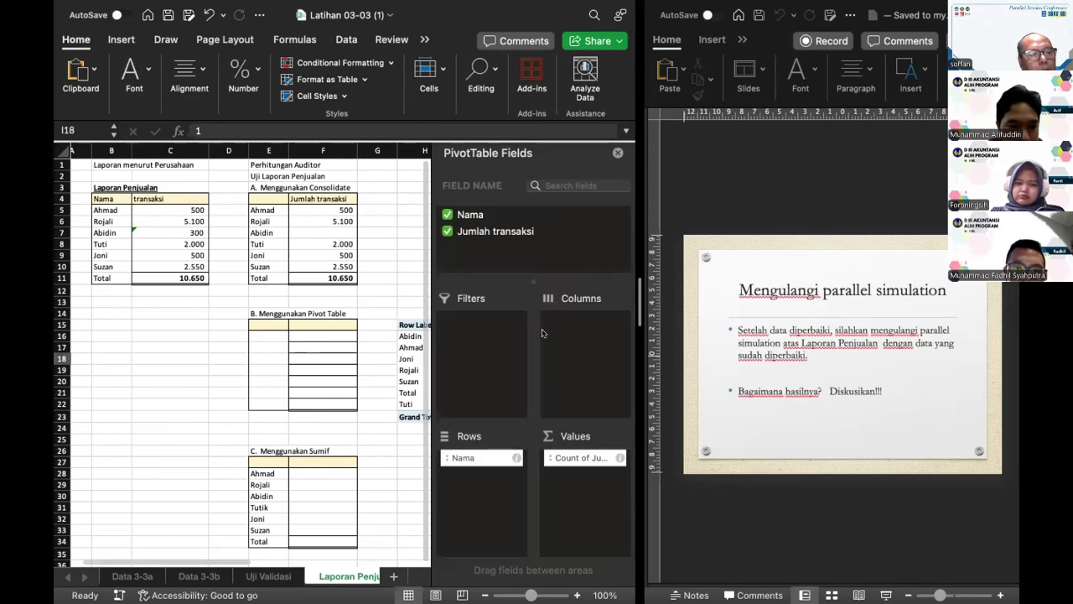
click(447, 230)
click(447, 231)
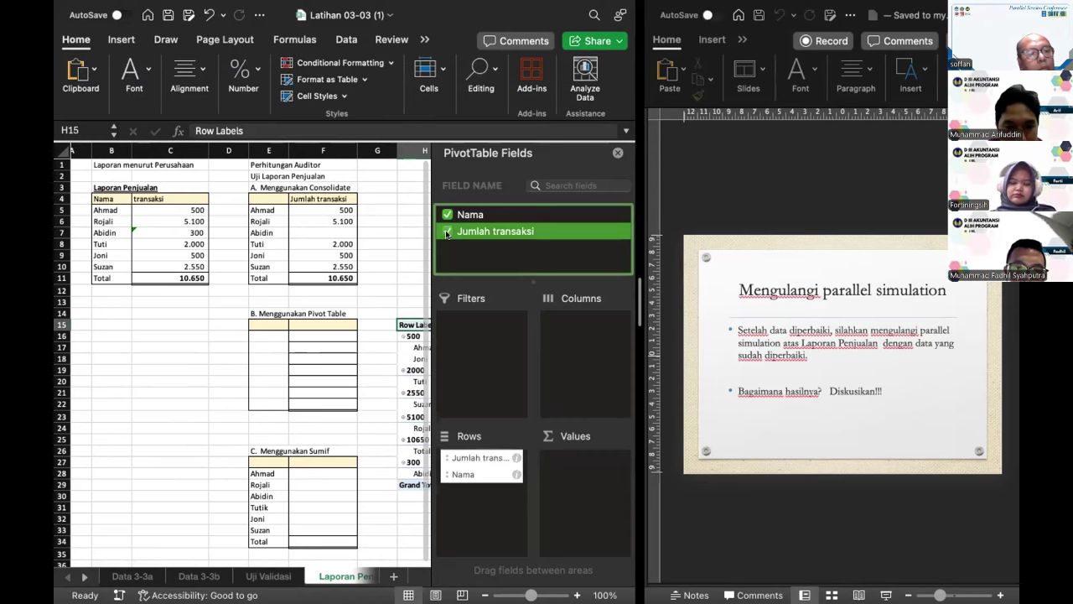
Add Jumlah transaksi to the PivotTable's values and move its row field into the values as well.
drag(494, 230, 579, 479)
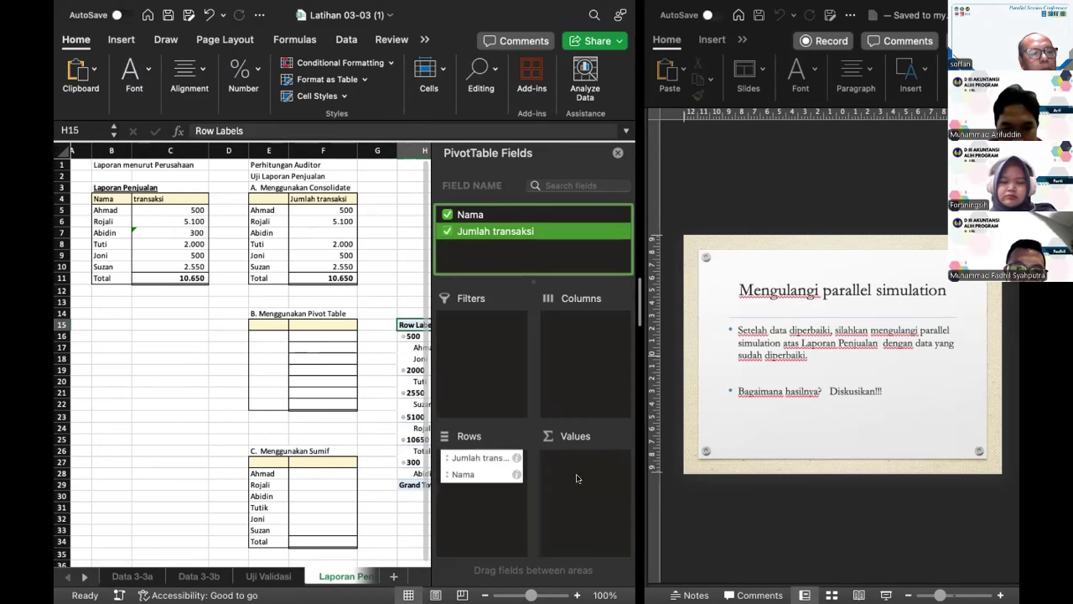
scroll(388, 422, right, 3)
scroll(388, 422, right, 2)
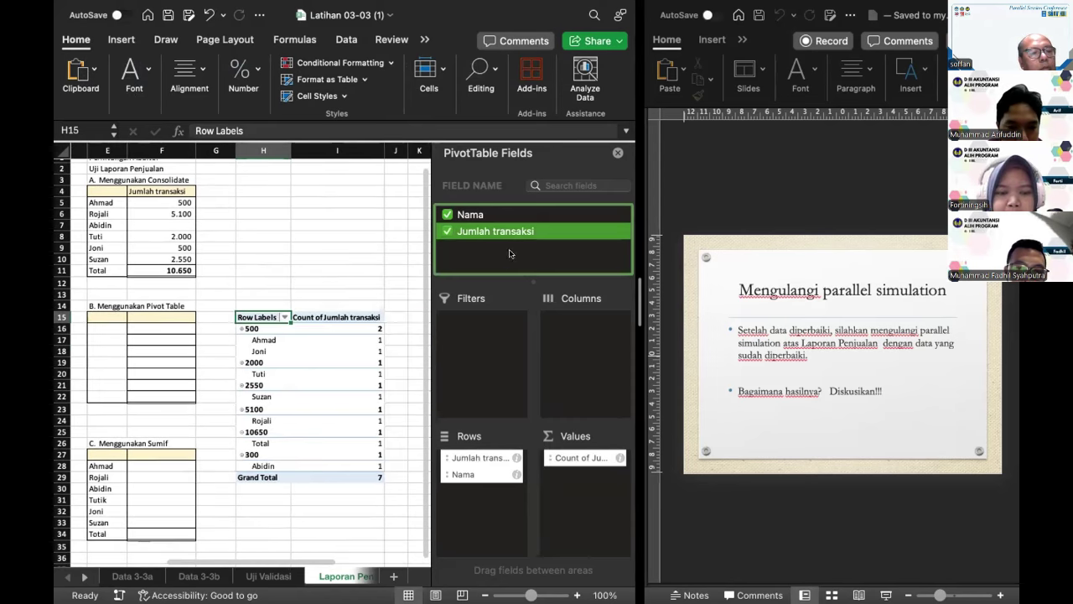
drag(480, 458, 442, 457)
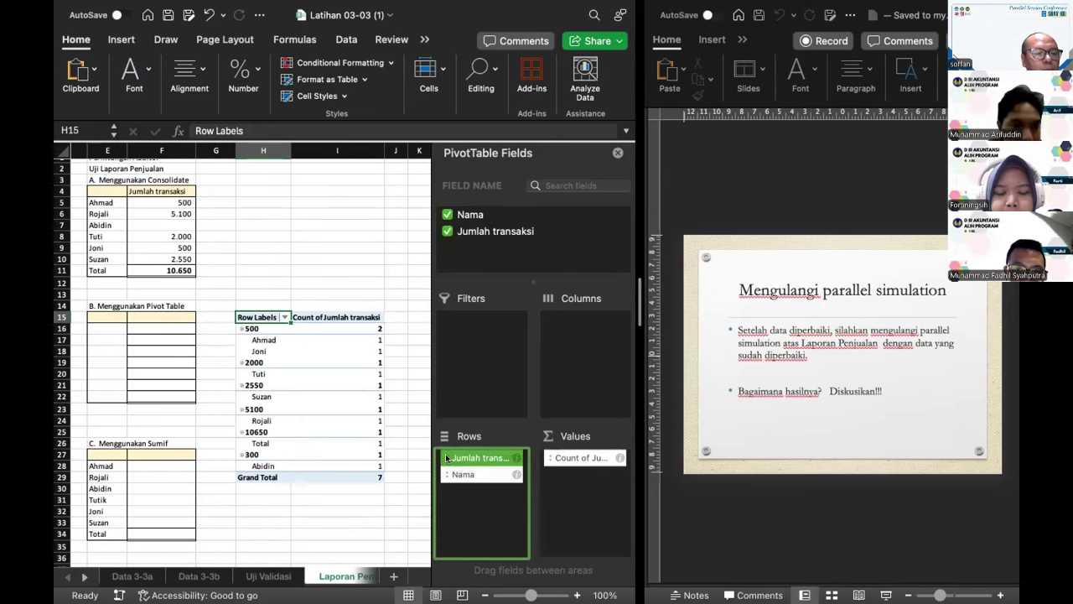
drag(554, 464, 615, 489)
drag(482, 457, 582, 477)
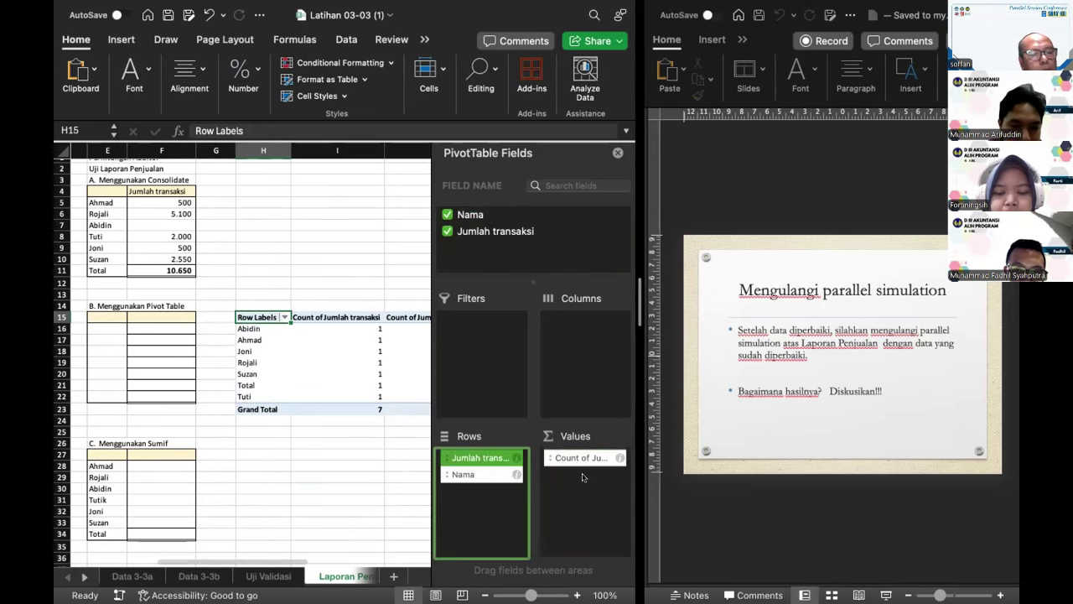
scroll(311, 370, right, 3)
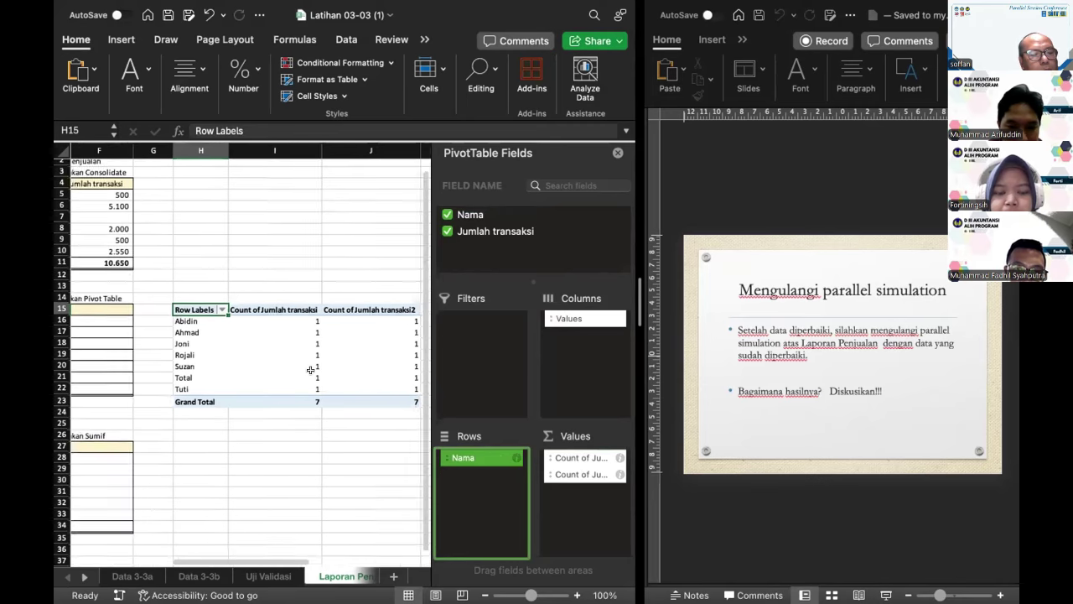
Remove every Jumlah transaksi field from the PivotTable's values, leaving only Nama in its rows.
click(550, 457)
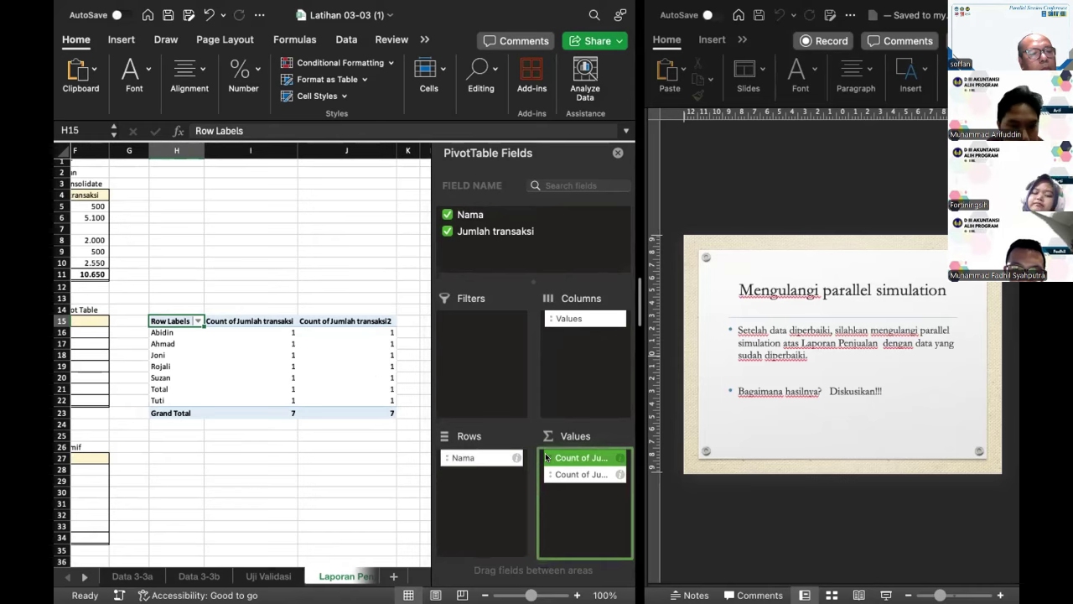
click(546, 457)
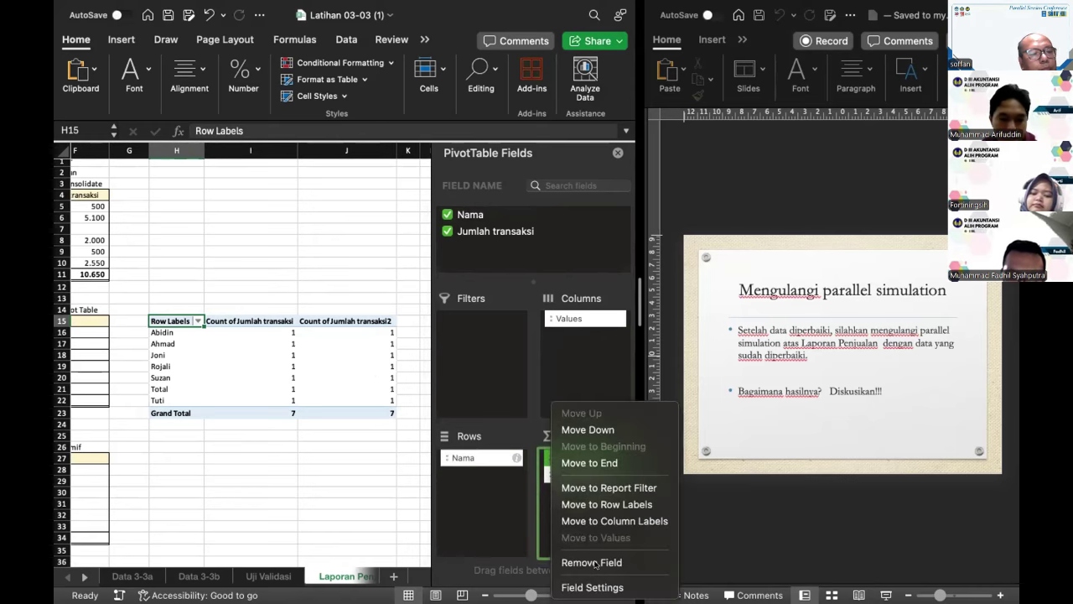
click(595, 563)
click(575, 457)
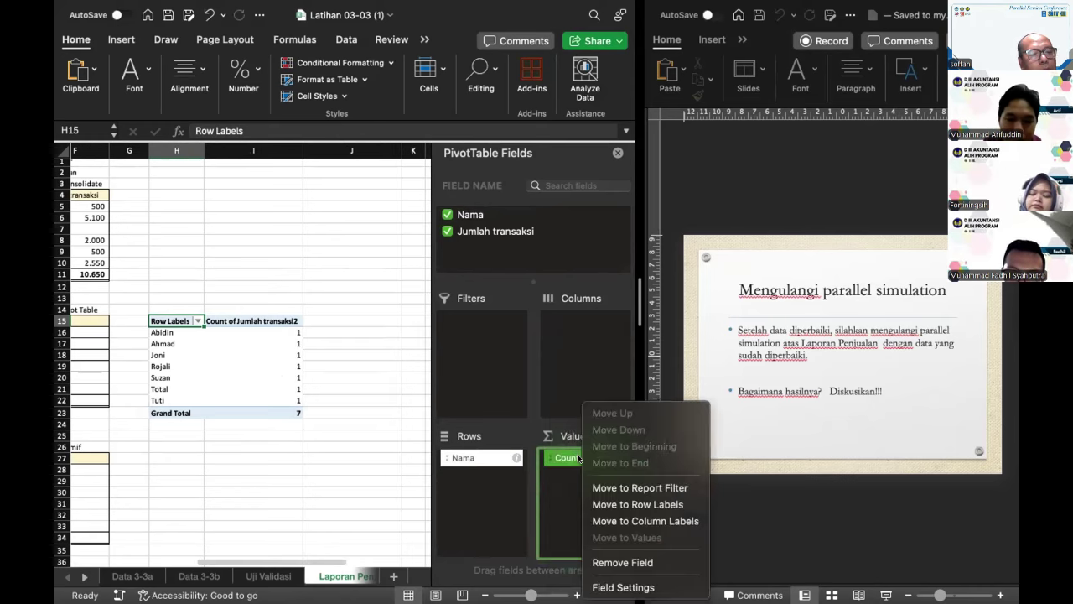
click(614, 562)
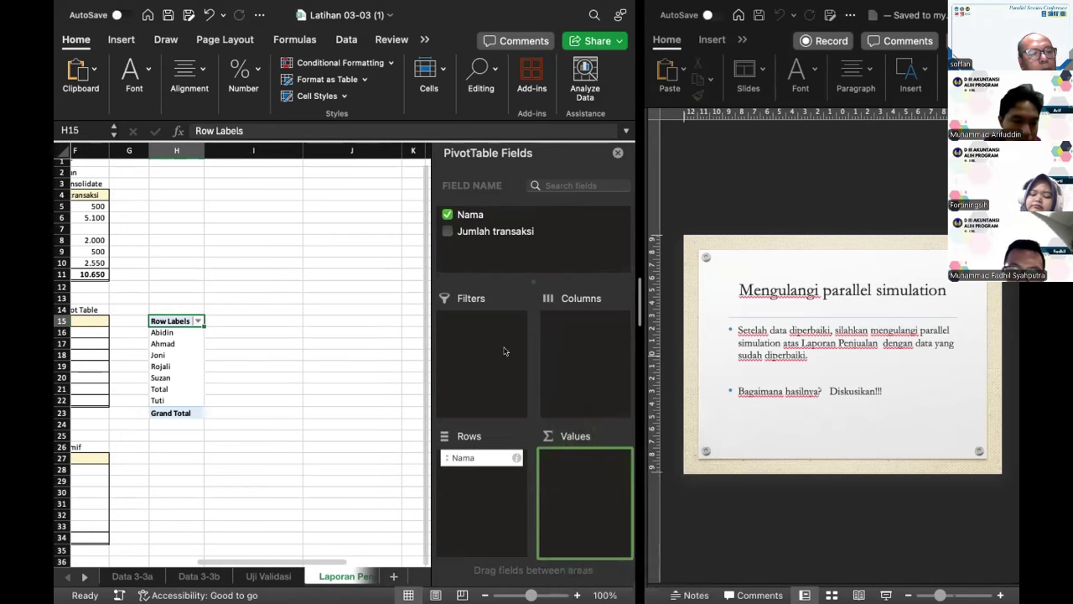
Review the company sales report in B4:C11 against the Consolidate table and the PivotTable's row labels.
scroll(262, 336, left, 6)
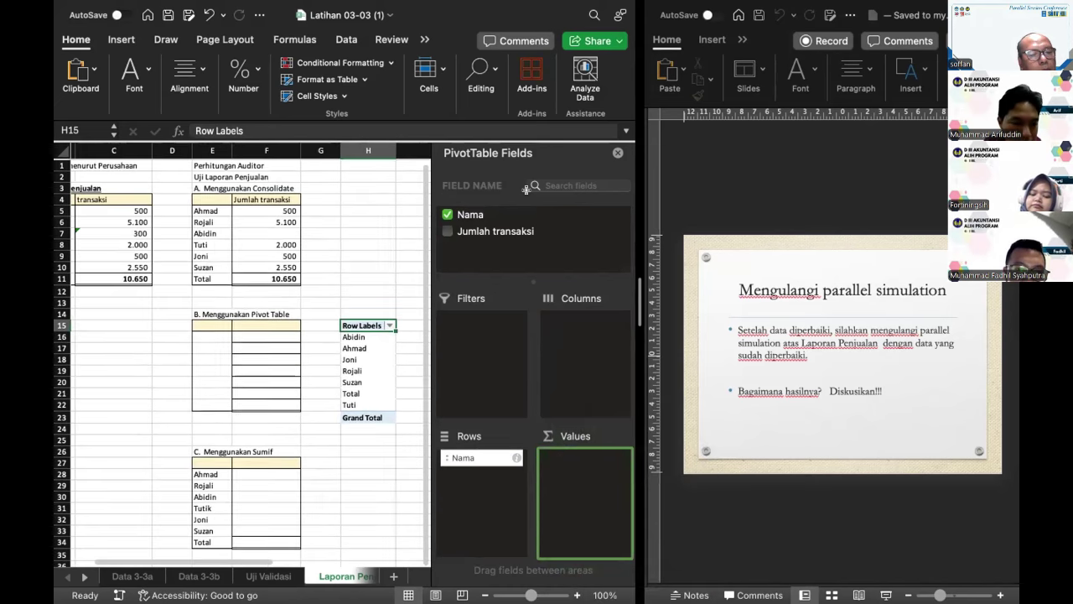
scroll(261, 336, left, 1)
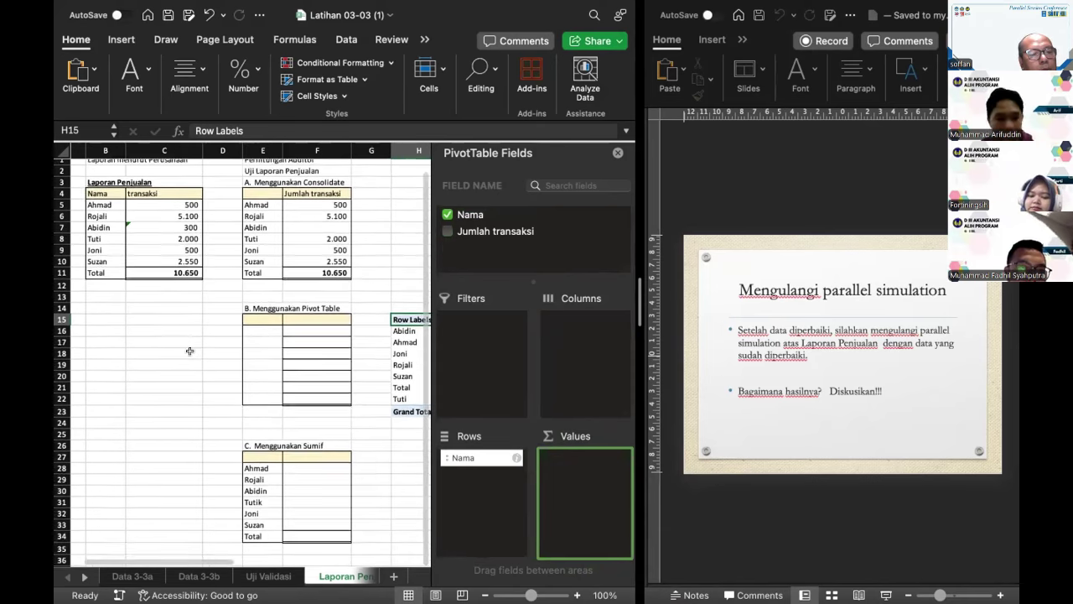
scroll(190, 351, left, 1)
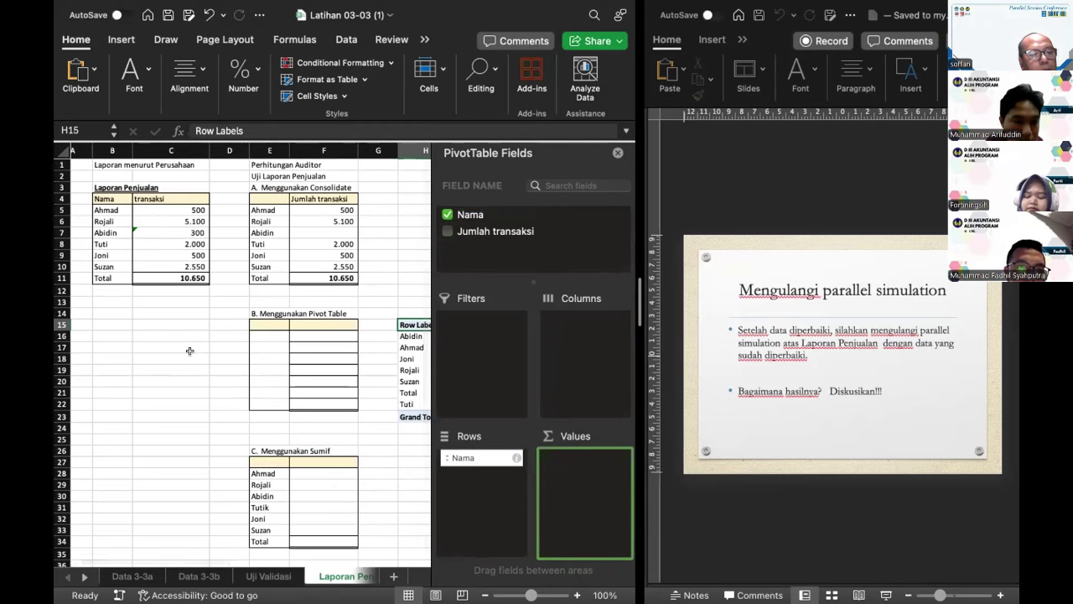
scroll(198, 323, right, 1)
click(262, 172)
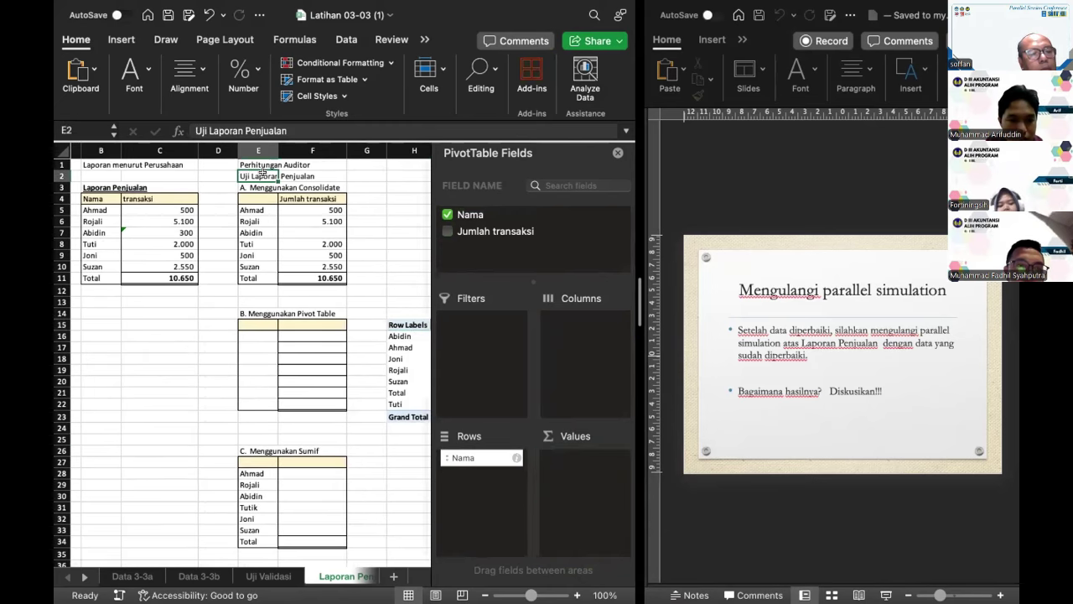
click(98, 189)
drag(94, 200, 186, 277)
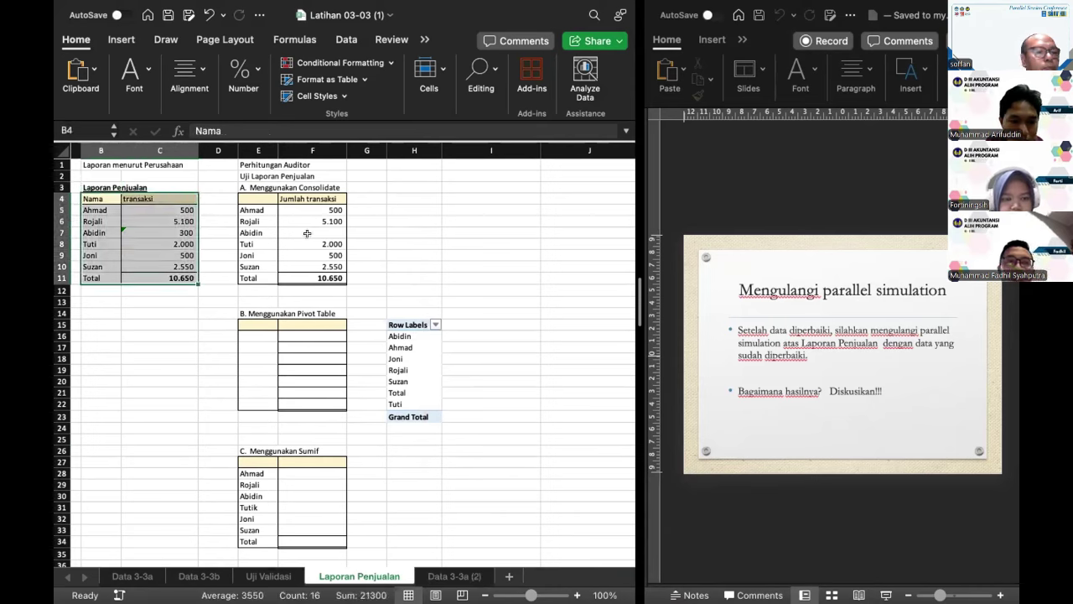
click(245, 174)
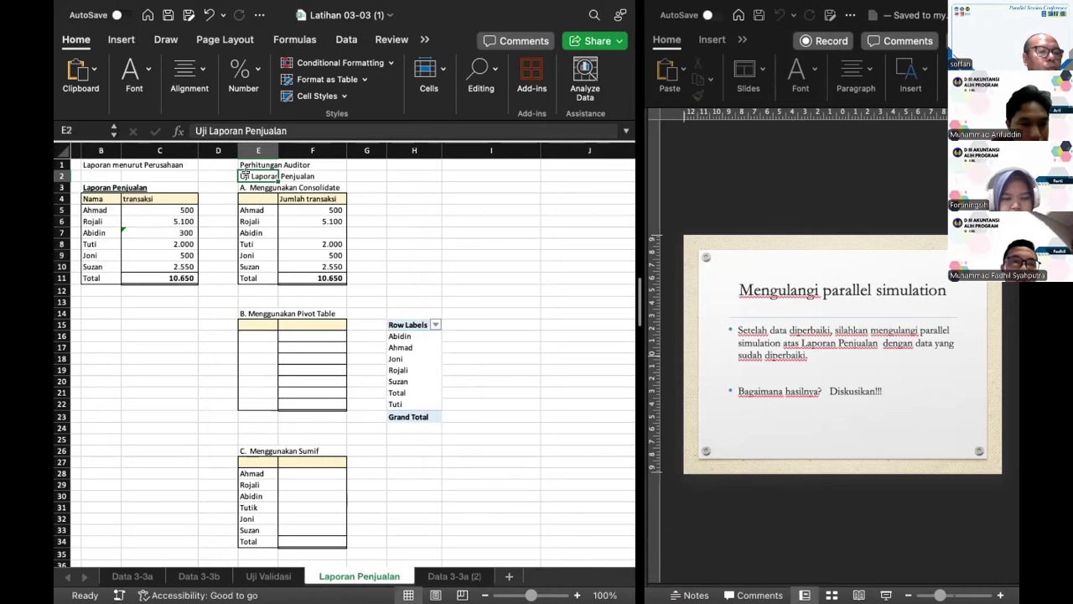
click(413, 320)
scroll(381, 250, down, 3)
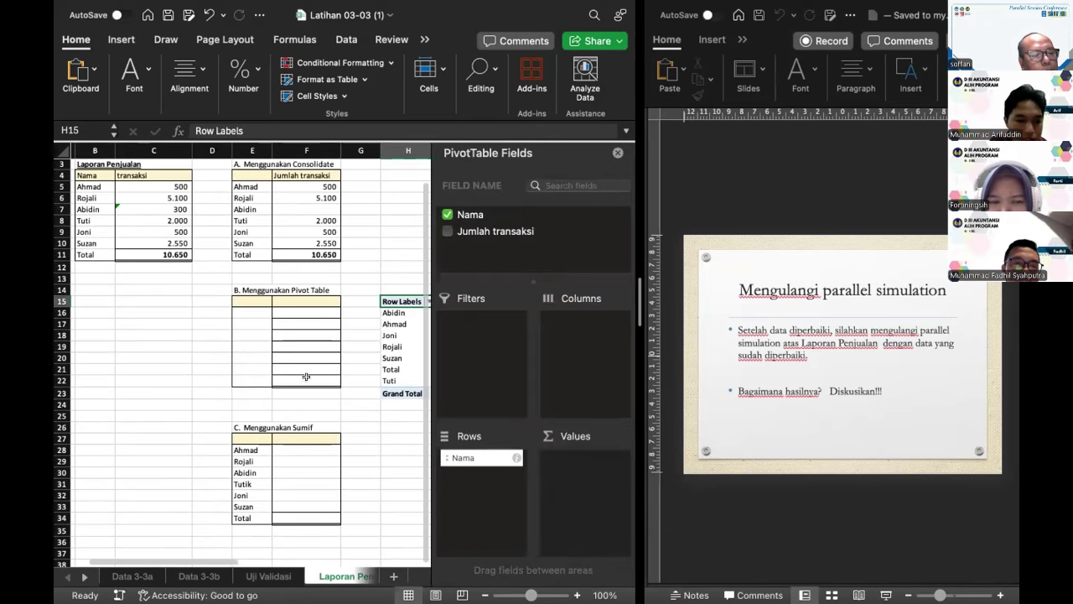
click(277, 449)
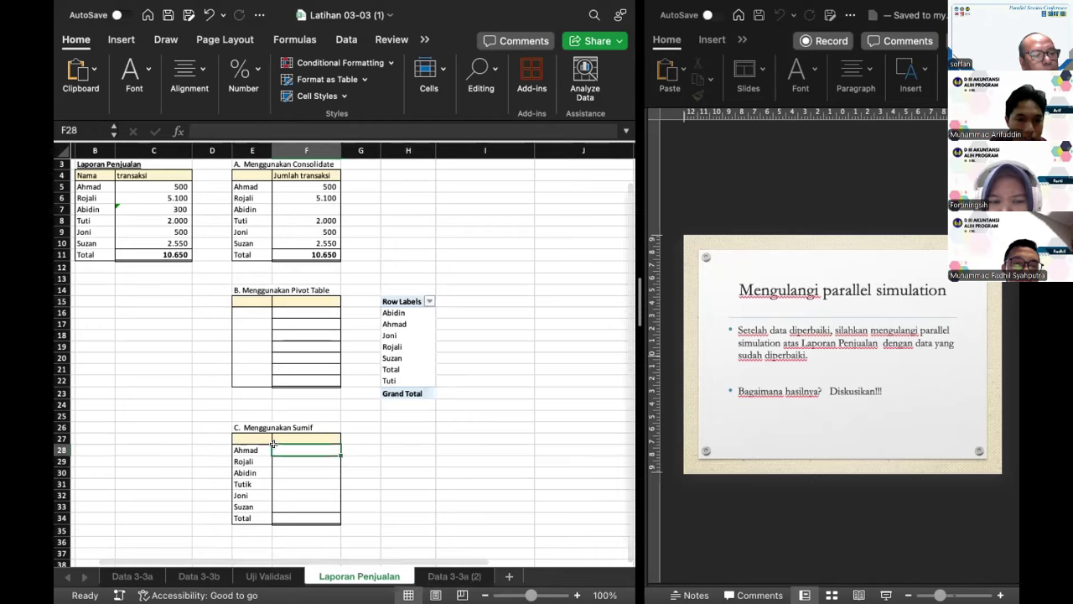
text(=)
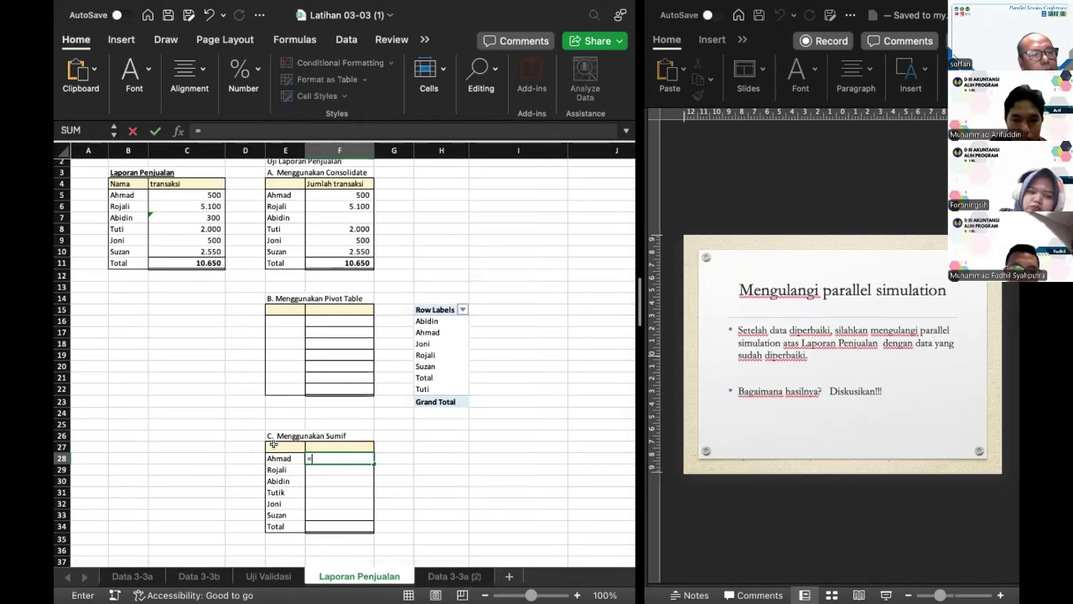
text(sumif)
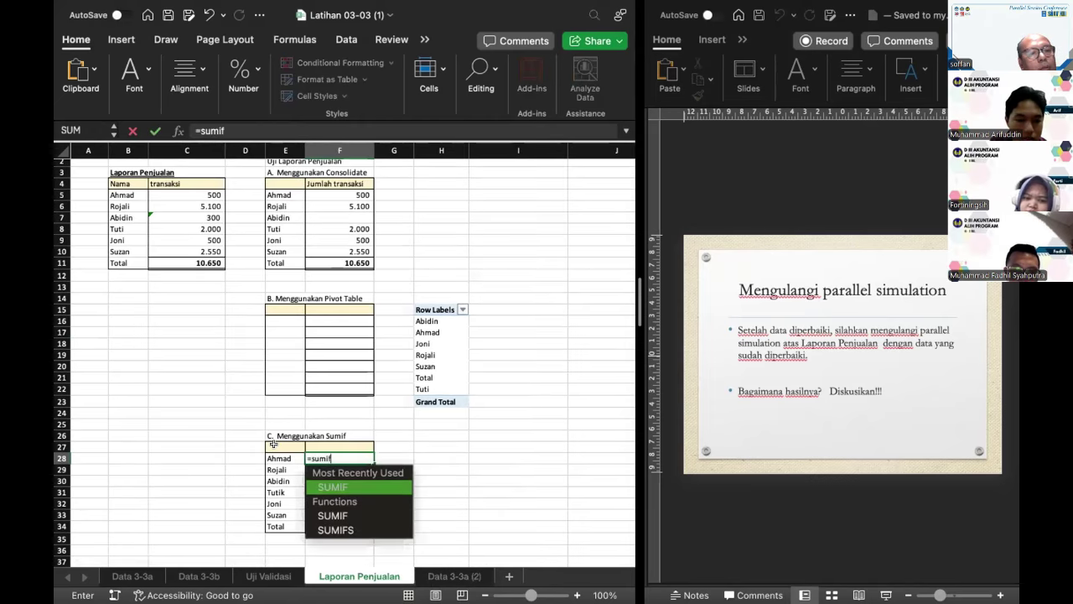
text(()
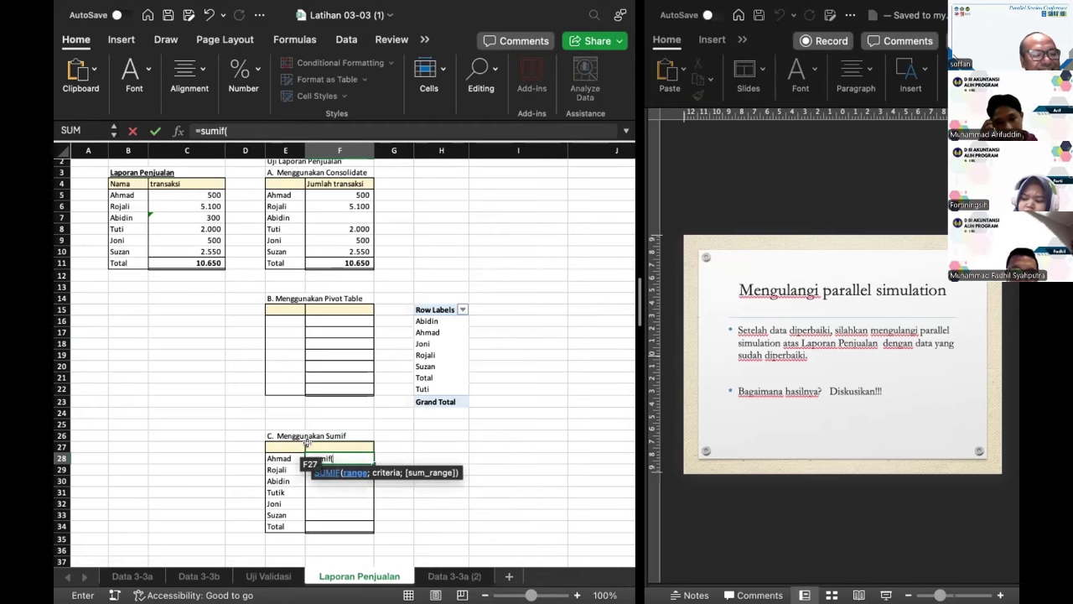
key(BackSpace)
key(BackSpace)
key(BackSpace)
key(BackSpace)
key(BackSpace)
key(BackSpace)
key(Return)
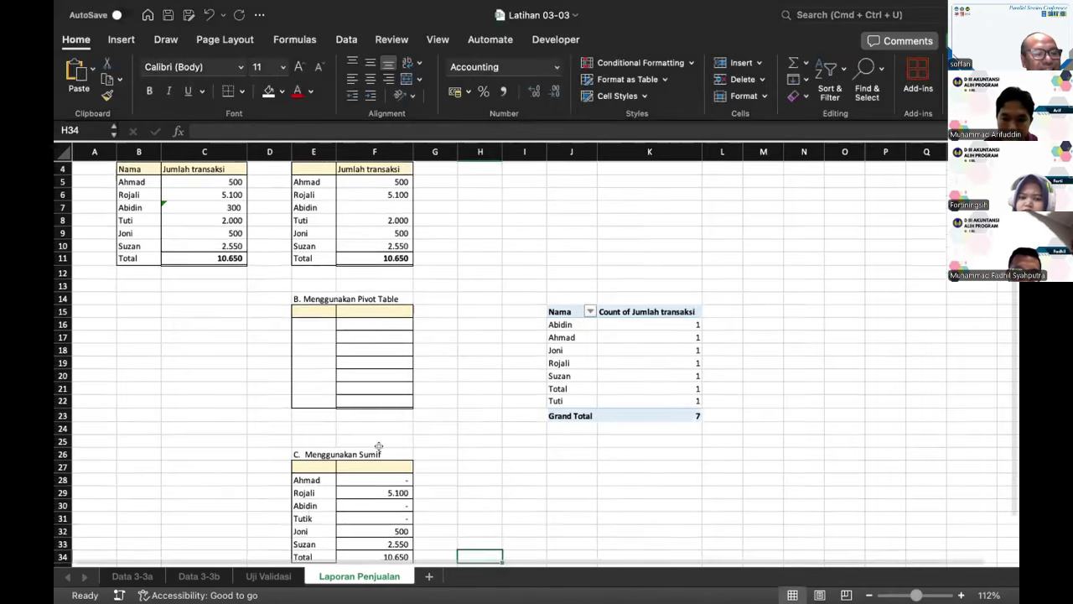
Switch to the original Latihan 03-03 workbook and inspect the SUMIF formula in cell F28.
click(380, 509)
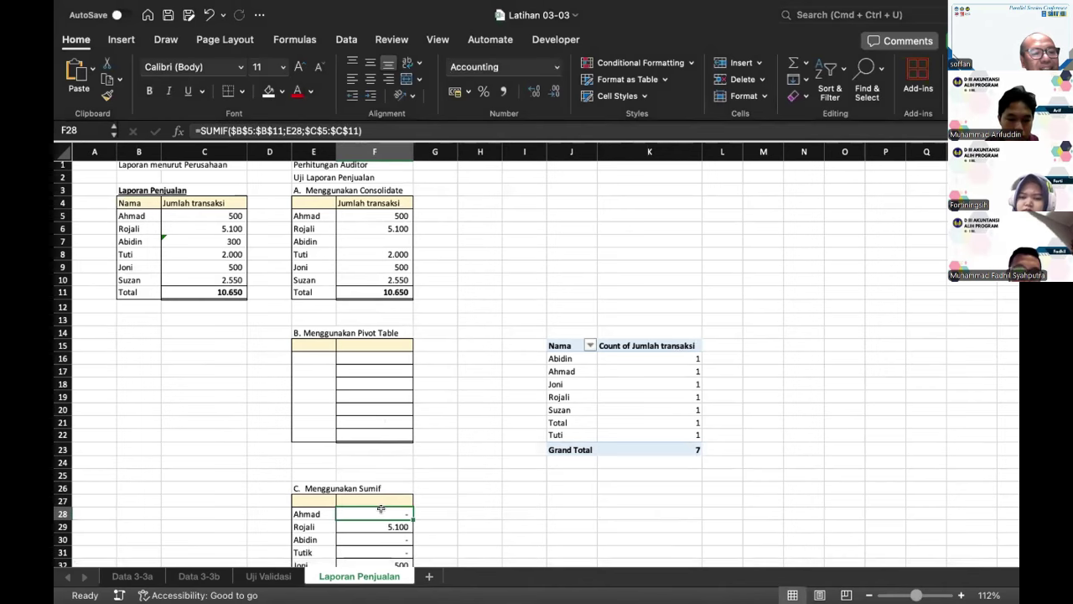
double_click(384, 512)
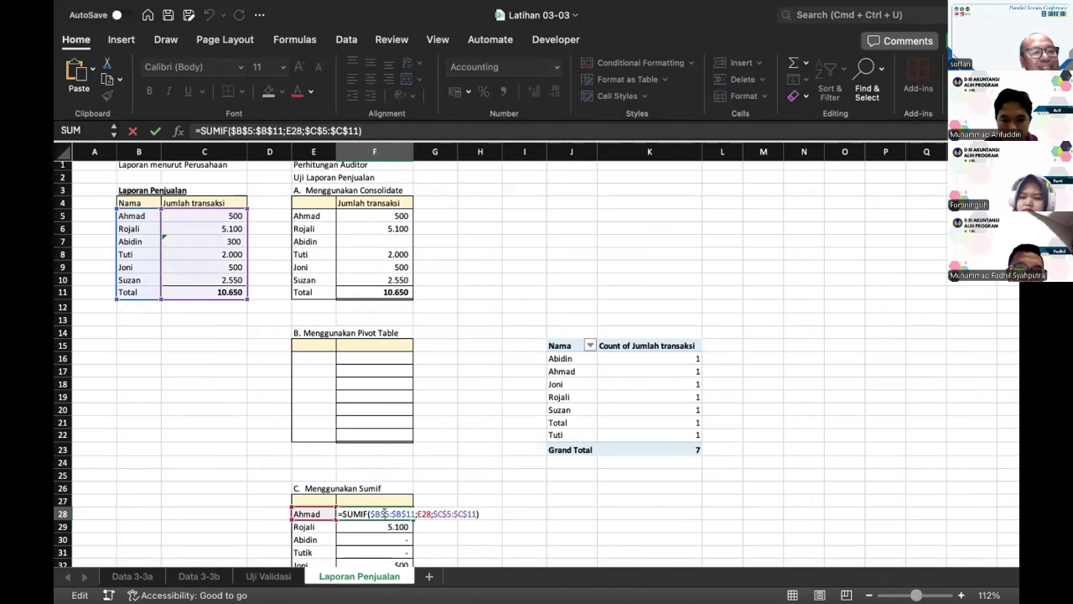
key(Return)
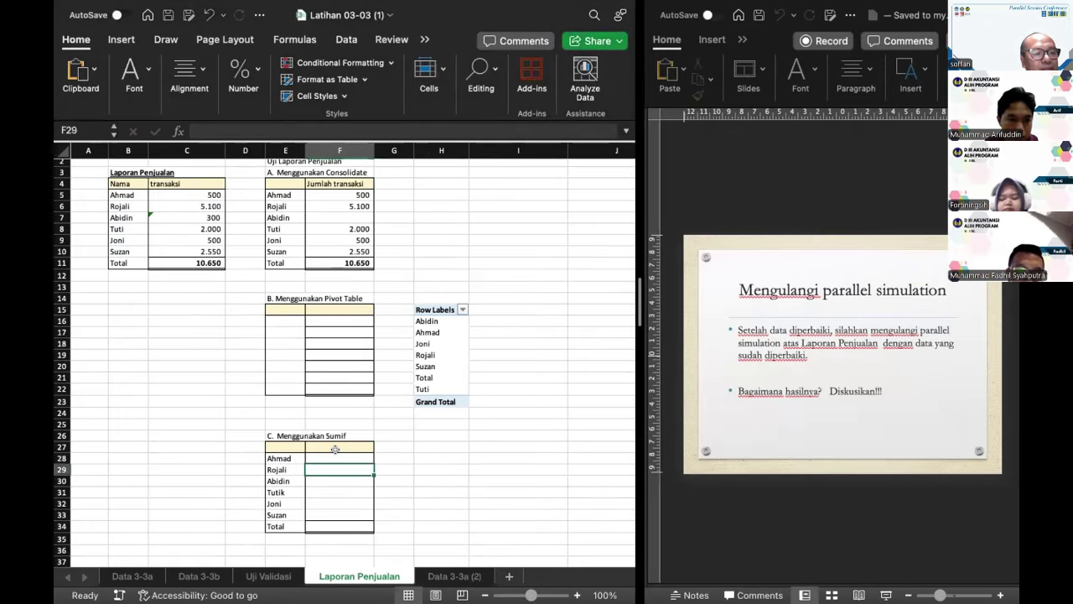
In the Latihan 03-03 (1) workbook, enter a SUMIF in F28 with range B5:B11, criterion E28 and sum range C5:C11.
click(339, 453)
key(BackSpace)
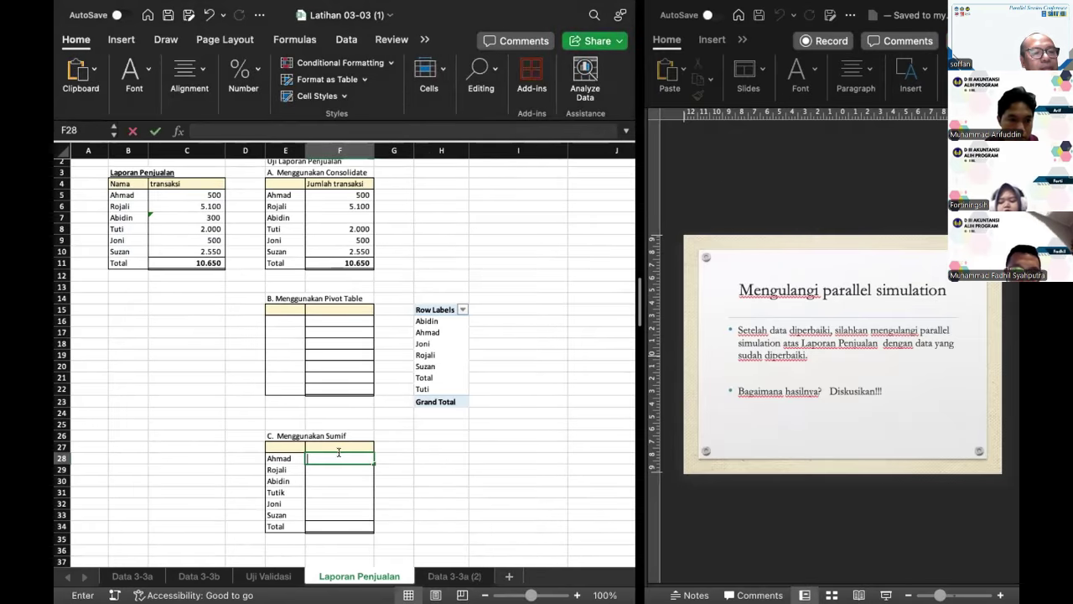
text(=sumif))
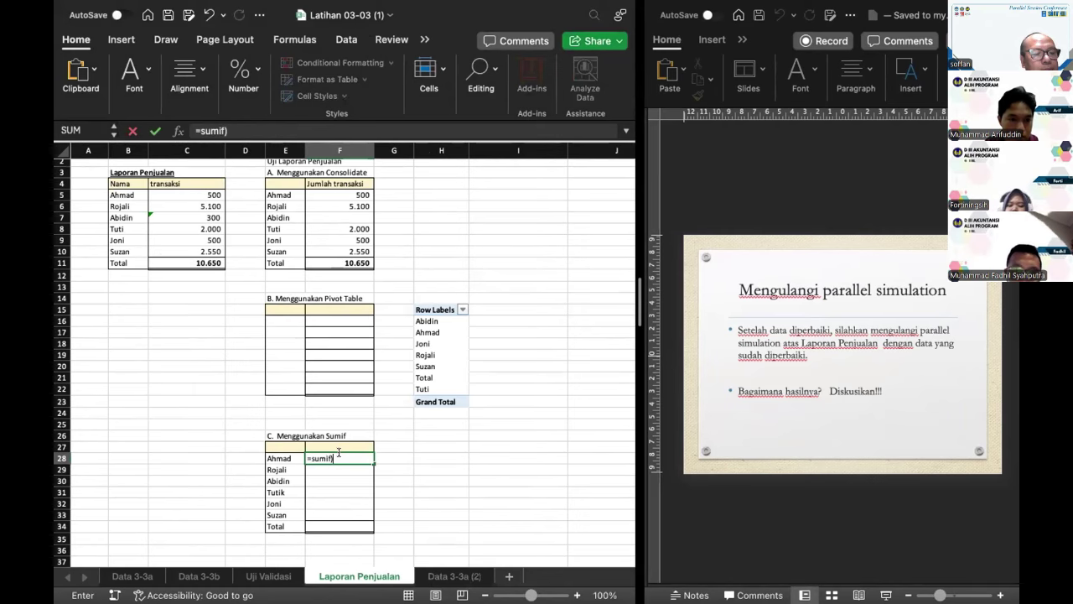
key(BackSpace)
text(()
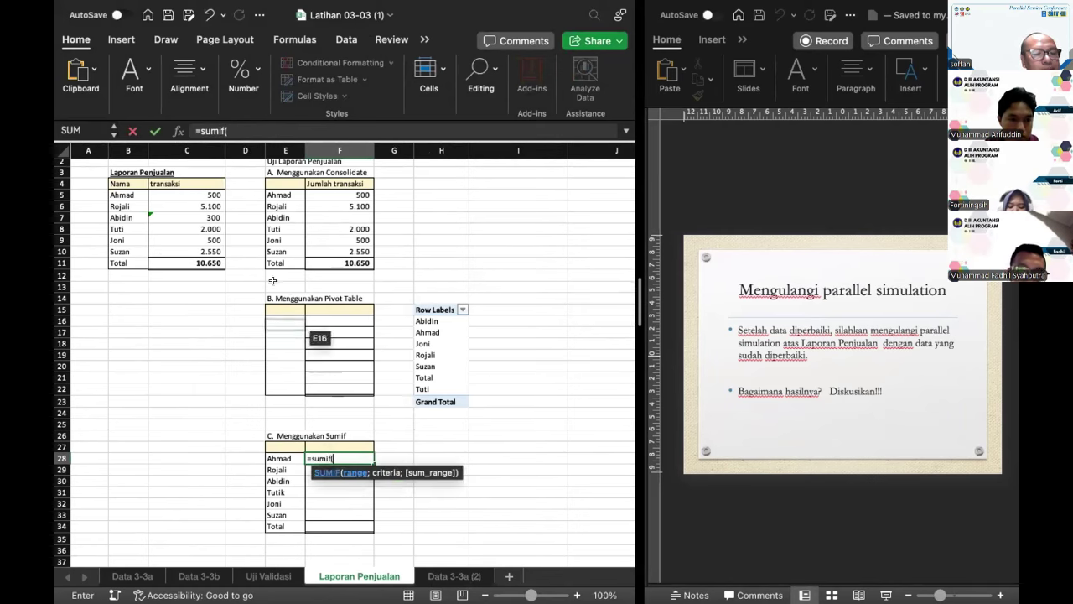
drag(129, 194, 126, 262)
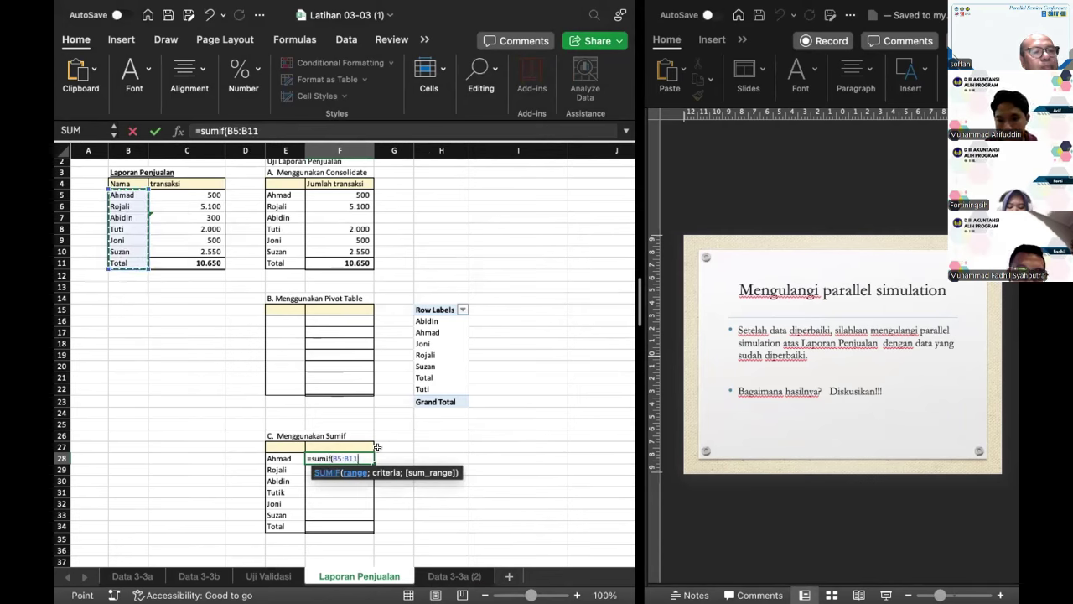
text(;)
click(281, 457)
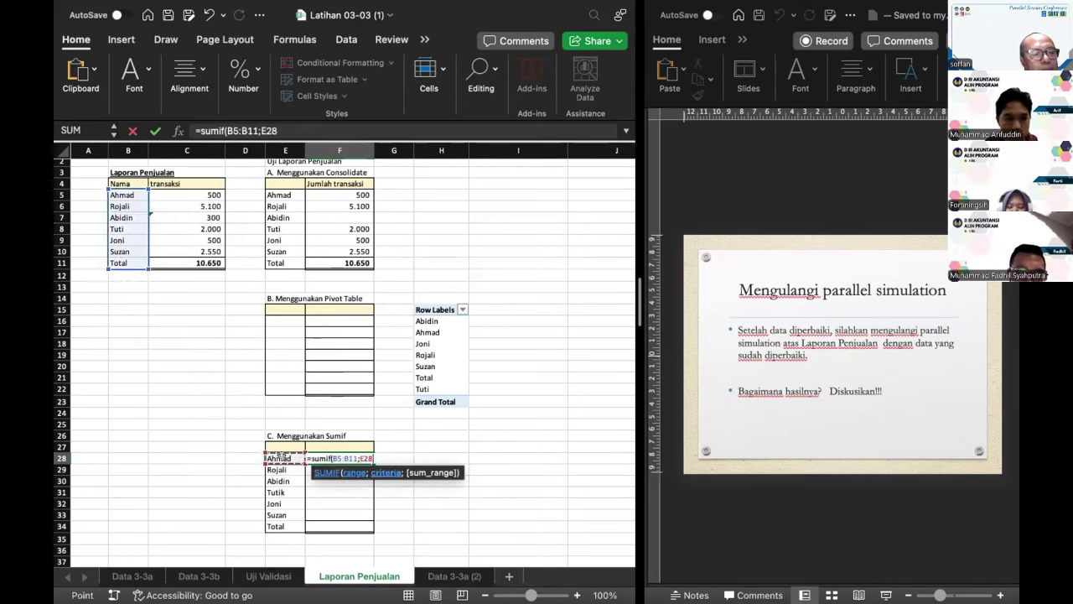
text(;)
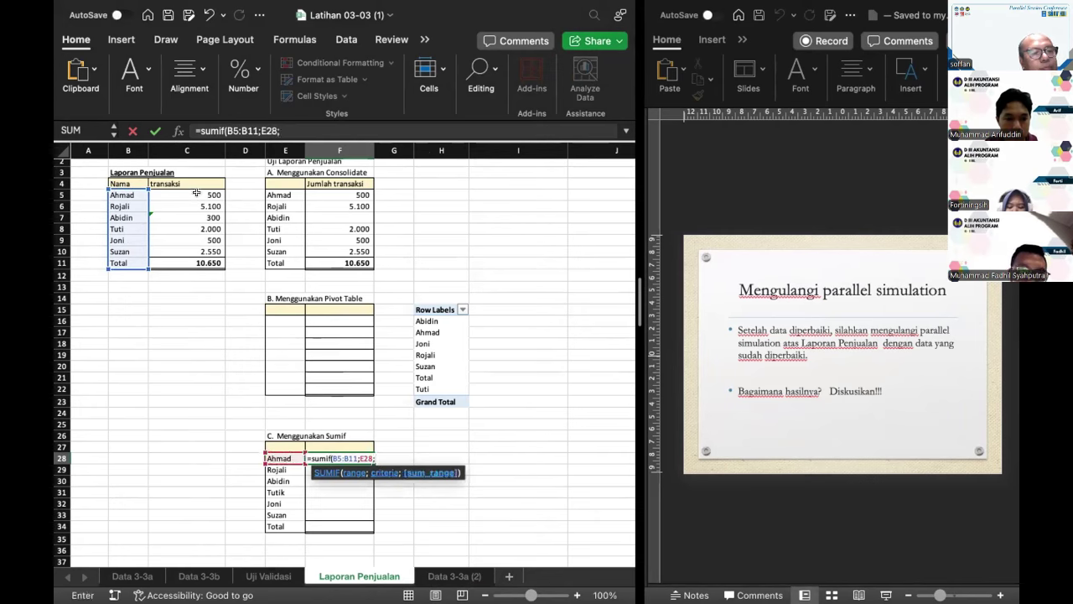
drag(196, 195, 194, 265)
key(Return)
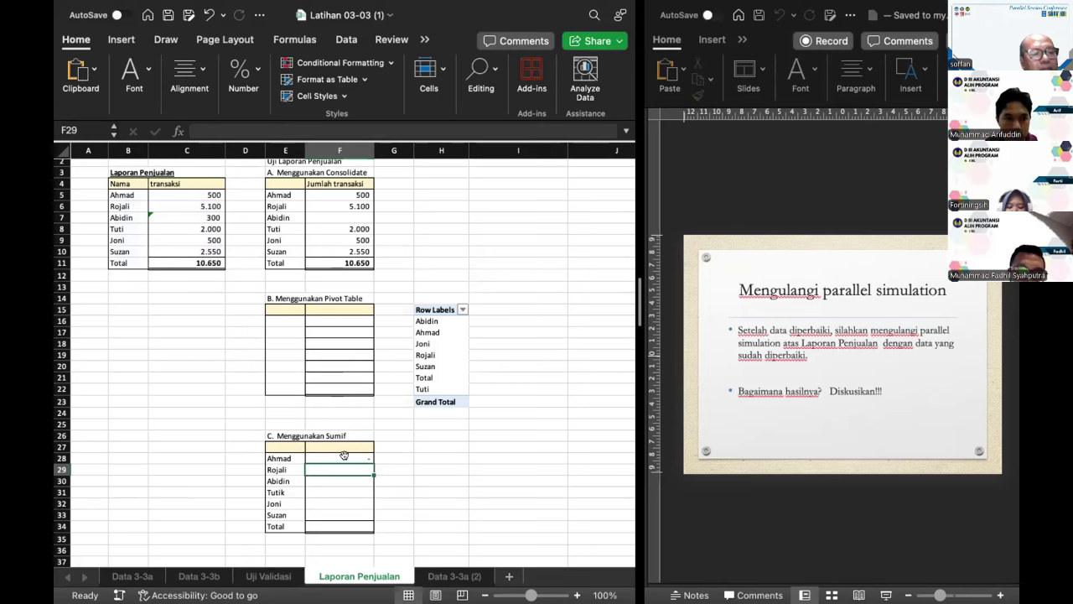
Make the ranges in F28's SUMIF formula absolute, as $B$5:$B$11 and $C$5:$C$11.
double_click(344, 455)
text($)
key(Right)
text($B$)
key(Right)
text($)
key(Right)
key(Right)
key(Right)
text($)
key(BackSpace)
text($)
key(Right)
text($B$)
key(Right)
text($)
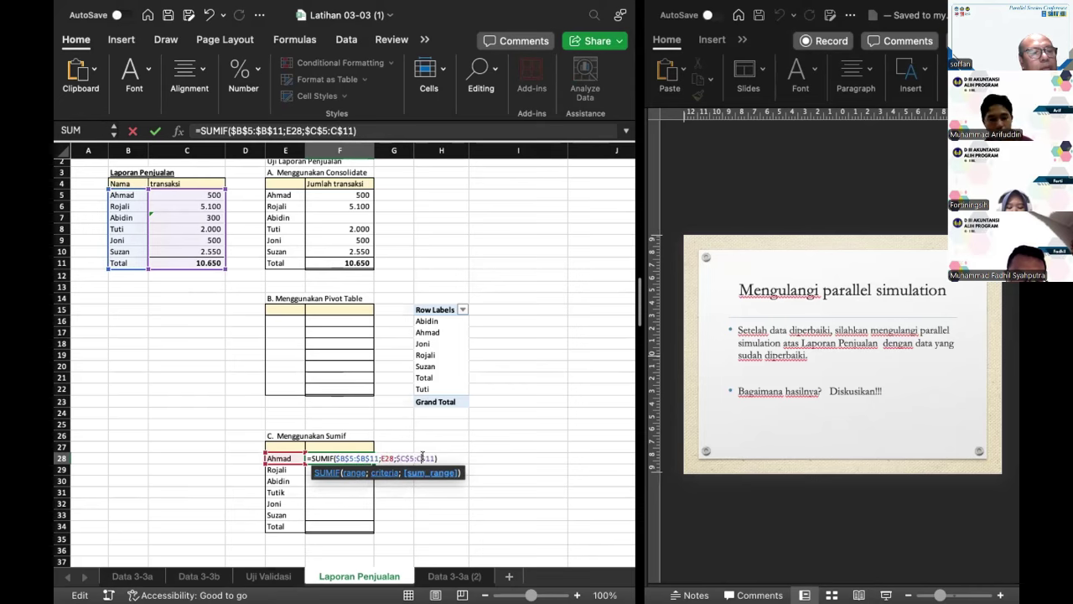
Confirm the SUMIF formula in F28 and fill it down through F34.
click(371, 461)
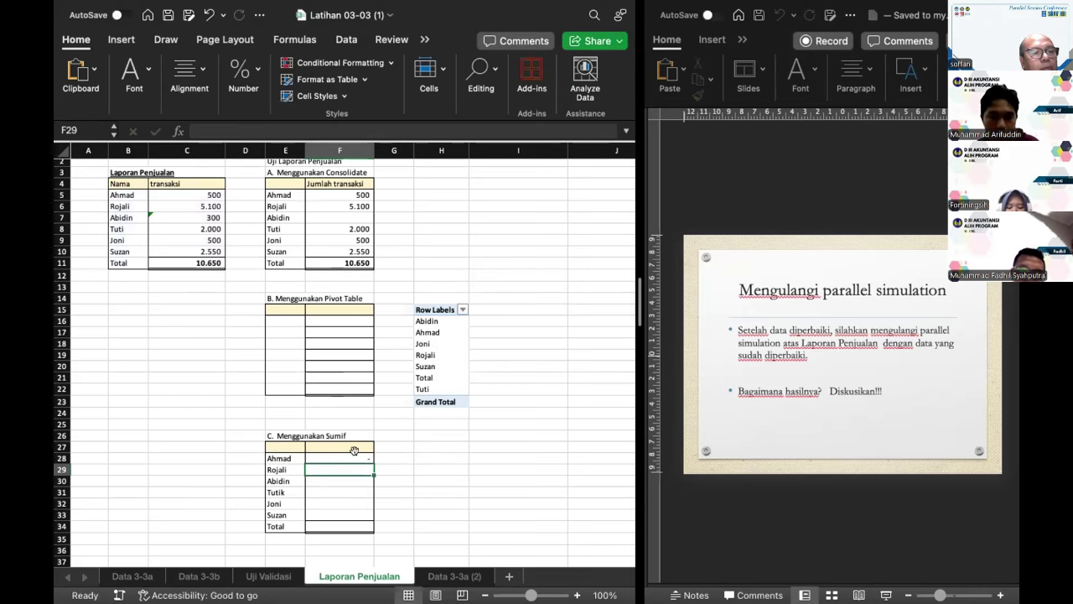
double_click(373, 462)
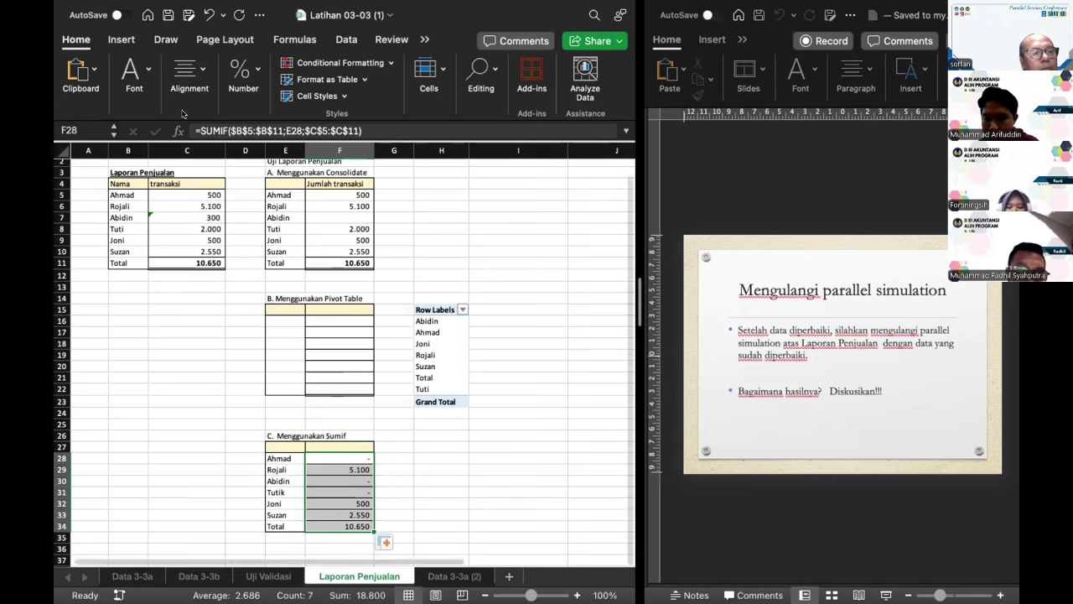
Inspect the transaction cells C5 and C7, C5's number format, and the SUMIF formulas in F28:F31.
click(176, 191)
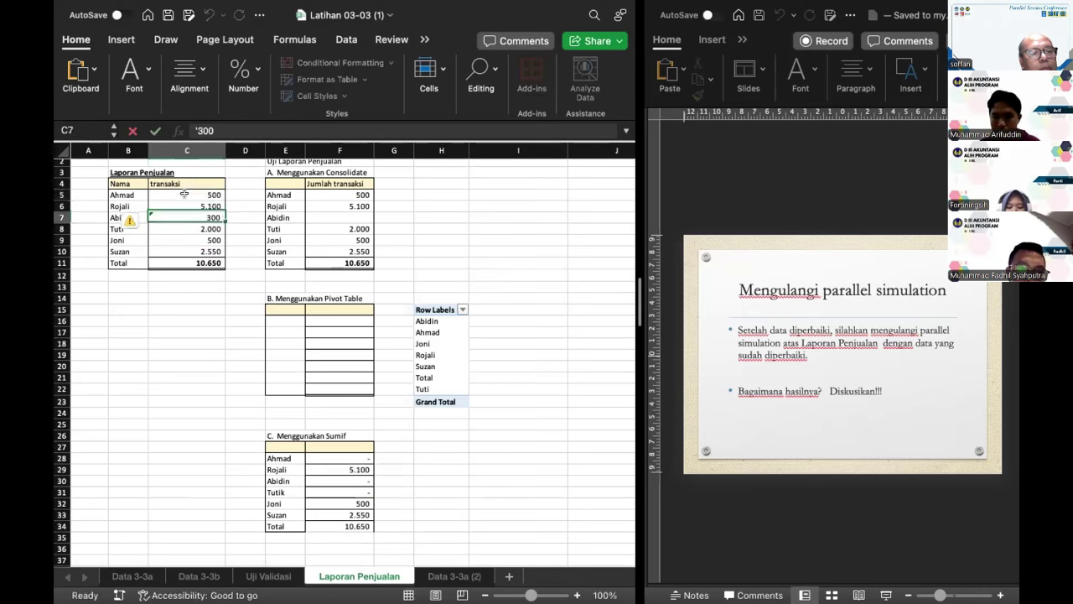
click(243, 75)
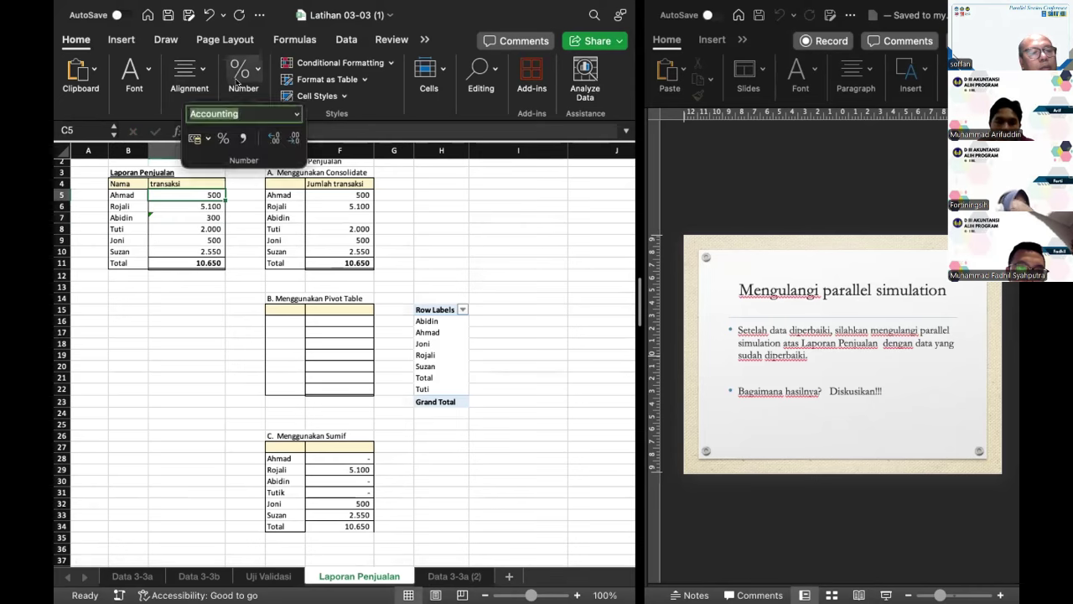
click(275, 336)
click(359, 458)
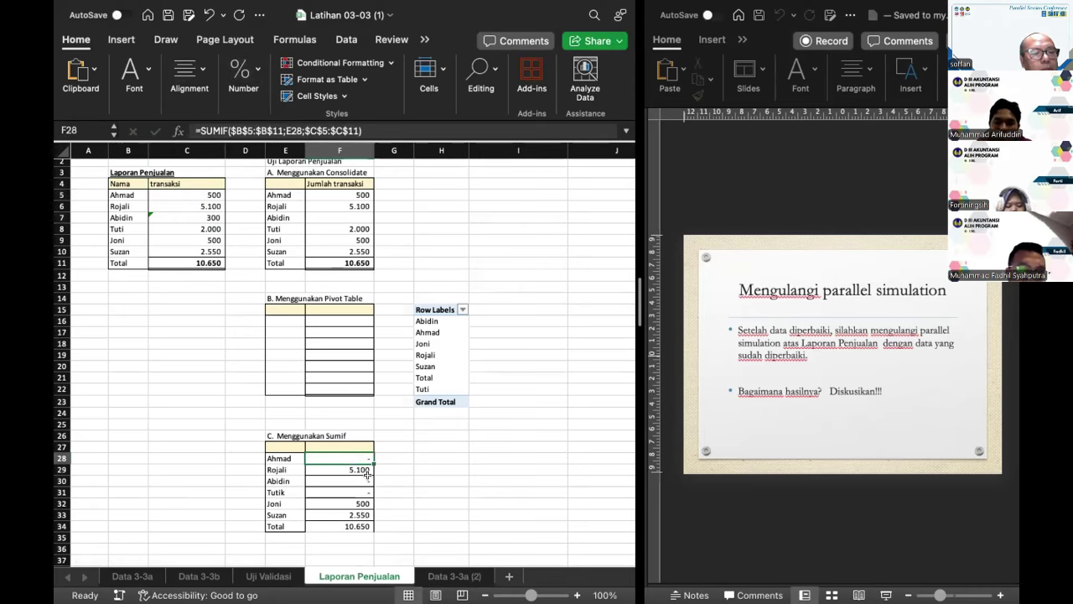
key(Down)
key(Down)
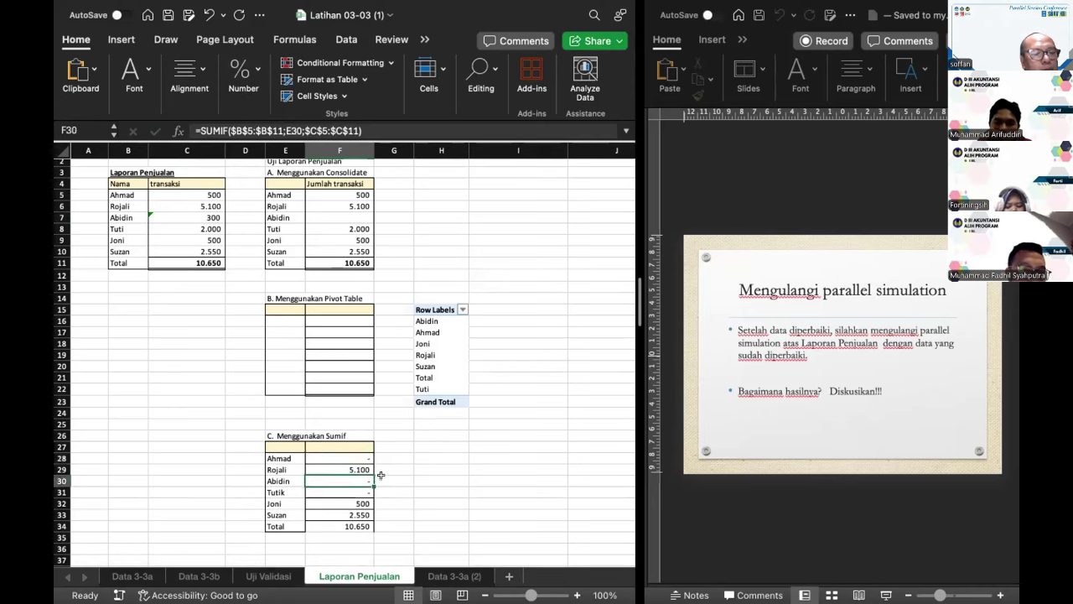
double_click(357, 490)
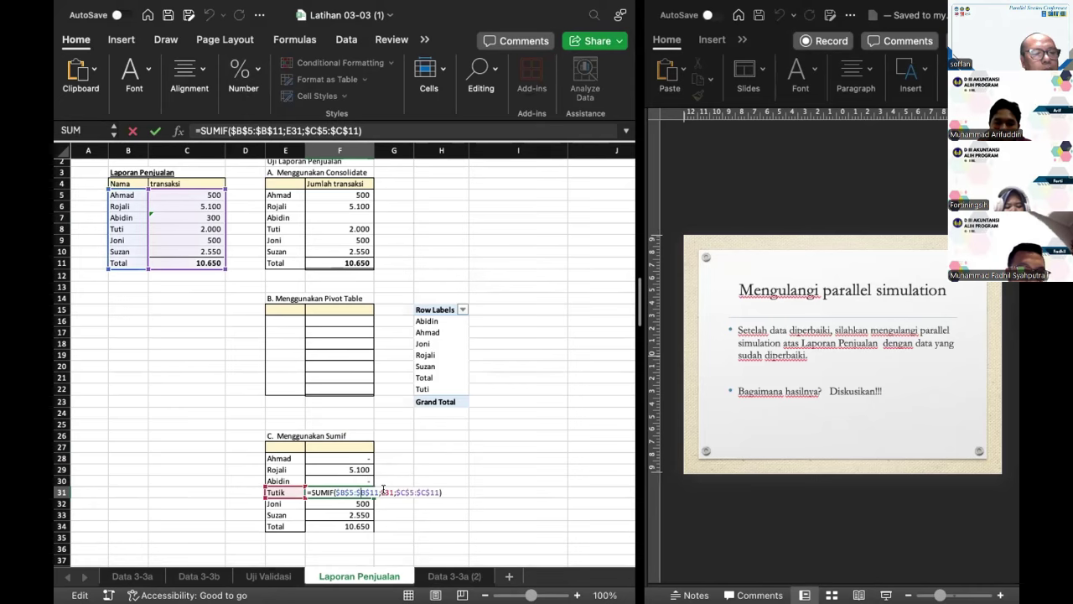
key(Return)
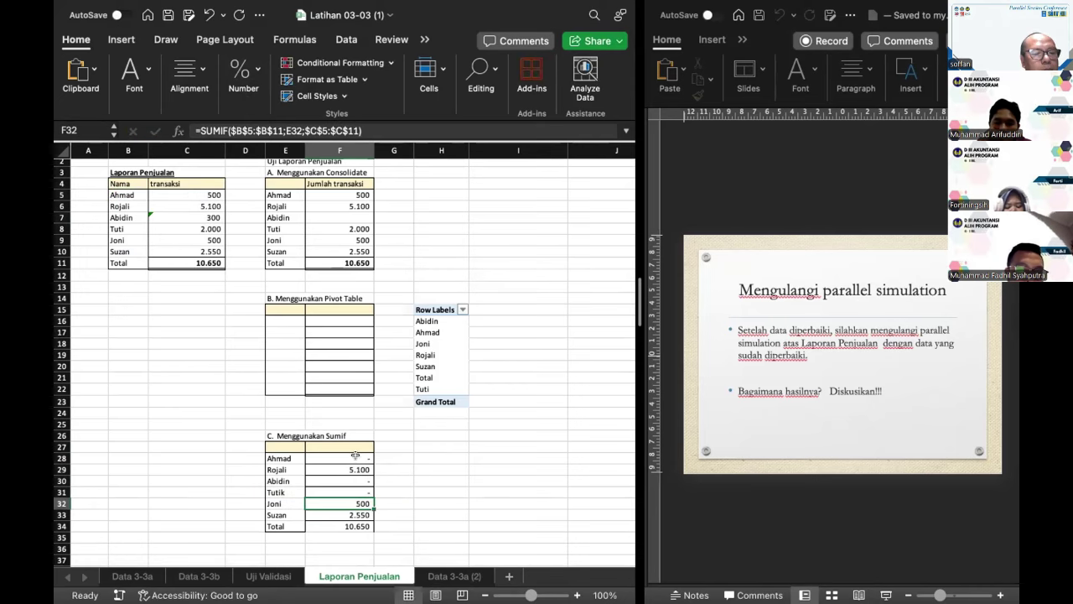
click(355, 455)
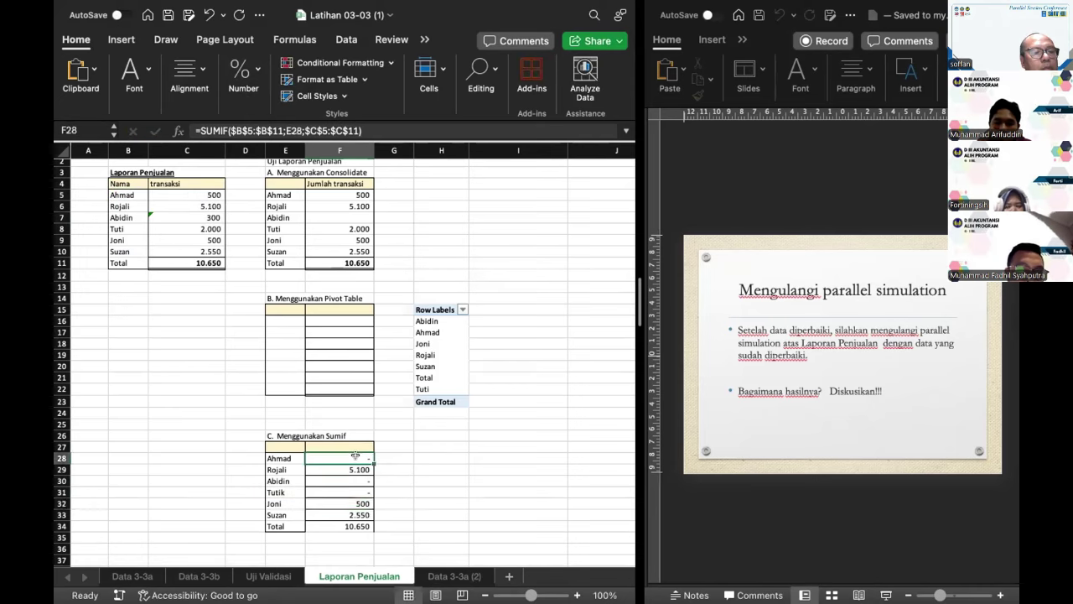
Remove the trailing space from the name in B5 so it matches the SUMIF criterion in E28.
double_click(137, 194)
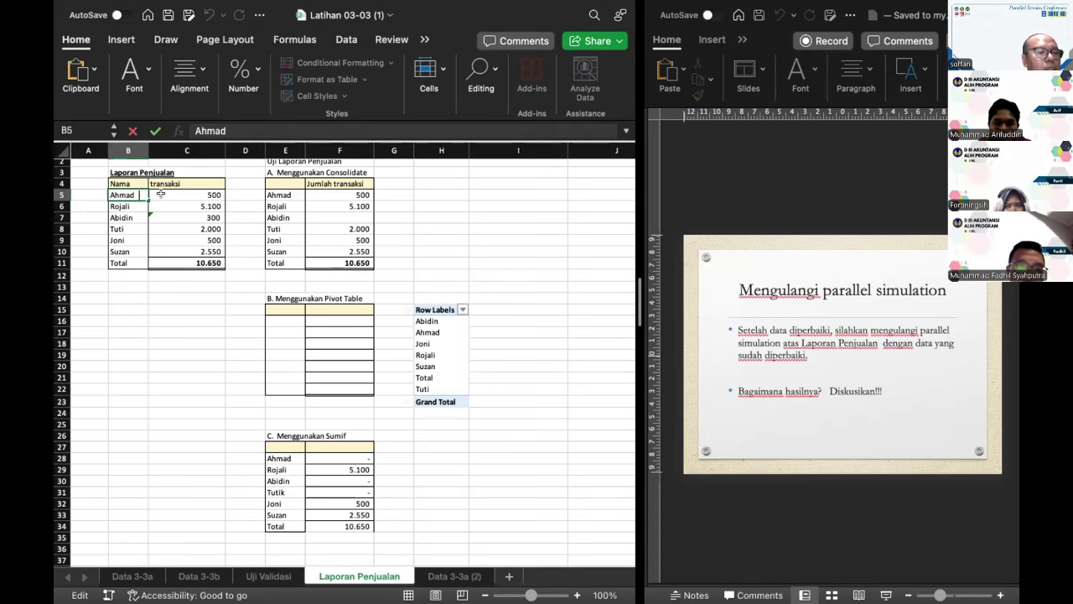
click(124, 301)
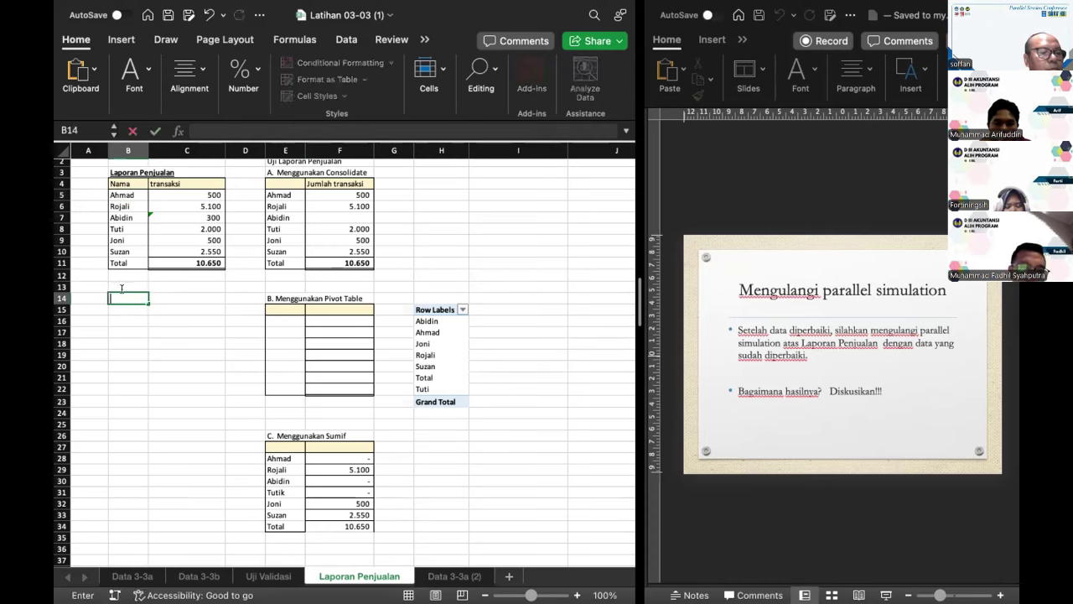
double_click(136, 194)
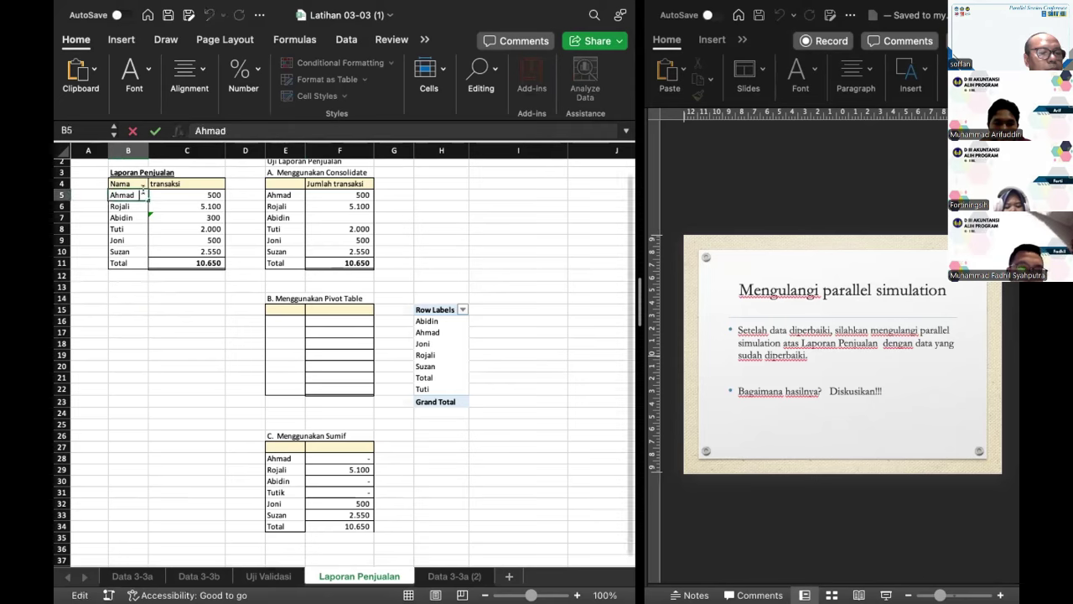
key(Return)
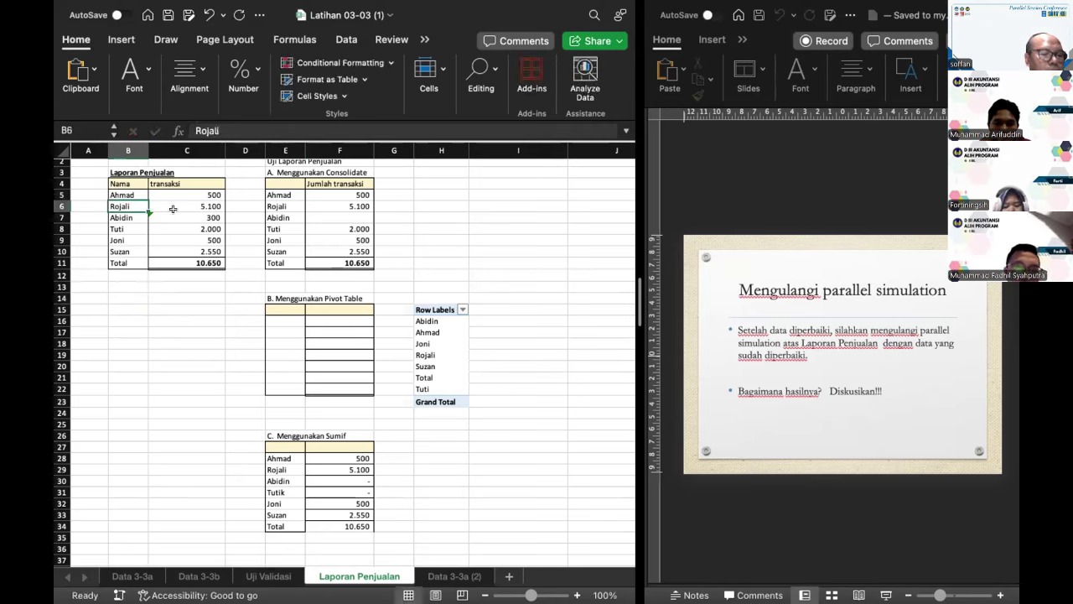
click(332, 453)
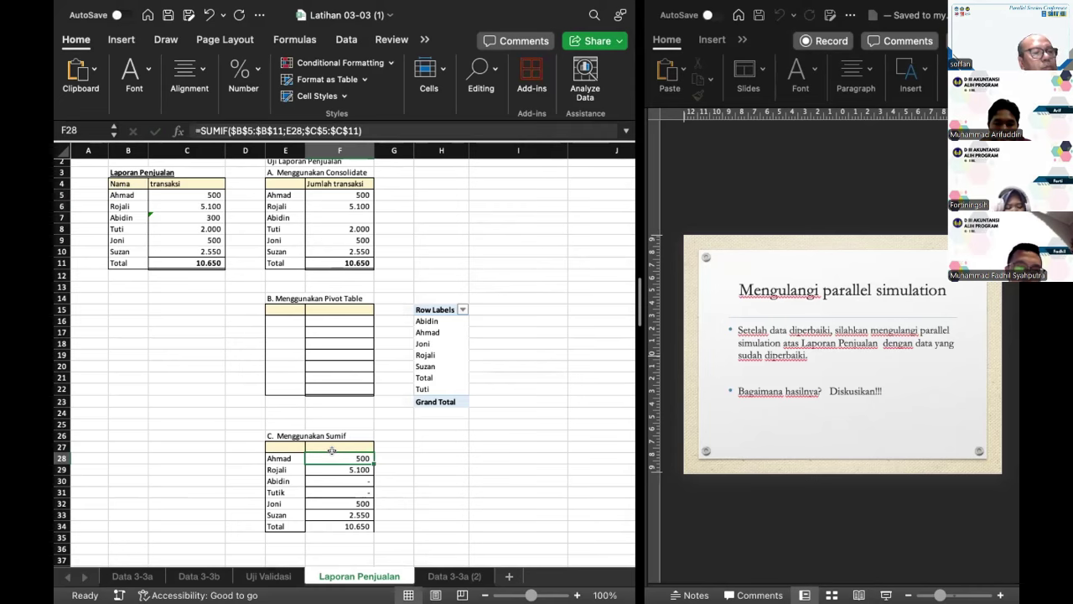
Remove the leading apostrophe from the 300 in C7 so it is stored as a number.
click(341, 476)
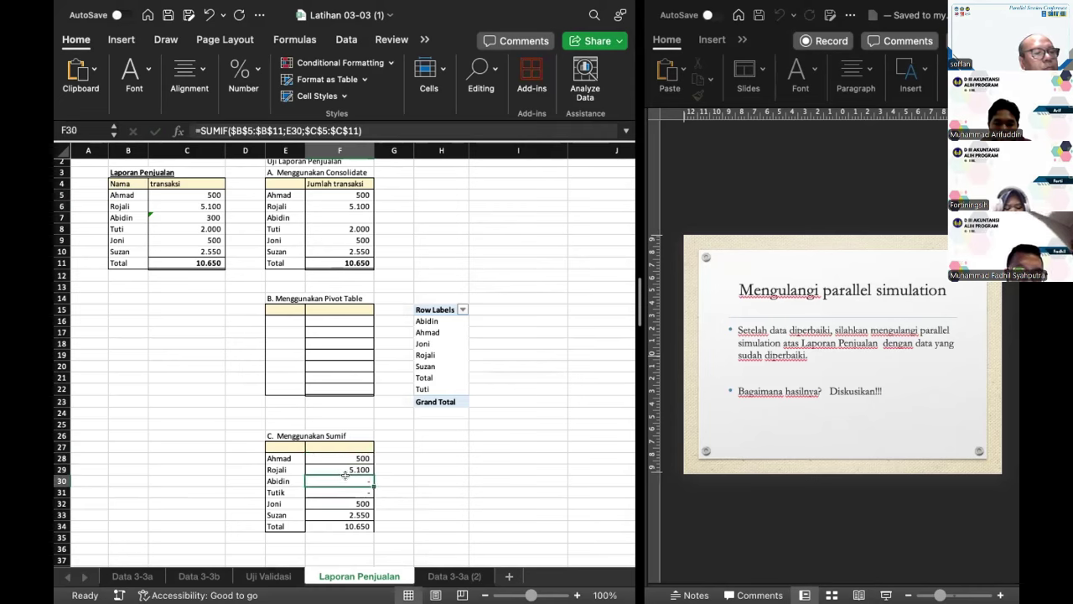
double_click(190, 216)
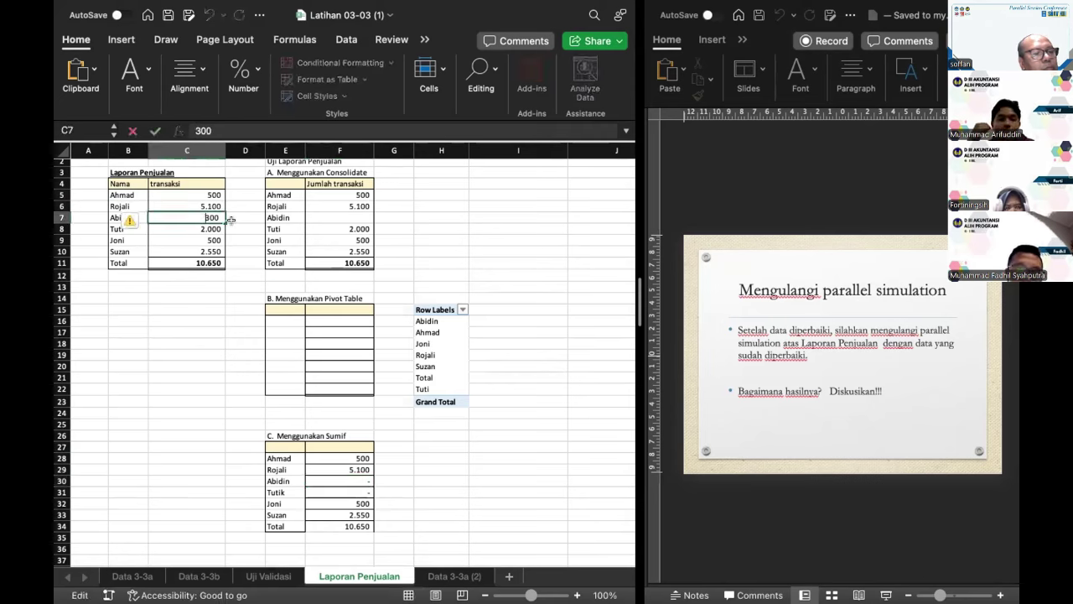
key(Return)
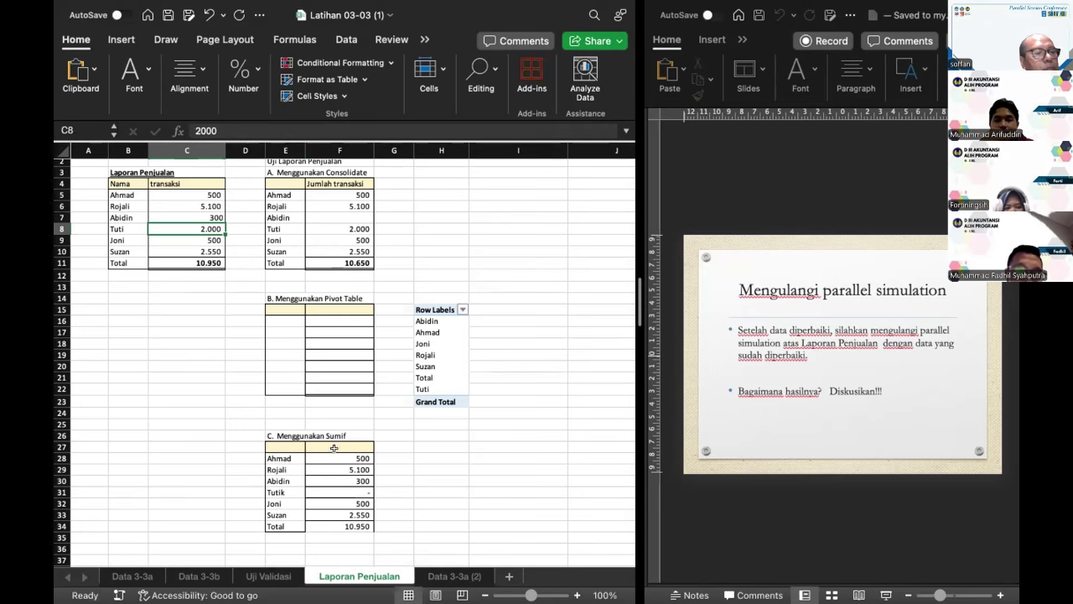
Correct the spelling of the name in E31 to match the company report's name in B8.
click(347, 487)
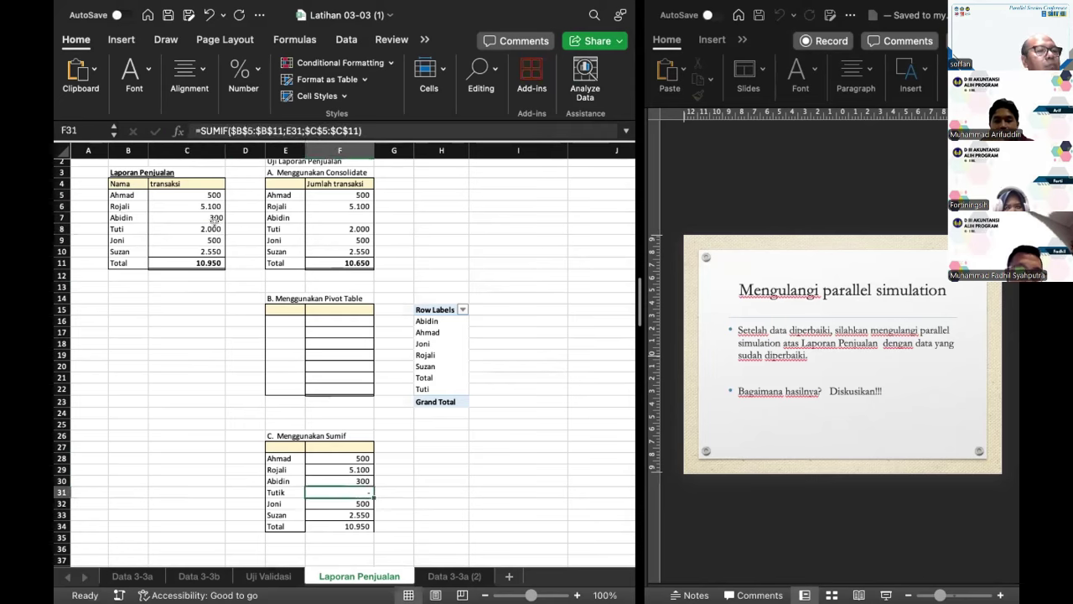
double_click(291, 489)
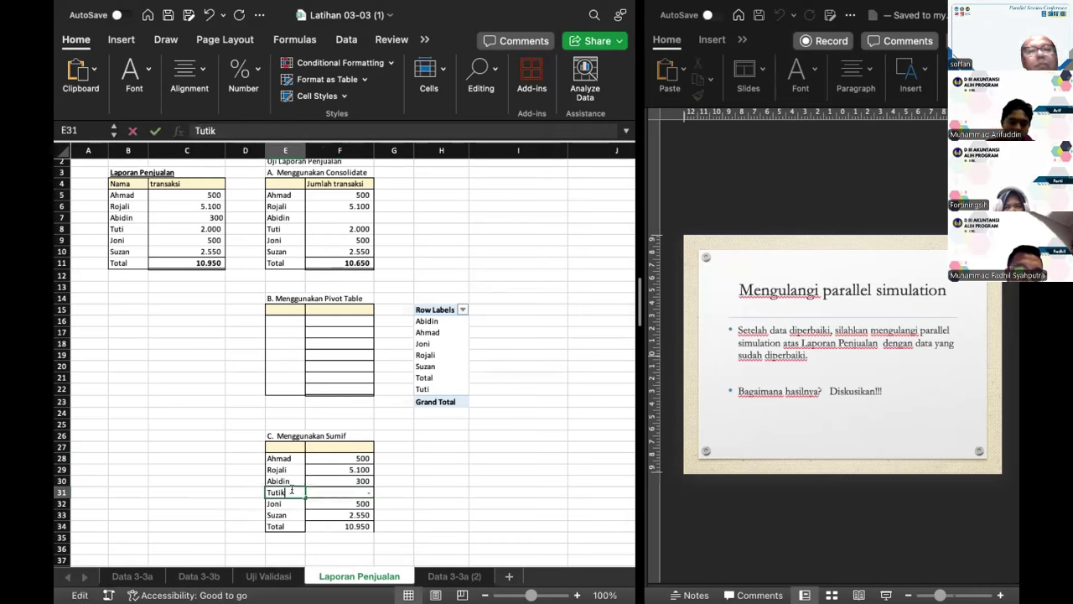
key(Return)
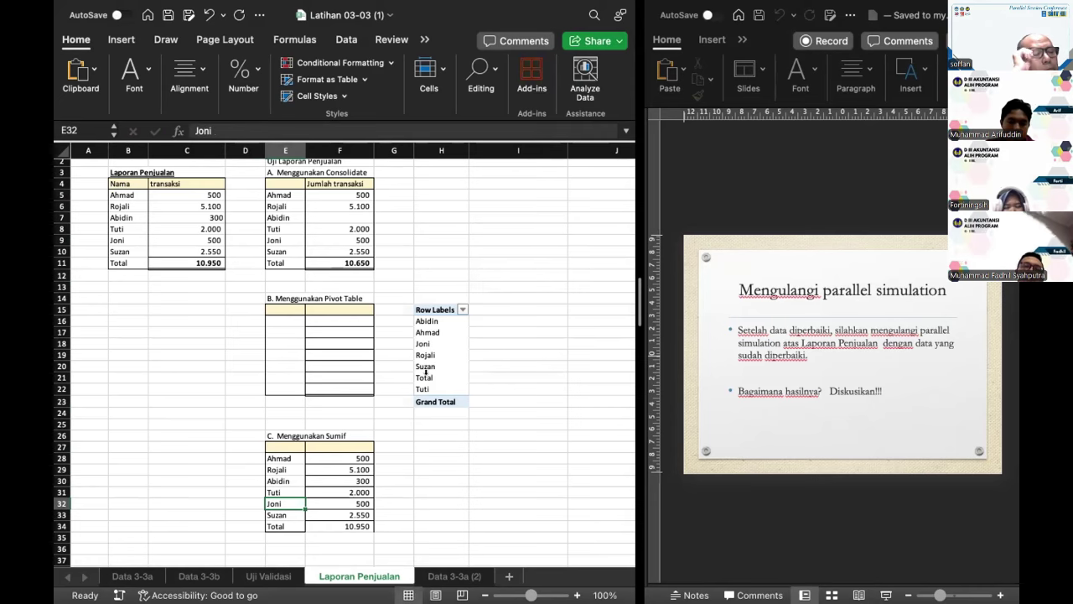
Add the Jumlah transaksi field to the PivotTable's values, keeping Nama as the row field.
click(436, 310)
click(432, 321)
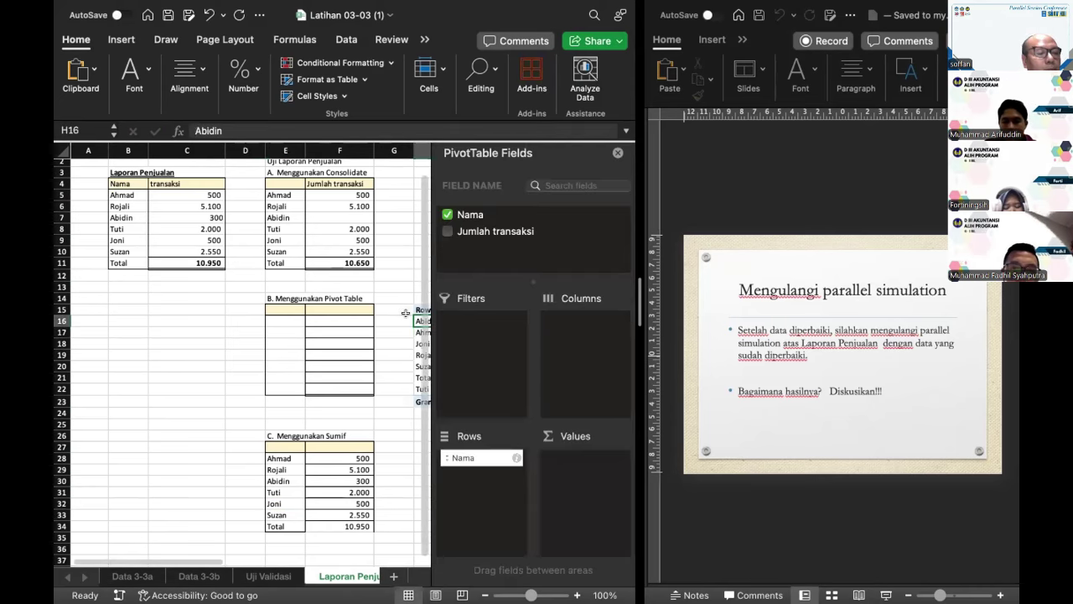
scroll(412, 307, right, 5)
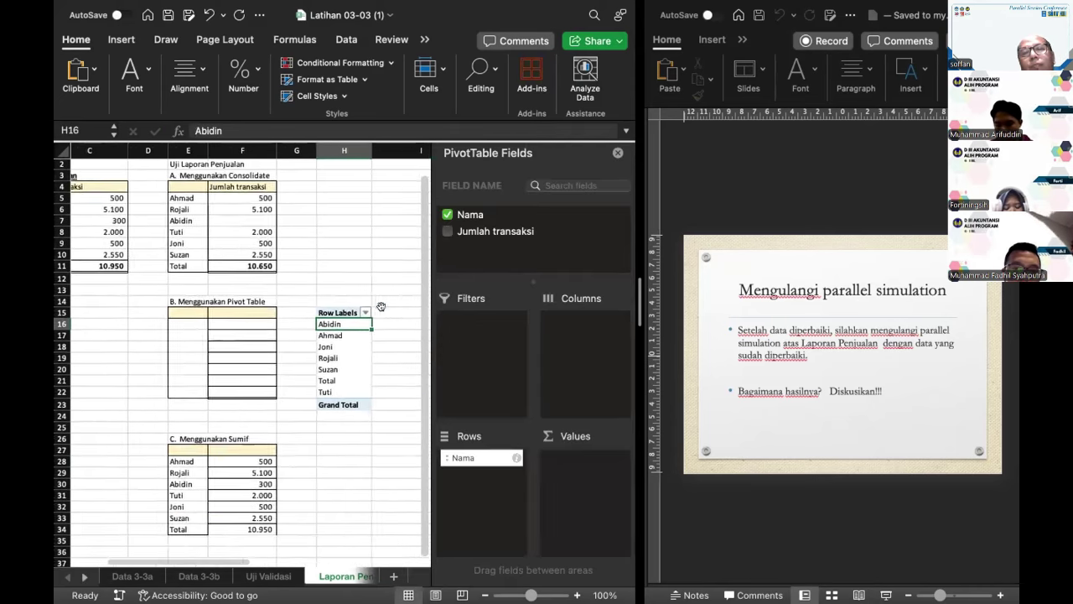
click(317, 314)
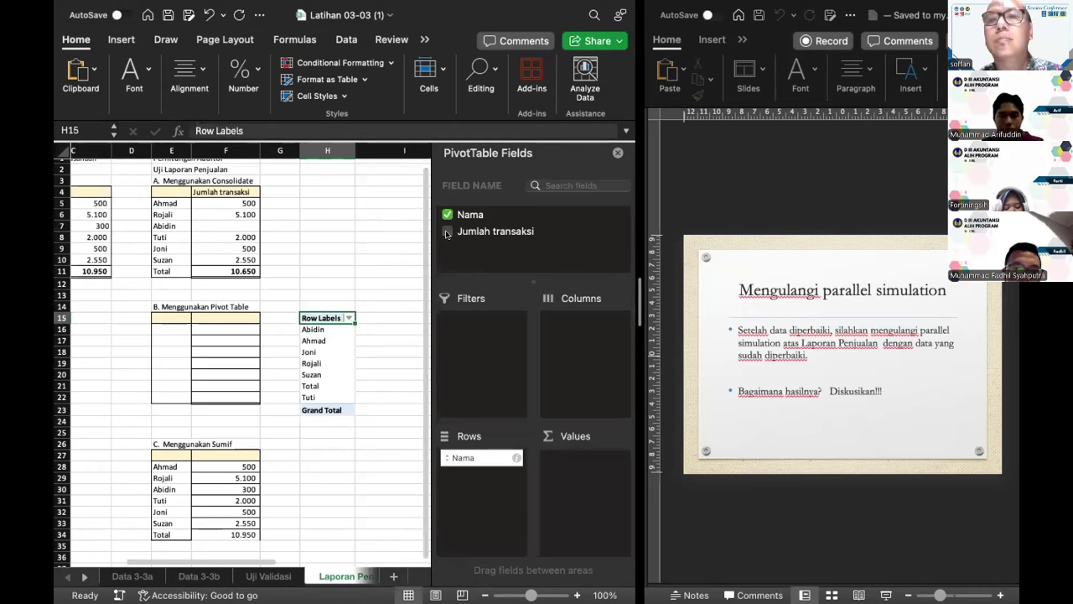
click(447, 232)
drag(469, 457, 588, 459)
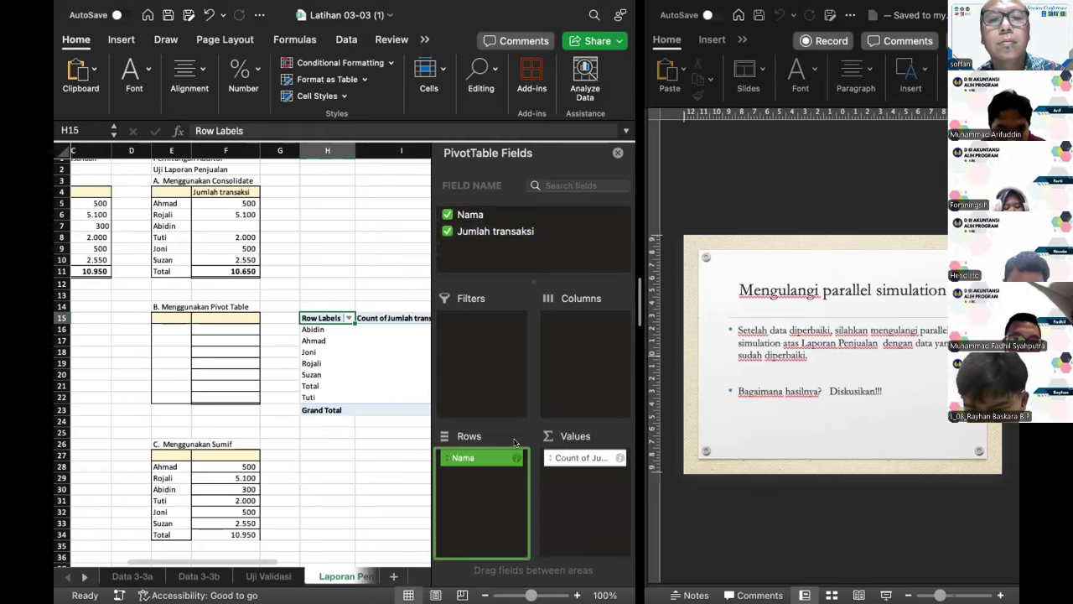
Compare the PivotTable's Jumlah transaksi column with the company report and the Consolidate and SUMIF tables.
scroll(330, 355, right, 3)
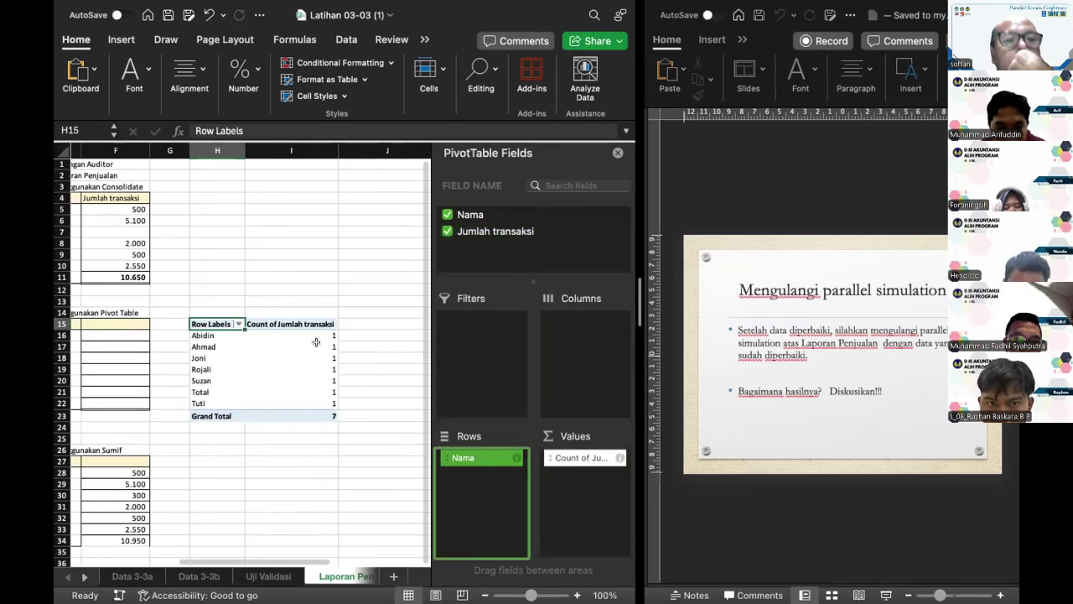
scroll(283, 356, left, 3)
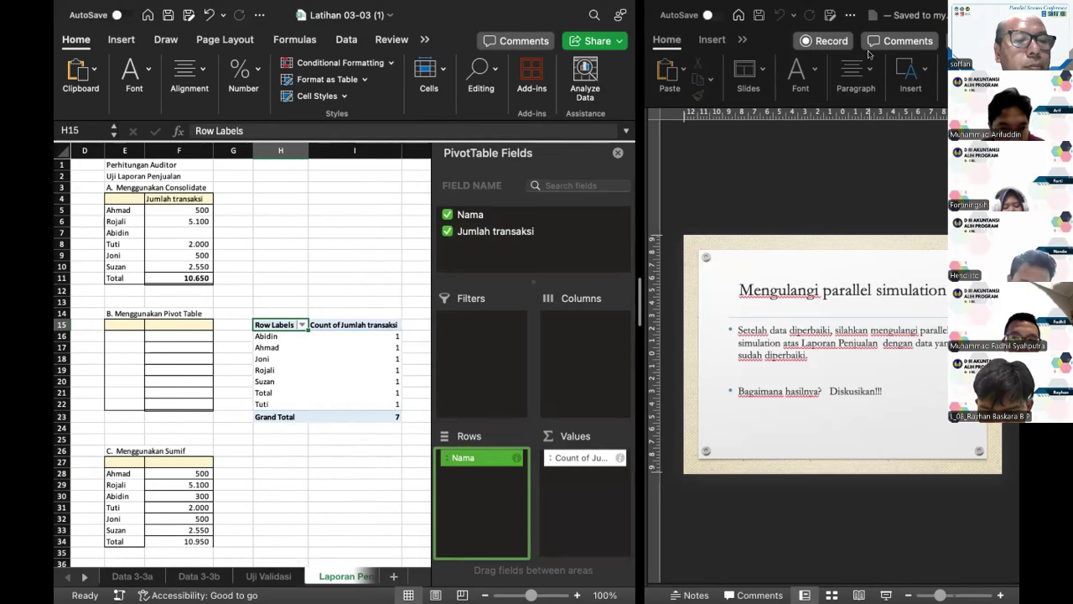
scroll(329, 424, right, 1)
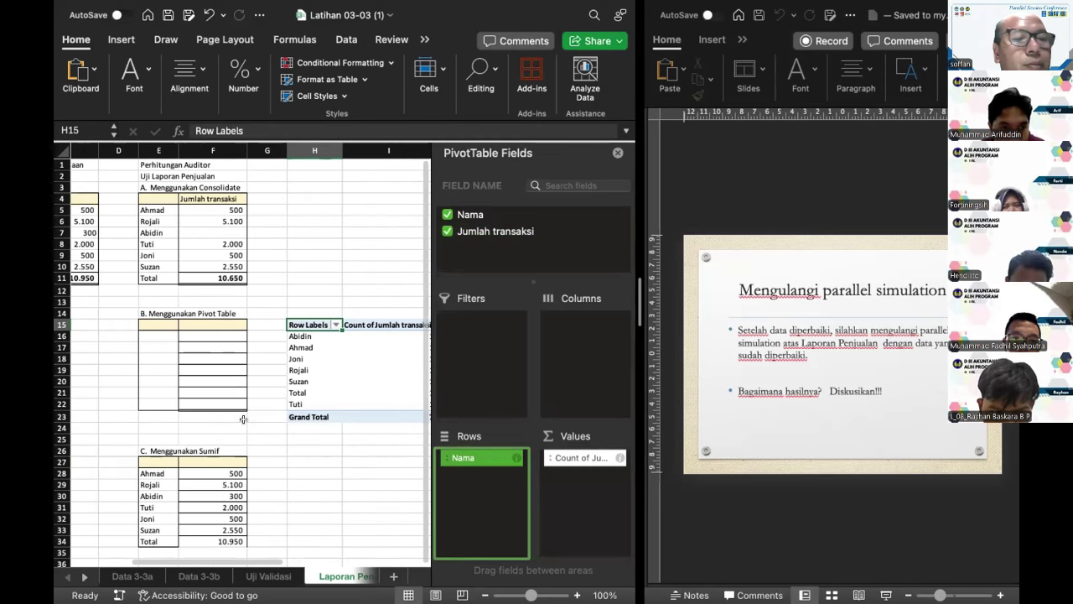
scroll(210, 423, left, 1)
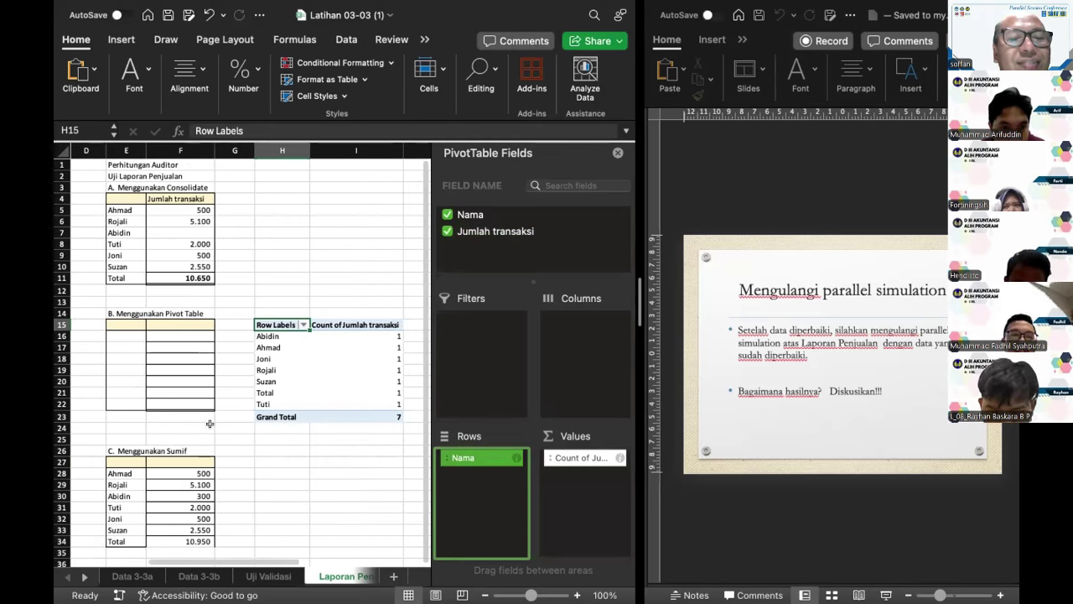
scroll(183, 423, left, 5)
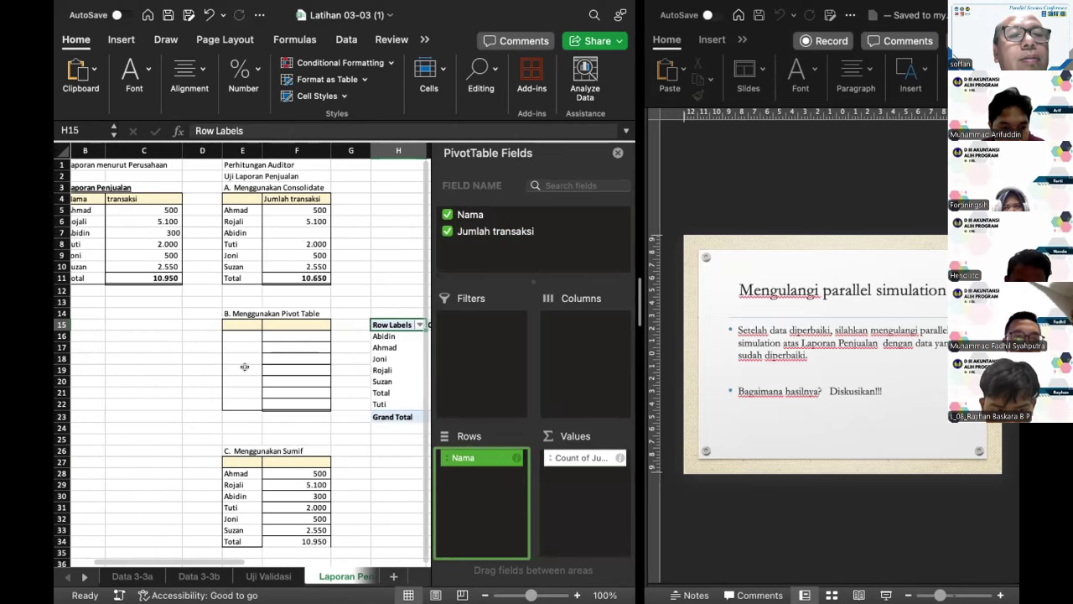
scroll(271, 362, left, 3)
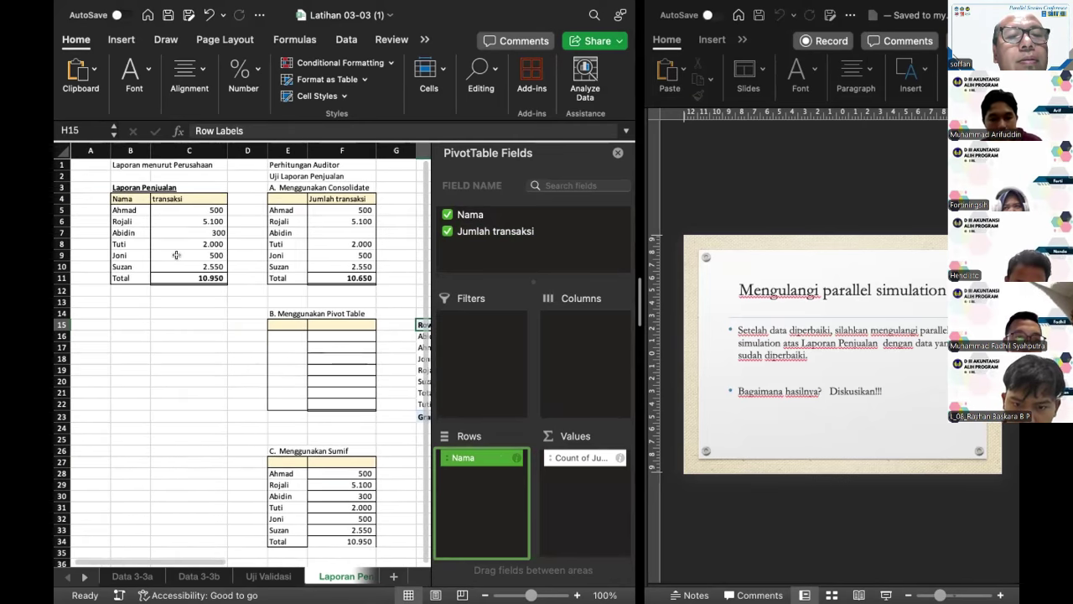
scroll(234, 291, right, 1)
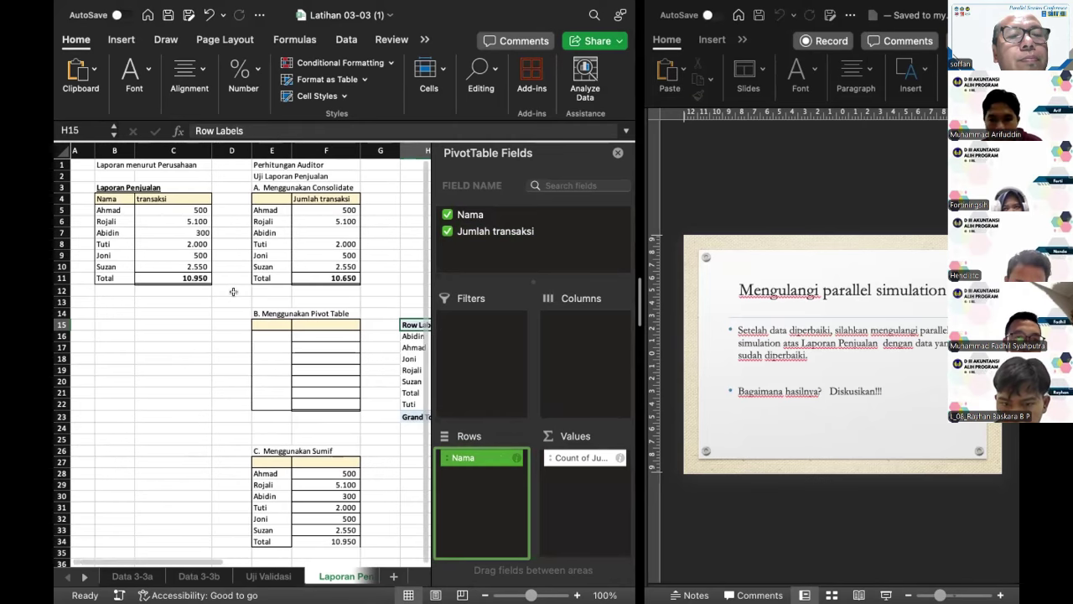
scroll(233, 291, right, 5)
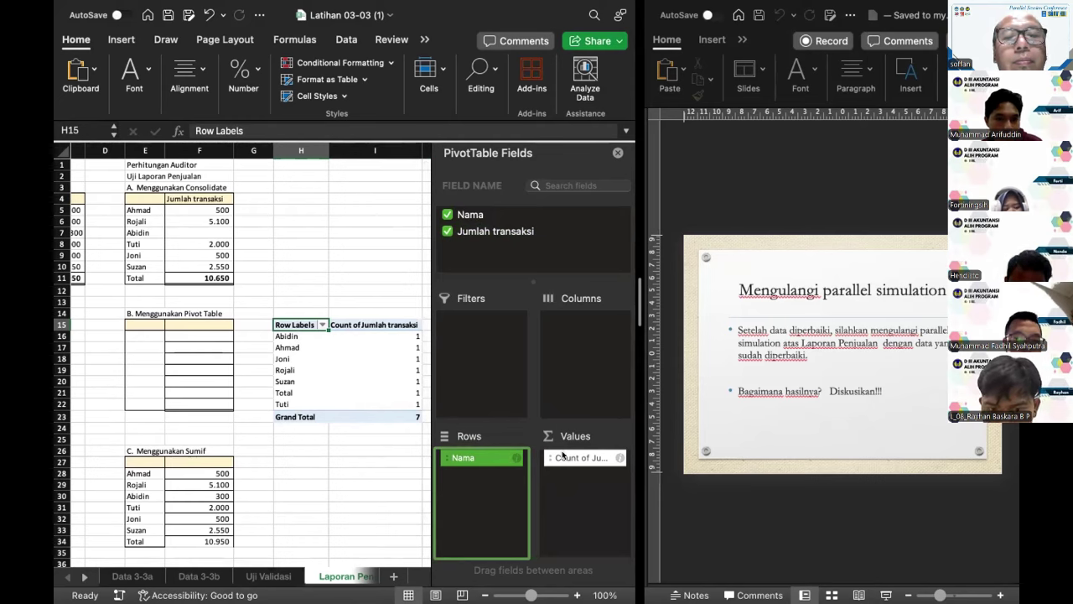
Examine the PivotTable's count column and open the sort and filter options for Row Labels.
click(391, 336)
click(384, 349)
click(366, 369)
click(369, 358)
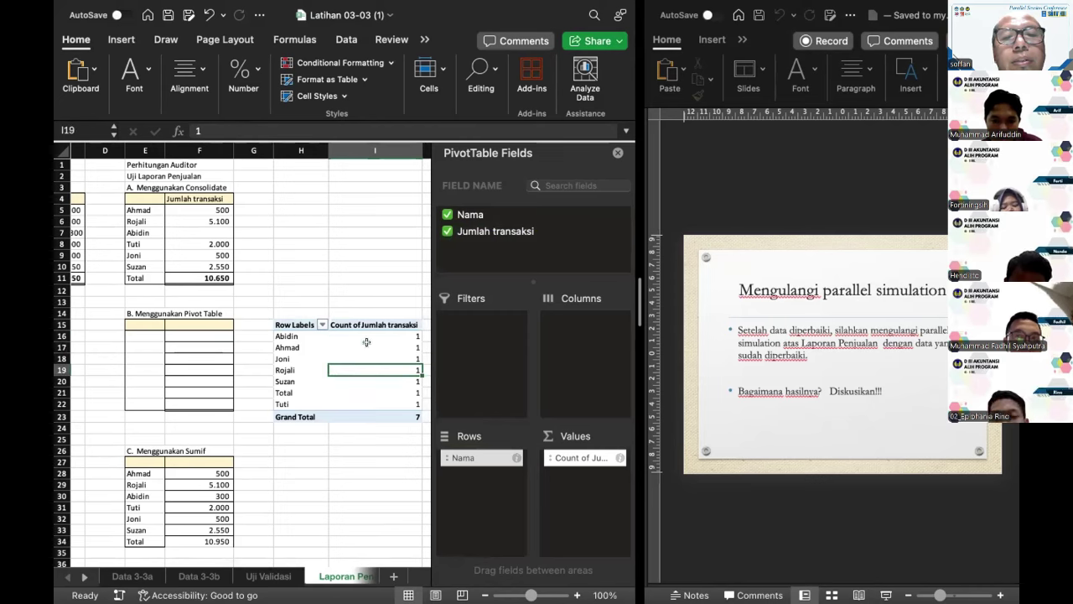
click(367, 342)
click(349, 327)
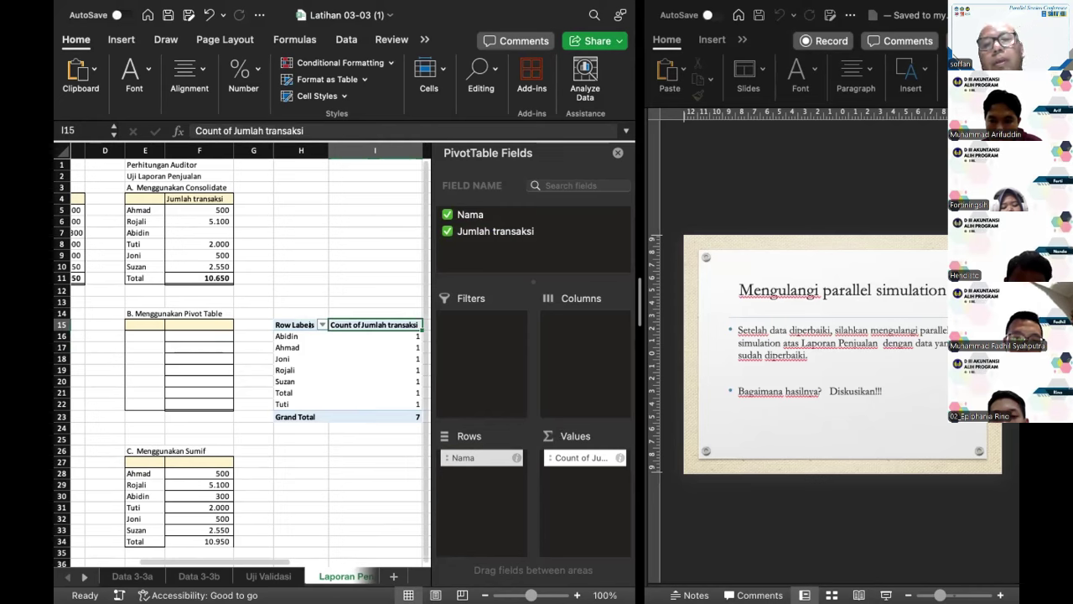
click(321, 325)
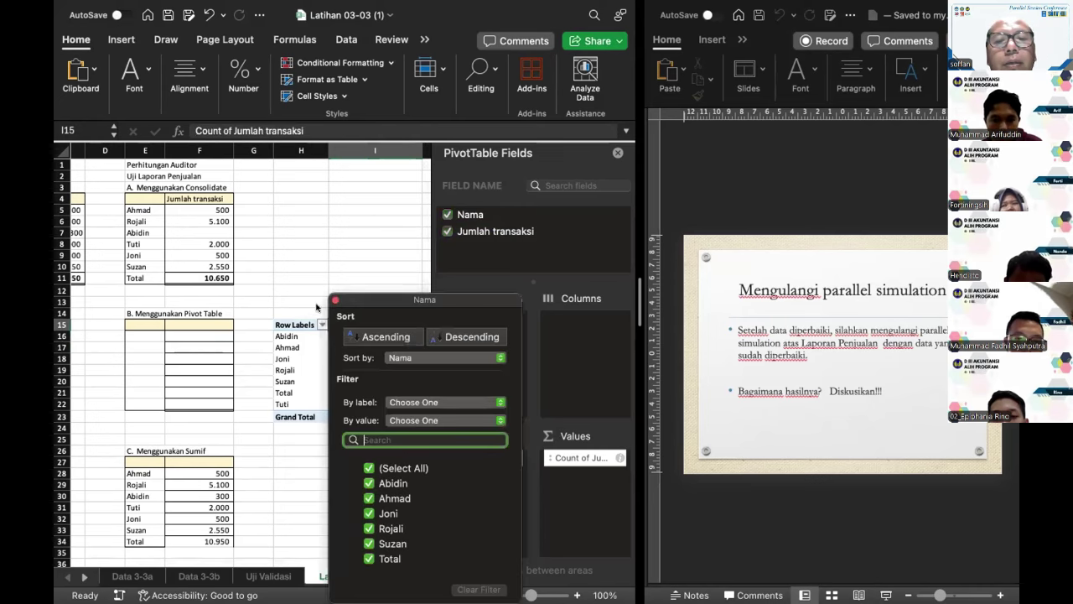
Change the PivotTable's Jumlah transaksi value field to summarize by Sum.
click(333, 302)
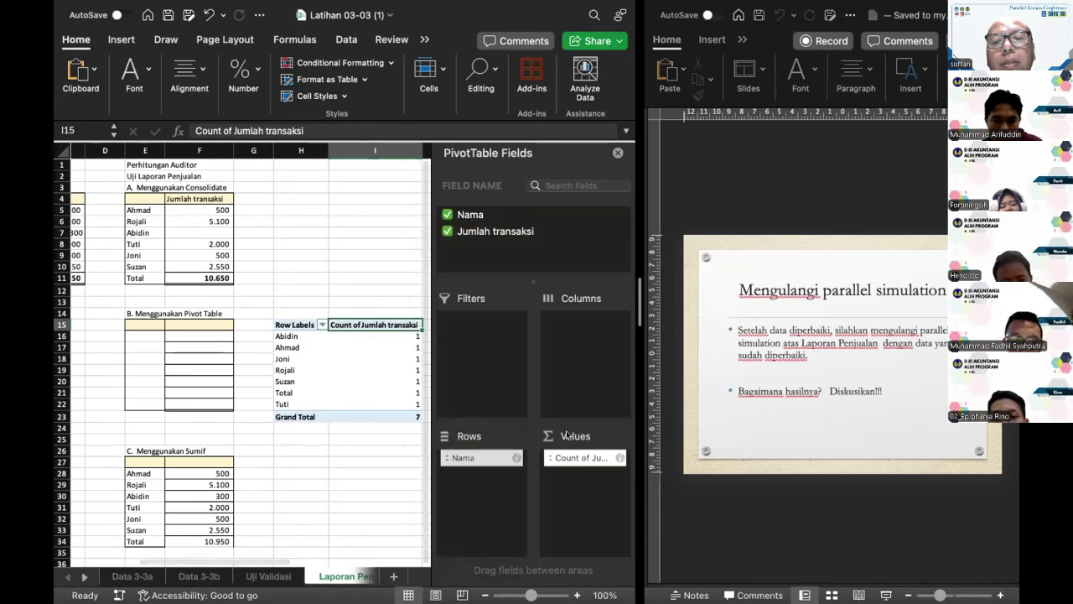
drag(547, 457, 546, 457)
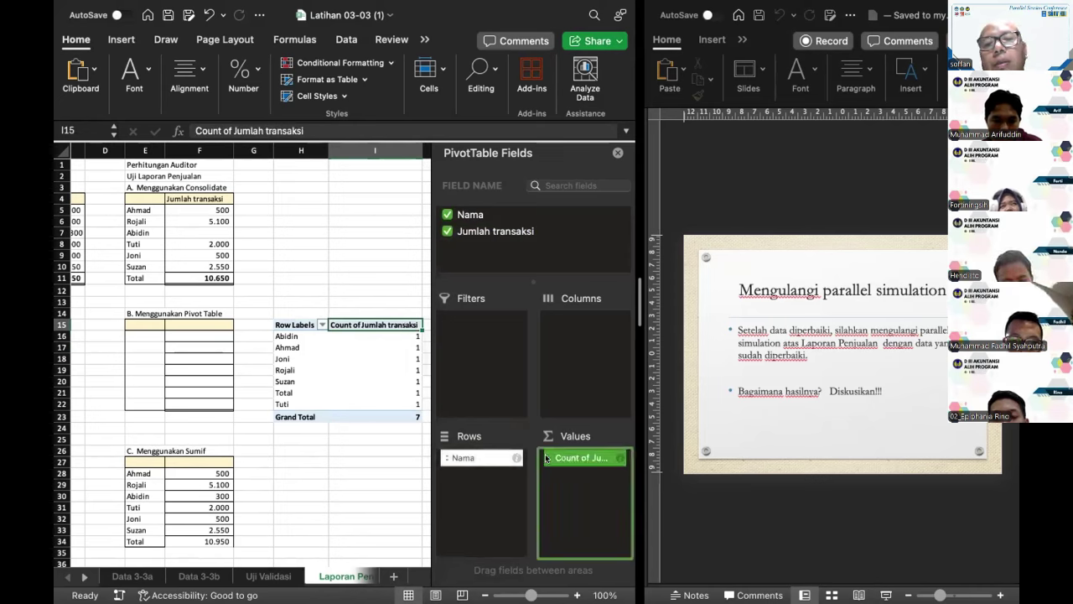
click(616, 457)
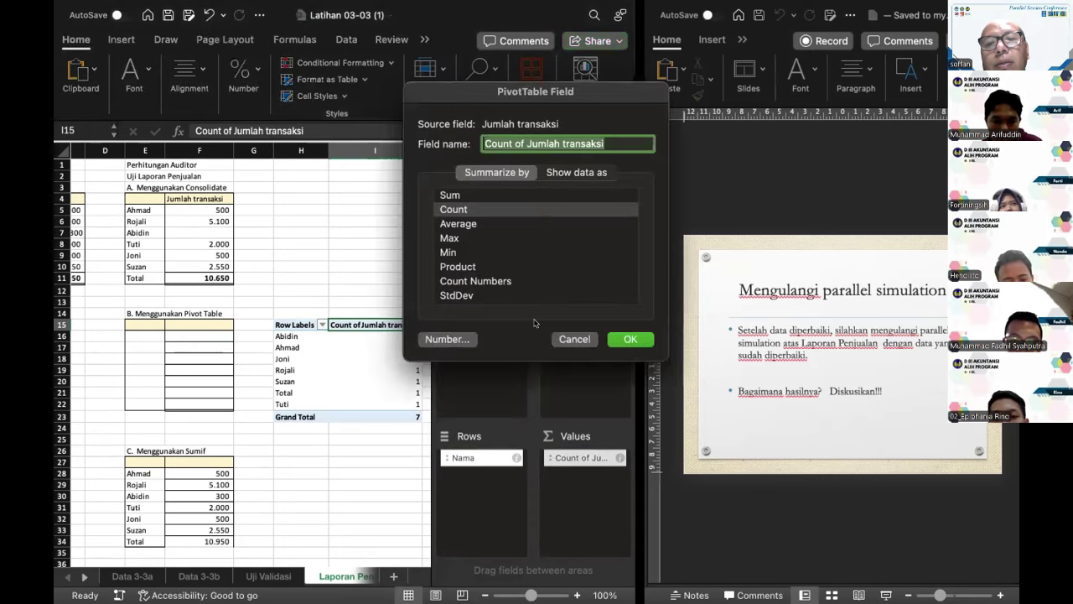
click(453, 195)
click(630, 339)
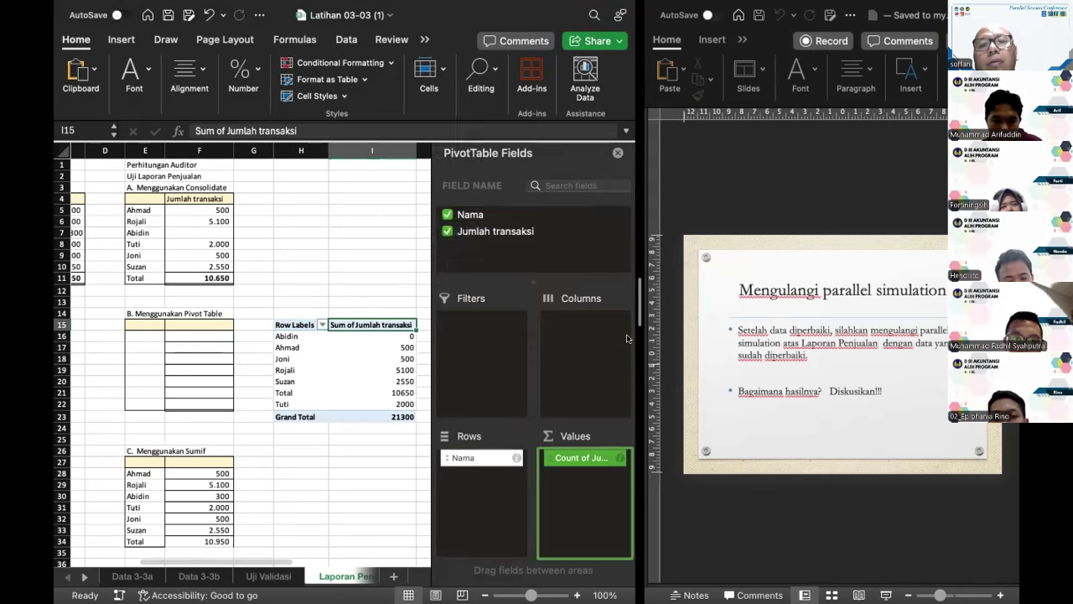
Compare the PivotTable's summed Jumlah transaksi rows with the company report and the other auditor tables.
drag(287, 324, 377, 414)
click(289, 461)
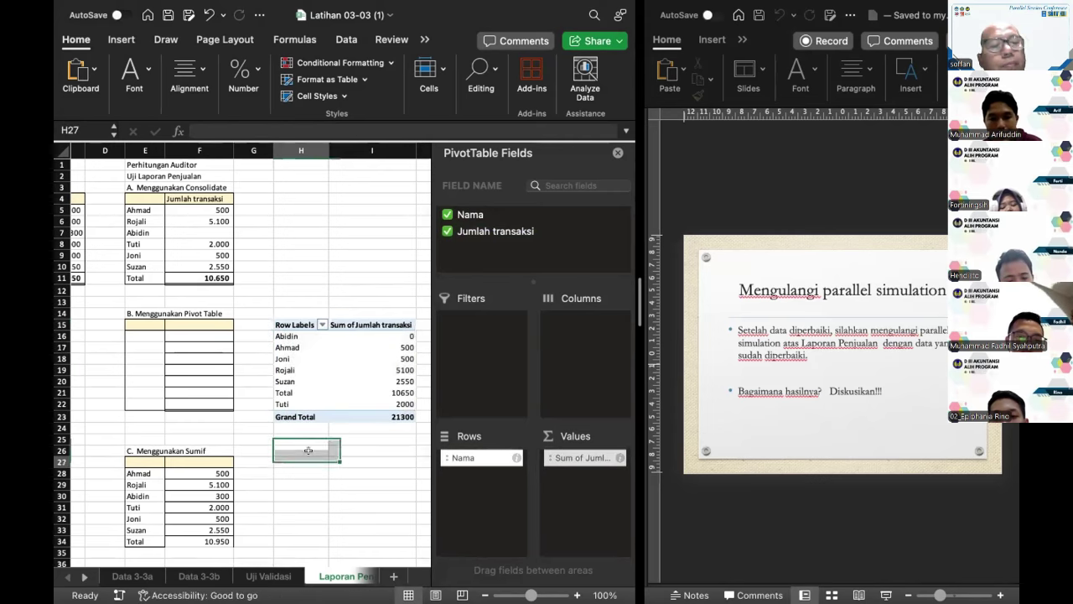
scroll(282, 447, left, 3)
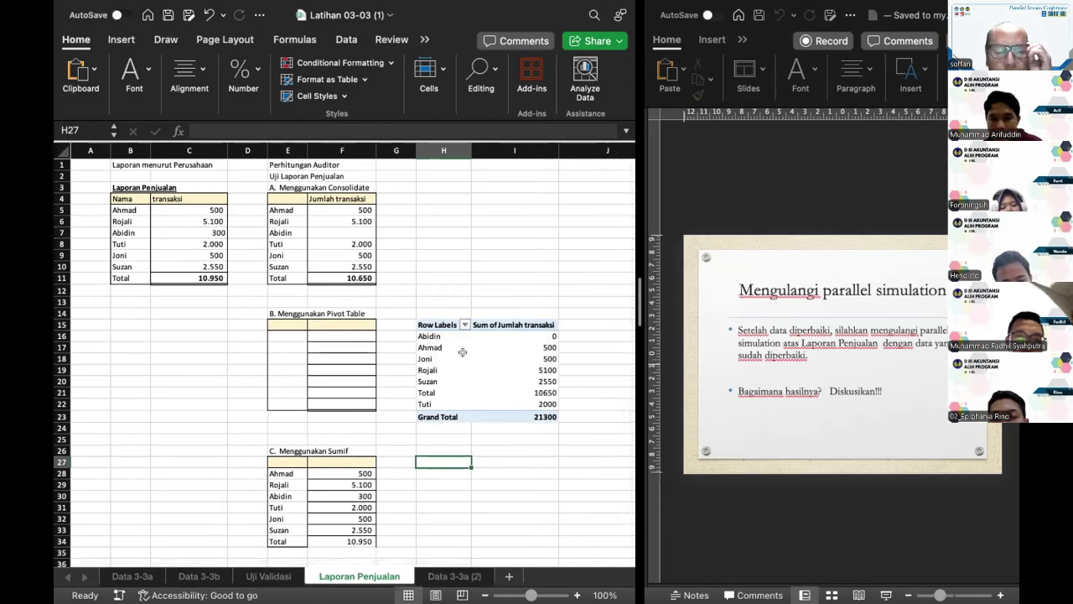
click(505, 336)
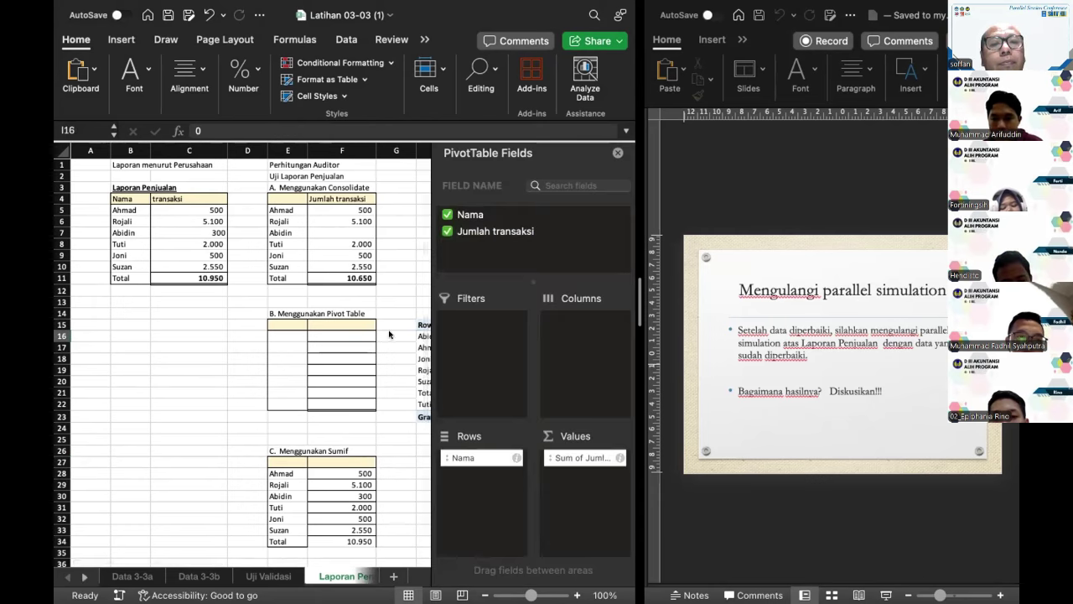
click(617, 152)
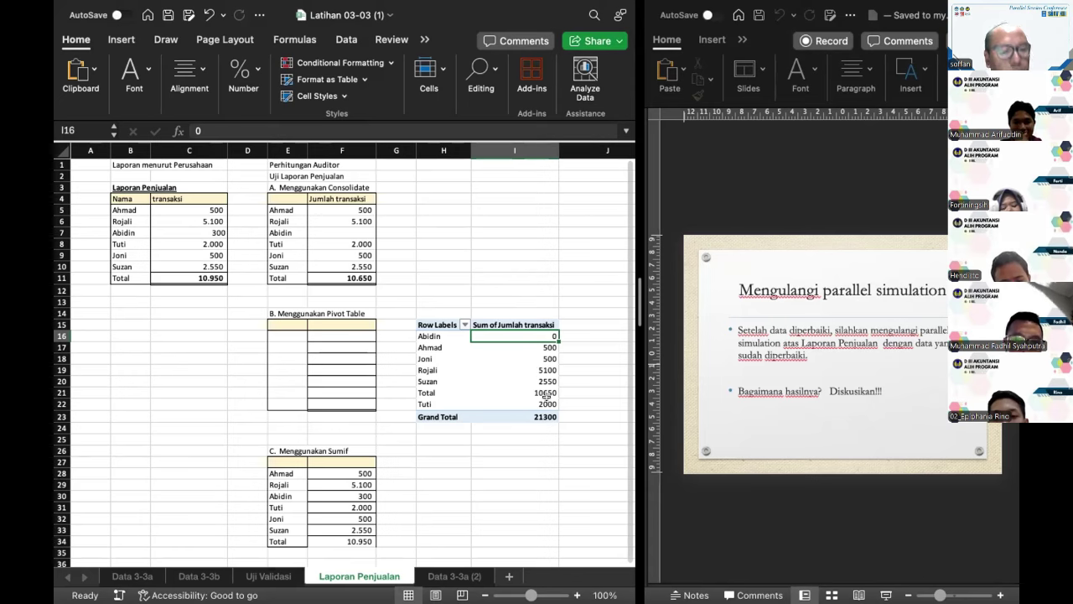
click(547, 399)
drag(423, 403, 430, 395)
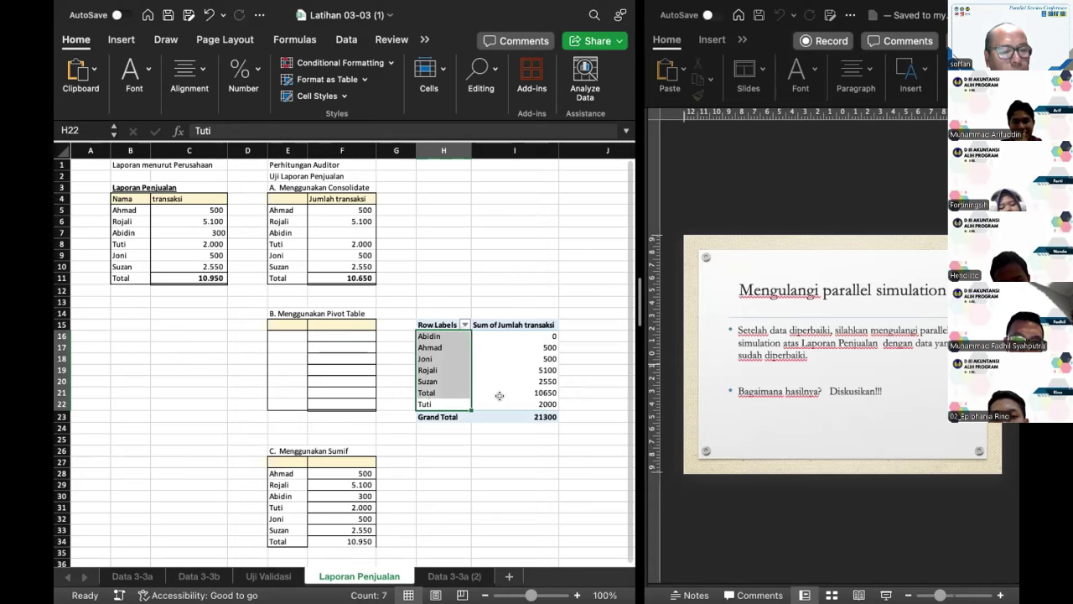
key(Right)
Delete the whole PivotTable in H15:I23.
drag(431, 324, 526, 427)
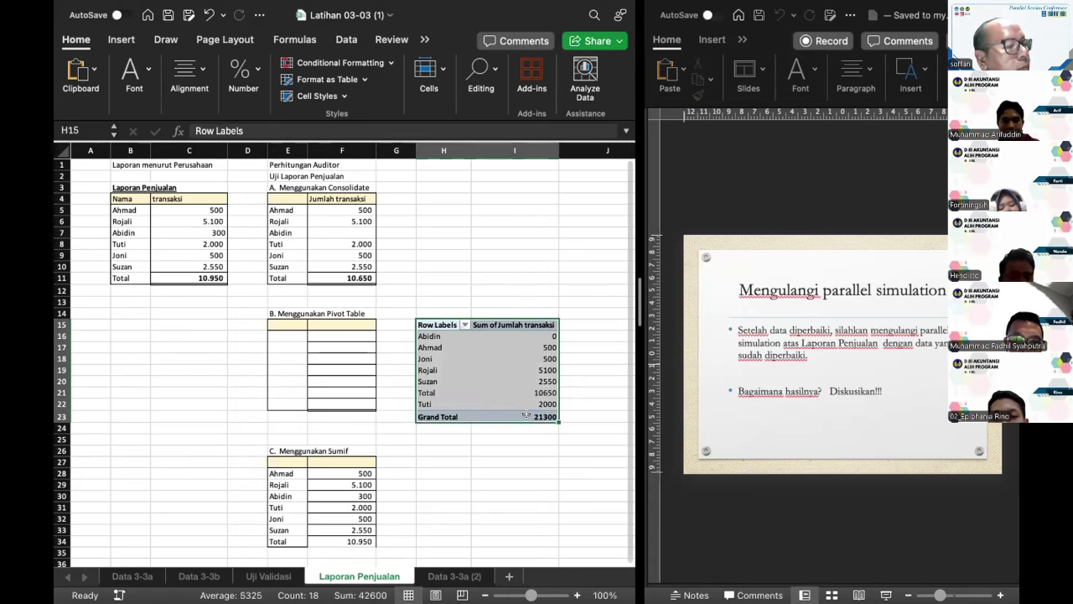
key(Delete)
Create a PivotTable from the company report range B4:C11, placed in cell H18 of the existing worksheet.
drag(130, 199, 220, 278)
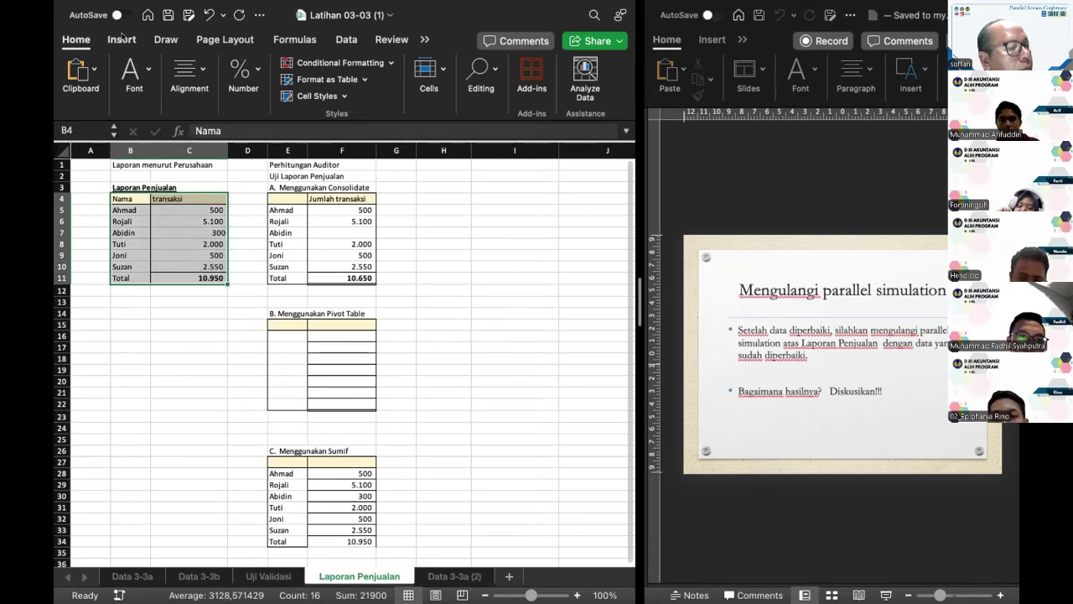
click(121, 40)
click(78, 73)
click(84, 125)
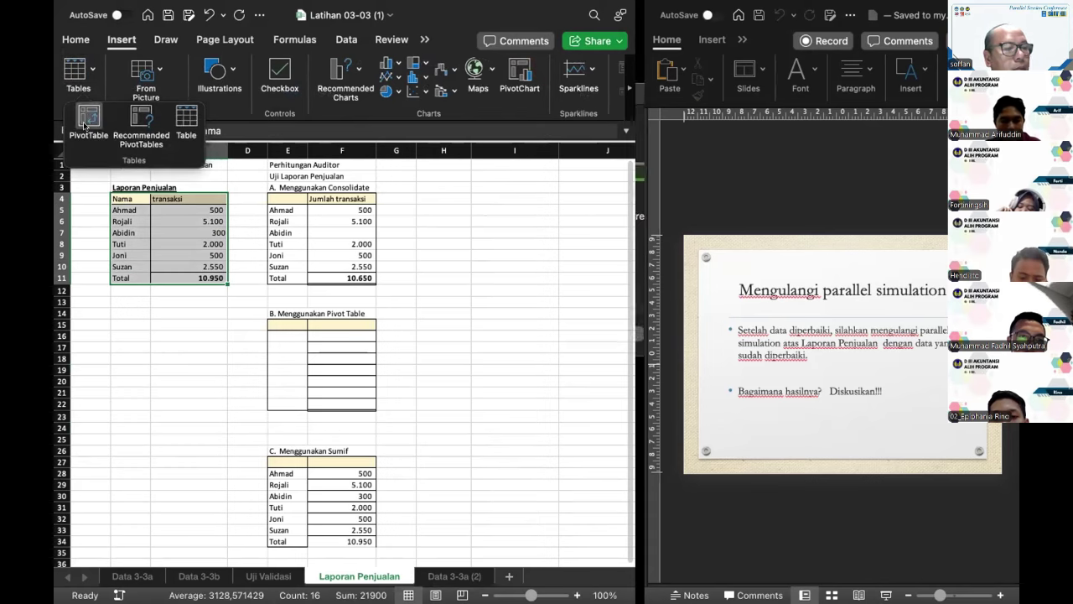
click(459, 287)
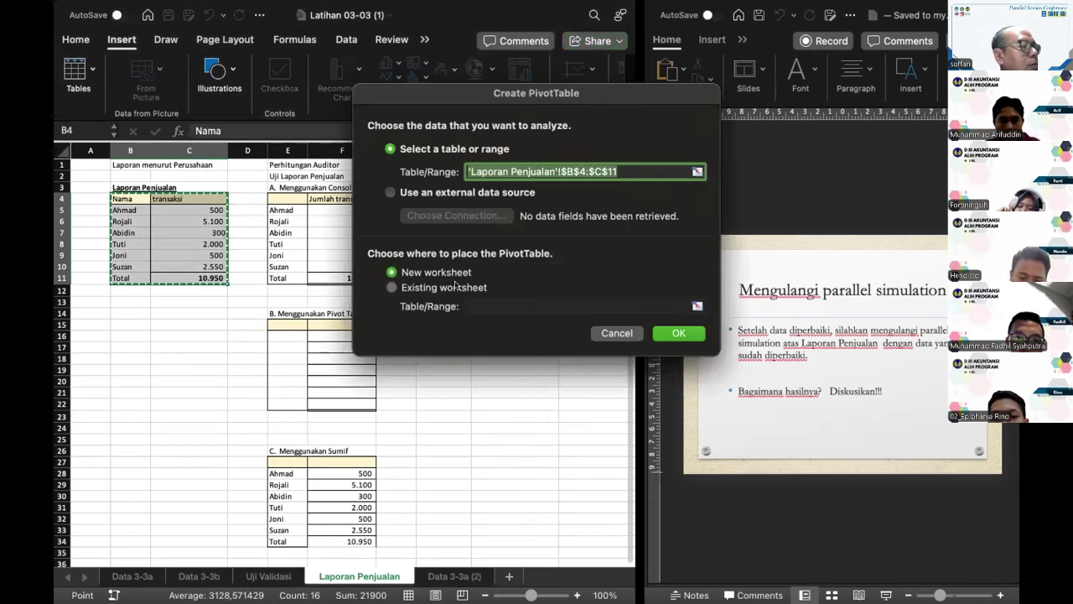
click(457, 358)
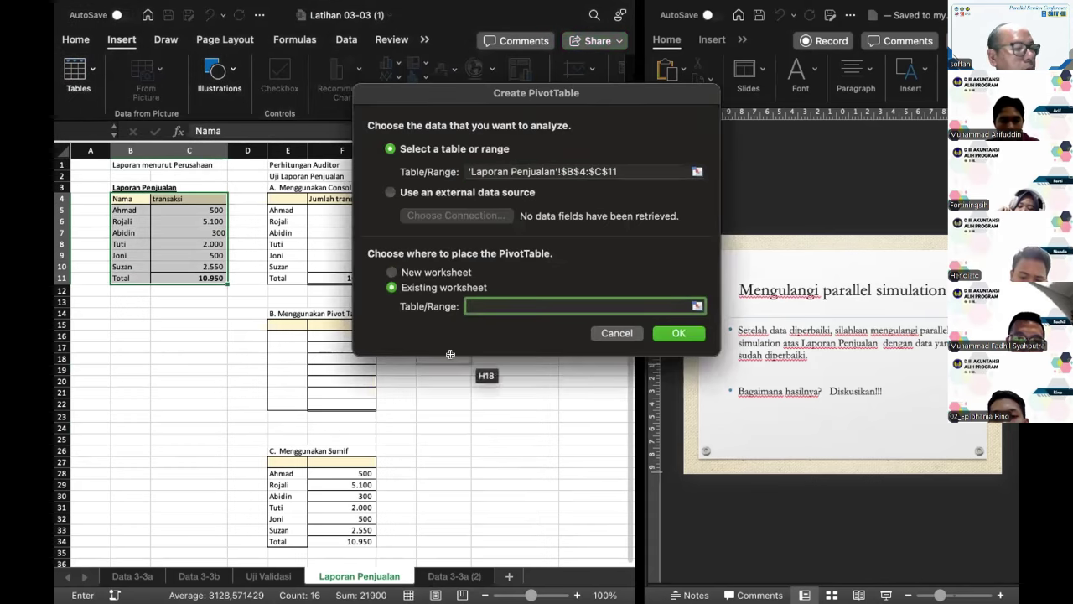
click(676, 334)
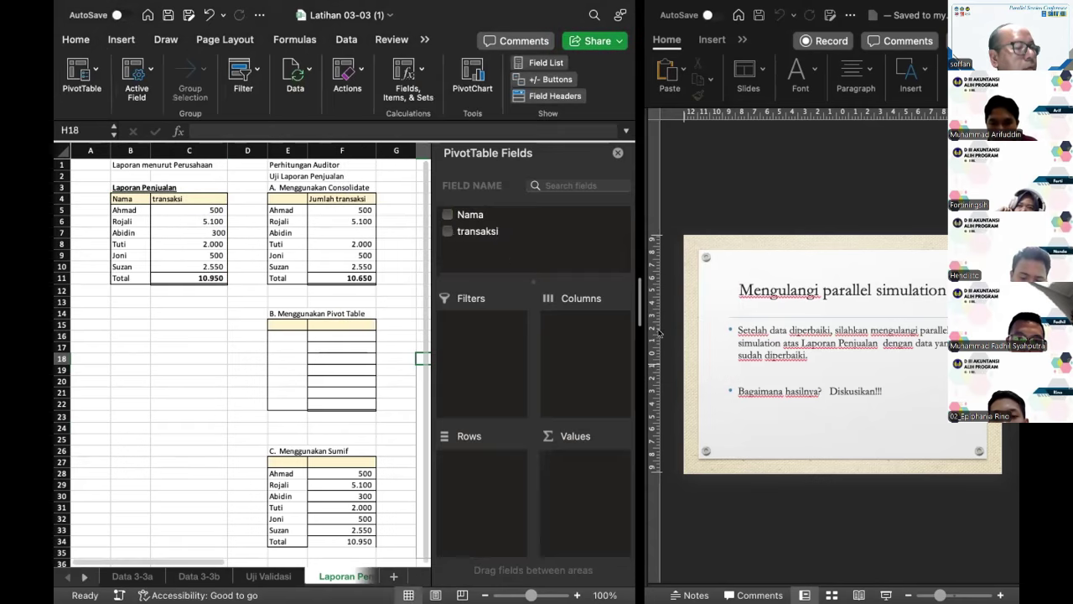
Put Nama in the rows and transaksi in the values of the PivotTable at H18.
click(460, 215)
drag(460, 215, 478, 498)
drag(543, 429, 576, 467)
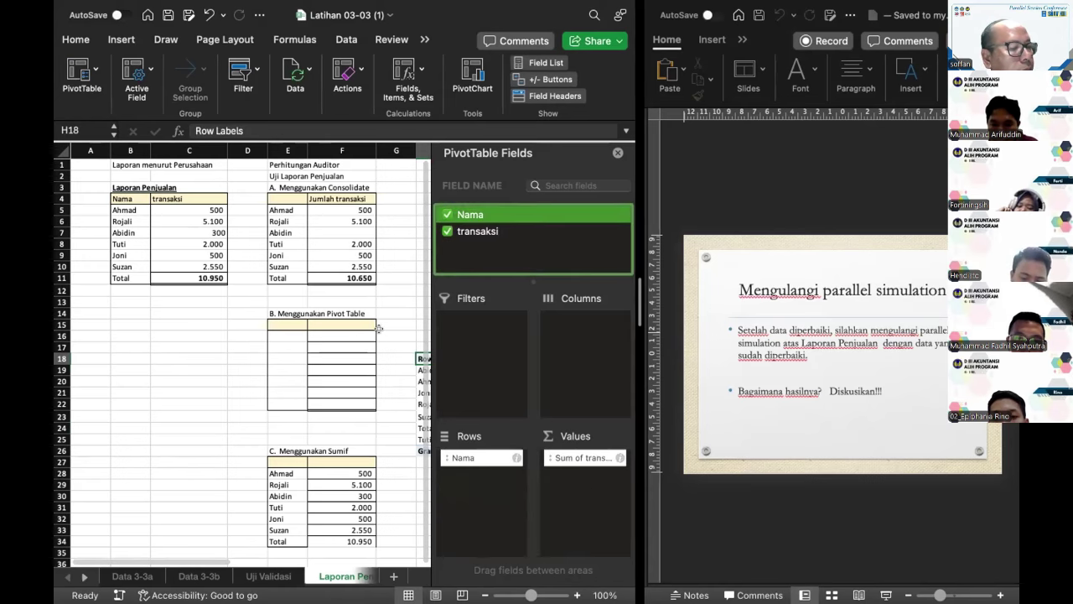
Check the H18 PivotTable's rows against the company report and undo its fields and creation.
scroll(379, 329, right, 5)
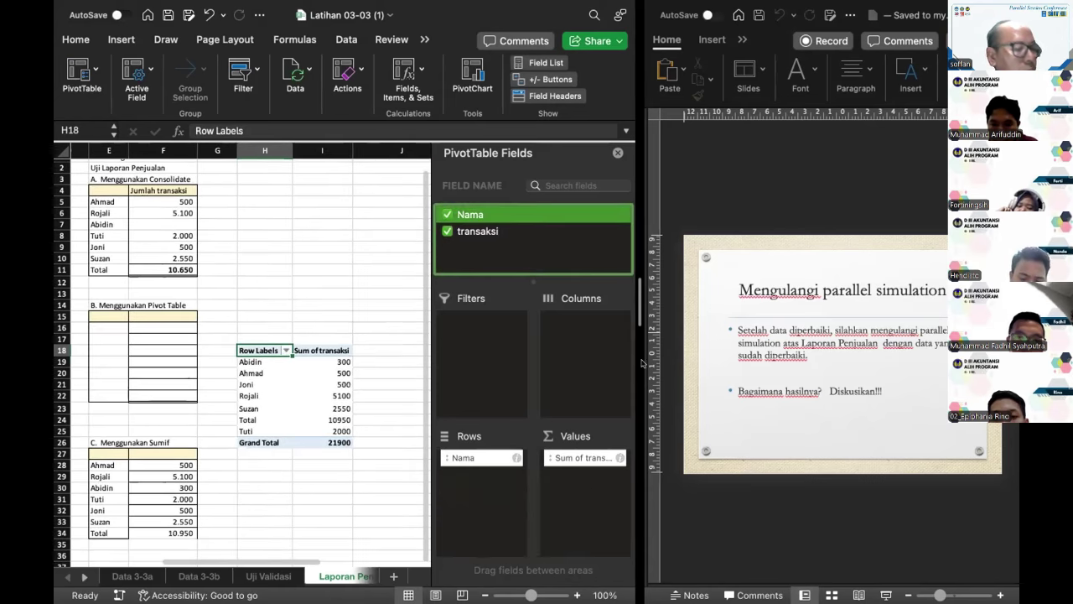
click(617, 151)
click(617, 153)
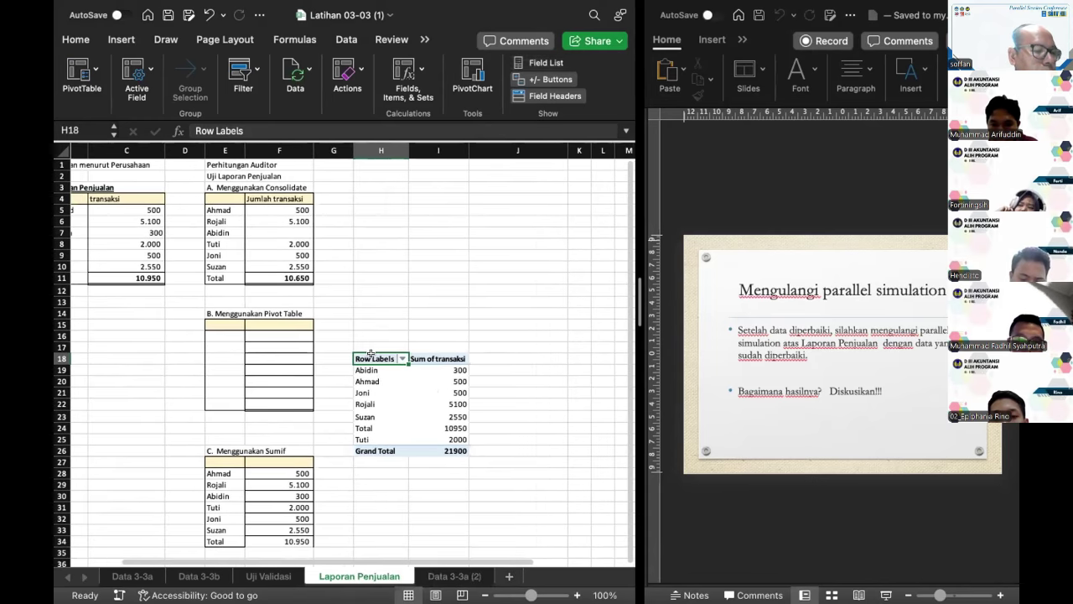
mouse_move(383, 361)
mouse_down()
mouse_move(440, 404)
mouse_move(442, 445)
mouse_move(381, 370)
mouse_up()
scroll(316, 375, left, 3)
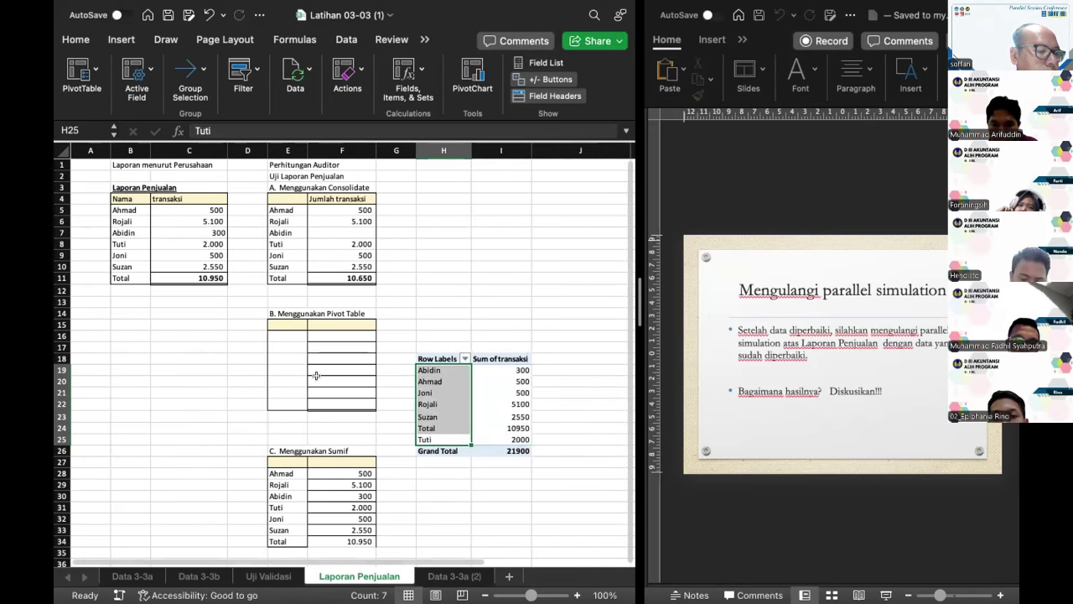
click(437, 358)
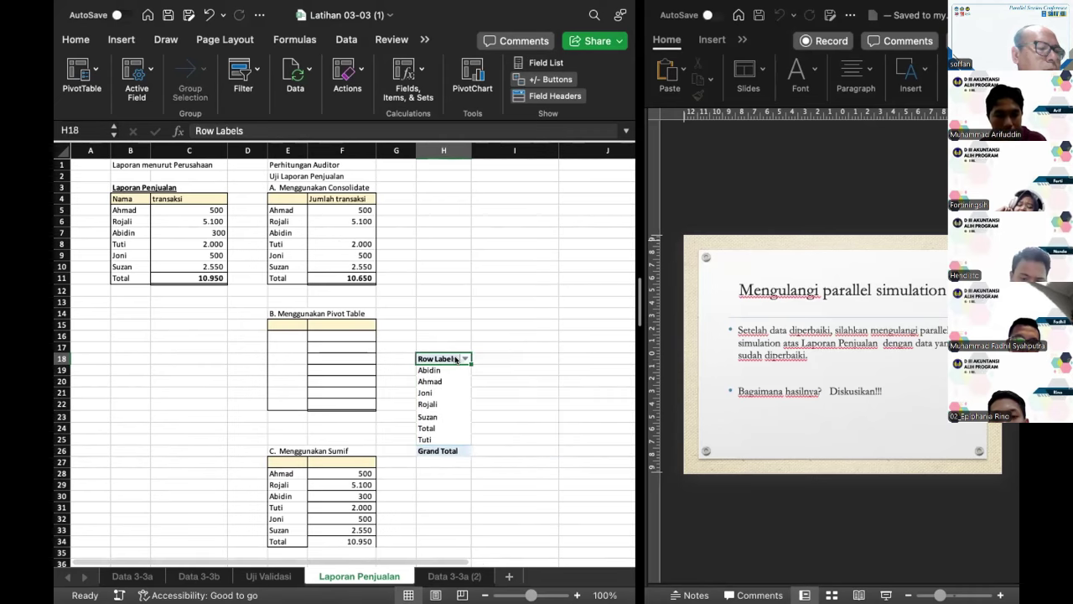
key(super+z)
key(super+z)
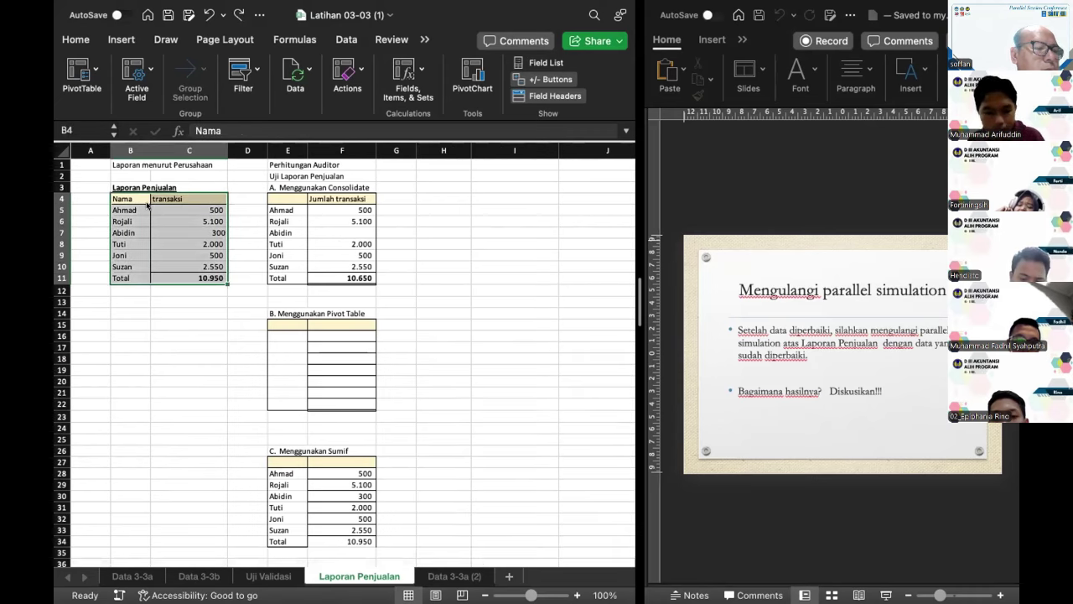
Create a PivotTable from B4:C10, leaving out the Total row, in cell H19 of the existing worksheet.
click(81, 74)
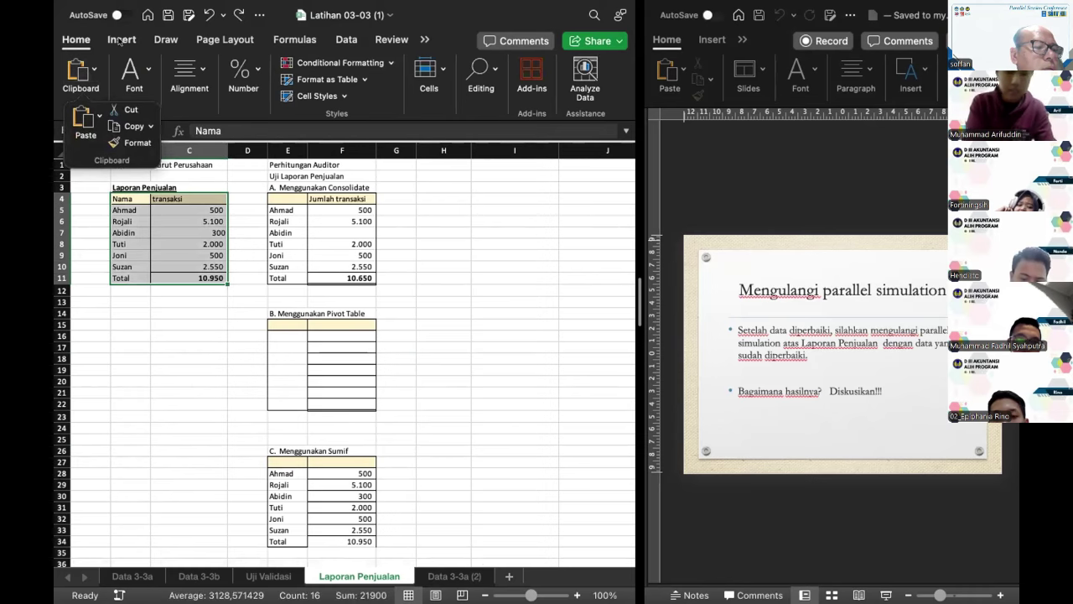
click(120, 40)
click(78, 74)
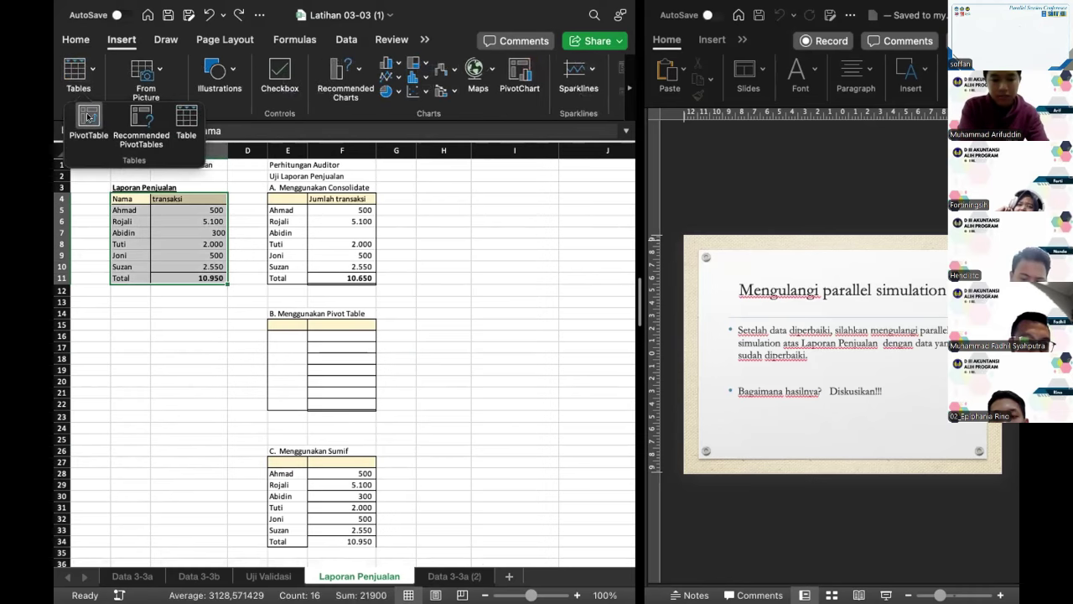
click(88, 116)
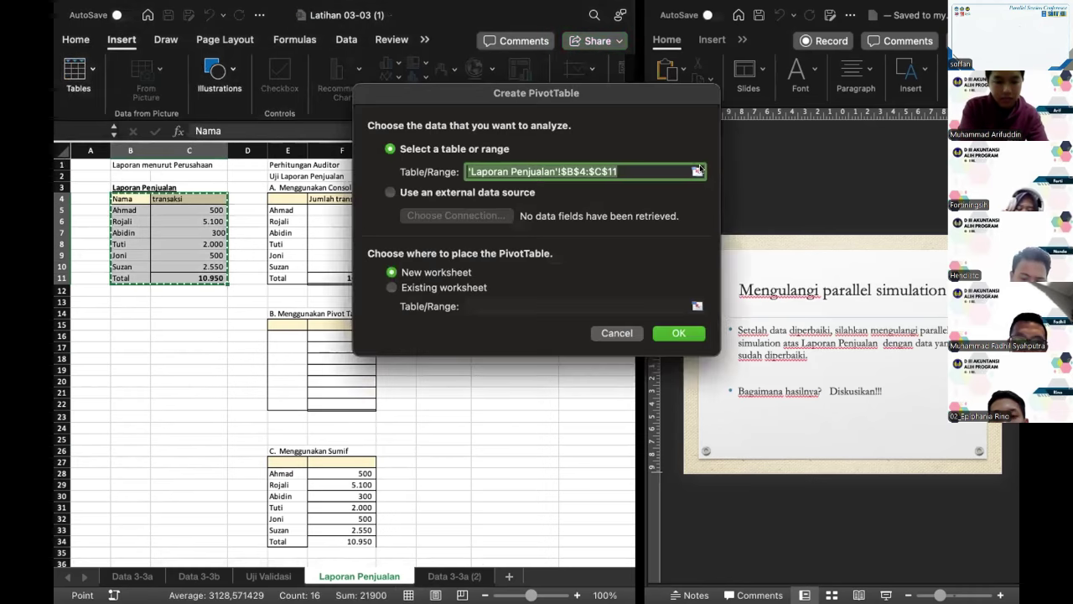
click(697, 171)
drag(126, 200, 202, 269)
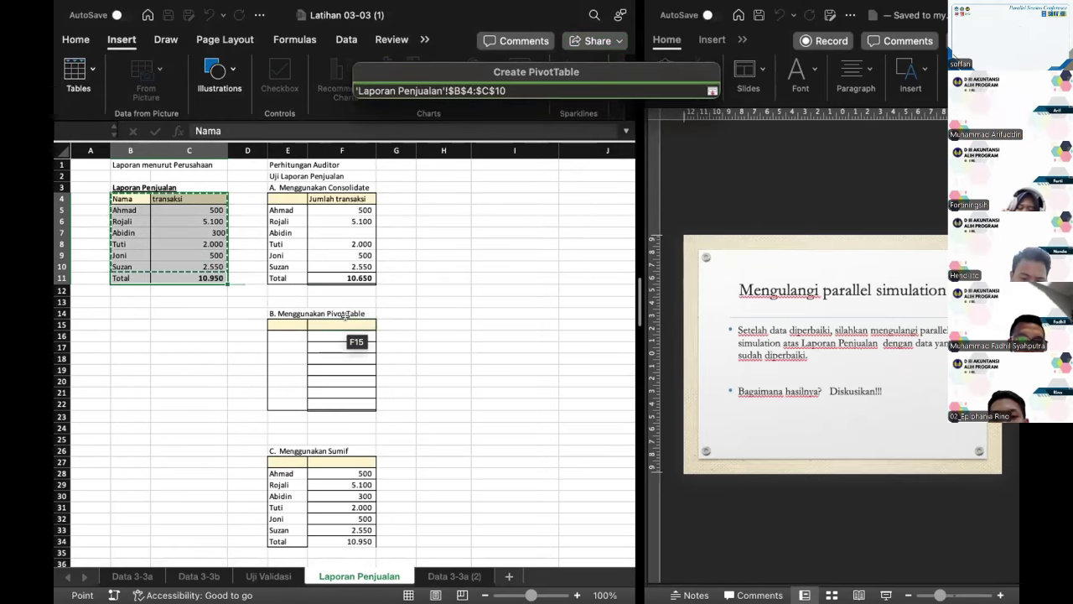
key(Return)
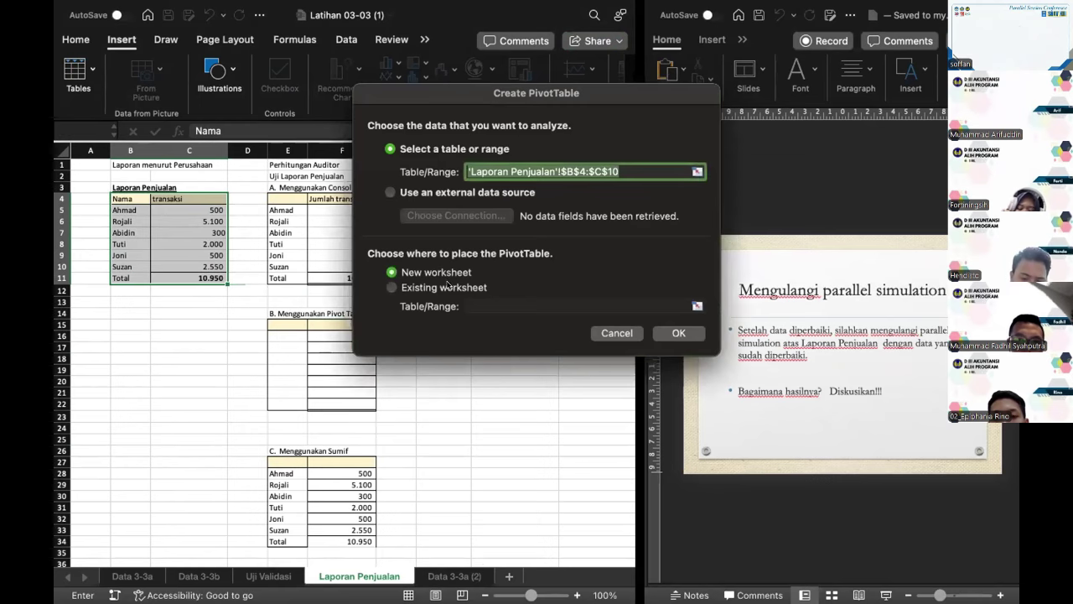
click(447, 287)
click(453, 370)
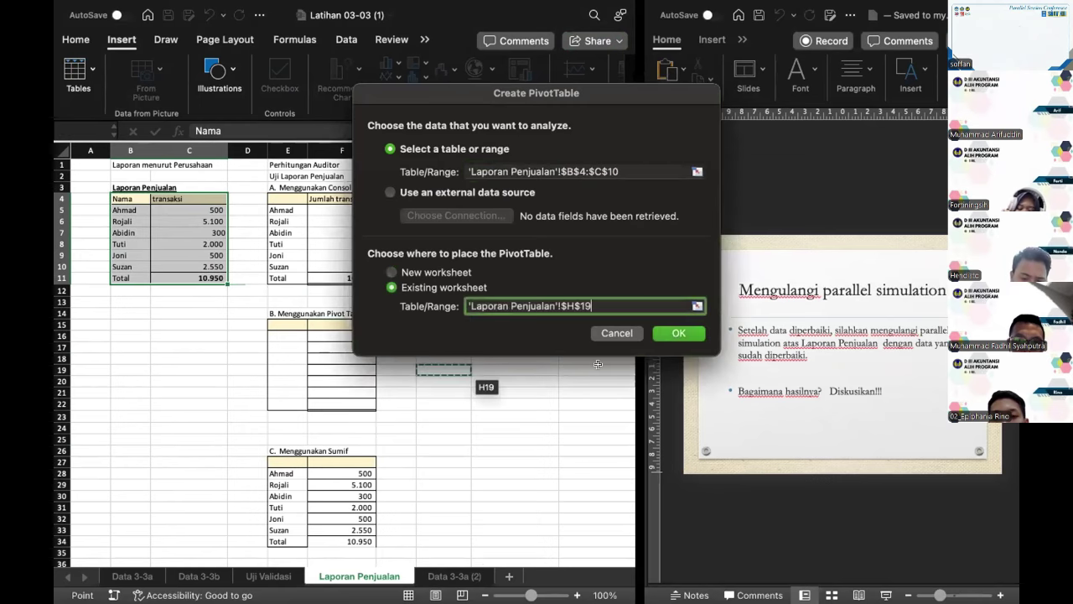
click(677, 334)
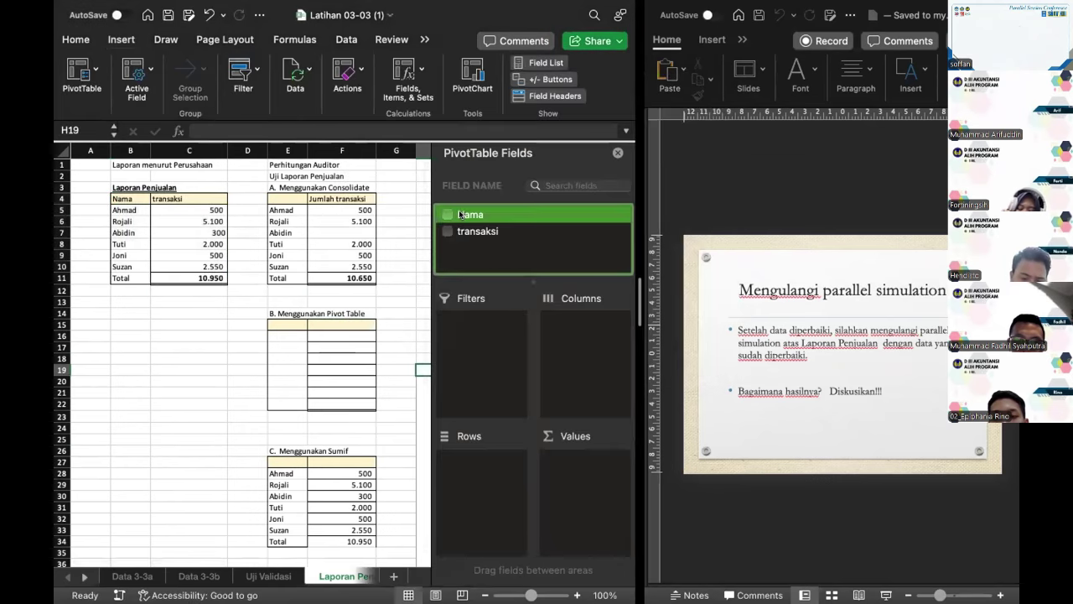
Put Nama in the rows and transaksi in the values of the PivotTable at H19.
drag(460, 215, 493, 498)
drag(470, 236, 567, 488)
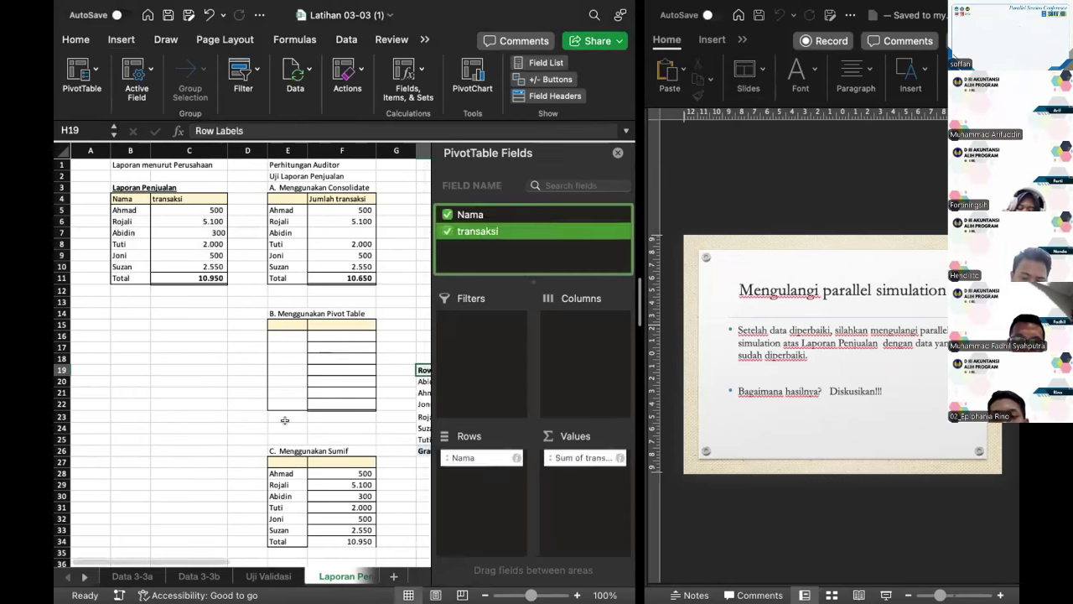
click(251, 404)
click(617, 151)
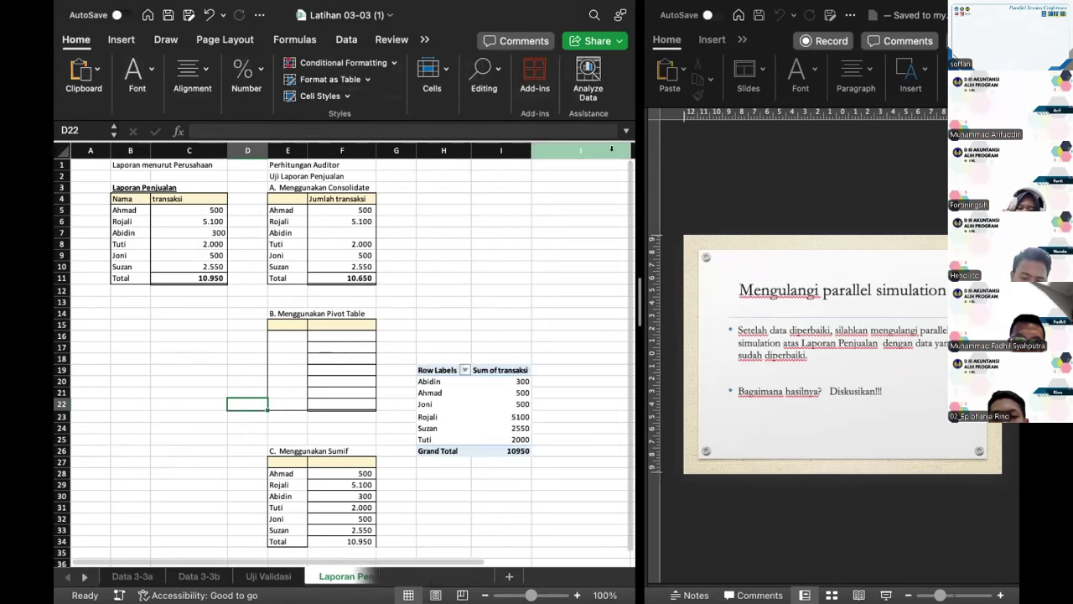
Copy the PivotTable in H19:I26 into the Menggunakan Pivot Table section starting at cell E15.
drag(436, 370, 502, 446)
key(super+c)
scroll(139, 327, right, 4)
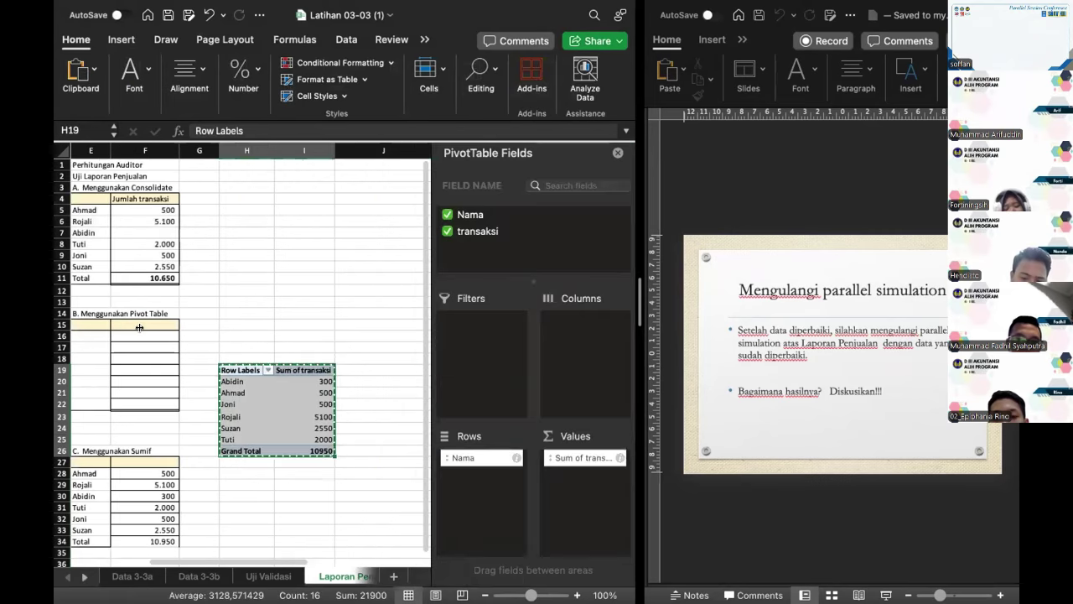
click(91, 325)
key(super+v)
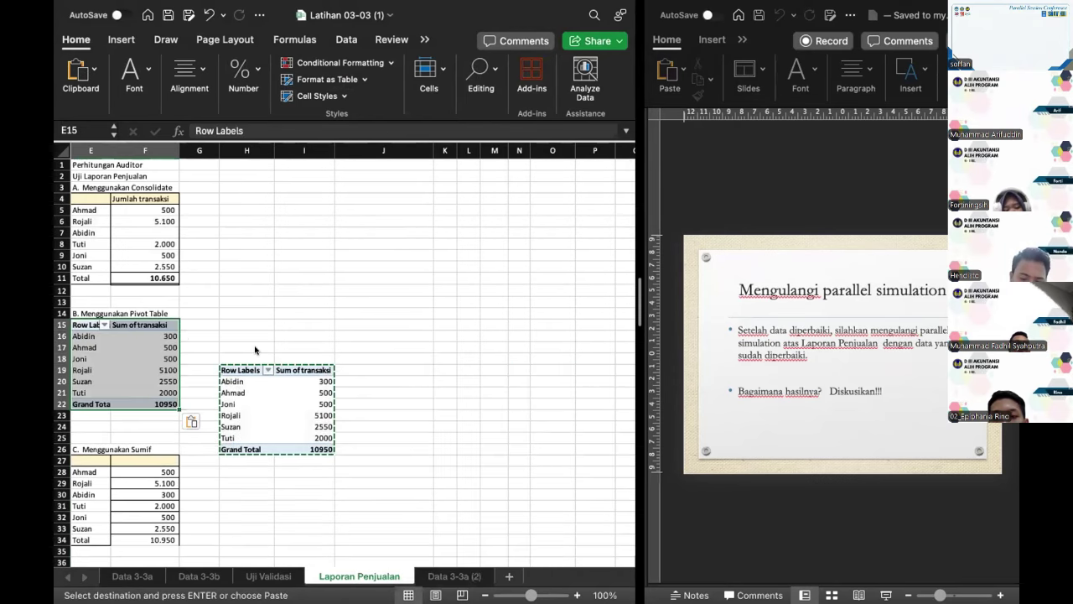
Delete the original PivotTable in H19:I26.
scroll(251, 352, left, 3)
drag(330, 357, 424, 440)
key(Delete)
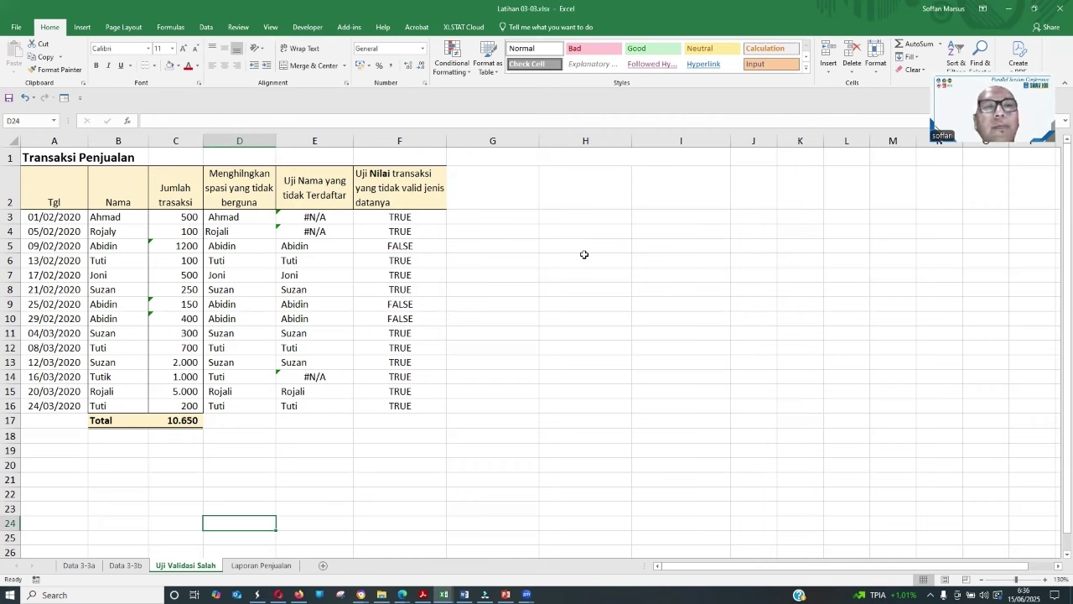
Compare the company report table on Laporan Penjualan with the source names and amounts on Uji Validasi Salah.
click(254, 568)
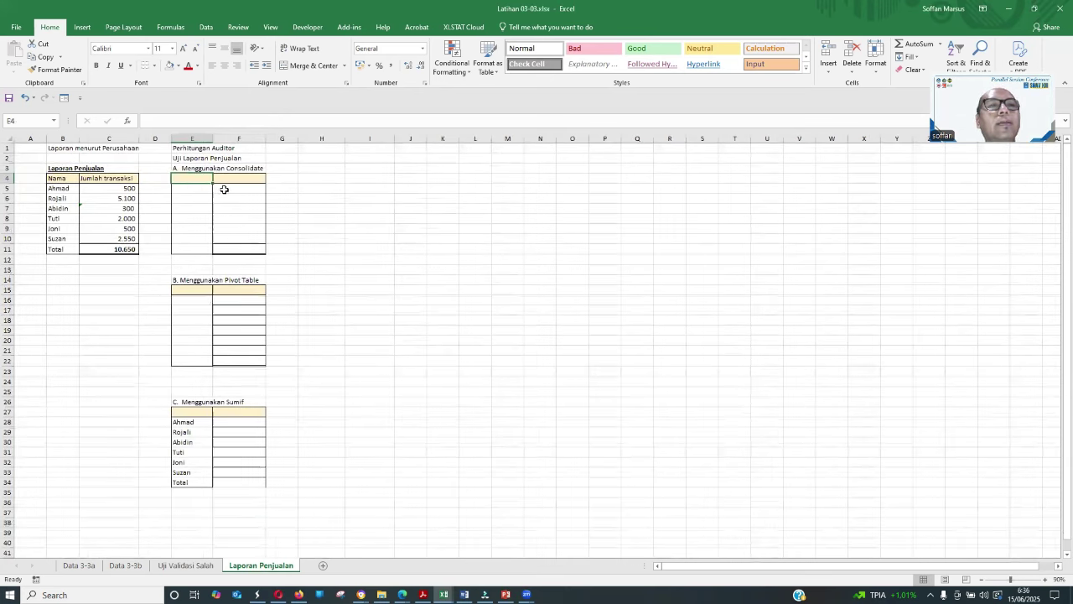
click(224, 190)
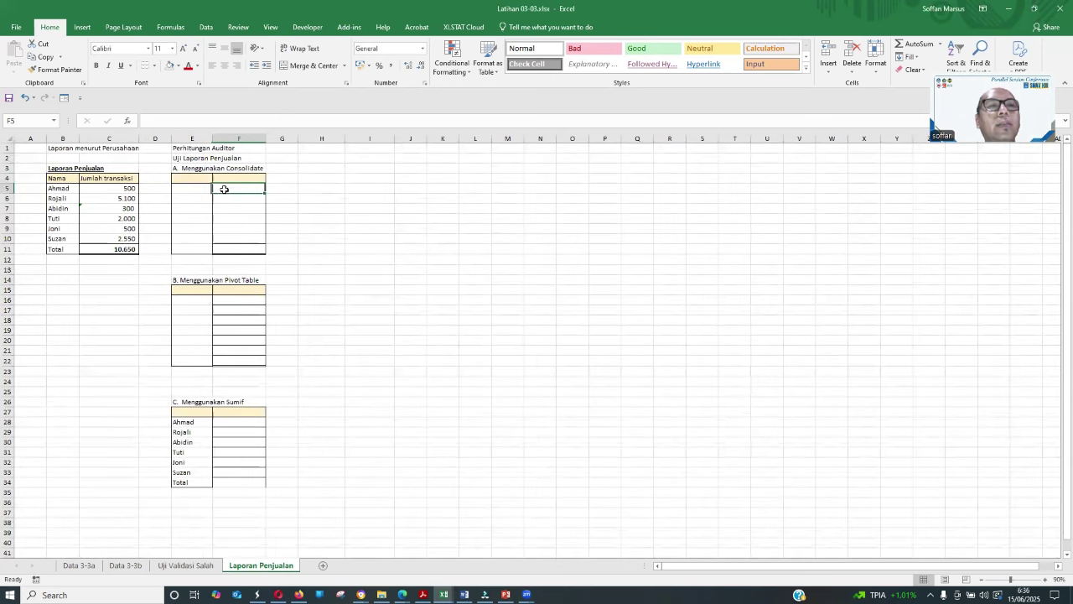
click(232, 431)
click(57, 188)
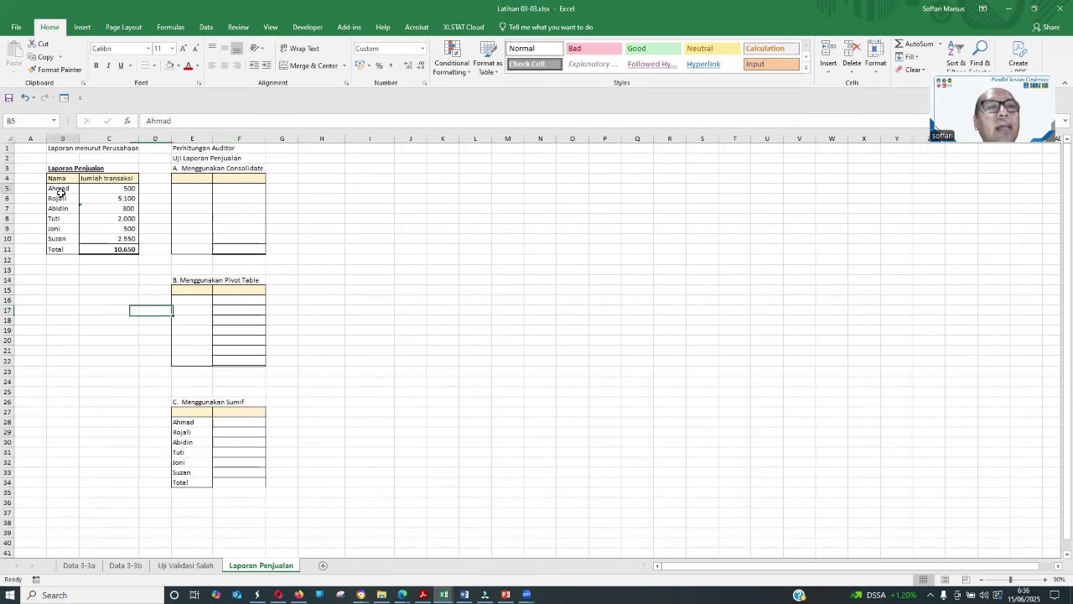
click(109, 158)
click(67, 189)
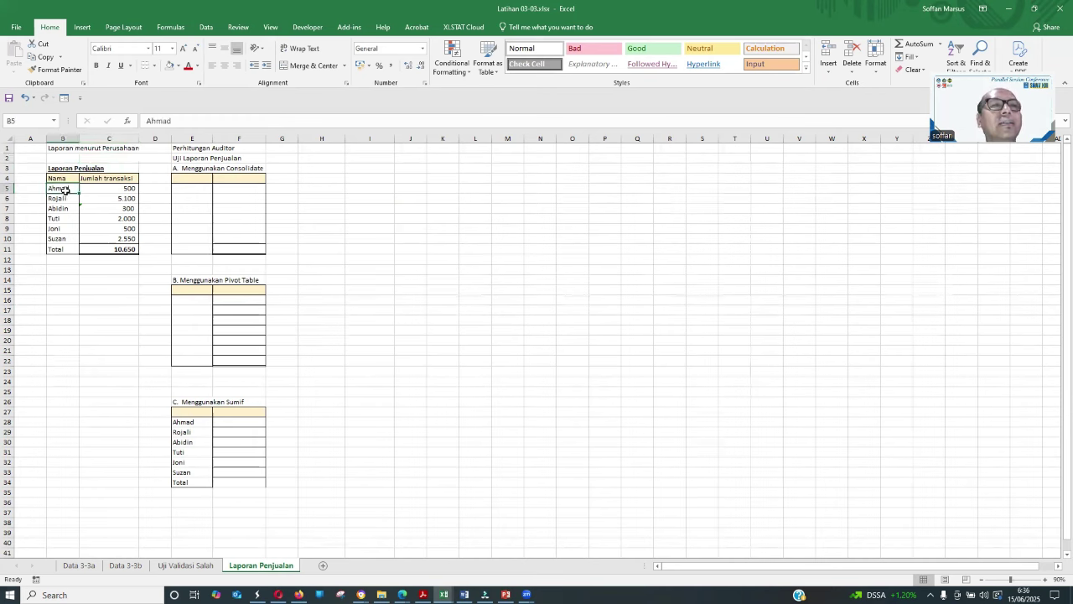
click(117, 190)
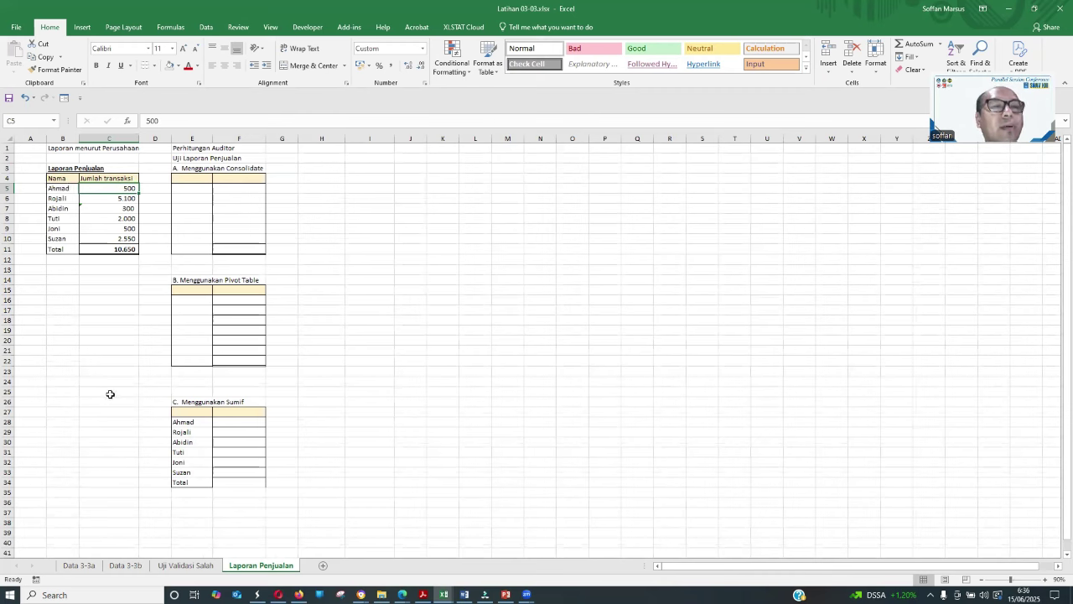
click(185, 565)
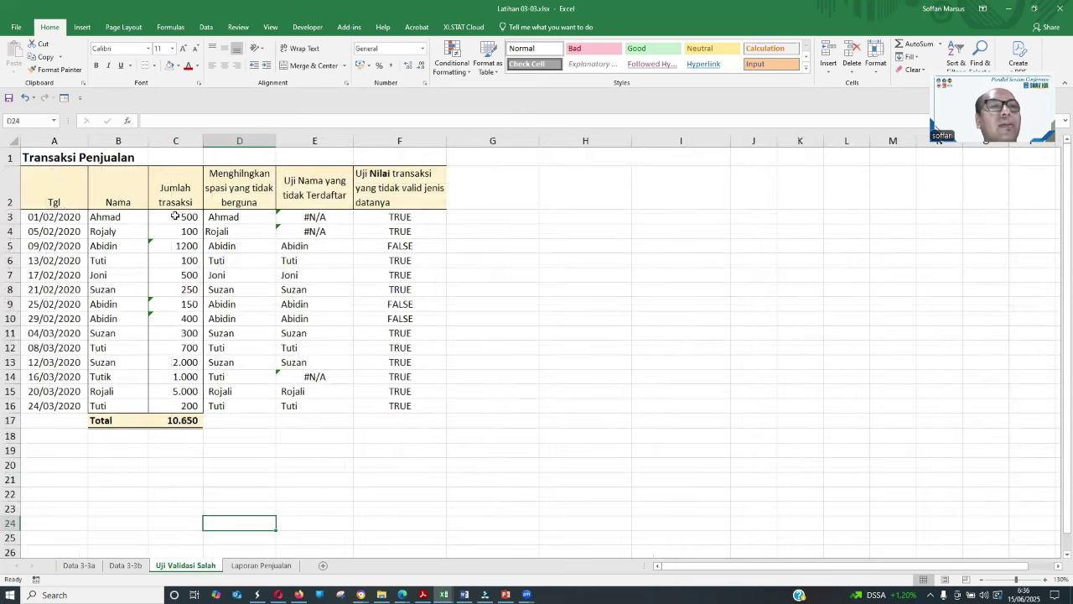
click(243, 217)
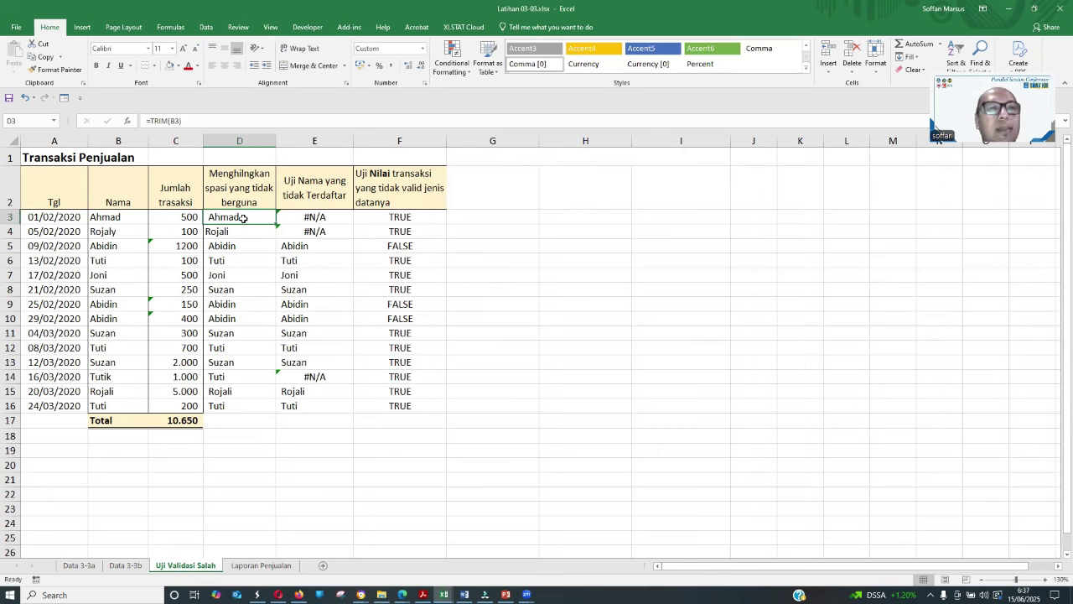
click(126, 217)
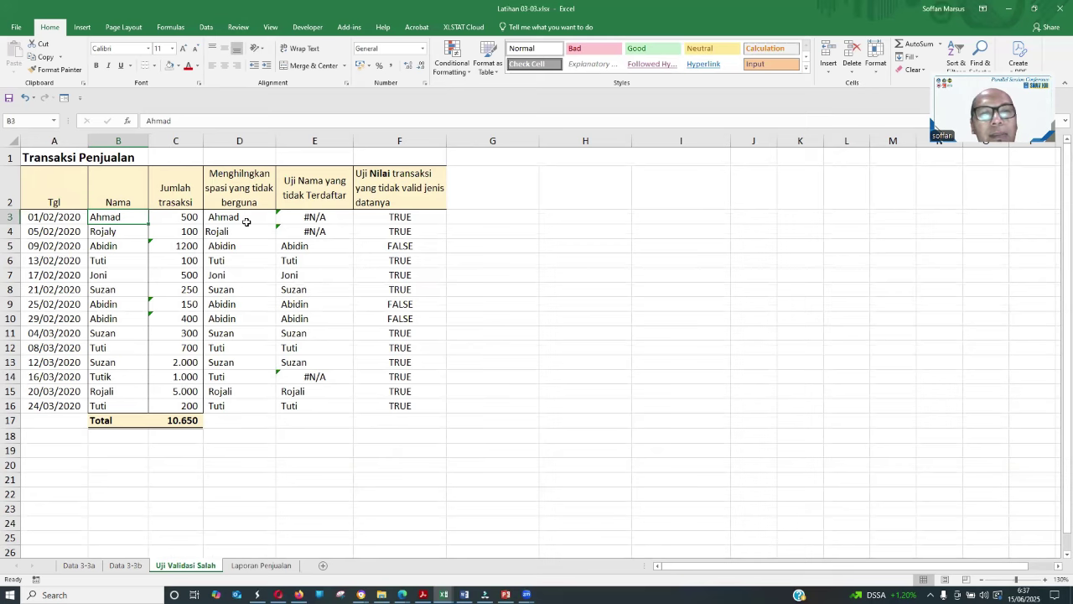
Review the empty Consolidate, Pivot Table and Sumif sections on Laporan Penjualan, including their total cells.
click(259, 567)
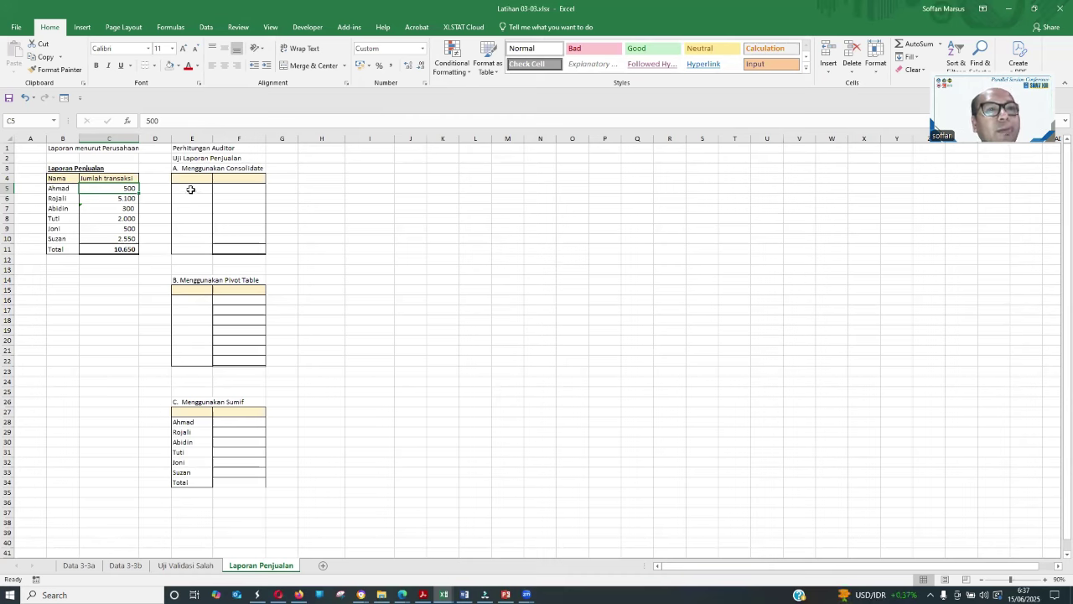
drag(189, 188, 238, 251)
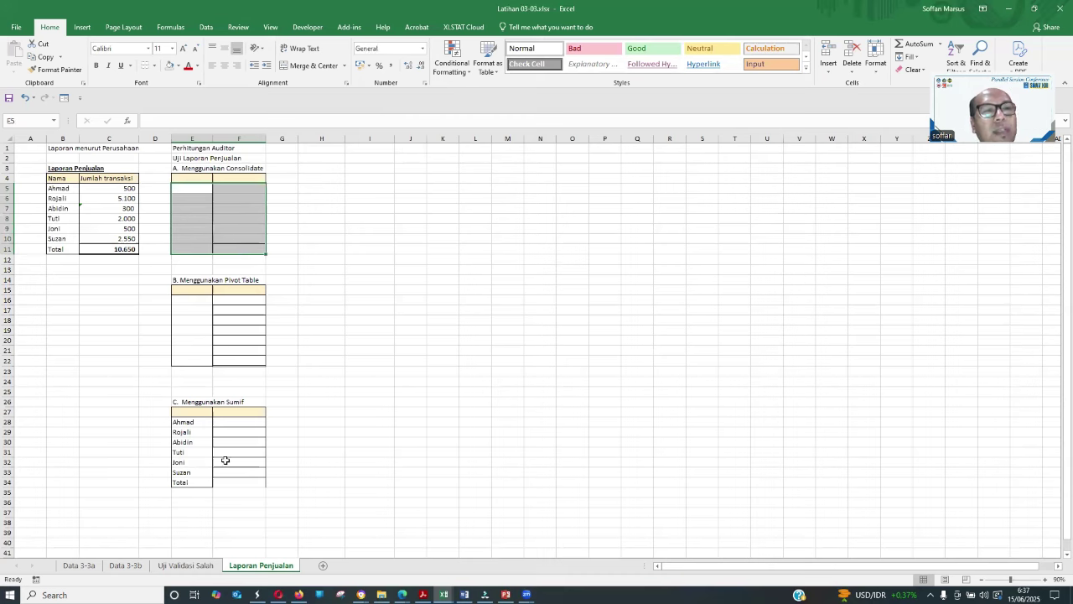
click(227, 249)
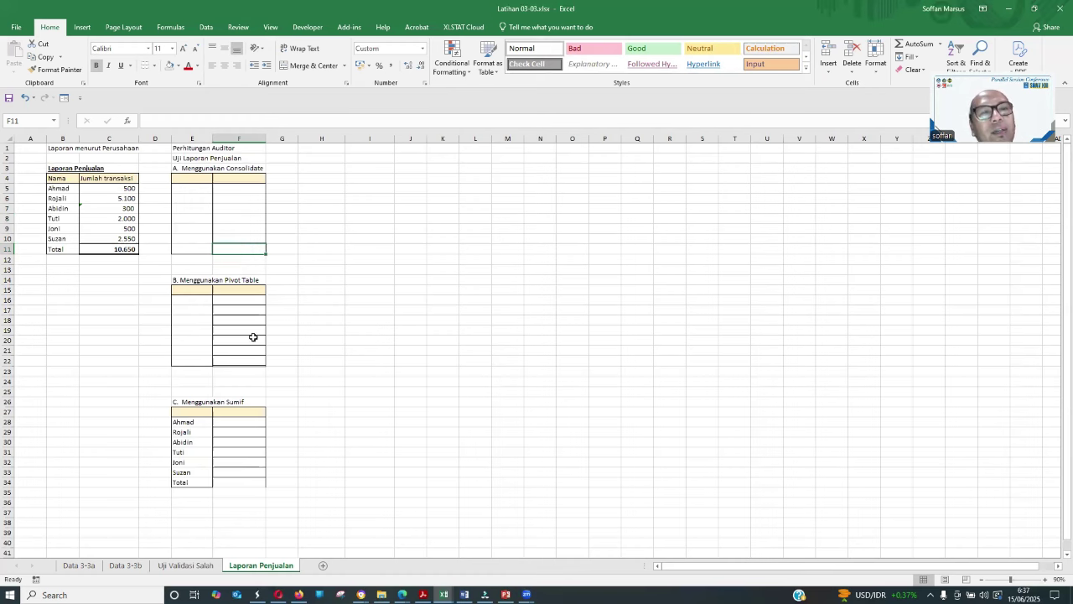
click(244, 484)
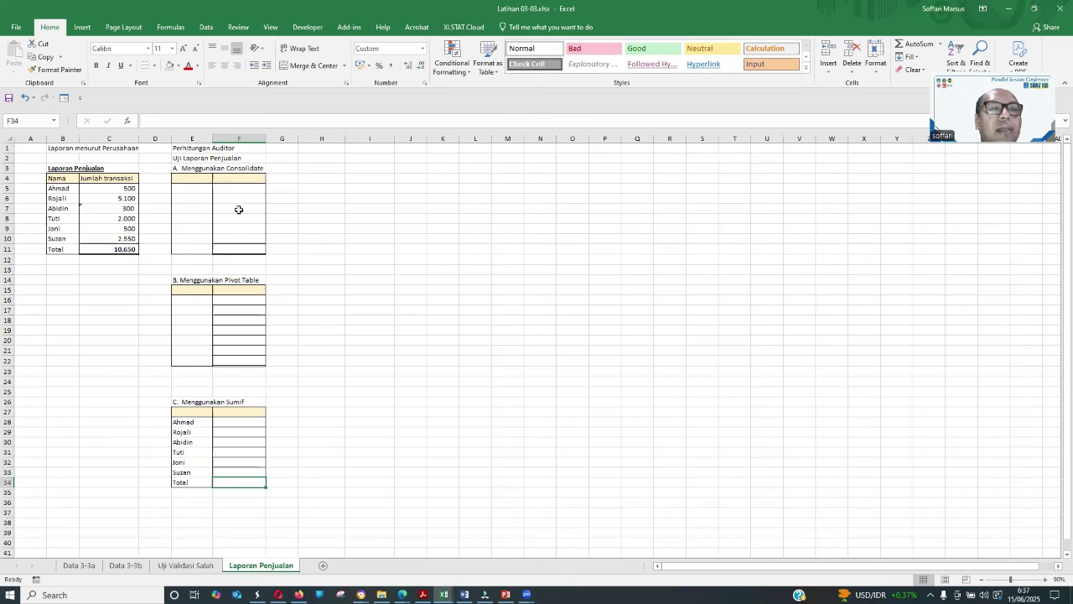
click(242, 250)
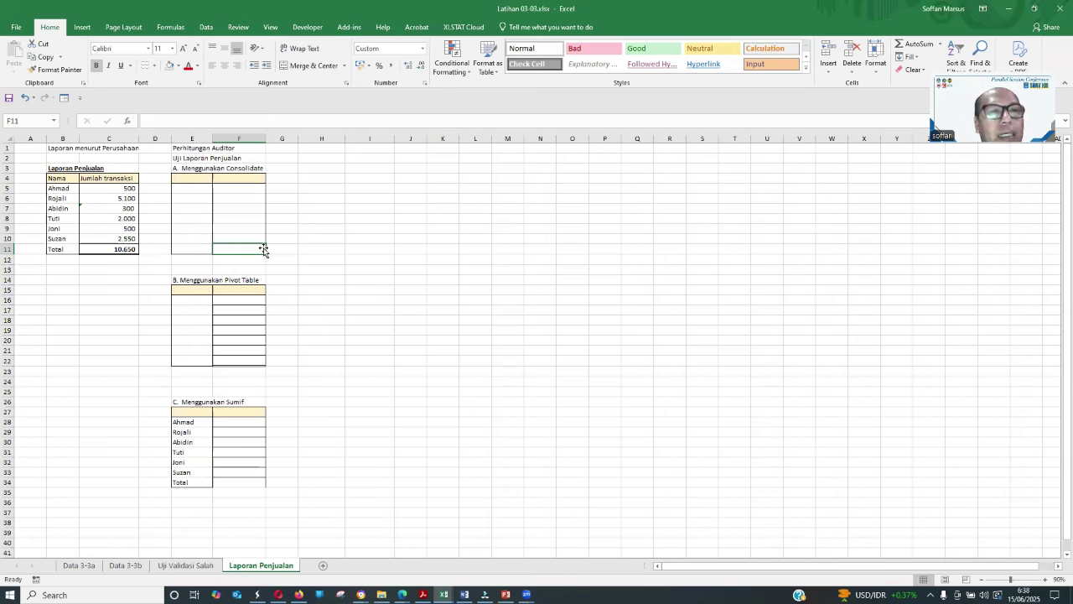
Inspect the first entries of the Menghilngkan spasi yang tidak berguna column on Uji Validasi Salah for their TRIM formulas.
click(178, 567)
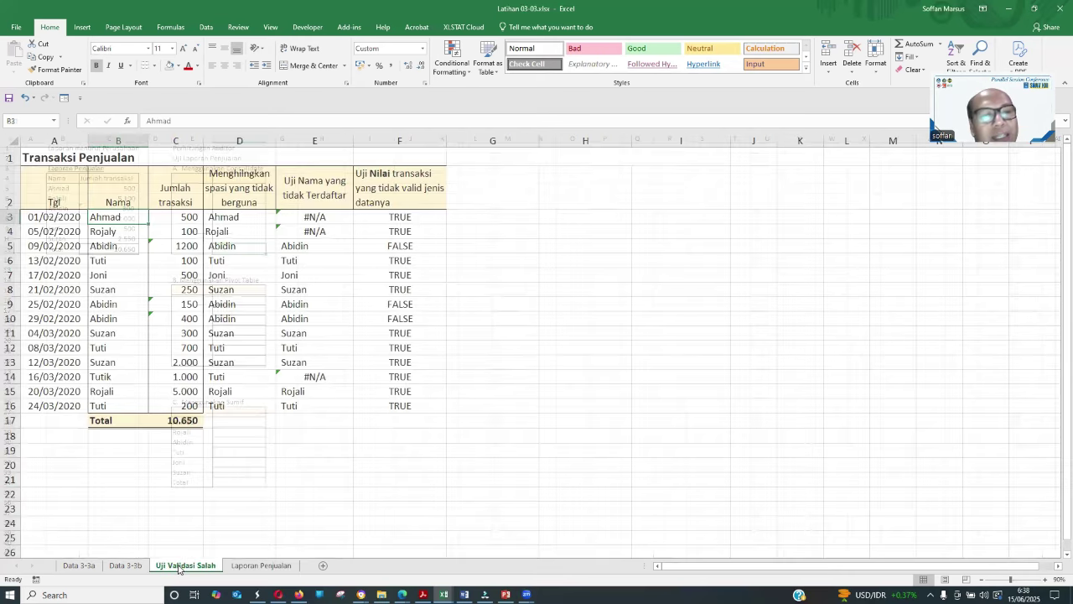
click(240, 199)
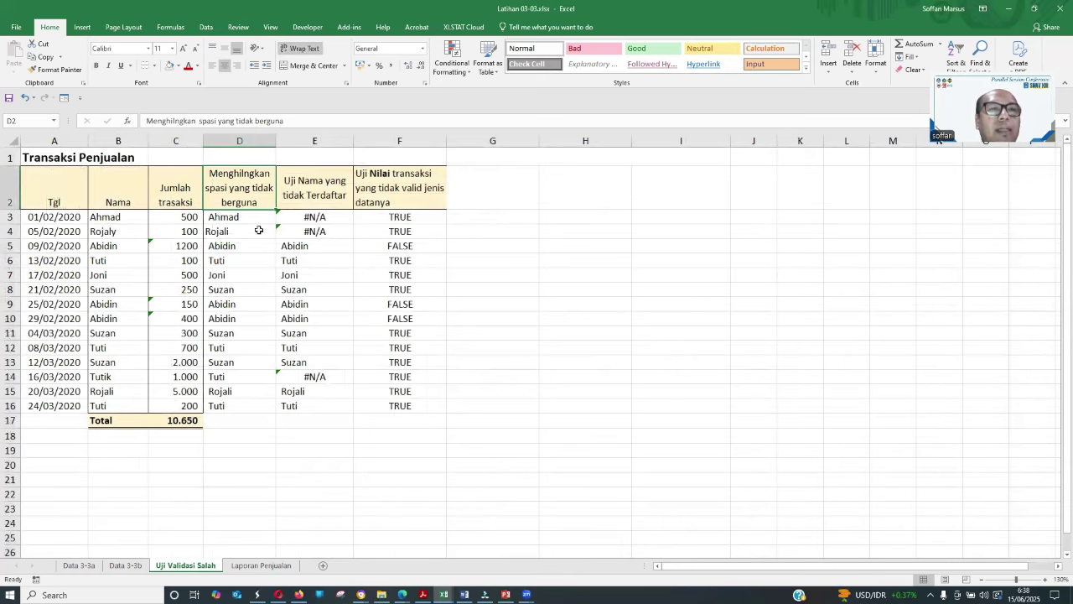
click(249, 217)
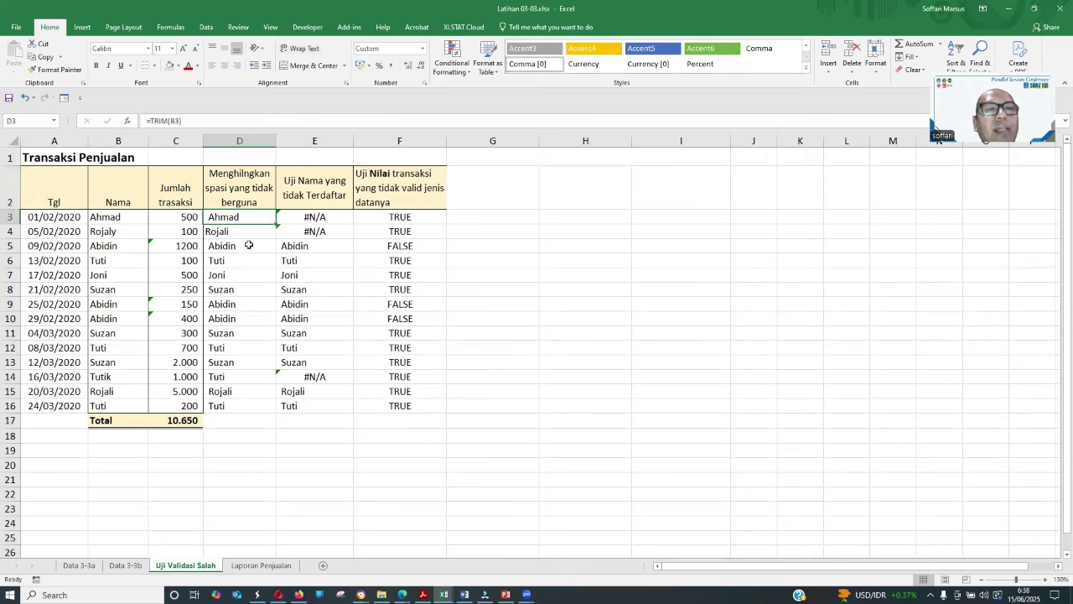
click(245, 234)
drag(249, 265, 243, 246)
click(252, 280)
click(254, 232)
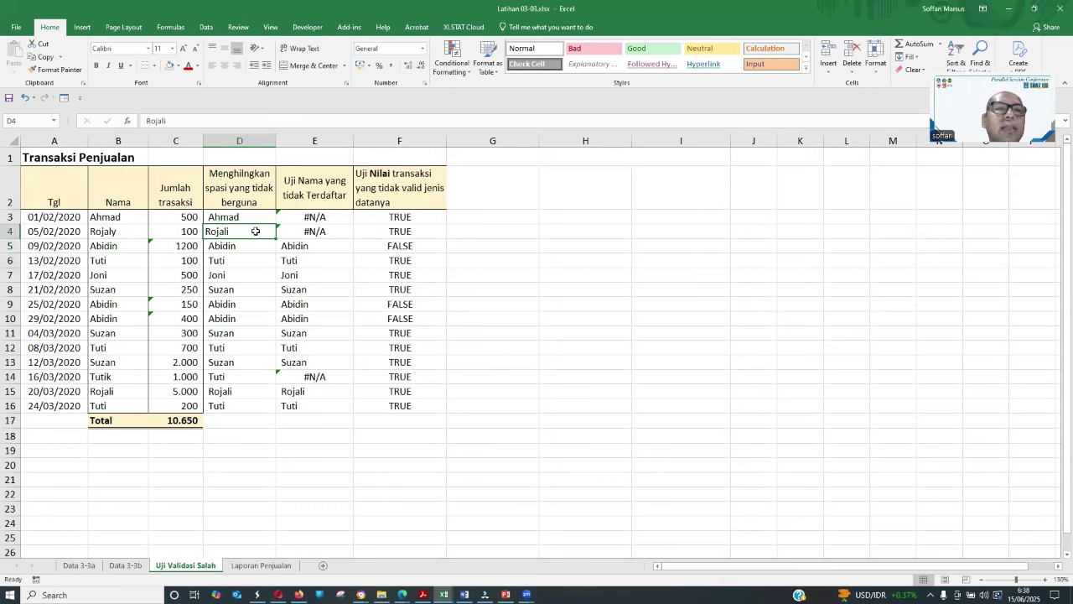
Fill the formula =TRIM(B3) from D3 down through D16, undo the stray move of the range, and check the filled cells.
key(Up)
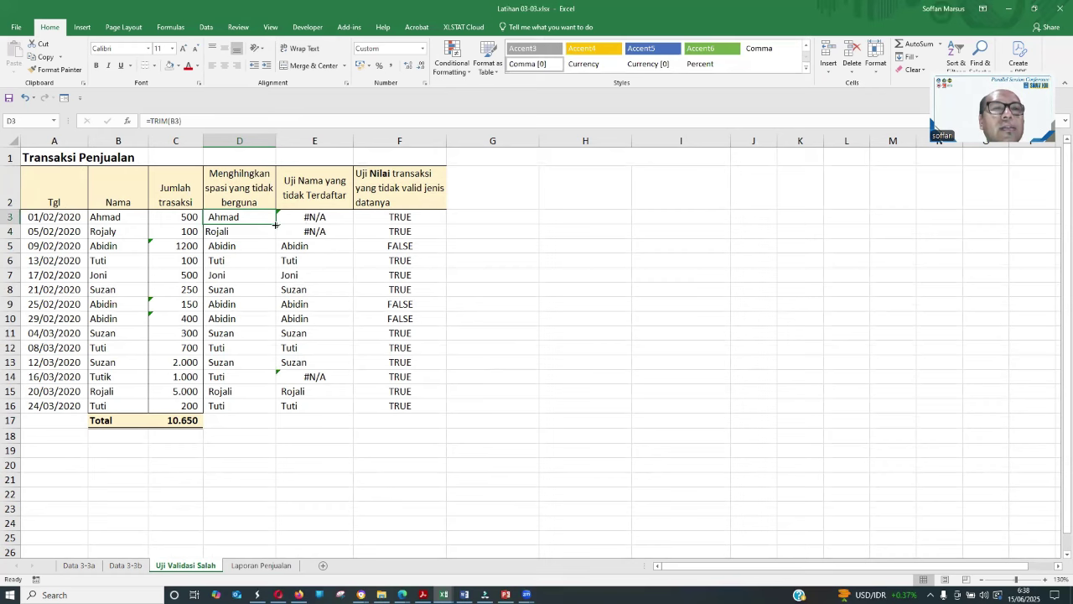
key(ctrl+shift+Down)
drag(275, 225, 277, 340)
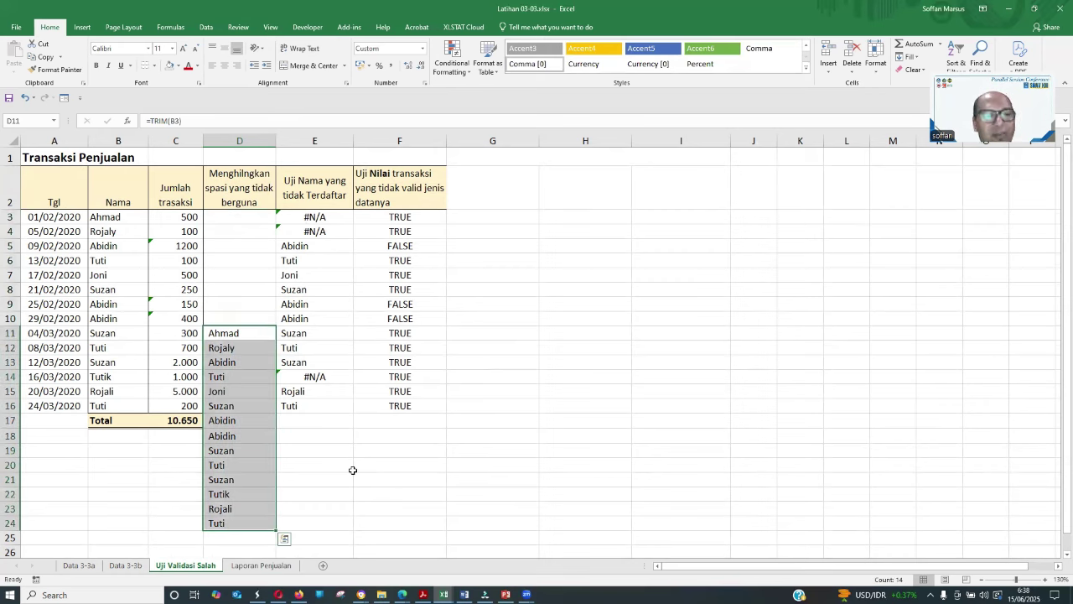
key(ctrl+z)
click(501, 451)
click(229, 231)
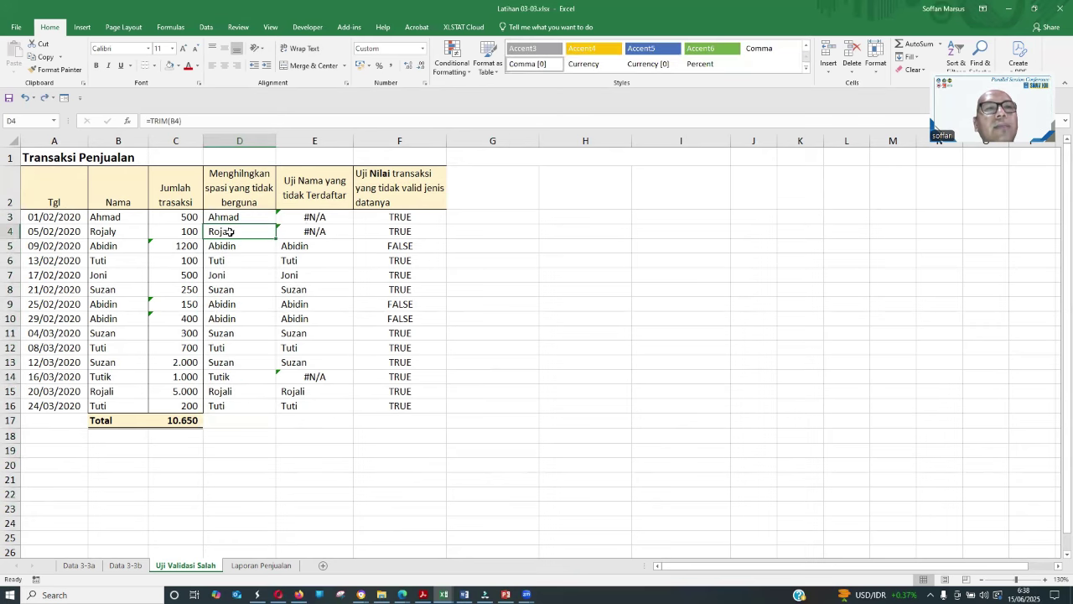
click(239, 393)
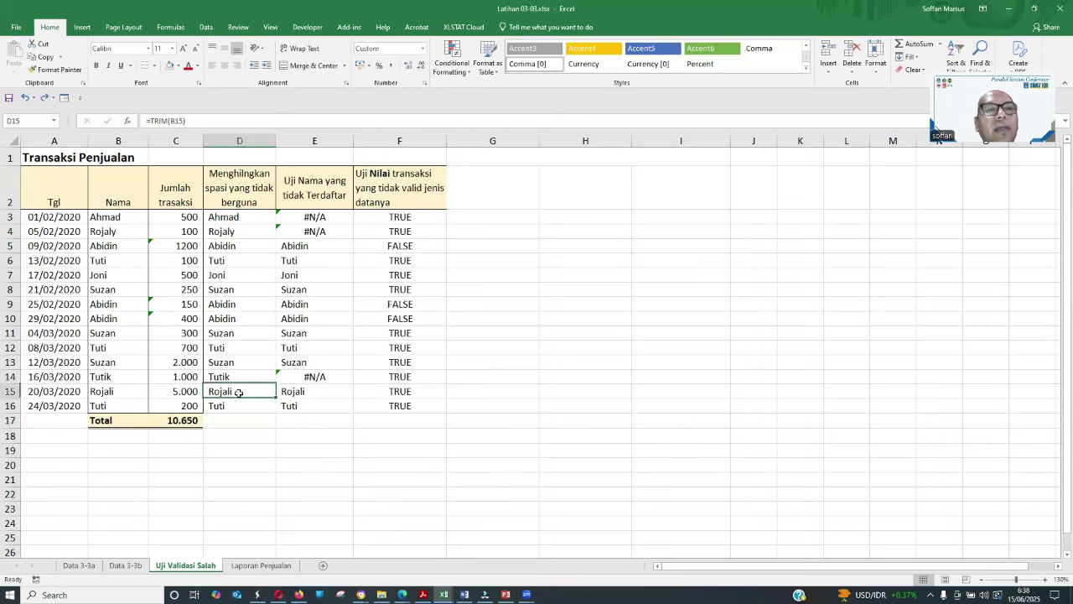
Examine the VLOOKUP formula in E3 against the customer names on Data 3-3b and the trimmed name in D3.
click(592, 270)
click(310, 219)
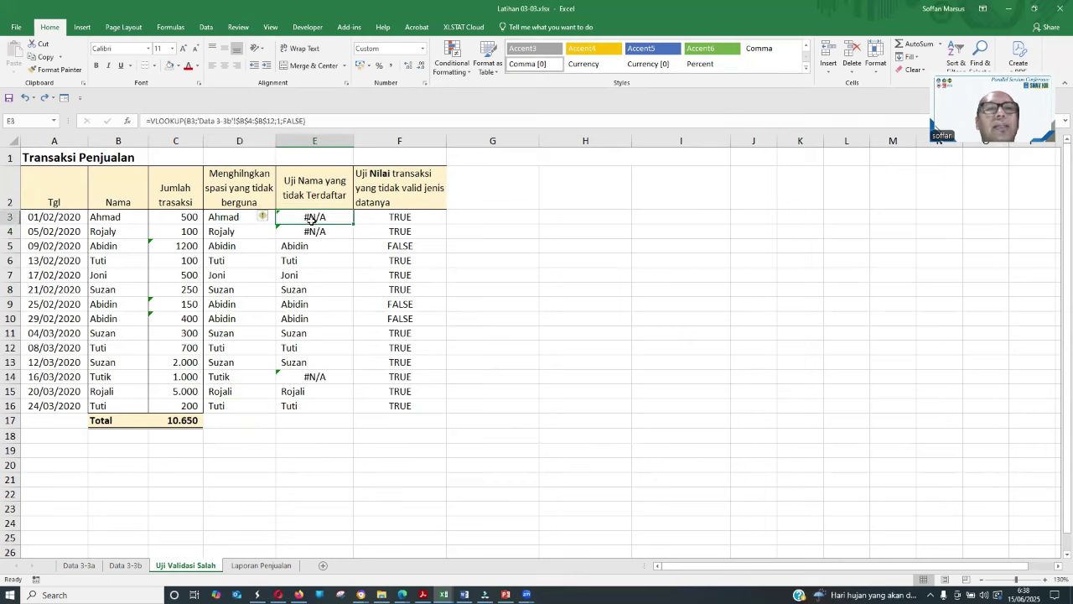
key(Left)
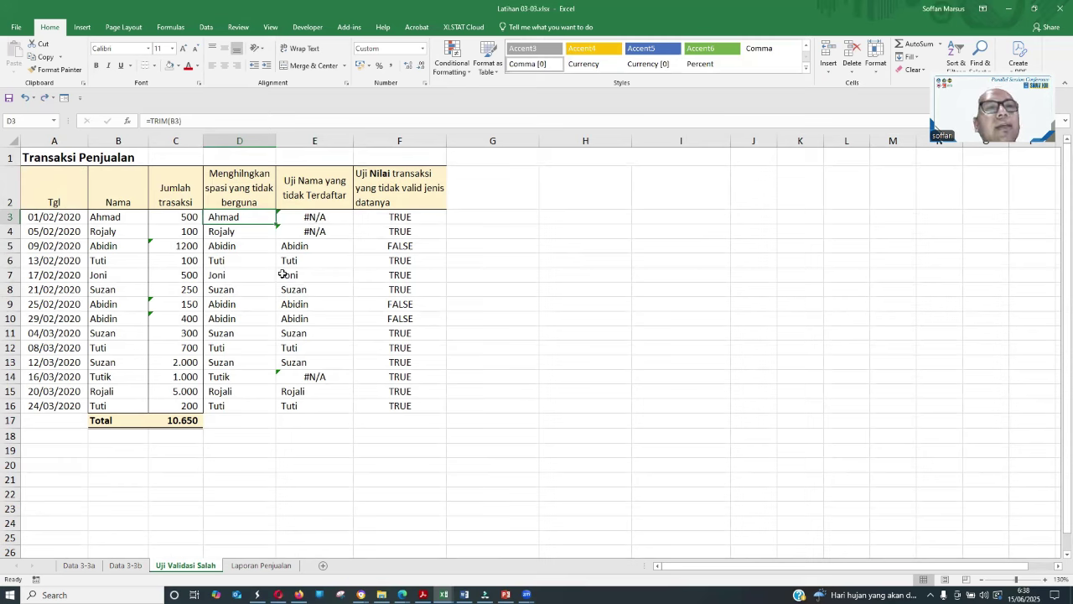
click(124, 568)
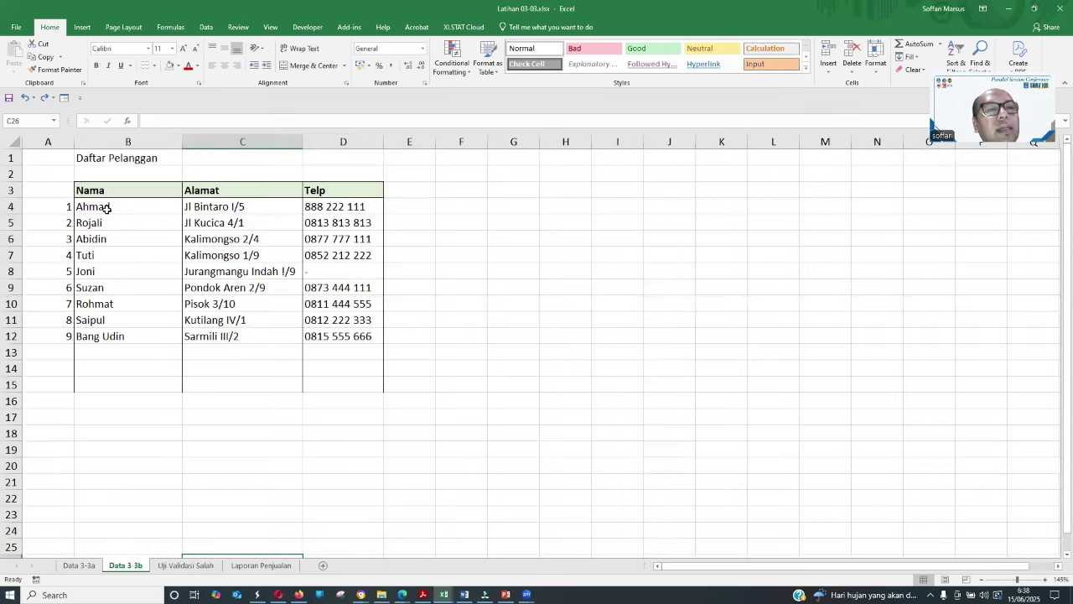
click(107, 208)
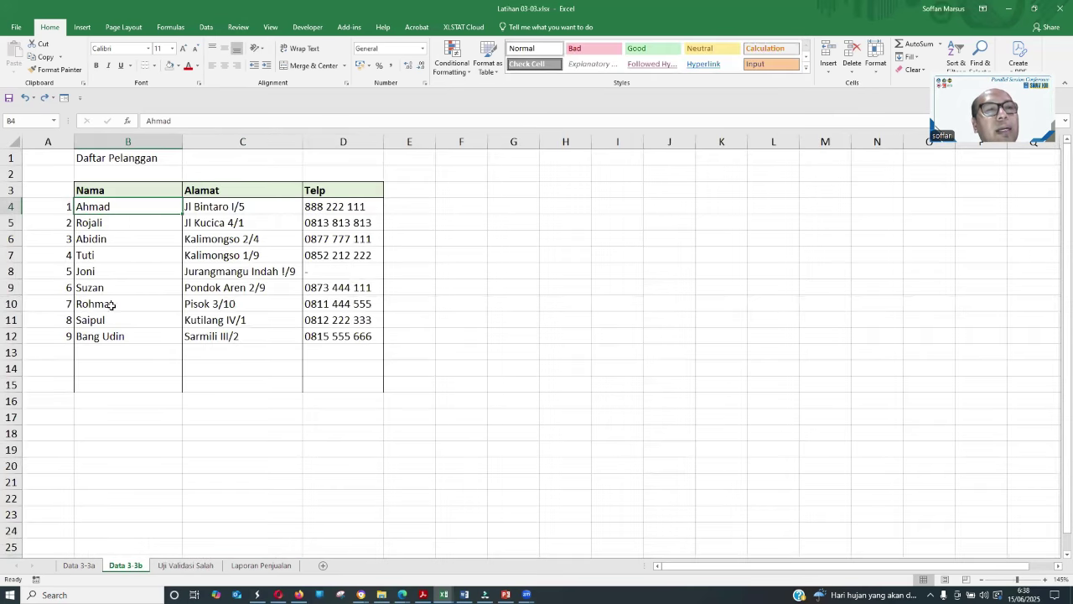
click(186, 565)
click(309, 217)
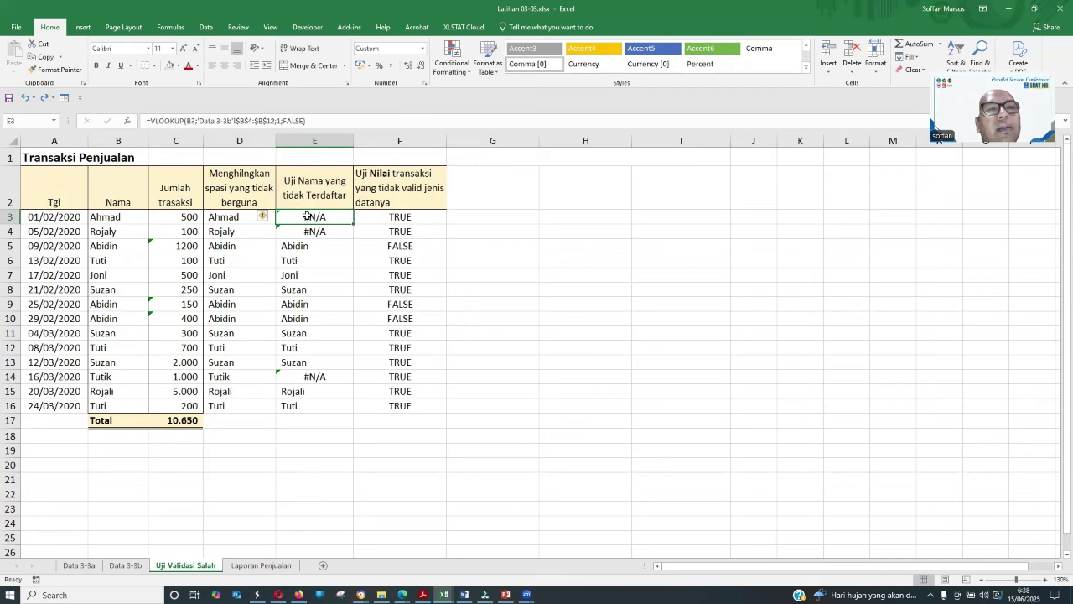
key(Left)
key(Left)
key(Left)
key(Right)
key(Right)
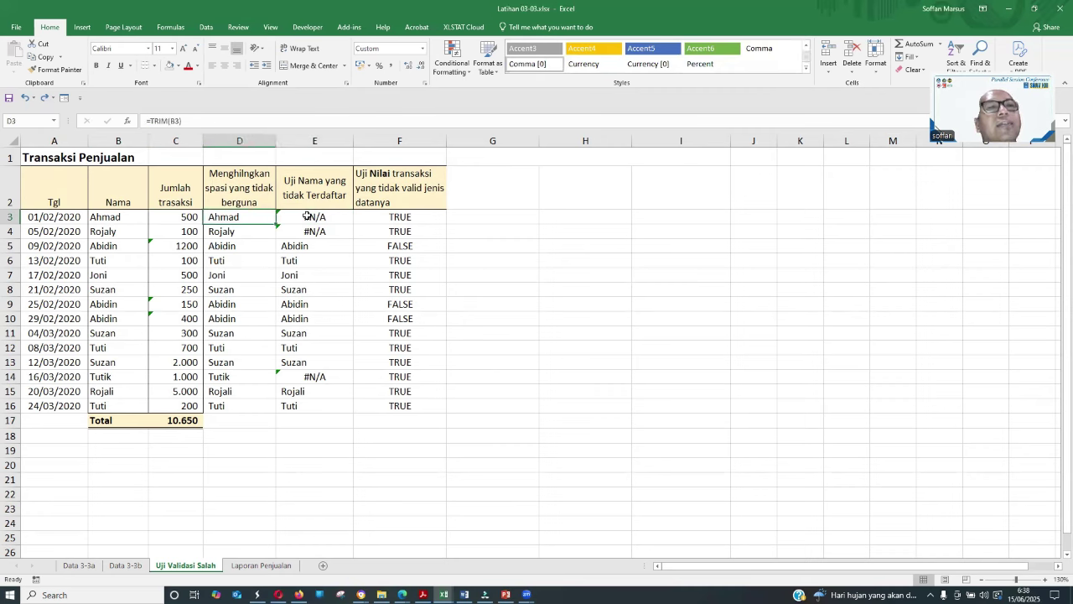
Inspect the original name in B3 for extra spaces and compare it with the TRIM formula in D3.
click(115, 216)
click(270, 116)
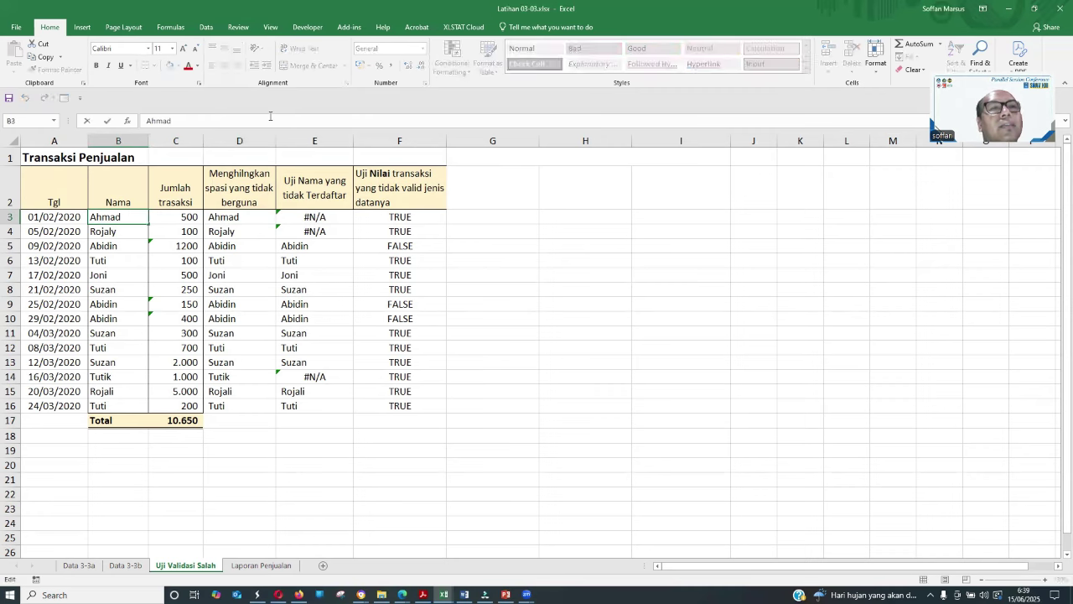
key(Return)
key(Up)
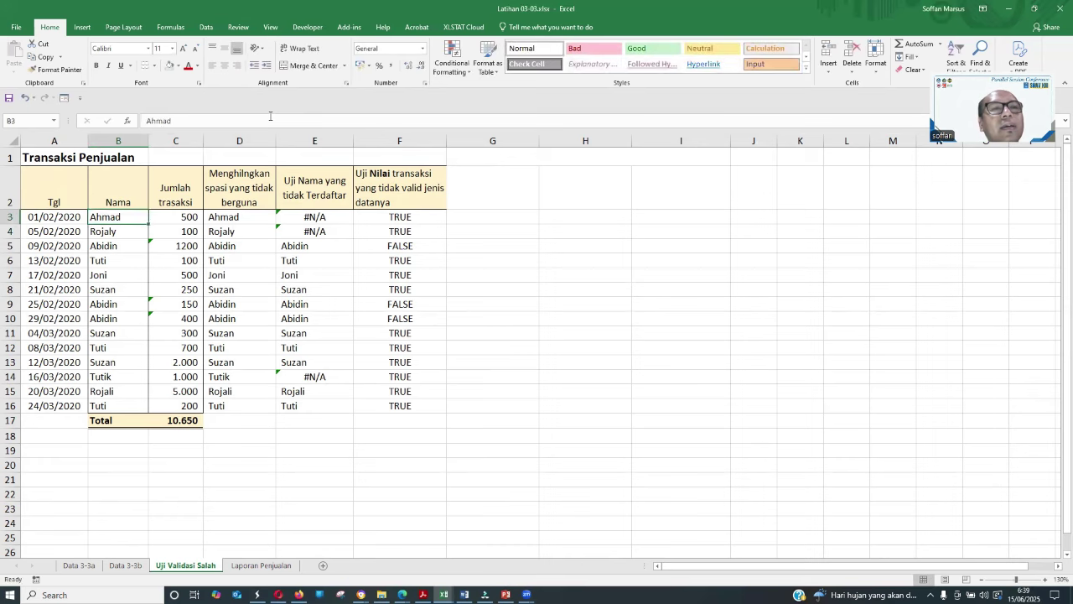
key(Right)
key(Right)
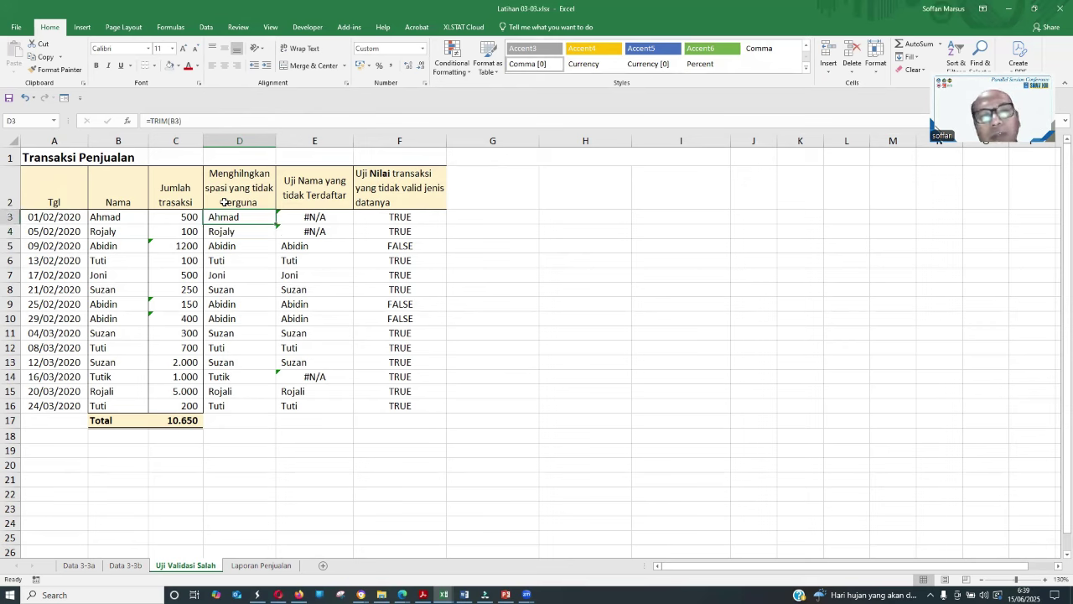
key(Left)
key(Left)
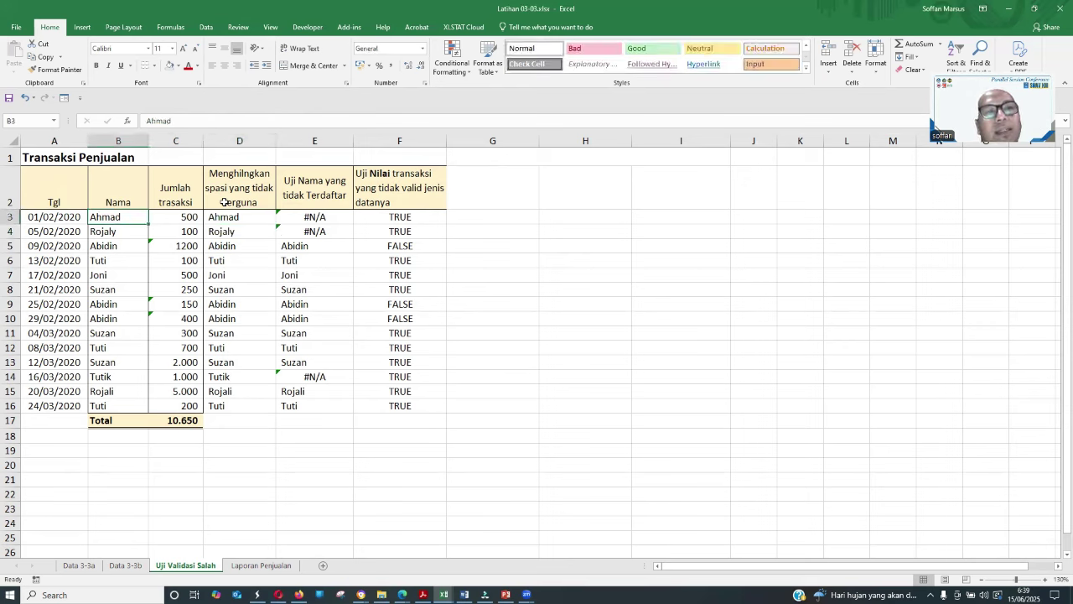
click(226, 124)
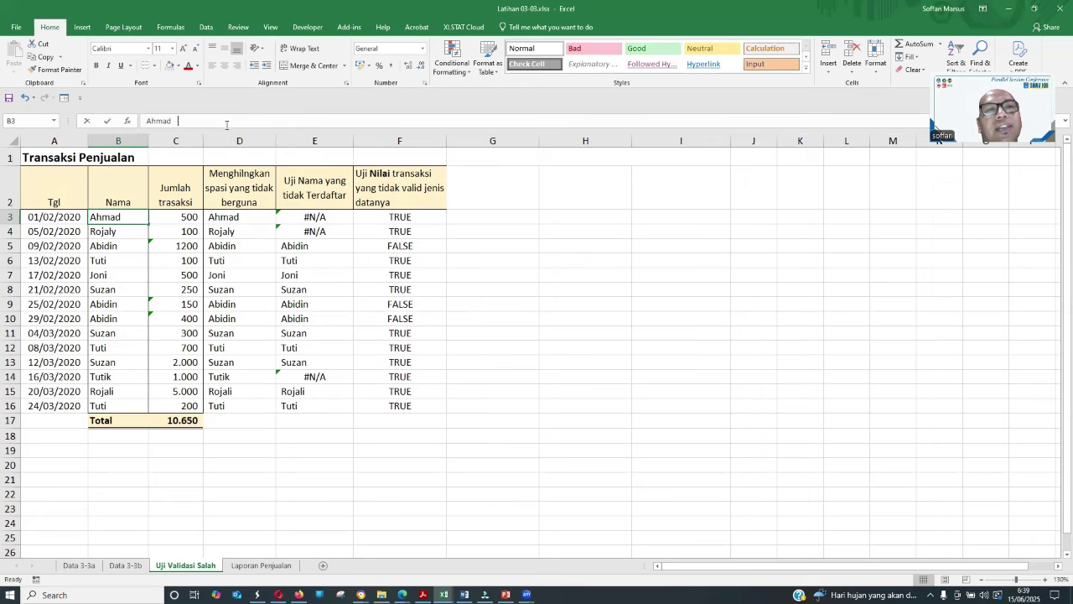
key(Escape)
key(Right)
key(Right)
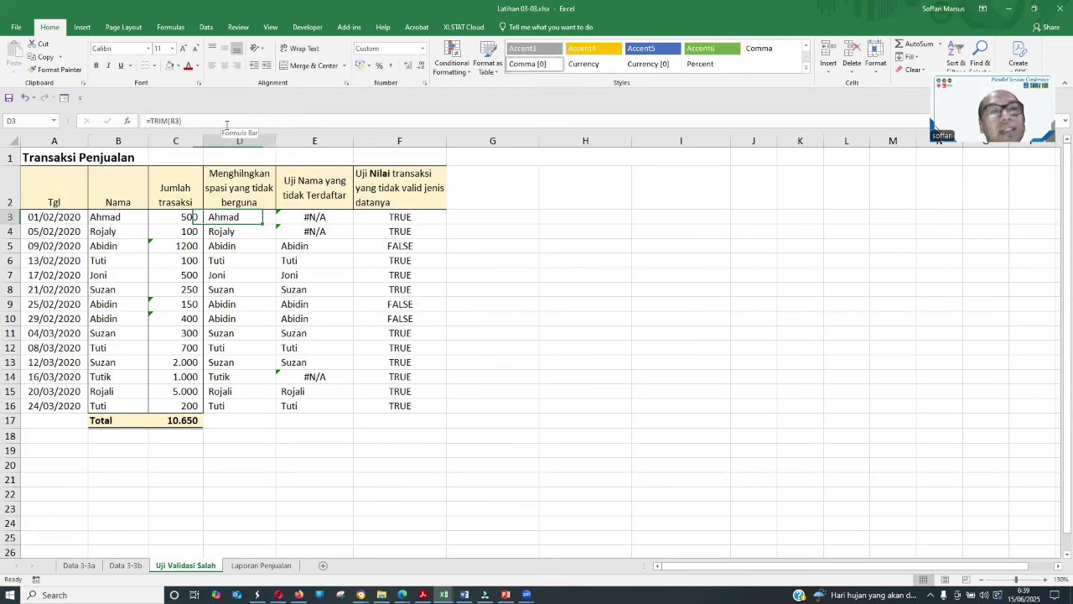
Review the TRIM formulas in D3:D6 and compare D3 with the VLOOKUP name test in E3.
key(Down)
key(Down)
key(Down)
key(Up)
key(Up)
key(Up)
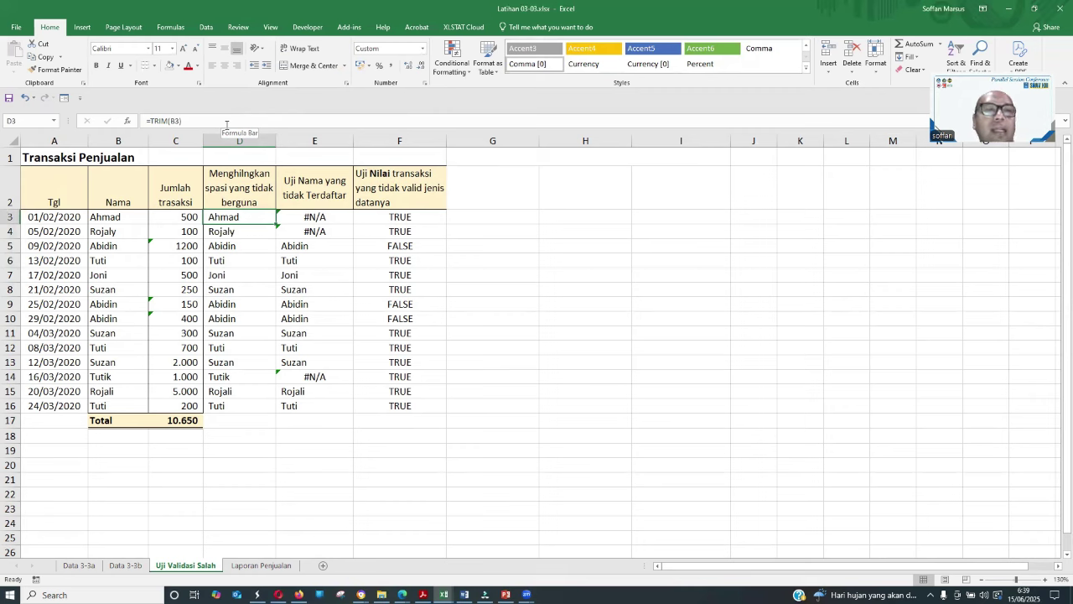
key(Right)
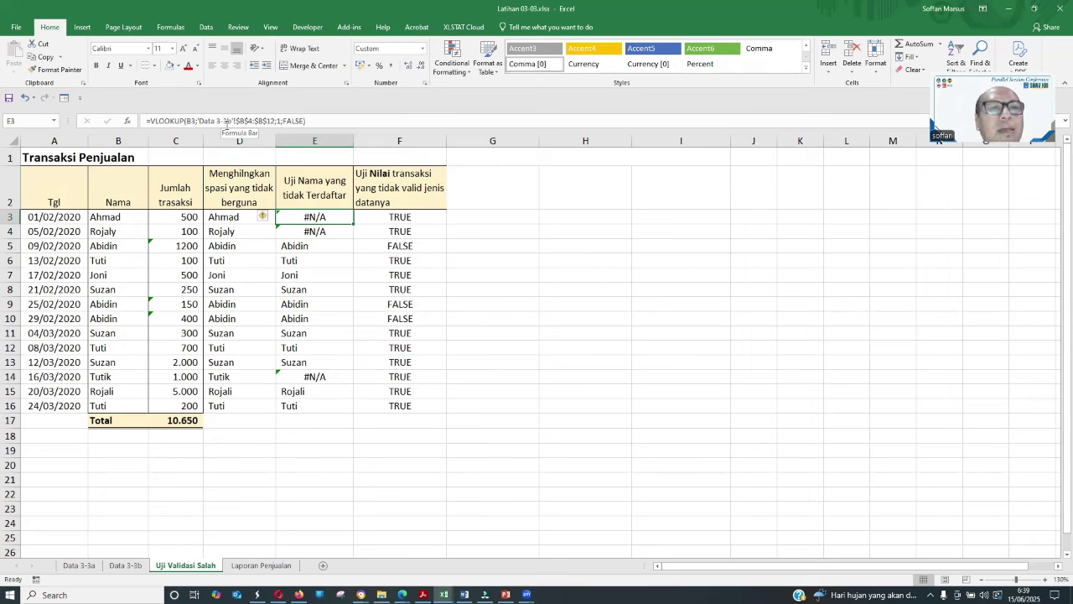
key(Left)
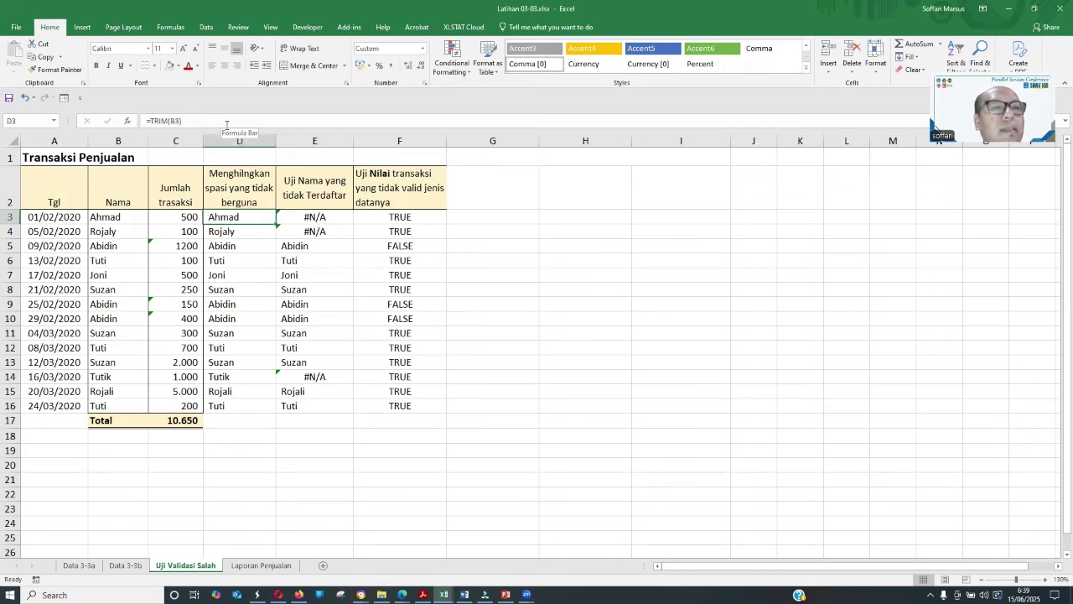
key(Right)
key(Left)
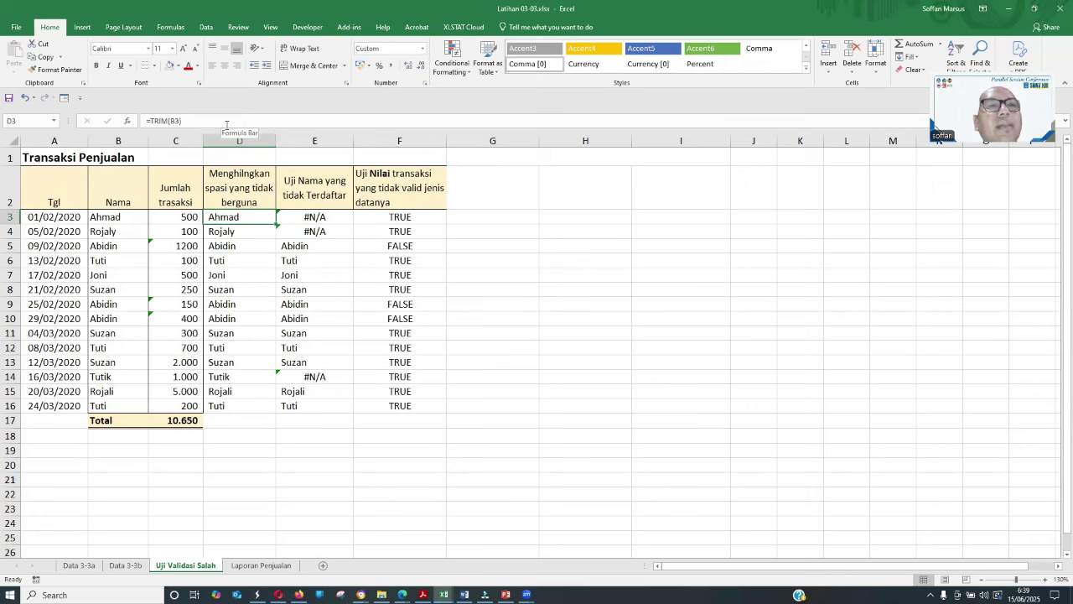
Copy the trimmed names in D3:D16 and paste them as values only into column G starting at G3.
key(Right)
key(Left)
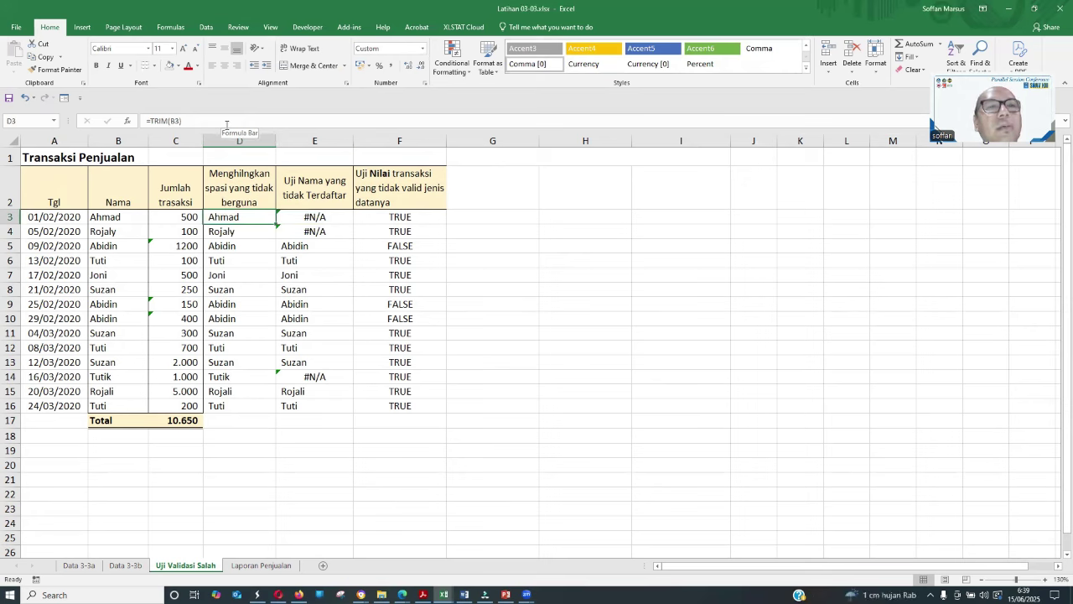
key(Right)
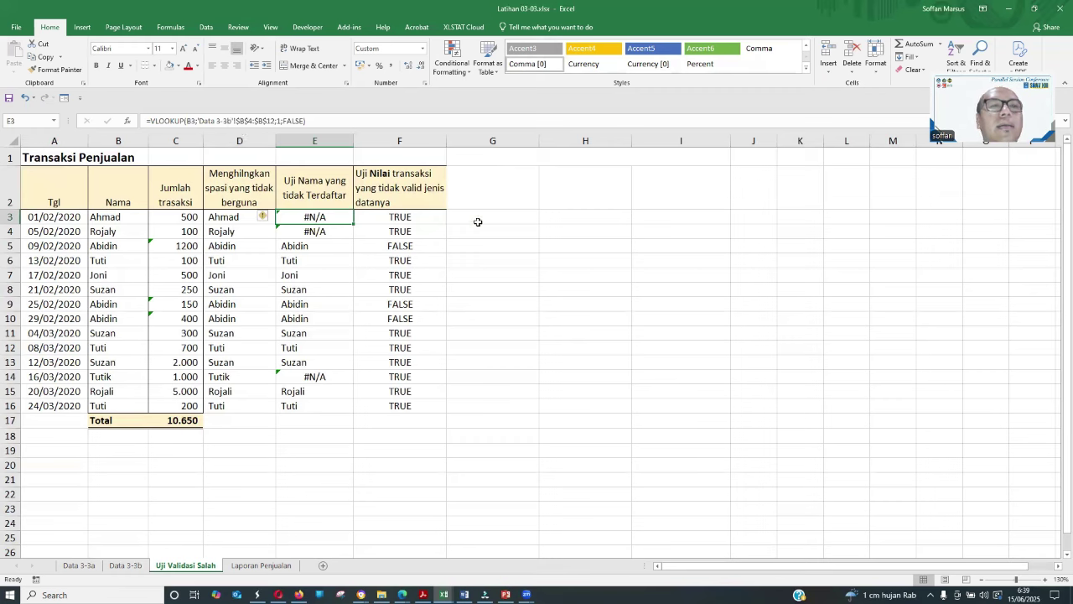
key(Left)
key(shift+Down)
key(shift+Down)
key(shift+Down)
key(shift+Down)
key(shift+Down)
key(shift+Down)
key(shift+Down)
key(shift+Down)
key(shift+Down)
key(shift+Down)
key(shift+Down)
key(shift+Down)
key(shift+Down)
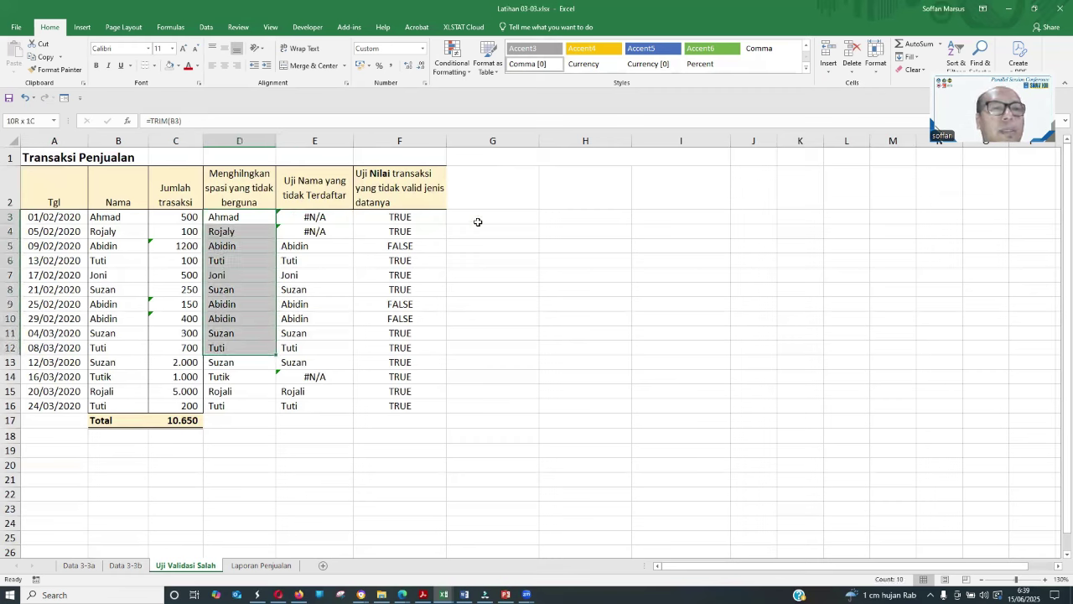
right_click(246, 241)
click(282, 263)
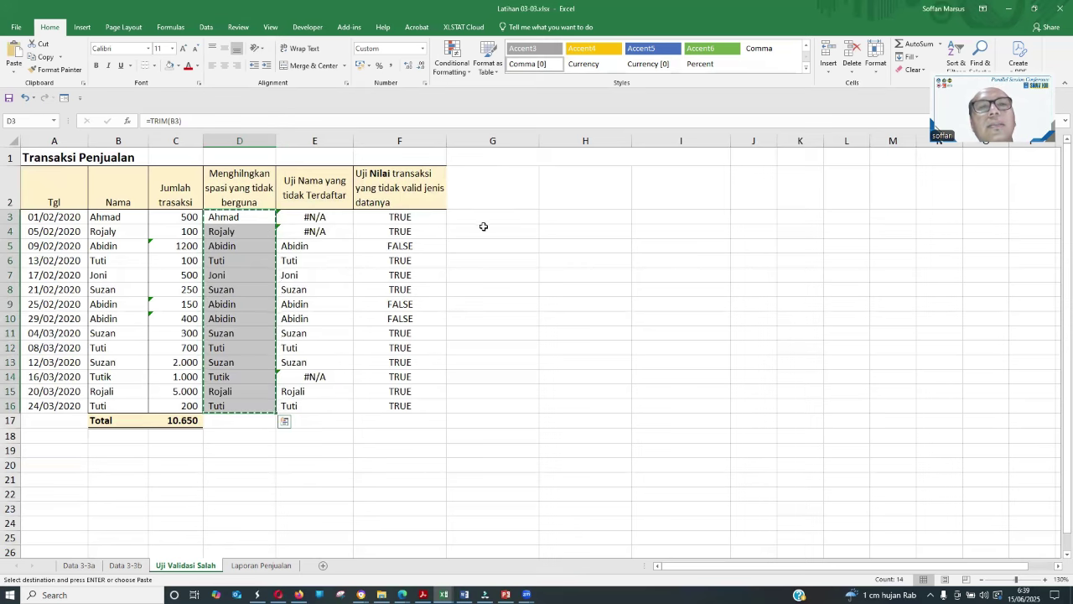
click(483, 221)
right_click(483, 221)
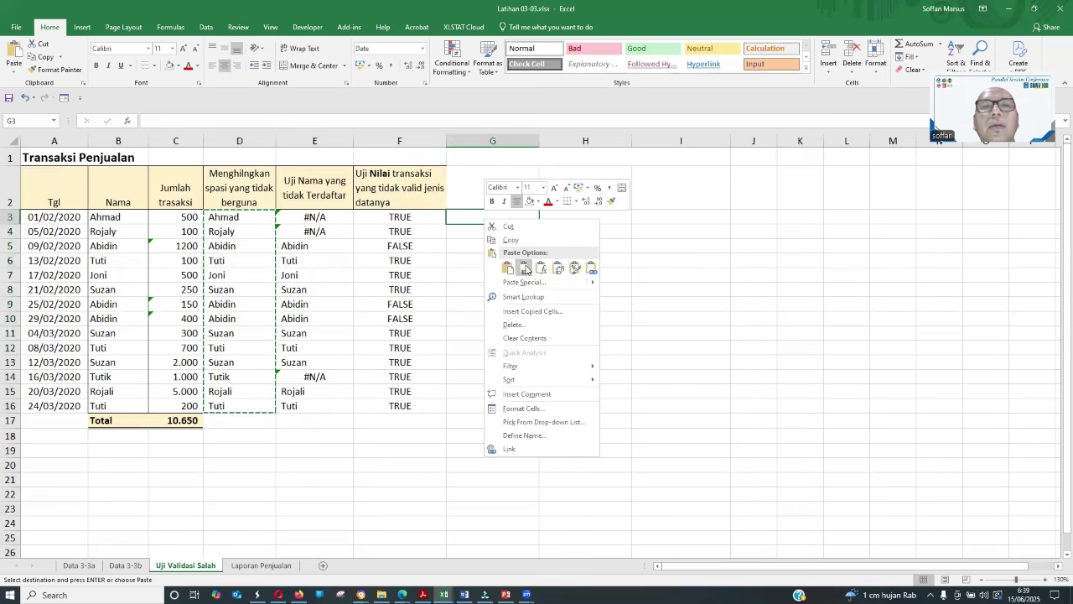
click(524, 266)
click(629, 425)
Compare the TRIM formula in D3 with the values pasted in the first rows of column G.
click(572, 217)
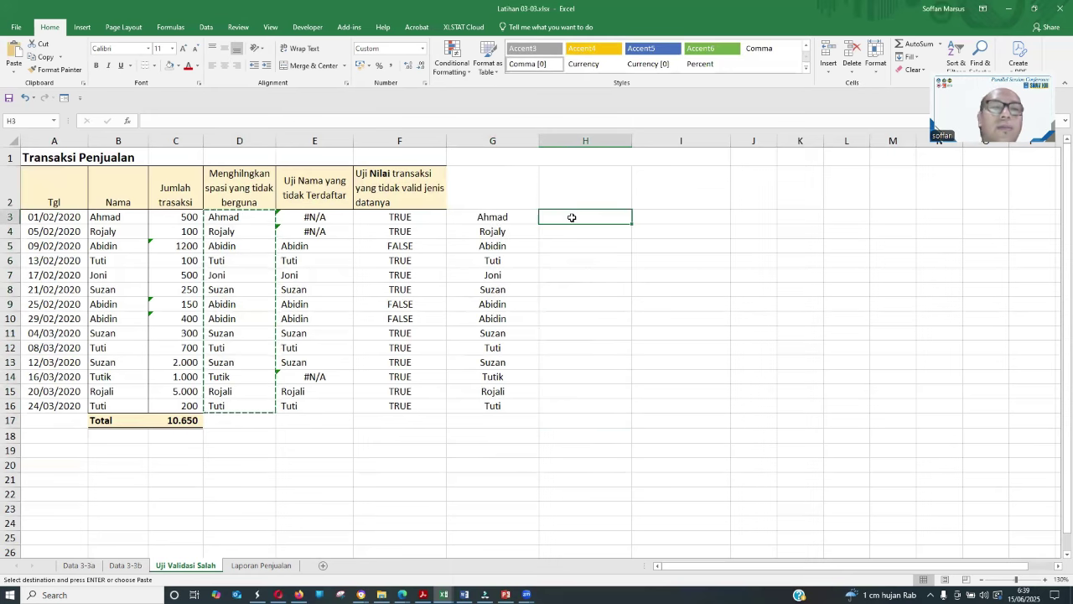
key(Left)
key(Left)
key(Left)
key(Left)
key(Right)
key(Right)
key(Right)
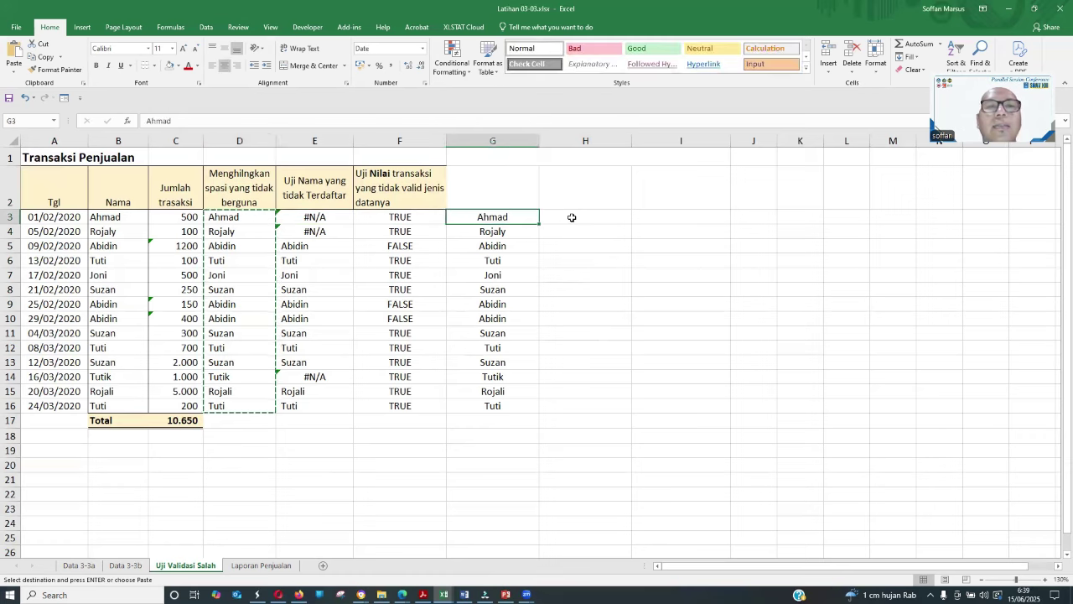
key(Down)
key(Down)
key(Down)
key(Up)
key(Up)
key(Up)
Begin a VLOOKUP formula in H3 with G3 as lookup value and 'Data 3-3b'!$B$4:$B$12 as absolute table array.
key(Right)
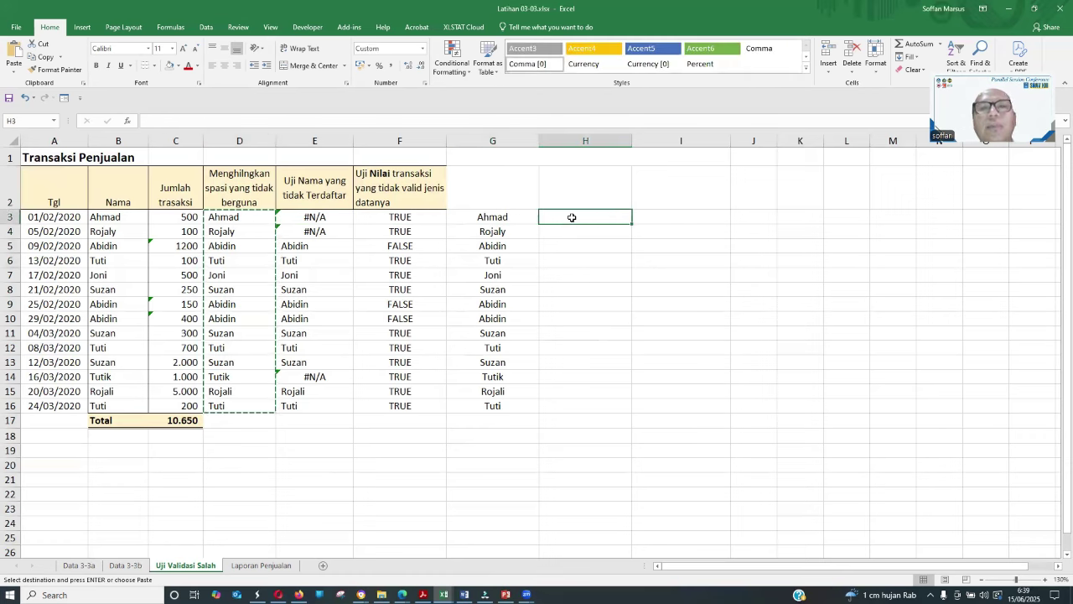
text(=VLO)
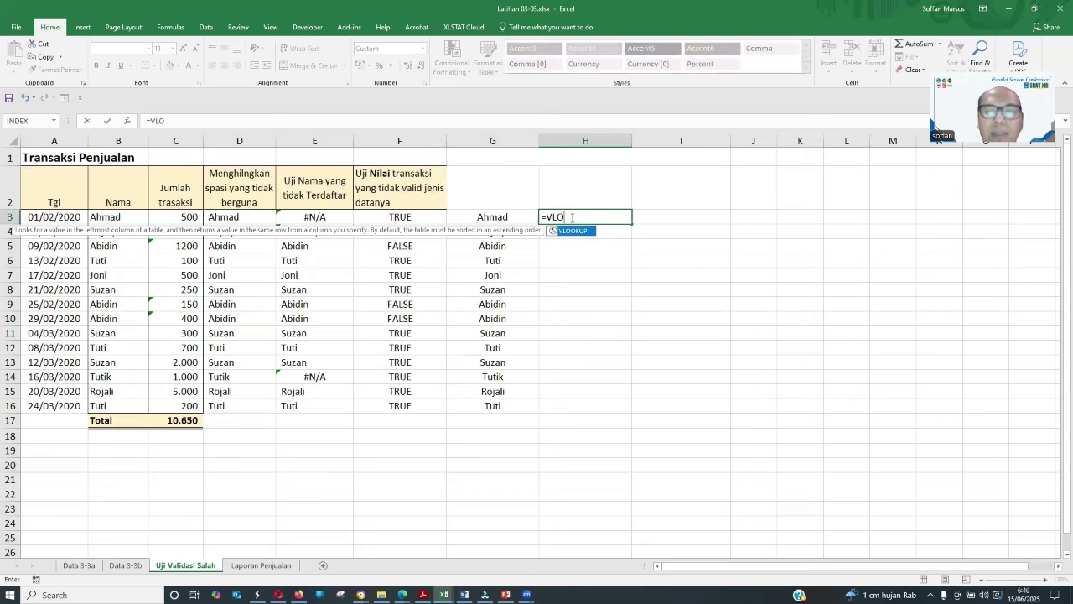
text(OKUP)
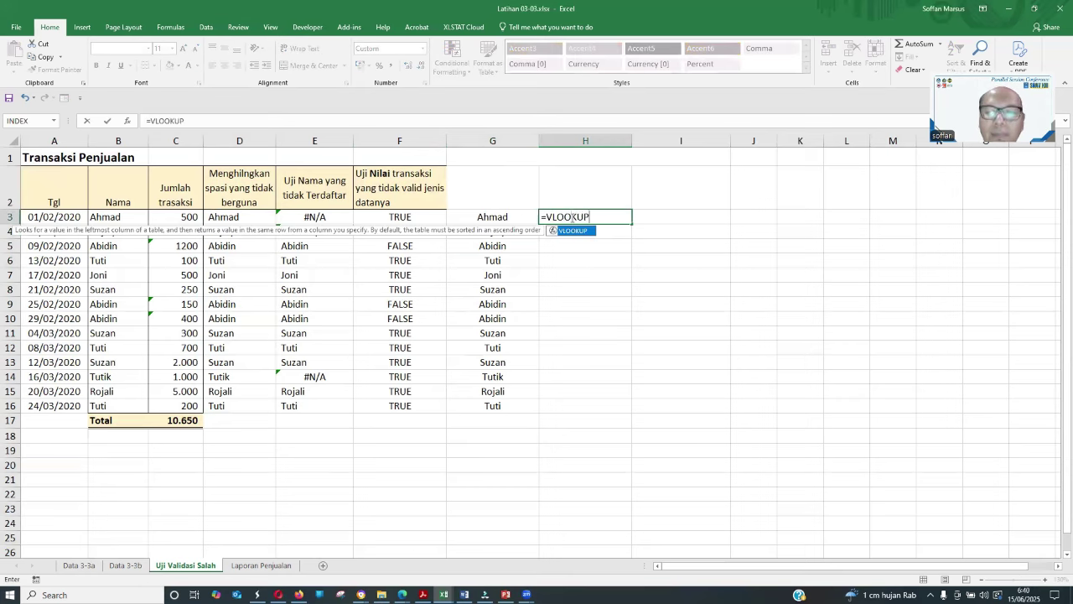
text(()
key(Left)
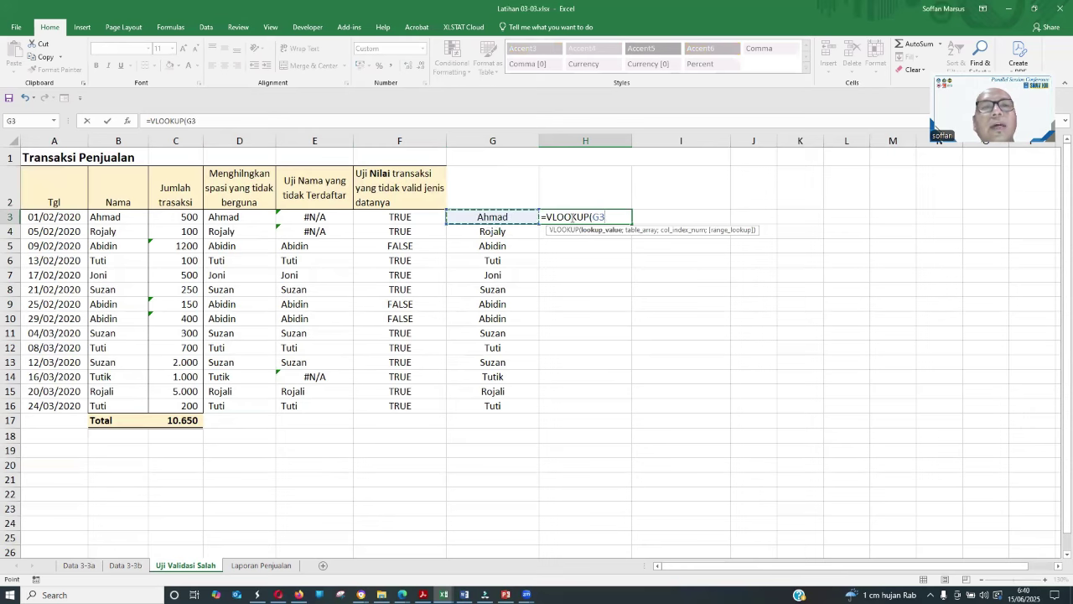
text(;)
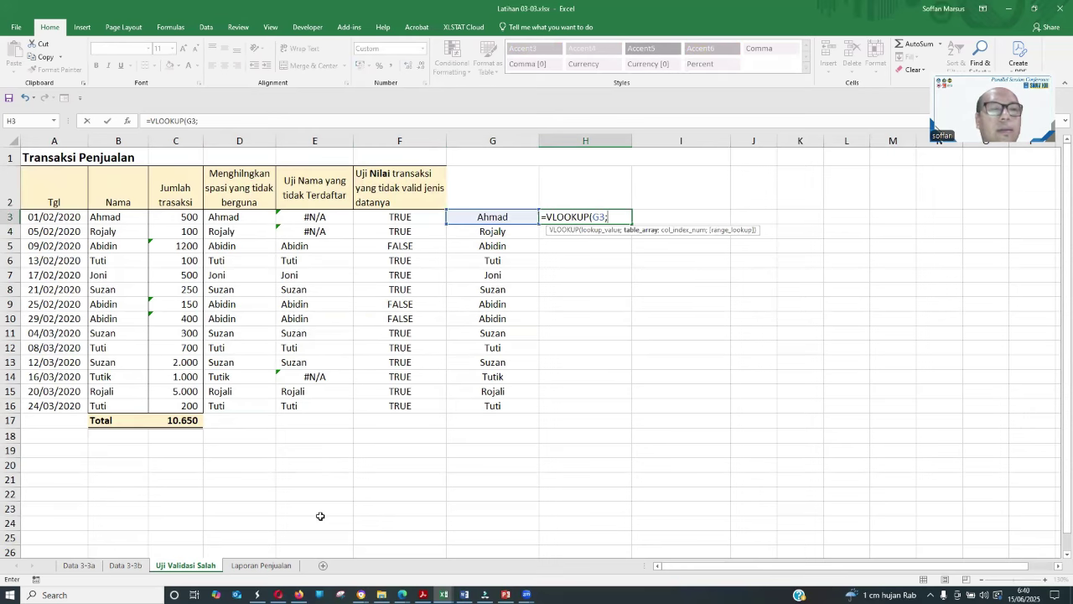
click(126, 565)
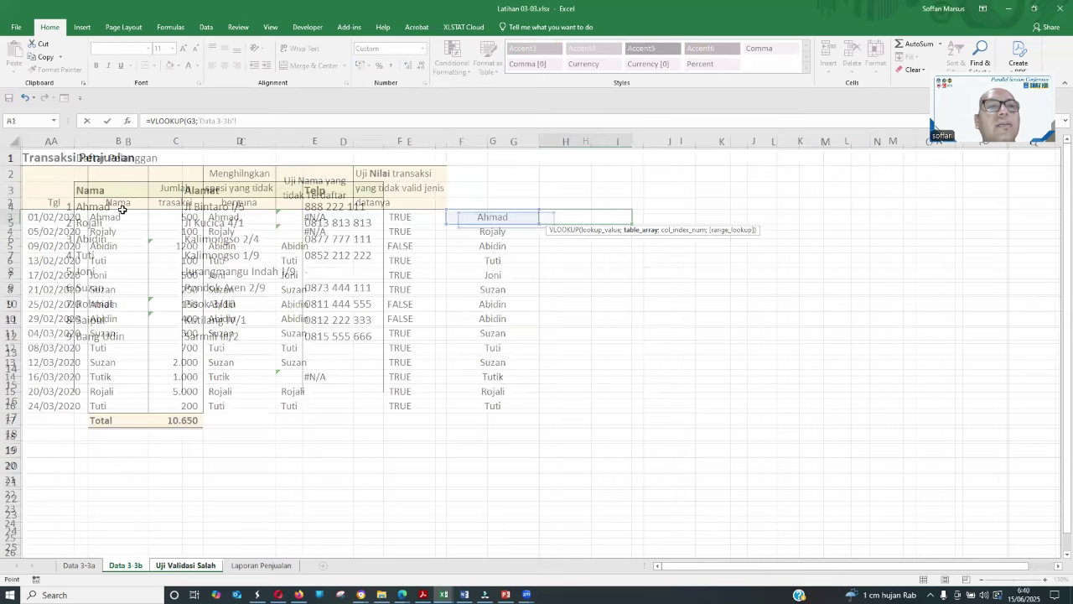
drag(120, 210, 132, 334)
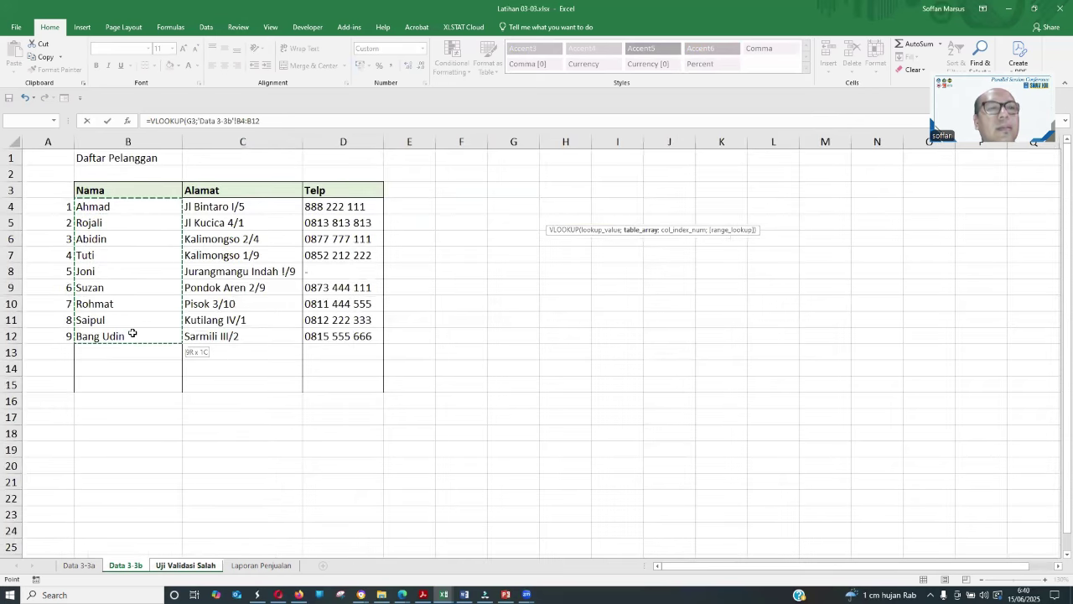
key(F4)
text(;)
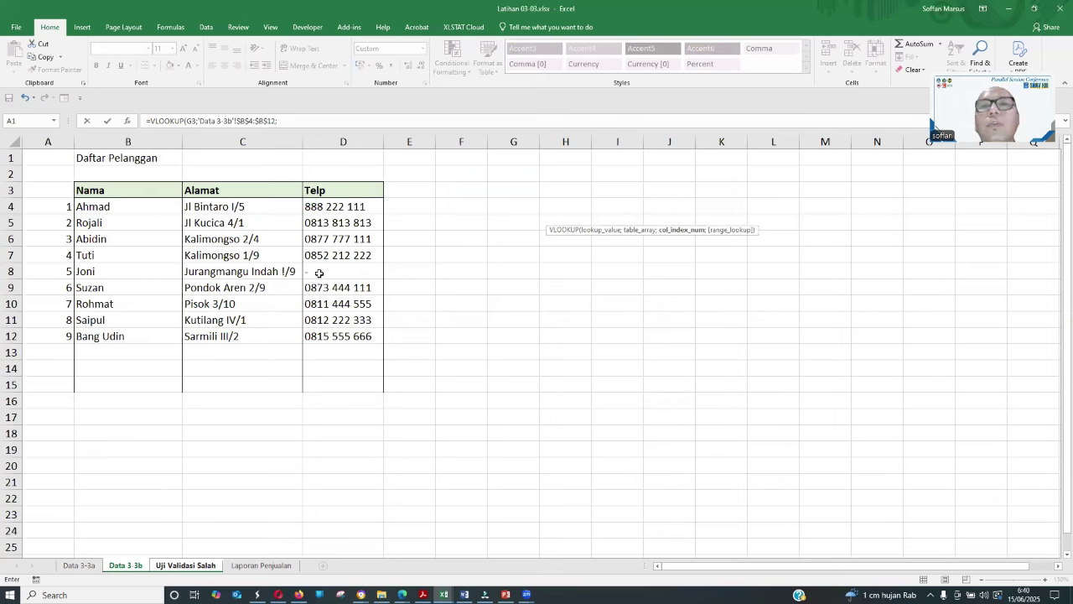
click(200, 567)
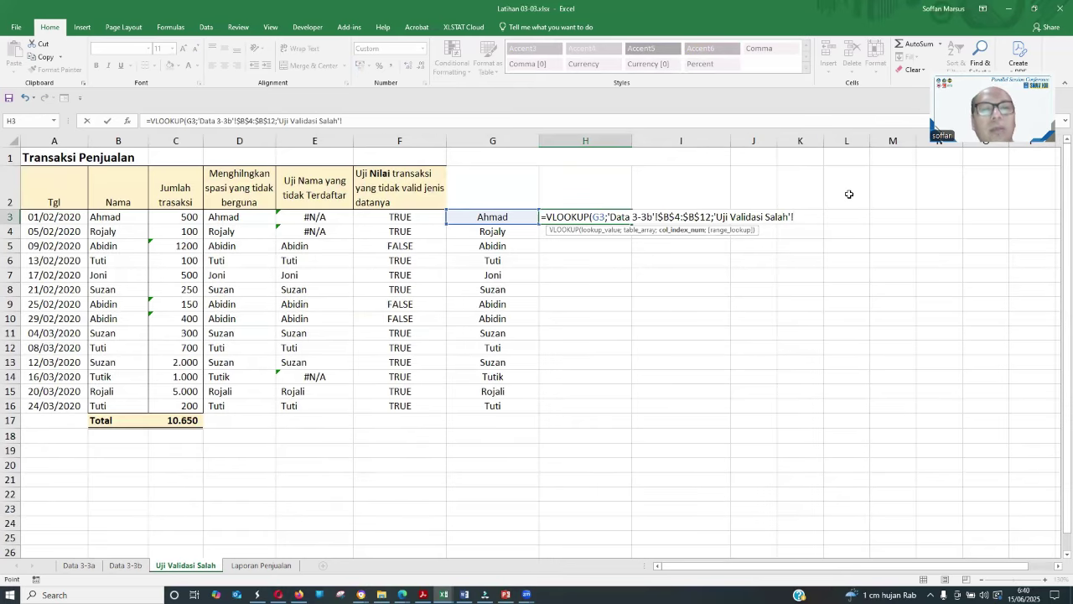
text(1)
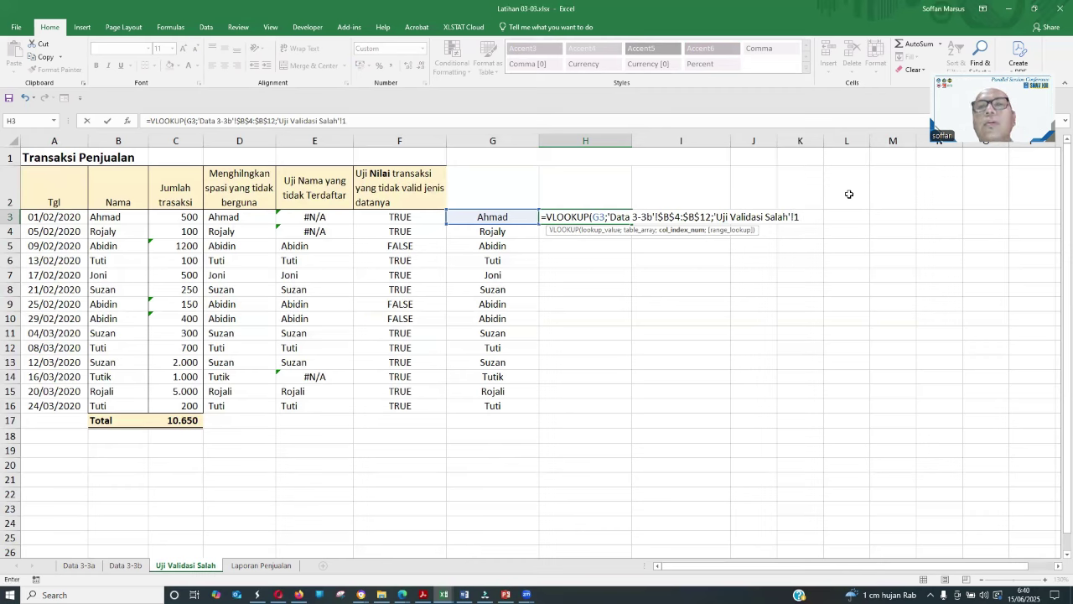
text(;1)
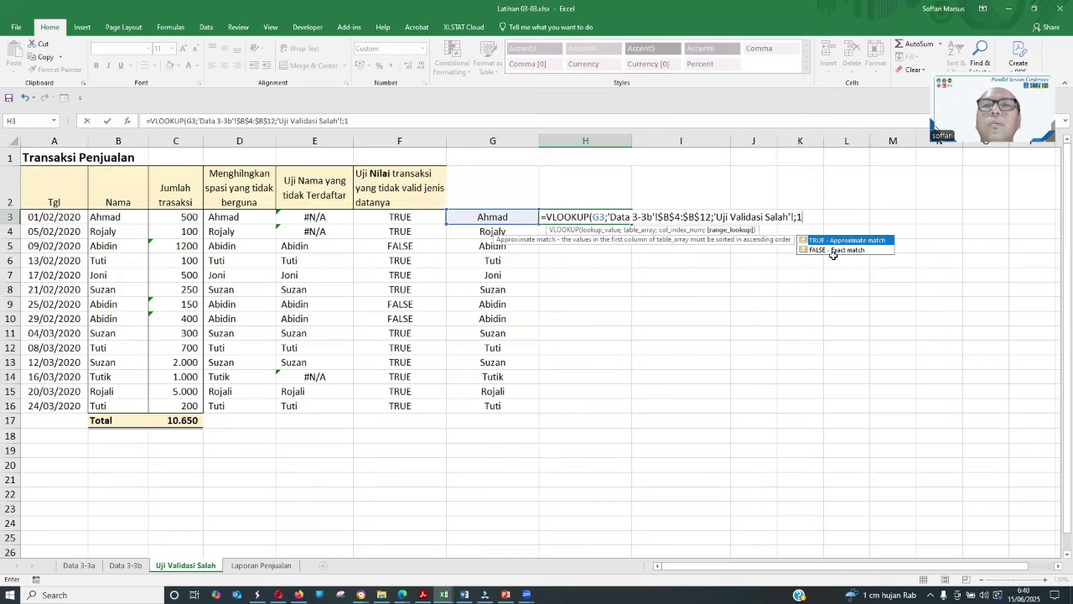
key(BackSpace)
key(BackSpace)
key(BackSpace)
key(BackSpace)
key(BackSpace)
key(BackSpace)
key(BackSpace)
key(BackSpace)
key(BackSpace)
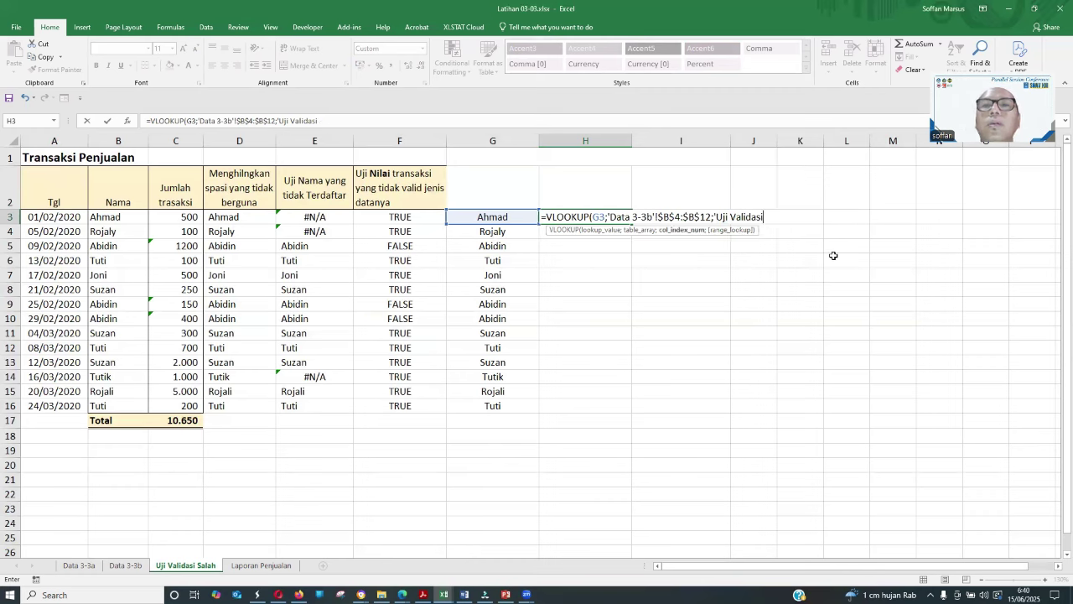
key(BackSpace)
key(BackSpace)
key(BackSpace)
key(BackSpace)
key(BackSpace)
key(BackSpace)
key(BackSpace)
key(BackSpace)
key(BackSpace)
key(BackSpace)
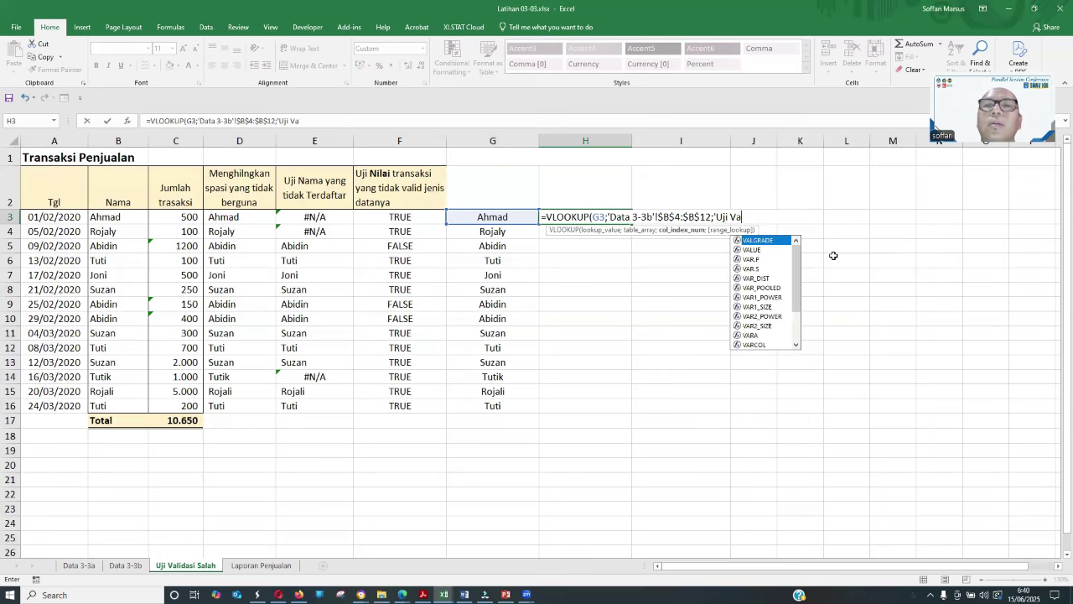
key(BackSpace)
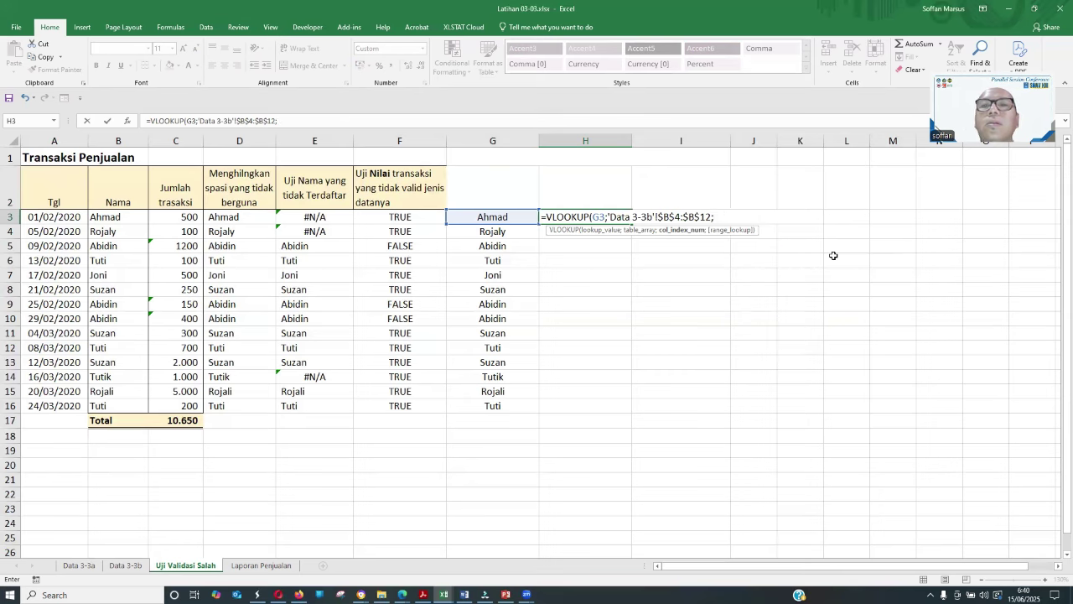
Complete the H3 lookup with column index 1 and exact match (FALSE), and fill the formula down to H16.
text(1;)
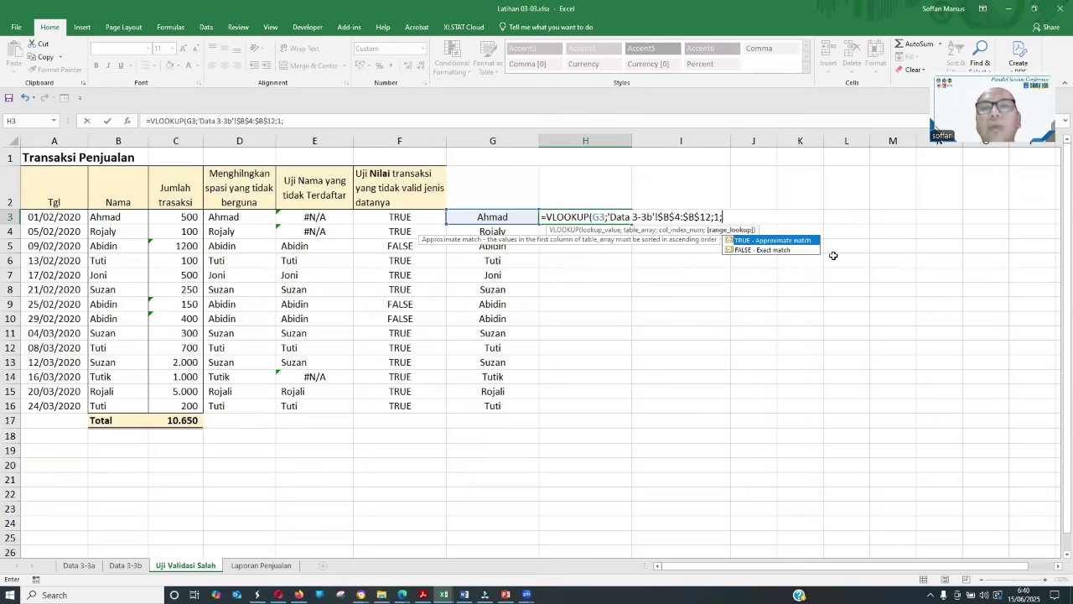
double_click(757, 250)
text())
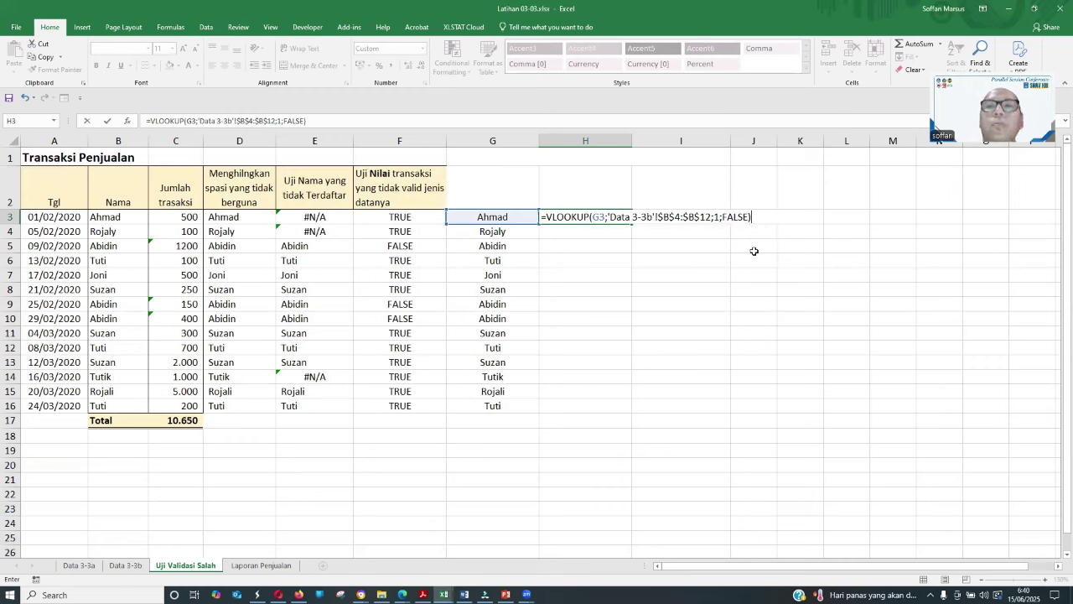
key(ctrl+Return)
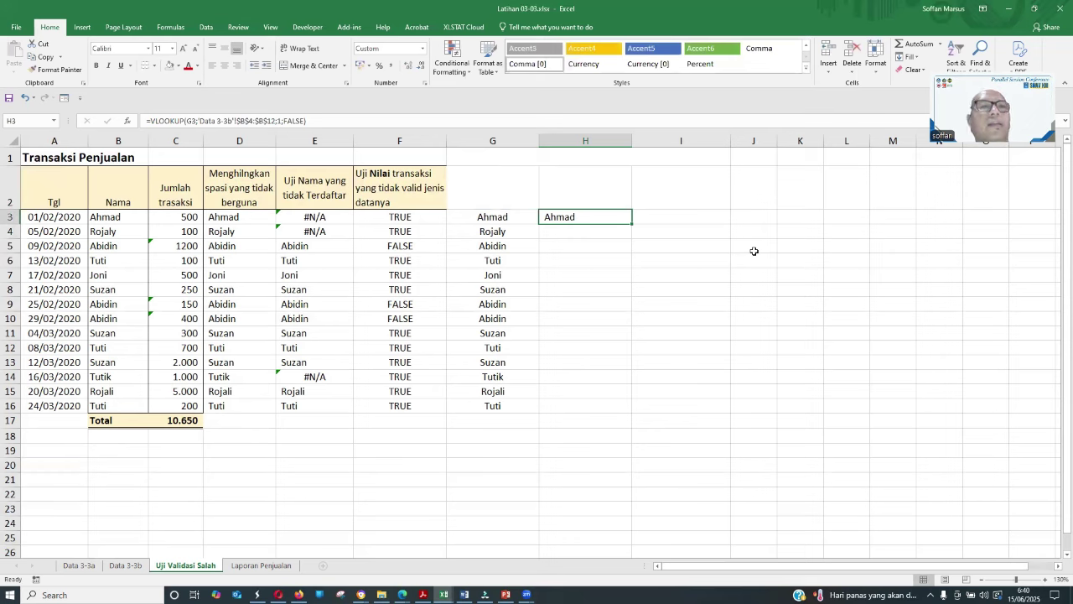
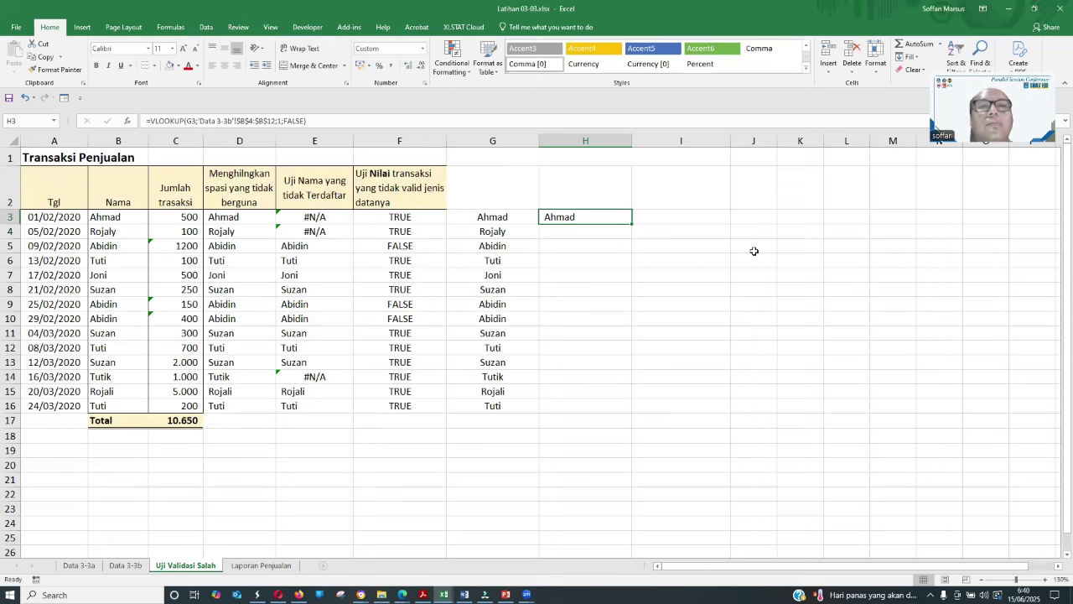
double_click(633, 223)
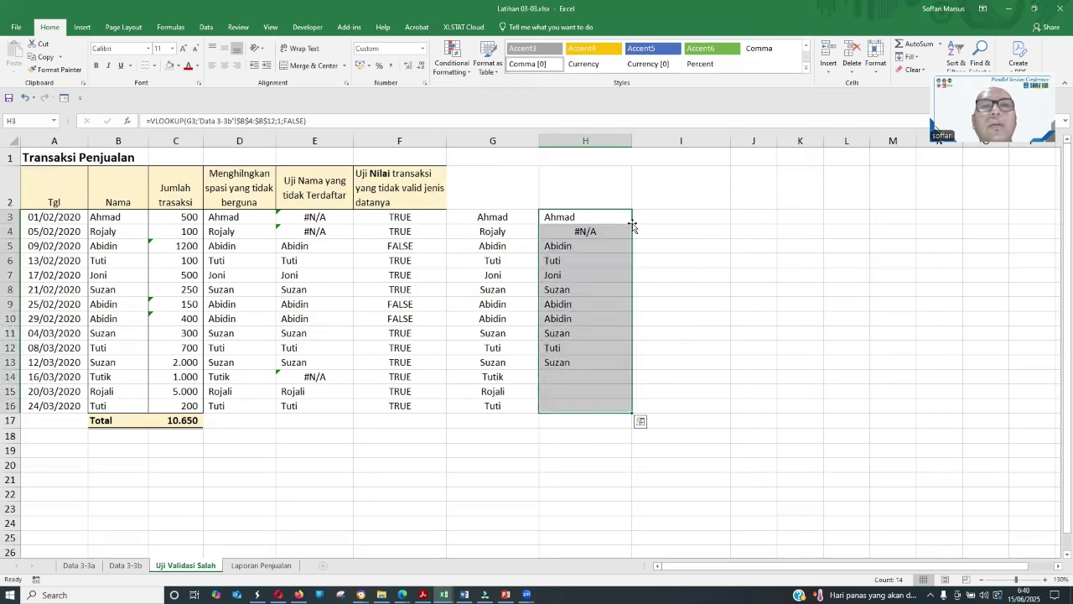
click(728, 230)
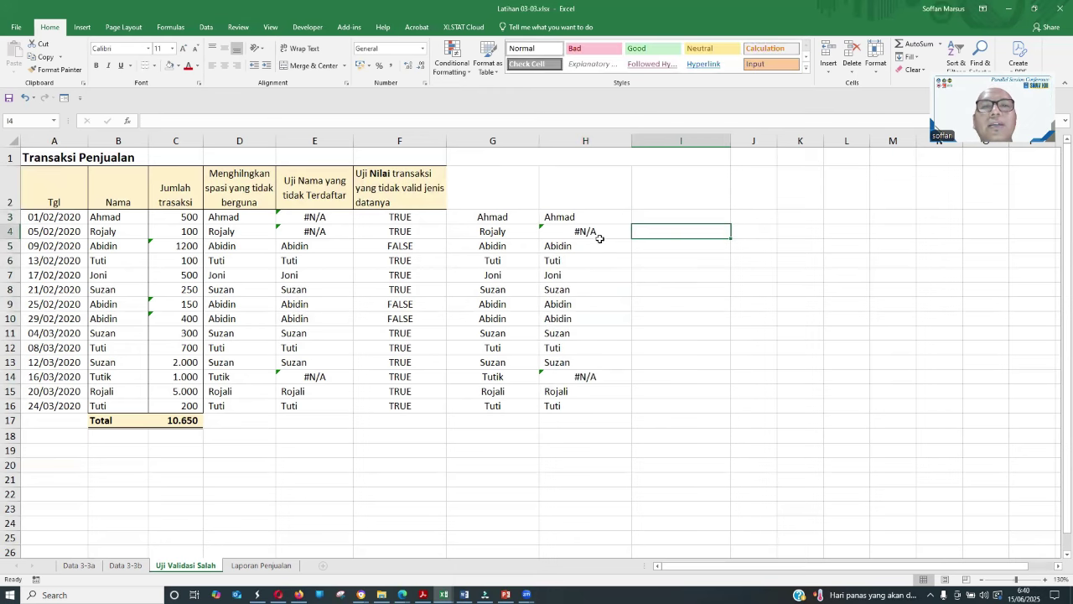
Examine the lookup results in column H against the pasted names in column G, especially rows 3, 4 and 14.
click(600, 232)
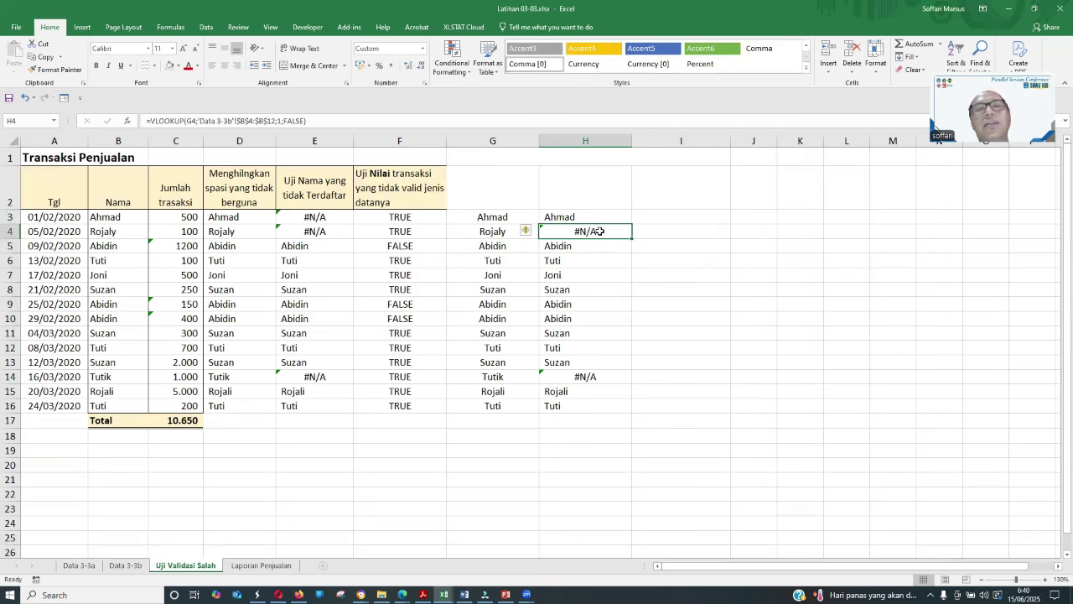
click(502, 235)
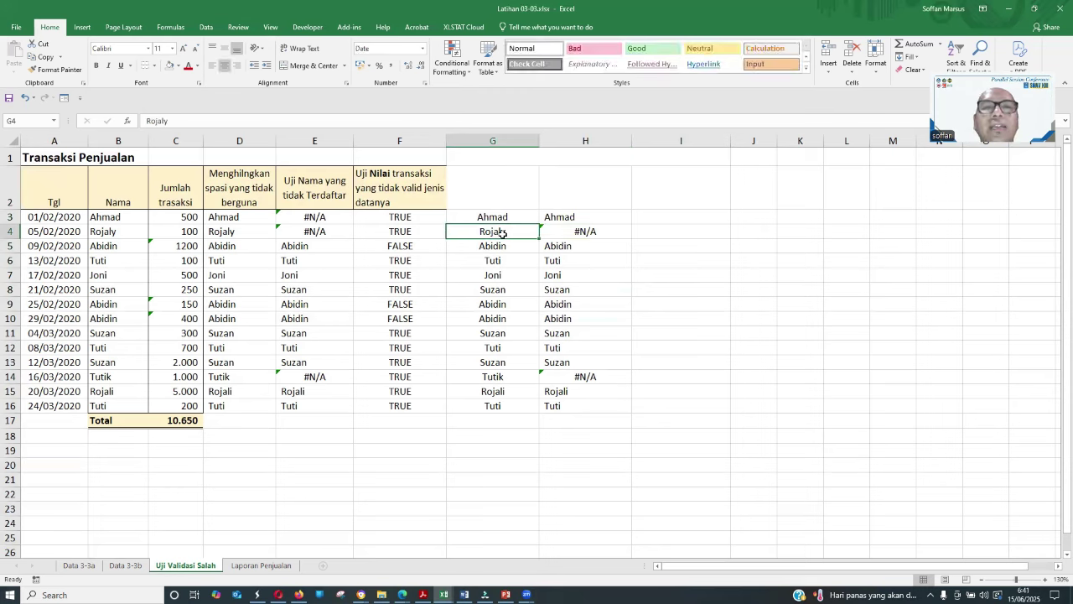
click(593, 378)
click(506, 235)
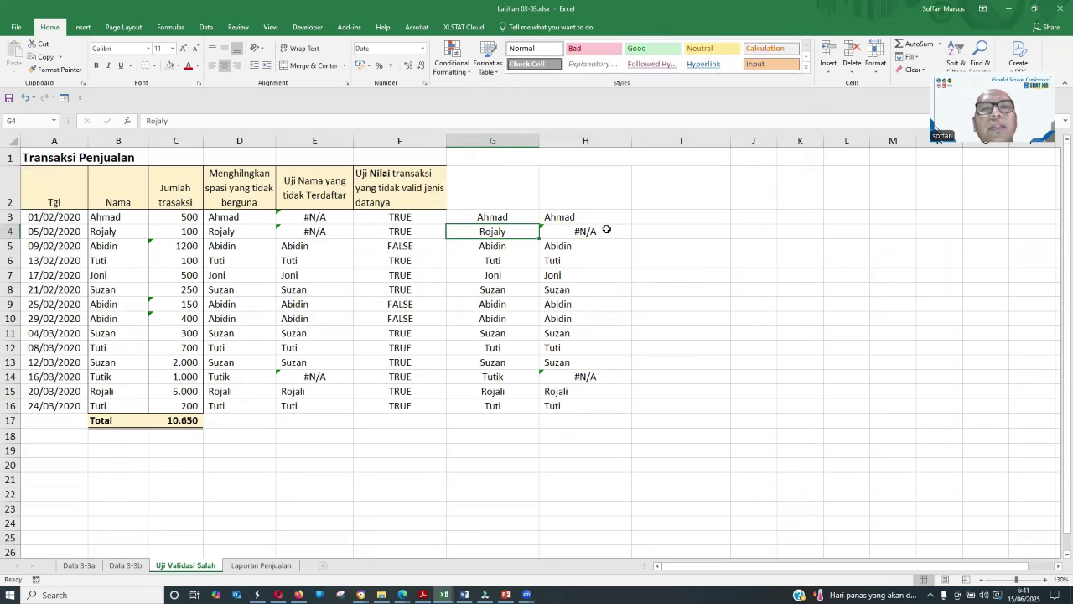
click(583, 216)
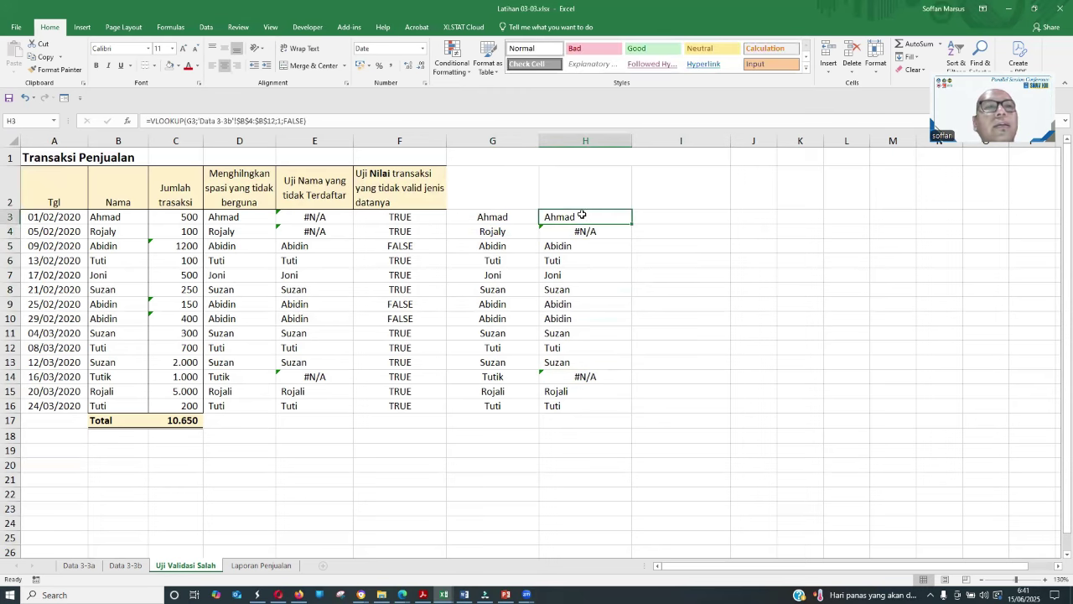
click(501, 229)
click(571, 216)
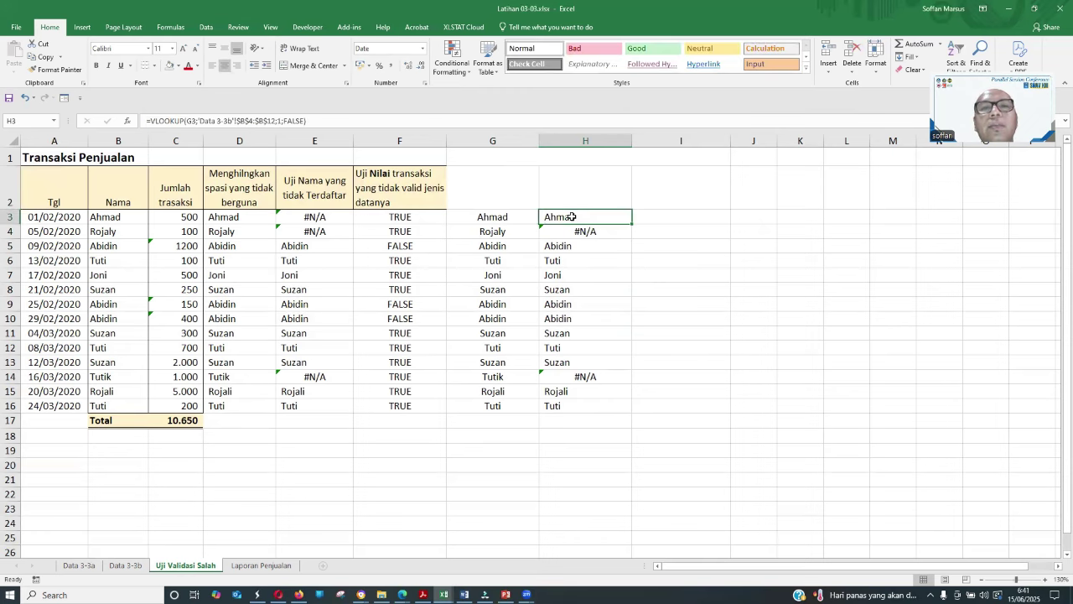
click(674, 217)
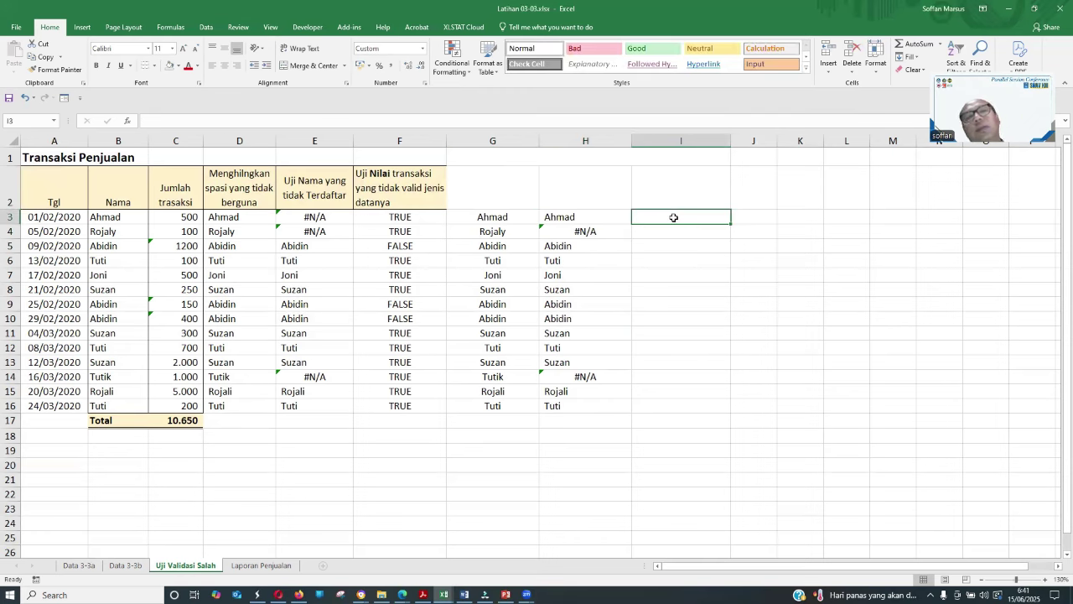
key(Down)
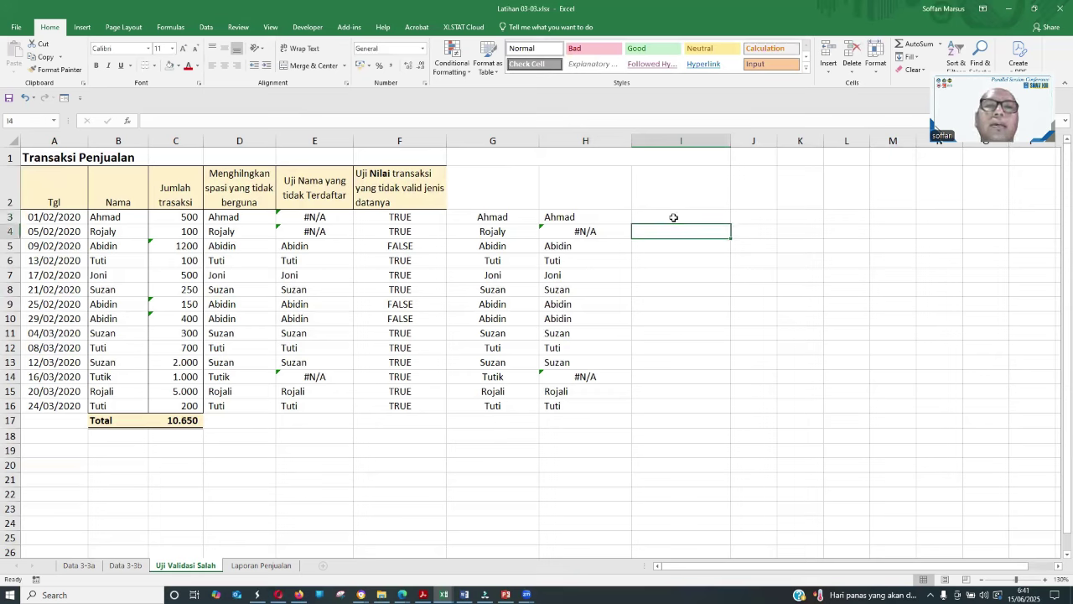
key(Left)
key(Left)
key(Left)
key(Right)
key(Right)
key(Right)
key(Up)
Examine the pasted names in G3 and G4 beside their lookup results in column H.
key(Left)
key(Left)
key(shift+Down)
key(shift+Down)
key(shift+Down)
key(shift+Down)
key(shift+Down)
key(shift+Down)
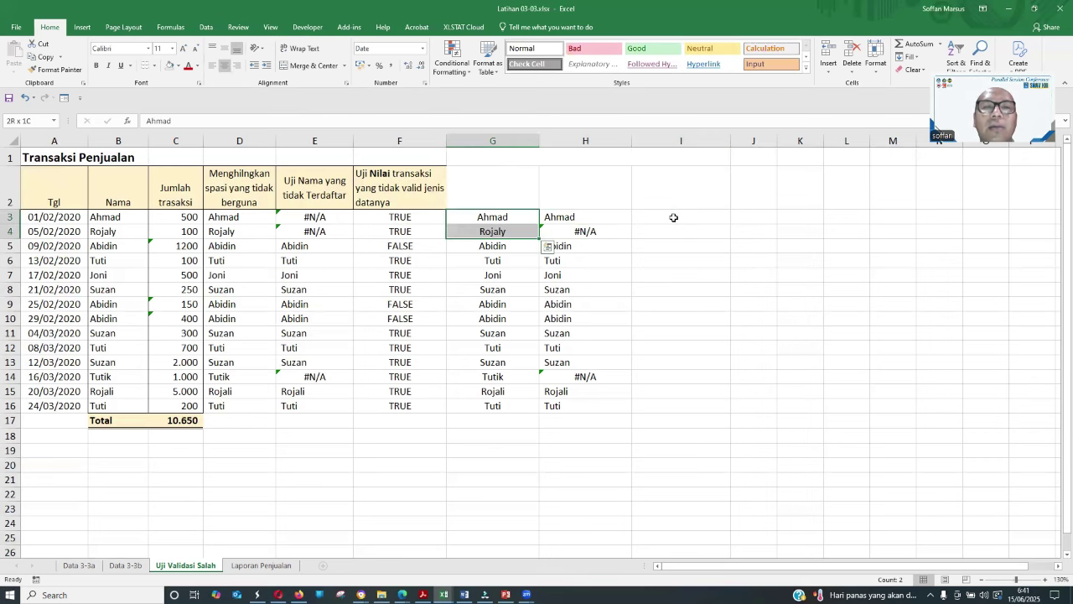
key(Up)
key(Down)
key(Down)
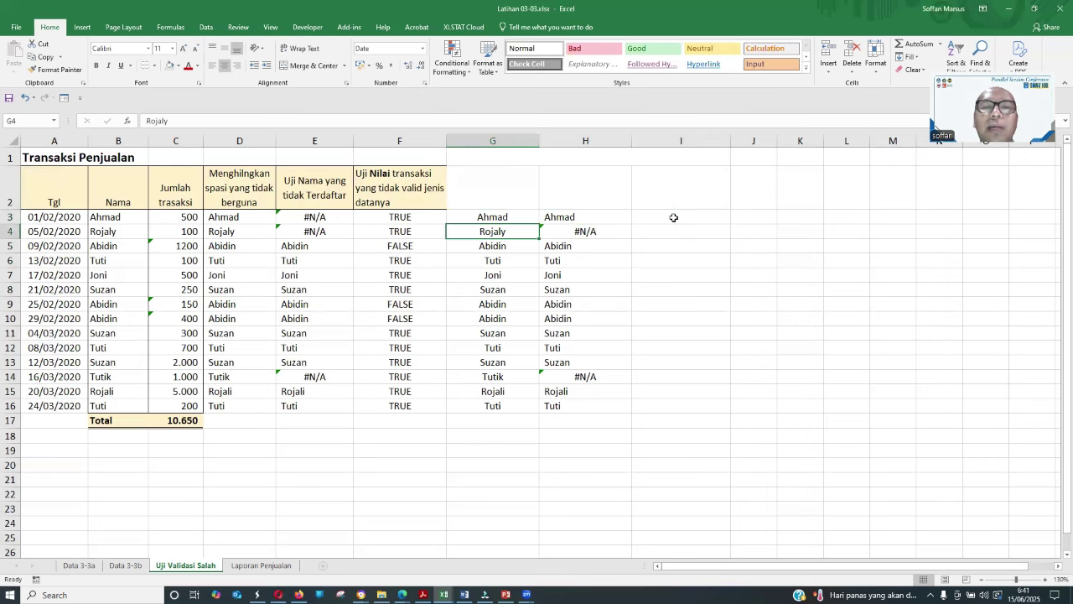
Copy the correctly spelled customer name from B15 as the replacement for the misspelled name in row 4.
key(Right)
key(Left)
key(Left)
key(Left)
key(Left)
key(Left)
key(Left)
key(Left)
key(Right)
key(Down)
key(Down)
key(Down)
key(Down)
key(Down)
key(Down)
key(Down)
key(Down)
key(Down)
key(Down)
key(Down)
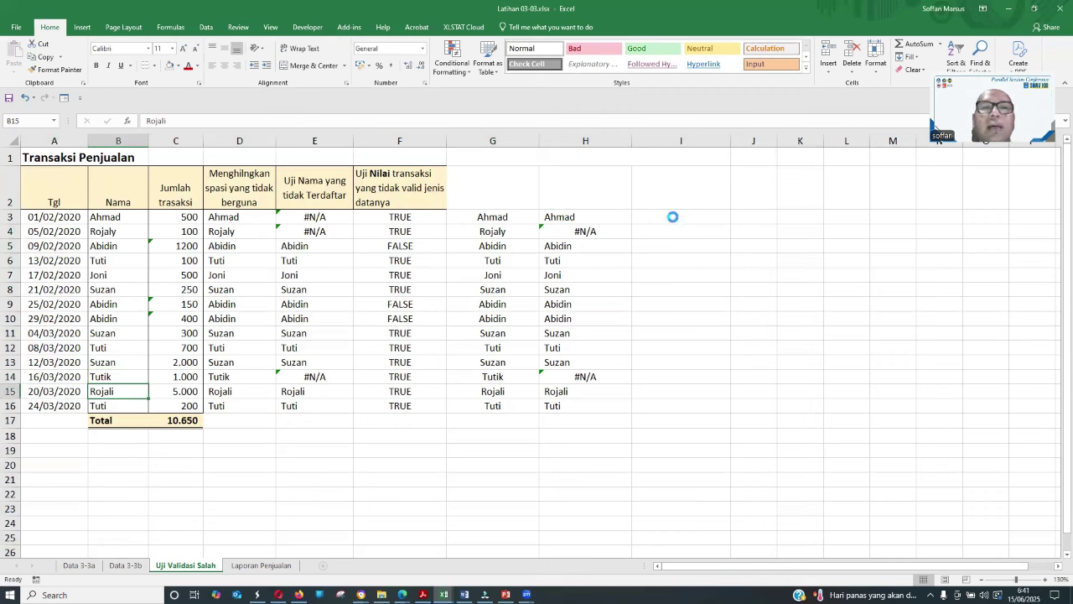
key(ctrl+c)
Paste the copied name as values into G4, replacing the misspelled name.
key(Right)
key(Right)
key(Right)
key(Right)
key(Right)
key(Right)
key(Left)
key(Right)
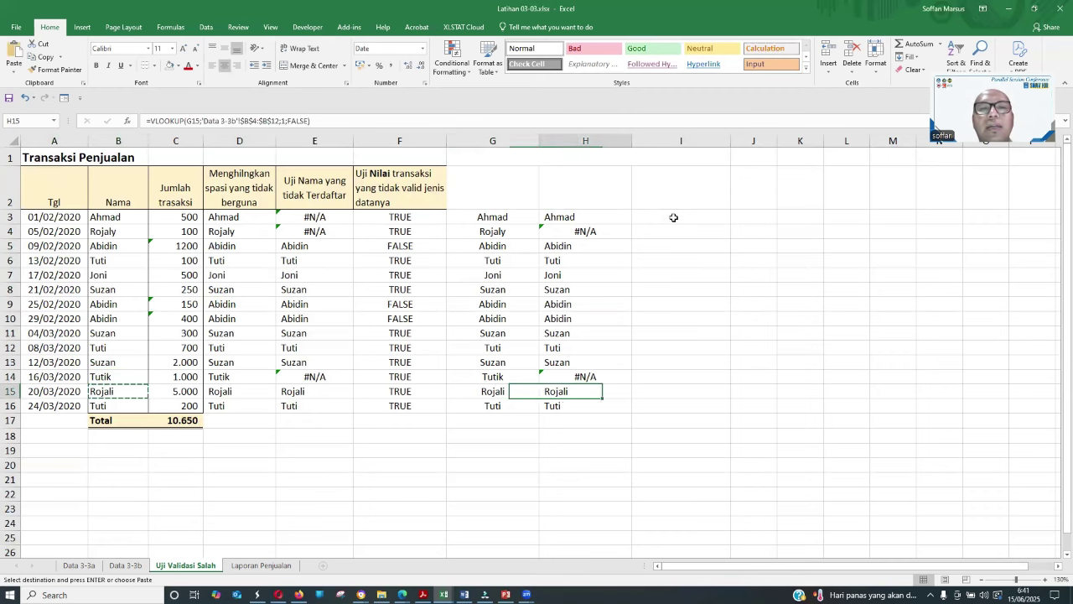
key(Left)
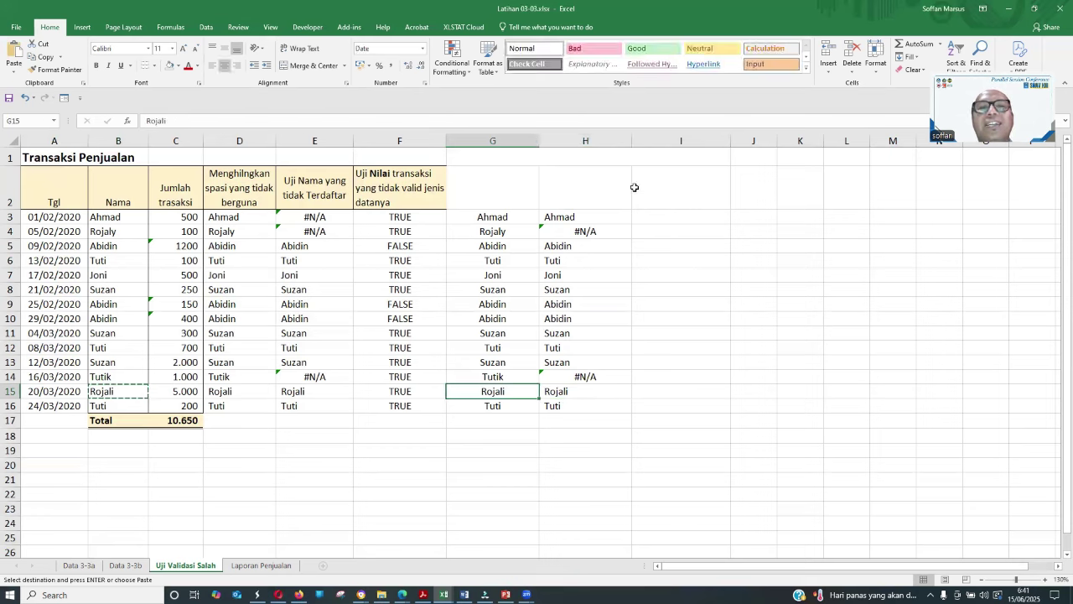
click(492, 231)
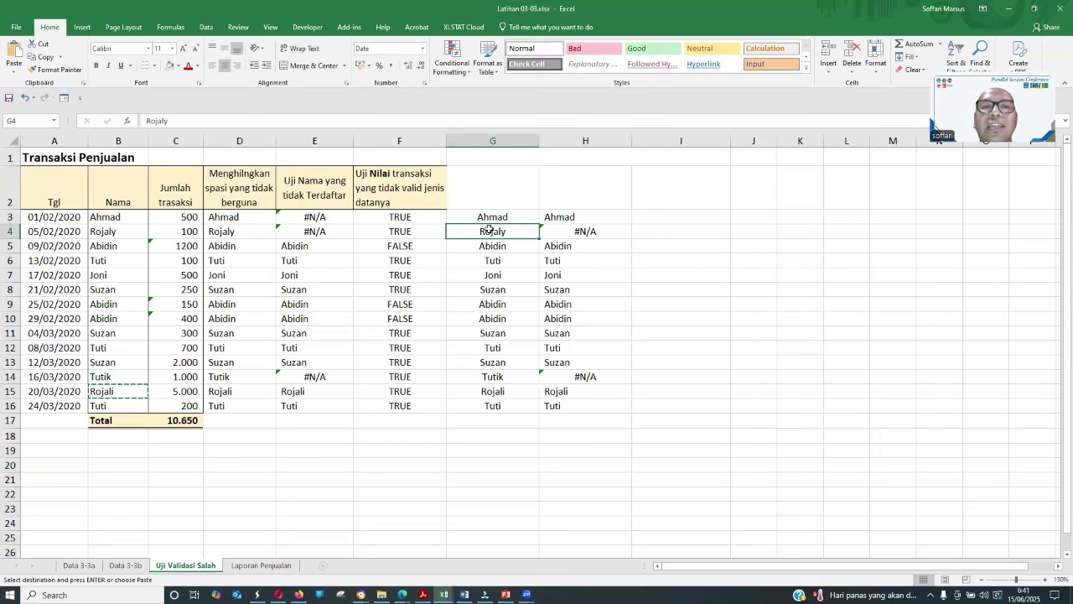
right_click(492, 231)
click(528, 277)
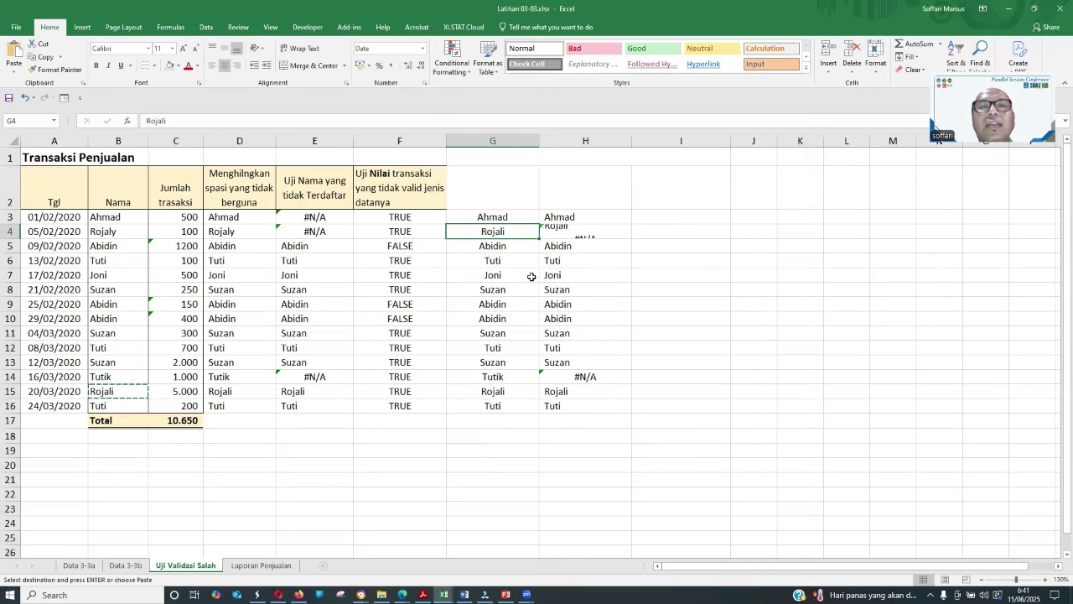
Check the VLOOKUP results in H4 and down column H to H14.
click(582, 231)
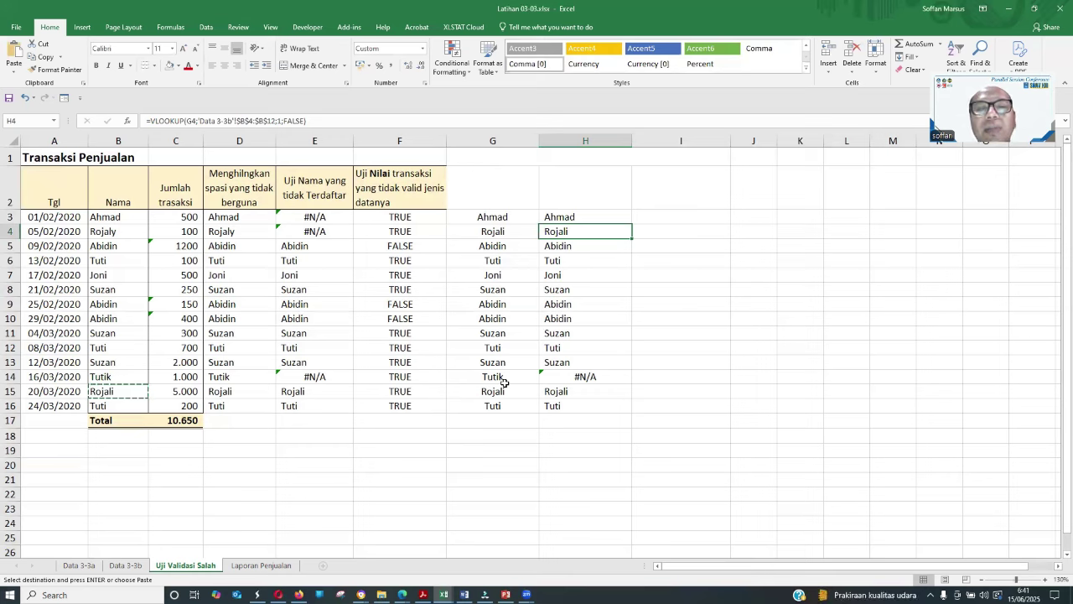
click(575, 217)
key(Down)
key(Down)
key(ctrl+Down)
key(Up)
key(Up)
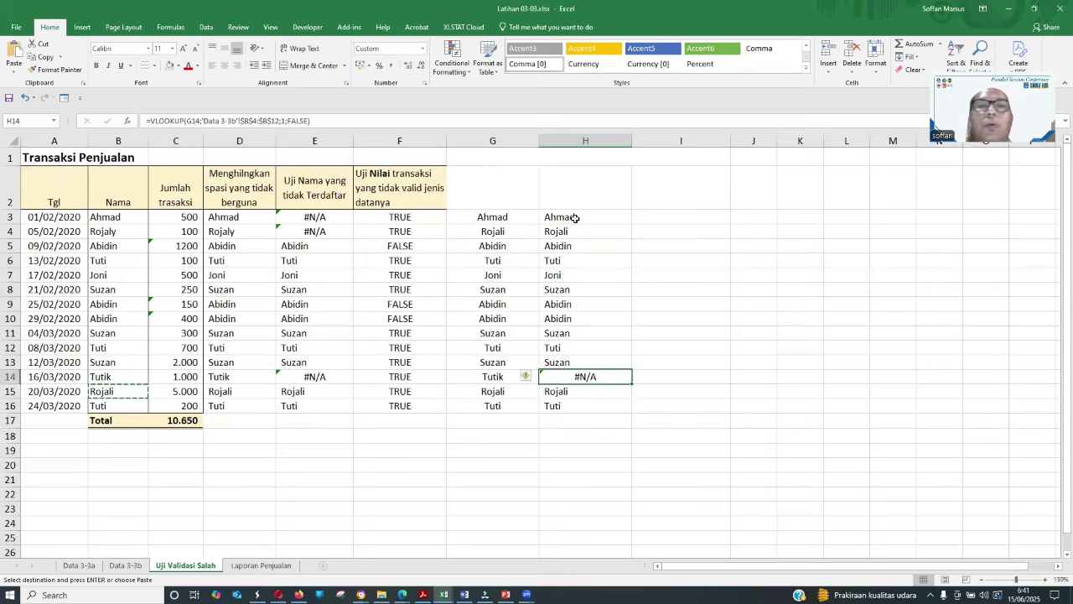
Replace the misspelled name in G14 with the name from B6, pasted as values.
key(Left)
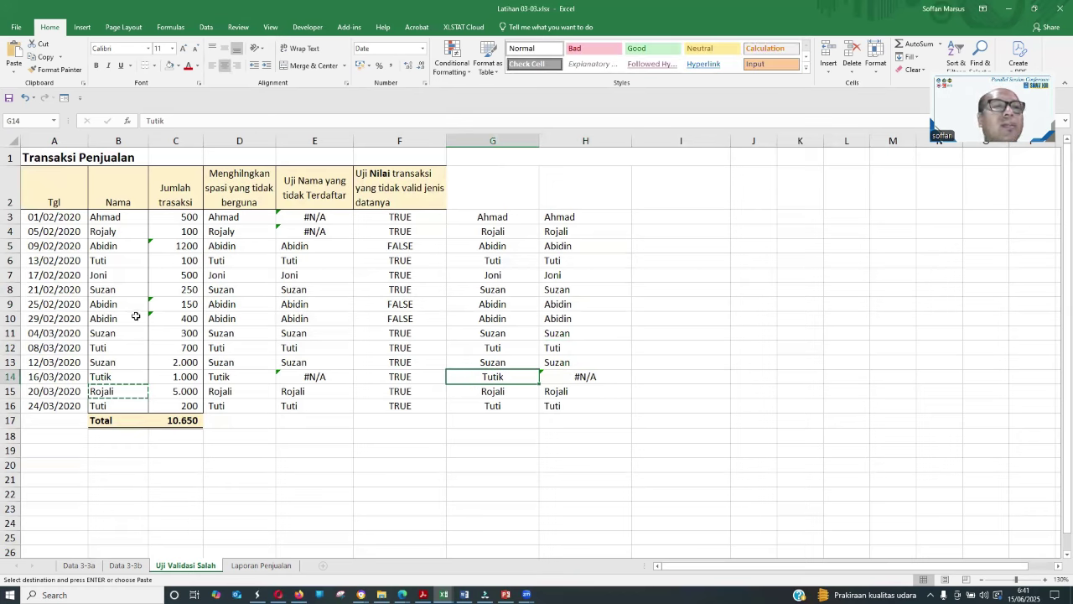
click(101, 263)
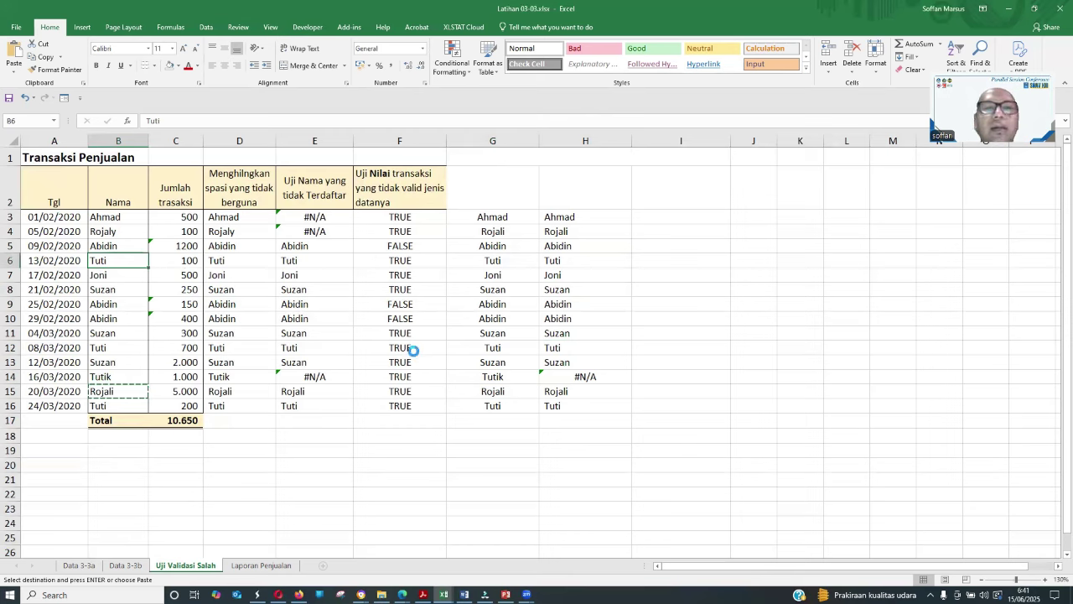
key(ctrl+c)
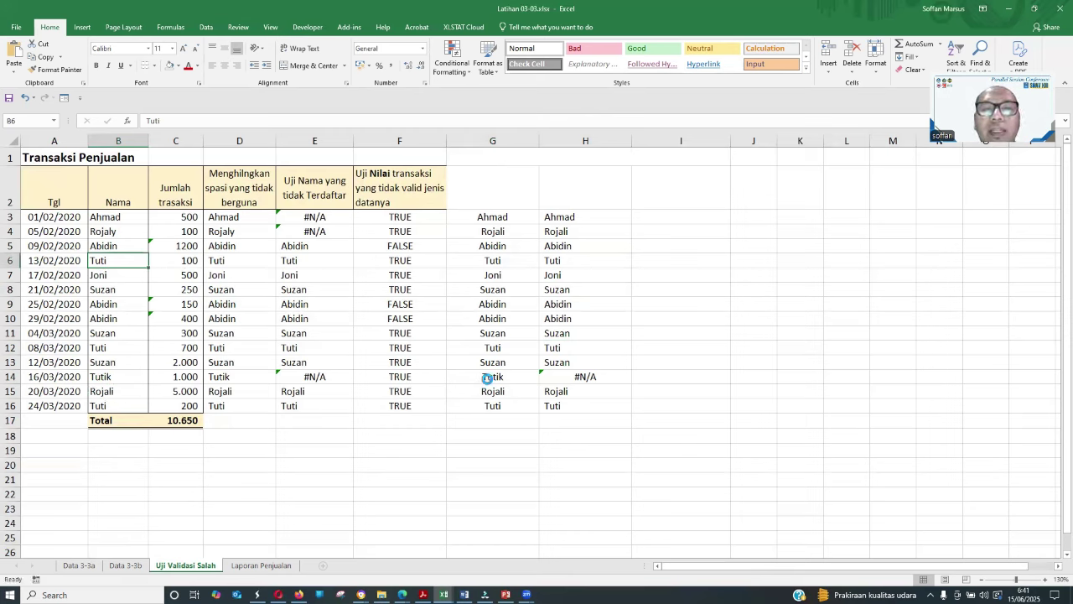
click(488, 377)
right_click(488, 378)
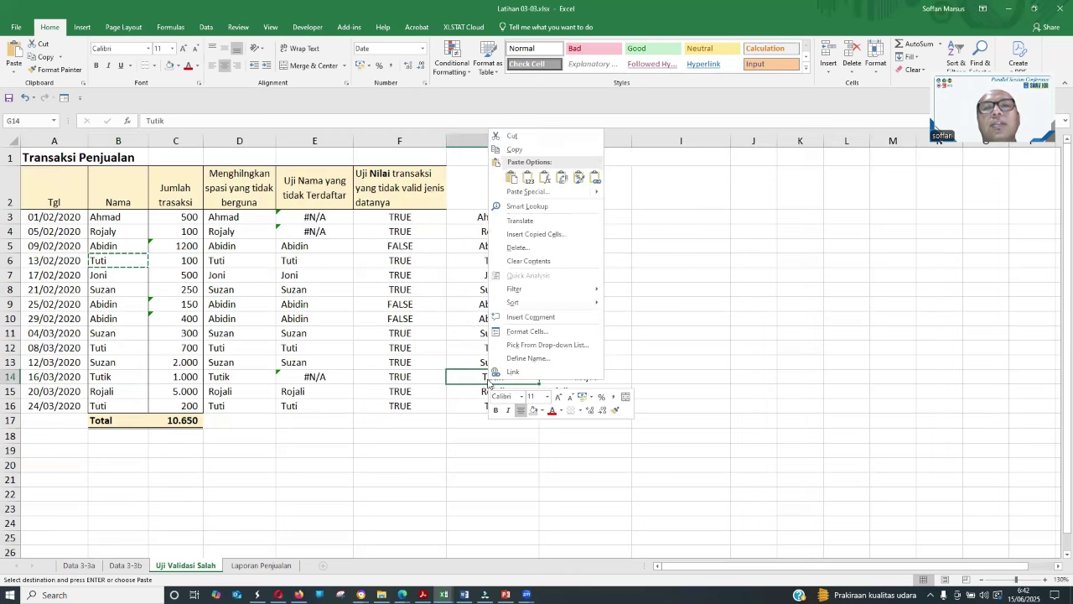
click(527, 181)
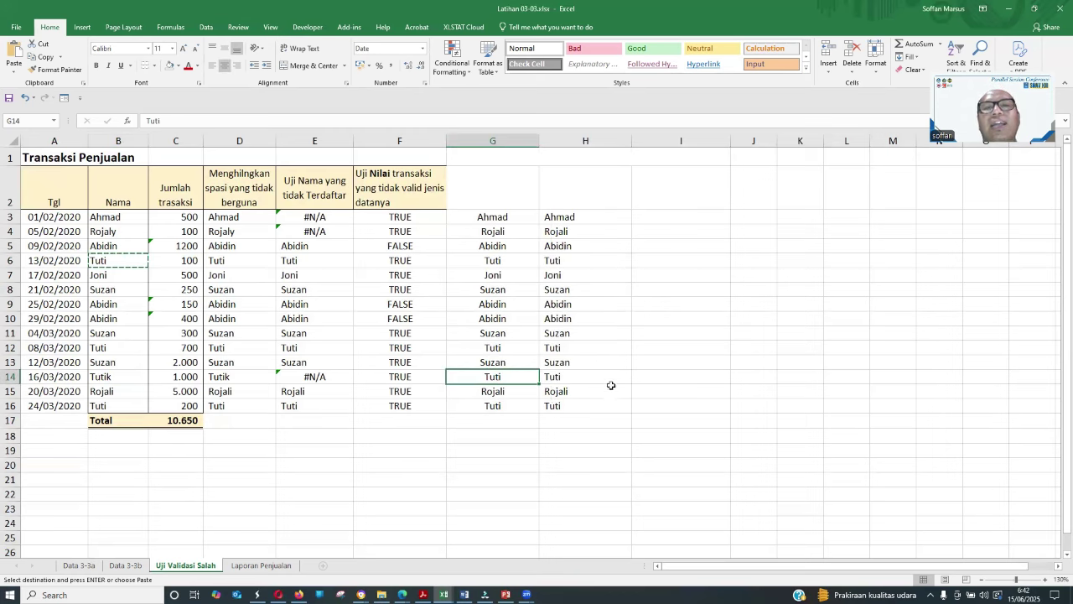
Review the corrected names in column G against the lookups in column H and the unregistered-name test in column E.
click(560, 362)
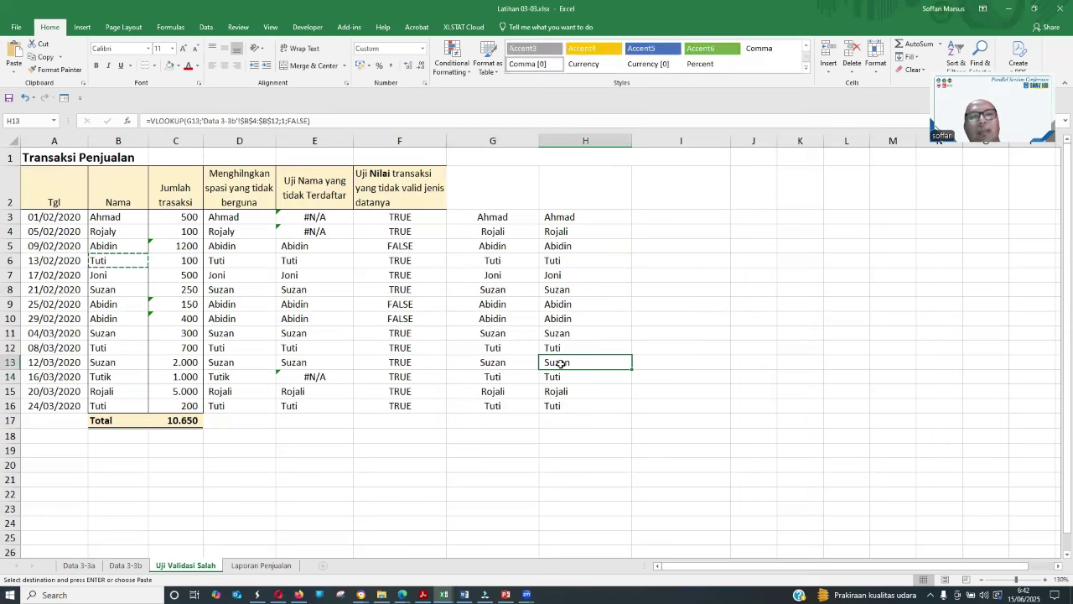
click(501, 207)
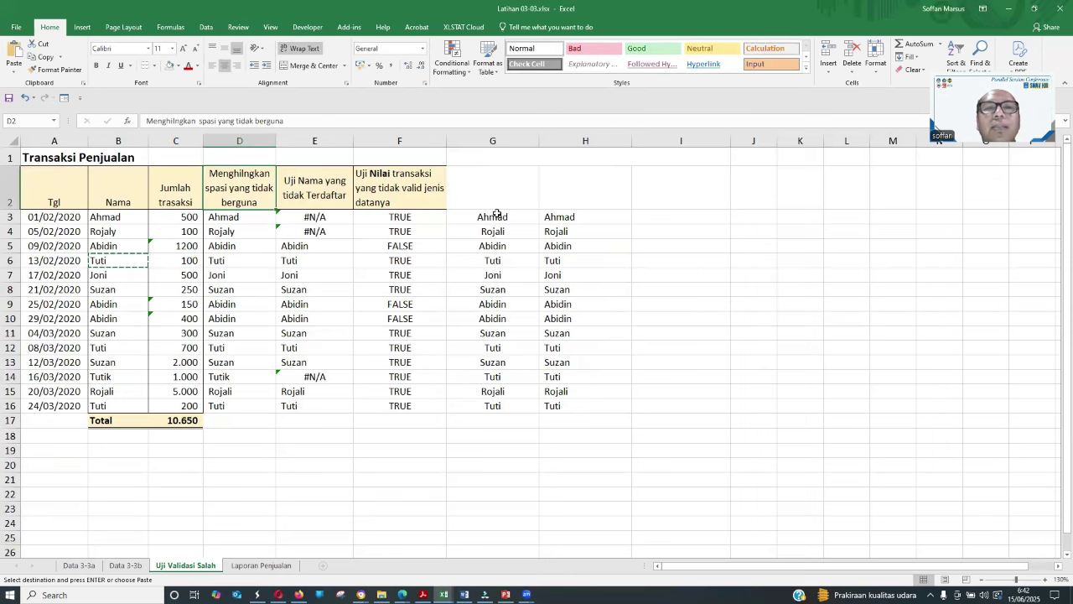
click(498, 214)
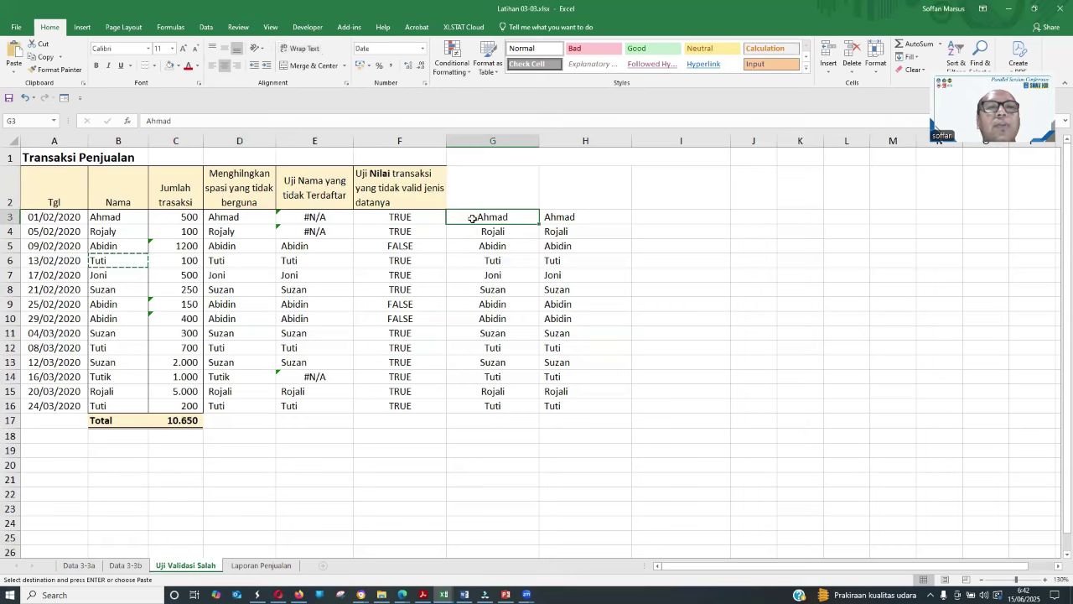
key(Down)
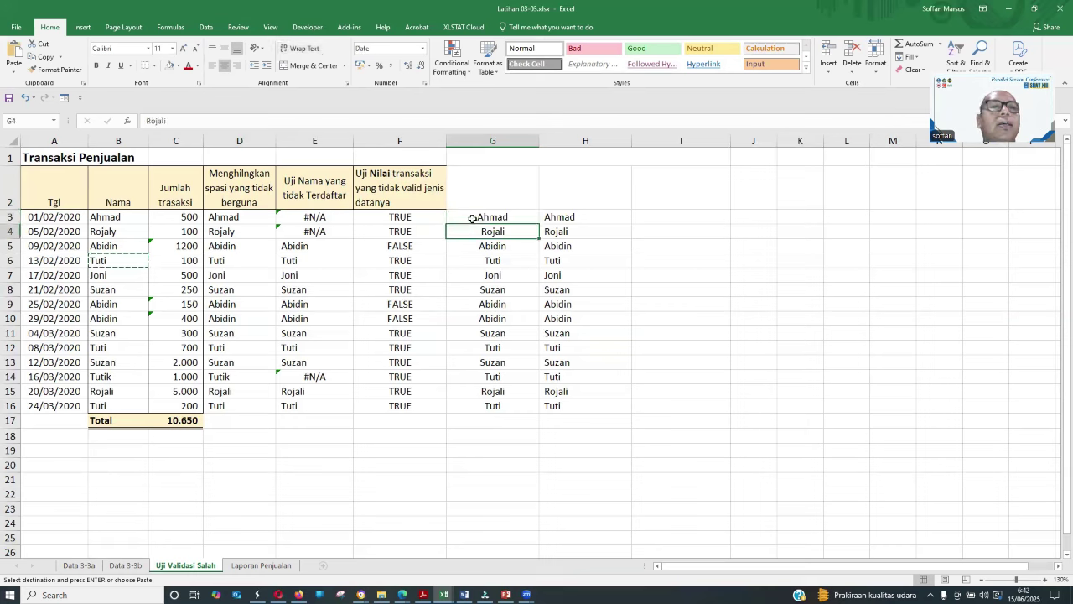
click(332, 186)
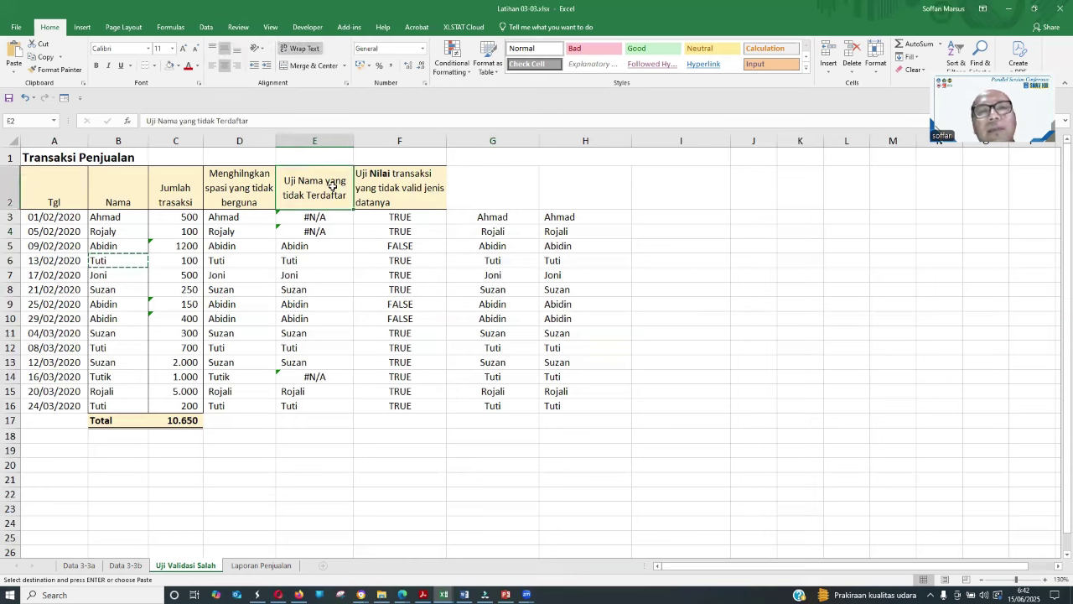
key(Right)
key(Right)
key(Down)
key(Down)
key(Down)
key(Down)
key(Down)
key(Down)
key(Down)
key(Down)
key(Down)
key(Down)
key(Down)
key(Up)
key(Up)
key(Up)
key(Up)
key(Up)
key(Up)
key(Up)
key(Up)
key(Up)
key(Up)
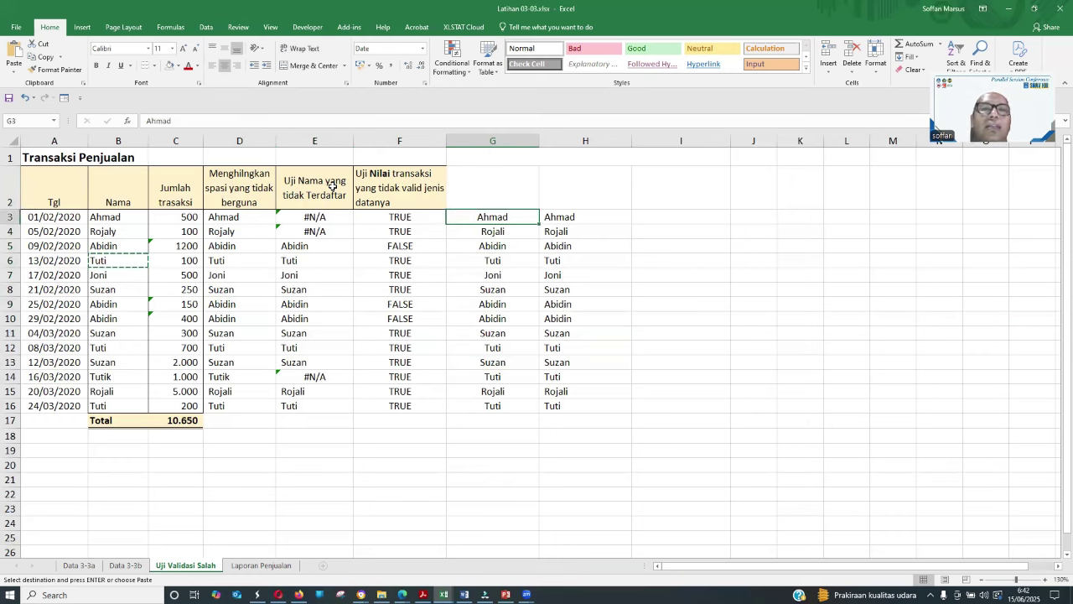
Copy the corrected names in G3:G16 and paste them as values starting at I3.
key(shift+Down)
key(shift+Down)
key(shift+Down)
key(shift+Down)
key(shift+Down)
key(shift+Down)
key(shift+Down)
key(shift+Down)
key(shift+Down)
key(shift+Down)
key(shift+Down)
key(shift+Down)
key(shift+Down)
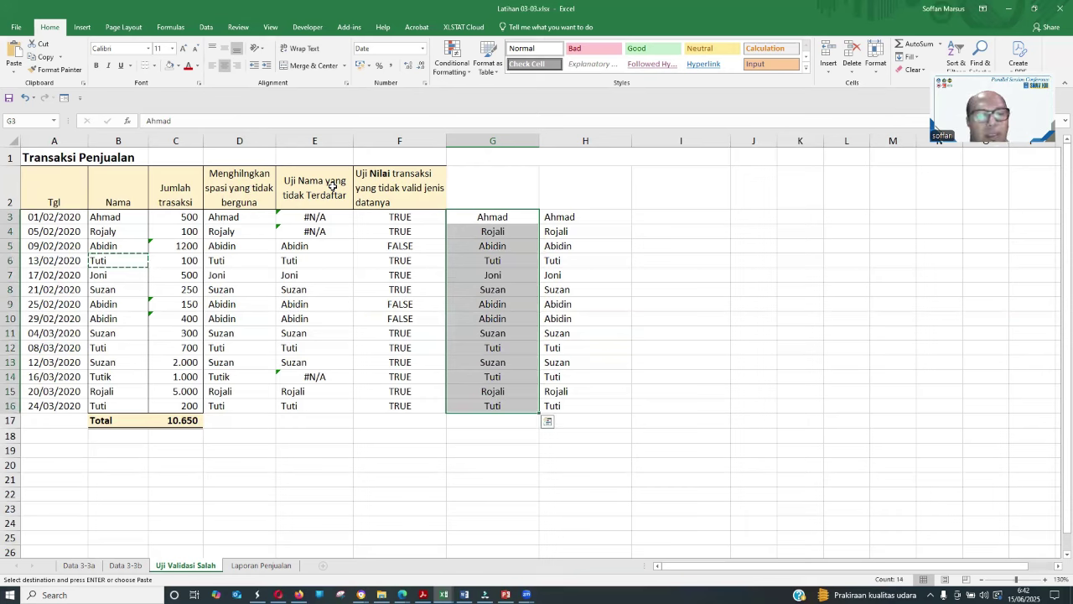
key(ctrl+c)
click(684, 216)
right_click(684, 216)
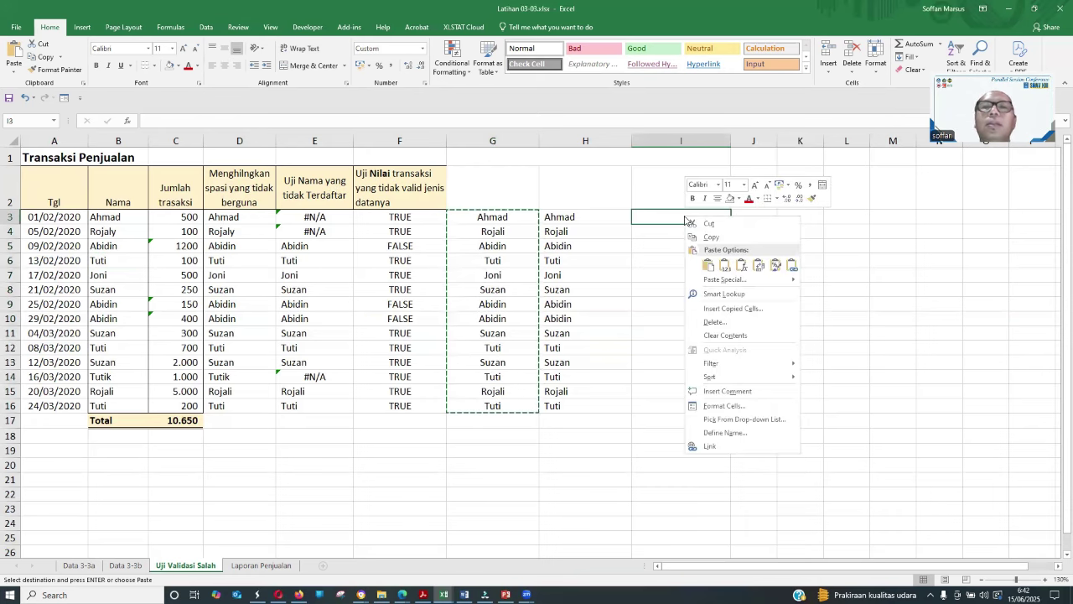
click(725, 265)
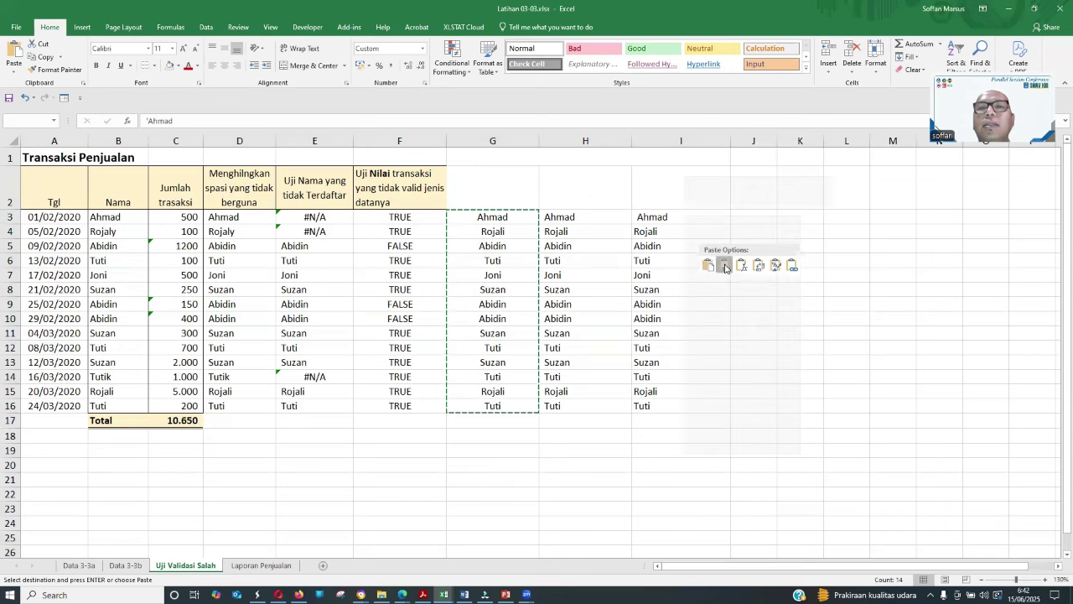
Try to remove the apostrophe in front of the name in I3, and decrease the cell's indent.
click(672, 219)
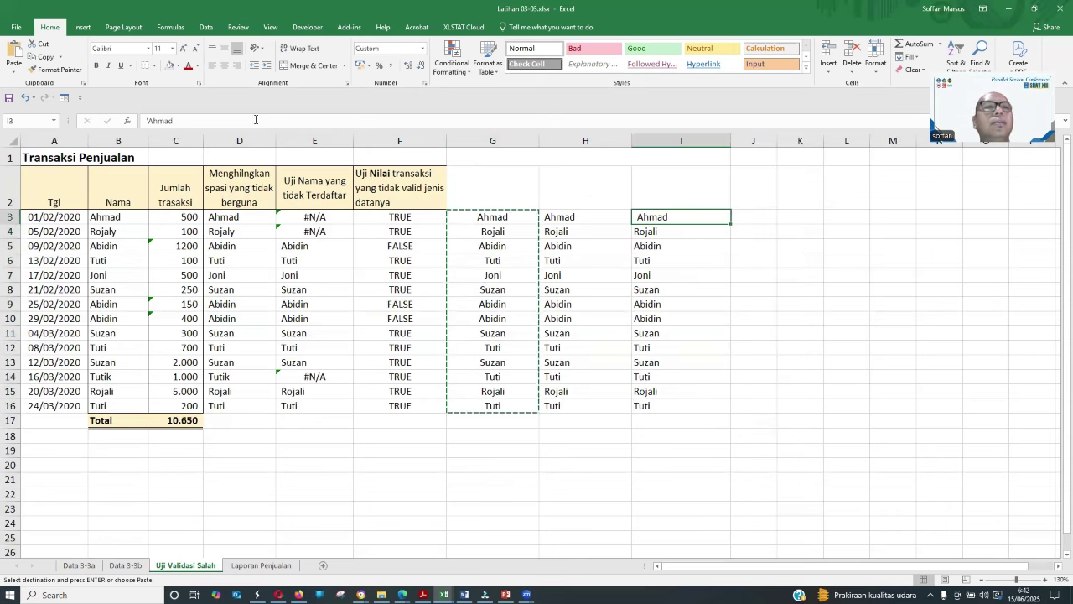
click(149, 121)
key(BackSpace)
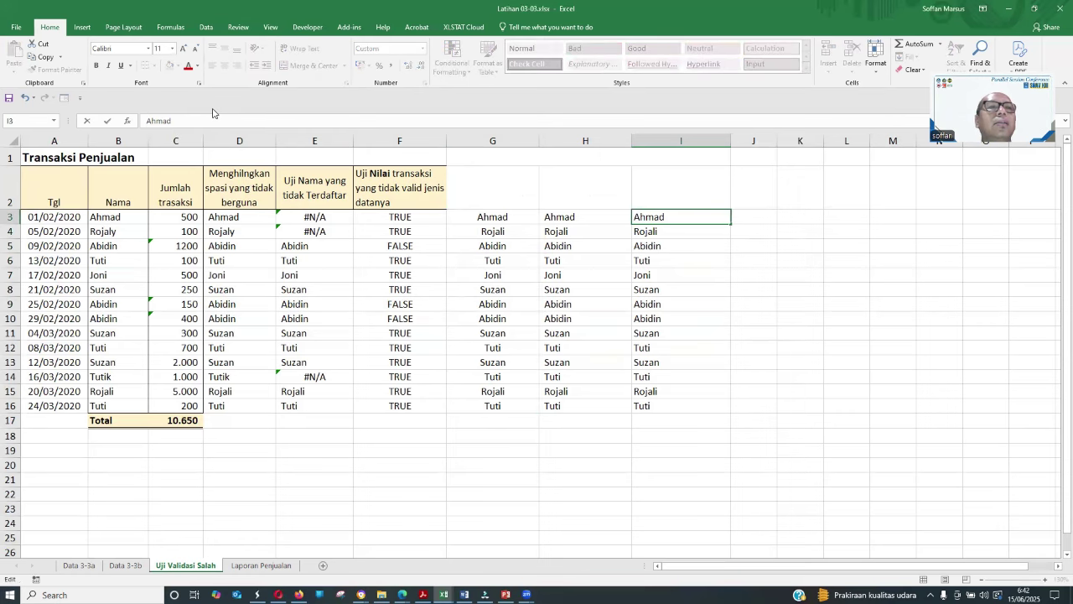
key(Return)
key(Up)
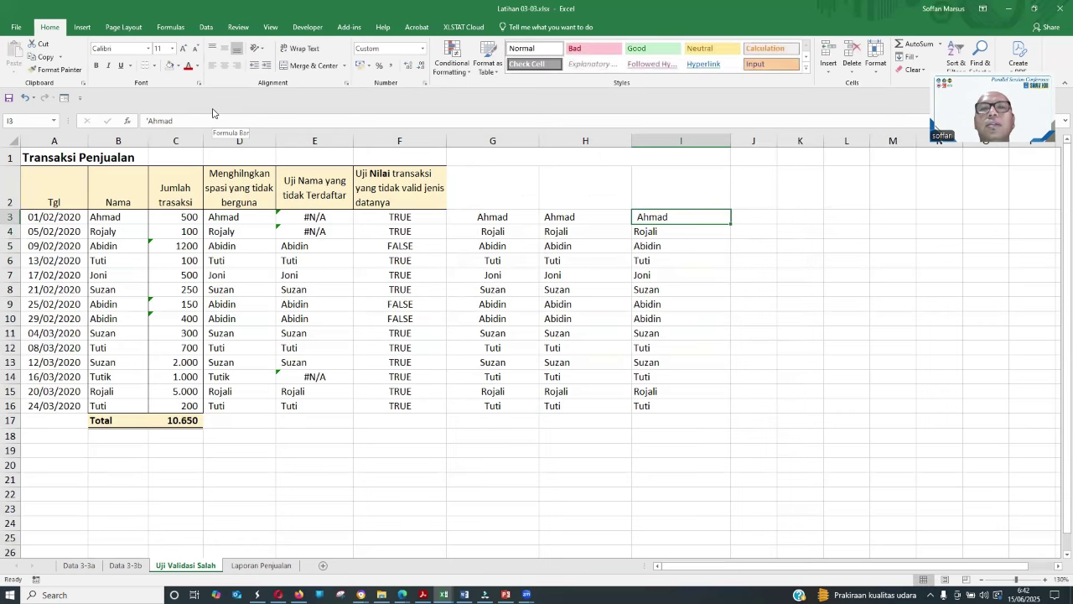
click(255, 69)
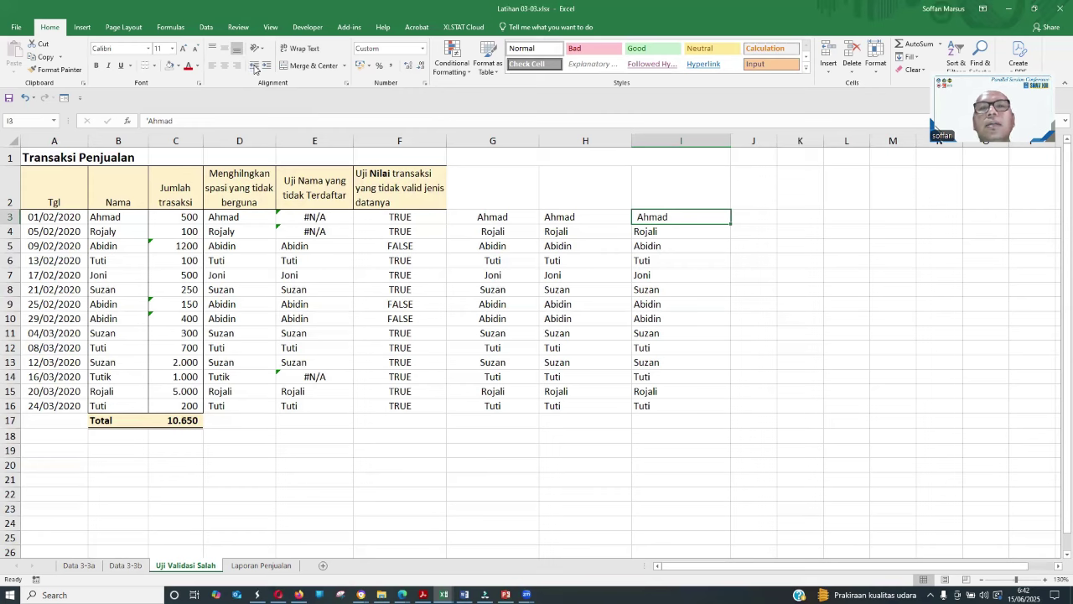
Copy the cell format of I4 onto I3 with Format Painter and recheck the content of I3.
key(Down)
click(63, 69)
click(681, 217)
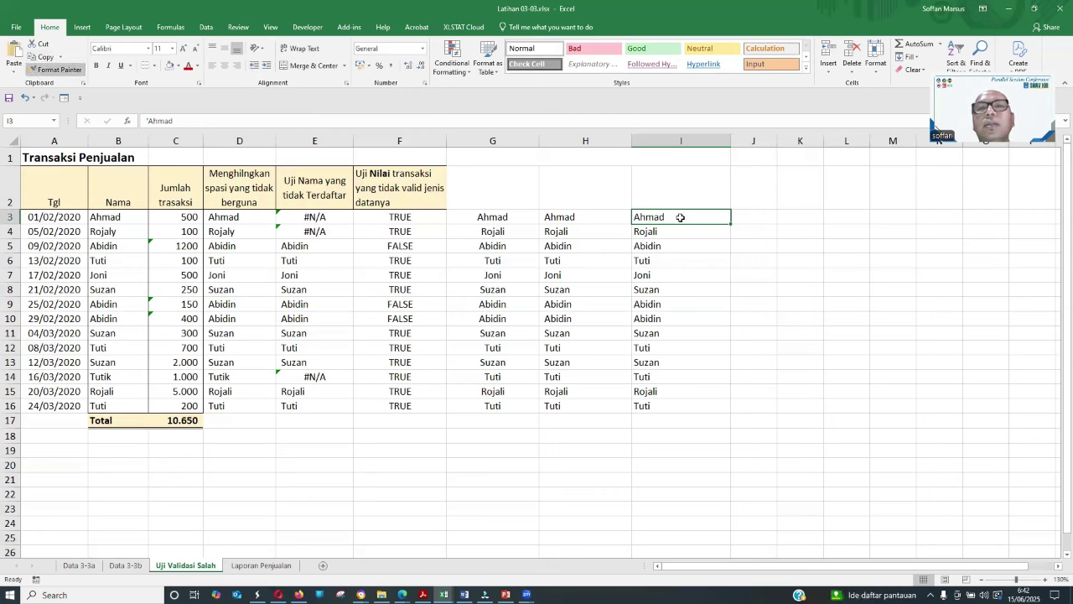
click(759, 319)
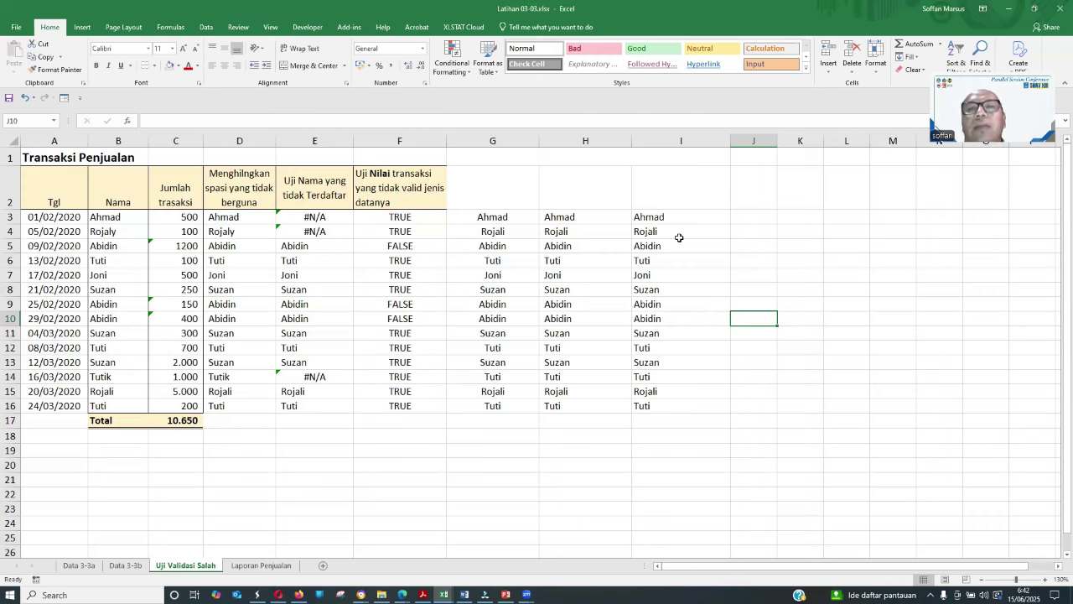
click(678, 216)
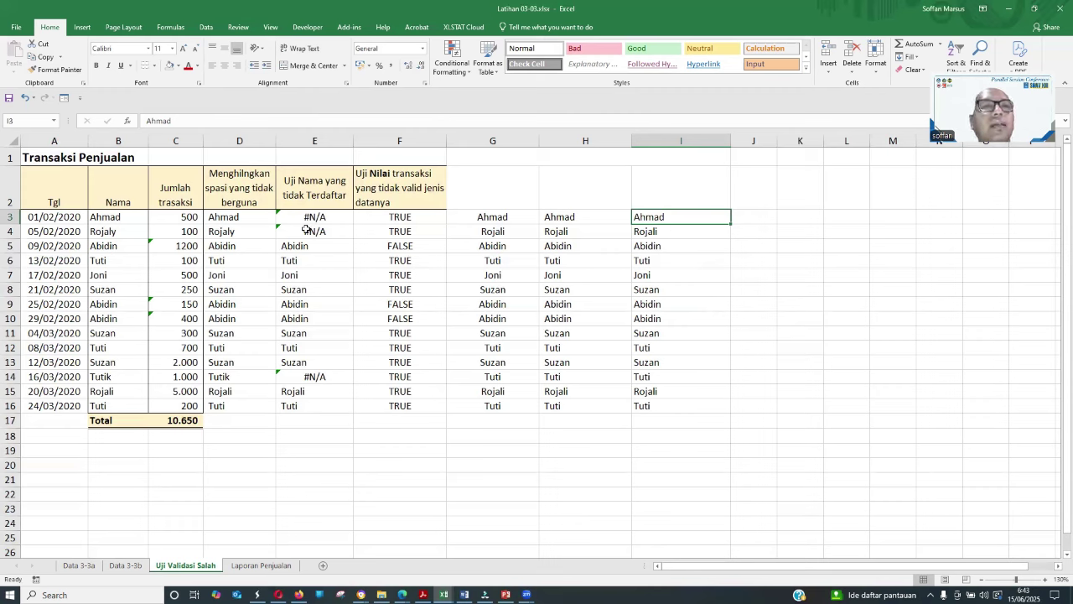
Copy the transaction amounts in C3:C16 and paste them as values starting at J3.
click(156, 216)
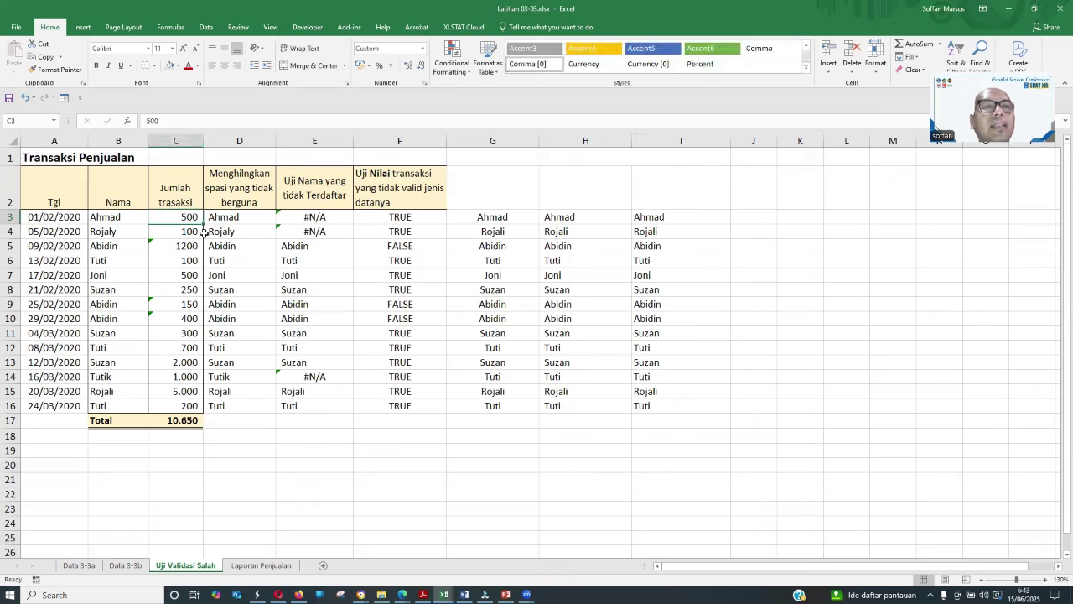
click(412, 249)
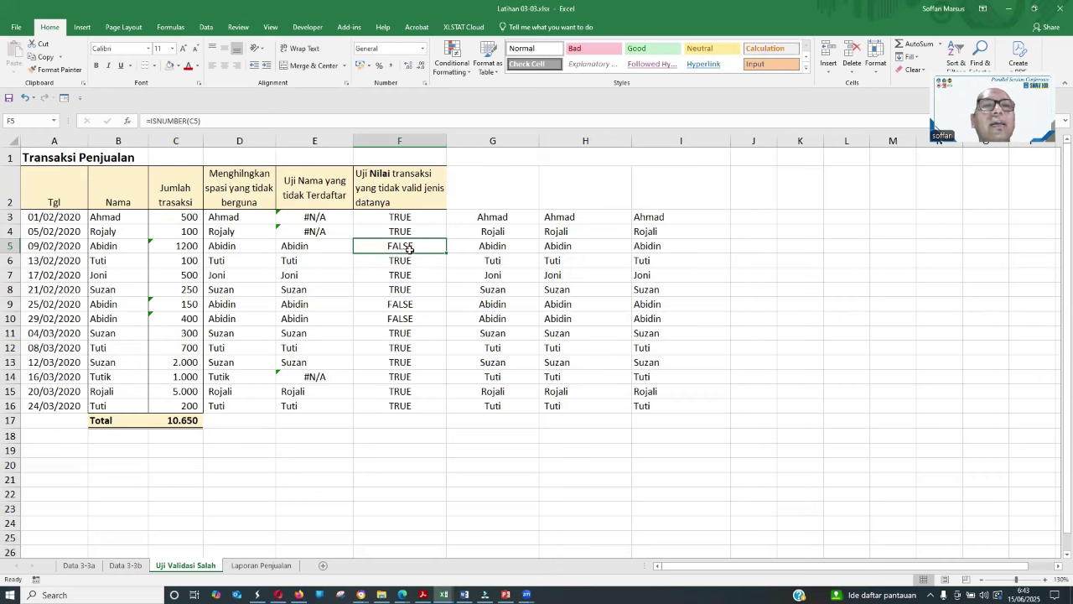
click(176, 217)
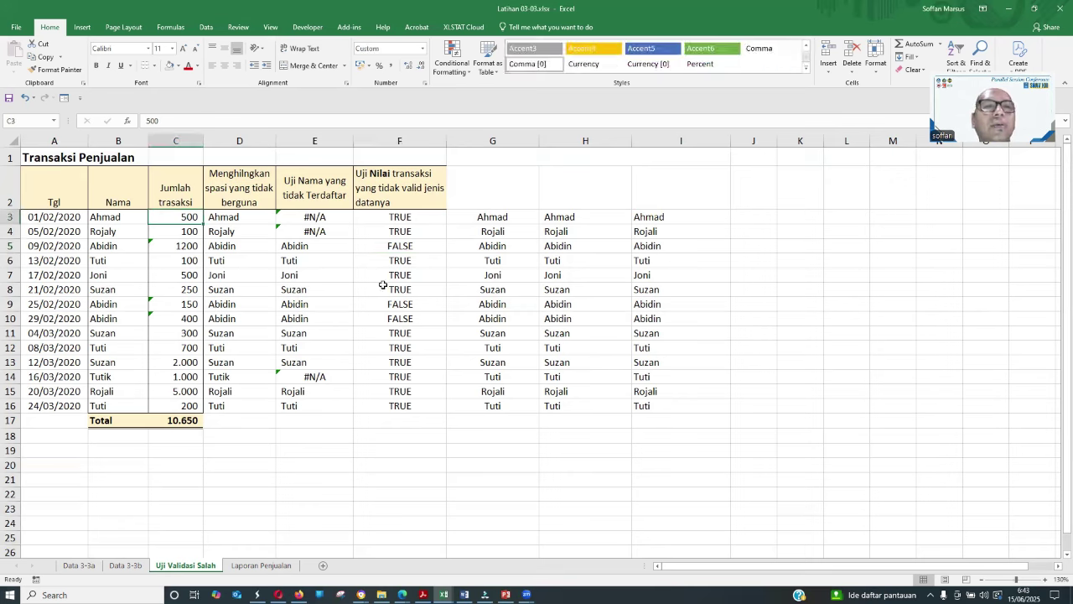
drag(166, 217, 179, 405)
right_click(174, 303)
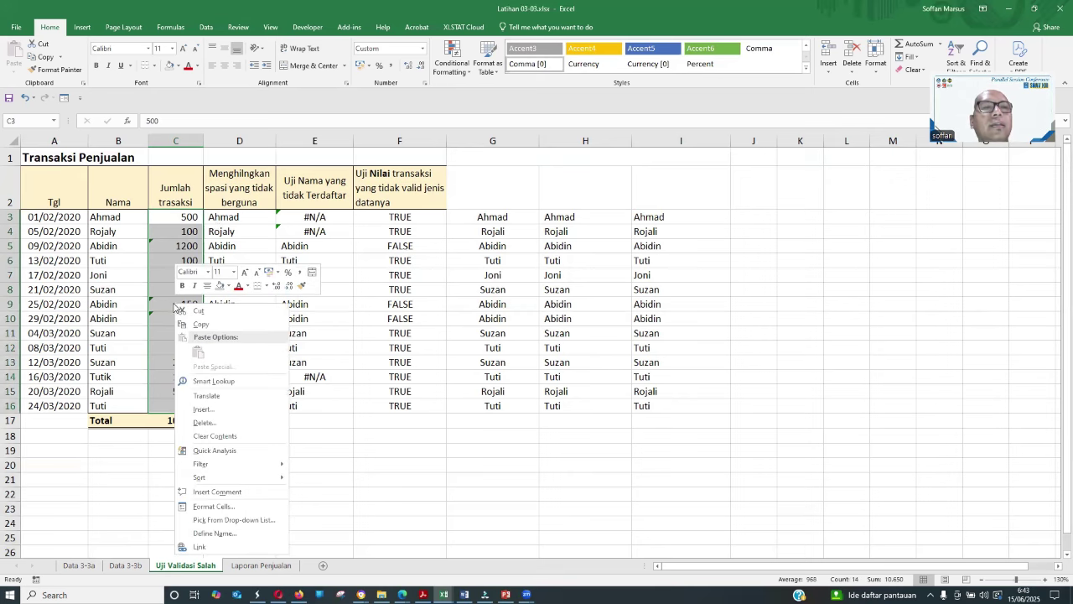
click(201, 325)
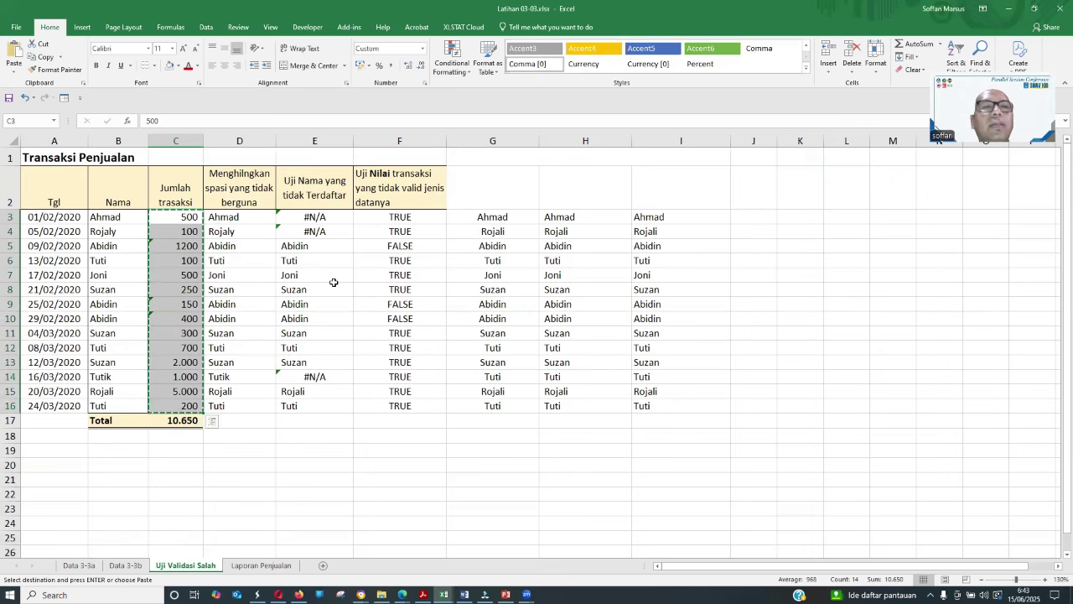
click(762, 218)
right_click(762, 218)
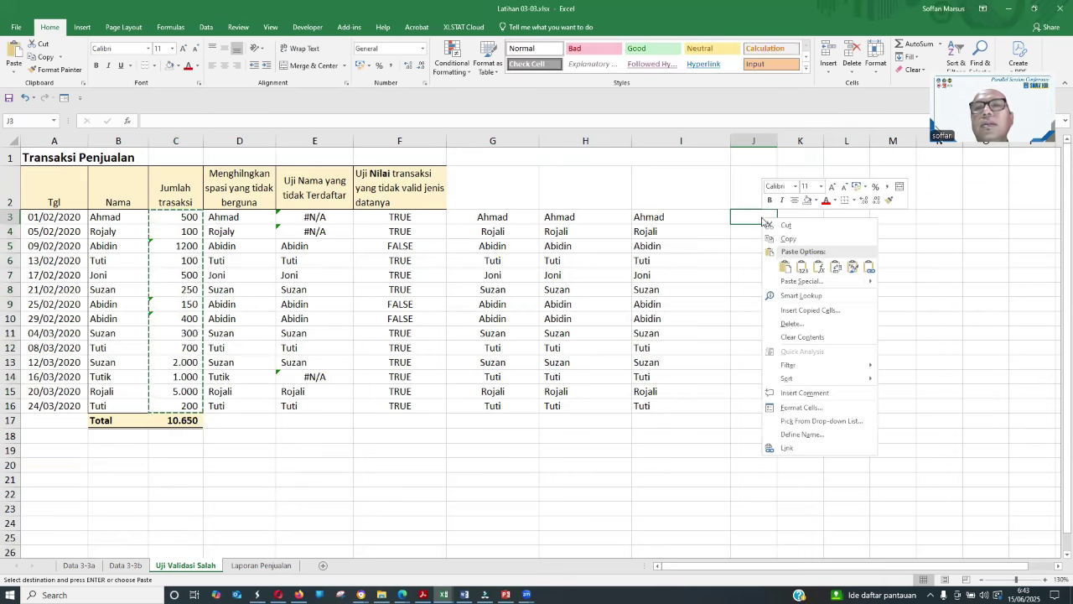
click(786, 266)
click(846, 318)
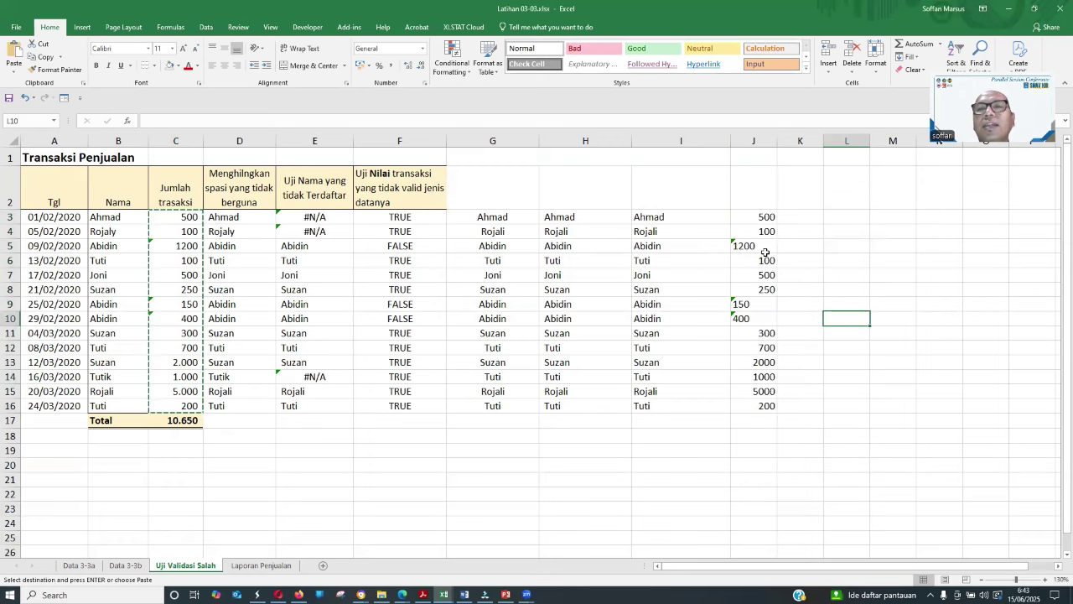
Highlight the cells in F3:F16 equal to FALSE with Light Red Fill with Dark Red Text.
click(764, 248)
click(407, 246)
click(404, 289)
click(404, 304)
click(404, 318)
drag(399, 217, 399, 408)
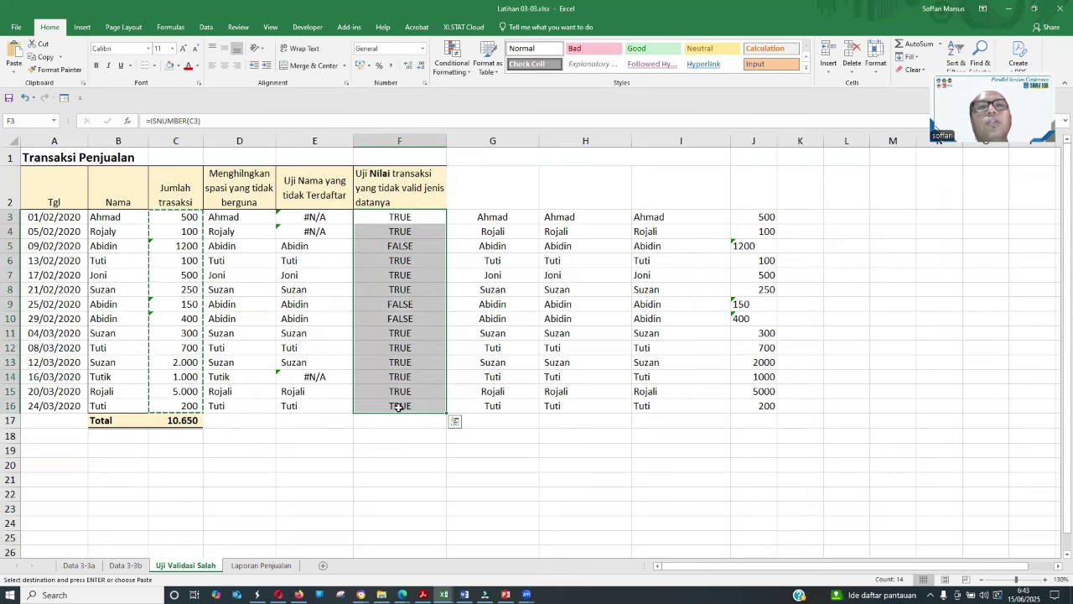
click(467, 74)
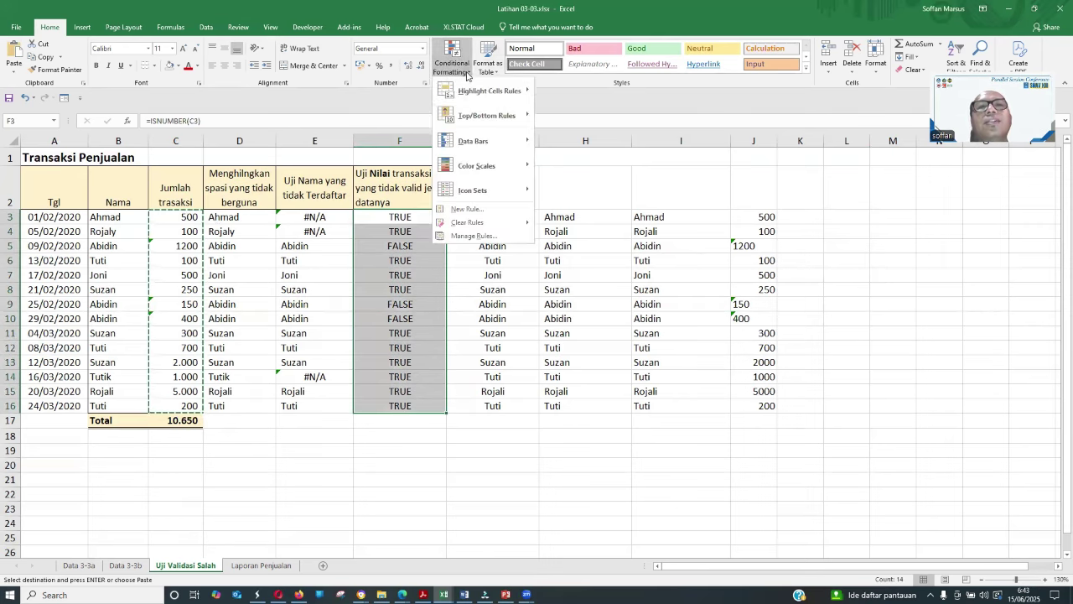
mouse_move(513, 94)
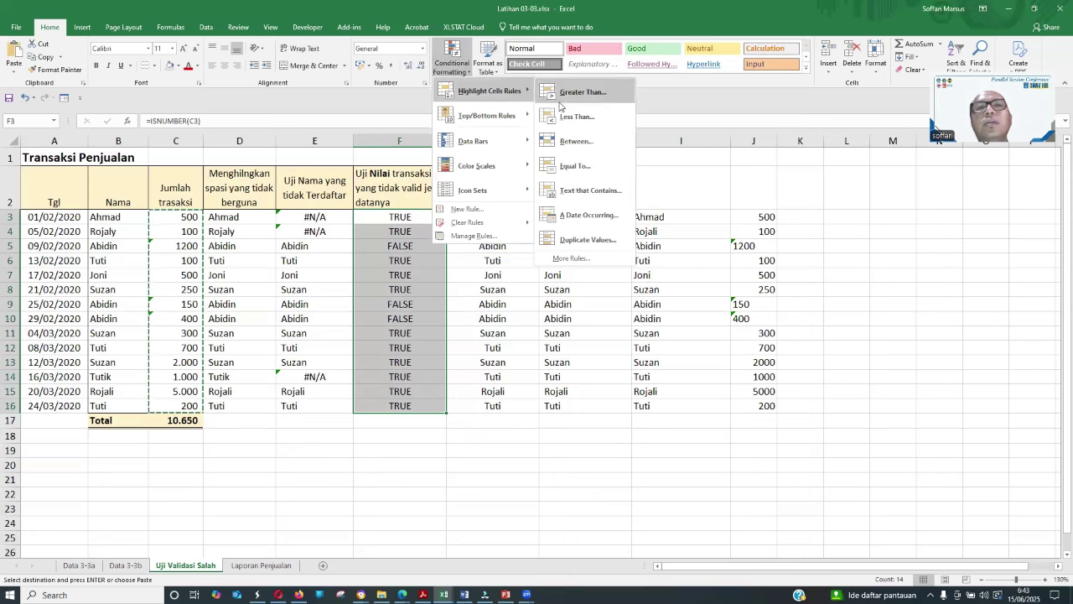
click(583, 169)
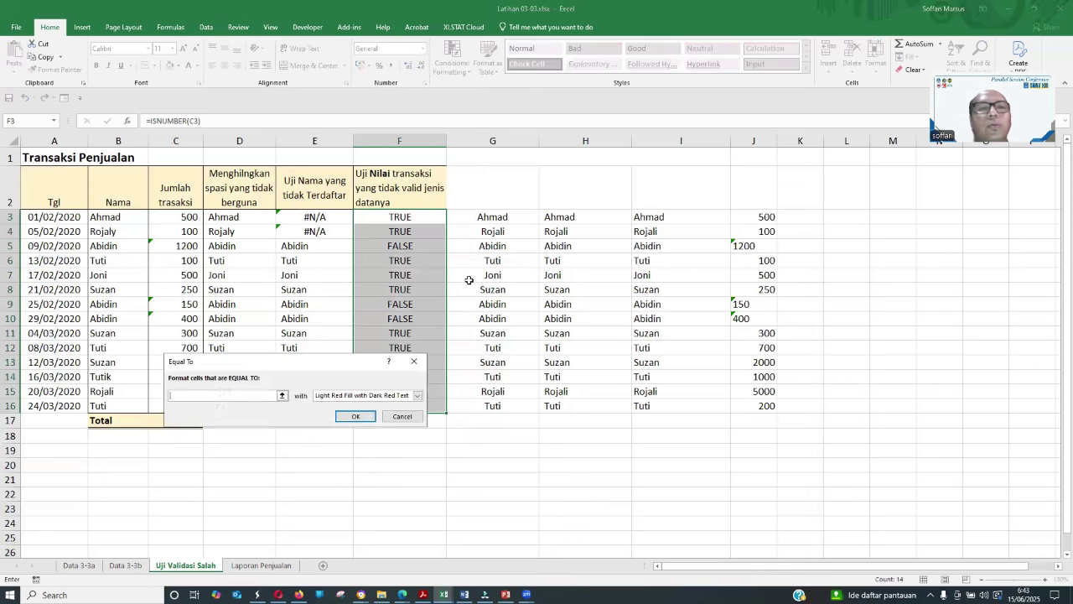
text(fals)
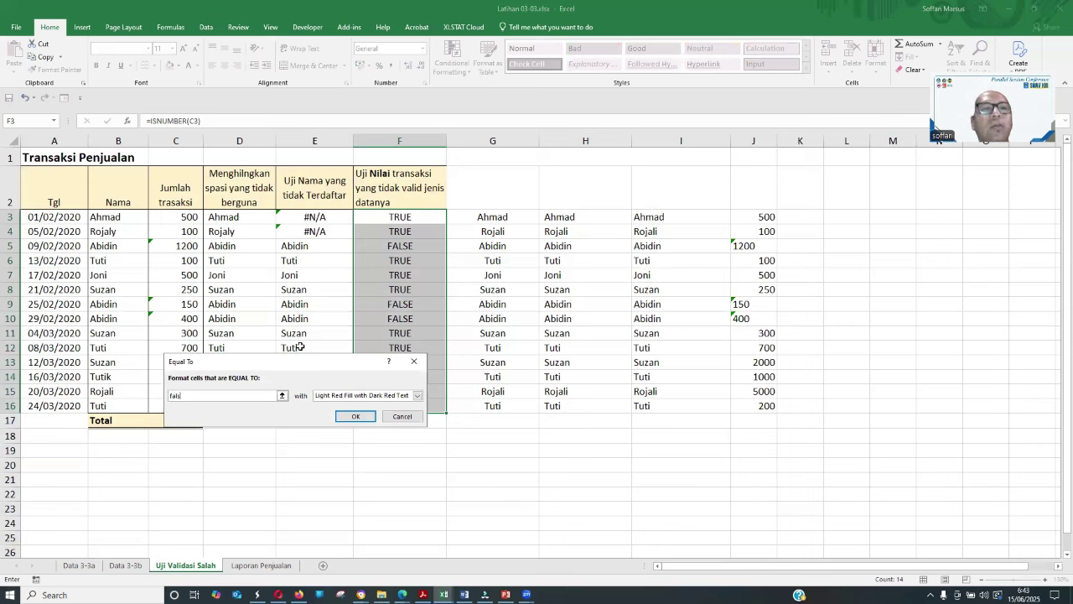
text(e)
click(356, 415)
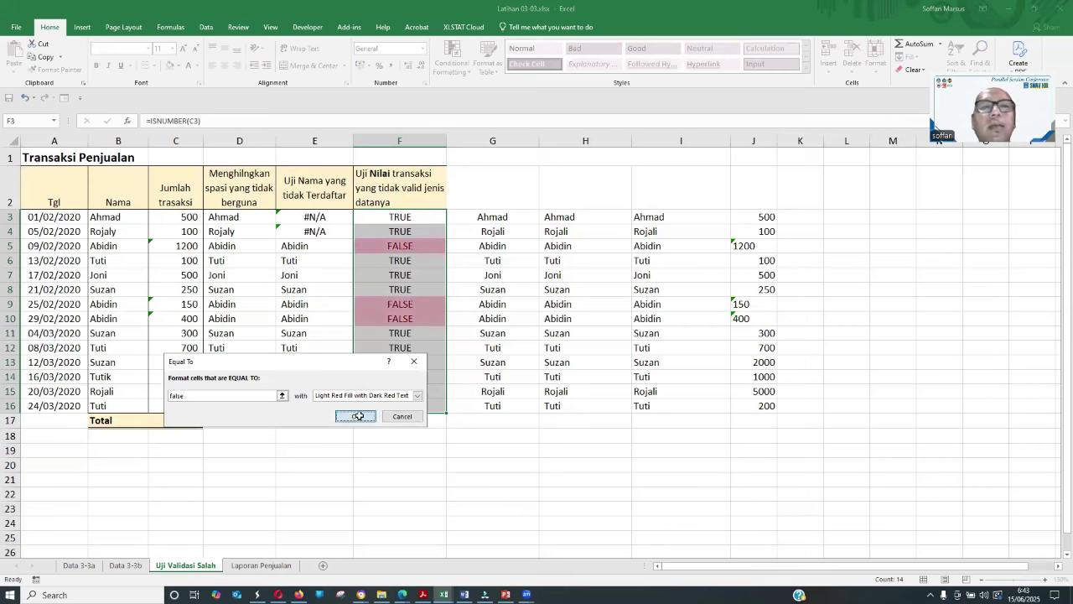
click(531, 517)
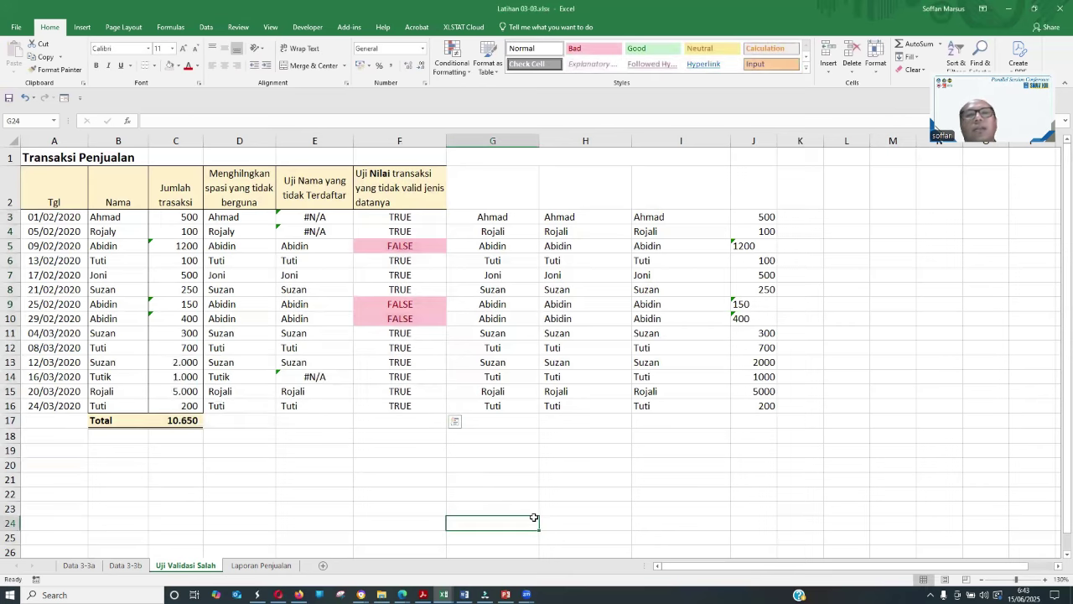
Re-enter the text-stored amounts in column J as numbers: 1200 in J5, 150 in J9 and 400 in J10.
click(746, 256)
click(756, 244)
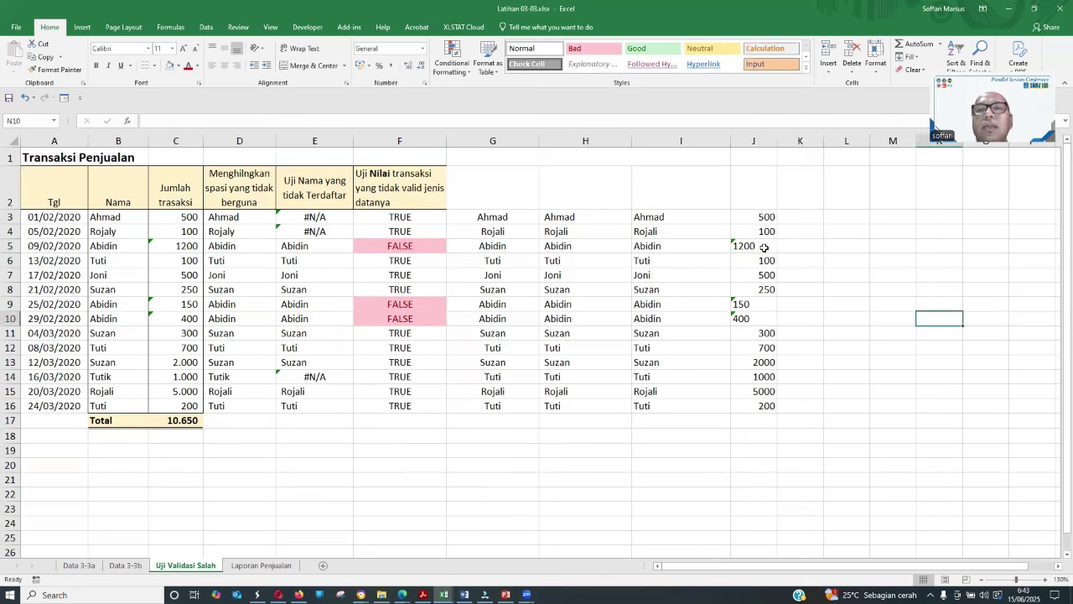
text(1200)
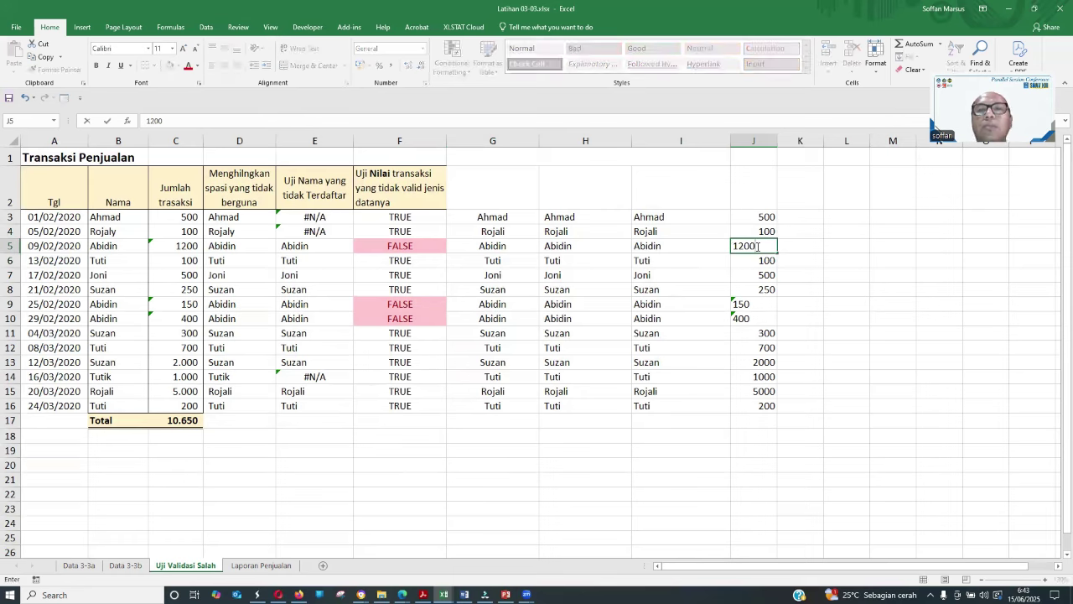
key(Return)
key(Return)
key(Return)
key(Return)
text(15)
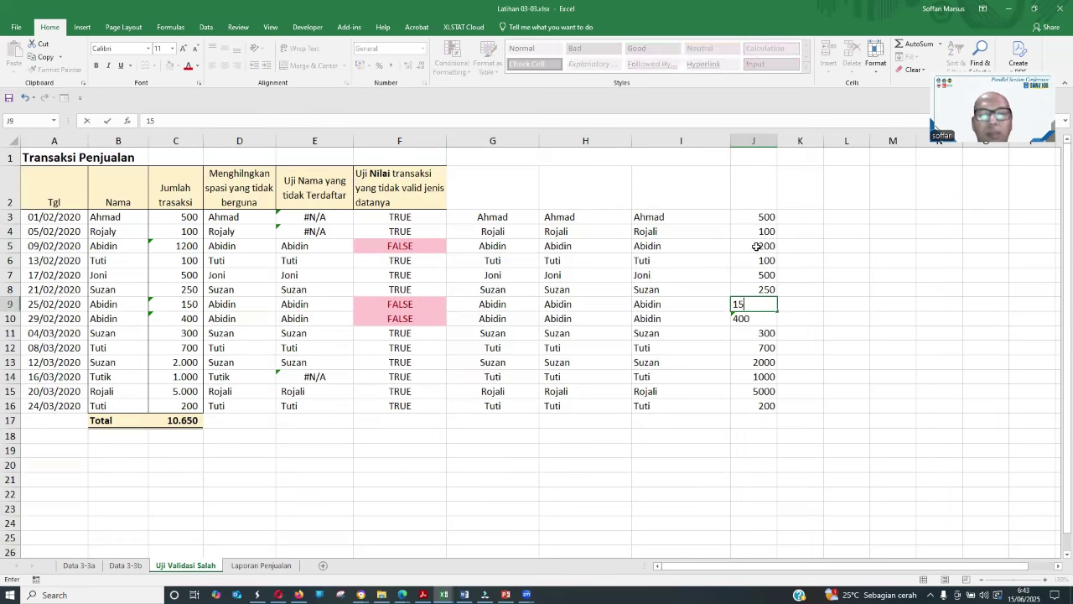
text(0)
key(Return)
text(400)
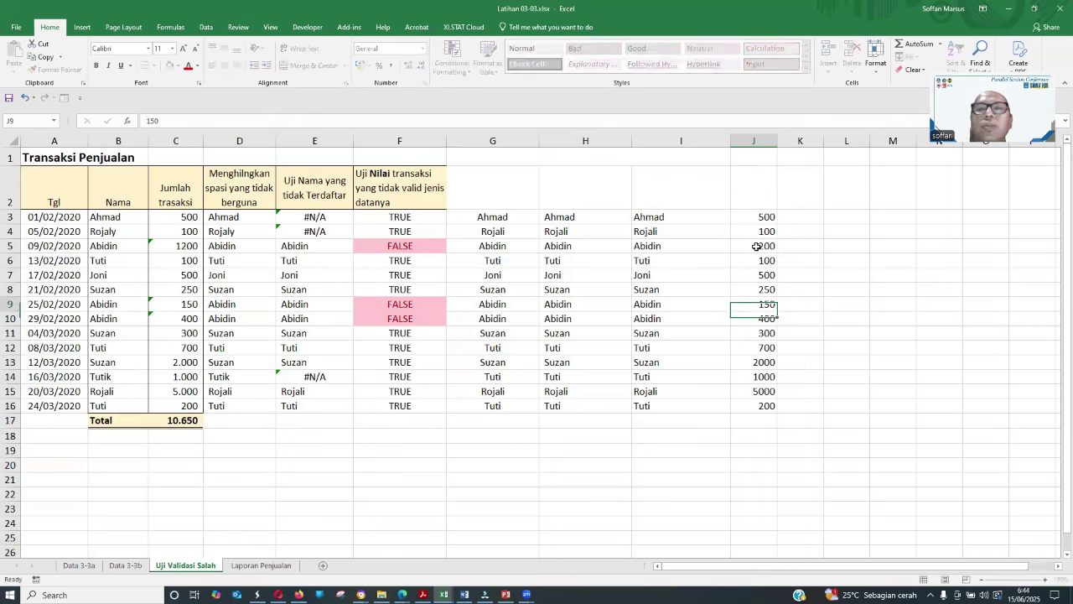
key(Up)
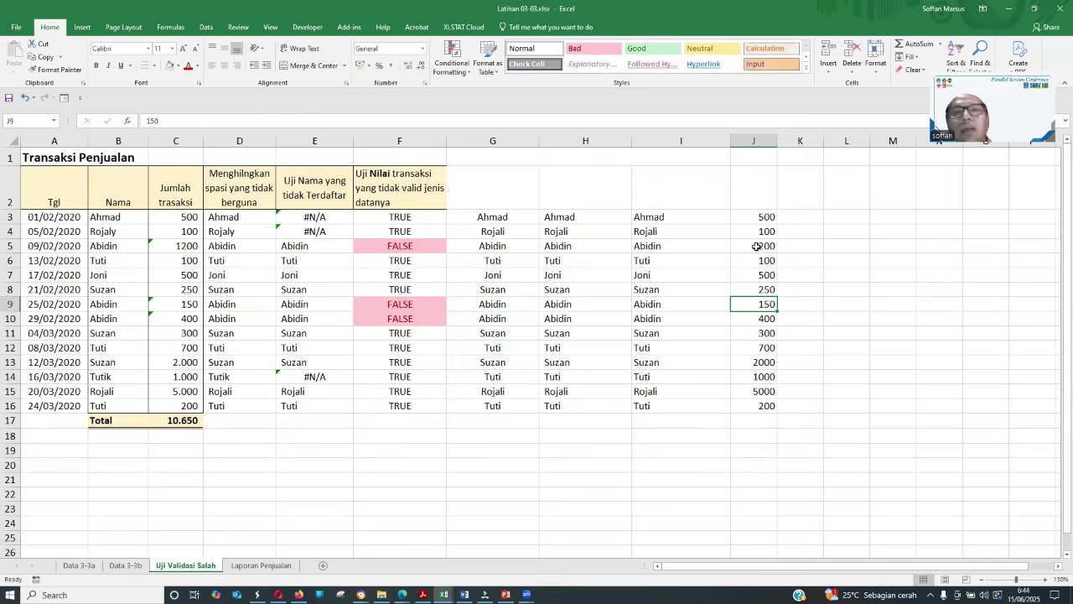
Review the amounts in column J and the row 3 formulas for trimming spaces and testing unregistered names.
key(Up)
key(Up)
key(Up)
key(Up)
key(Up)
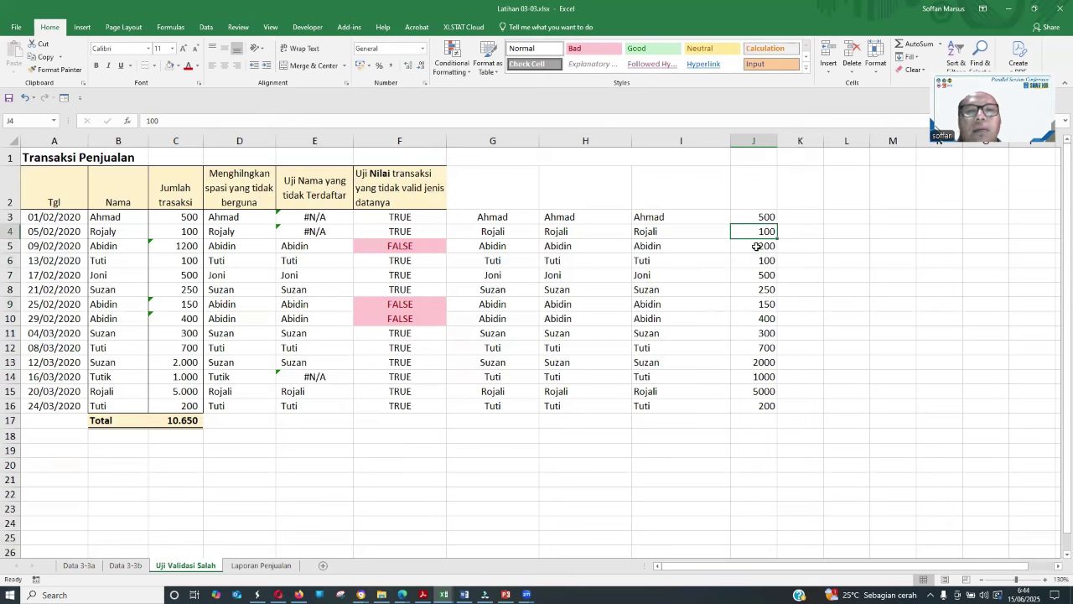
key(Up)
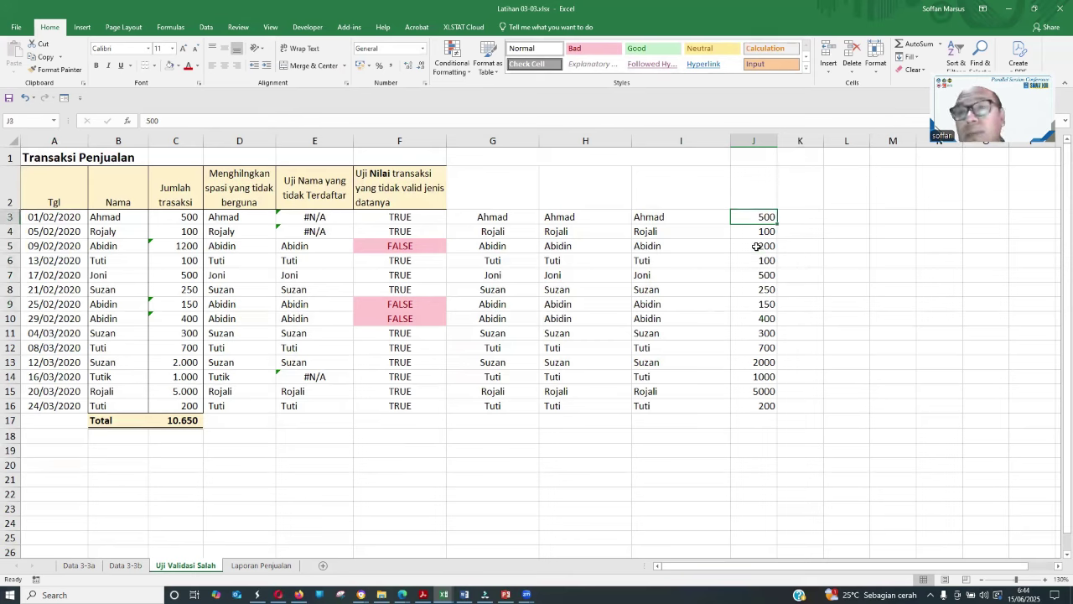
key(Left)
key(Left)
key(Left)
key(Left)
key(Left)
key(Left)
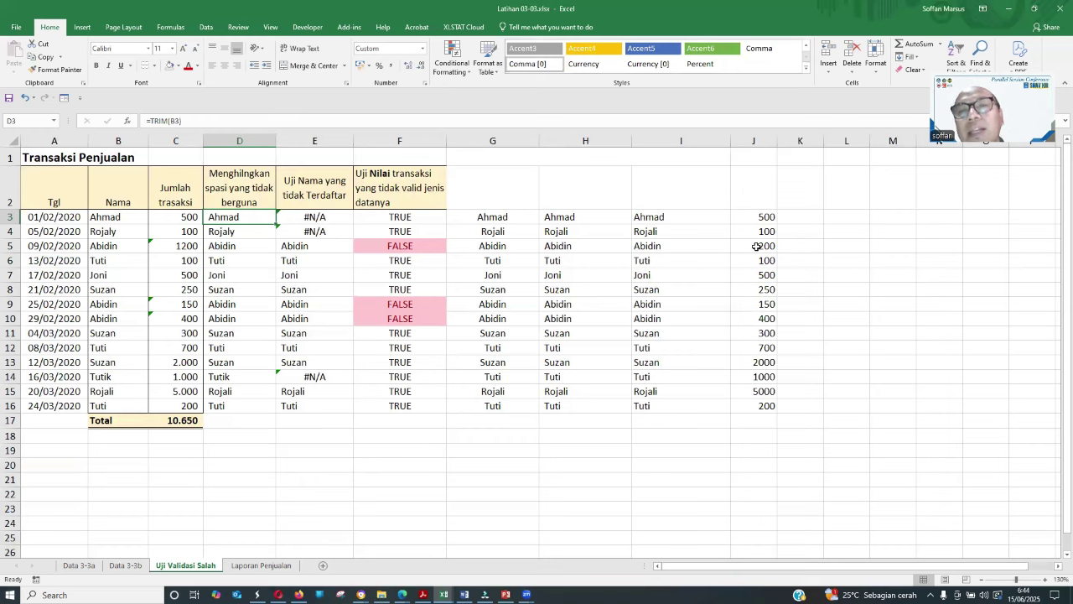
key(Right)
key(Right)
key(Right)
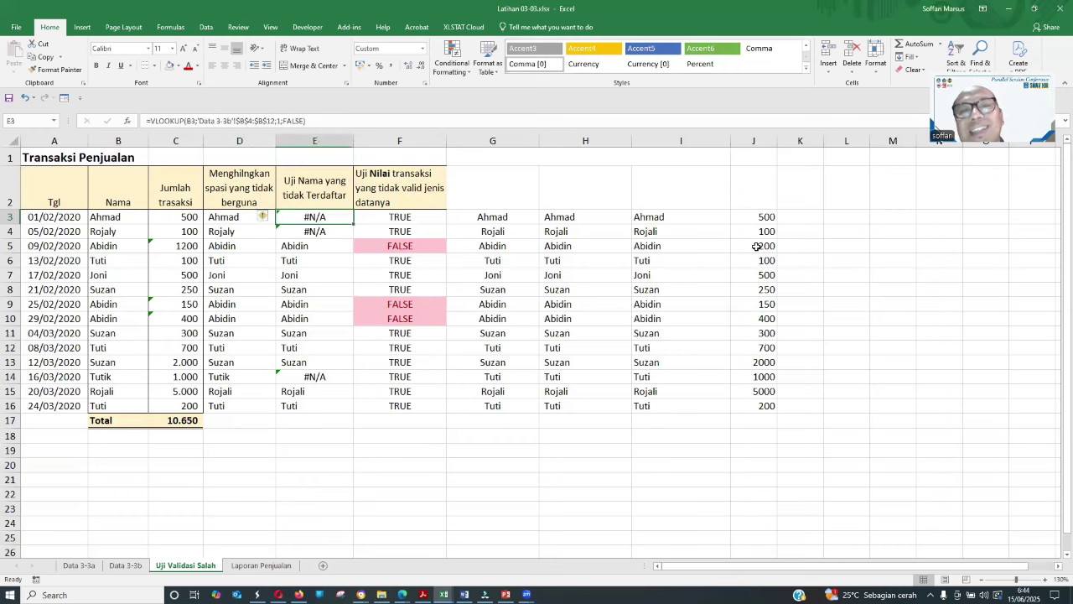
key(Left)
key(Left)
key(Left)
key(Left)
key(Right)
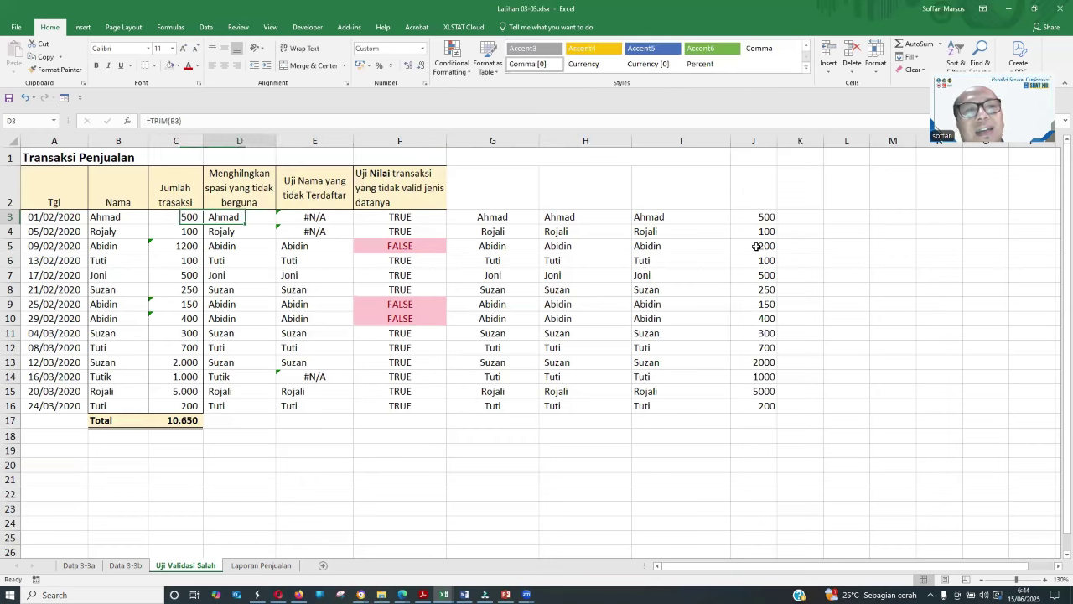
key(Right)
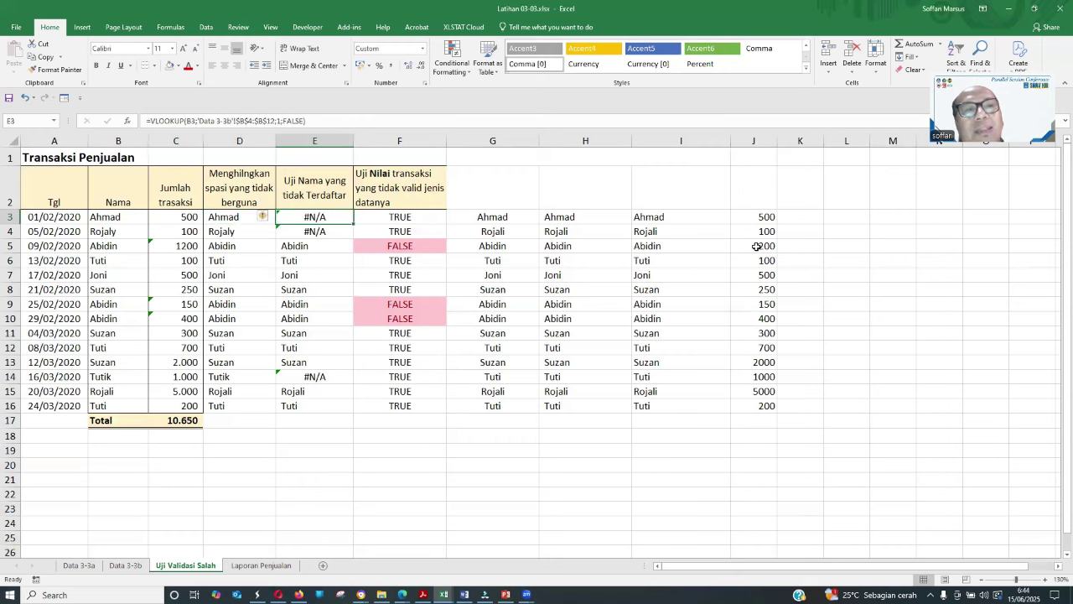
key(Right)
key(Right)
key(Right)
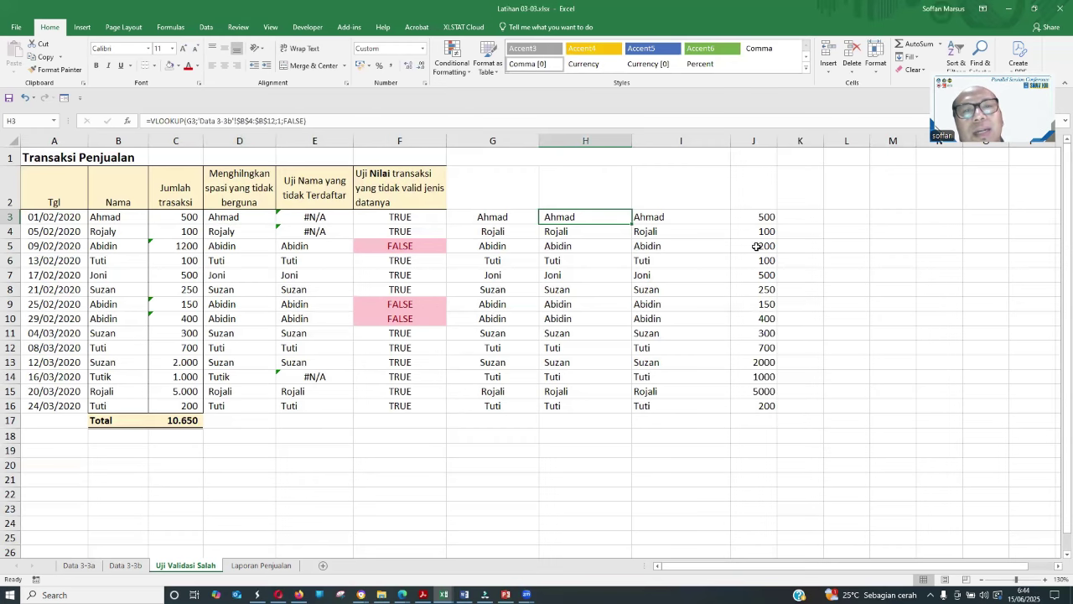
Compare the corrected names in column G with their VLOOKUP checks in column H.
key(Left)
key(Down)
key(Down)
key(Down)
key(Down)
key(Down)
key(Down)
key(Down)
key(Down)
key(Down)
key(Down)
key(Down)
key(Down)
key(Up)
key(Up)
key(Up)
key(Up)
key(Up)
key(Up)
key(Up)
key(Up)
key(Up)
key(Up)
key(Up)
key(Up)
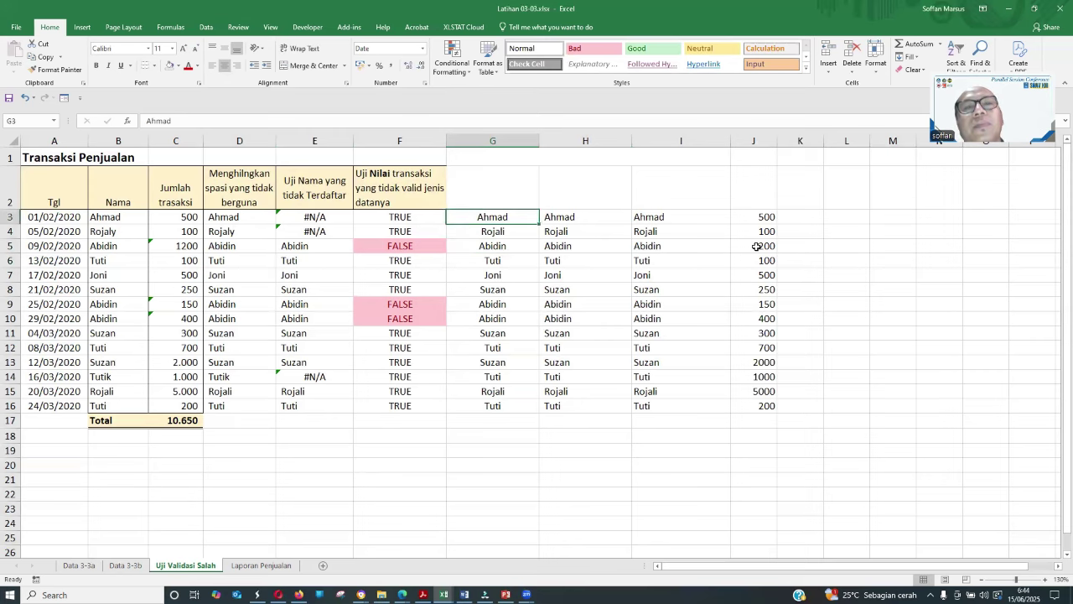
key(Right)
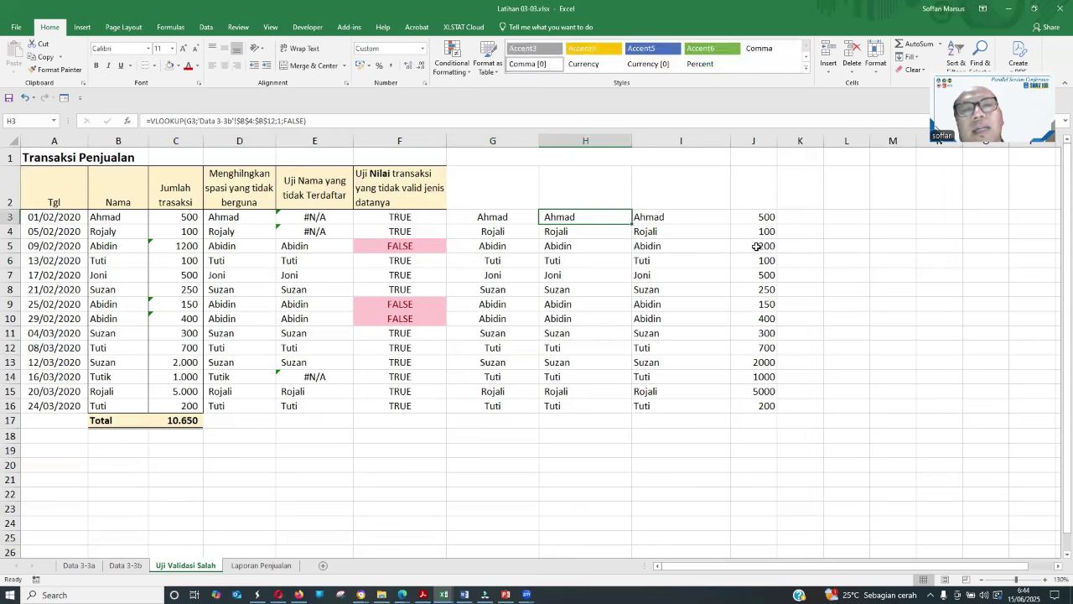
key(Left)
key(Down)
key(Up)
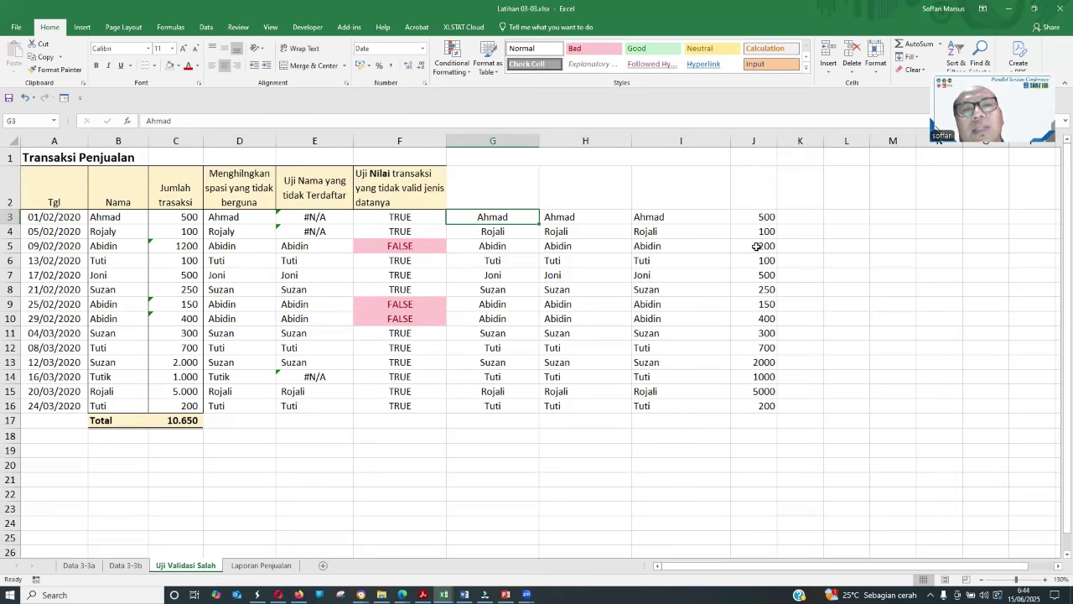
key(Right)
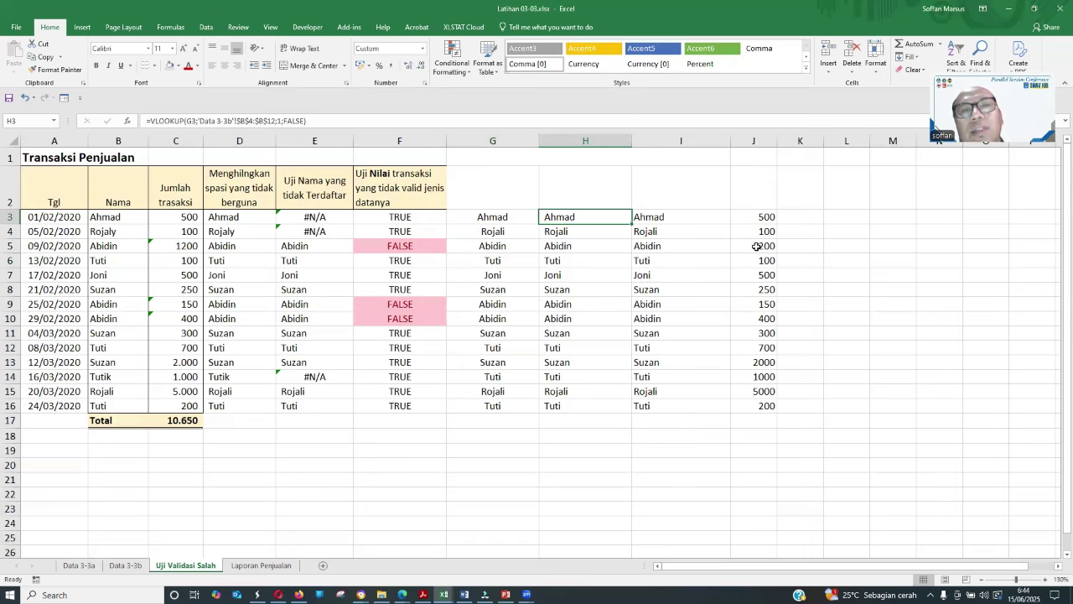
key(Down)
key(Down)
key(Up)
key(Up)
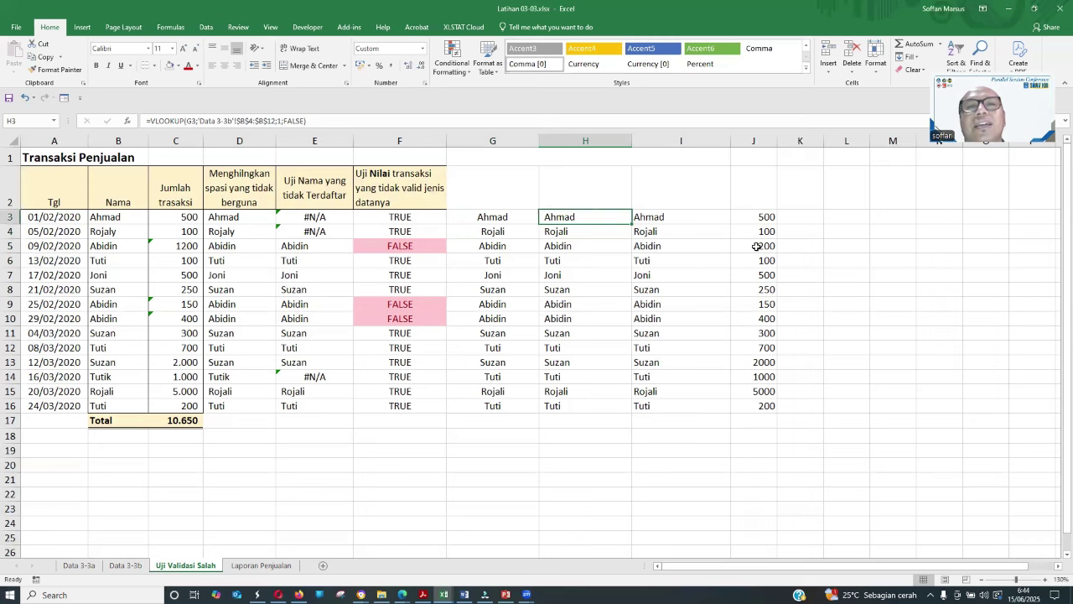
key(Left)
key(Down)
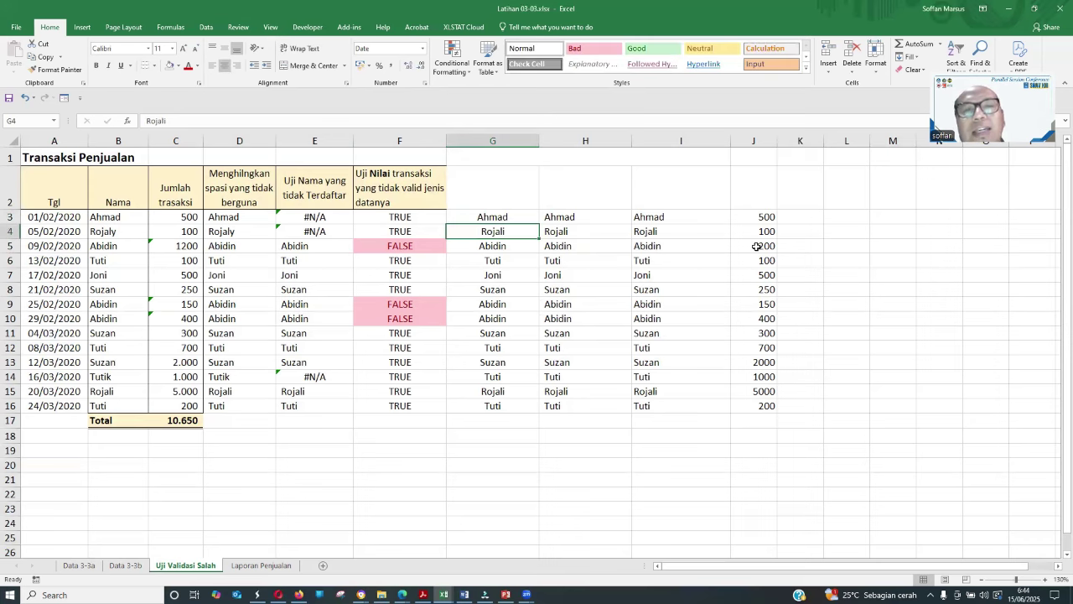
key(Right)
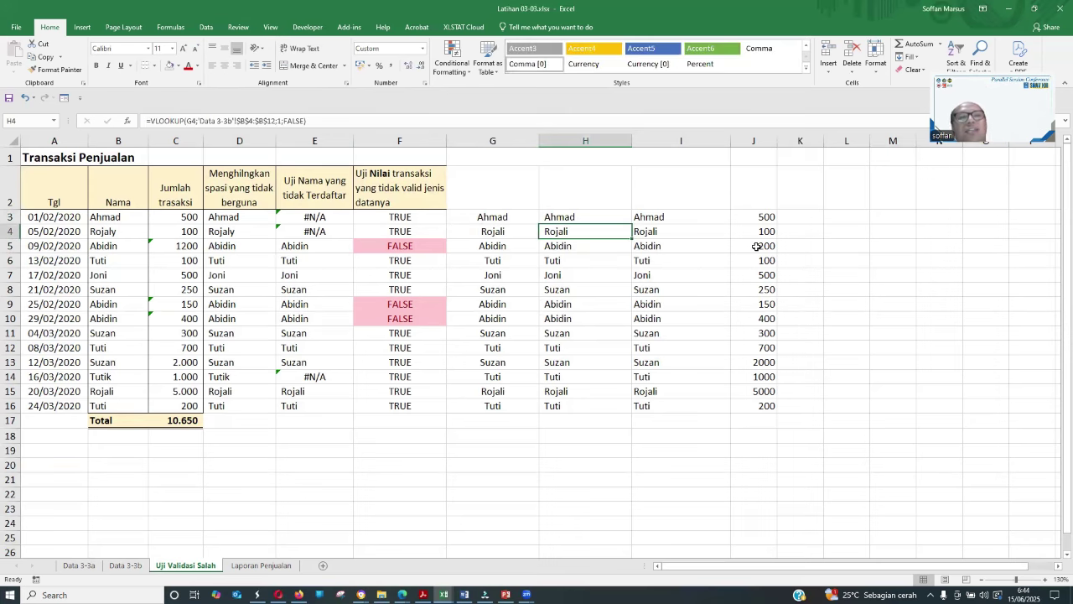
Examine the pasted name values in I3:I16 from the first row to the last and back.
key(Left)
key(Right)
key(Right)
key(Up)
key(Down)
key(Down)
key(Down)
key(Down)
key(Down)
key(Down)
key(Down)
key(Down)
key(Down)
key(Down)
key(Down)
key(Down)
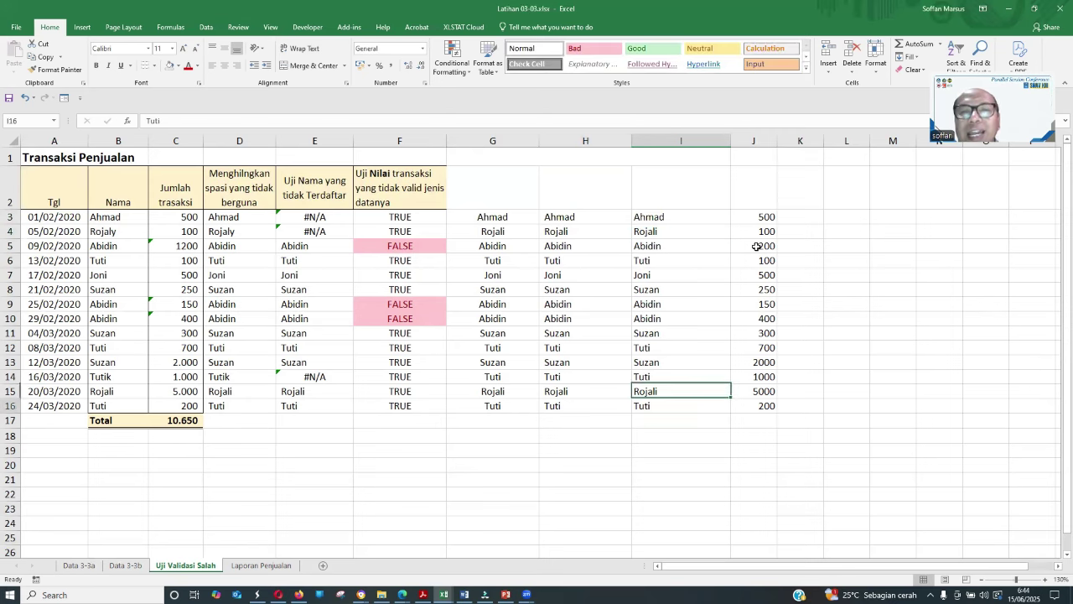
key(Up)
key(Up)
key(Up)
key(Up)
key(Up)
key(Up)
key(Up)
key(Up)
key(Up)
key(Up)
key(Up)
key(Up)
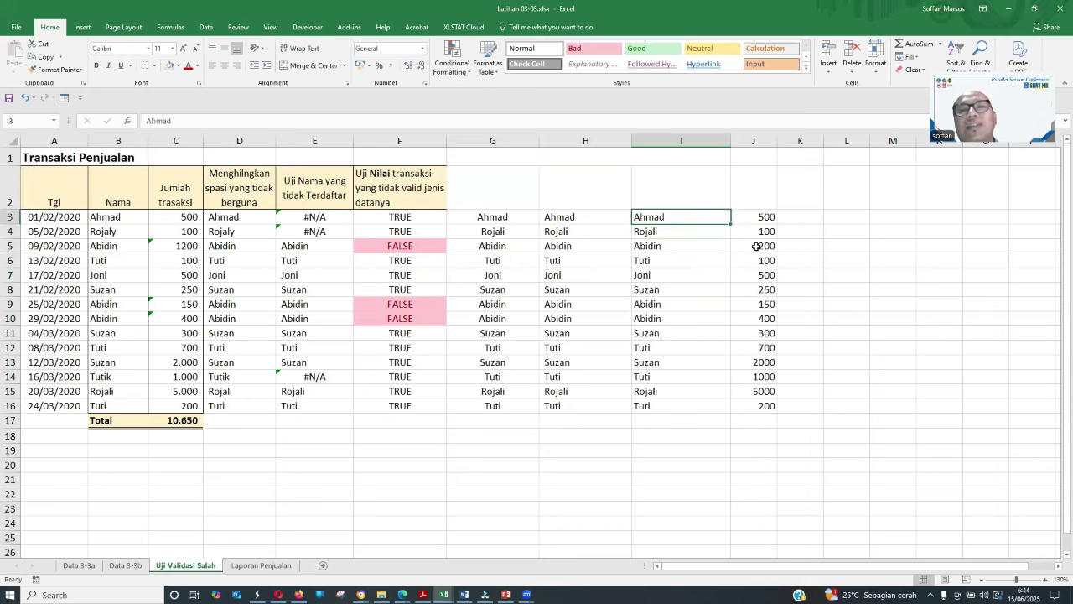
Examine row 3 across its columns, comparing the original transaction data with the corrected name and amount.
key(Right)
key(Left)
key(Left)
key(Left)
key(Left)
key(Left)
key(Left)
key(Left)
key(Left)
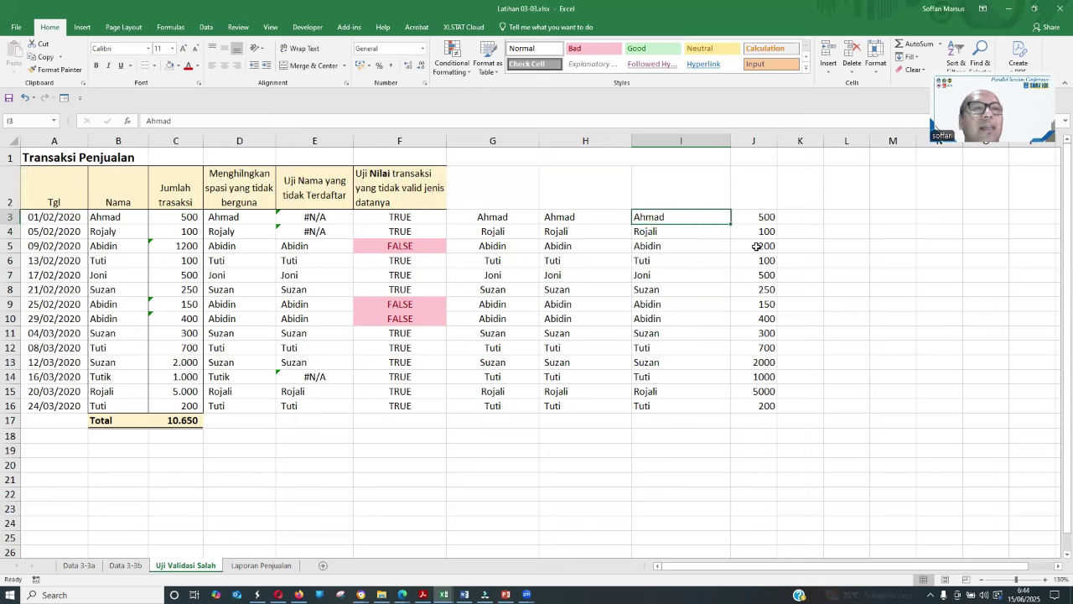
key(Right)
key(Right)
key(Right)
key(Right)
key(Right)
key(Right)
key(Right)
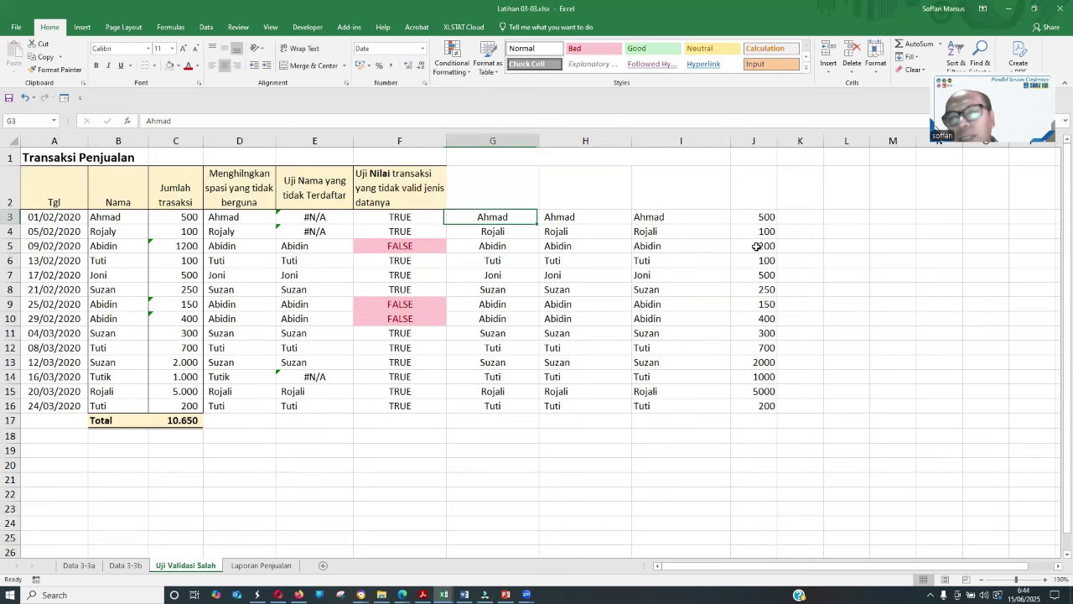
Enter the headings Nama in I2 and Nilai in J2 above the corrected data.
key(Right)
key(Down)
key(Left)
key(Up)
key(Up)
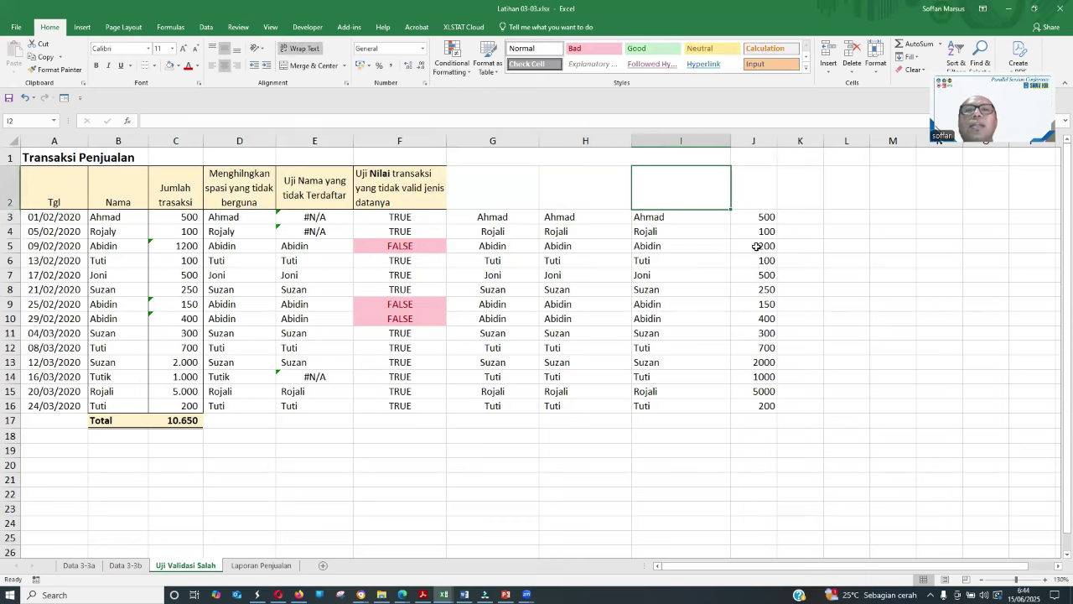
text(Nama)
key(Right)
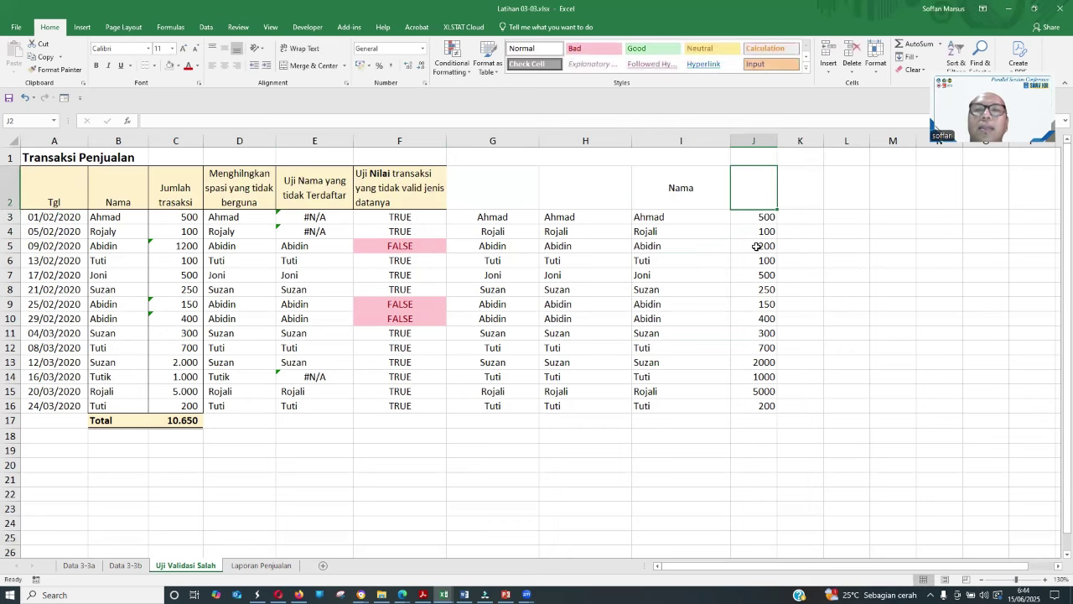
text(Nilai)
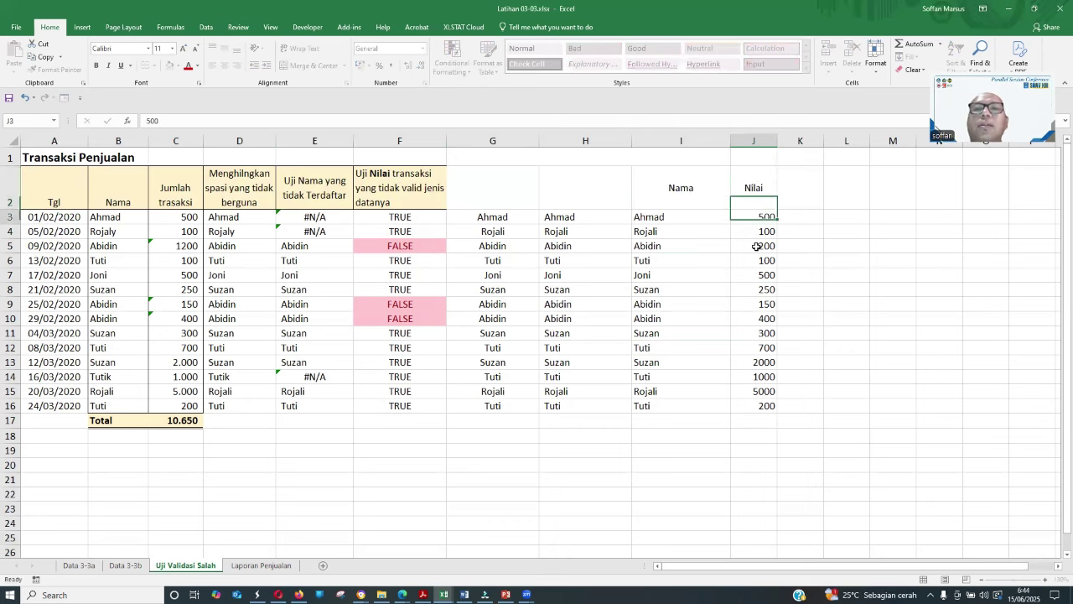
key(Up)
key(shift+Left)
key(shift+Left)
key(shift+Left)
key(alt+h)
key(m)
key(c)
key(shift+Left)
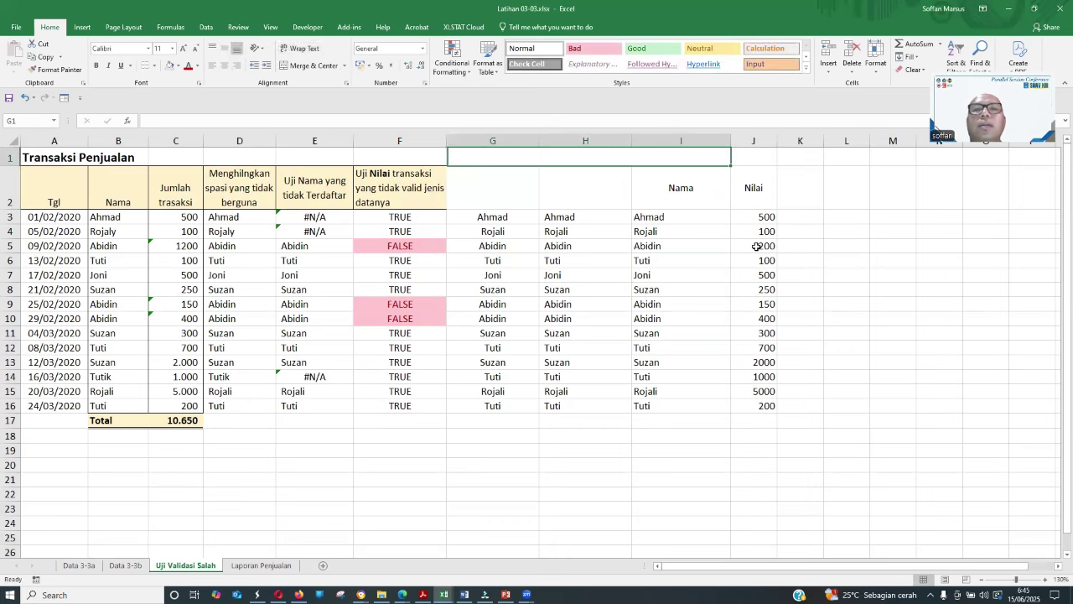
click(284, 67)
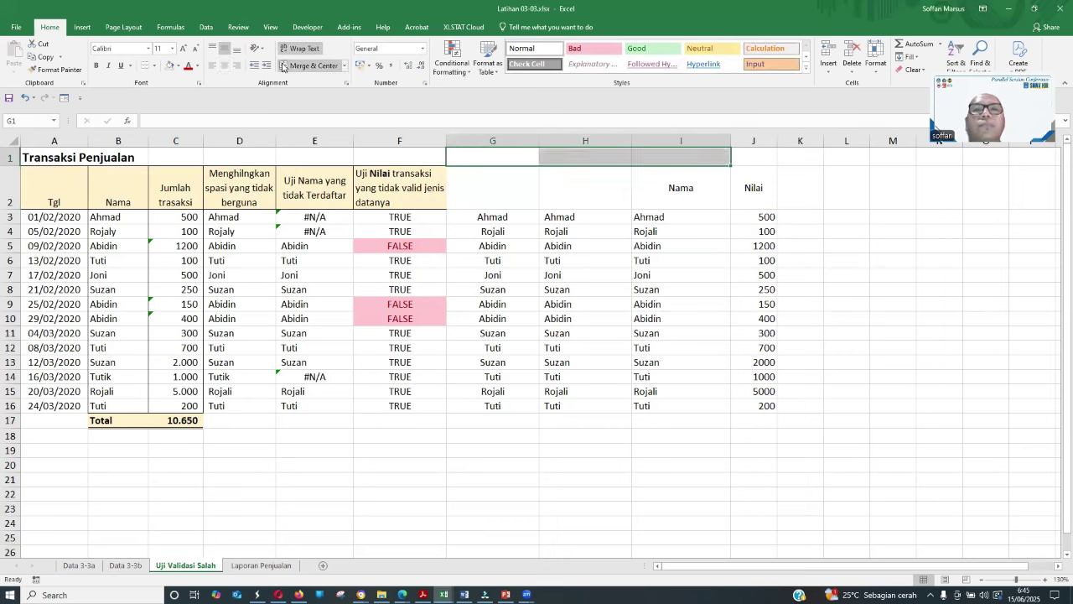
Merge and center I1:J1 and enter the heading Perbaikan above the corrected columns.
key(shift+Right)
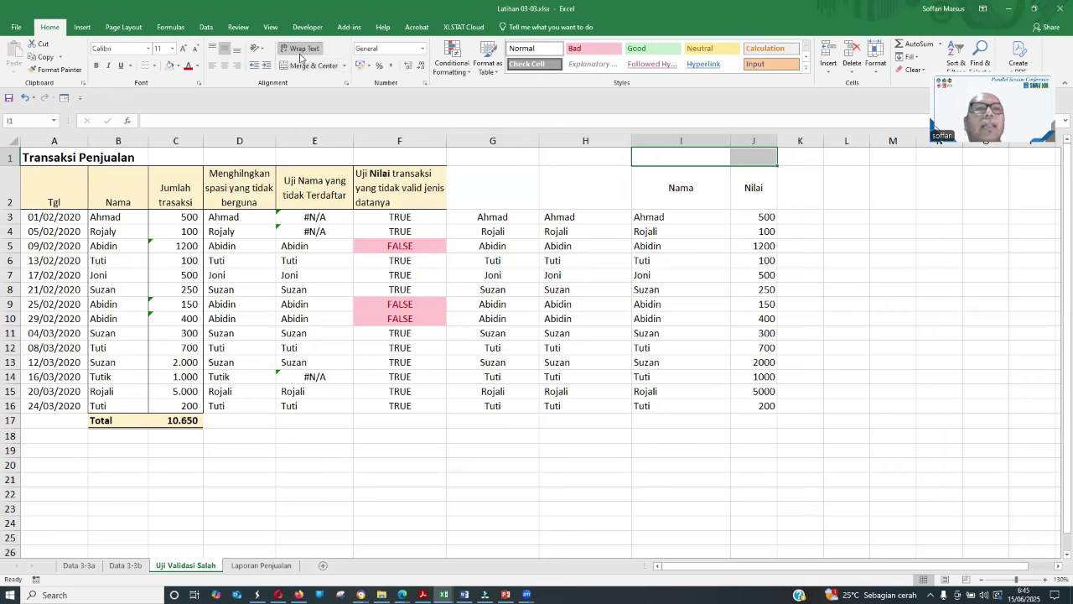
click(289, 66)
text(Perbaikan)
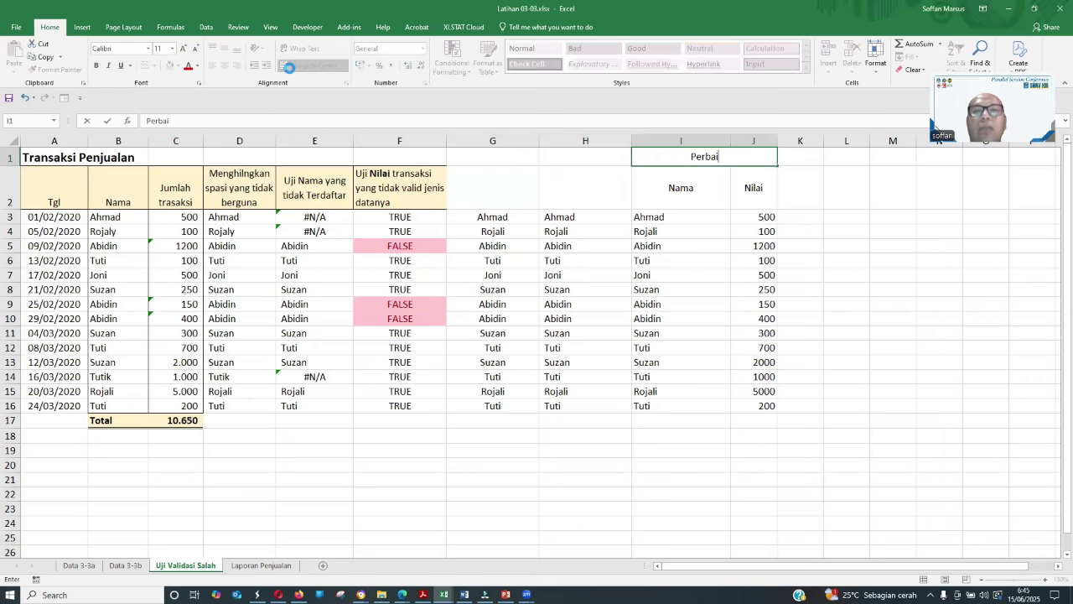
key(Return)
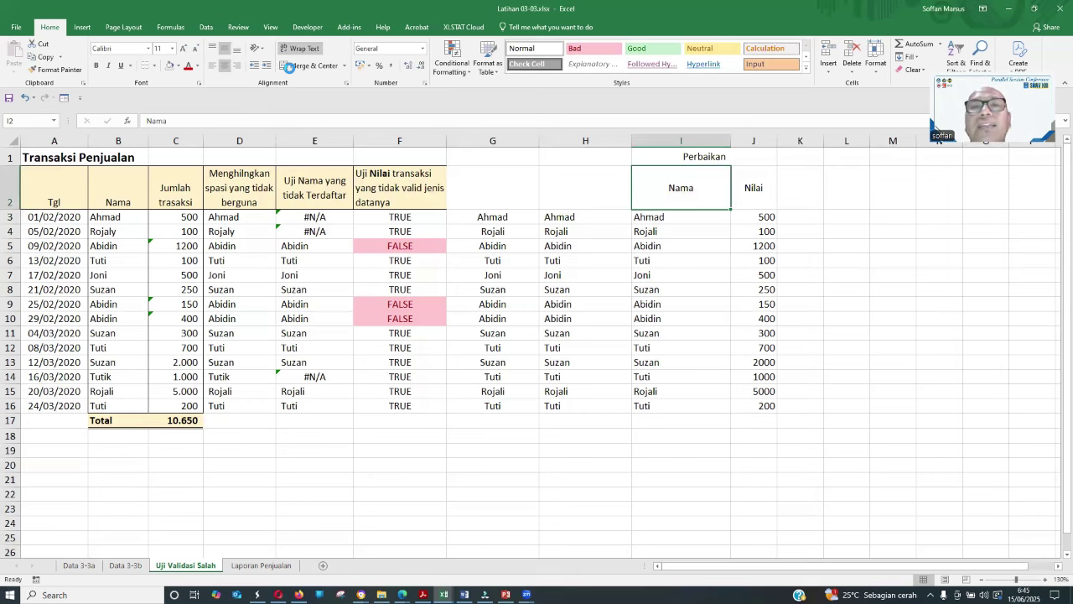
Examine the company's sales report and the auditor's blank Consolidate, Pivot Table and Sumif tables on the Laporan Penjualan sheet.
click(258, 566)
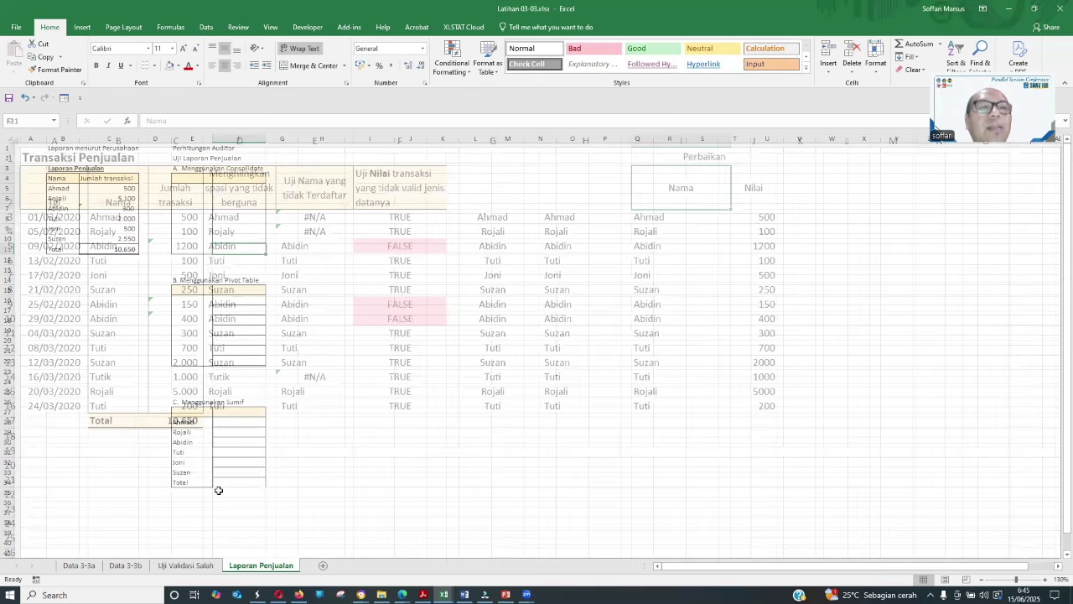
click(76, 147)
drag(86, 191, 106, 249)
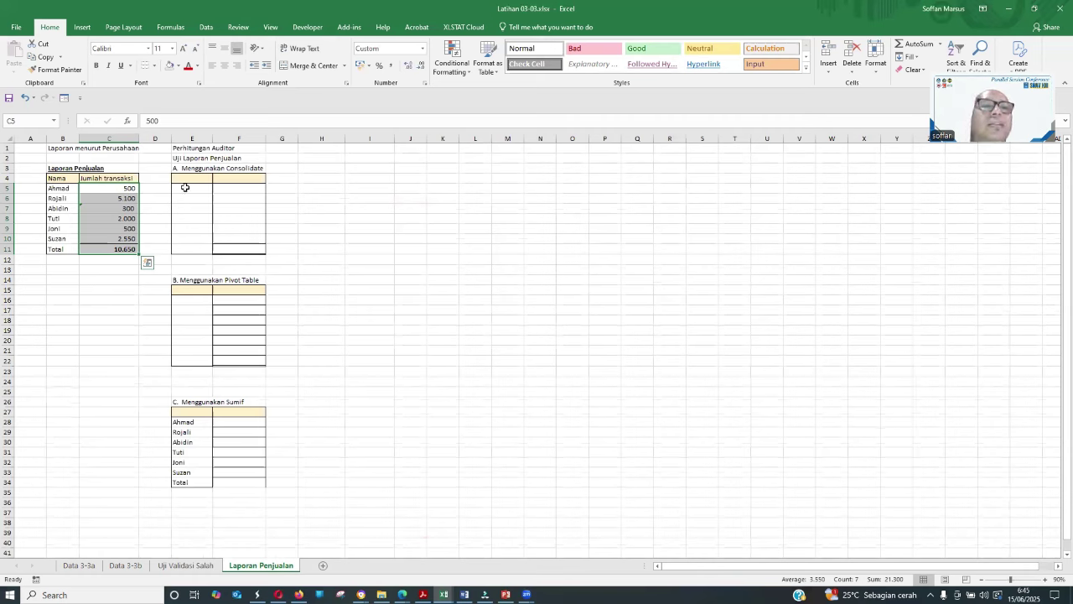
click(235, 190)
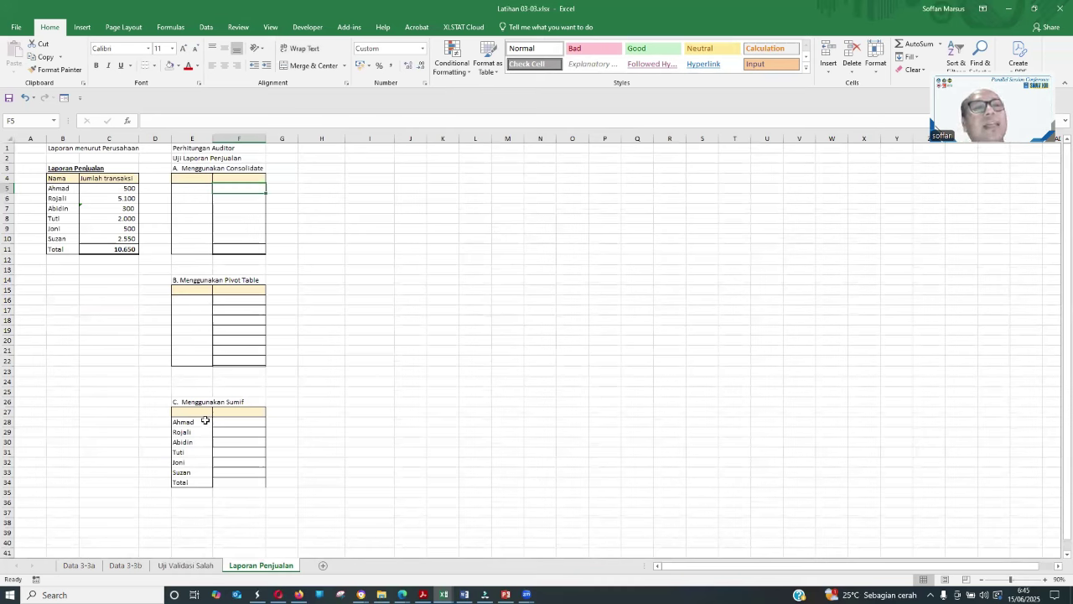
click(236, 251)
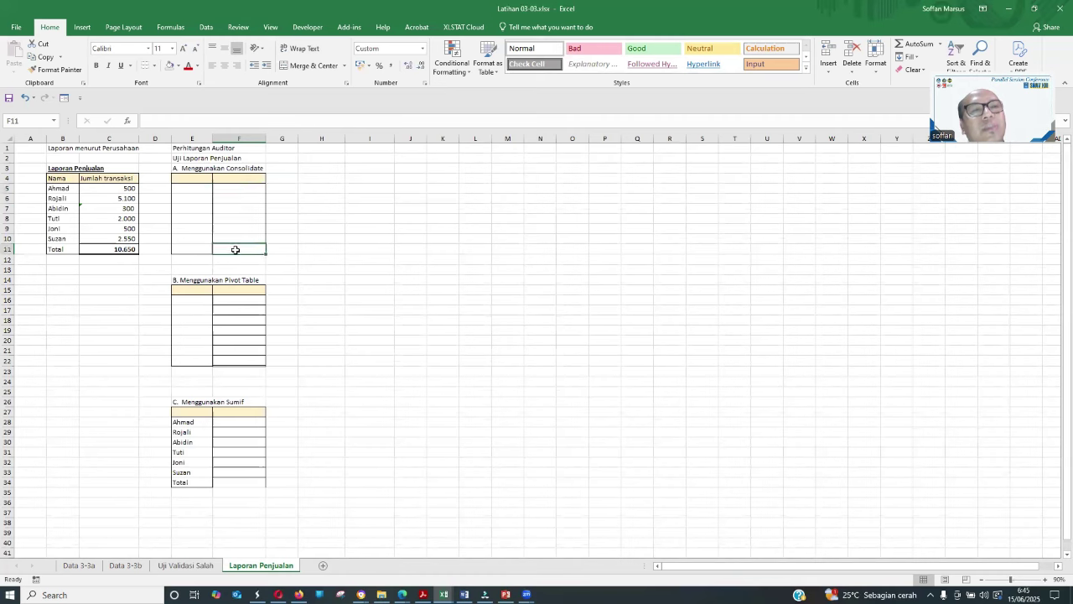
click(247, 358)
click(226, 208)
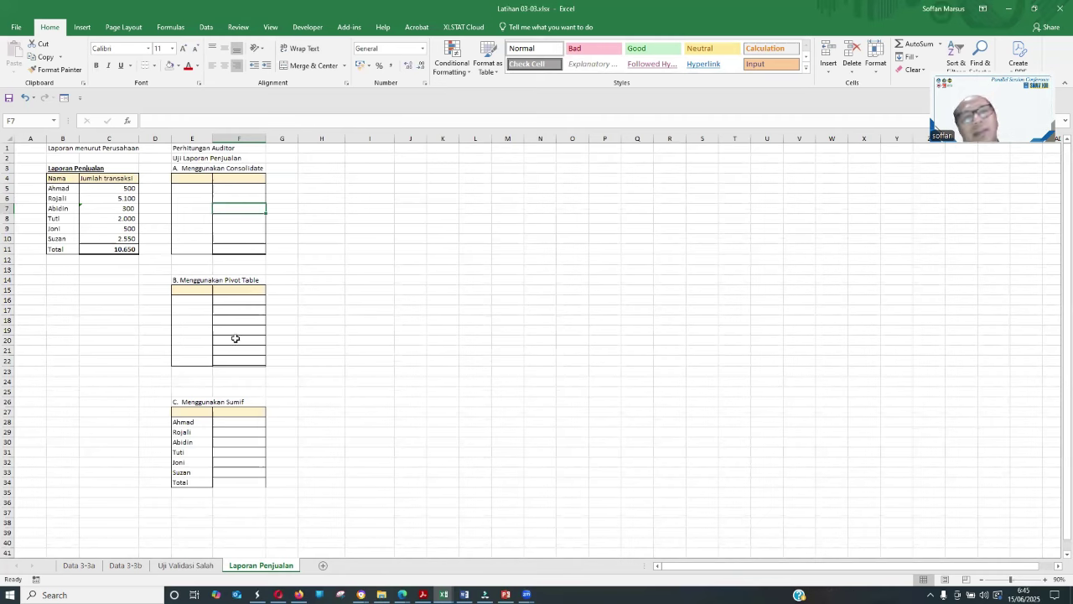
Start Consolidate at E5 of Laporan Penjualan and delete the existing reference to 'Uji Validasi Salah'!$G$3:$H$16.
click(191, 188)
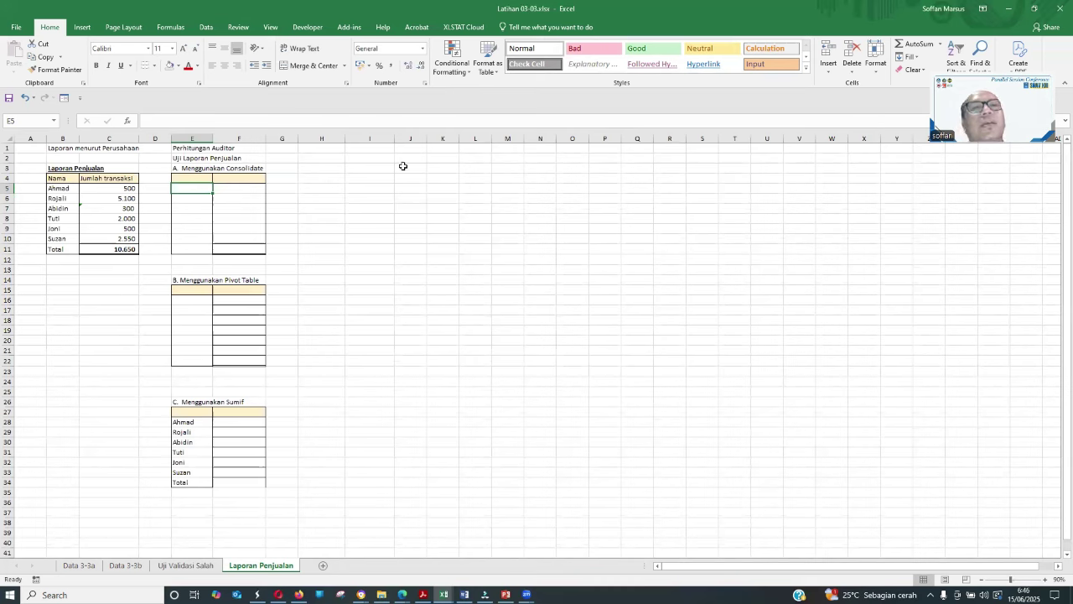
click(207, 29)
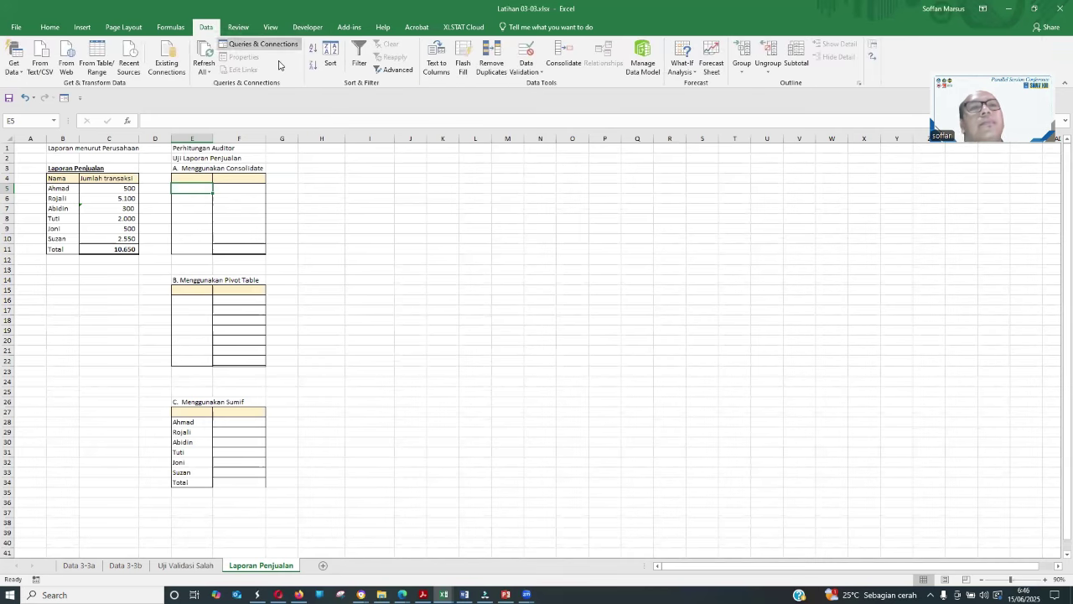
click(562, 59)
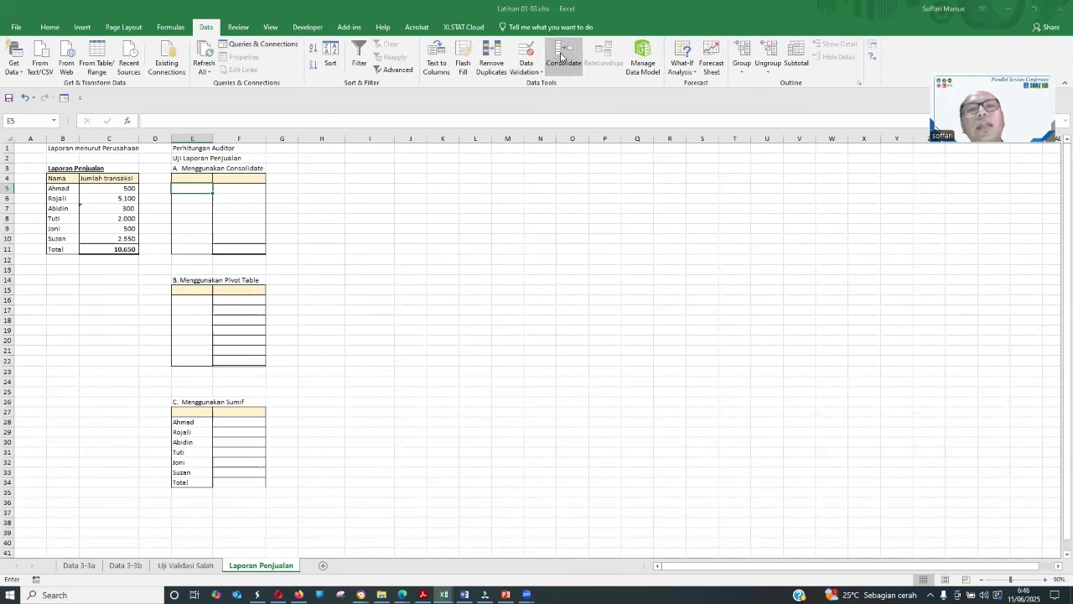
click(279, 373)
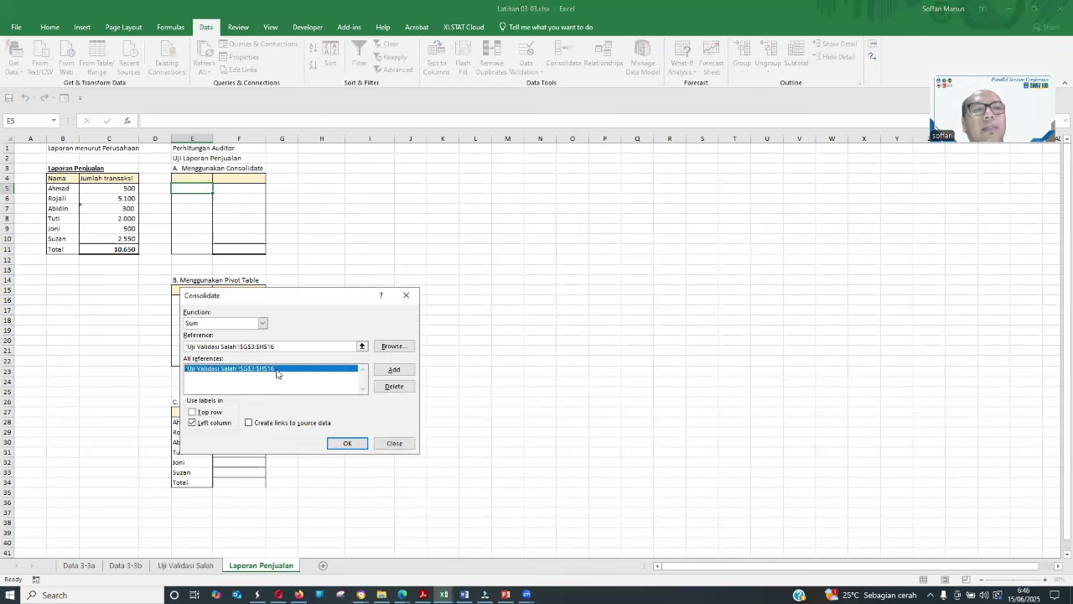
click(399, 392)
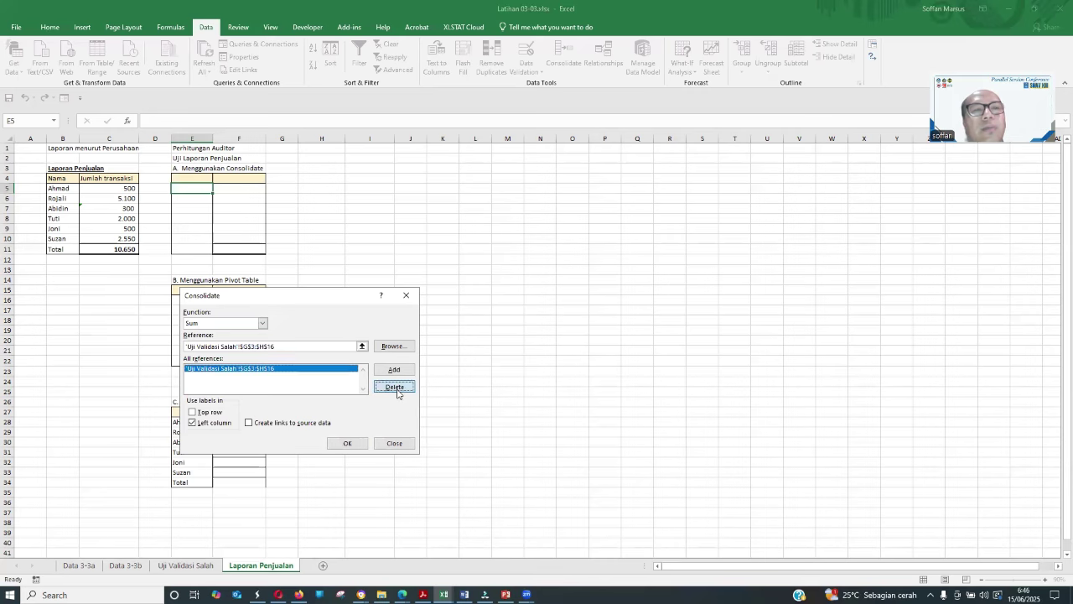
Add I3:J16 of Uji Validasi Salah as the reference and consolidate it by Sum with left column labels.
click(362, 345)
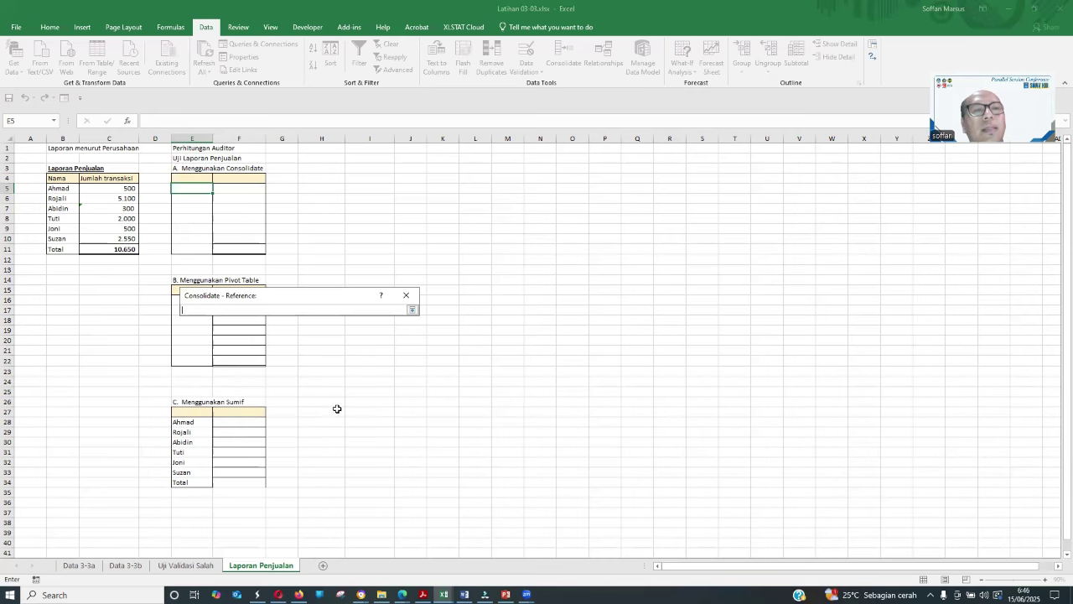
click(200, 568)
click(657, 197)
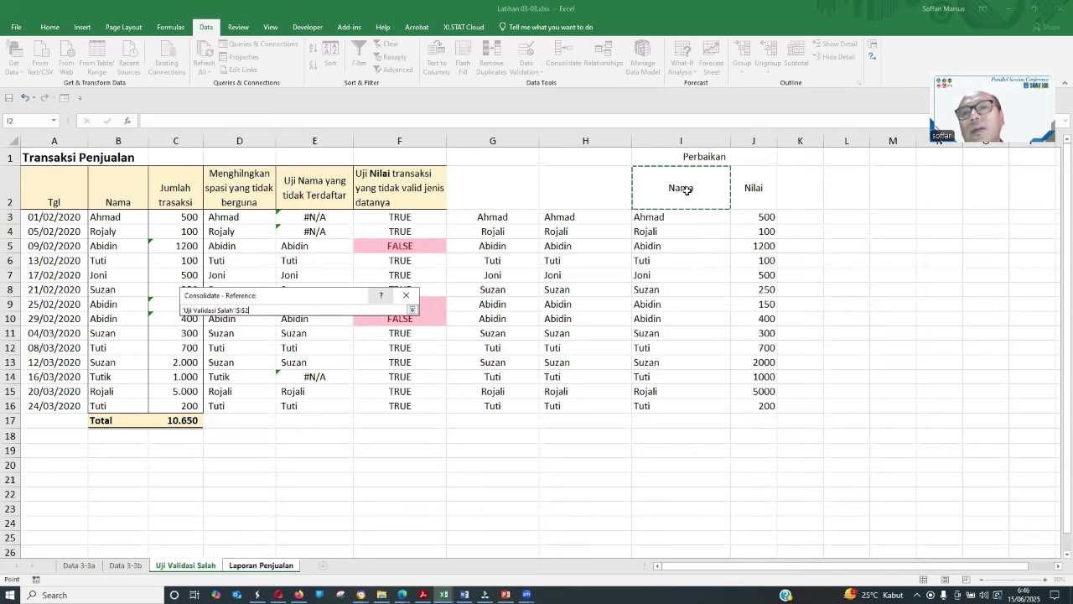
click(671, 219)
drag(721, 253, 744, 406)
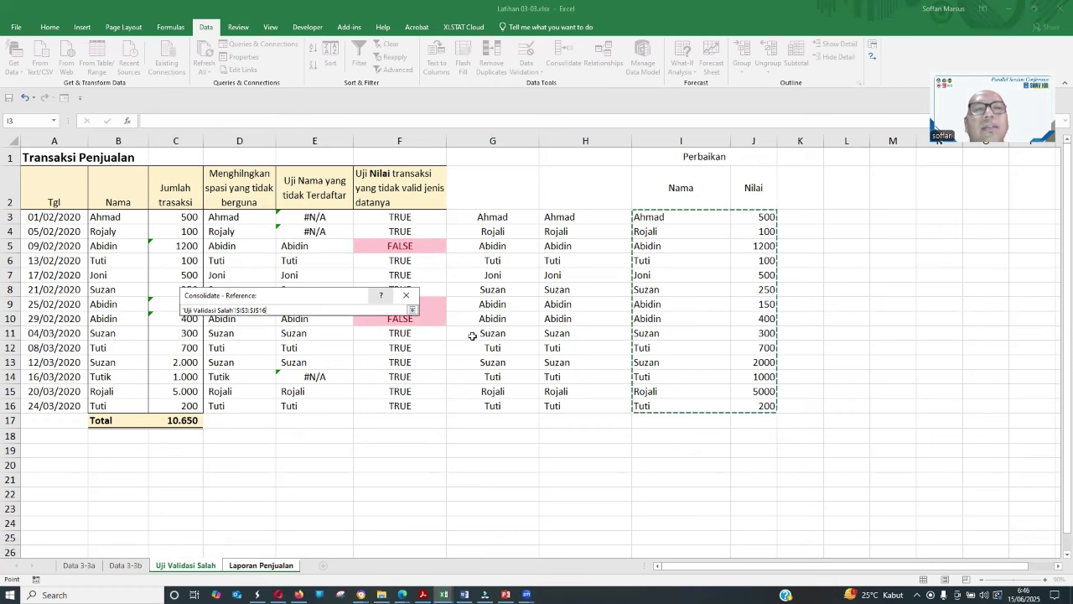
click(412, 310)
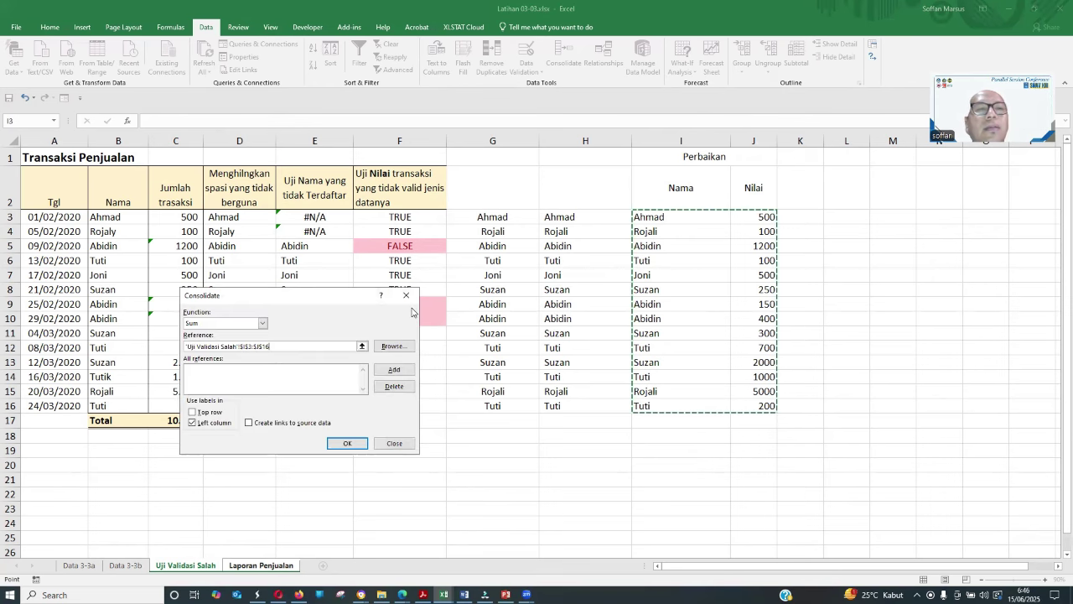
click(393, 371)
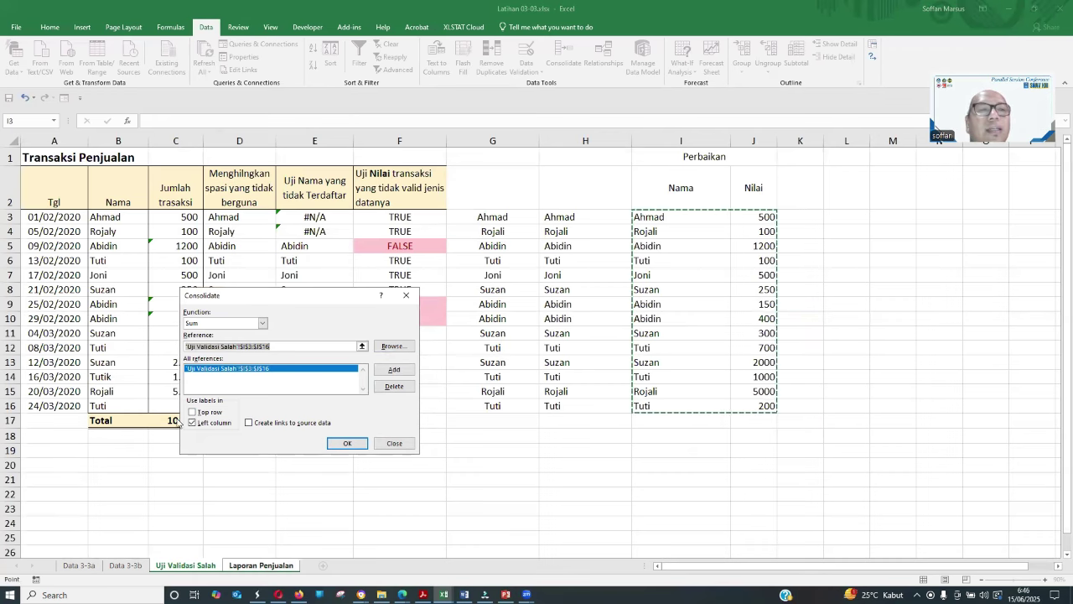
click(346, 444)
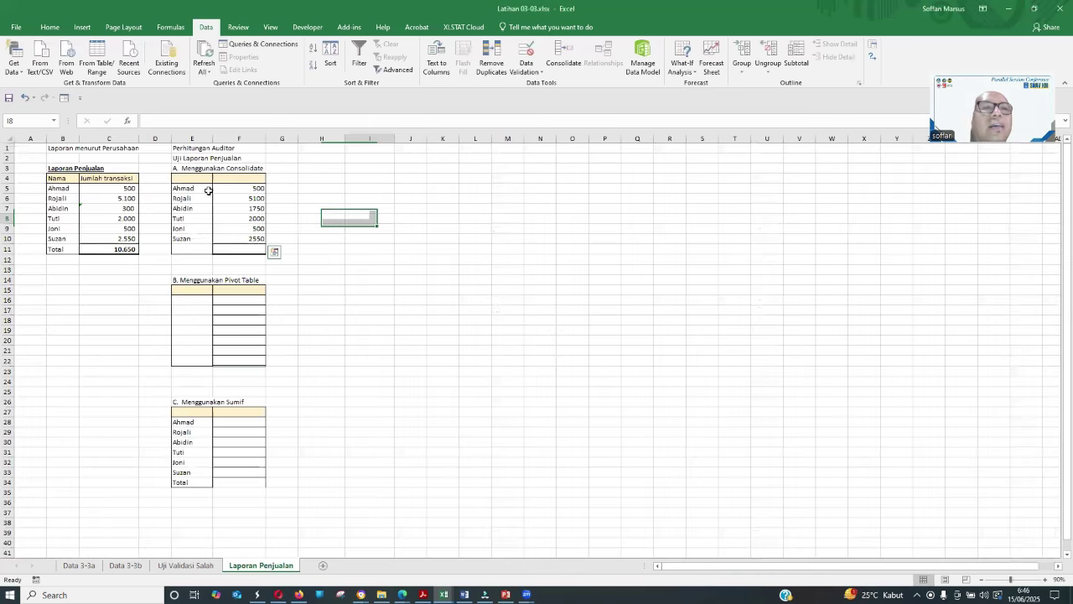
Total the consolidated amounts in F11 with AutoSum.
click(237, 249)
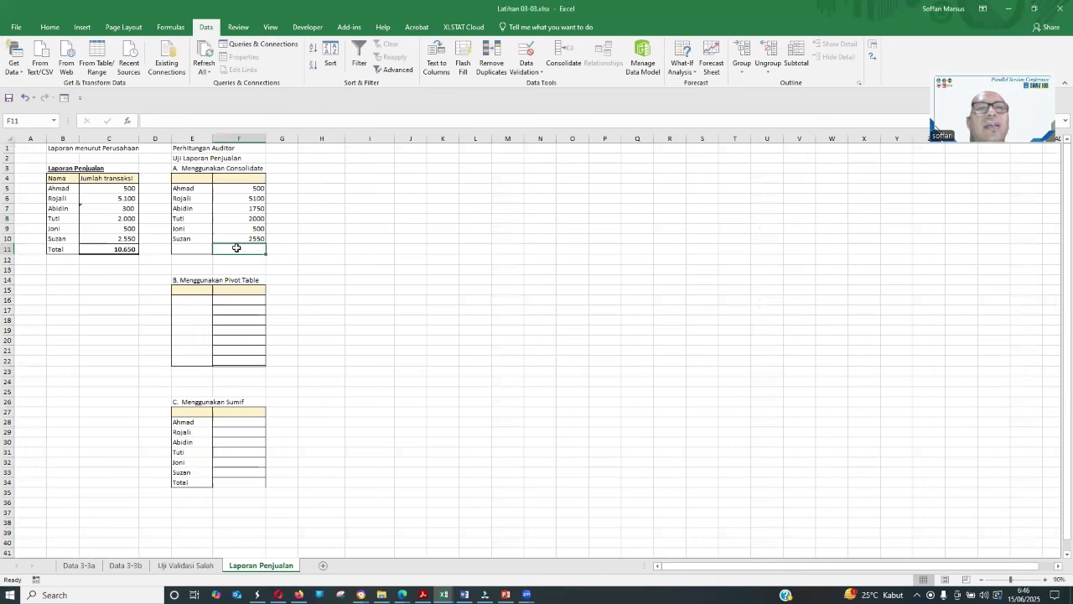
click(50, 27)
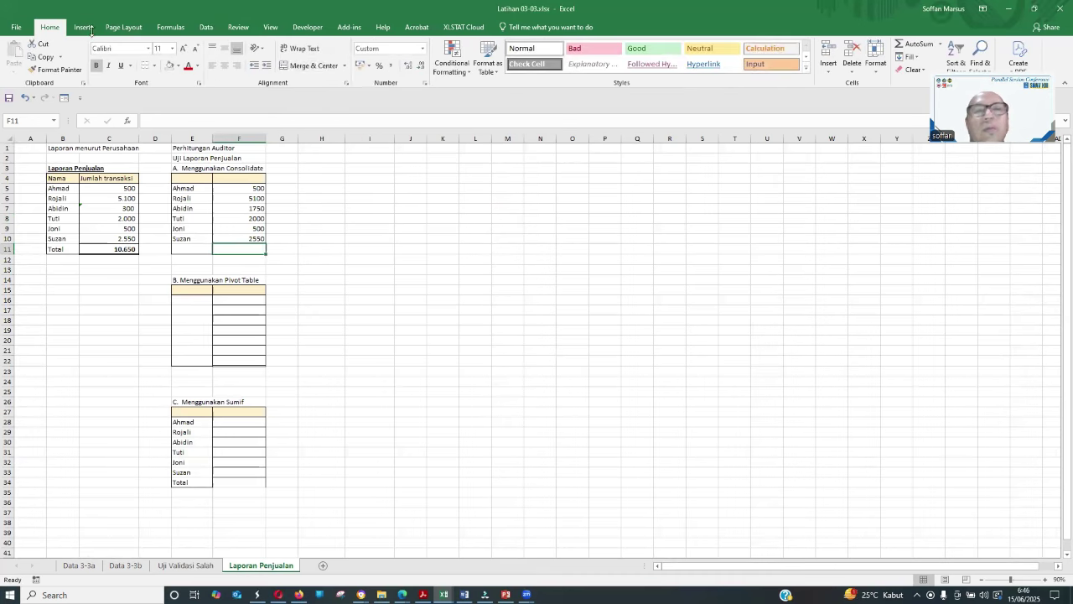
click(912, 45)
key(Return)
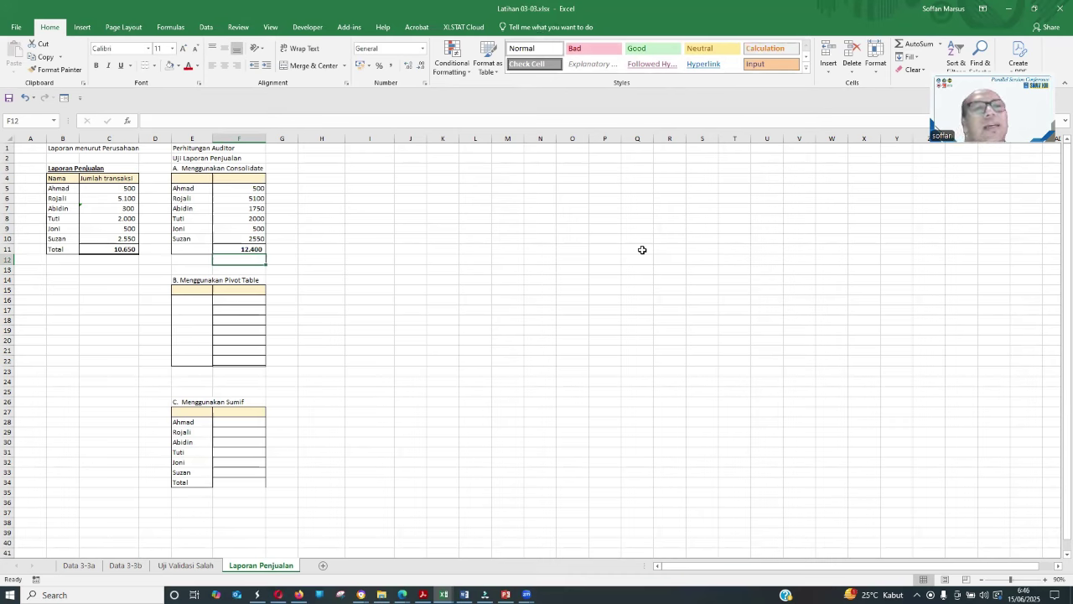
Create a PivotTable at H16 from I2:J16 of Uji Validasi Salah, with Nama as rows and the sum of Nilai as values.
click(250, 299)
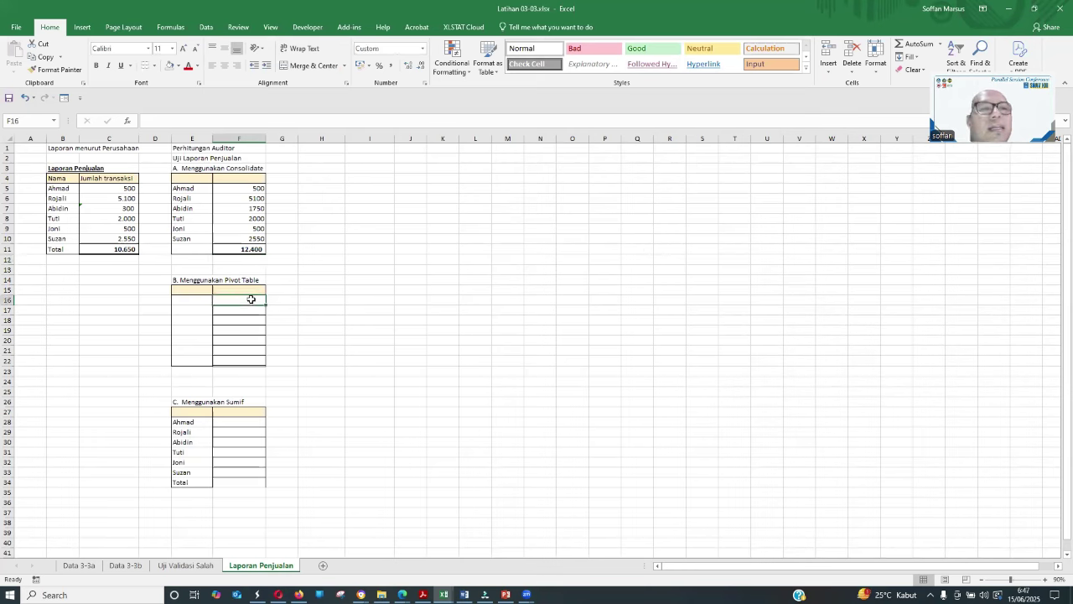
click(326, 300)
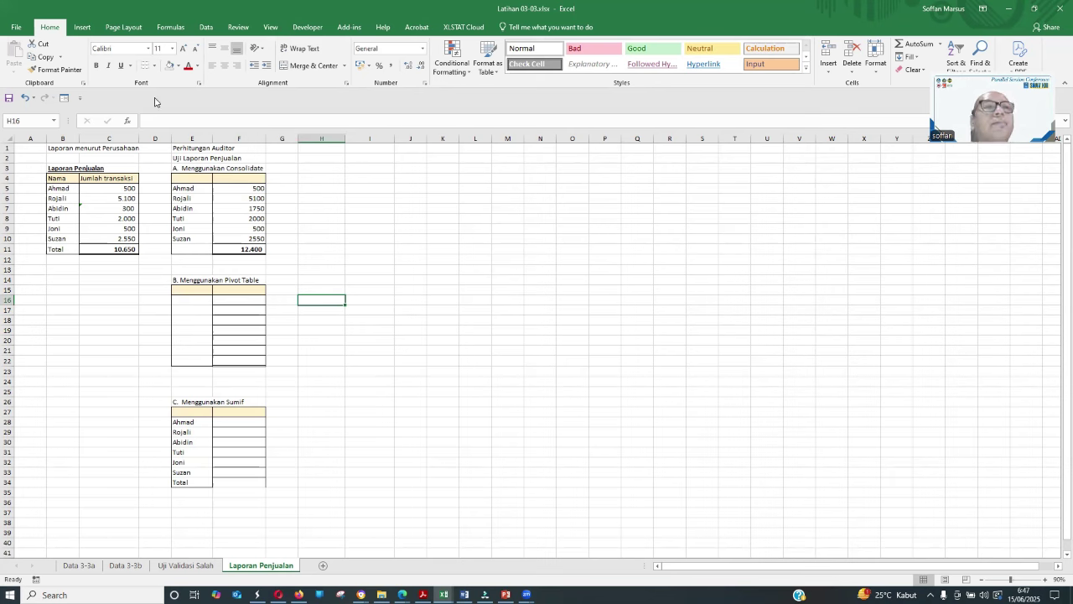
click(82, 27)
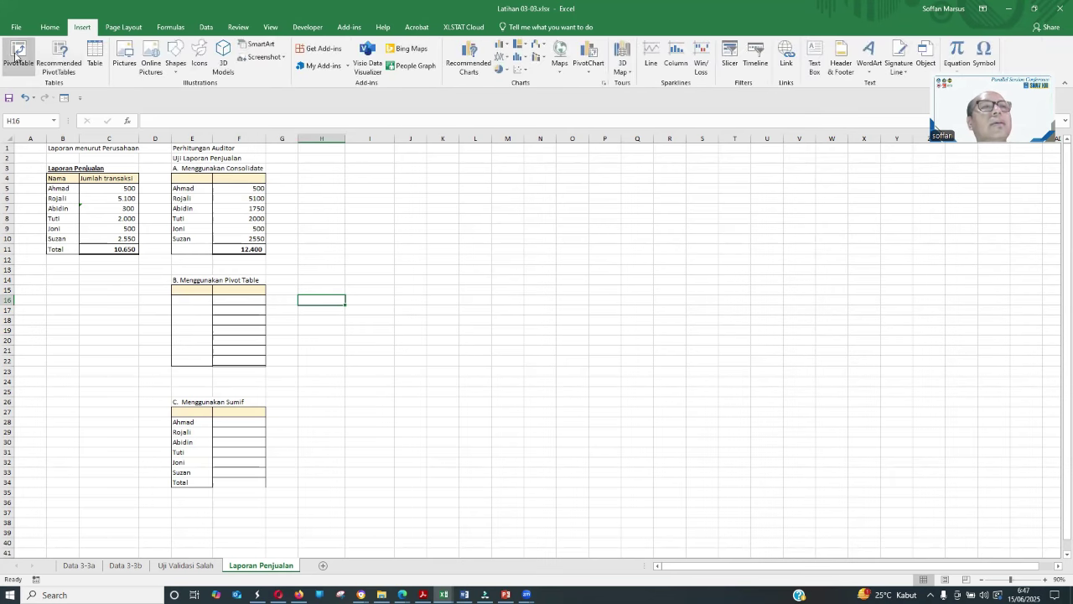
click(14, 53)
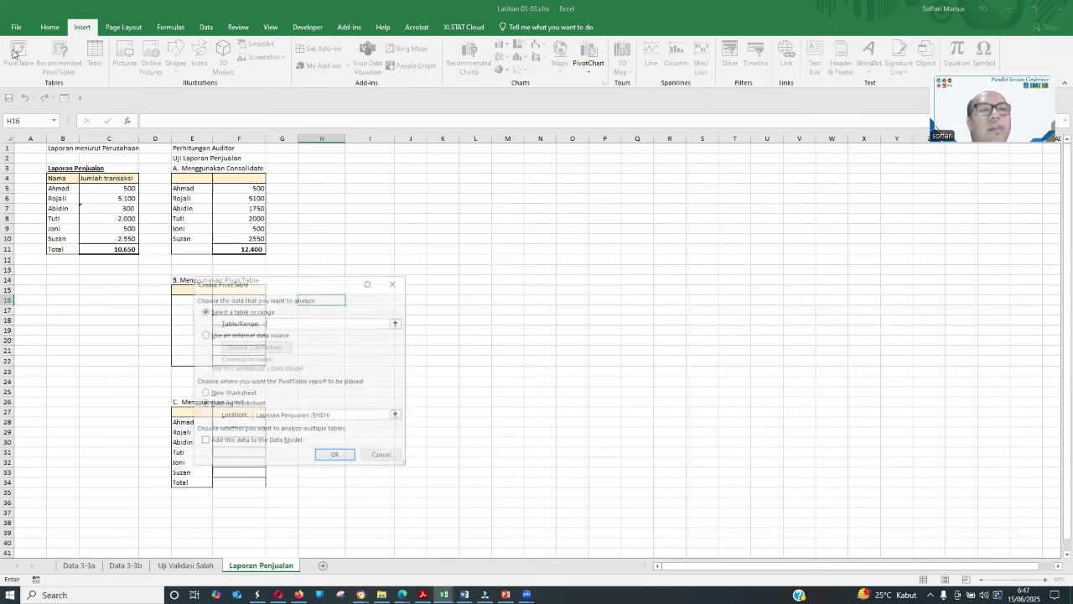
click(397, 323)
click(201, 565)
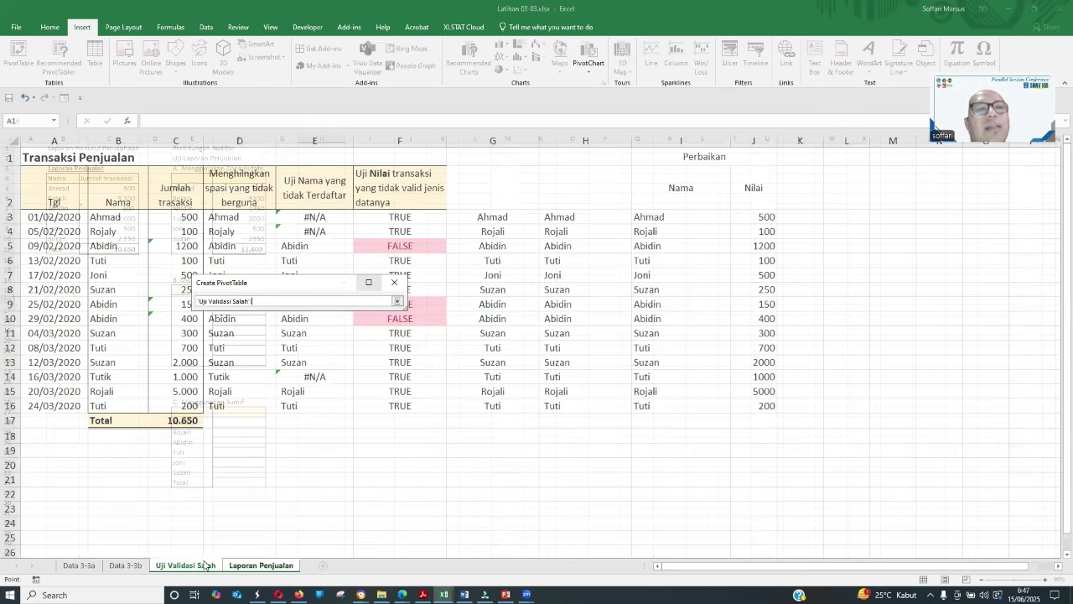
drag(649, 206, 762, 409)
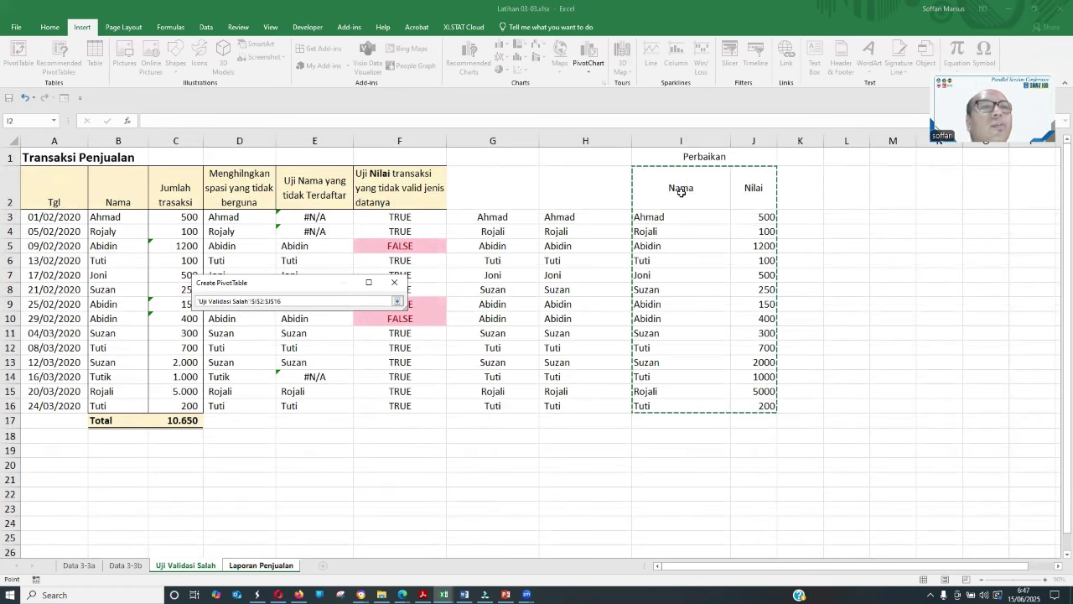
click(397, 301)
click(333, 456)
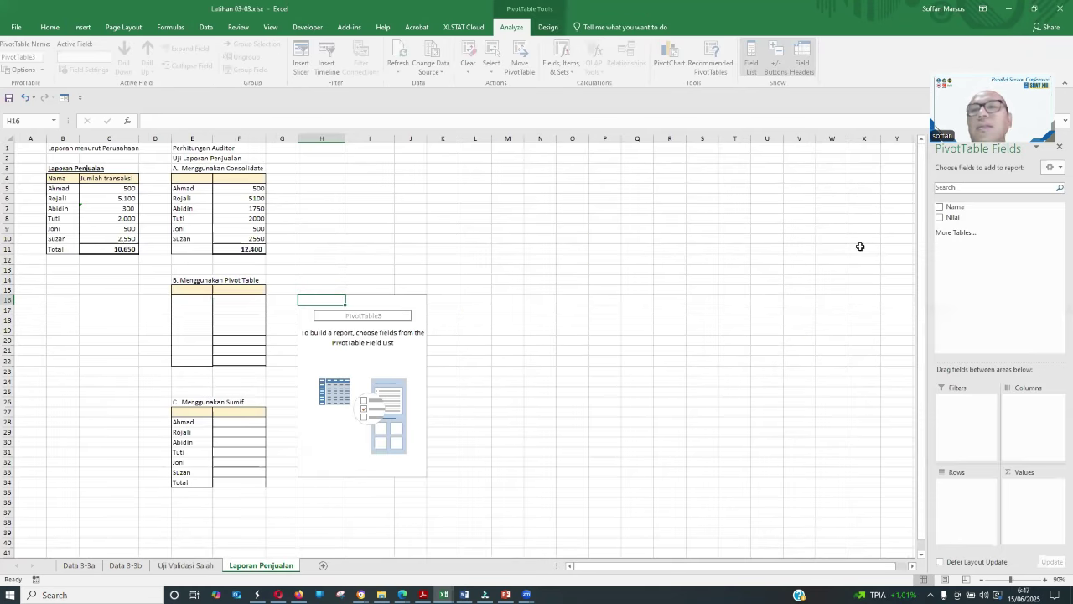
drag(955, 206, 981, 488)
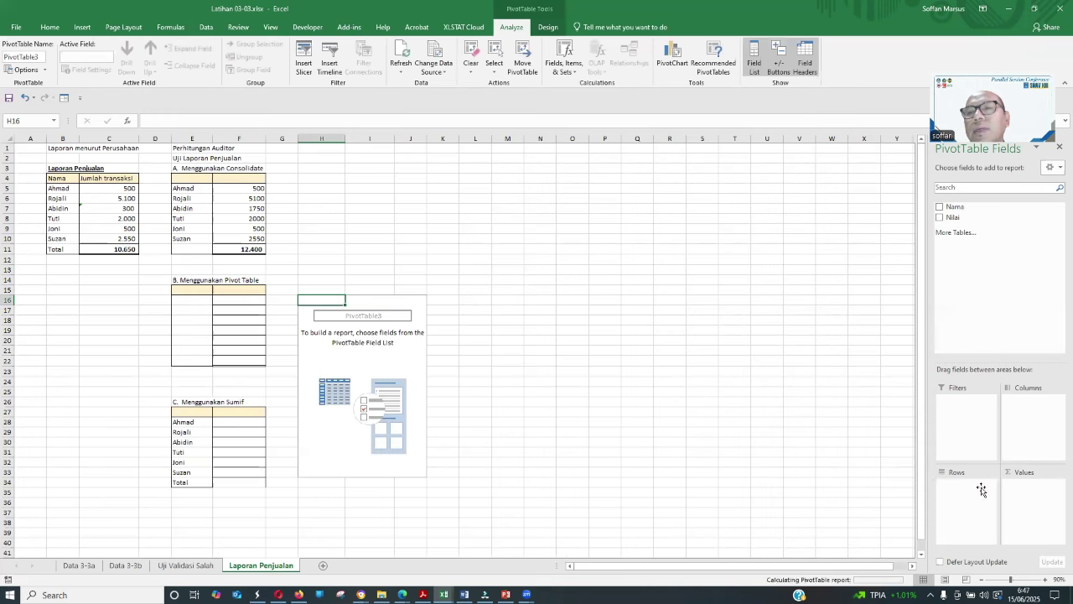
drag(949, 219, 1038, 508)
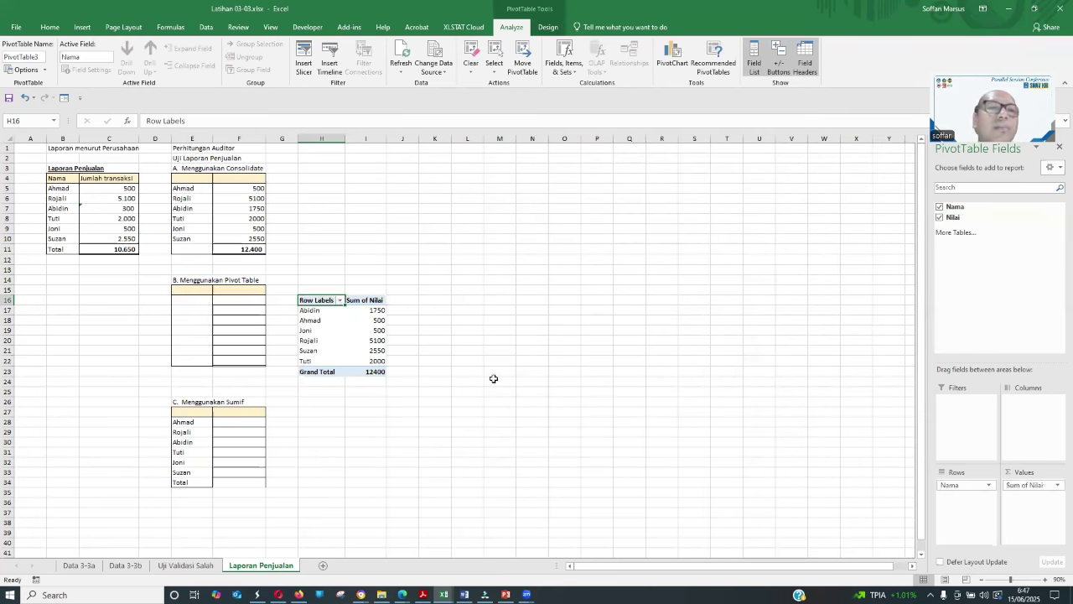
Copy the PivotTable's names and amounts in H17:I22 and paste them as values at E16 of the Pivot Table section.
drag(304, 310, 303, 361)
click(346, 369)
drag(307, 310, 309, 352)
click(352, 372)
drag(307, 311, 308, 361)
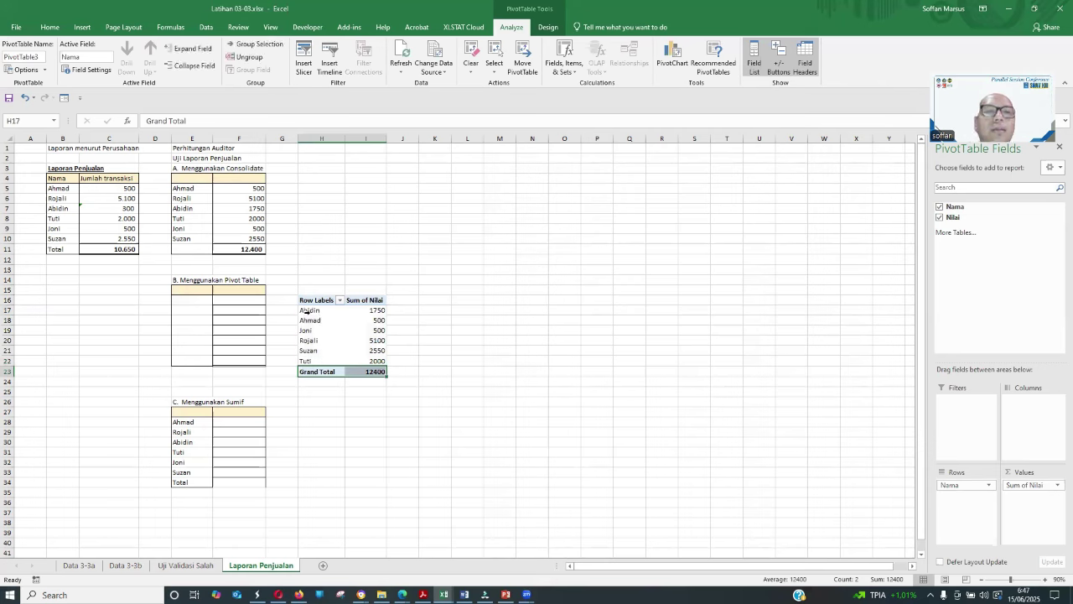
click(308, 310)
key(shift+Down)
key(shift+Down)
key(shift+Down)
key(shift+Down)
key(shift+Down)
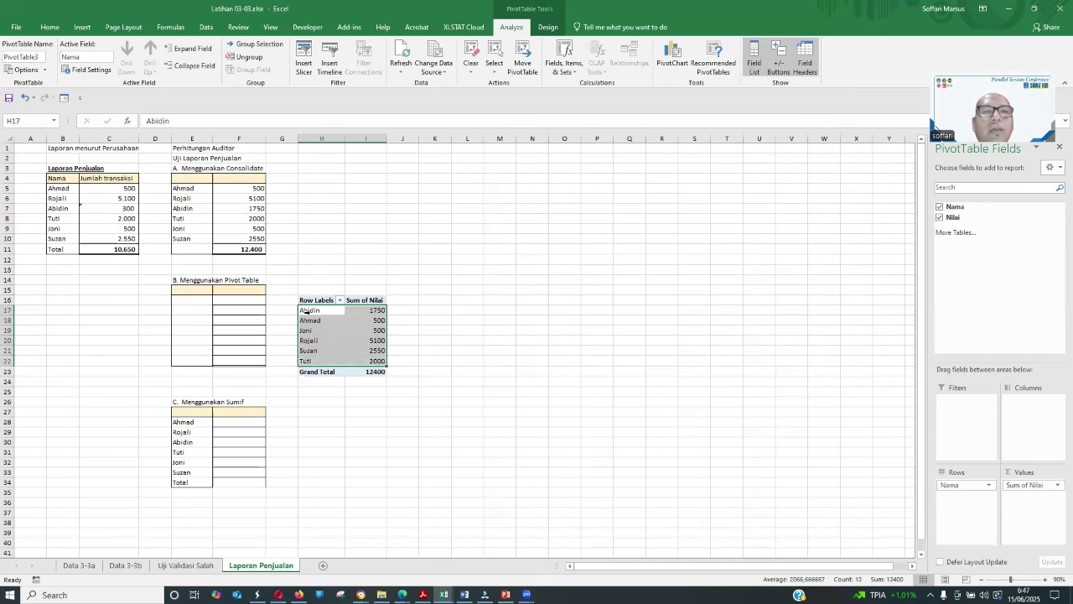
key(Down)
key(shift+Down)
key(shift+Down)
key(shift+Down)
key(shift+Down)
key(shift+Up)
key(shift+Up)
key(shift+Up)
key(shift+Up)
key(Up)
key(shift+Down)
key(shift+Down)
key(shift+Down)
key(shift+Down)
key(shift+Down)
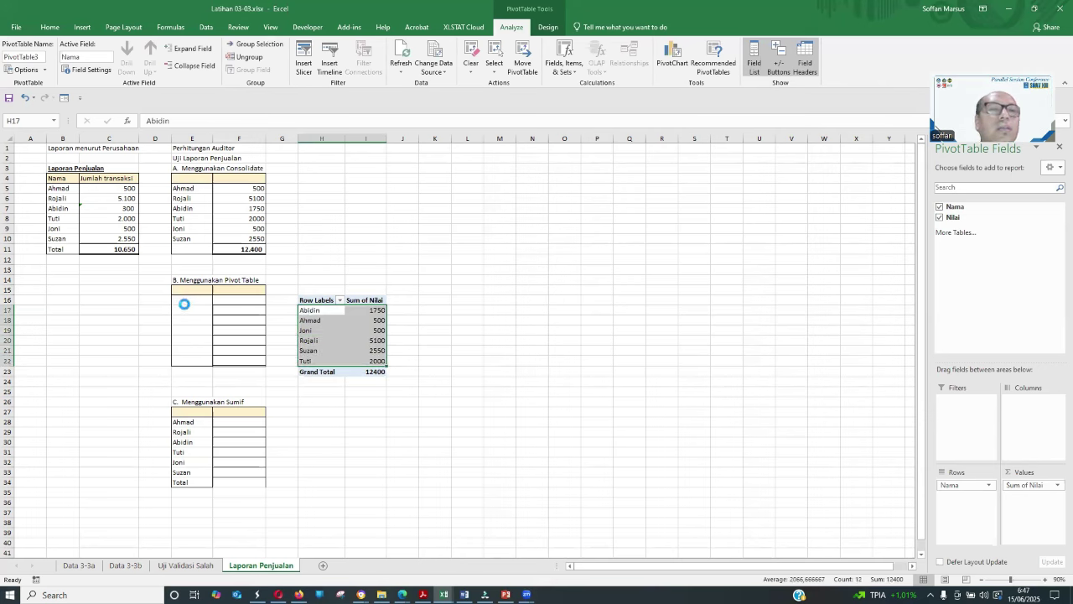
key(ctrl+c)
click(183, 299)
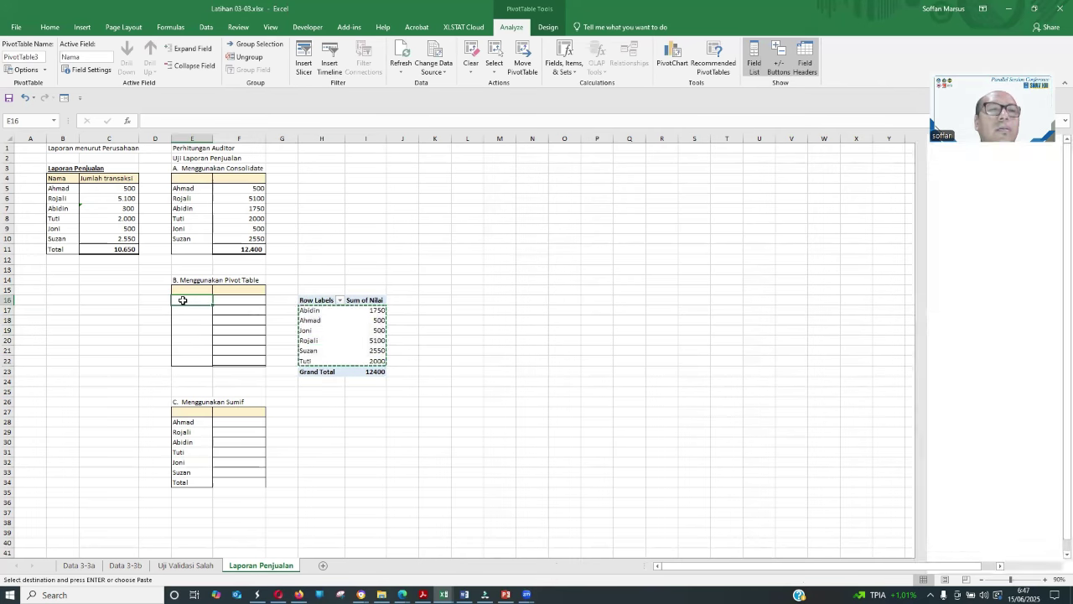
right_click(183, 299)
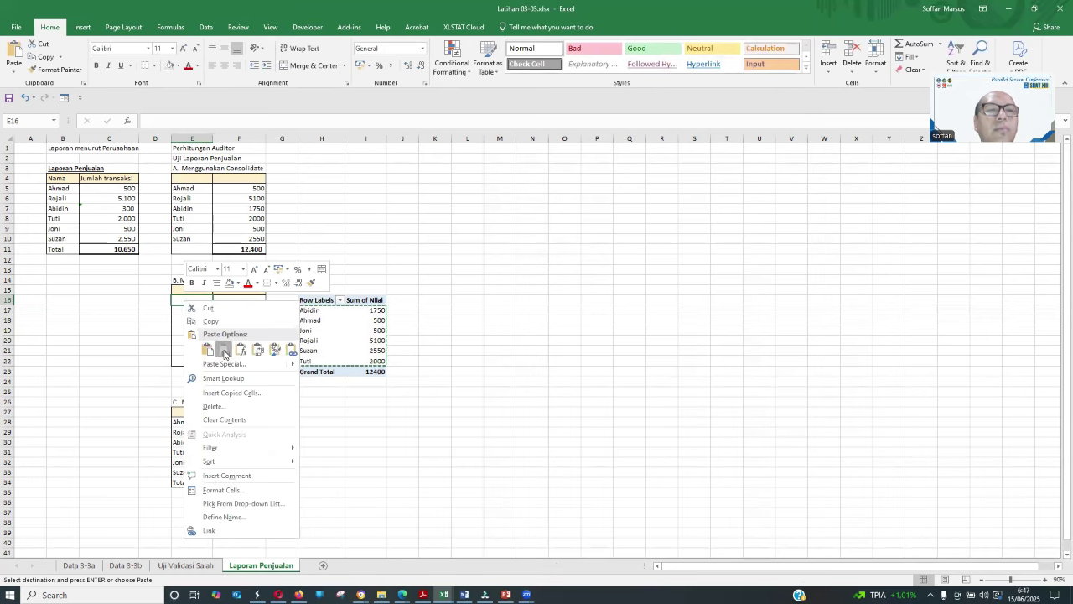
click(223, 349)
click(402, 442)
Total the pasted pivot amounts in F22 with AutoSum.
click(255, 364)
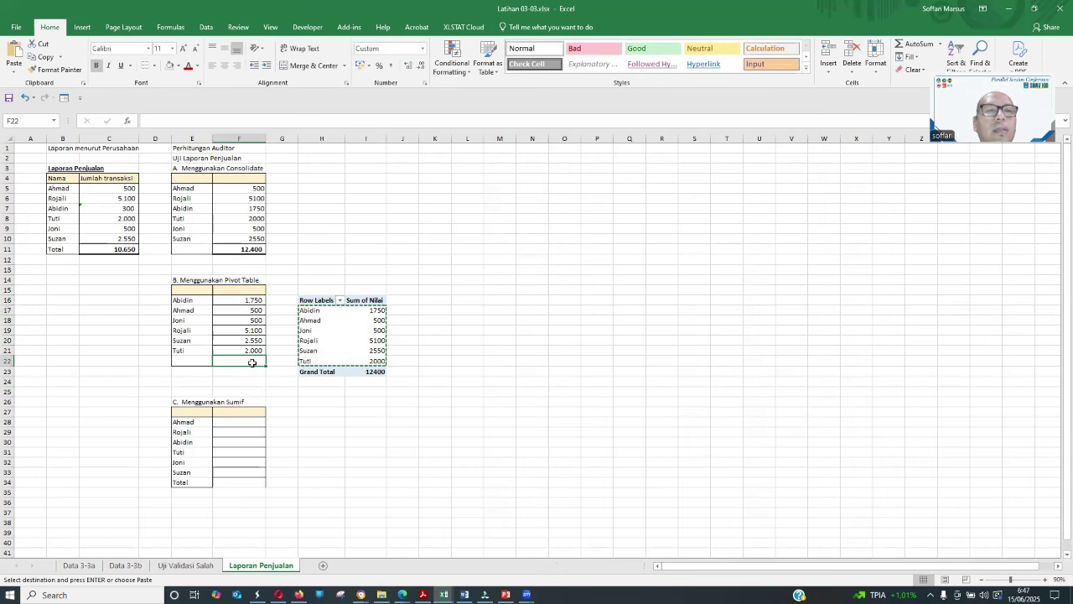
click(902, 46)
click(903, 46)
Start a SUMIF formula in F28 with I3:I16 of Uji Validasi Salah as its range.
key(Down)
key(Down)
key(Down)
key(Down)
key(Down)
key(Down)
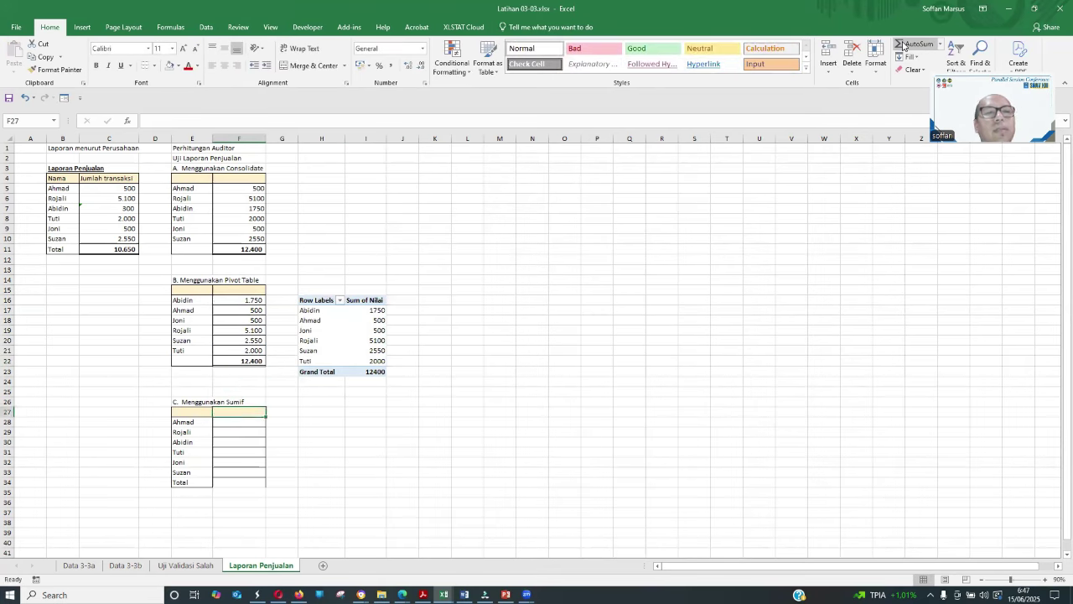
text(=)
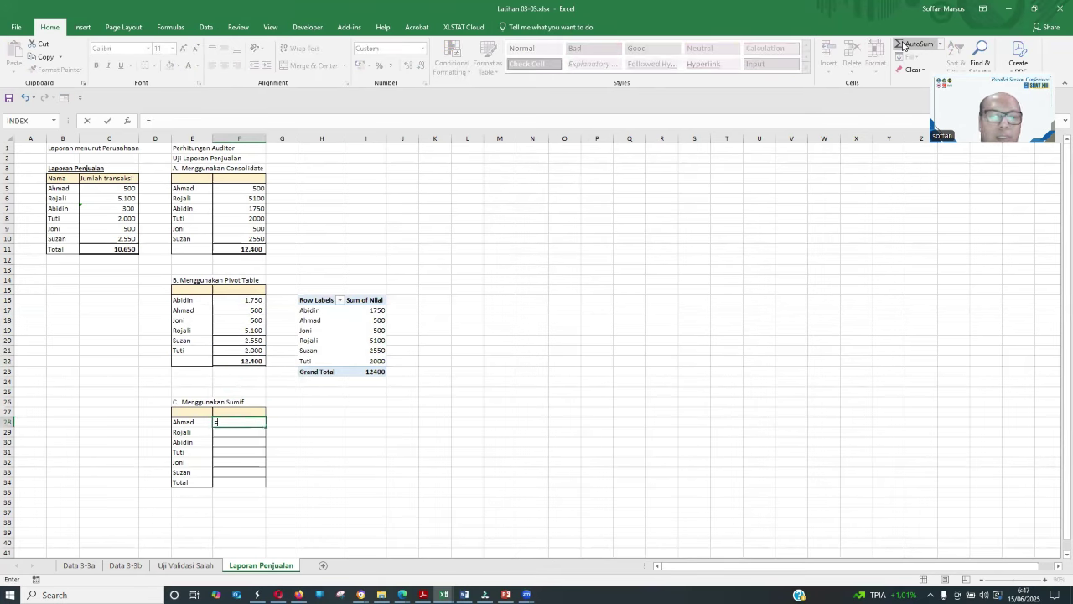
text(sumif()
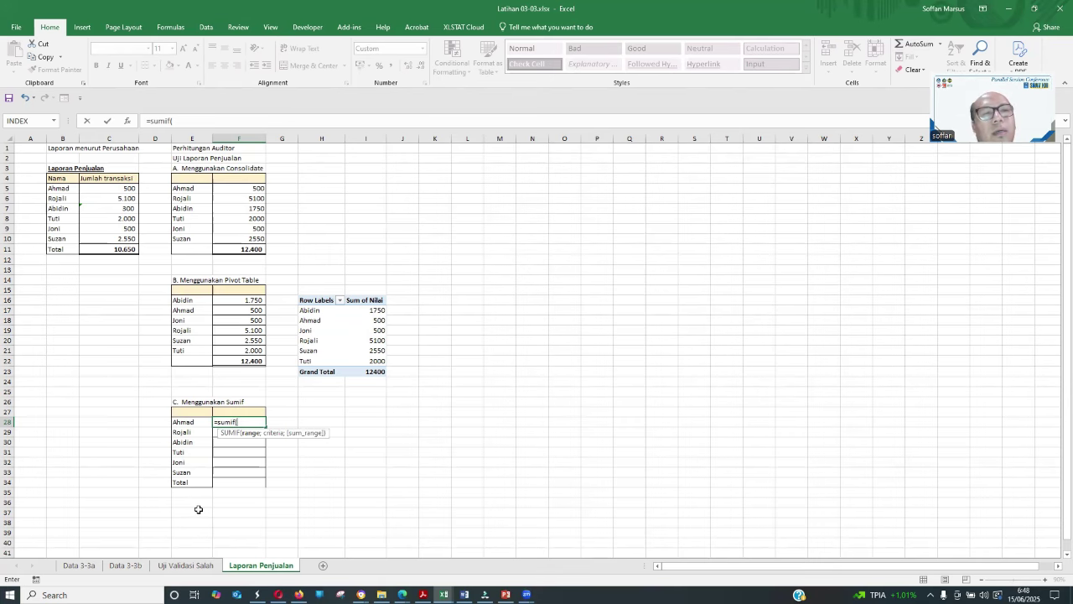
click(185, 565)
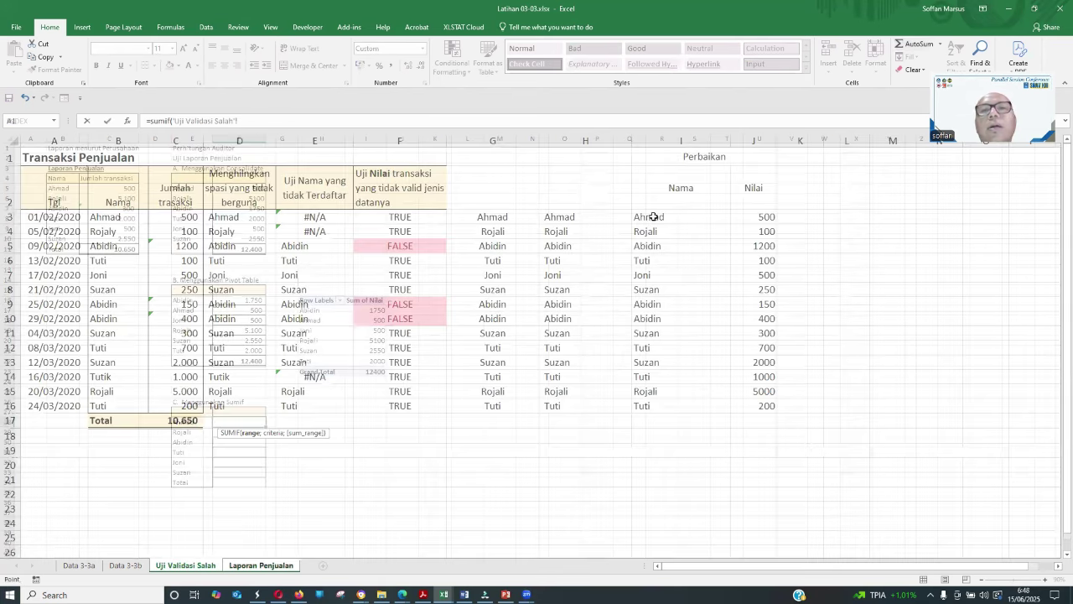
drag(662, 219, 682, 407)
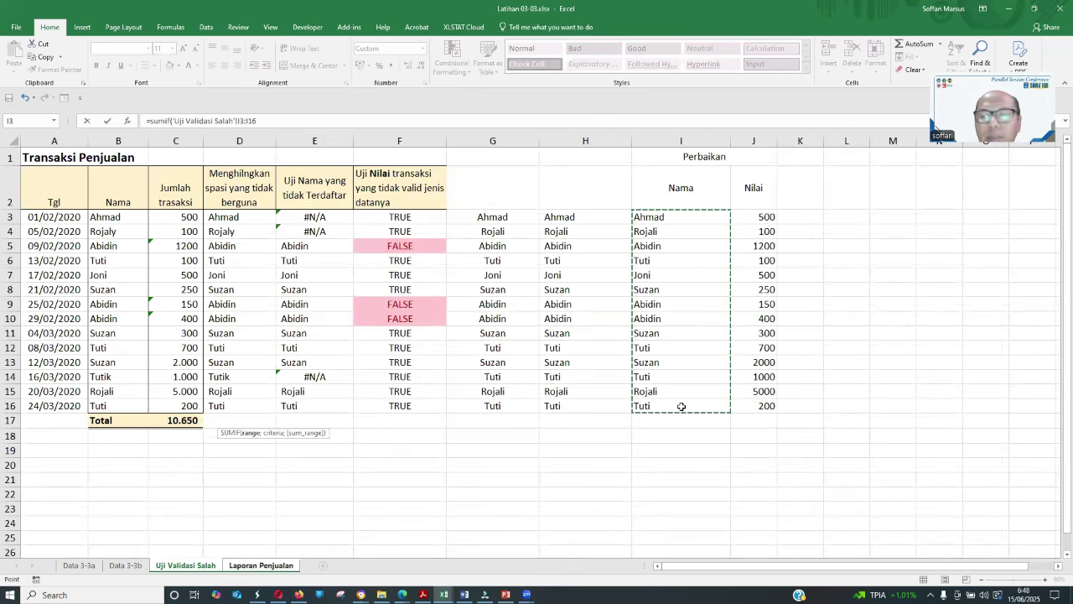
text(;)
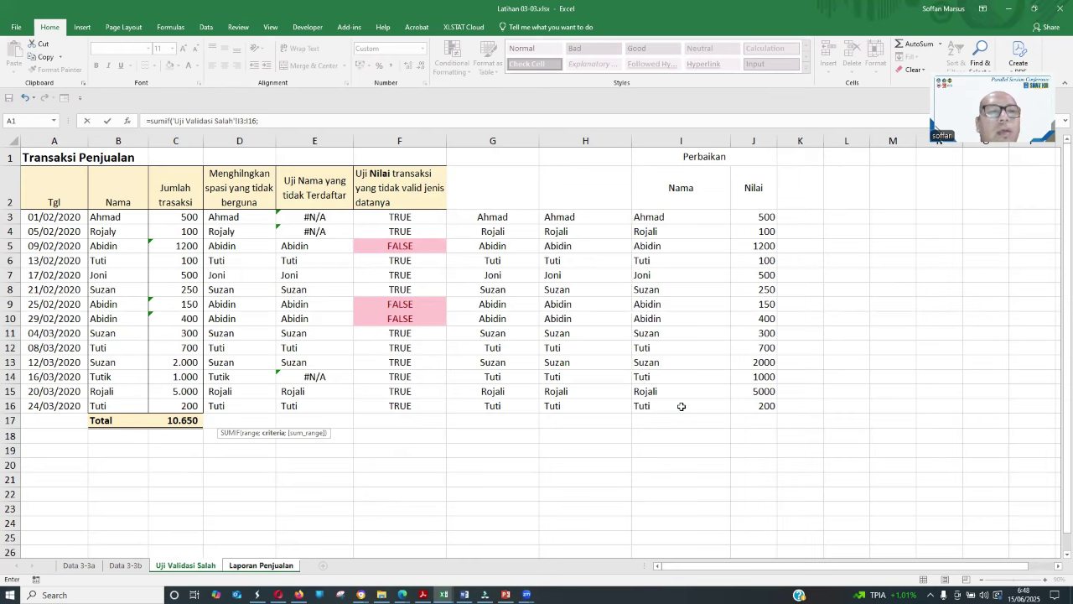
Set the SUMIF criteria to cell E28 on the Laporan Penjualan sheet.
click(247, 567)
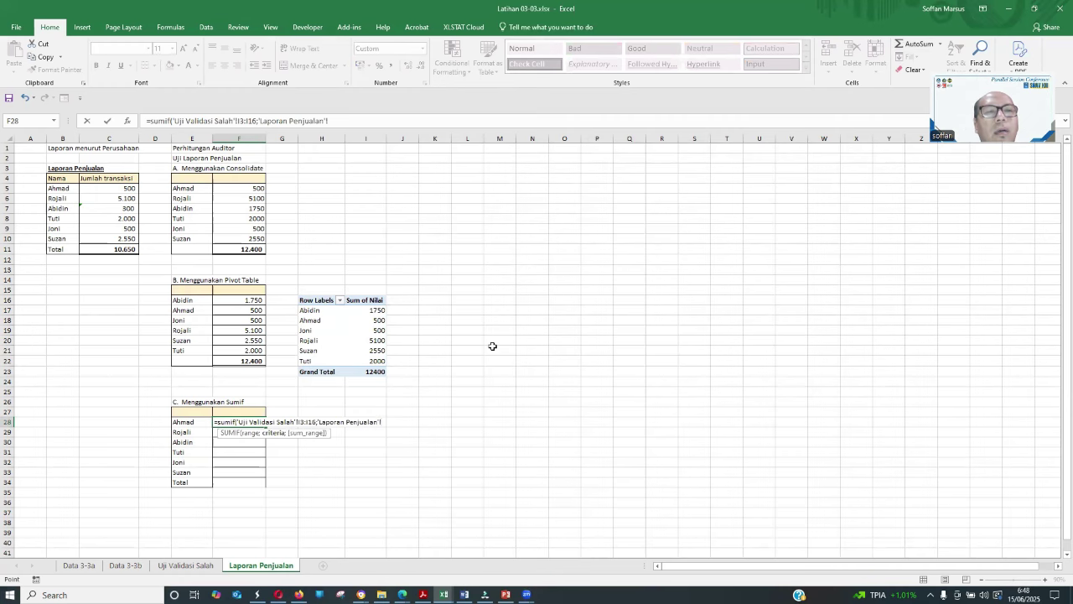
key(BackSpace)
key(BackSpace)
key(BackSpace)
key(BackSpace)
key(BackSpace)
key(BackSpace)
key(BackSpace)
key(BackSpace)
key(BackSpace)
key(BackSpace)
key(BackSpace)
key(BackSpace)
key(BackSpace)
key(BackSpace)
key(BackSpace)
key(BackSpace)
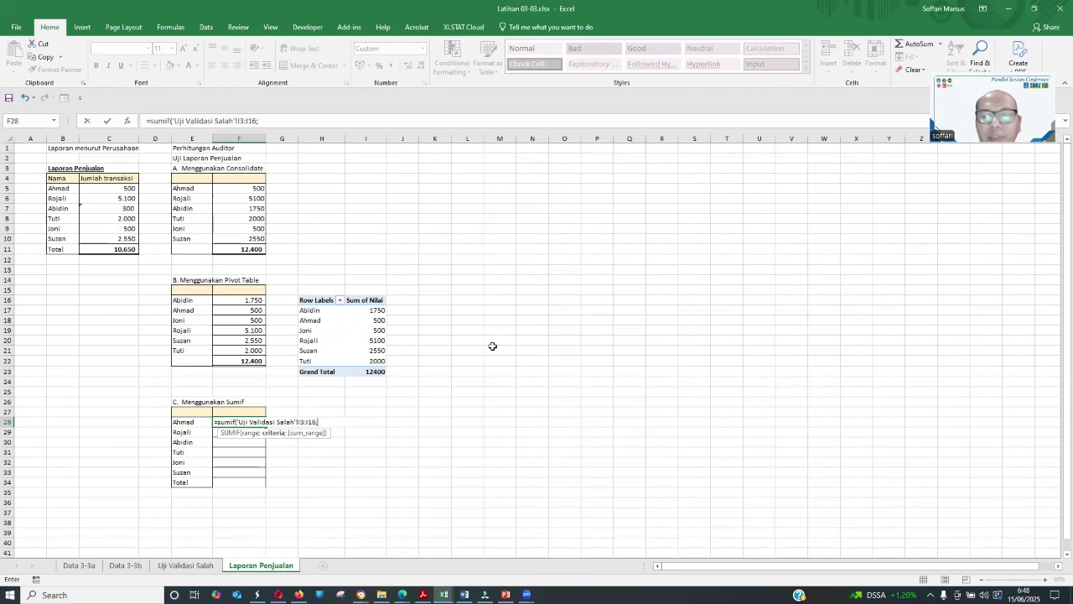
click(183, 422)
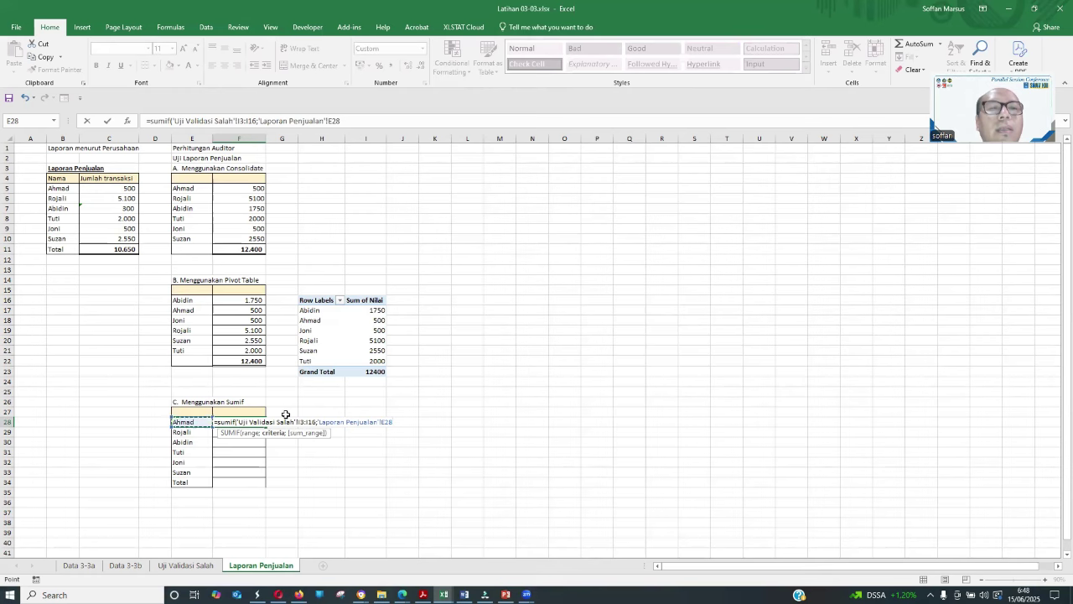
Make the SUMIF criteria range absolute as $I$3:$I$16.
drag(315, 422, 301, 419)
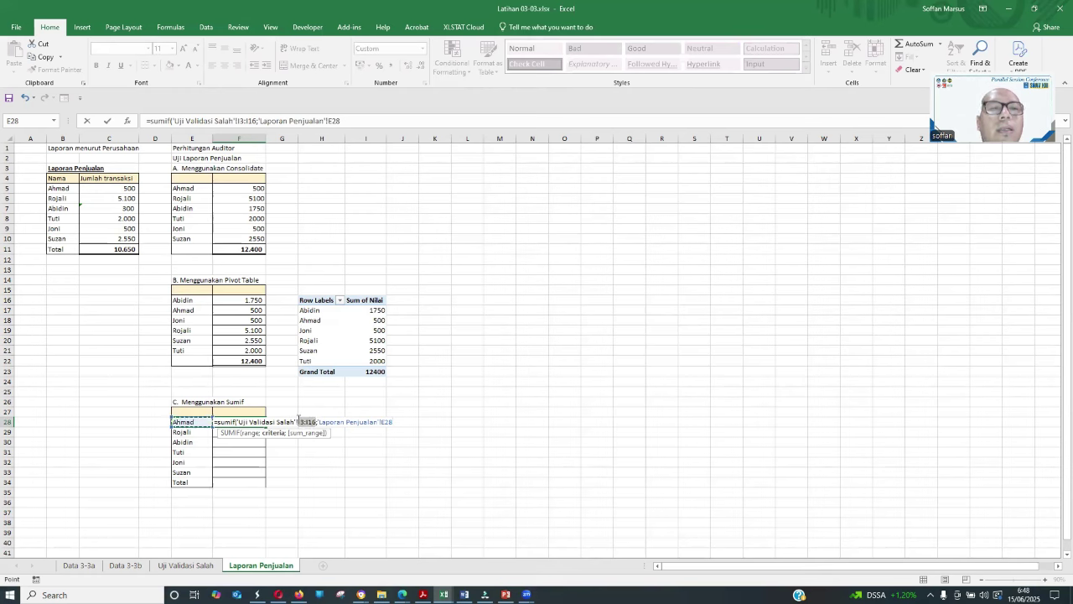
click(296, 419)
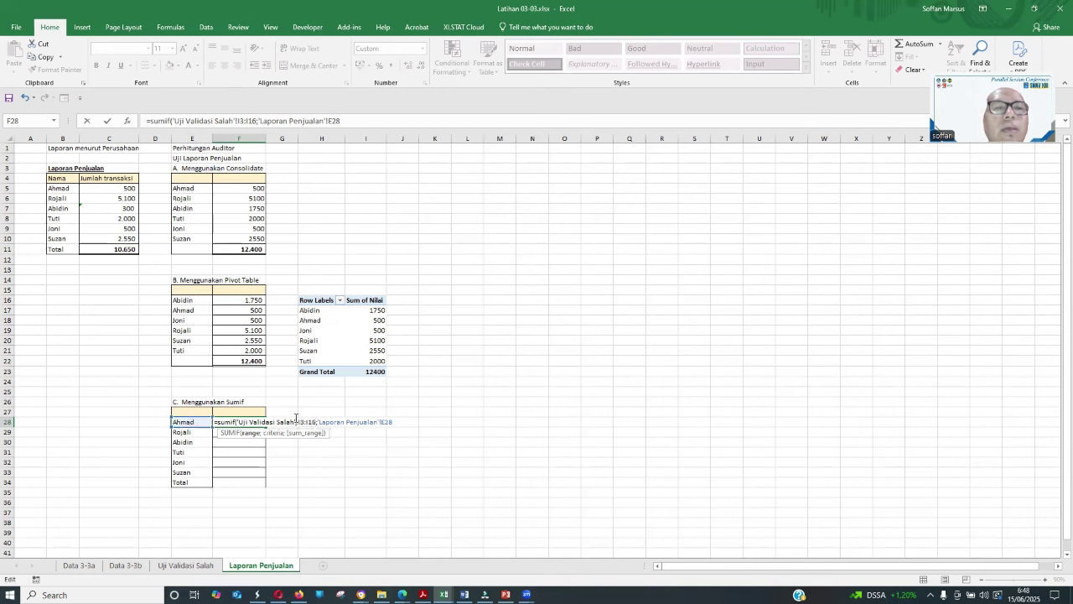
double_click(296, 419)
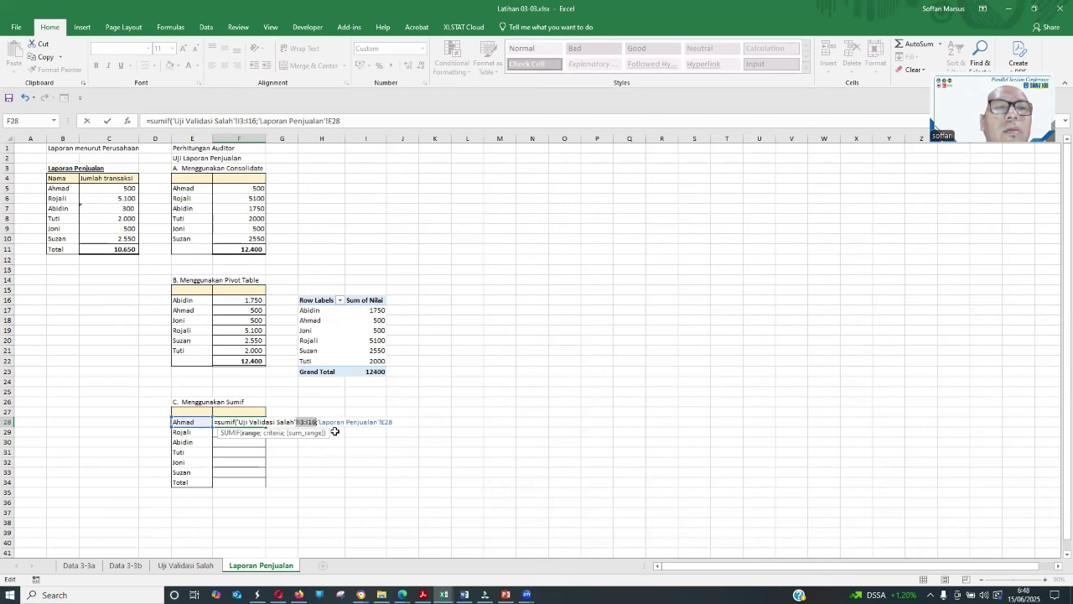
click(299, 421)
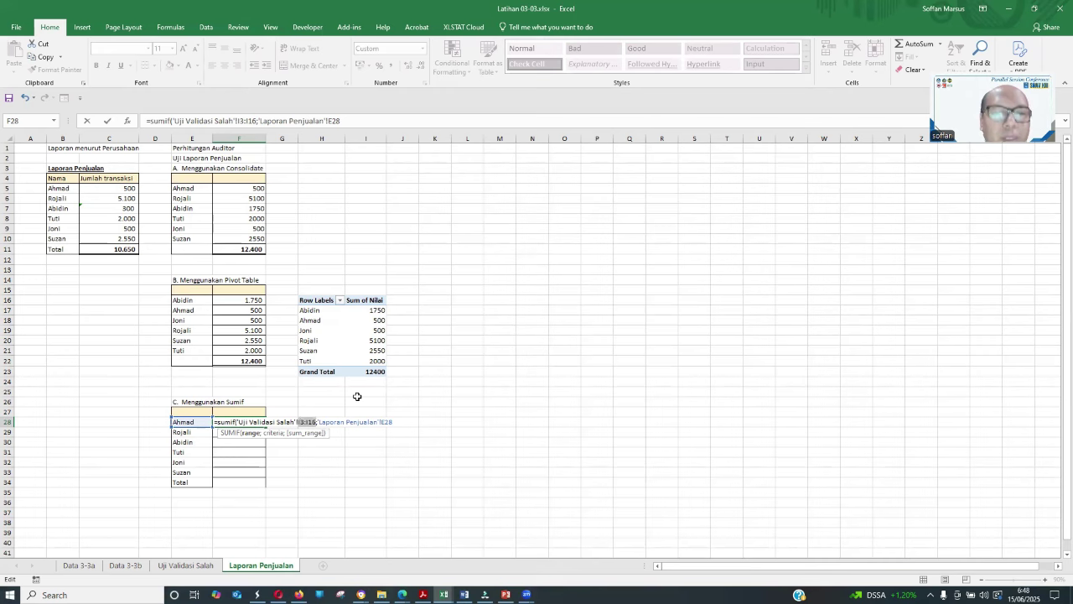
key(F4)
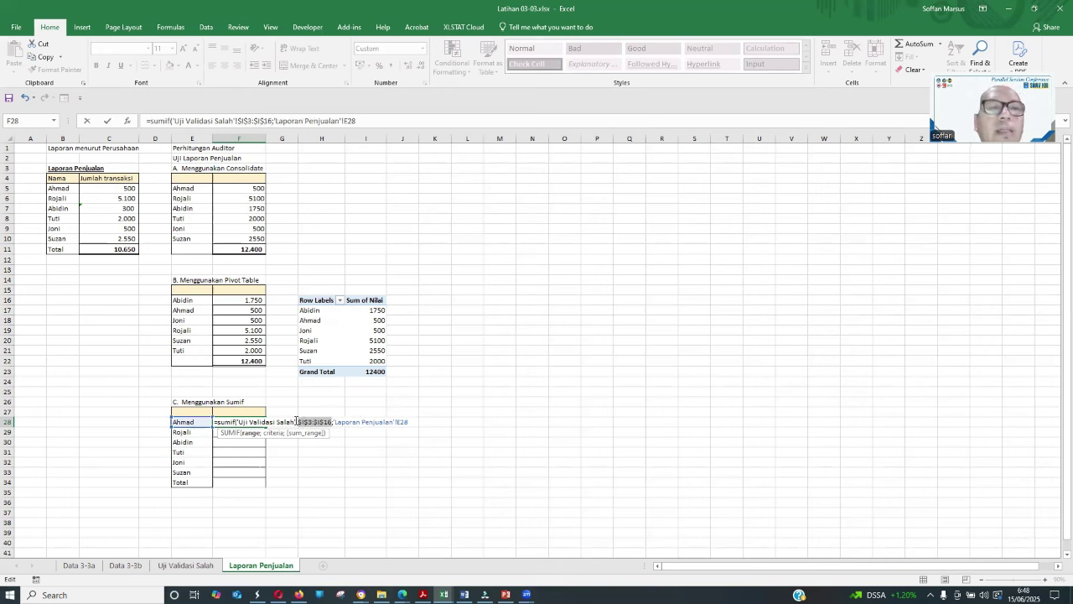
Add $J$3:$J$16 of Uji Validasi Salah as the absolute sum range and complete the SUMIF formula in F28.
click(417, 422)
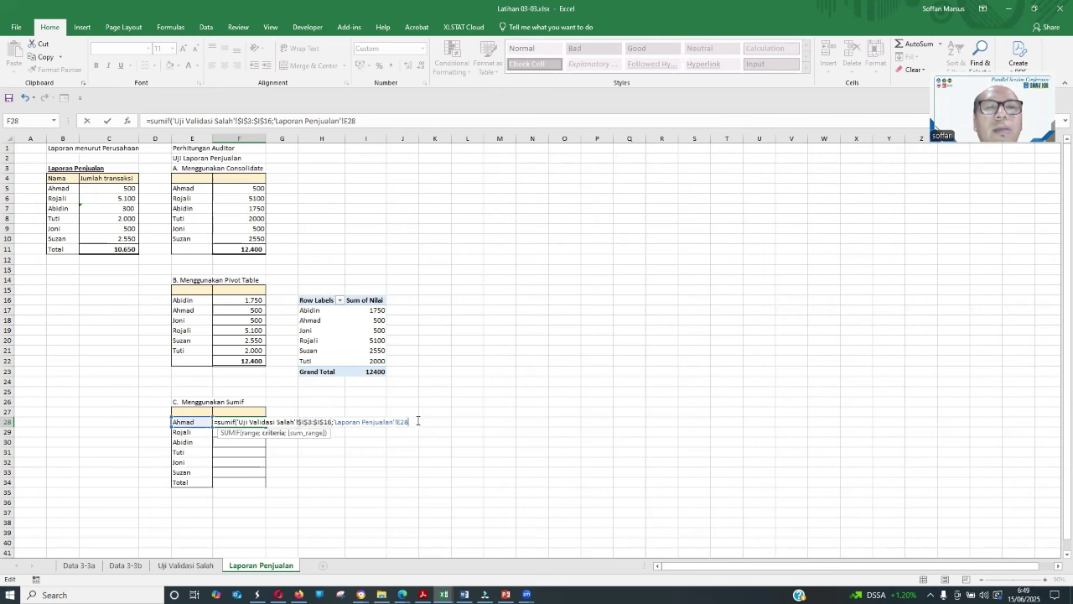
text(;)
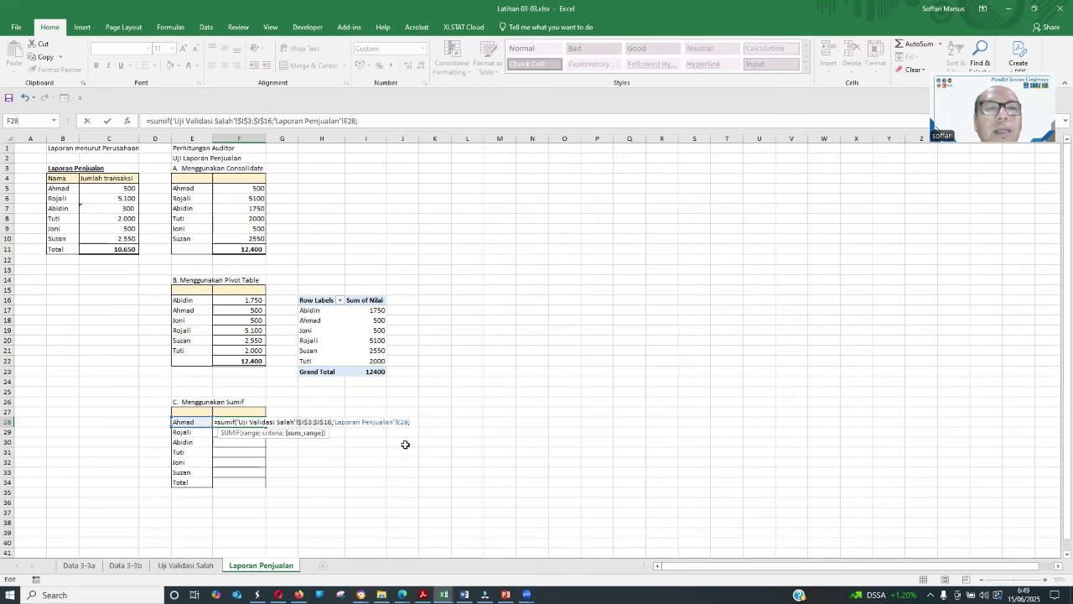
click(199, 568)
drag(756, 216, 767, 405)
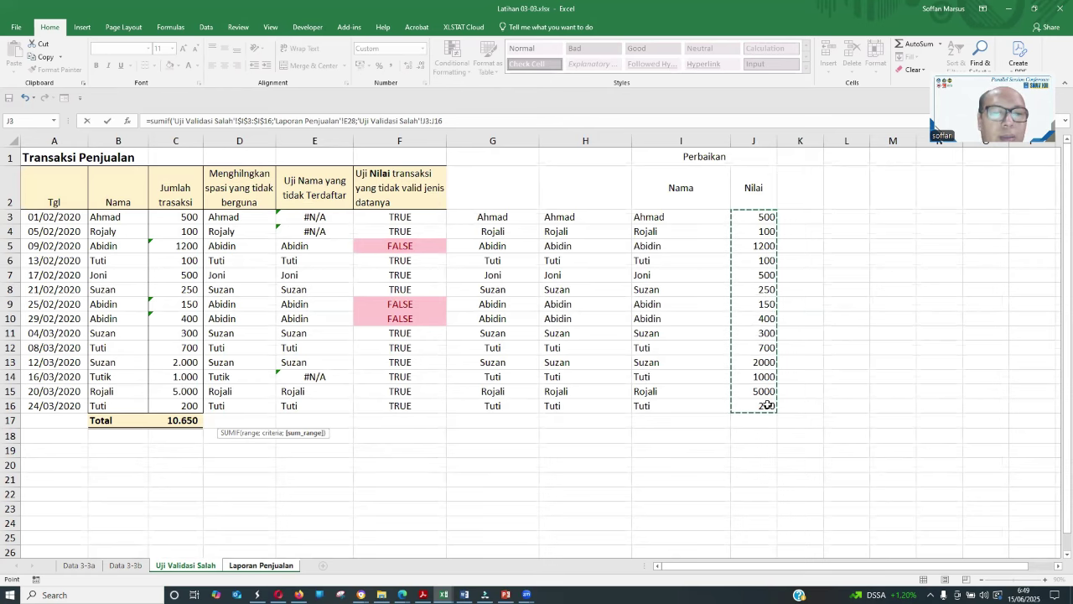
key(F4)
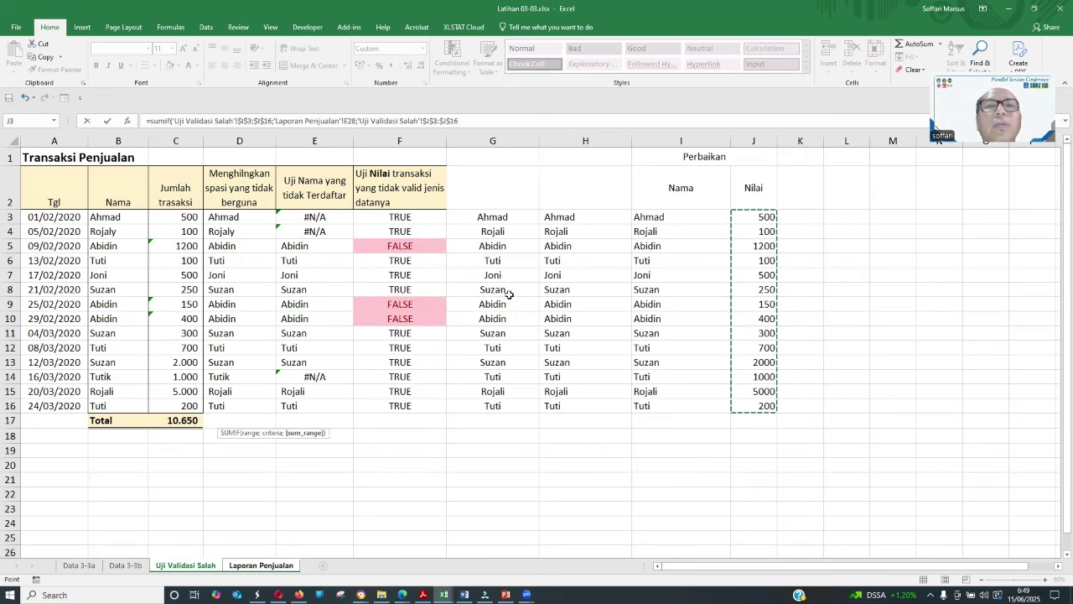
key(F2)
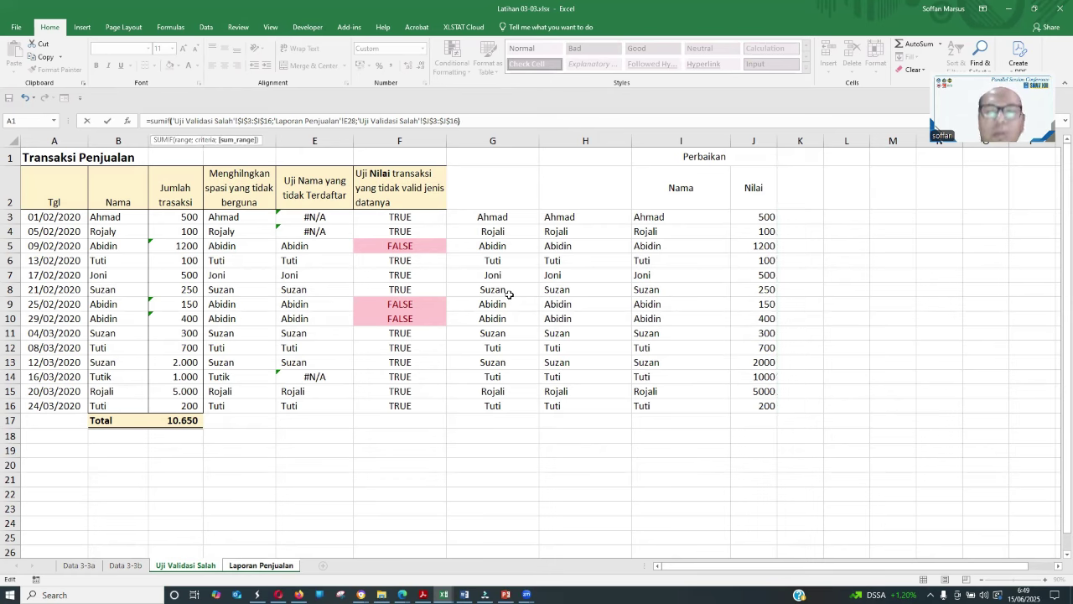
key(Return)
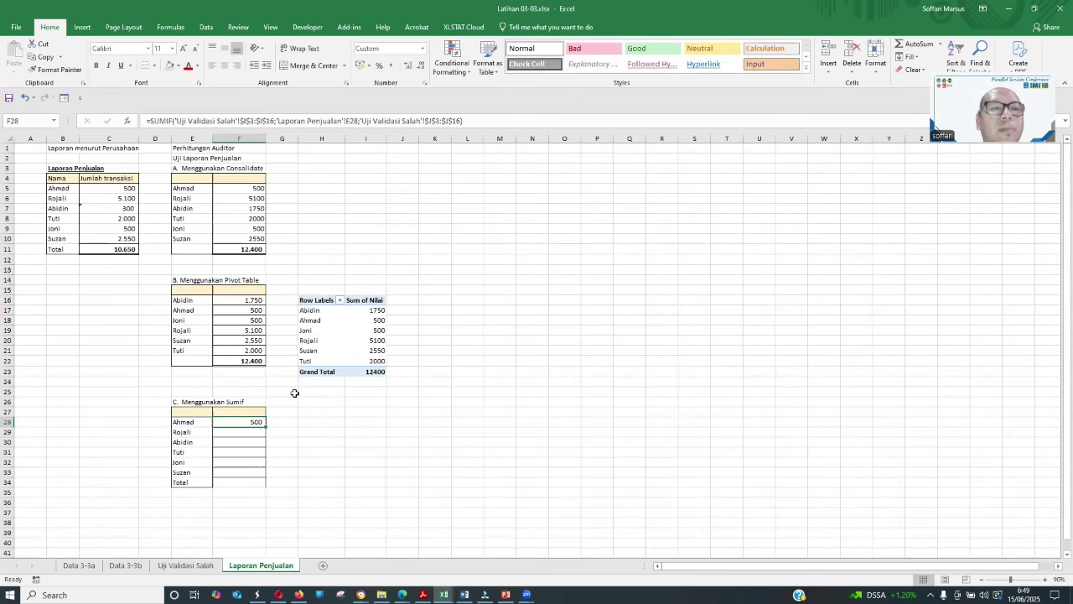
Fill the SUMIF formula down from F28 through the table and replace the Total cell F34 with an AutoSum of F28:F33.
double_click(266, 427)
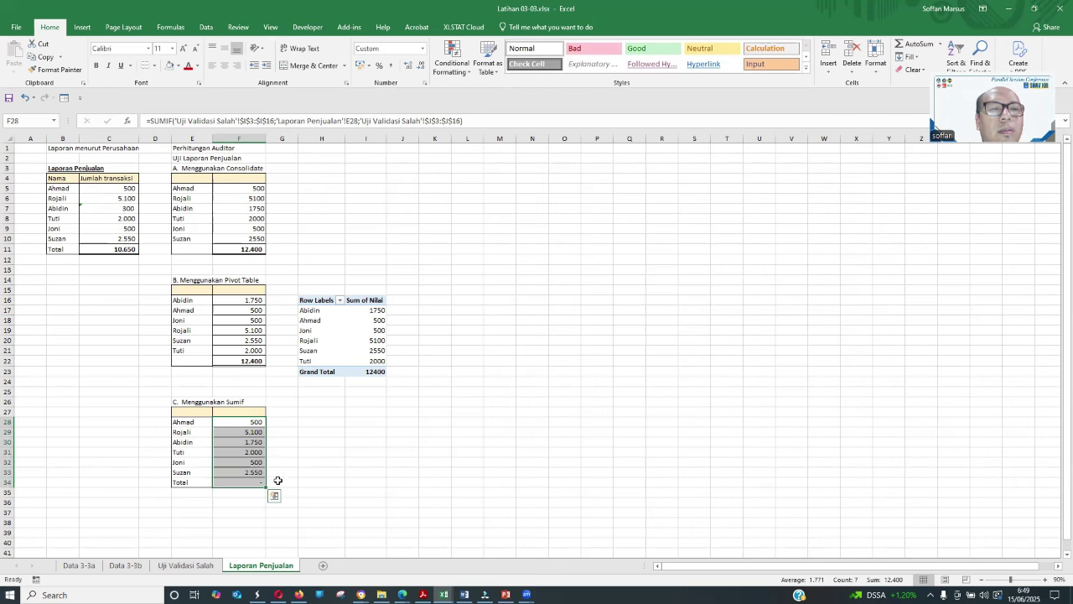
click(249, 482)
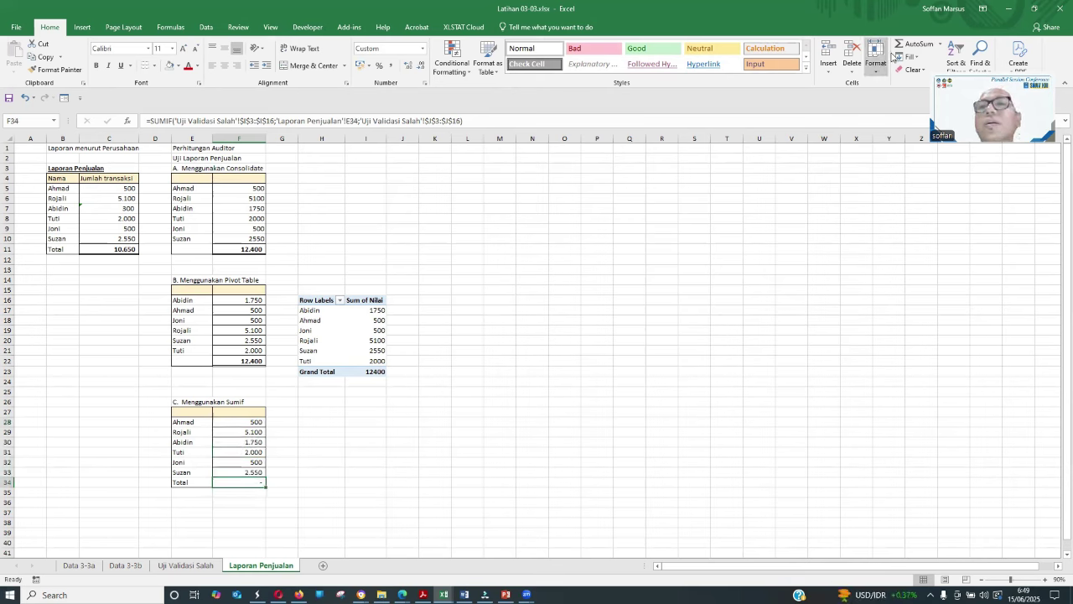
click(905, 42)
click(905, 43)
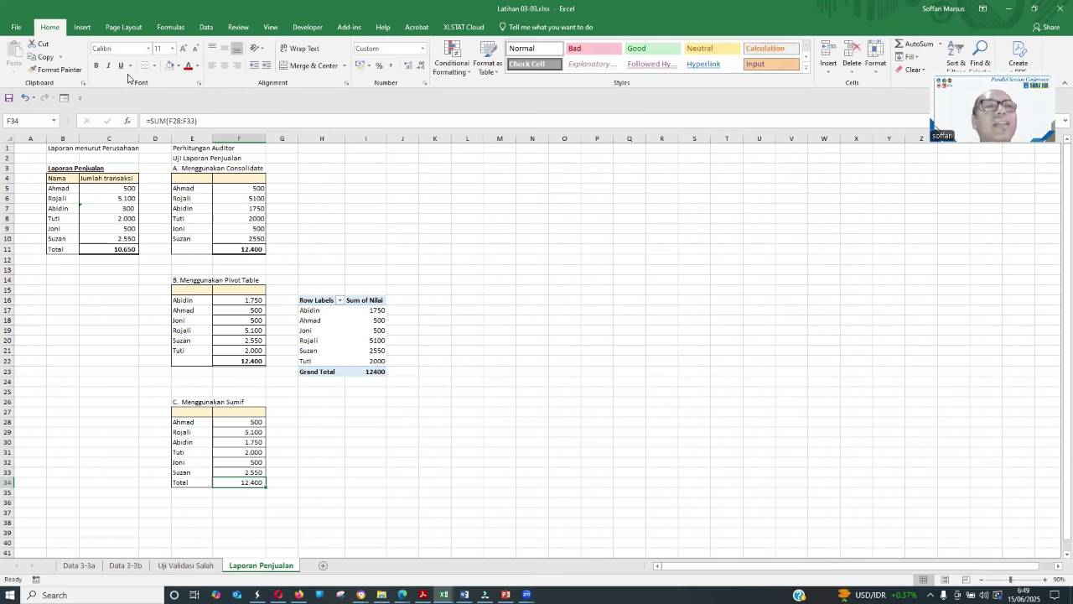
Make the SUMIF total in F34 bold and apply all borders to it.
click(512, 248)
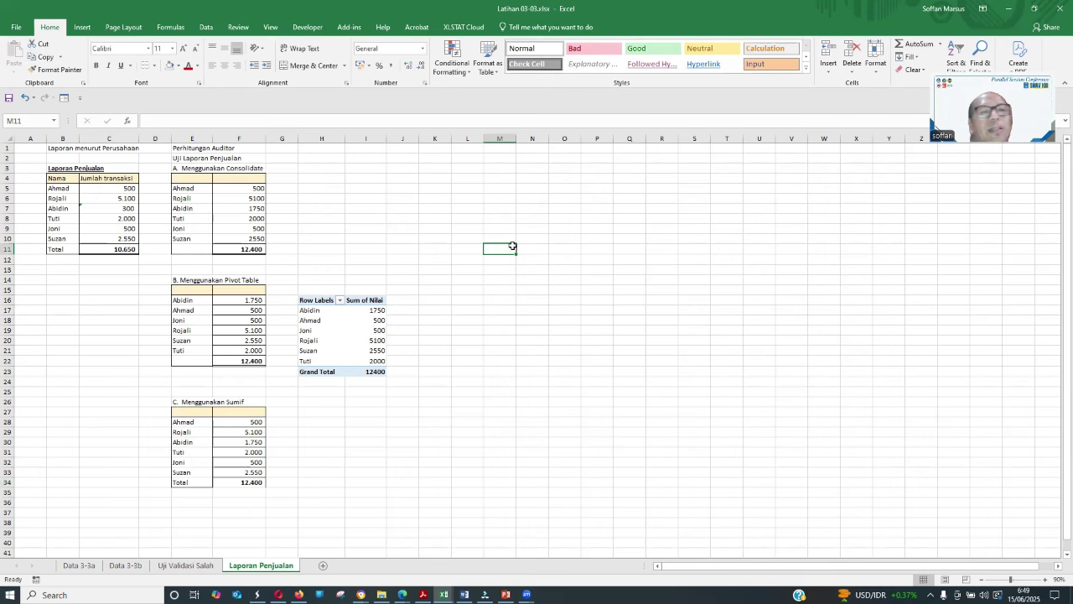
click(231, 482)
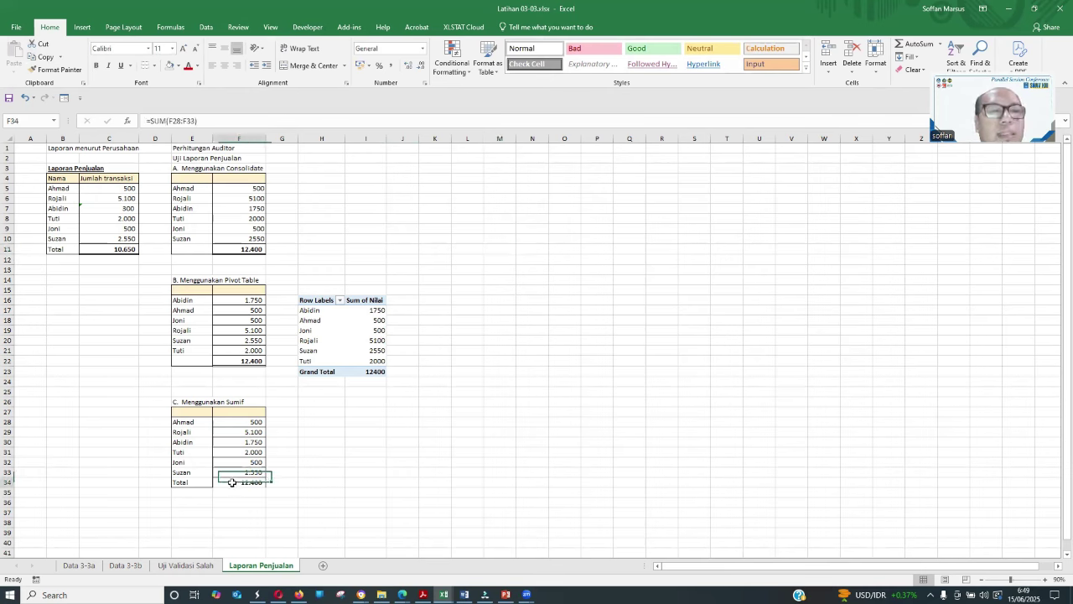
click(156, 66)
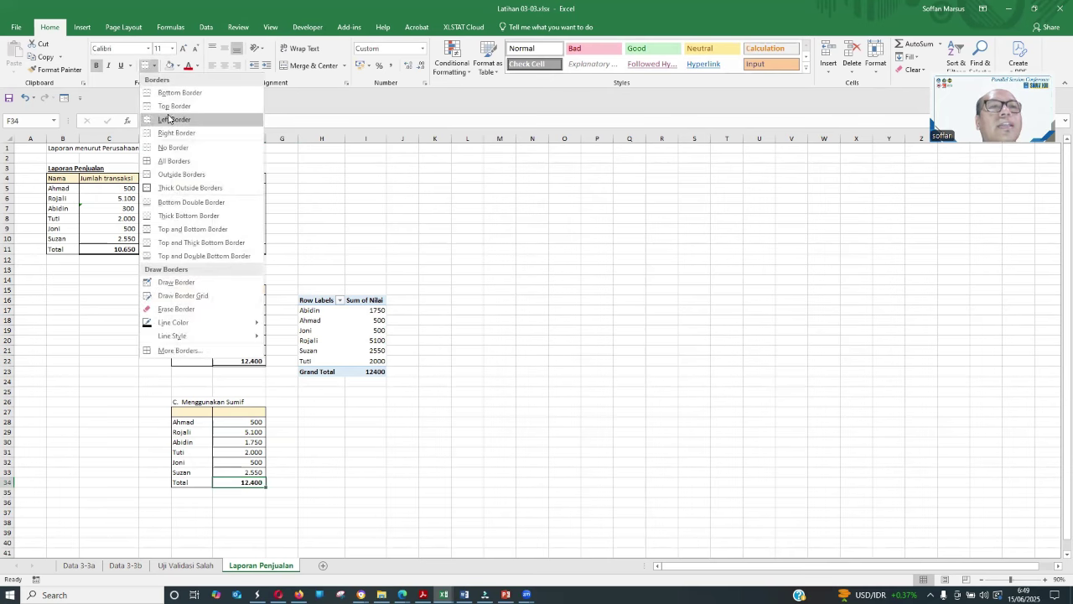
click(175, 162)
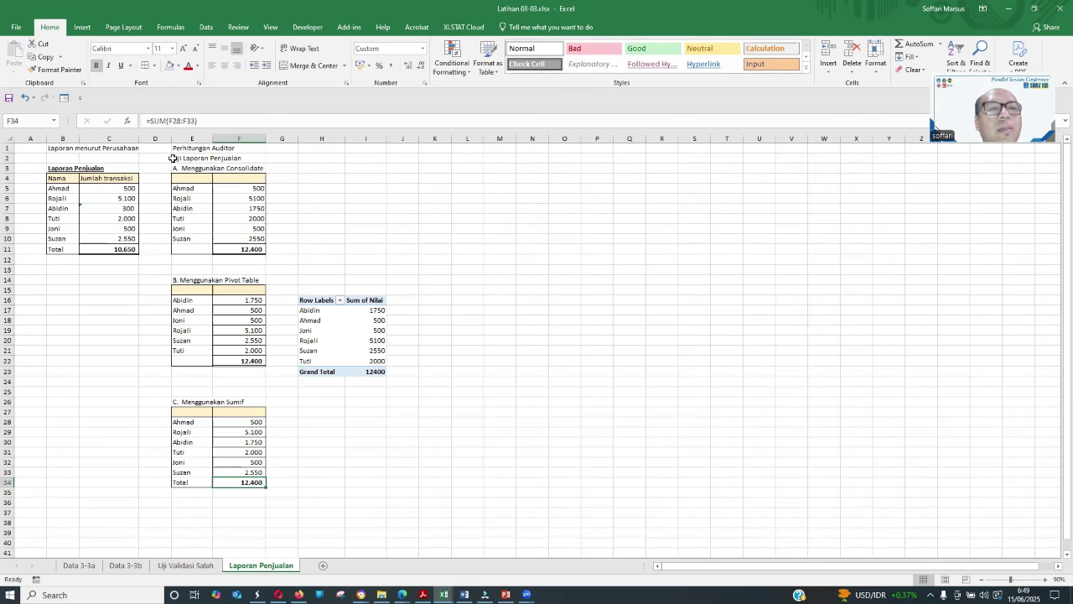
Check the totals of the Consolidate and Pivot Table sections in F11 and F22.
click(513, 411)
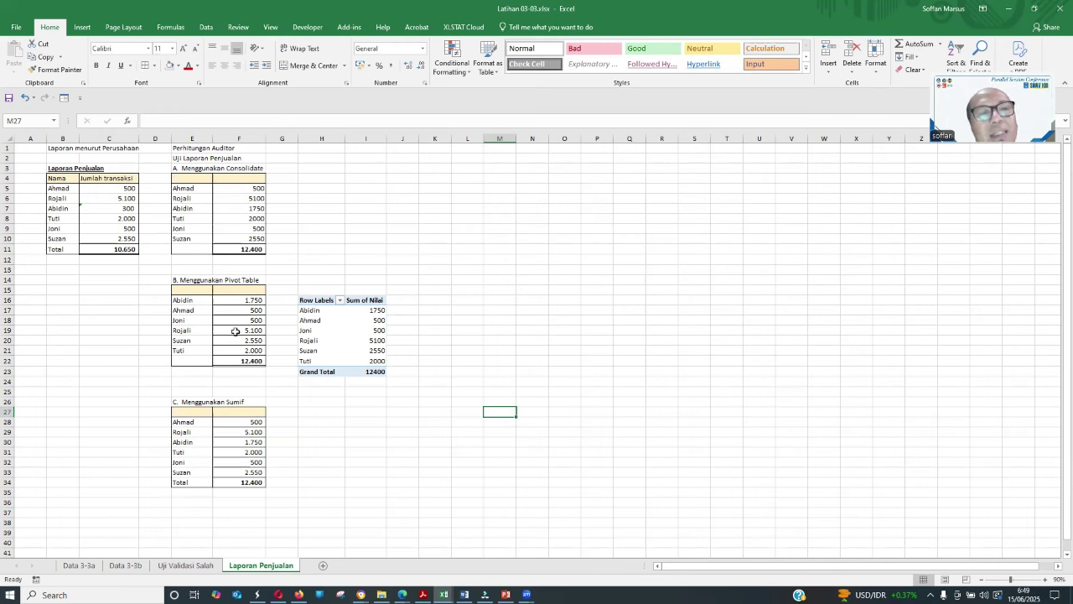
click(238, 251)
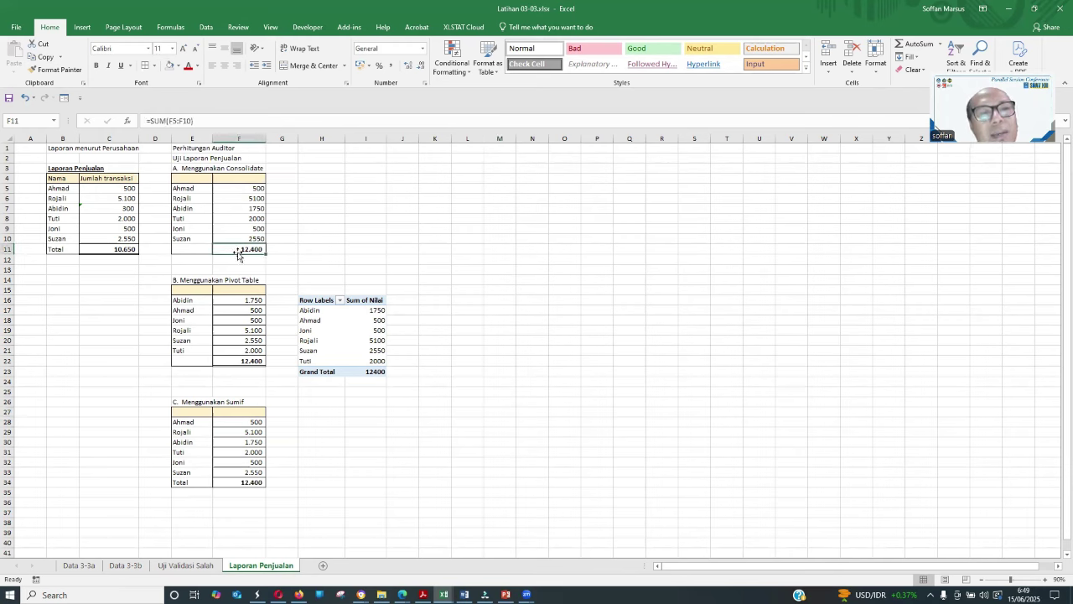
click(244, 360)
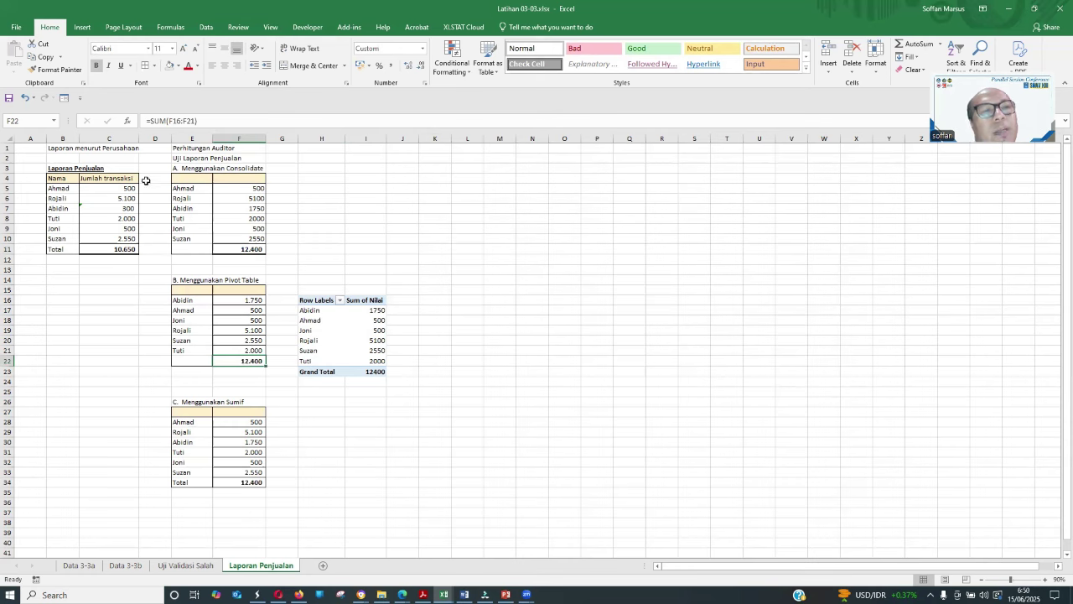
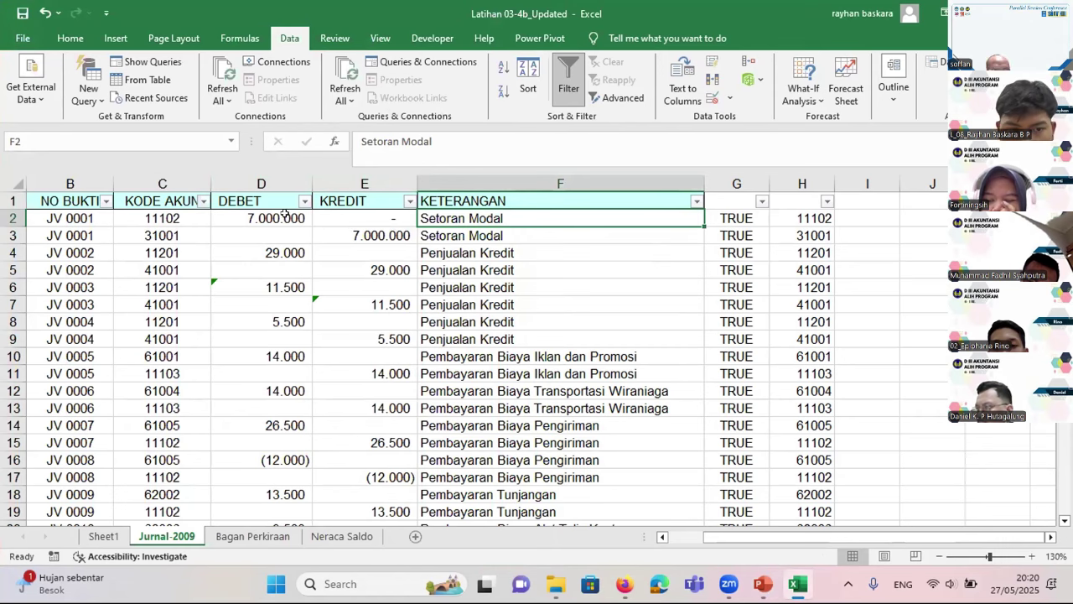
Circle the invalid data in the DEBET and KREDIT columns D and E of the Jurnal-2009 sheet.
click(284, 205)
key(alt+Tab)
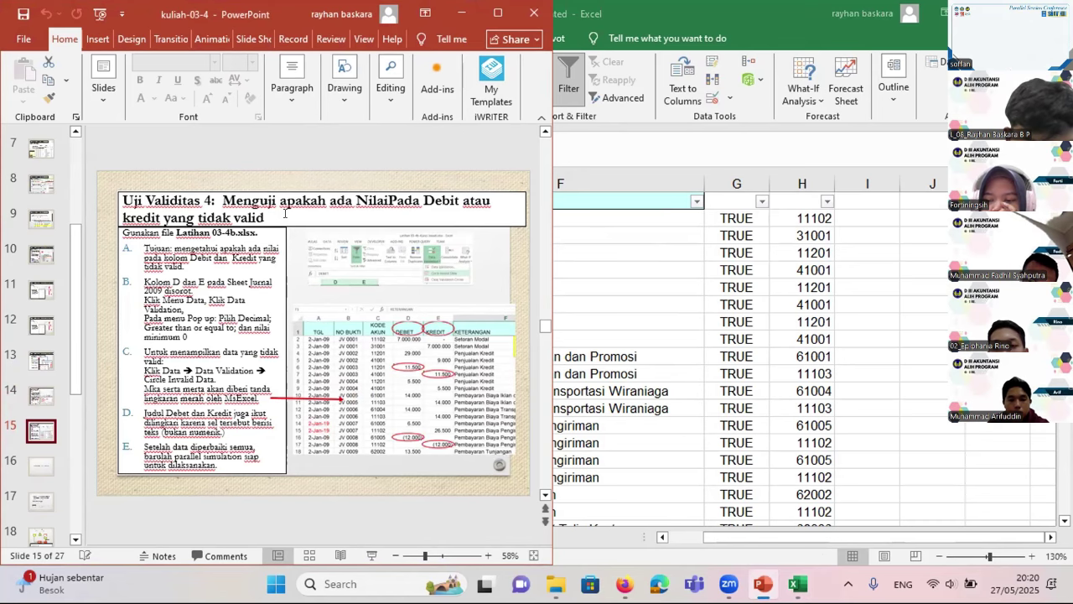
key(alt+Tab)
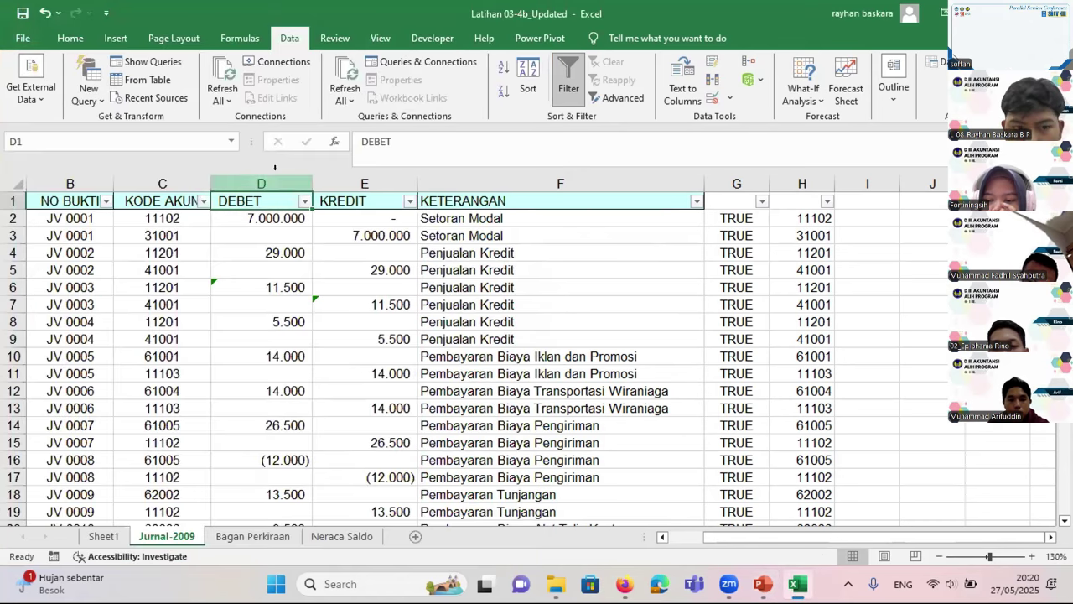
drag(267, 183, 326, 184)
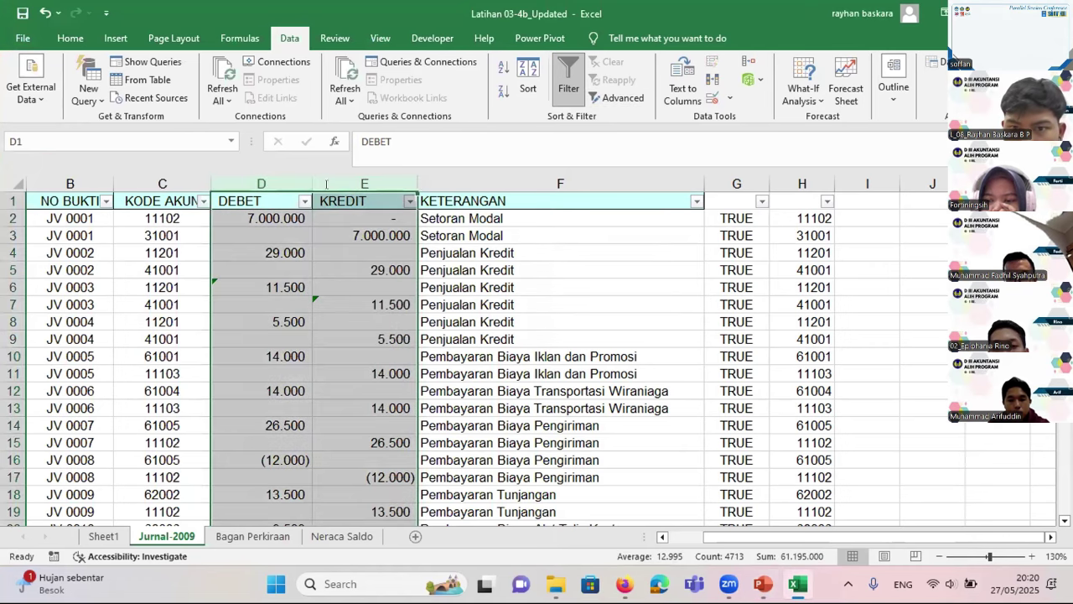
click(729, 98)
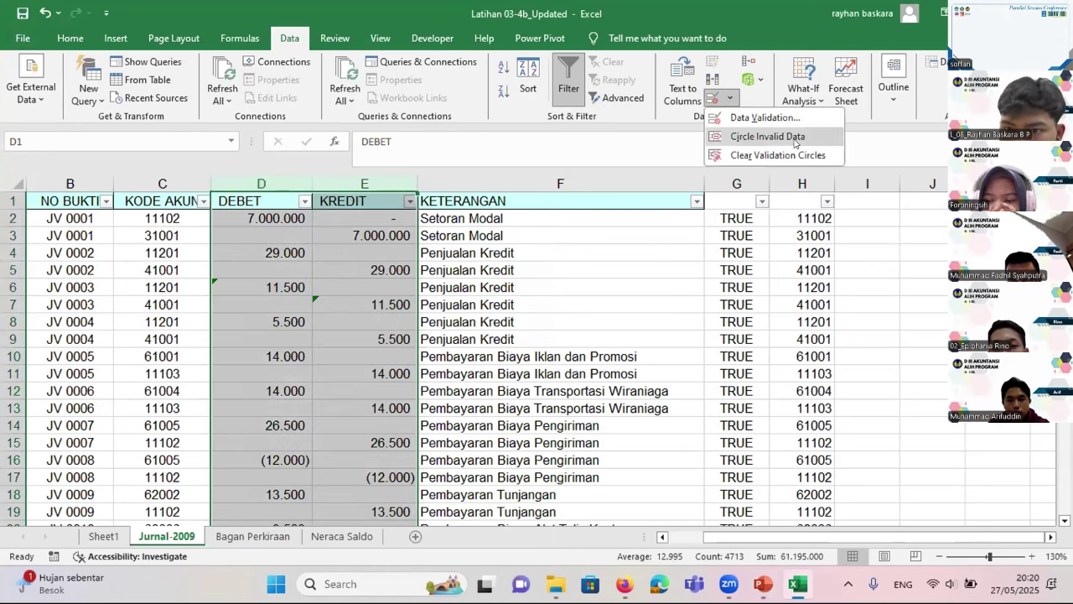
click(794, 138)
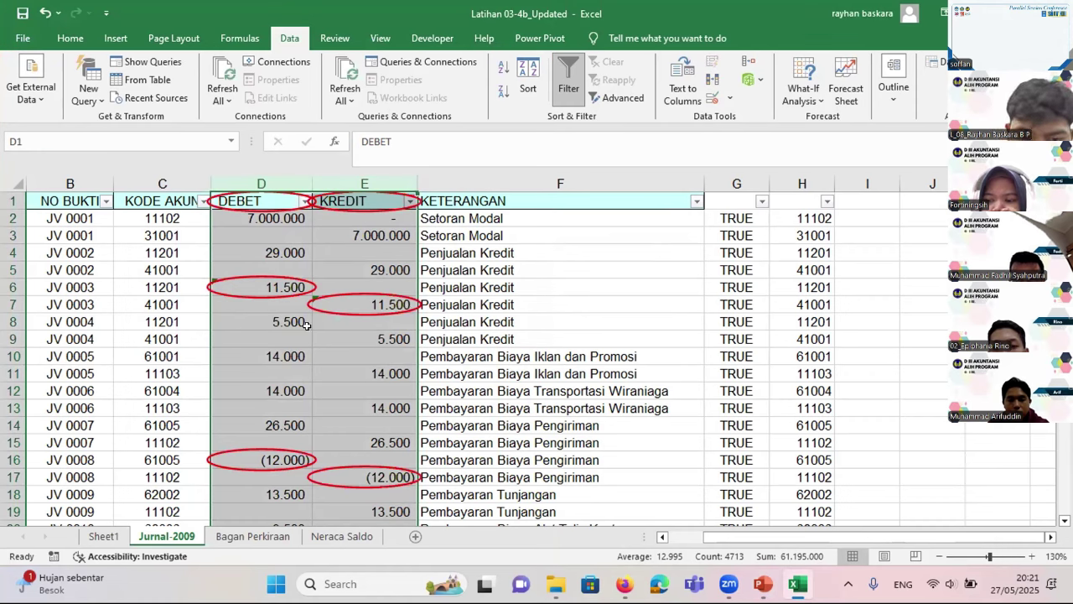
Compare the circled amounts in D6 and E7 with the Uji Validitas 4 slide in the PowerPoint presentation.
click(359, 304)
click(271, 279)
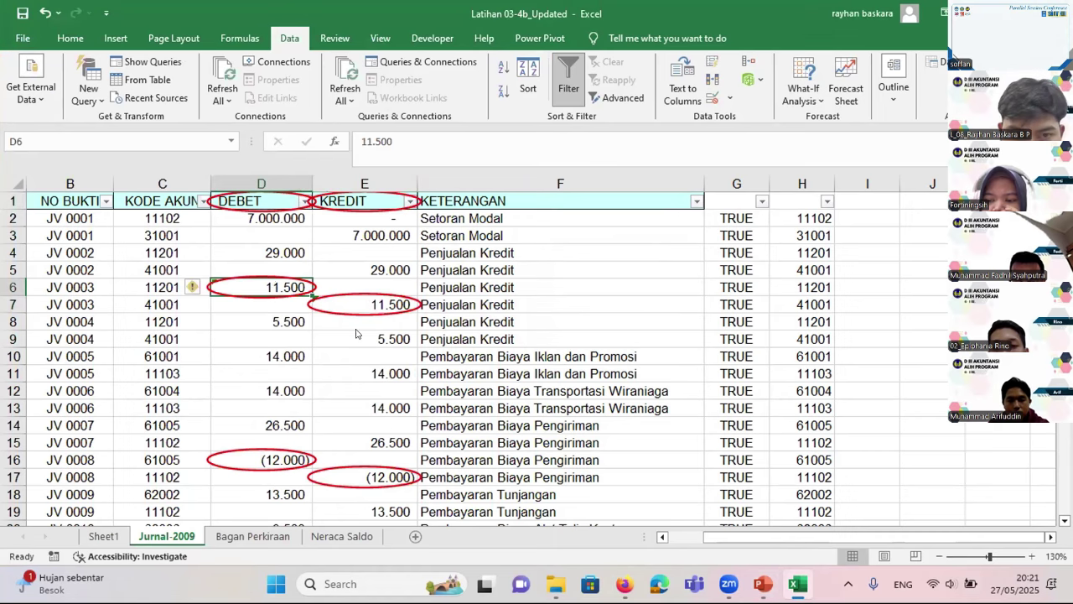
key(alt+Tab)
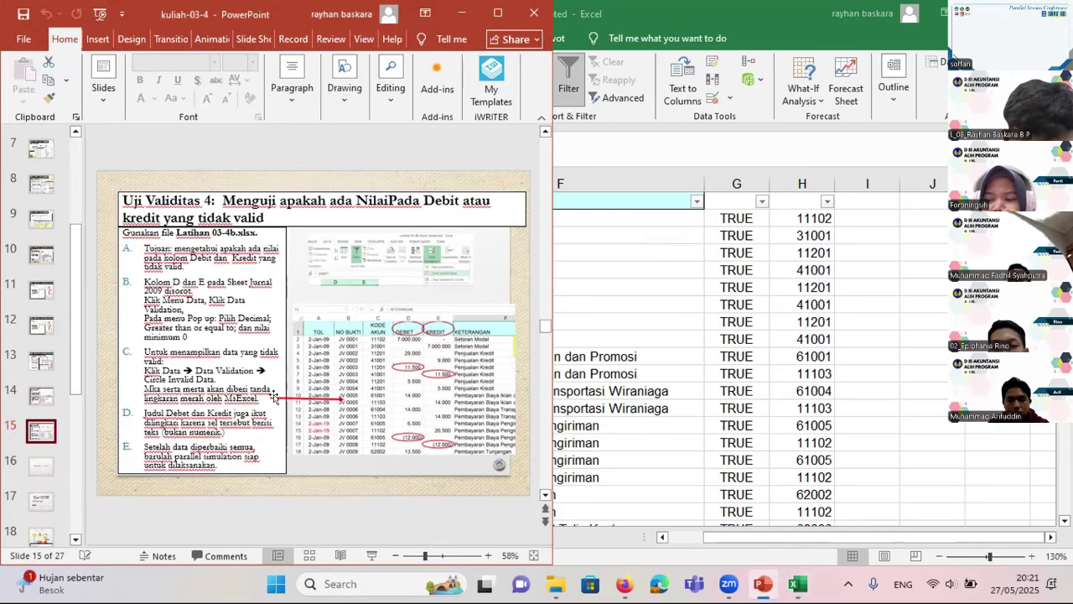
key(alt+Tab)
click(360, 304)
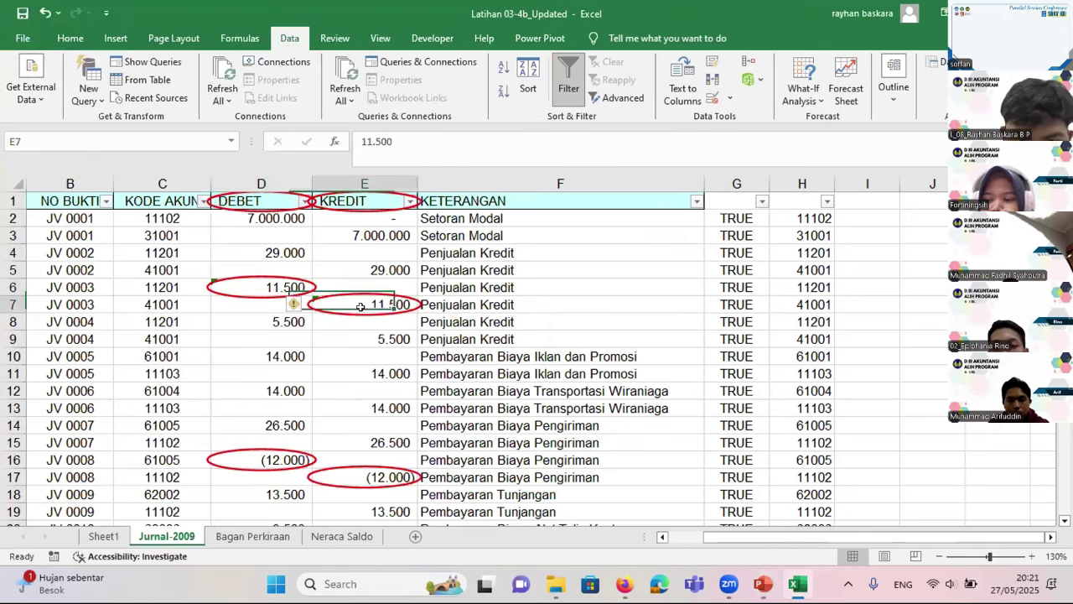
click(72, 37)
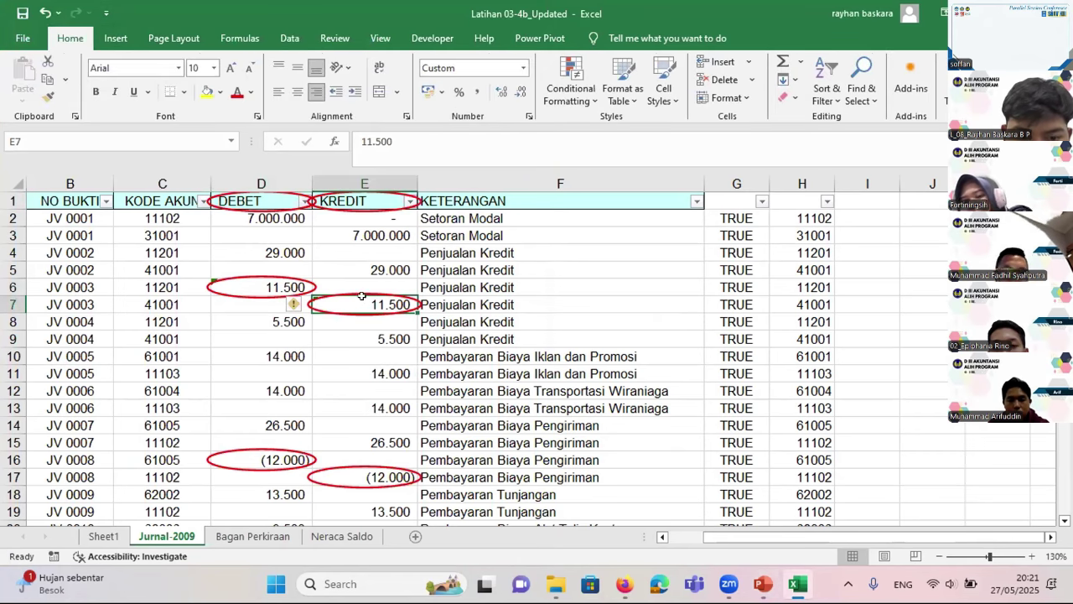
Examine the circled entries from D6 down to E17 and look through the remaining journal rows for more.
click(247, 285)
key(Down)
key(Down)
key(Down)
key(Down)
key(Down)
key(Down)
key(Down)
key(Down)
key(Down)
key(Down)
key(Down)
key(Right)
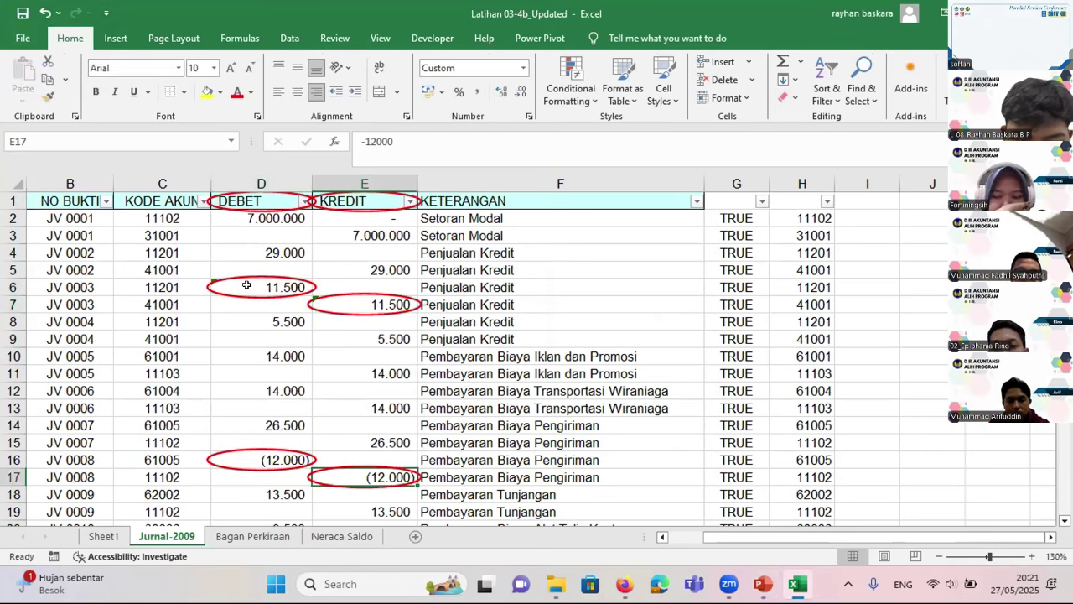
scroll(247, 285, down, 2)
scroll(247, 285, down, 11)
scroll(247, 285, up, 7)
scroll(247, 285, down, 20)
scroll(536, 352, up, 20)
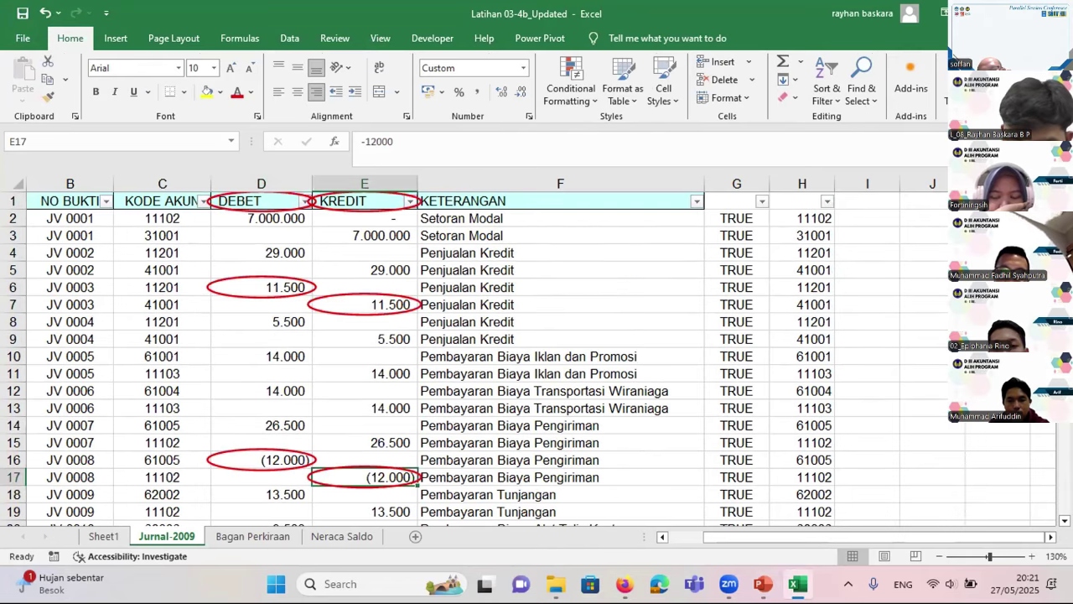
Examine the circled DEBET and KREDIT header cells in D1 and E1.
click(244, 199)
click(349, 230)
click(380, 200)
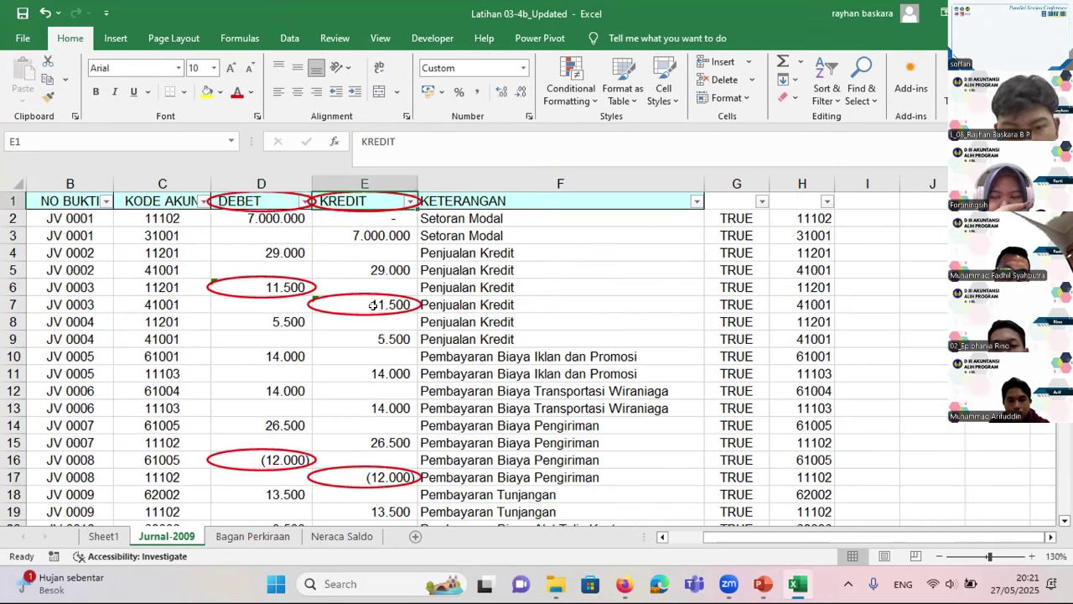
click(249, 200)
click(384, 208)
click(255, 201)
click(360, 198)
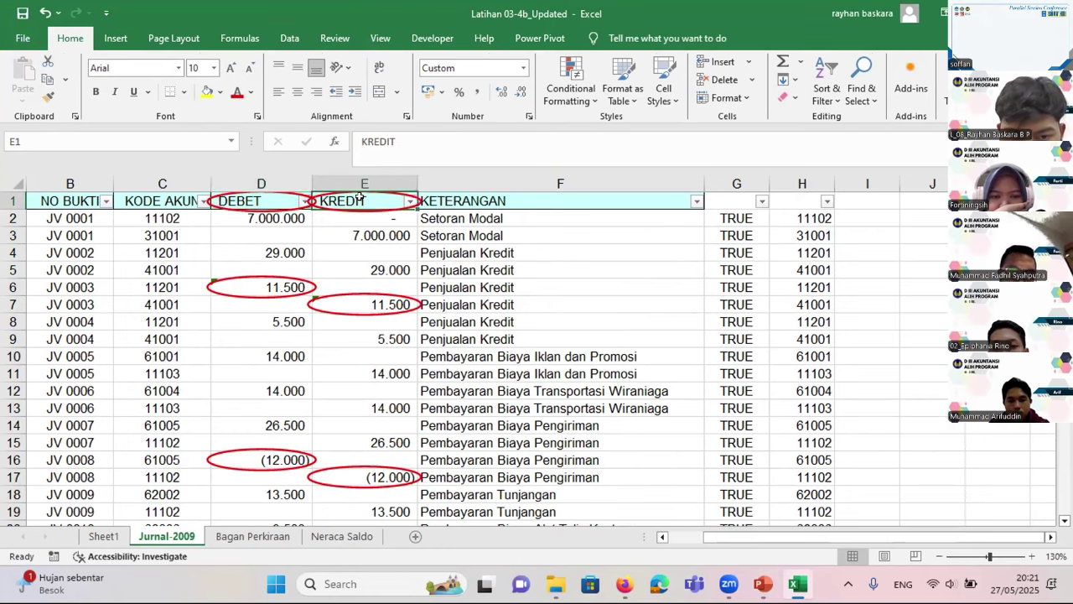
Inspect the stored contents of the circled cells D6, E7, D16 and E17 against the uncircled amount in E5.
click(285, 282)
click(363, 298)
click(297, 270)
click(335, 265)
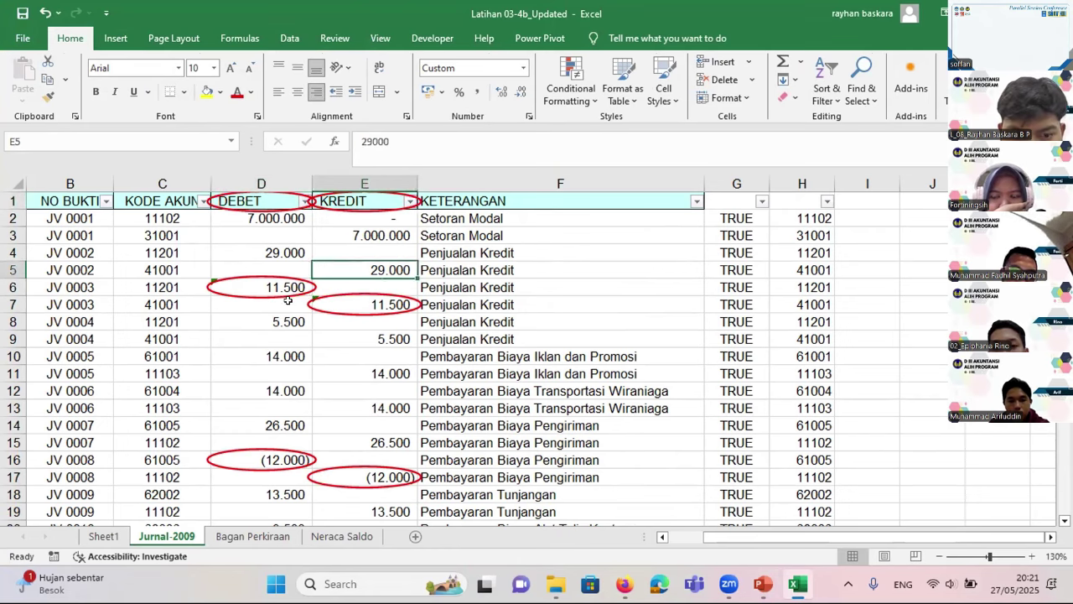
click(415, 367)
click(350, 299)
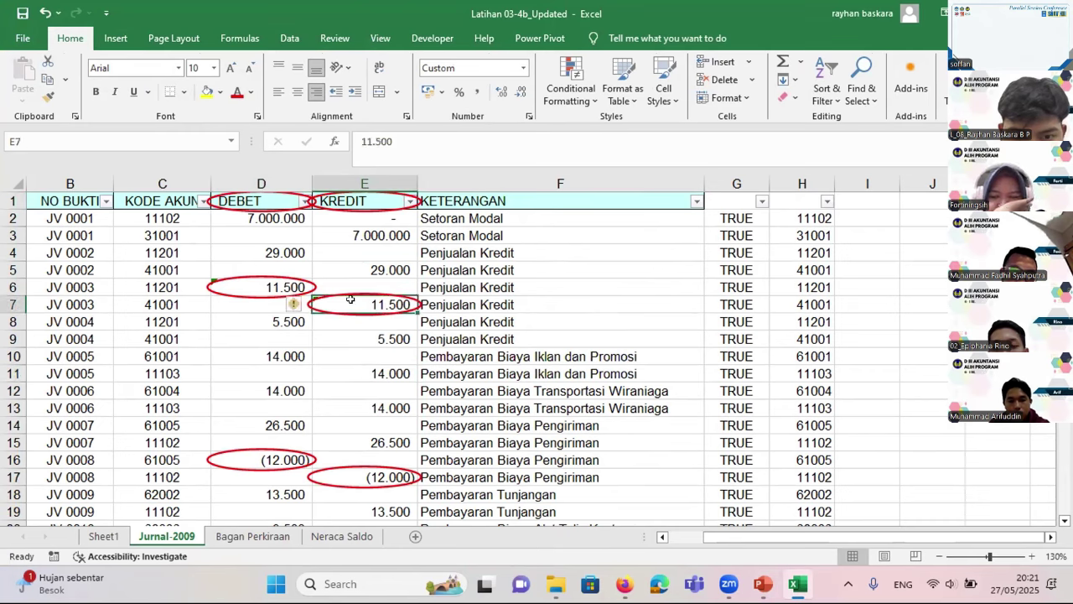
click(363, 477)
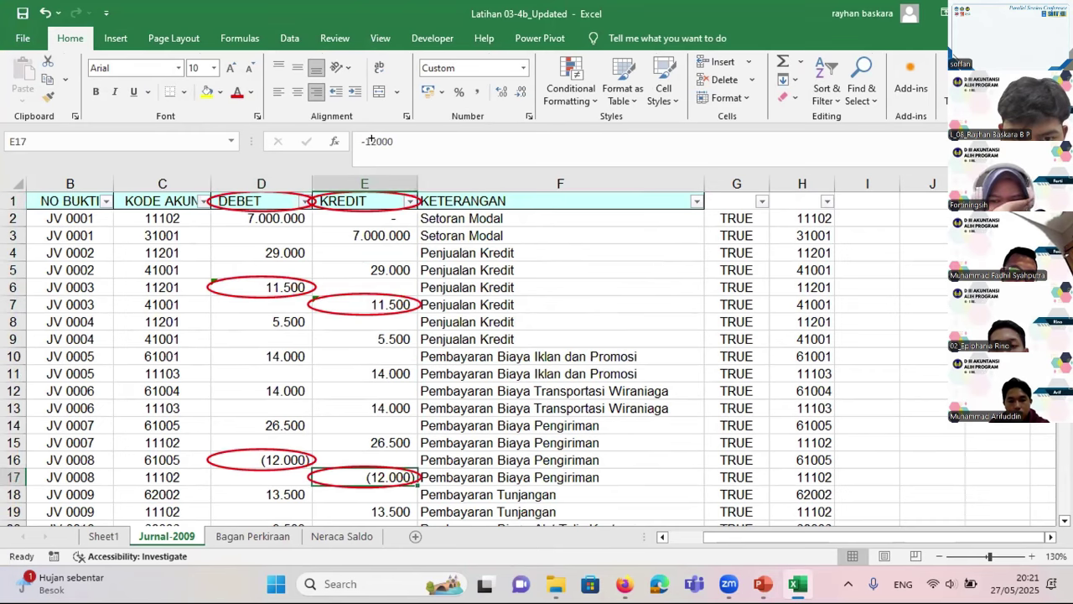
key(Left)
key(Up)
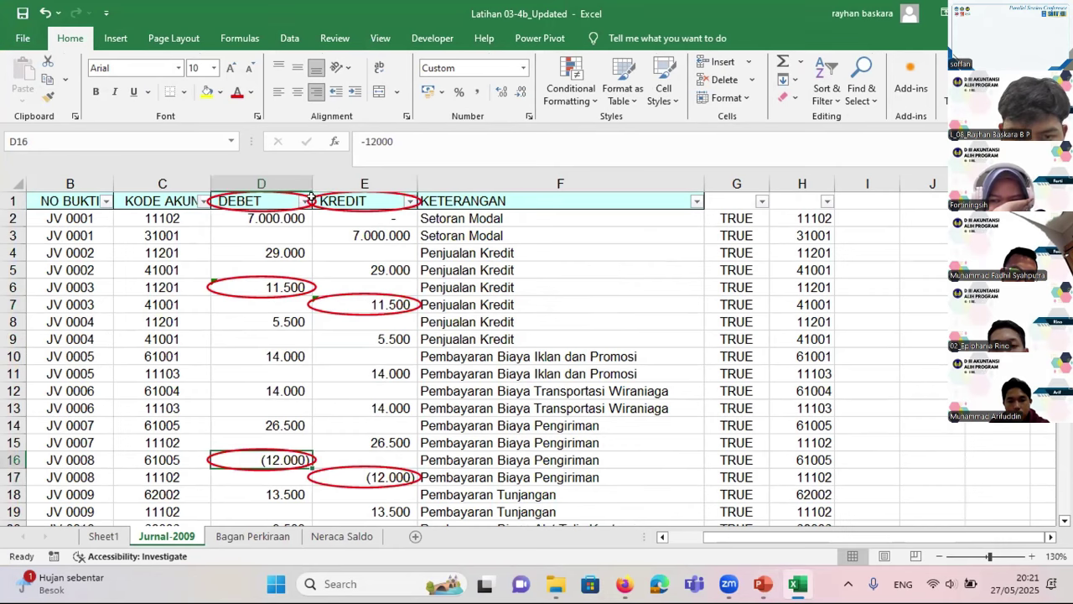
click(271, 286)
click(386, 315)
click(280, 289)
click(314, 298)
click(289, 288)
click(313, 297)
click(309, 289)
Switch to the PowerPoint presentation and view the PARALLEL SIMULATION slide and the Kuliah 3-4 title slide.
key(alt+Tab)
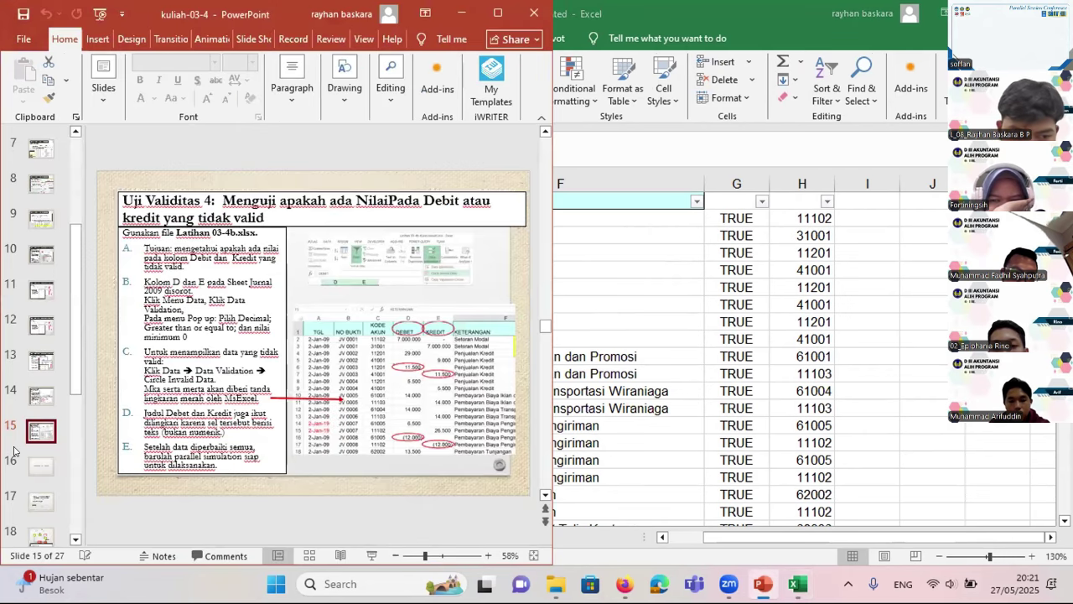
scroll(25, 444, down, 1)
click(45, 437)
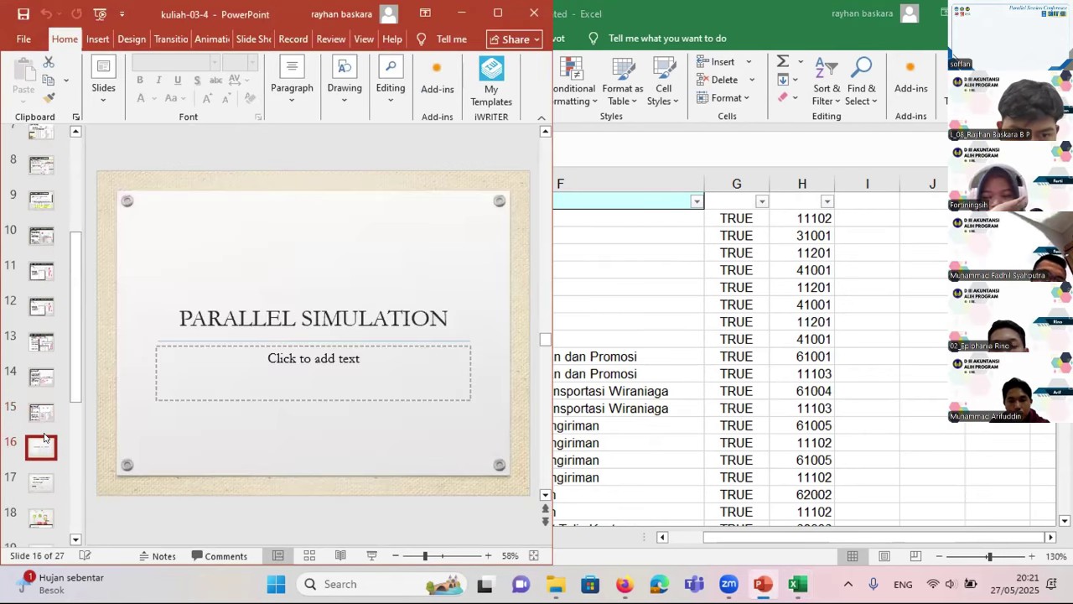
drag(76, 333, 75, 240)
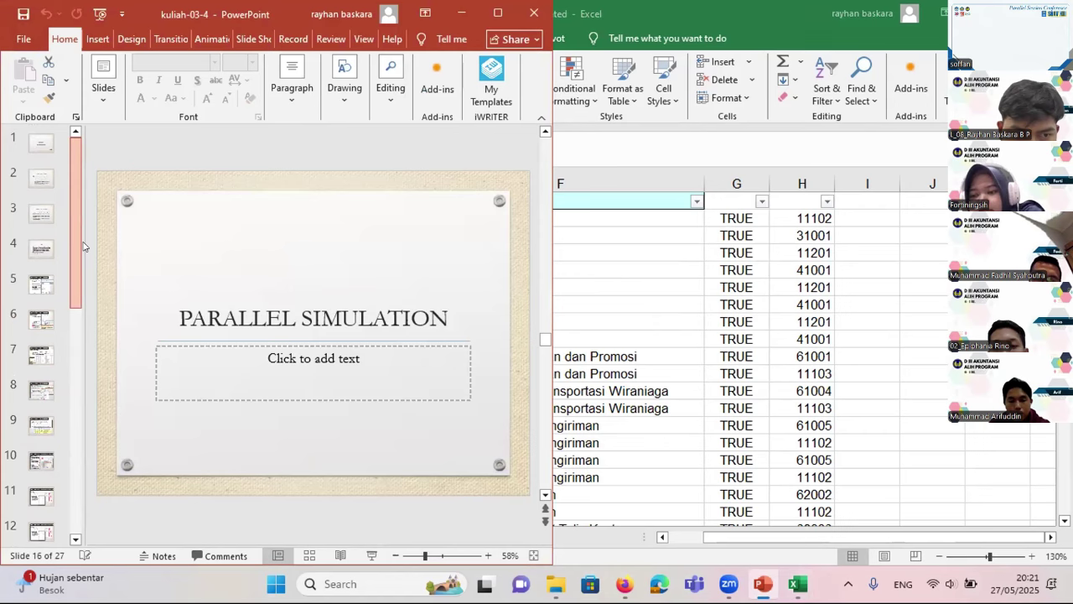
click(48, 156)
scroll(38, 422, down, 1)
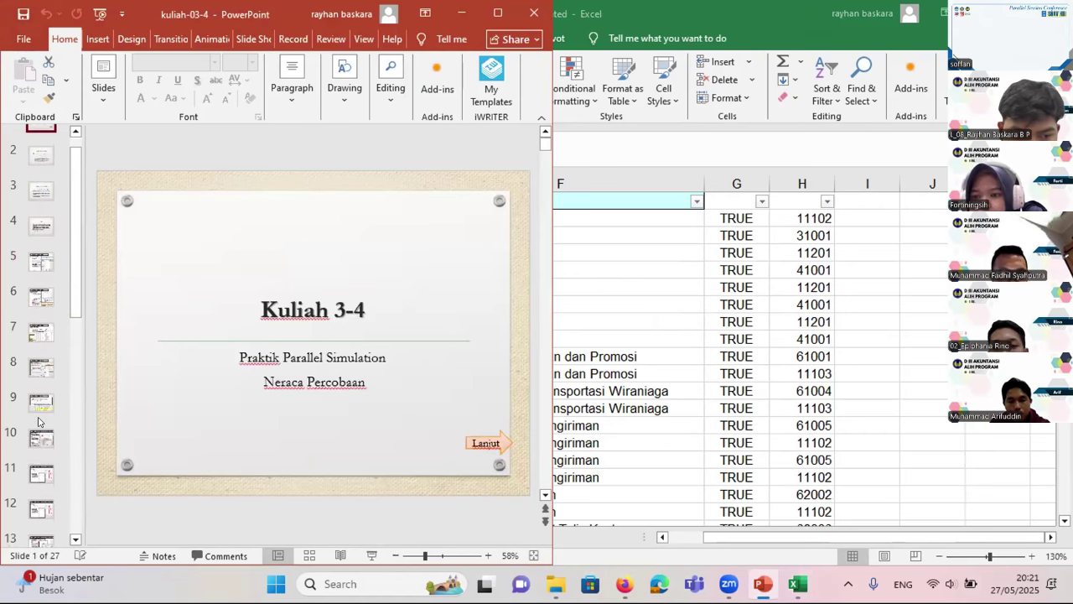
click(41, 509)
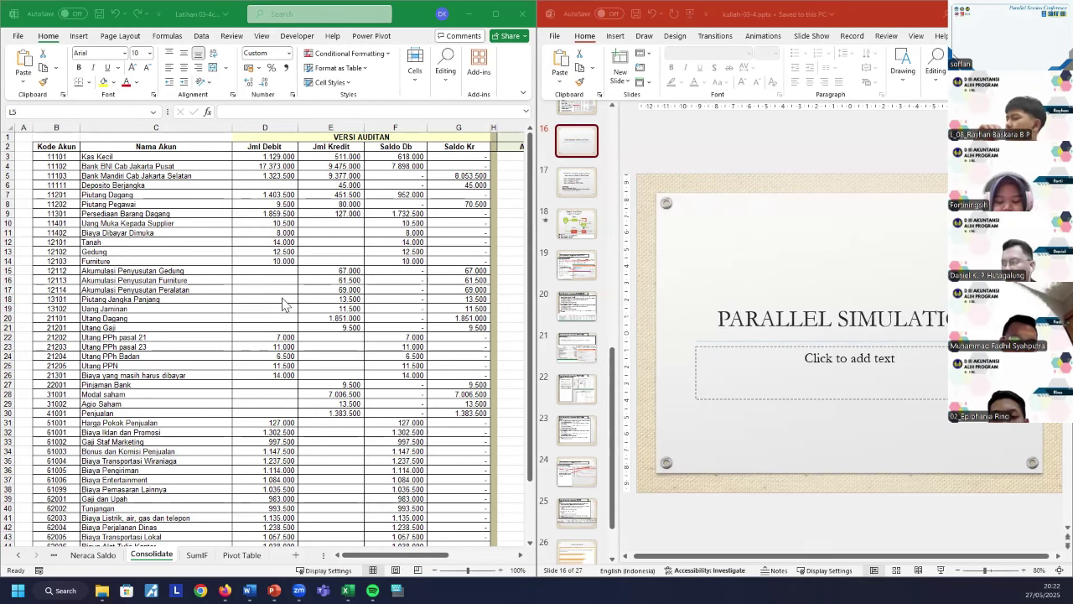
Display slide 17 of the presentation, on the TAHAP 2 accuracy test through Parallel Simulation.
click(799, 247)
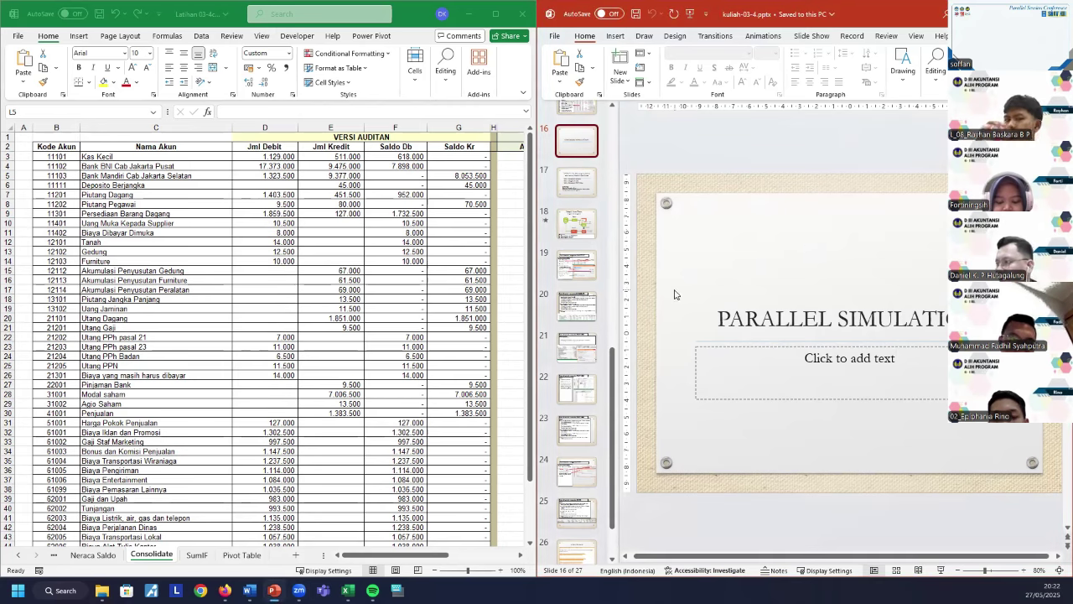
click(574, 191)
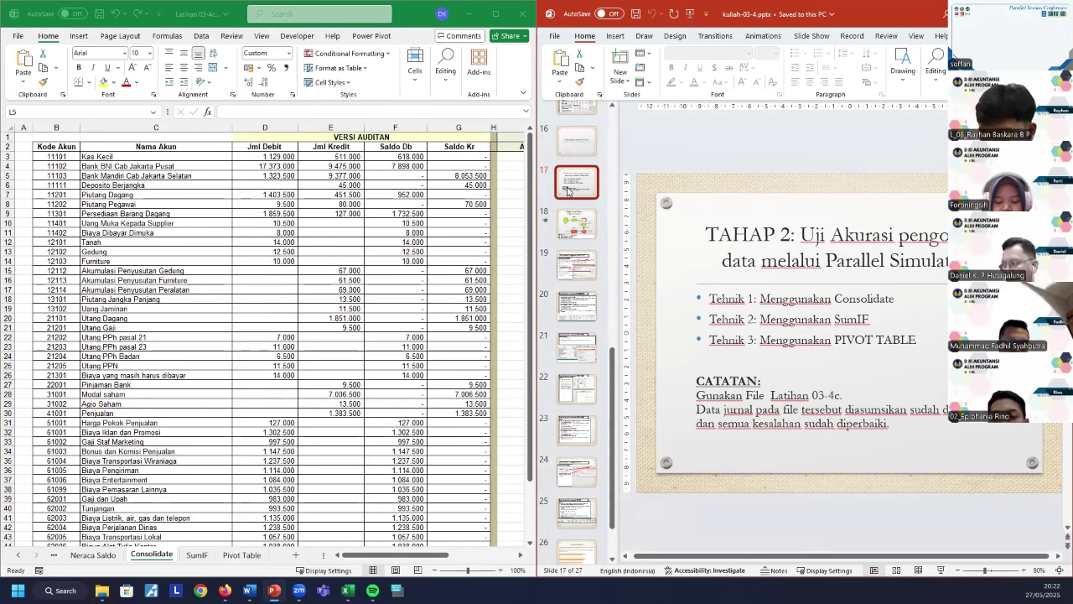
Display slide 18 on testing process accuracy with parallel simulation and slide 19 with the CONSOLIDATE instructions.
click(309, 220)
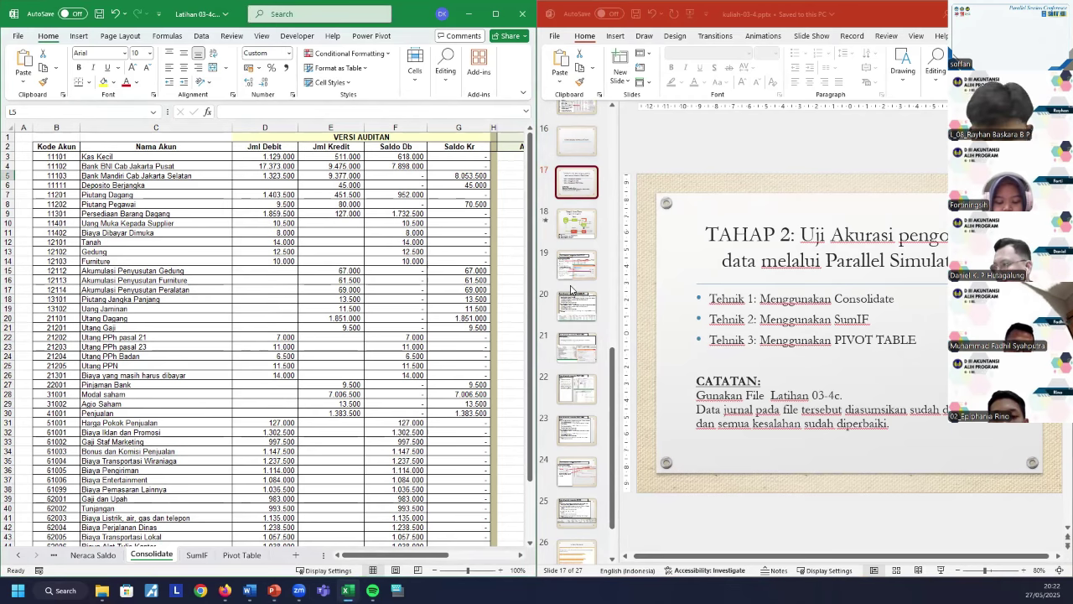
click(573, 225)
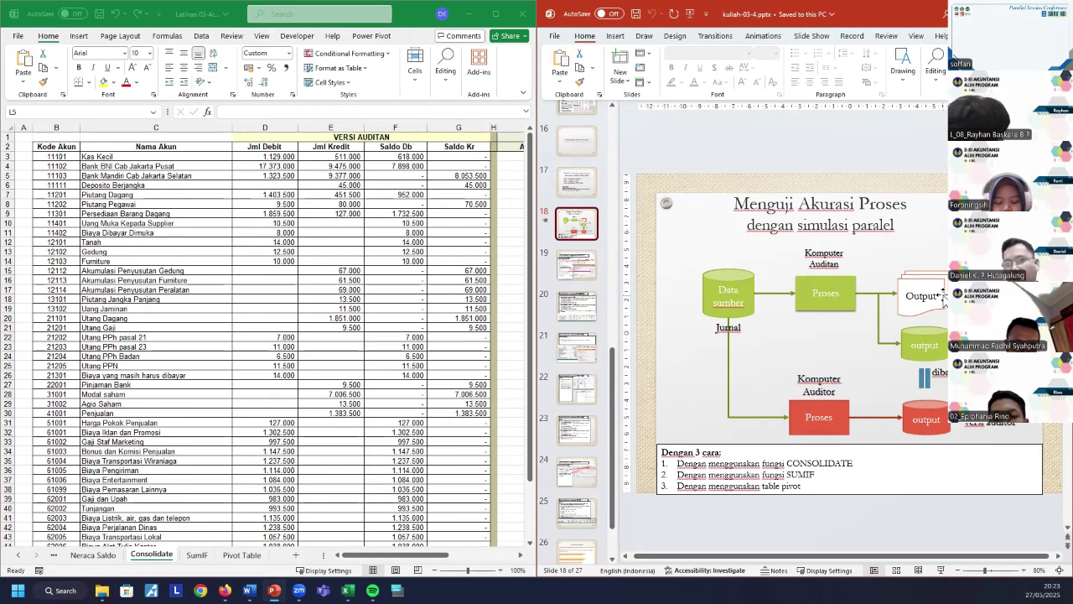
click(576, 269)
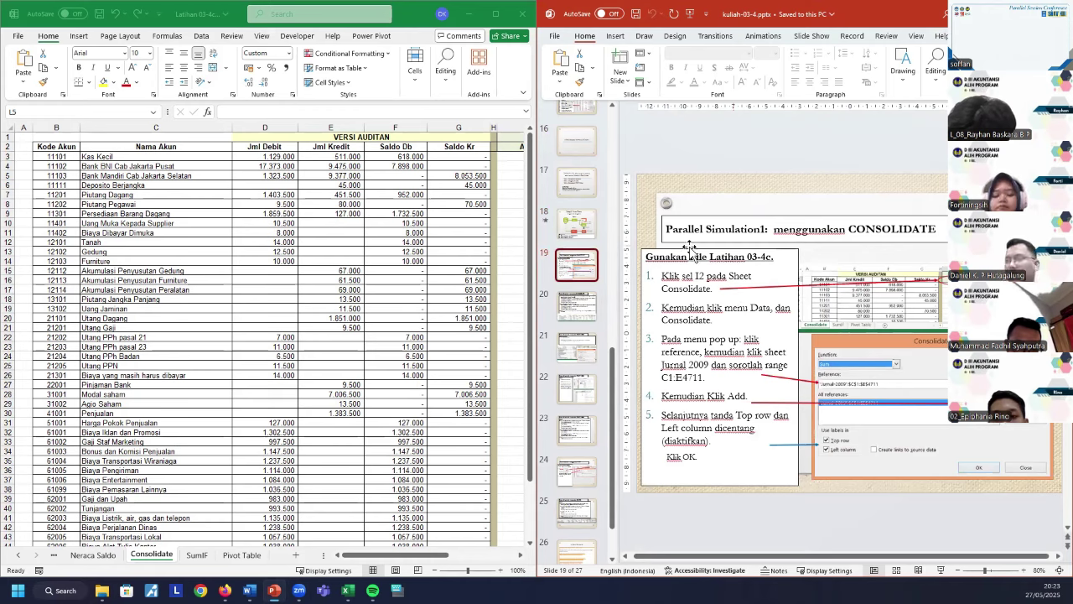
Switch to the Excel workbook and examine the journal data in columns A to F of the Jurnal-2009 sheet.
click(54, 557)
click(54, 557)
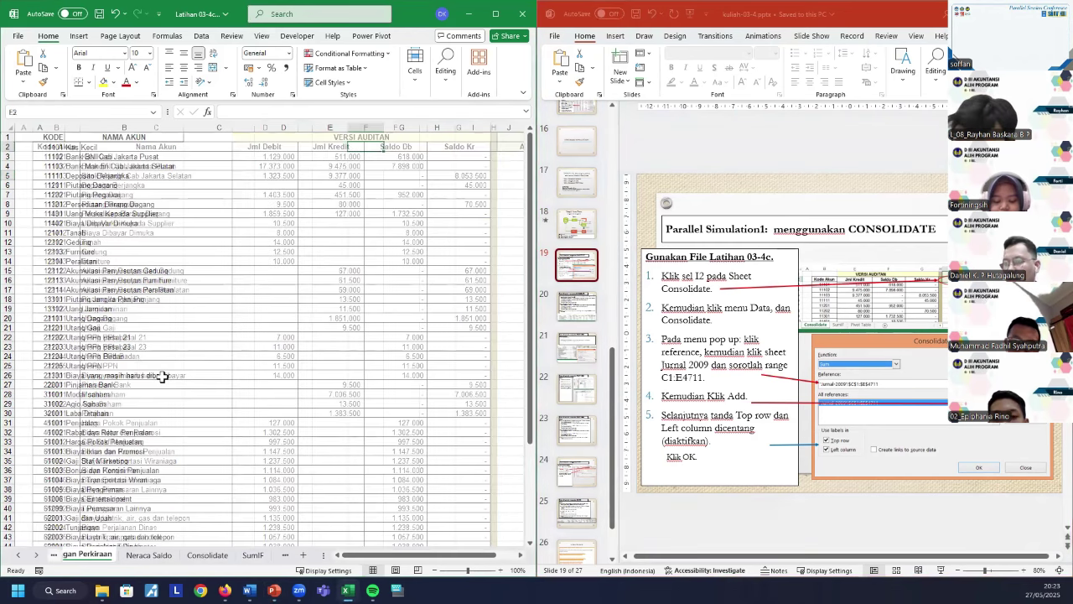
click(55, 556)
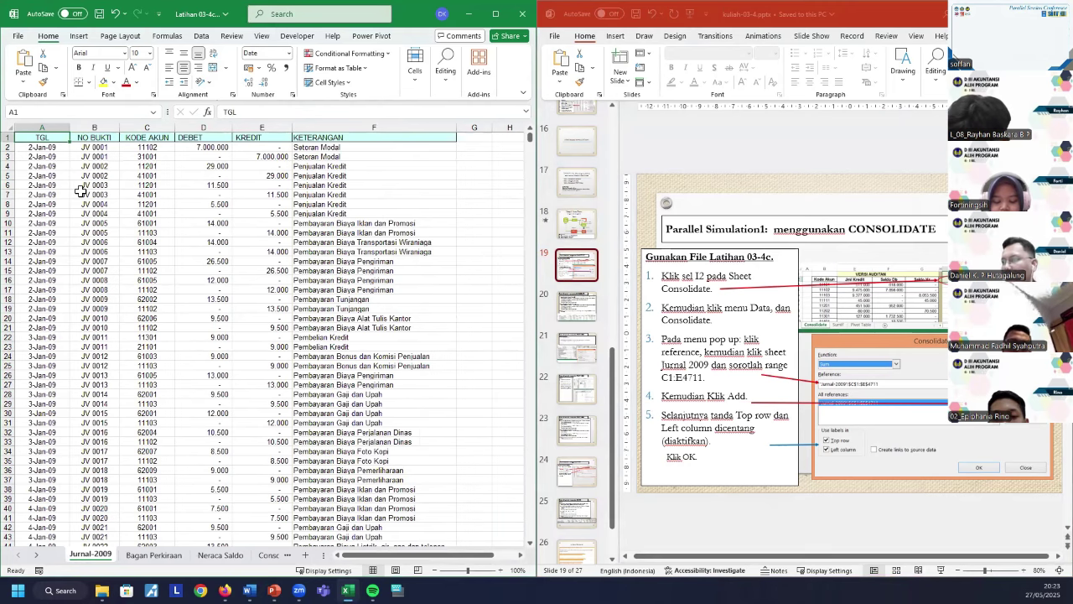
drag(37, 127, 374, 146)
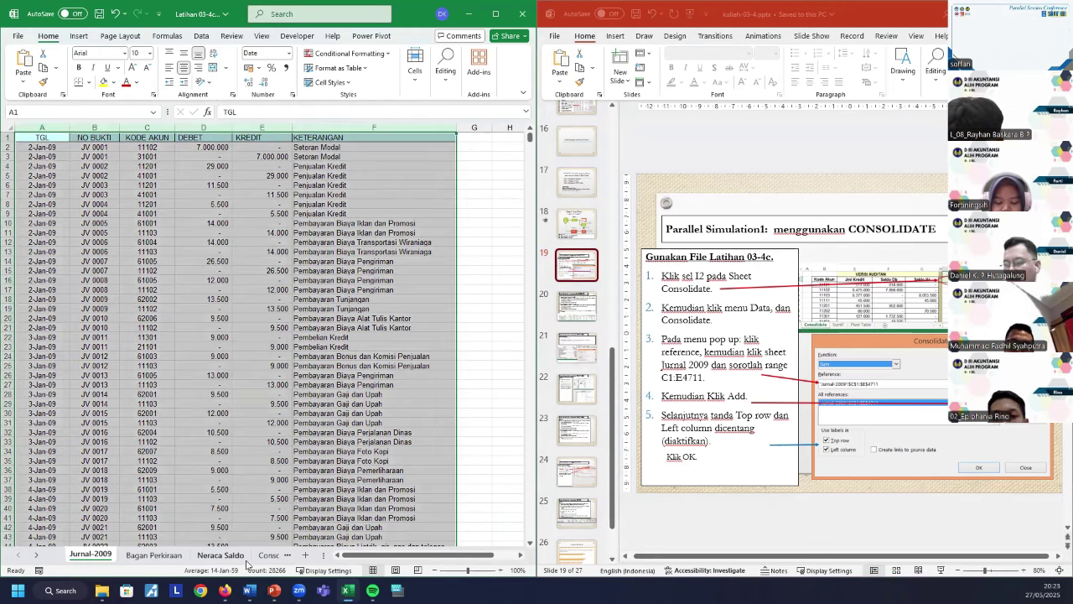
Examine the VERSI AUDITAN columns B to G and the empty VERSI AUDITOR area on the Consolidate sheet.
click(284, 558)
click(278, 558)
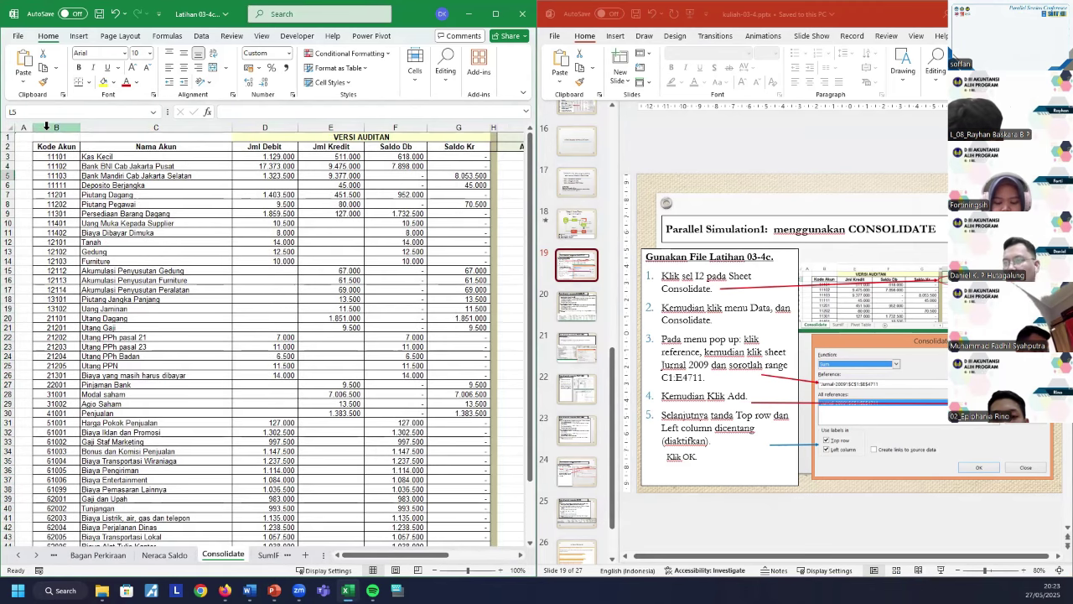
drag(46, 125, 459, 128)
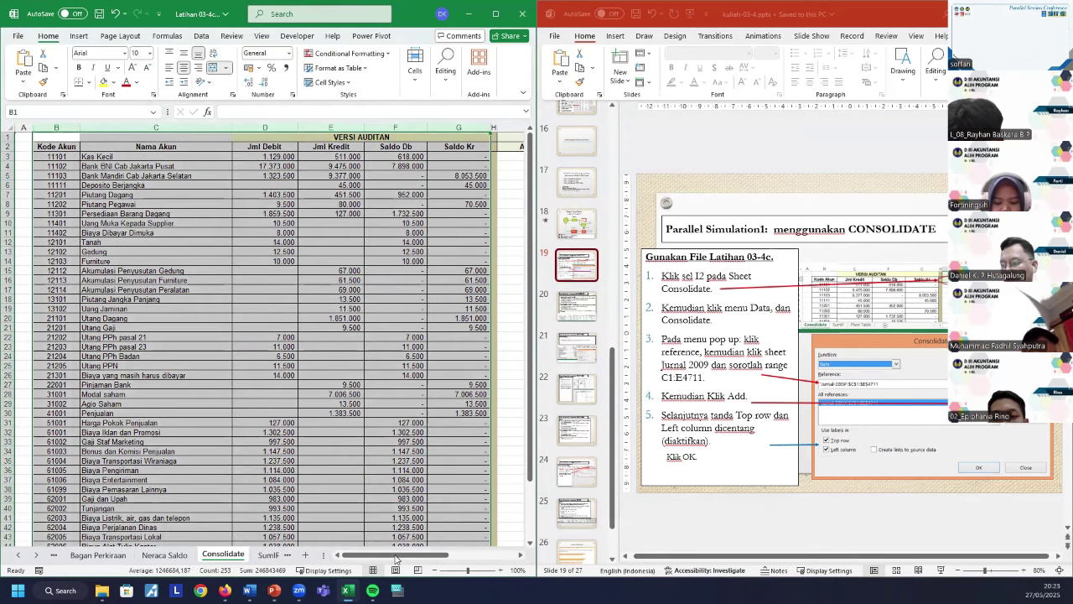
click(330, 441)
scroll(346, 517, right, 3)
scroll(347, 518, left, 3)
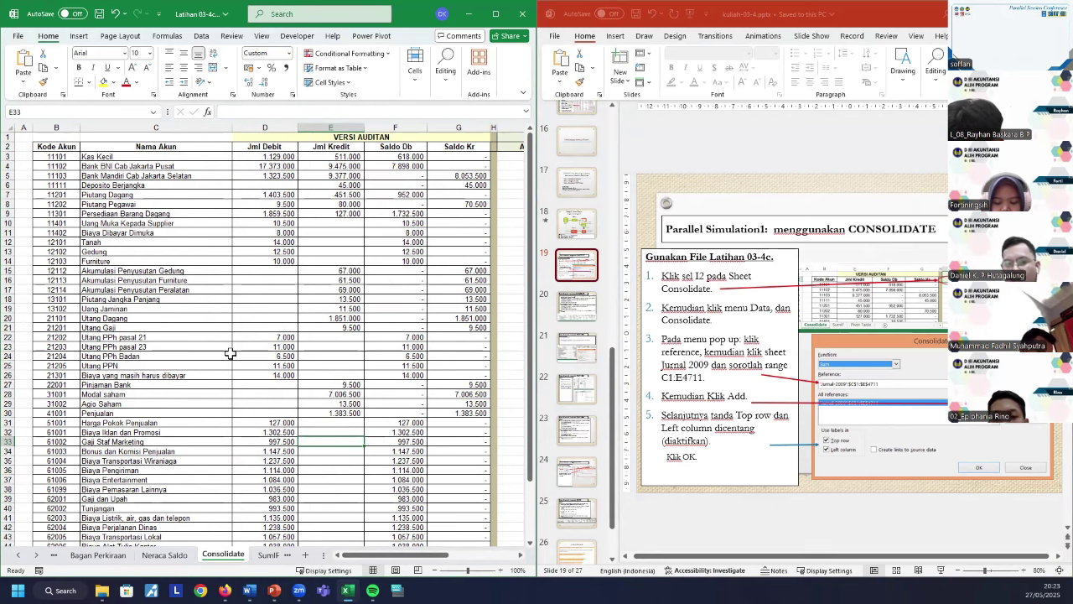
drag(386, 555, 432, 560)
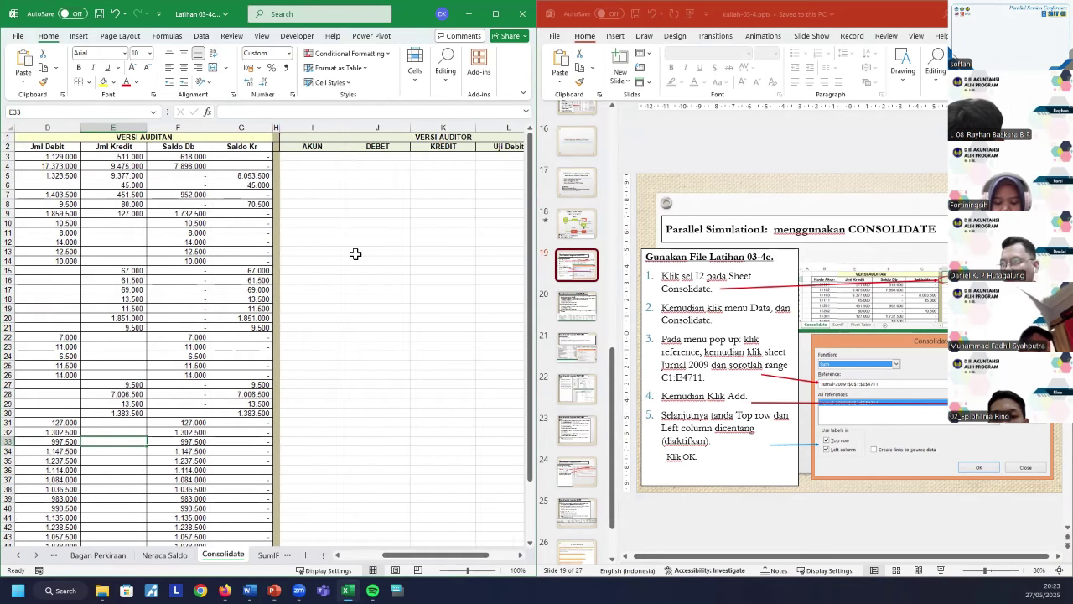
Set up a Sum consolidation at cell I2 and add range C2:E4711 of the Jurnal-2009 sheet as its reference.
click(307, 145)
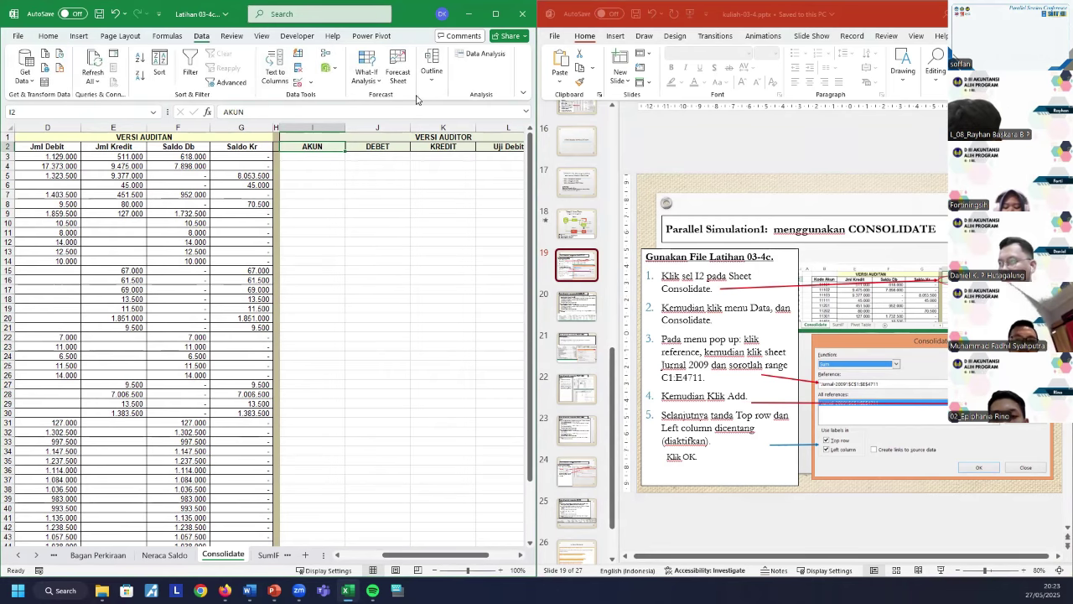
click(325, 54)
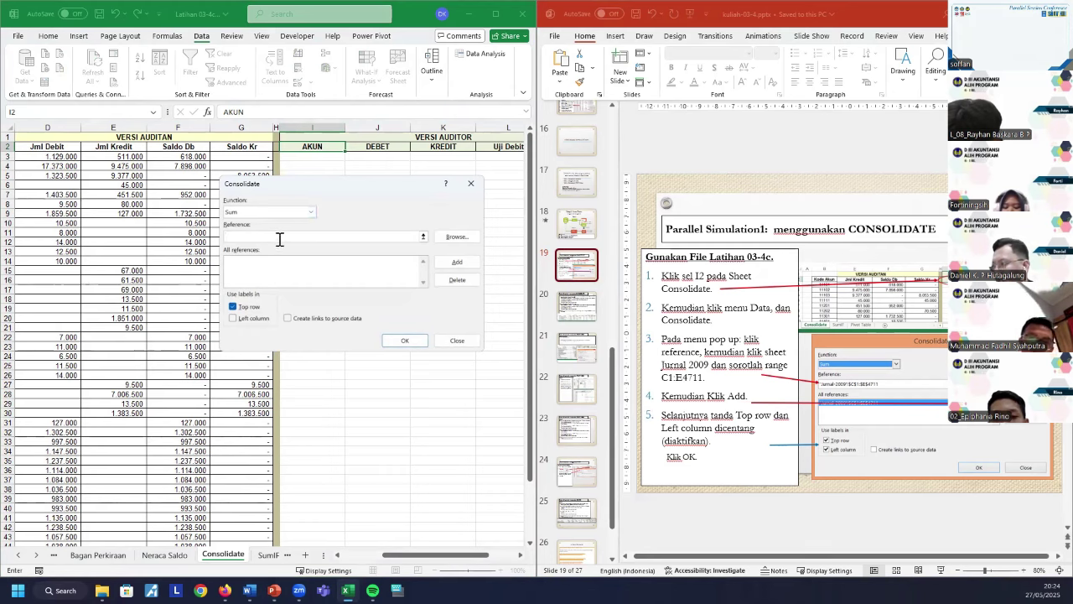
click(57, 557)
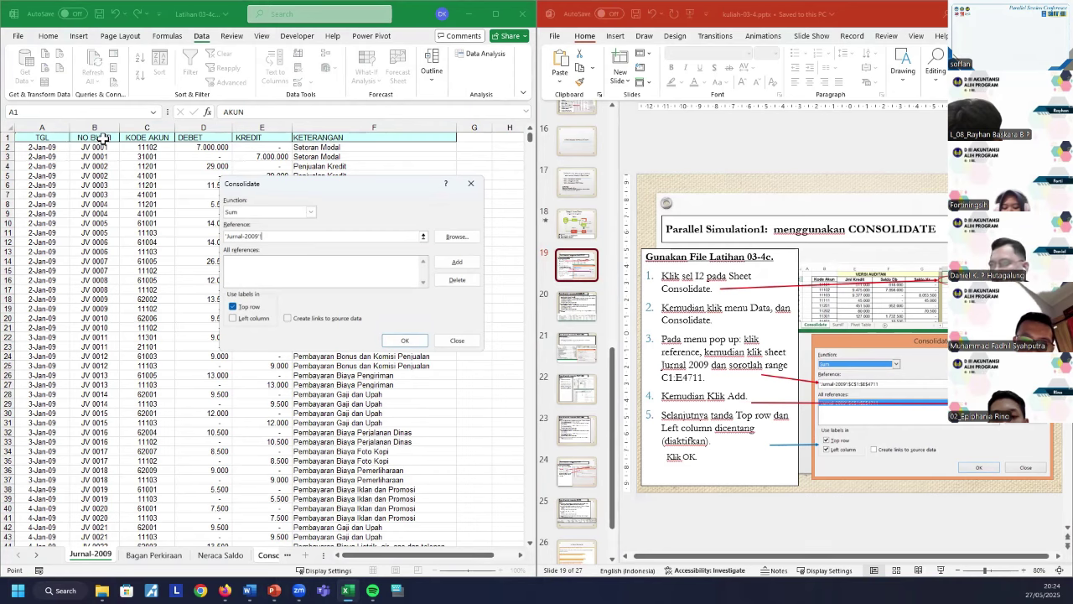
click(147, 149)
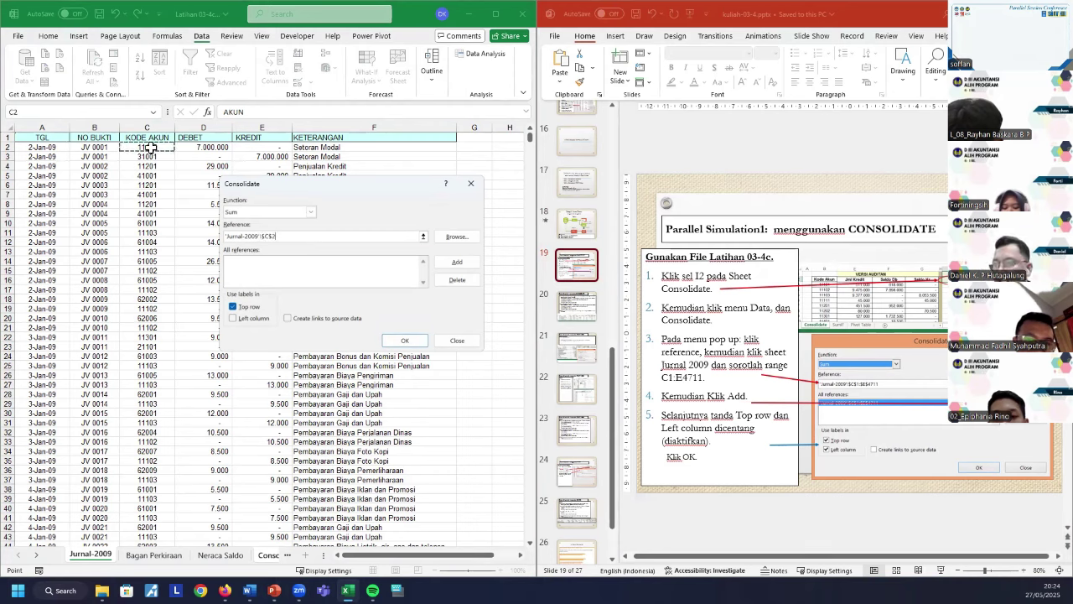
drag(147, 148, 255, 146)
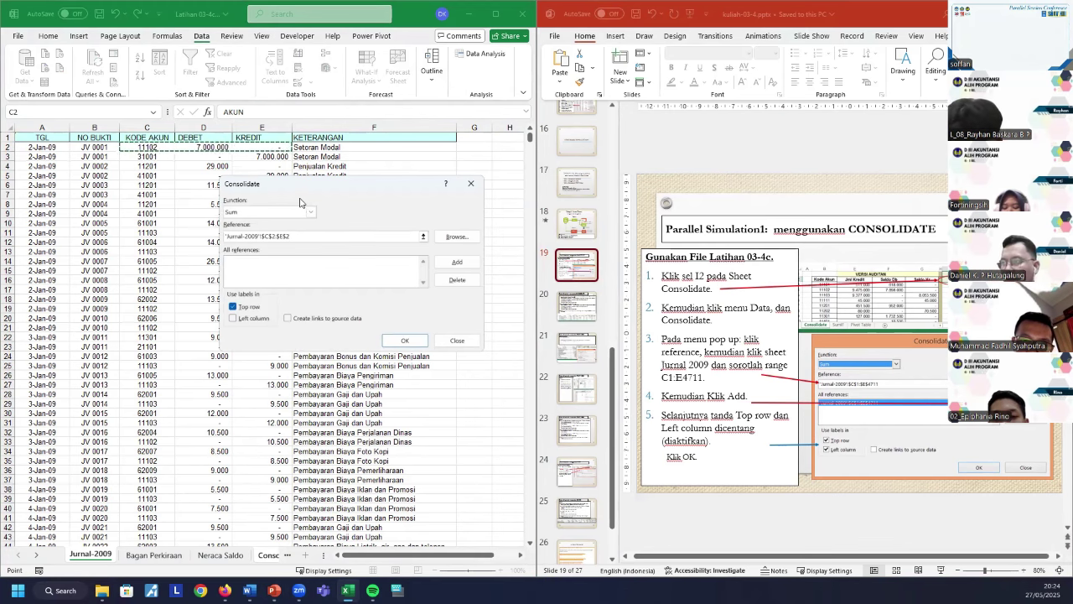
key(BackSpace)
text(4711)
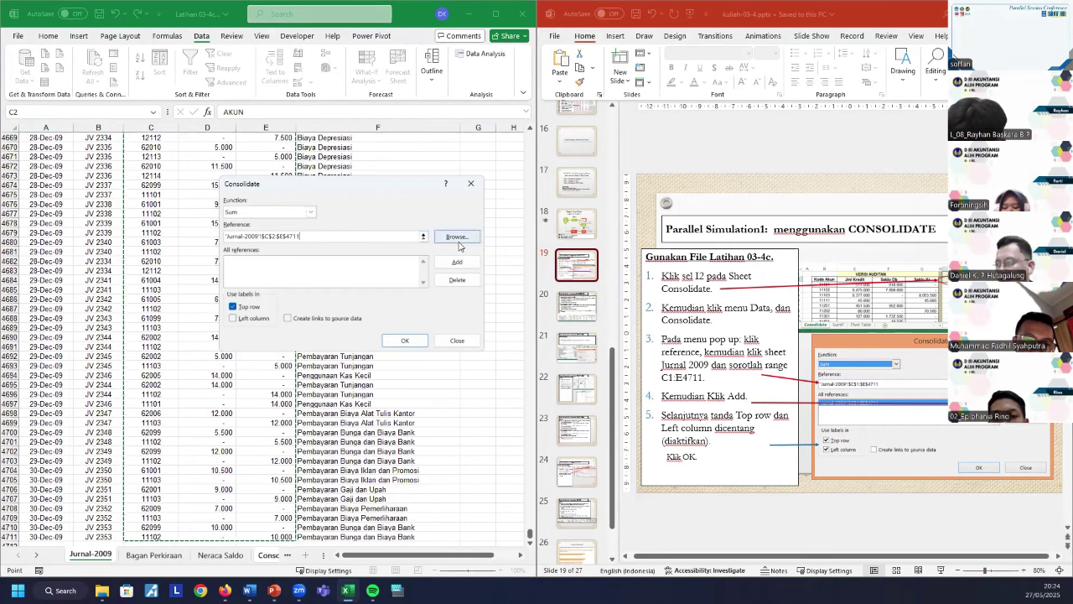
click(455, 263)
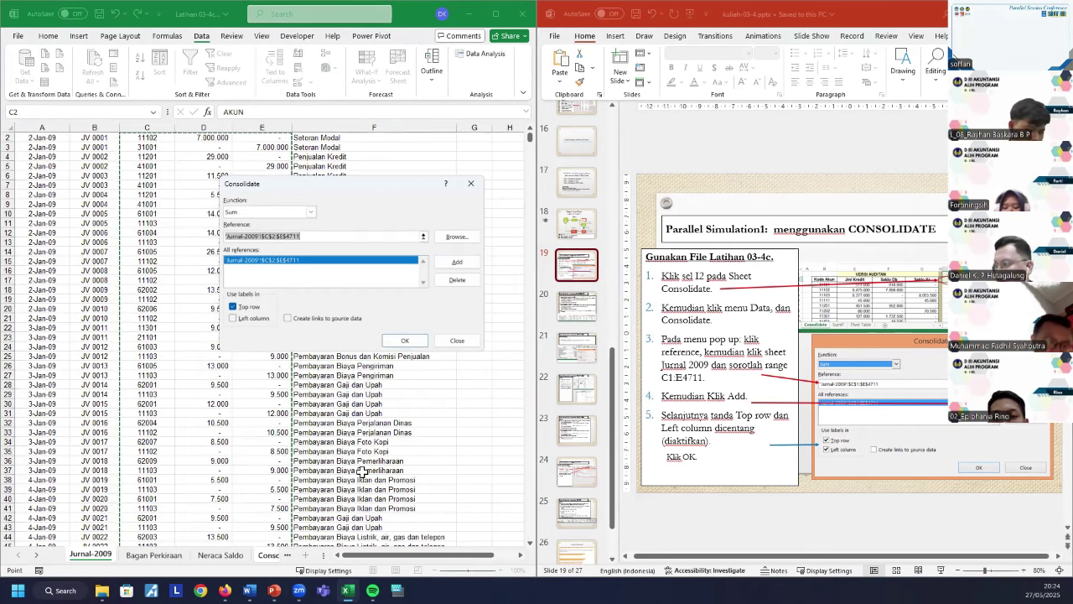
Try running the consolidation into I2 with left-column labels turned on, and undo the result.
click(234, 319)
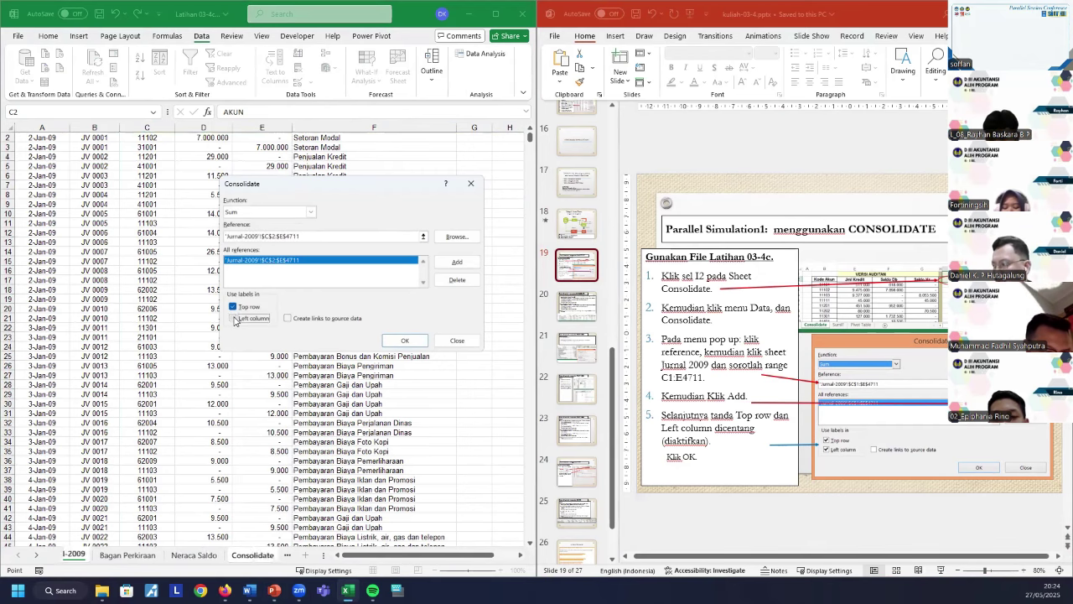
click(400, 340)
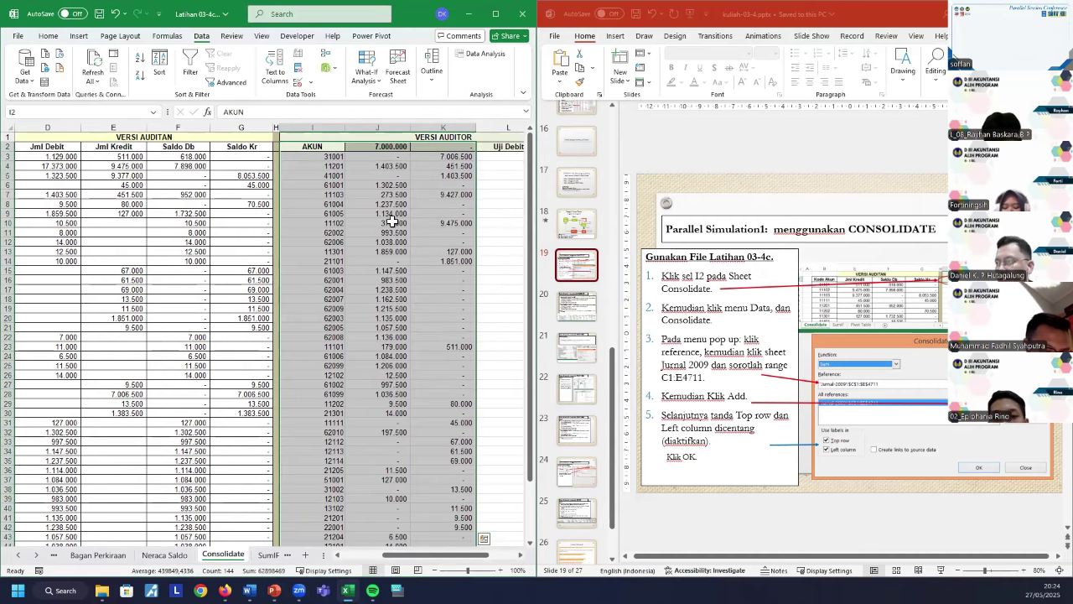
click(394, 147)
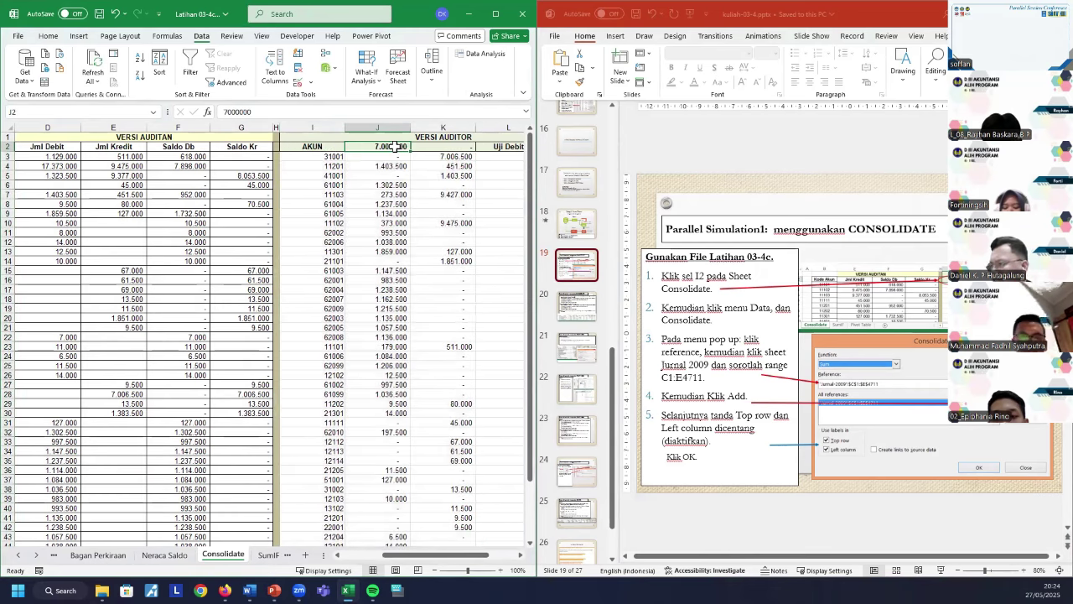
click(364, 182)
key(ctrl+z)
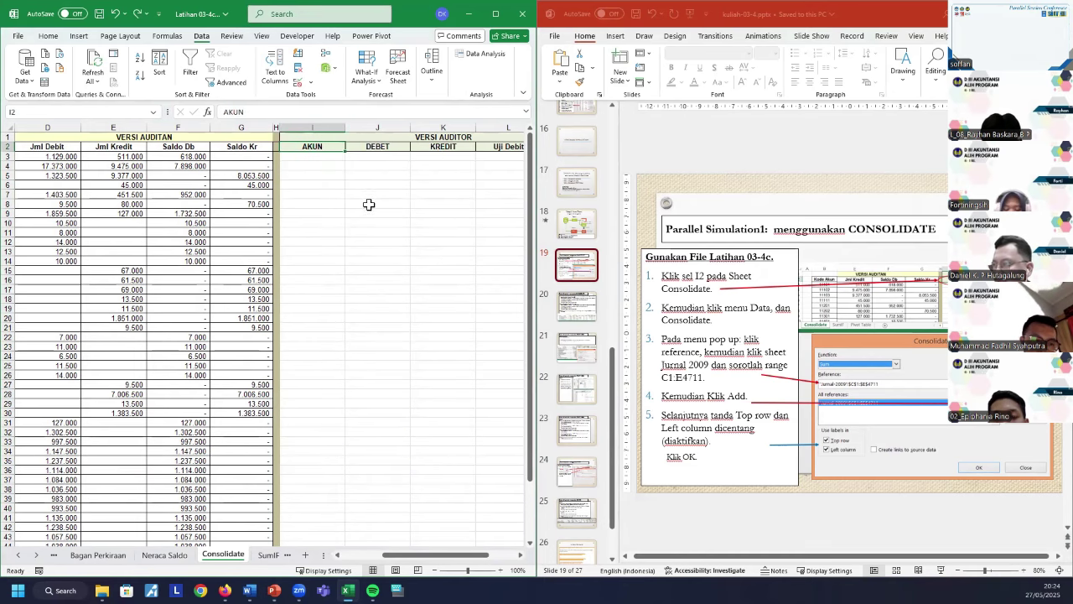
Try running the same consolidation from cell I3 under the AKUN header, and undo the result.
click(324, 157)
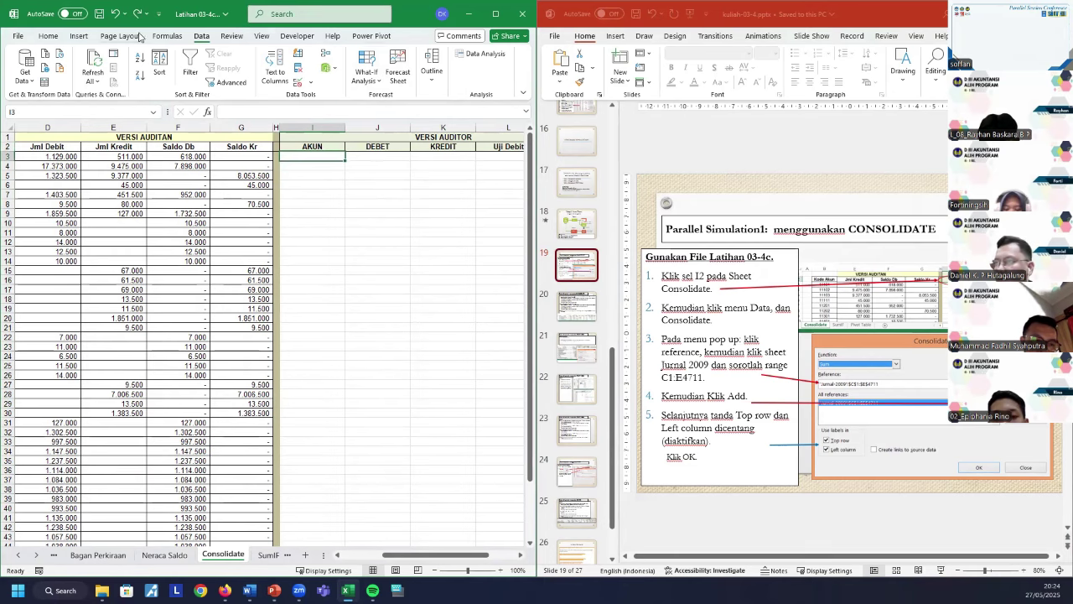
click(326, 56)
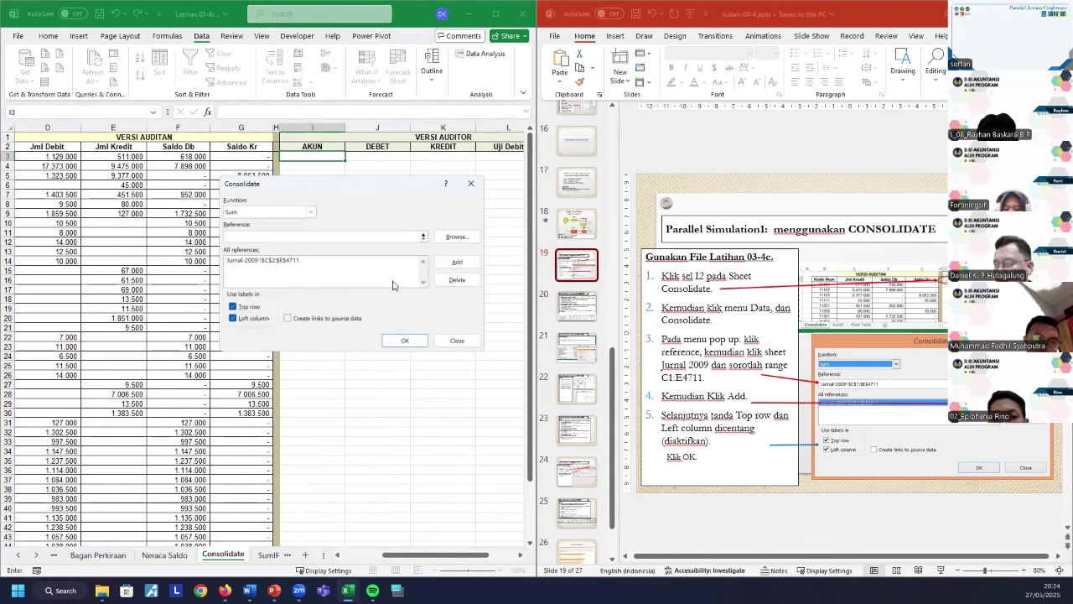
click(406, 341)
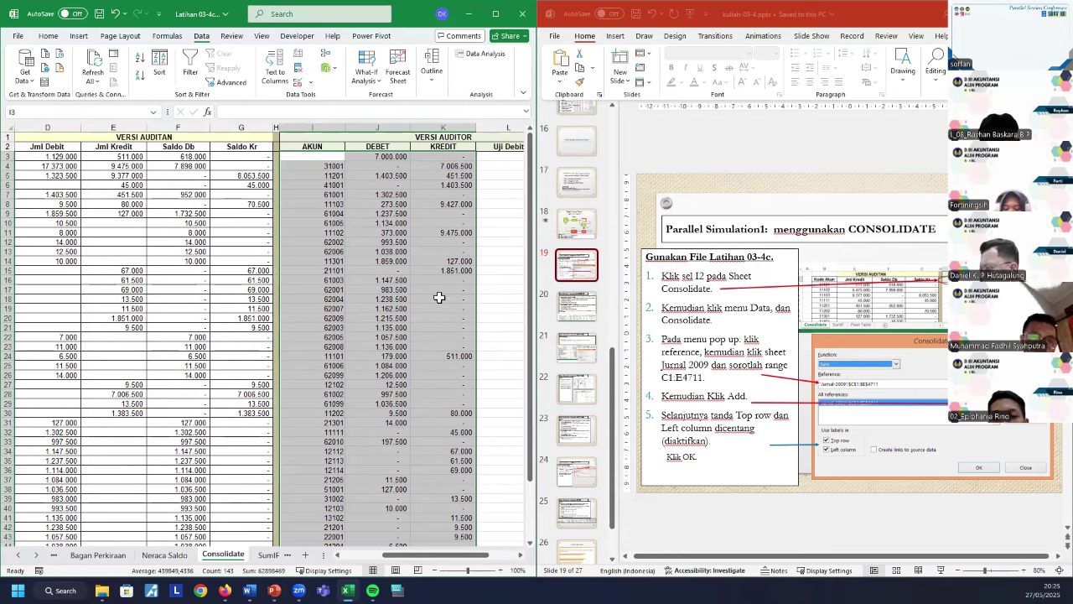
click(380, 166)
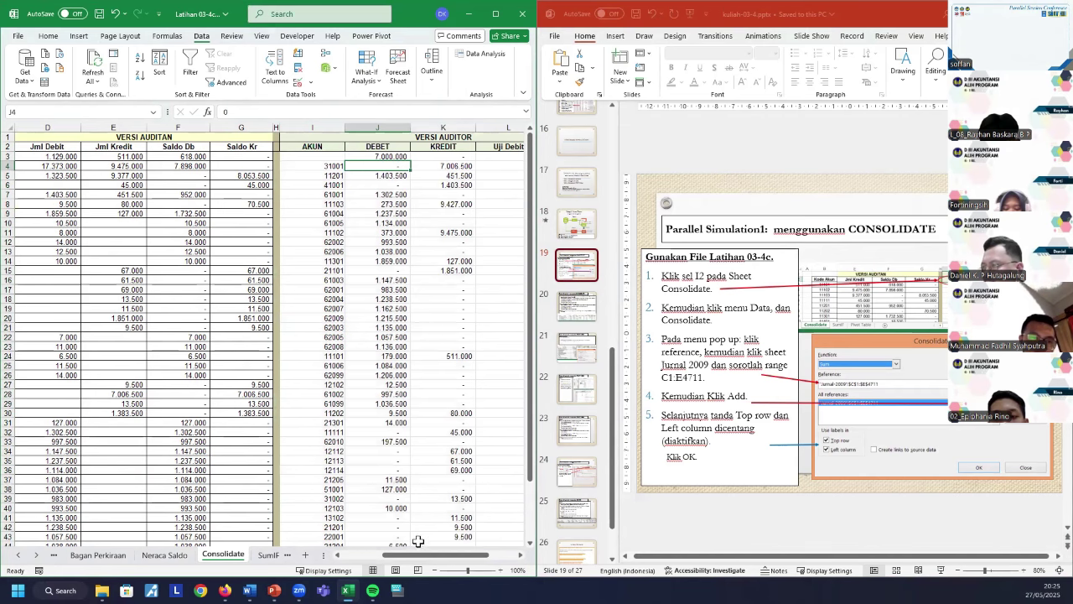
mouse_move(434, 556)
mouse_down()
mouse_move(404, 558)
mouse_move(453, 561)
mouse_up()
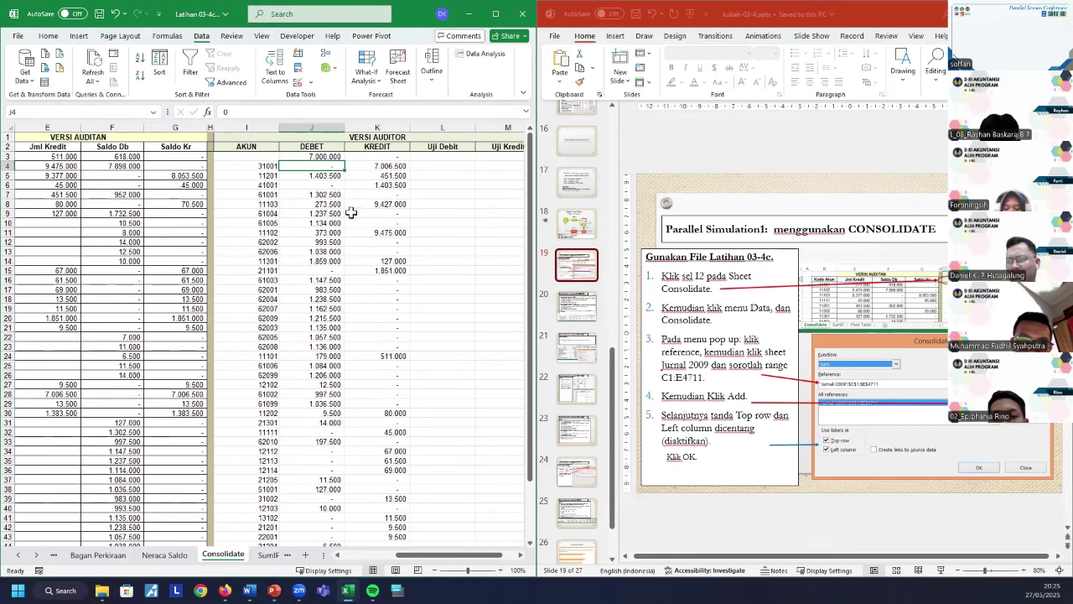
key(ctrl+z)
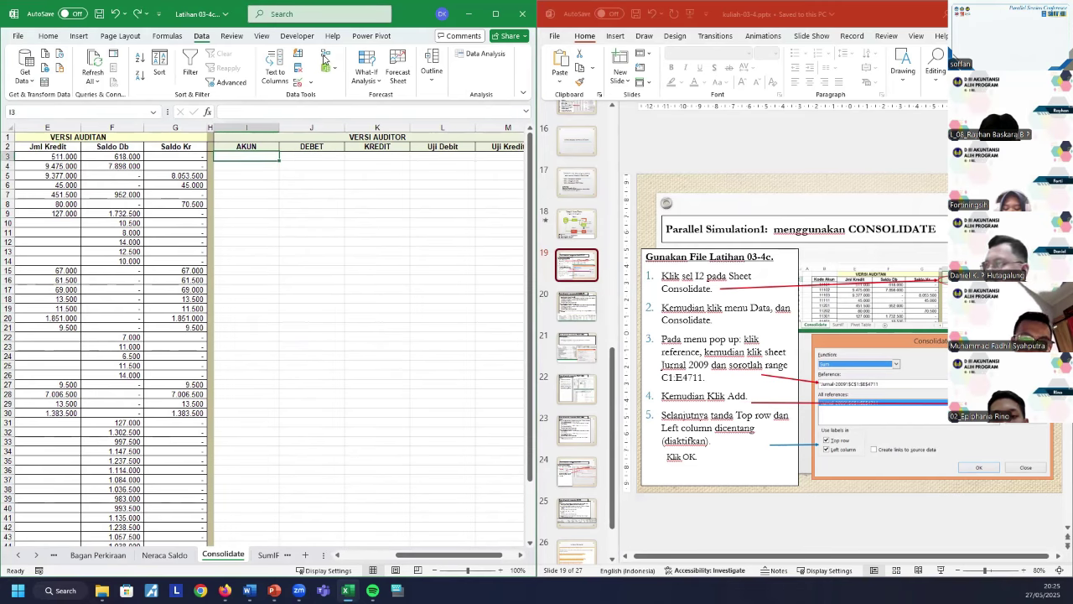
Reopen the Consolidate settings with AKUN header cell I2 as the destination and delete the Jurnal-2009 C2:E4711 reference.
click(247, 146)
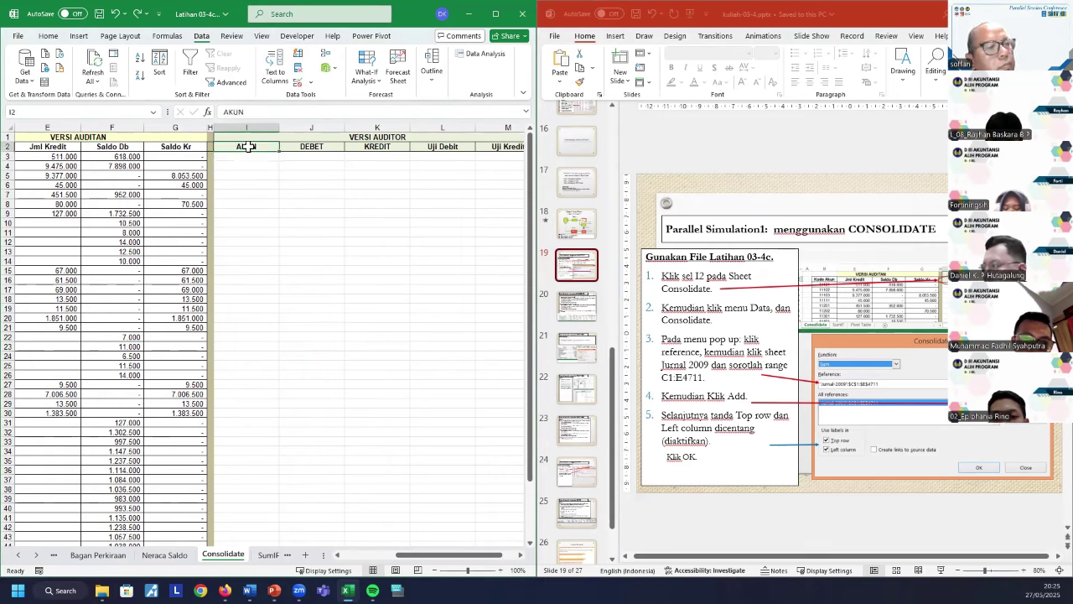
click(327, 52)
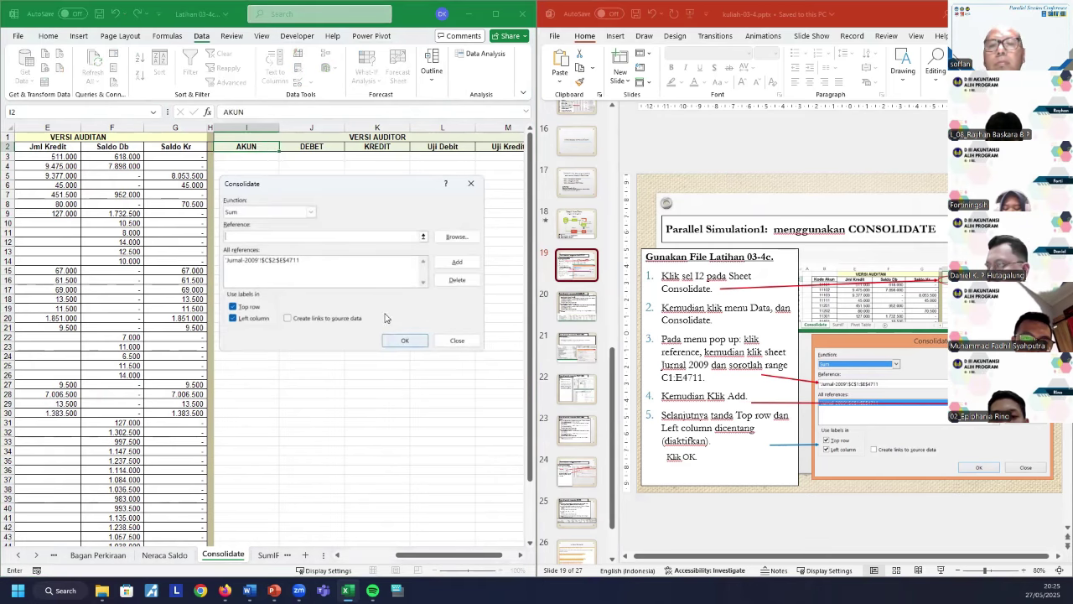
click(282, 263)
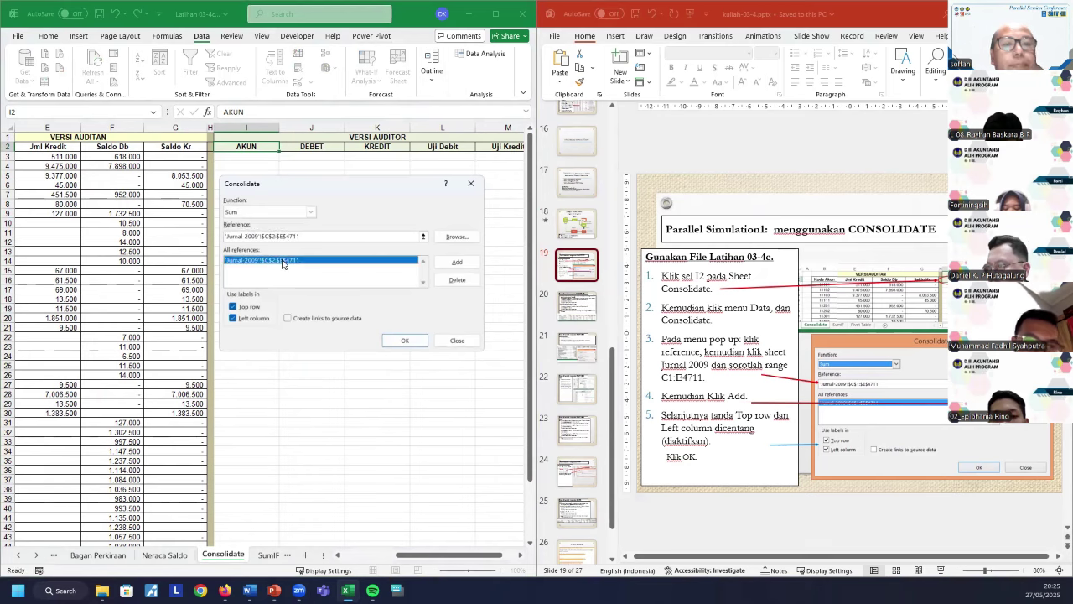
click(457, 279)
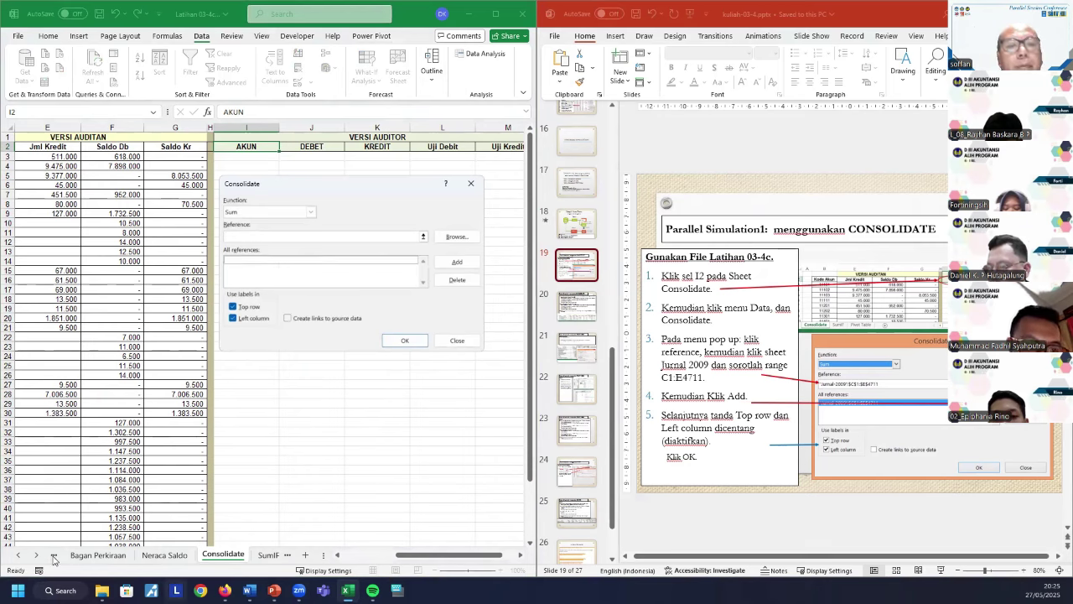
Add range C1:E4711 of the Jurnal-2009 sheet as the reference and run the Sum consolidation with top-row and left-column labels.
click(255, 237)
click(70, 552)
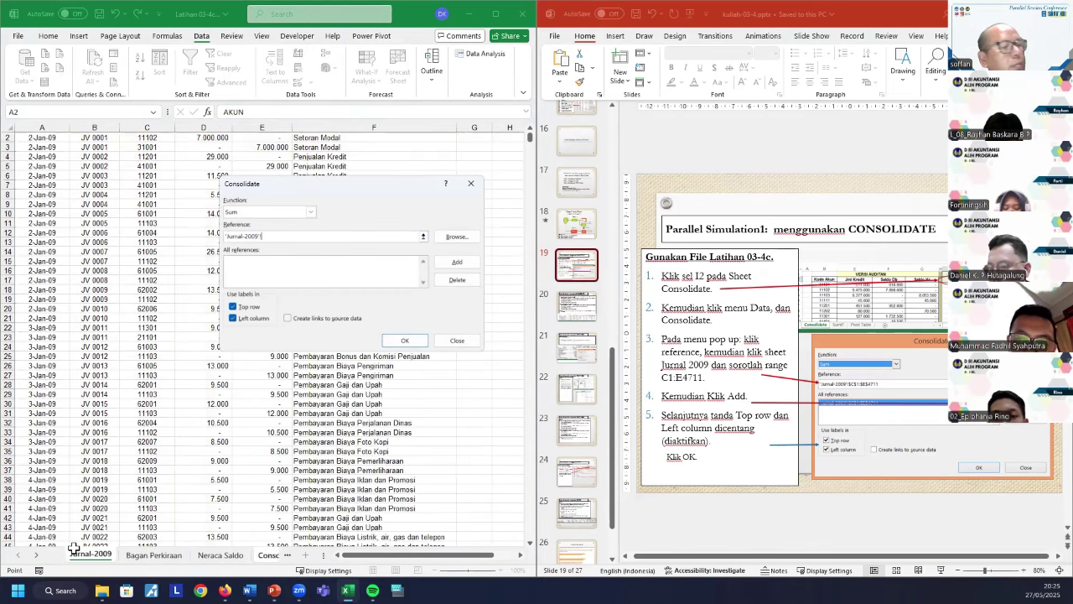
scroll(193, 224, up, 1)
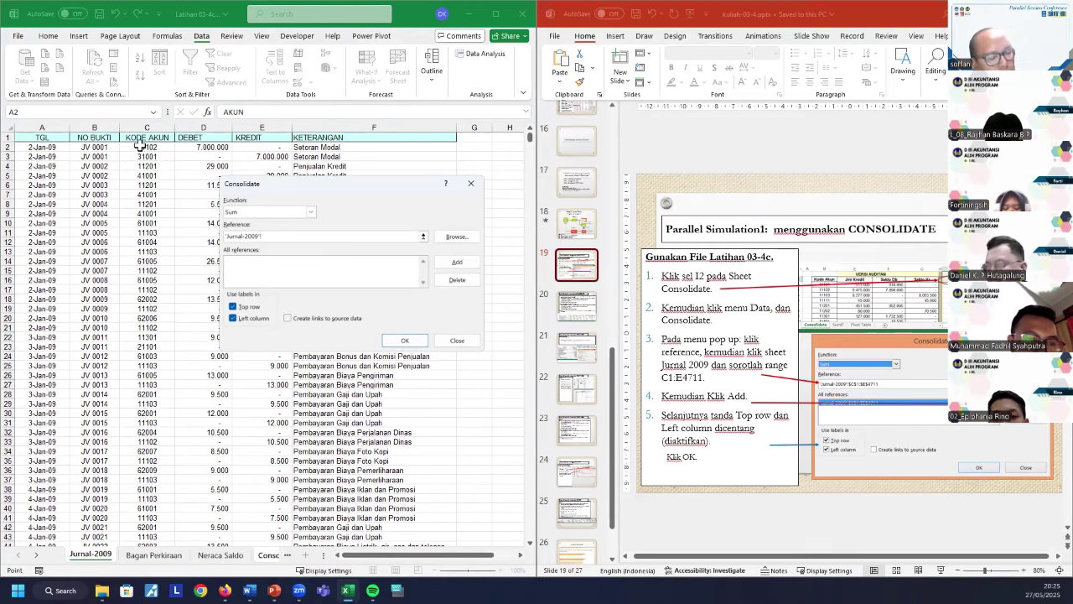
drag(140, 137, 247, 140)
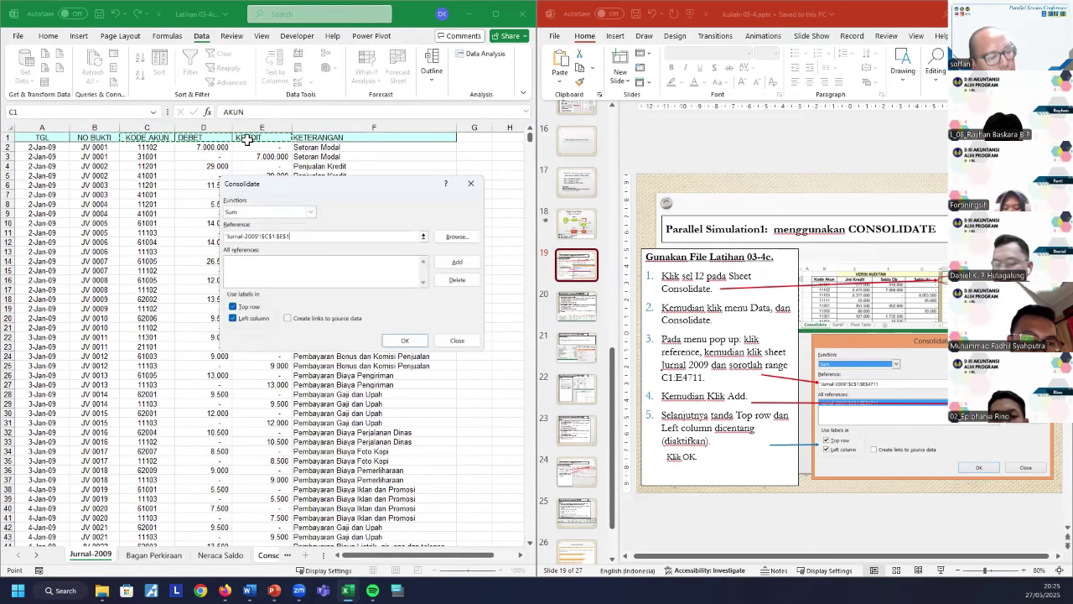
key(ctrl+shift+Down)
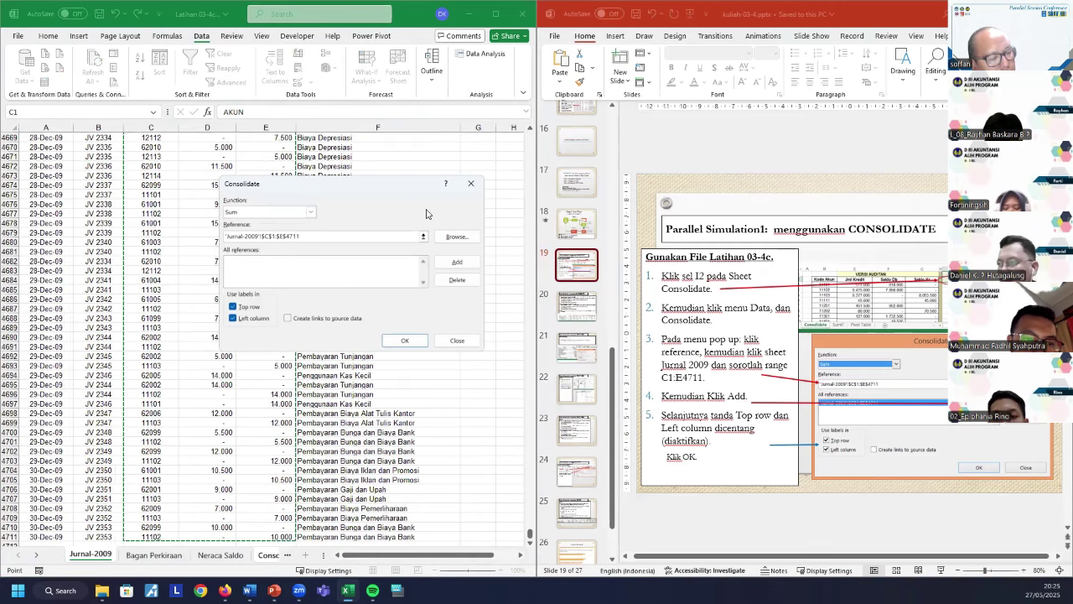
click(458, 263)
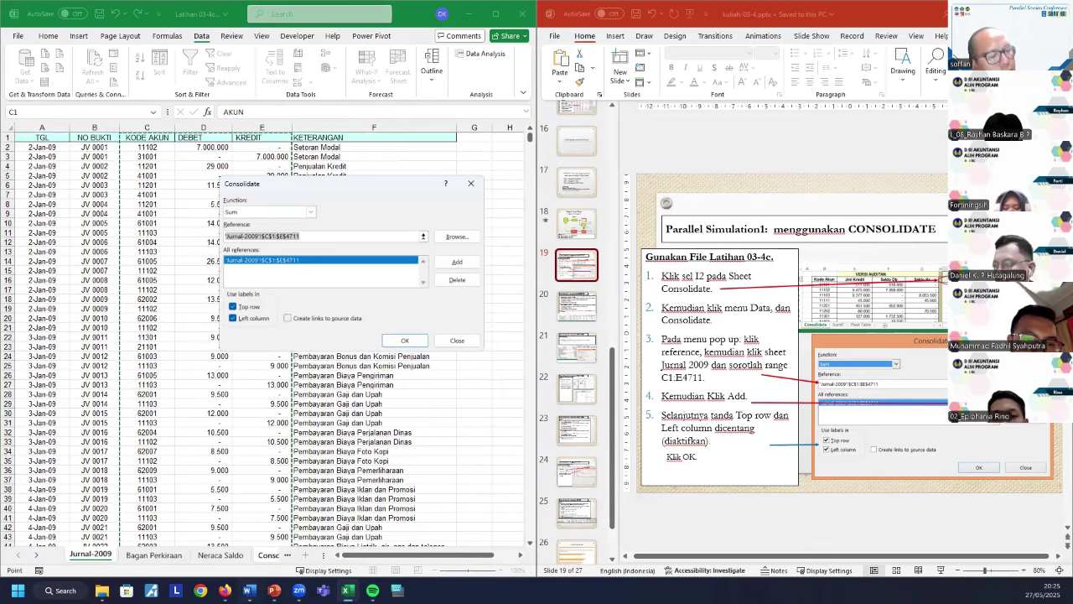
click(404, 339)
Review the consolidated AKUN, DEBET and KREDIT values in row 3, and bring up slide 20 in PowerPoint for the test formulas.
drag(281, 166, 262, 166)
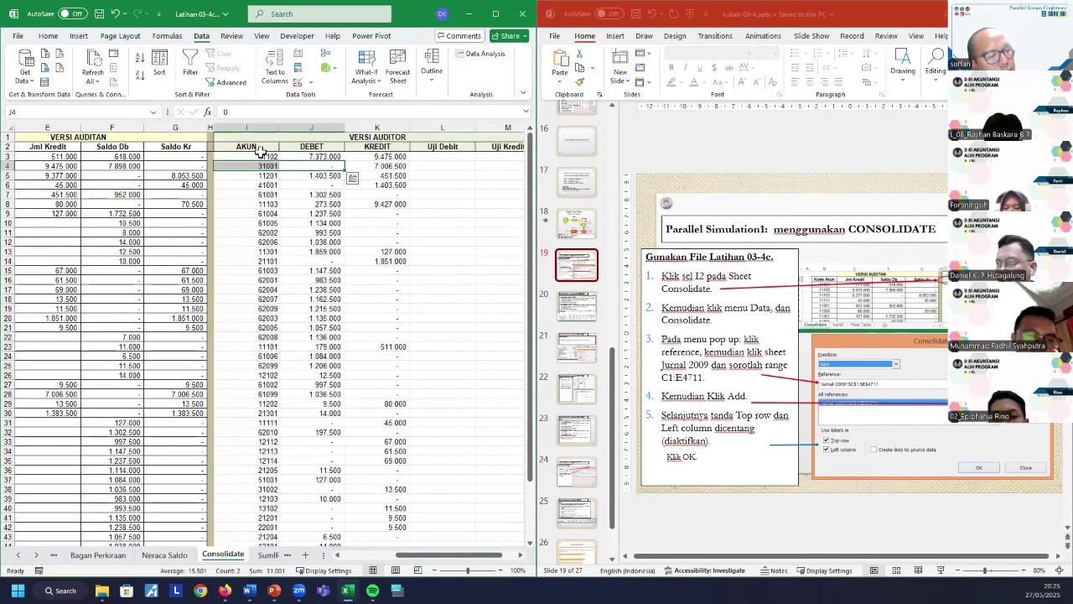
click(262, 154)
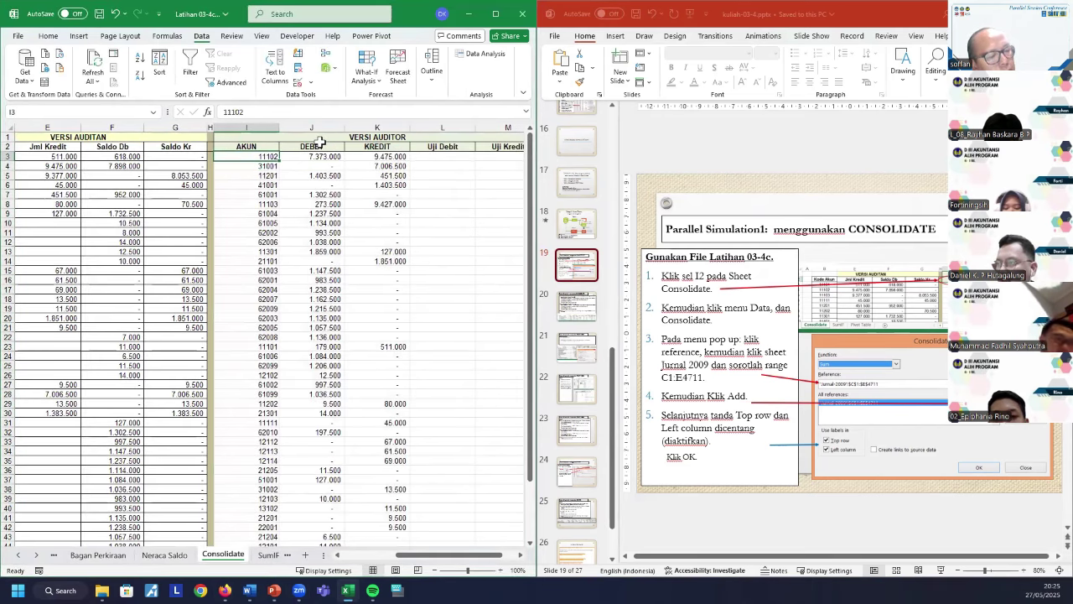
mouse_move(444, 551)
mouse_down()
mouse_move(375, 547)
mouse_move(460, 554)
mouse_up()
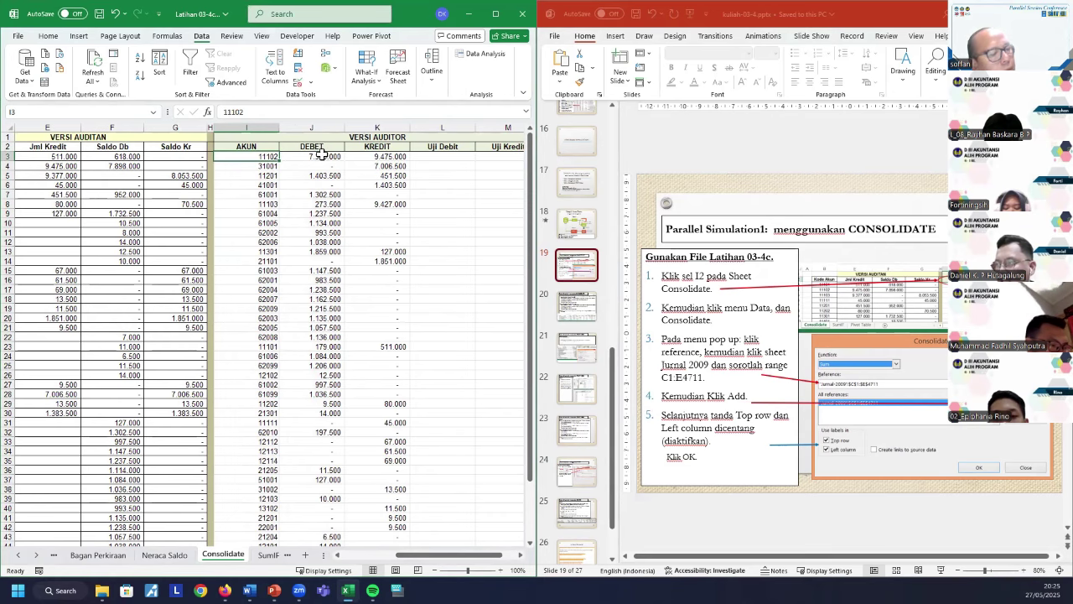
click(321, 156)
click(377, 157)
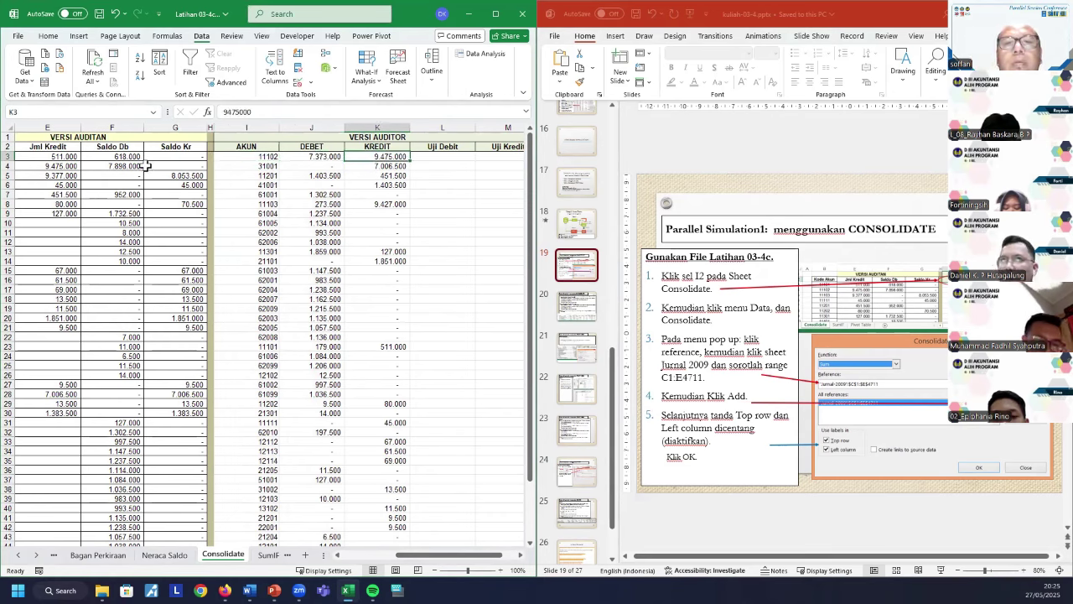
drag(426, 557, 438, 562)
click(382, 156)
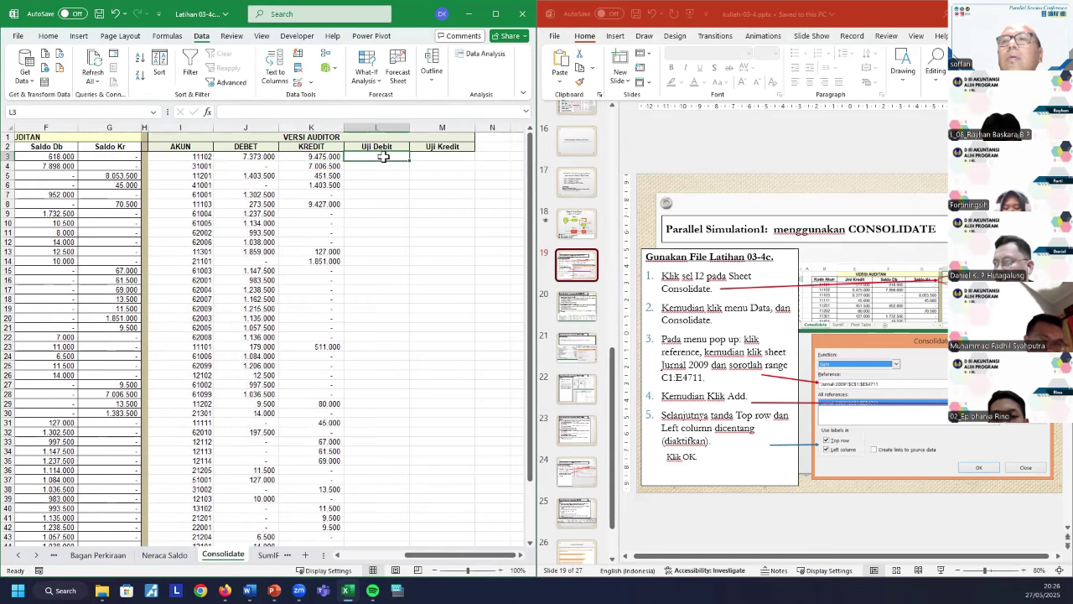
click(563, 301)
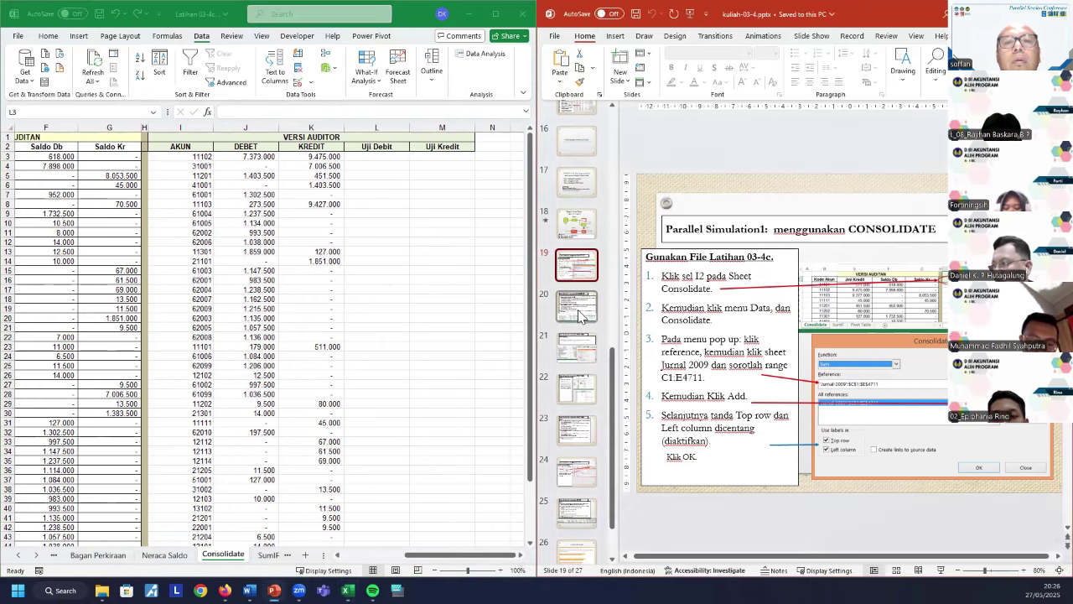
In Excel, enter the debit test formula =J3=VLOOKUP(I3;B:G;3;0) in cell L3 under Uji Debit.
click(366, 156)
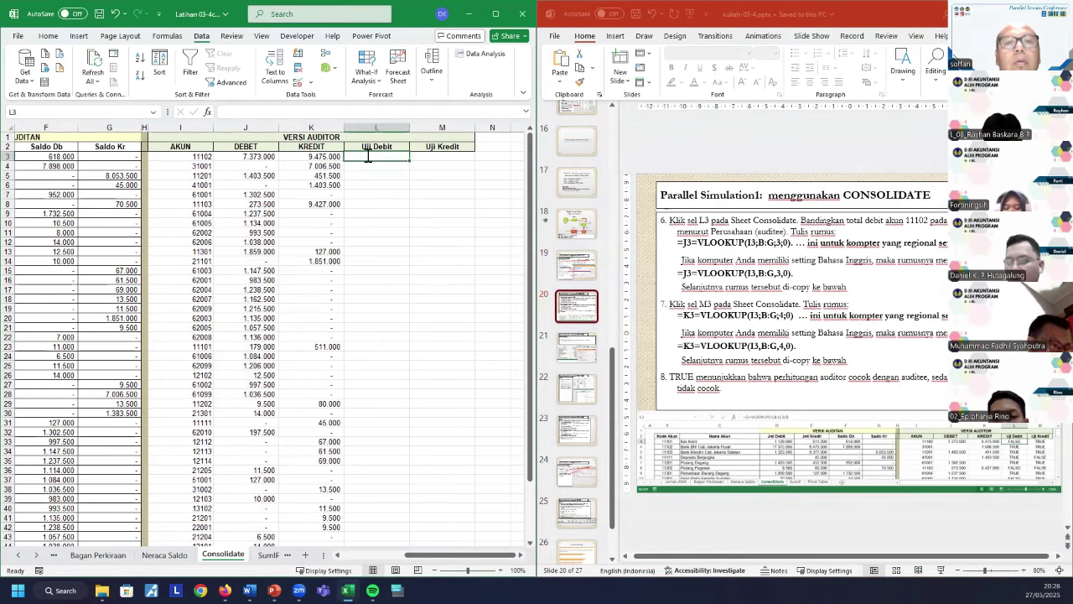
text(=J3)
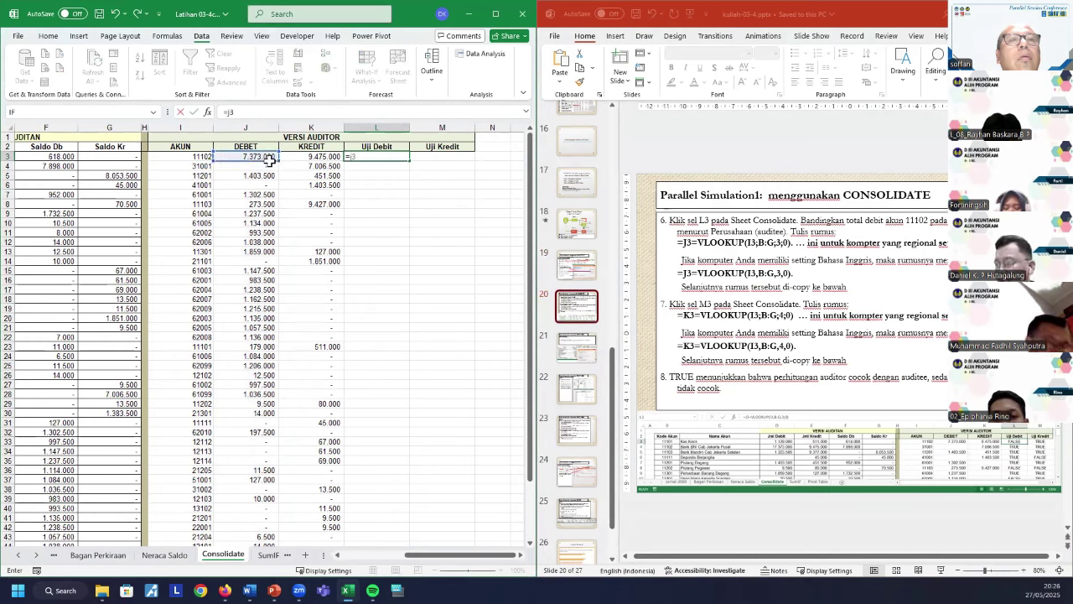
text(=vlo)
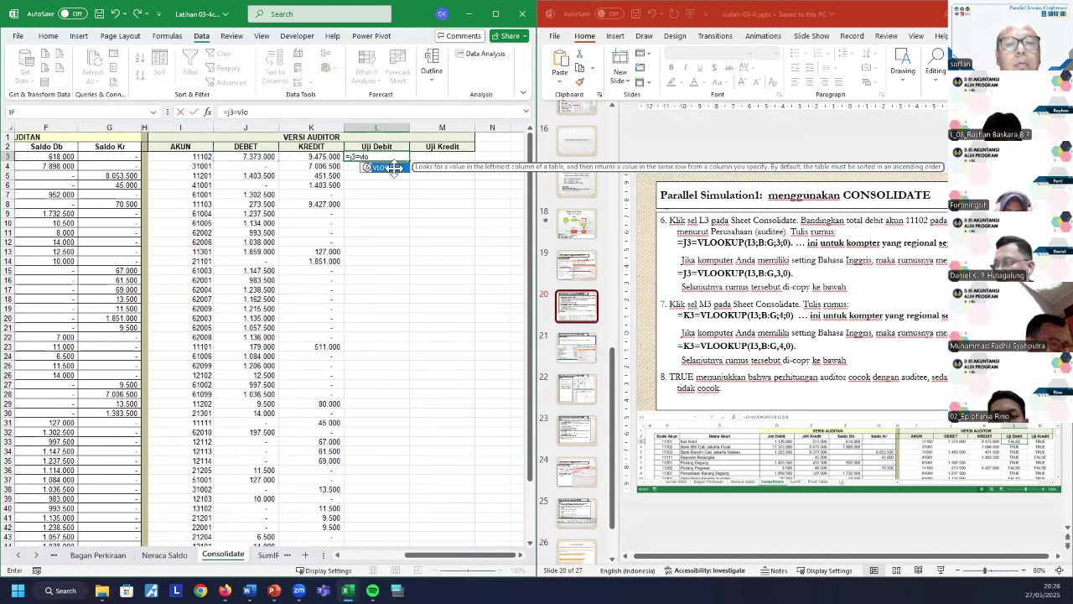
double_click(394, 167)
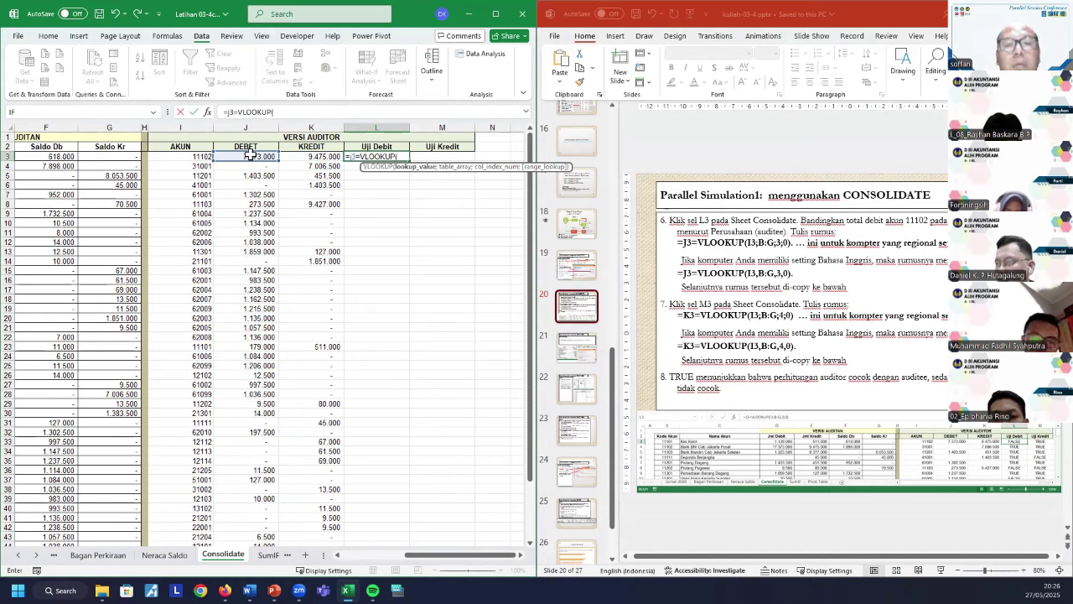
click(187, 159)
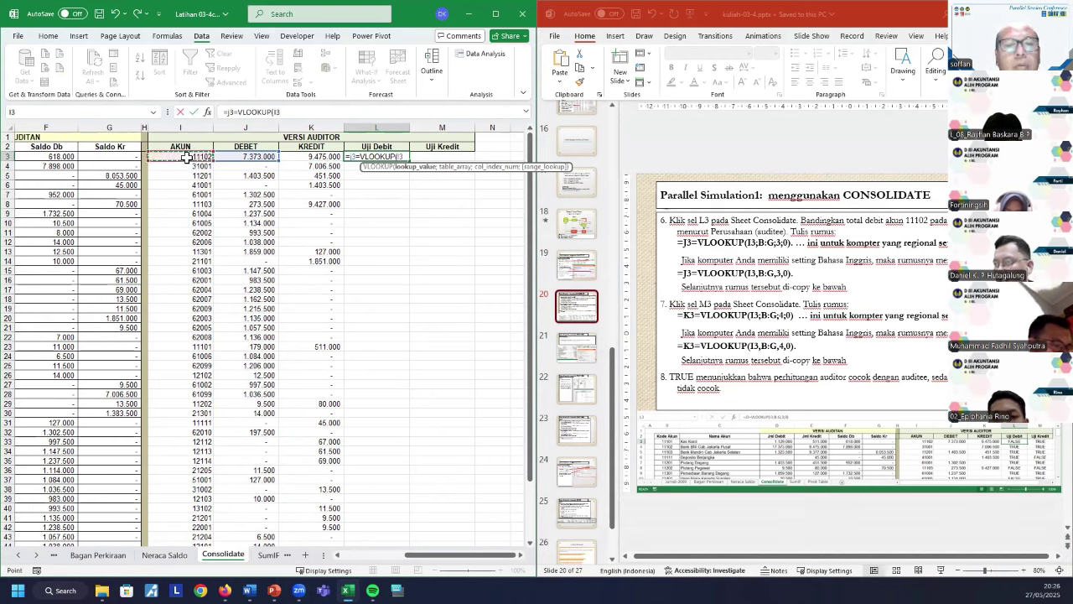
text(;)
drag(466, 555, 422, 560)
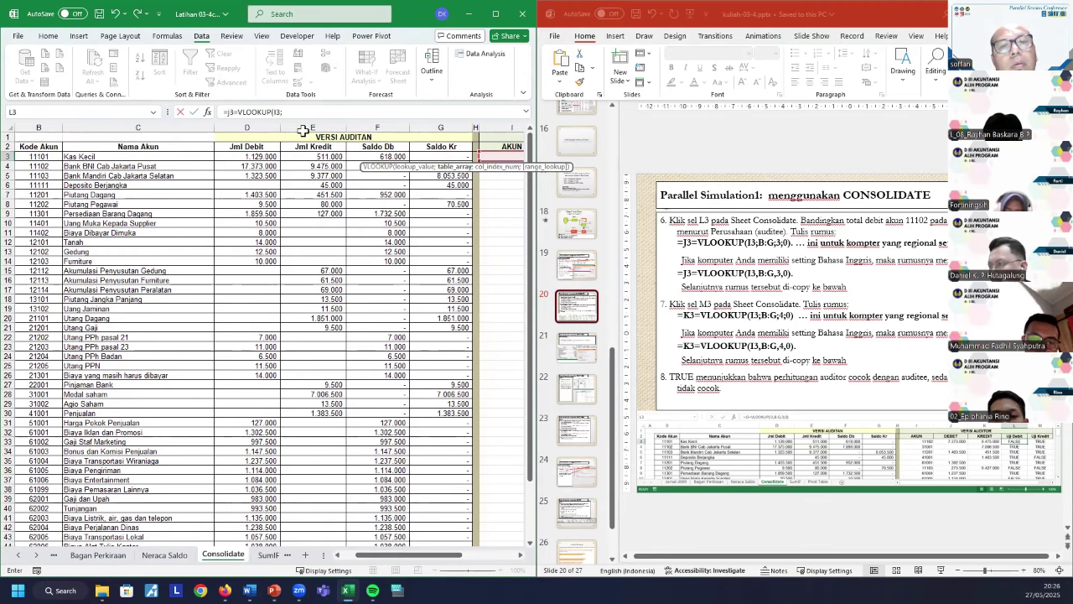
drag(40, 127, 452, 128)
drag(390, 138, 390, 137)
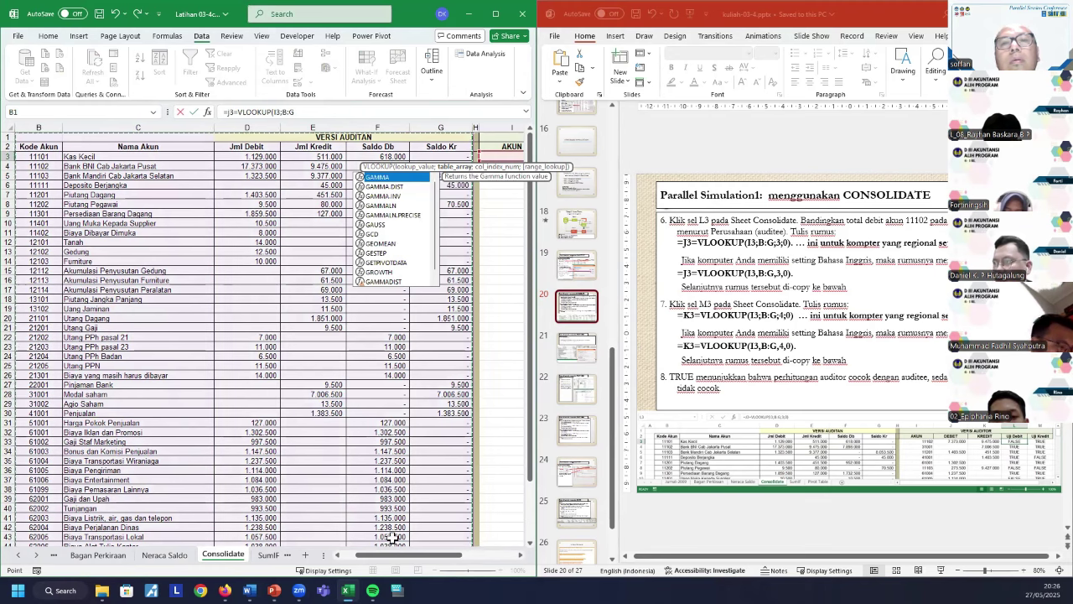
click(310, 112)
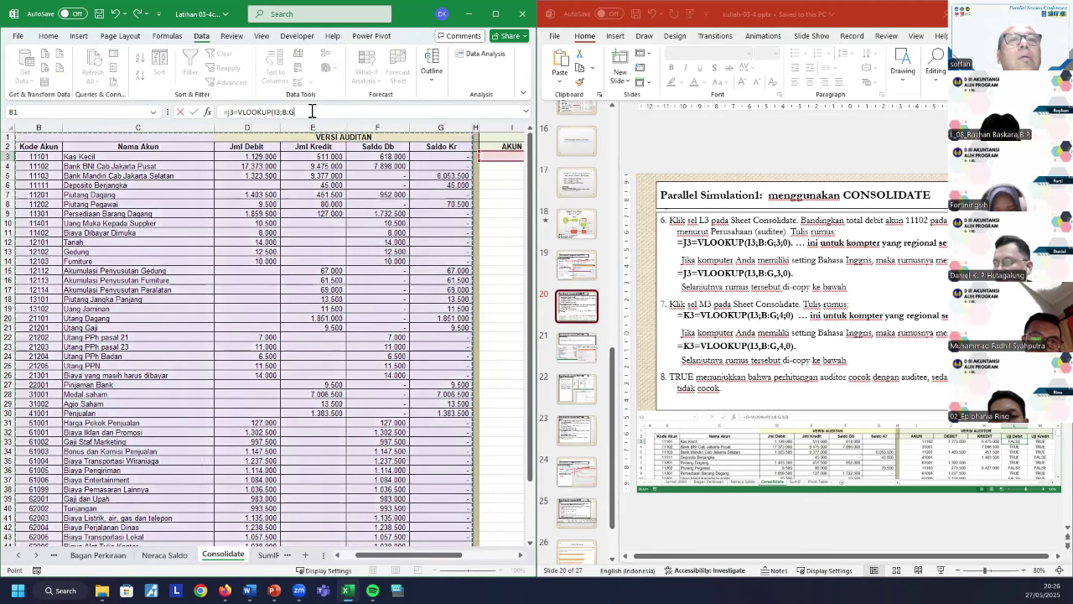
text(;)
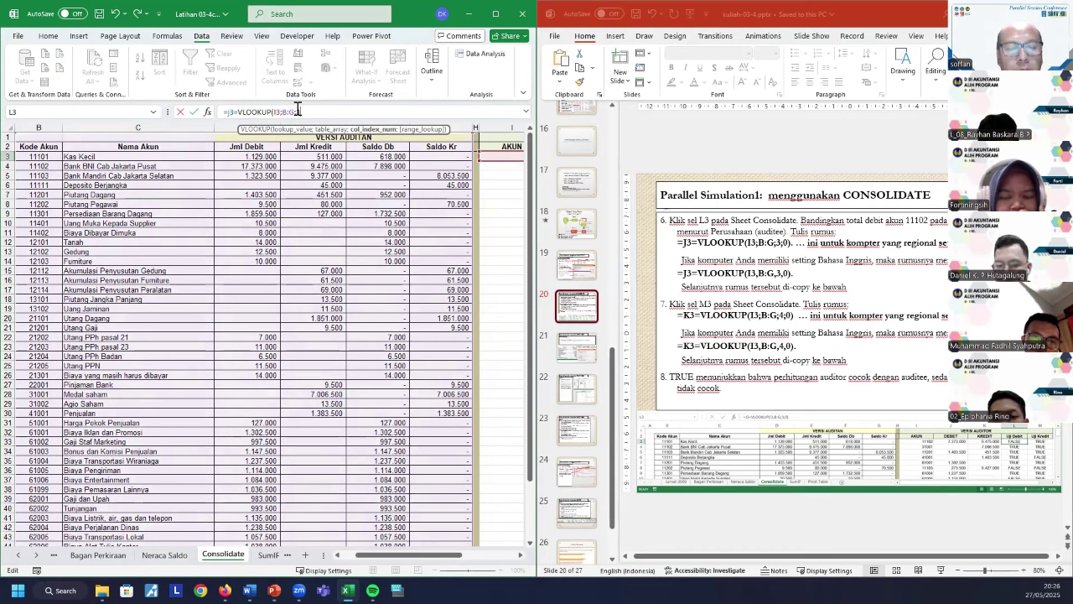
text(3;0))
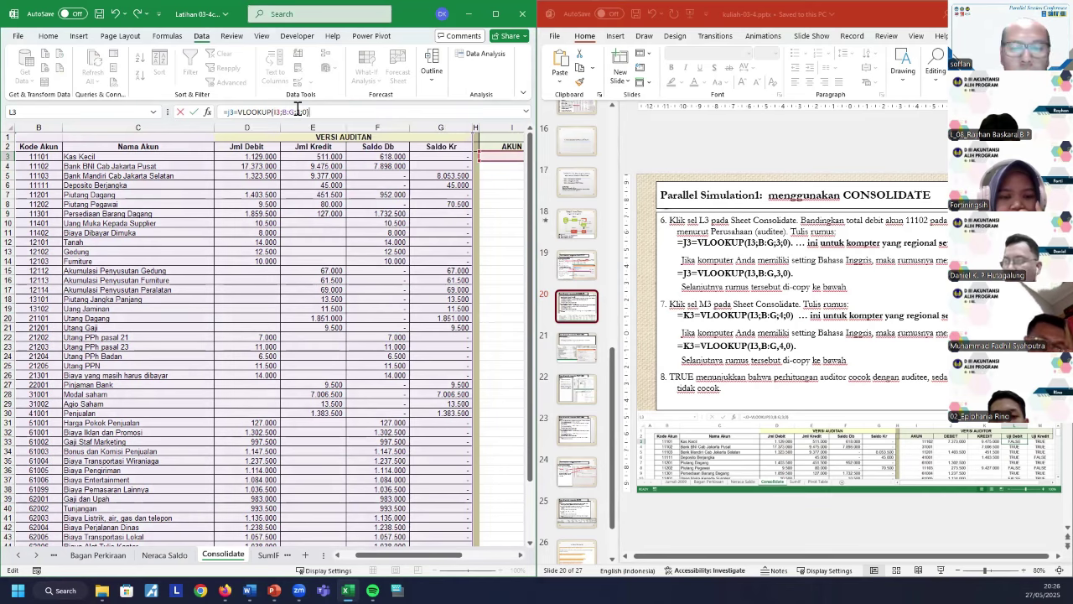
key(Return)
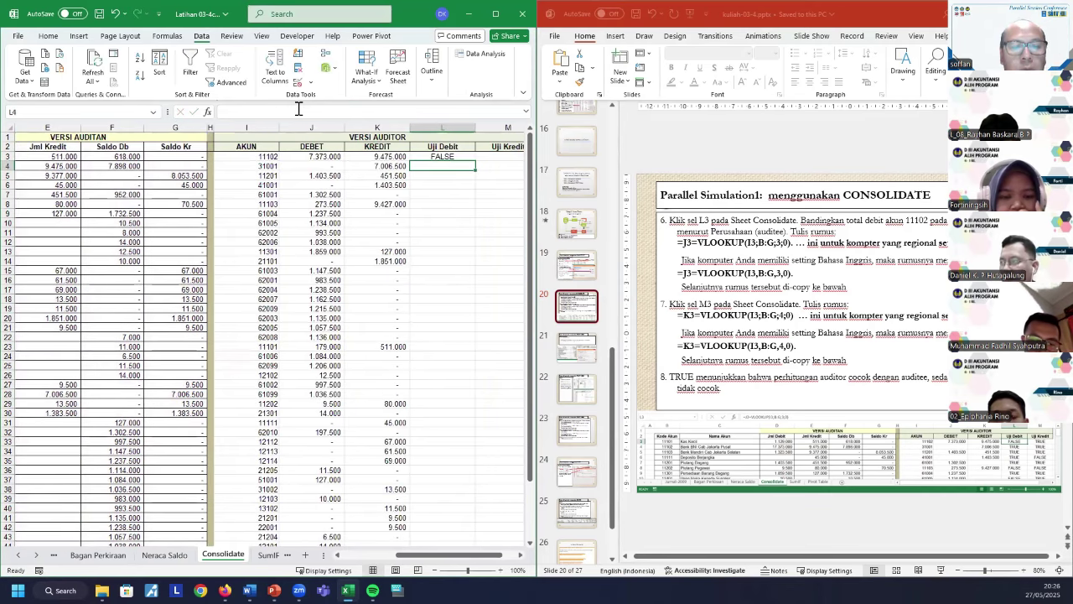
Check the row 3 debit totals of auditee and auditor, and copy the L3 formula down the whole Uji Debit column.
click(327, 156)
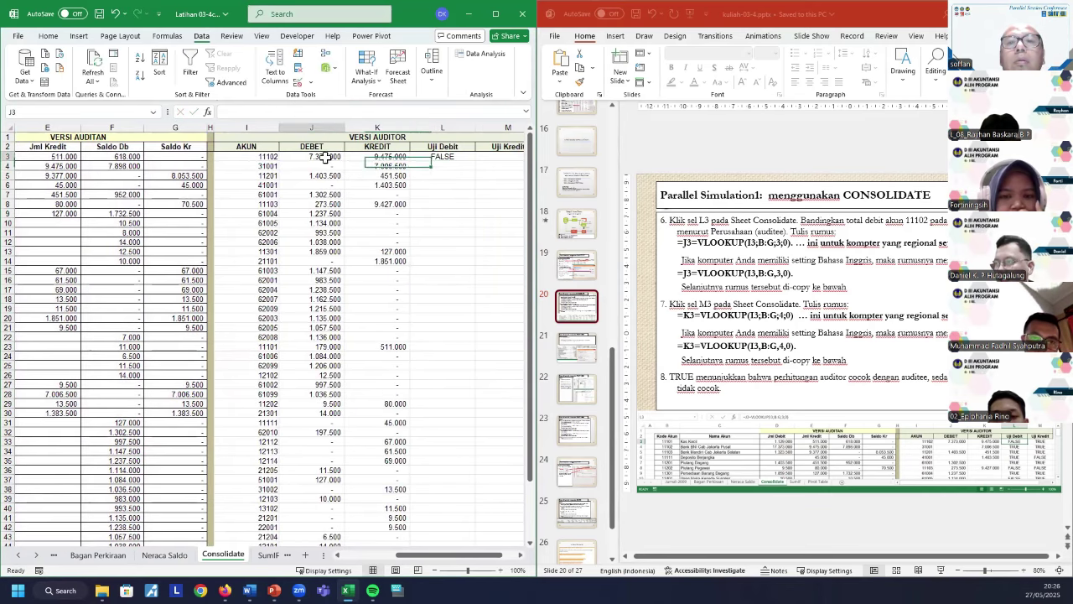
mouse_move(471, 556)
mouse_down()
mouse_move(413, 557)
mouse_move(451, 559)
mouse_up()
click(245, 155)
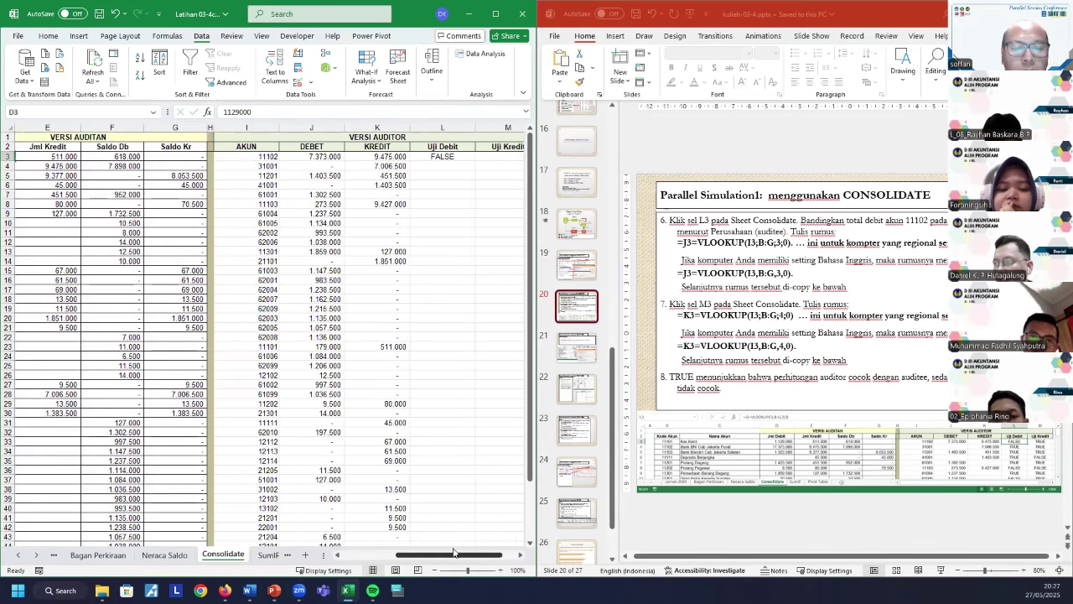
click(323, 156)
click(445, 157)
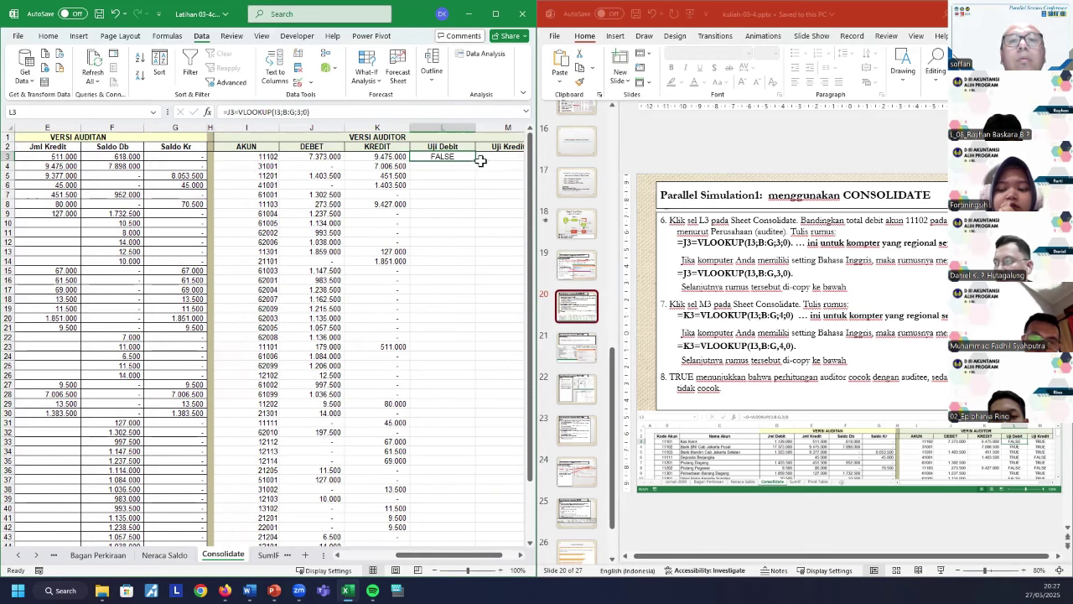
double_click(475, 160)
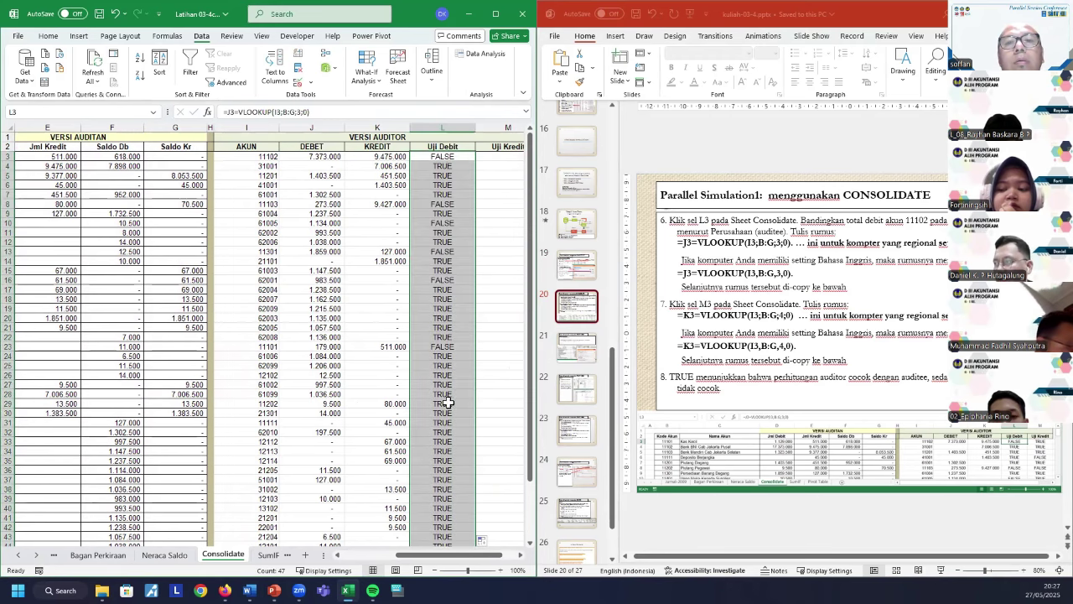
scroll(442, 287, down, 2)
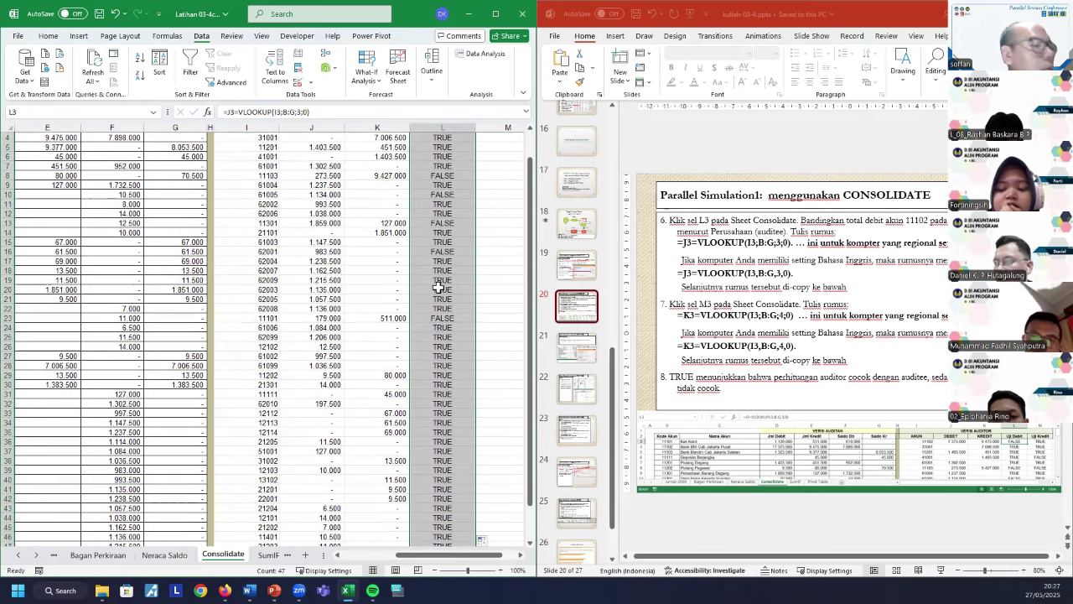
scroll(433, 287, up, 2)
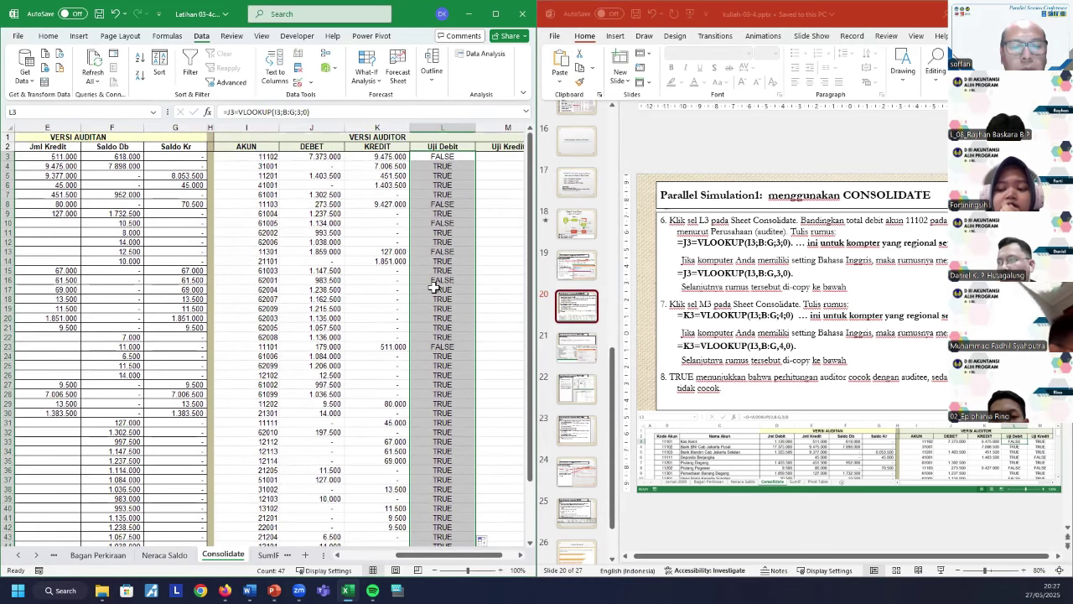
Enter the credit test formula =K3=VLOOKUP(I3;B:G;4;0) in M3 and copy it down the whole Uji Kredit column.
drag(424, 554, 437, 560)
click(445, 155)
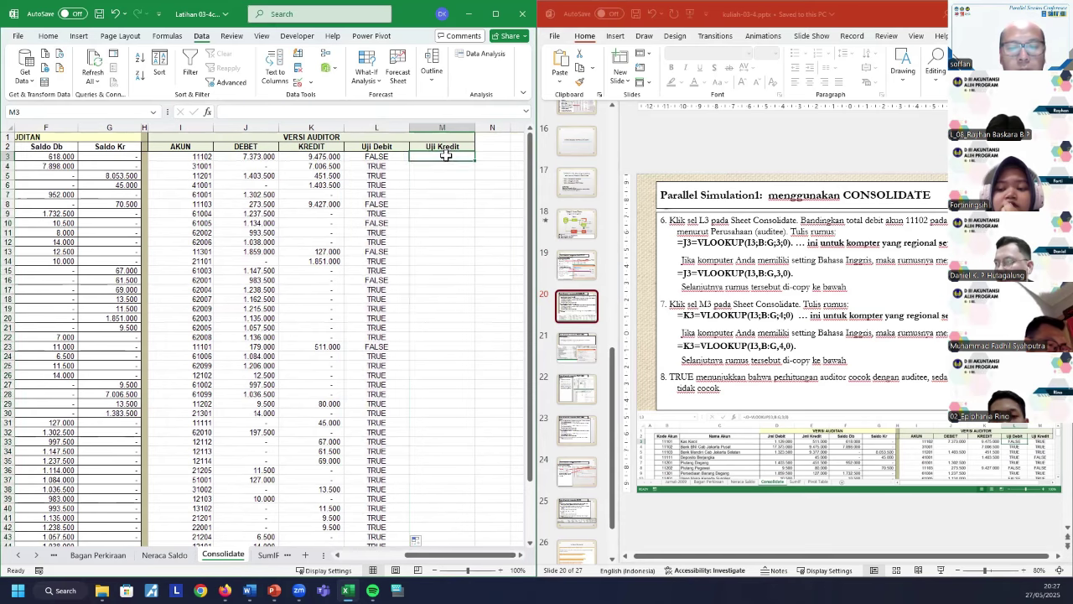
text(=)
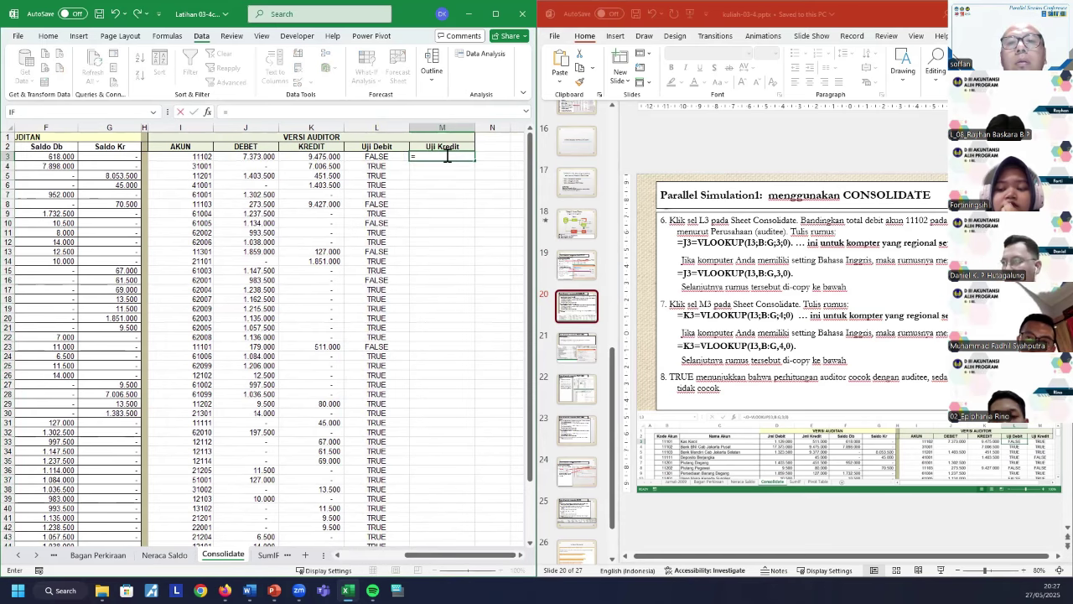
text(k)
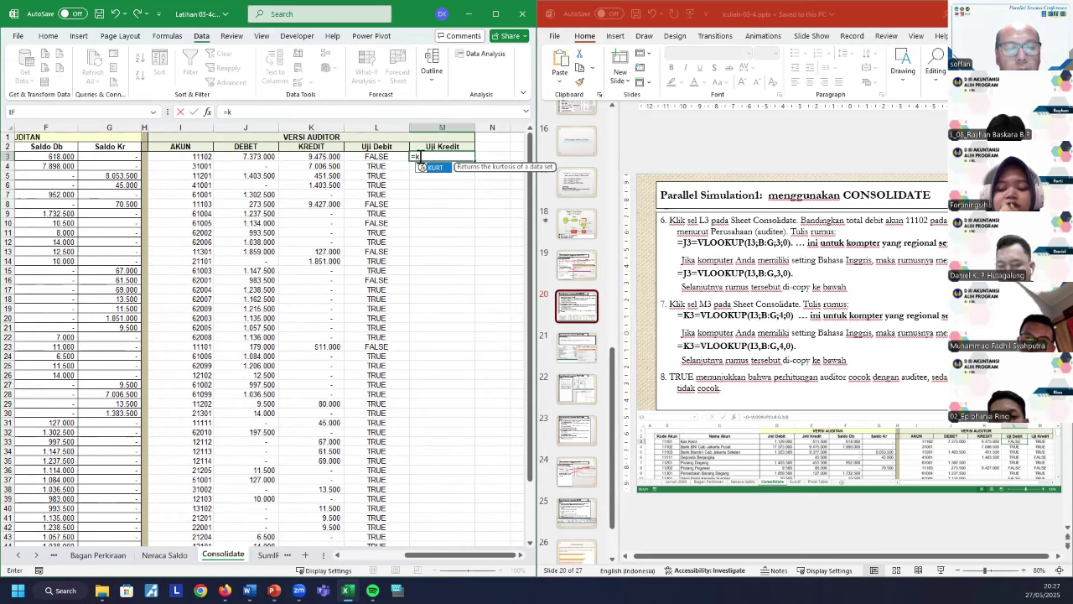
text(3=vl)
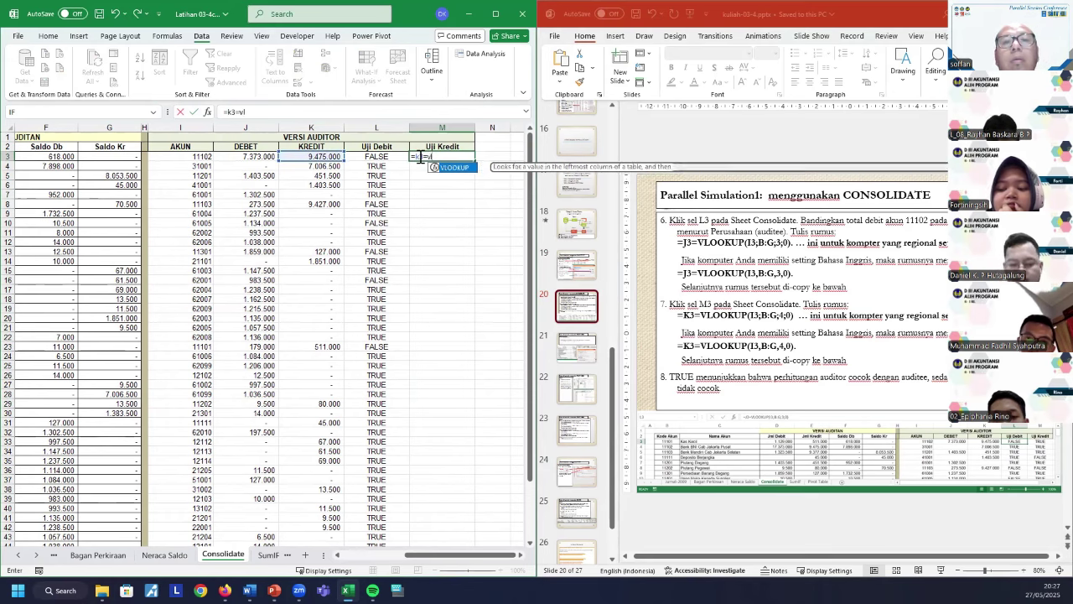
text(ookup(i3;b:g;4;0))
key(Return)
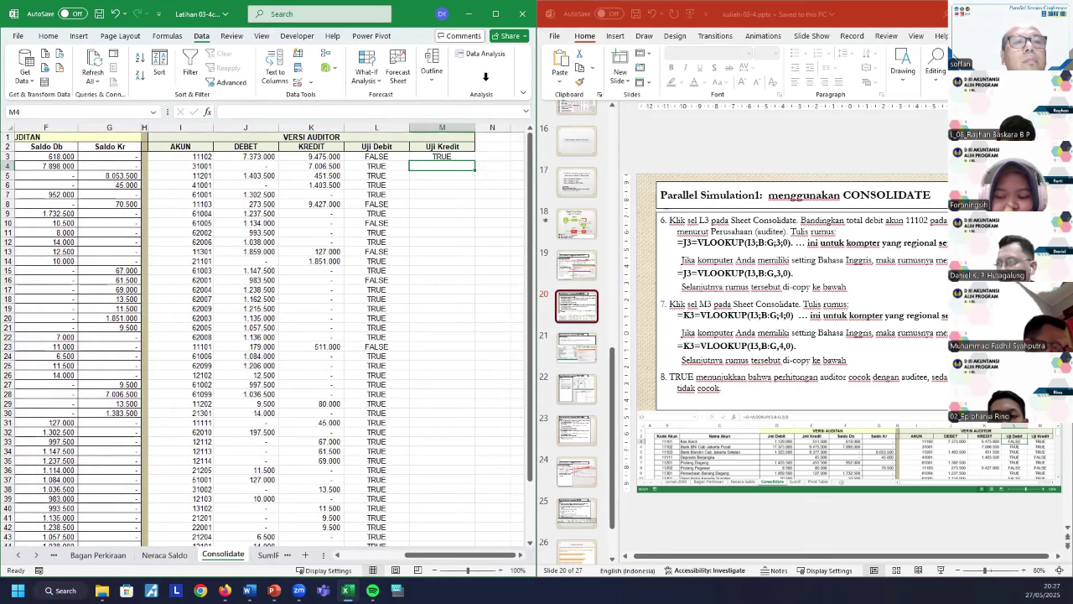
click(463, 156)
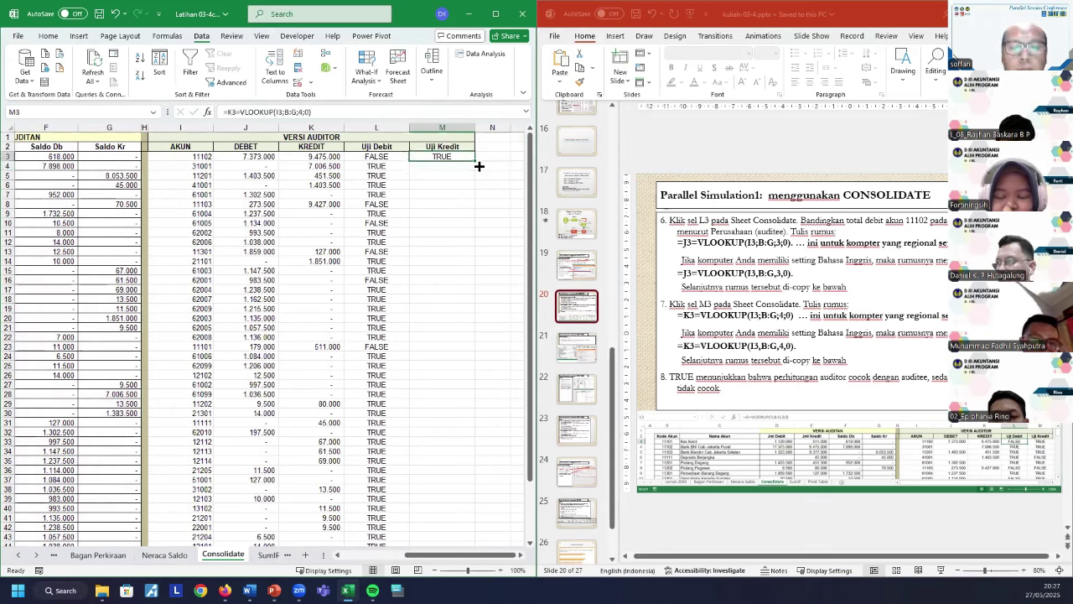
double_click(475, 161)
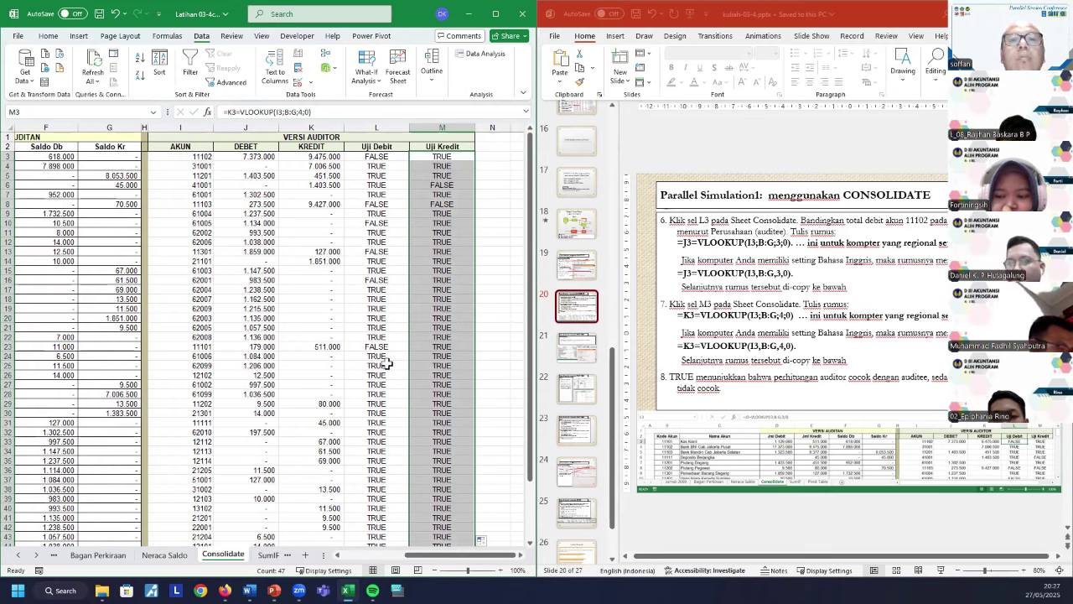
Check the Uji Kredit results against the auditee's Saldo Kr and the auditor's KREDIT value in row 3 of the Consolidate sheet.
click(442, 327)
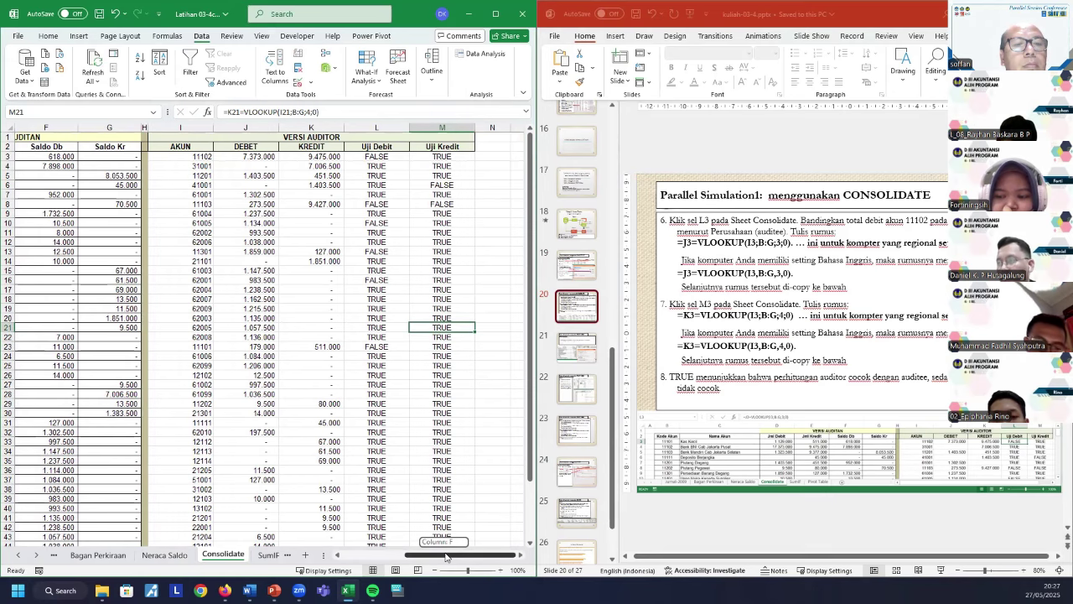
click(117, 156)
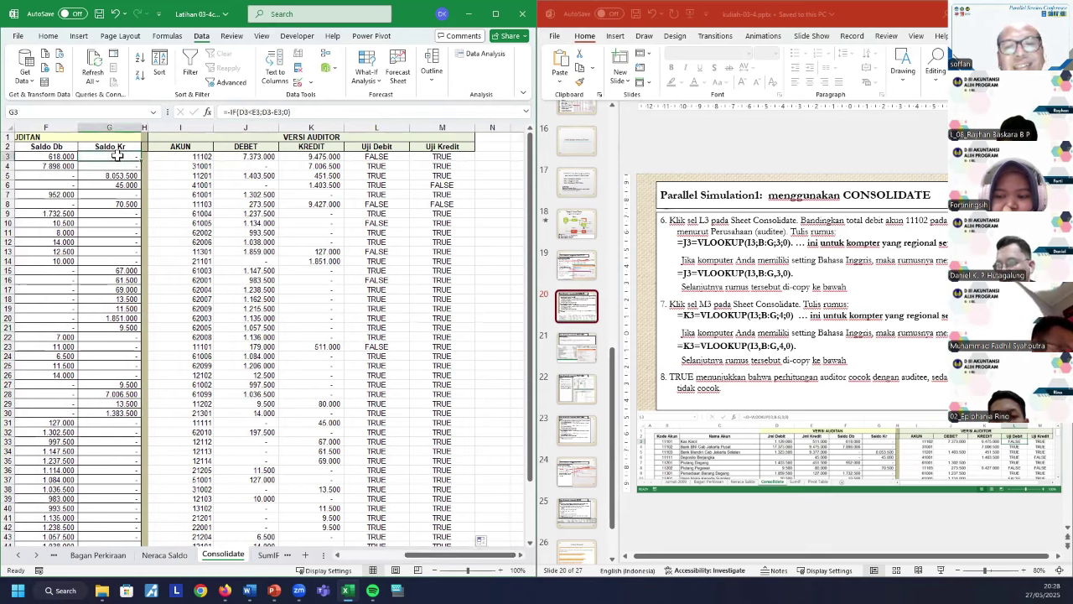
click(332, 158)
click(441, 157)
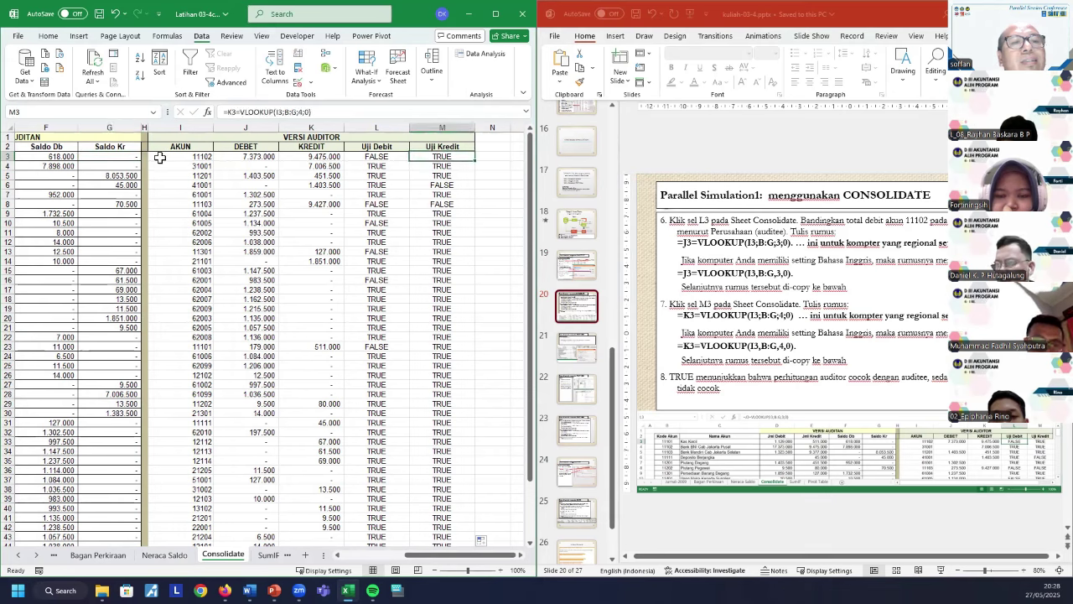
click(110, 157)
click(332, 158)
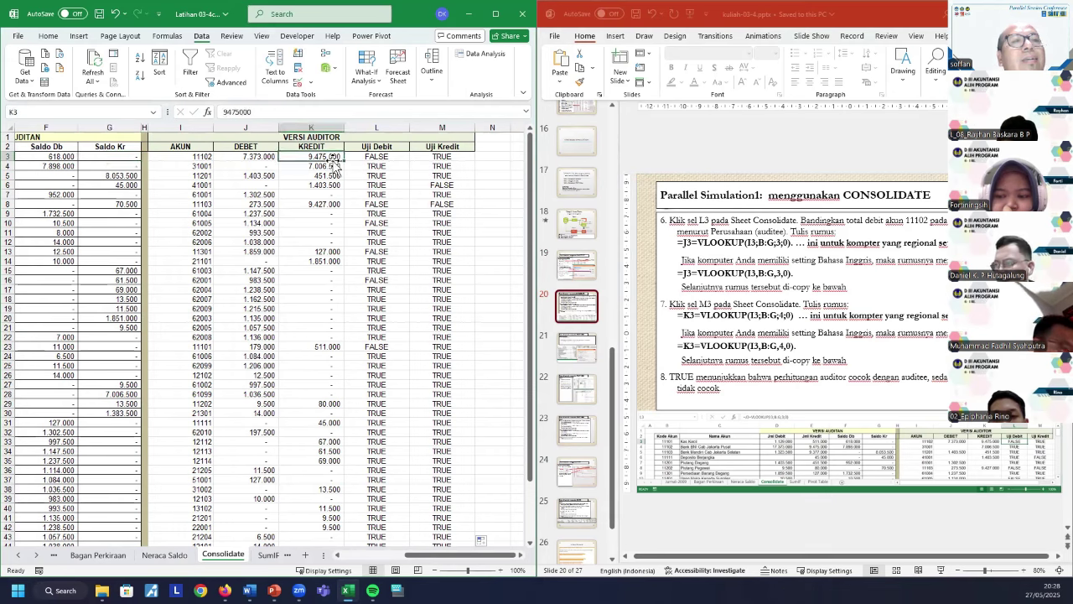
click(444, 213)
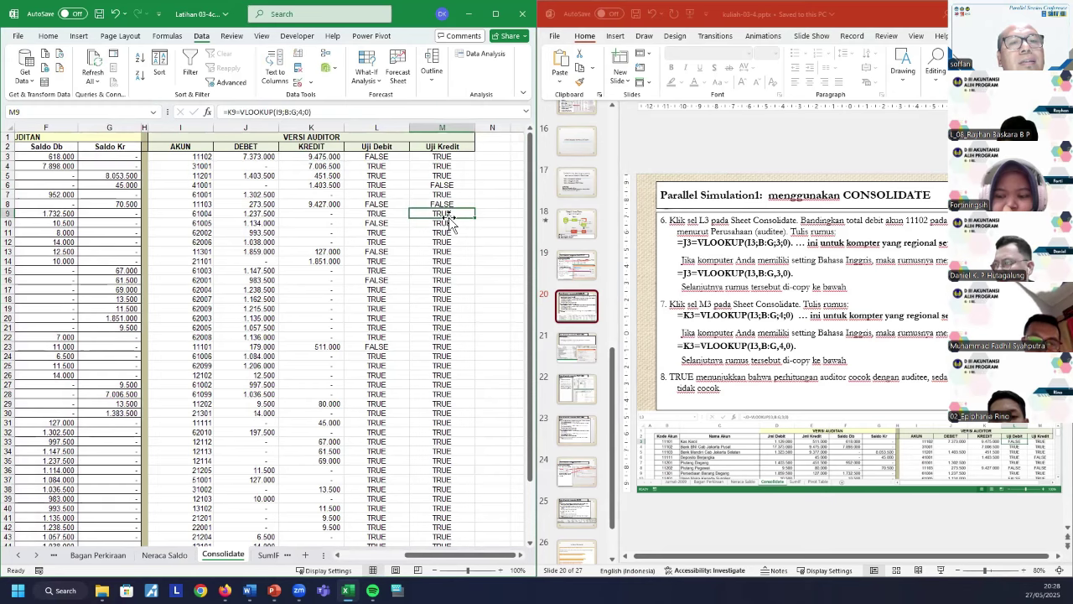
click(129, 193)
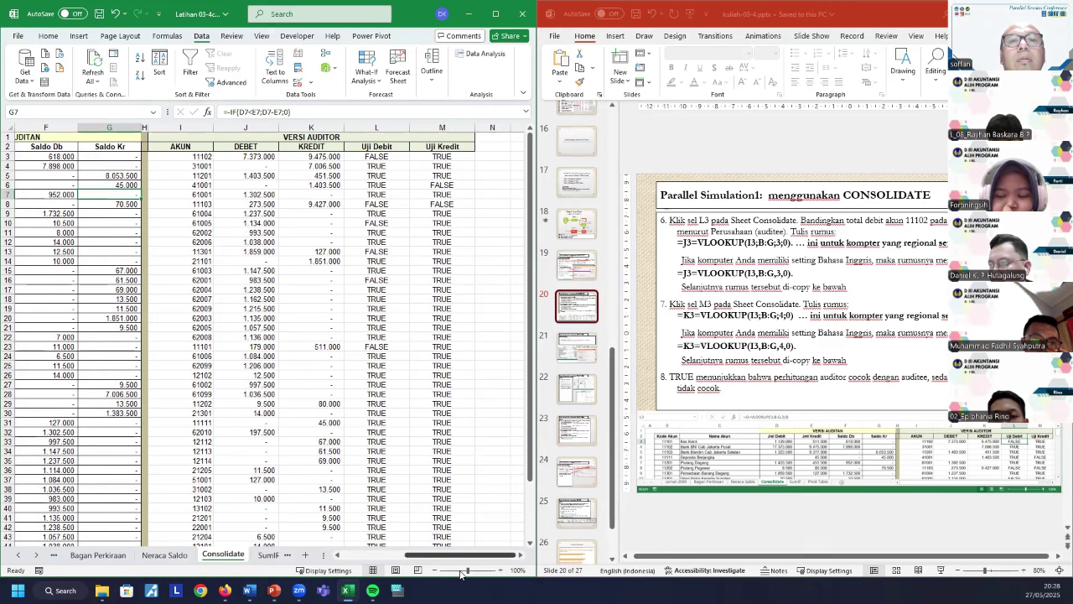
Compare the auditee's Jml Kredit for Bank BNI Cab Jakarta Pusat in row 4 with the auditor's credit side and its Uji Kredit result.
drag(445, 555, 314, 545)
click(56, 166)
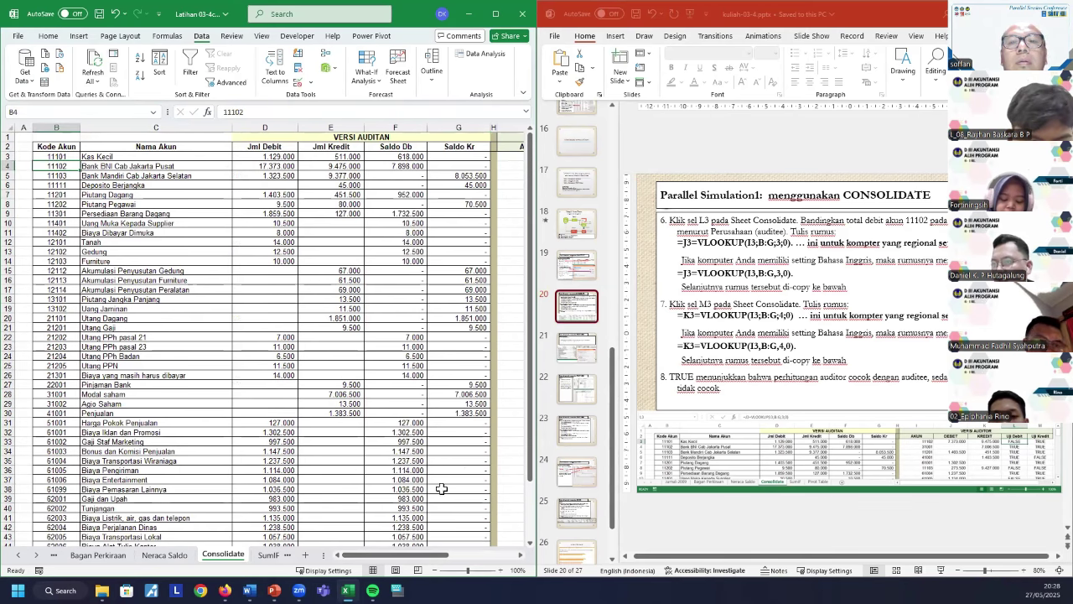
drag(408, 556, 470, 566)
click(423, 166)
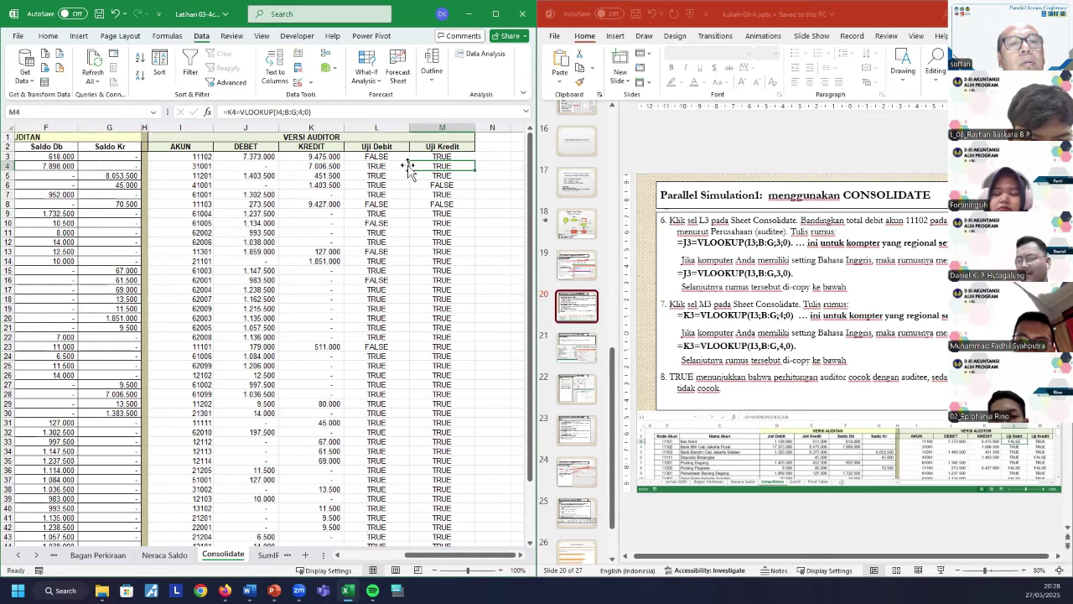
scroll(95, 168, left, 3)
click(283, 166)
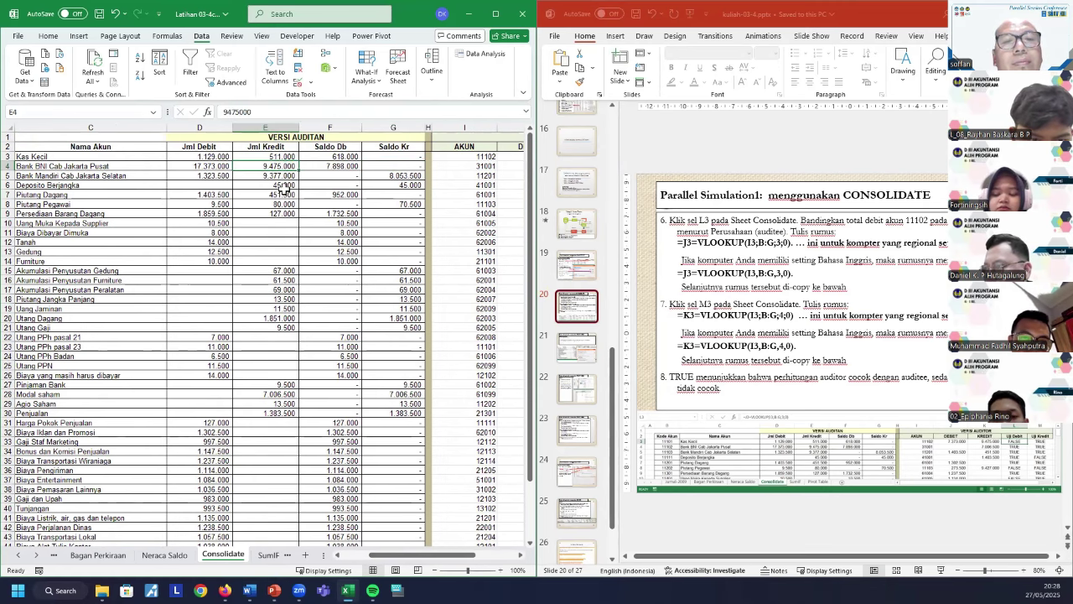
drag(419, 555, 391, 556)
click(57, 166)
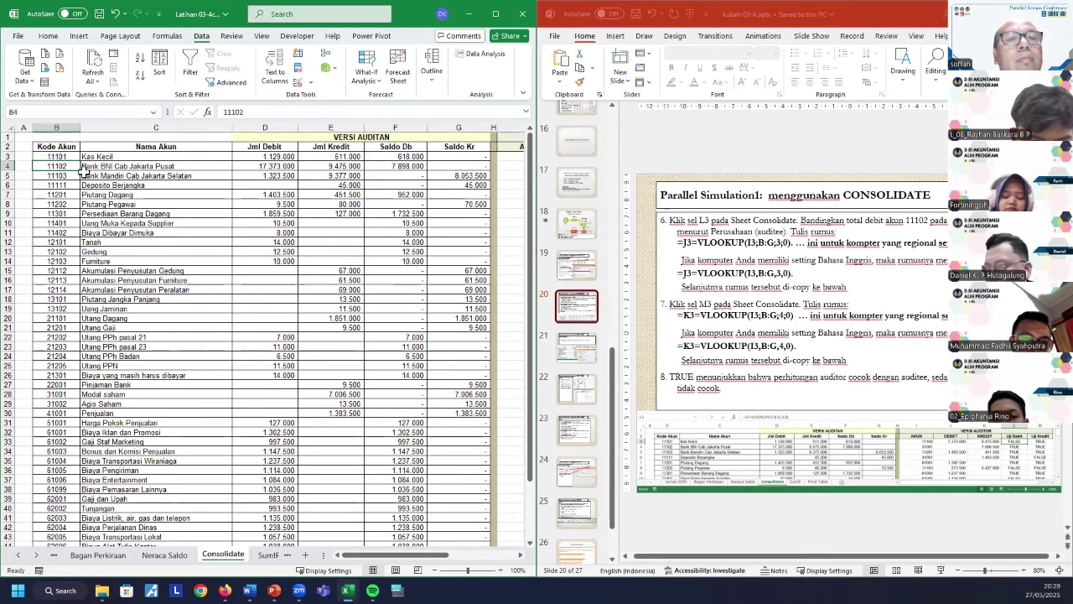
click(344, 166)
Bring up slide 21 in PowerPoint, and in Excel select cell I2 on the Pivot Table sheet and open the insert commands.
click(286, 555)
click(577, 346)
click(357, 150)
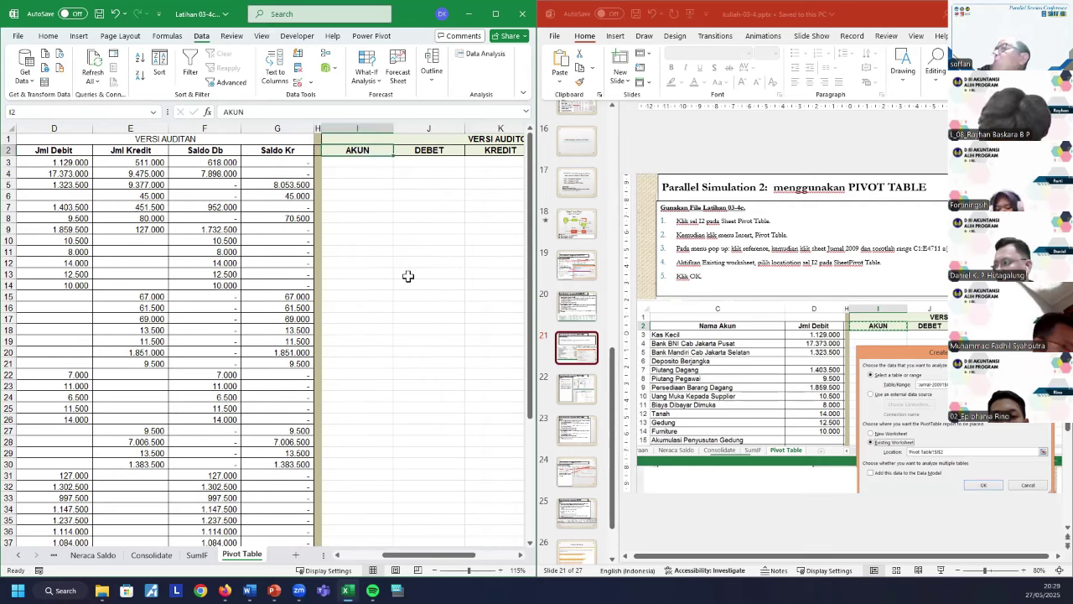
click(78, 36)
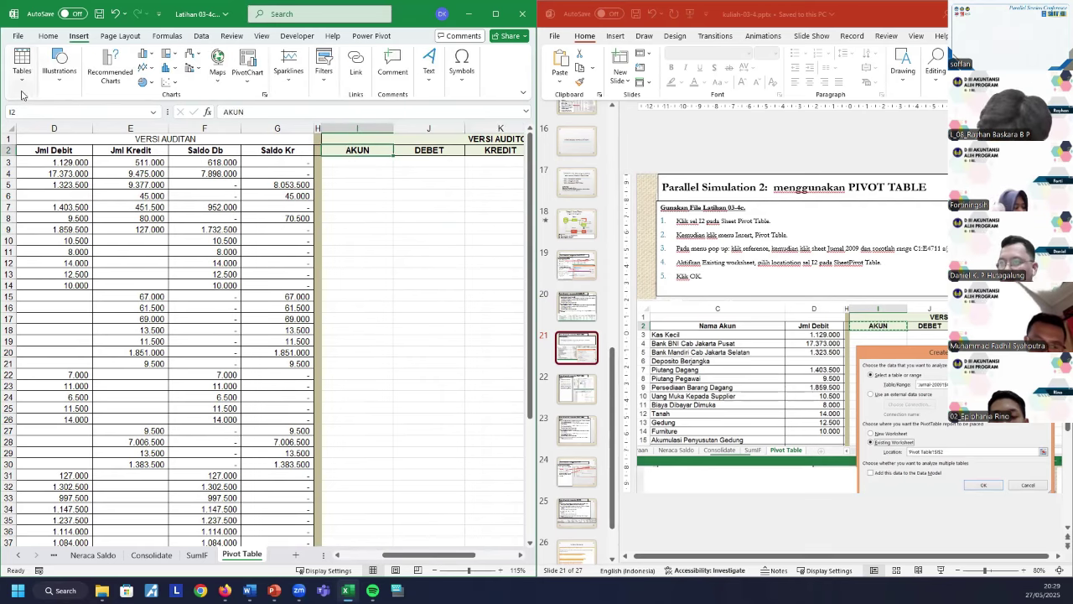
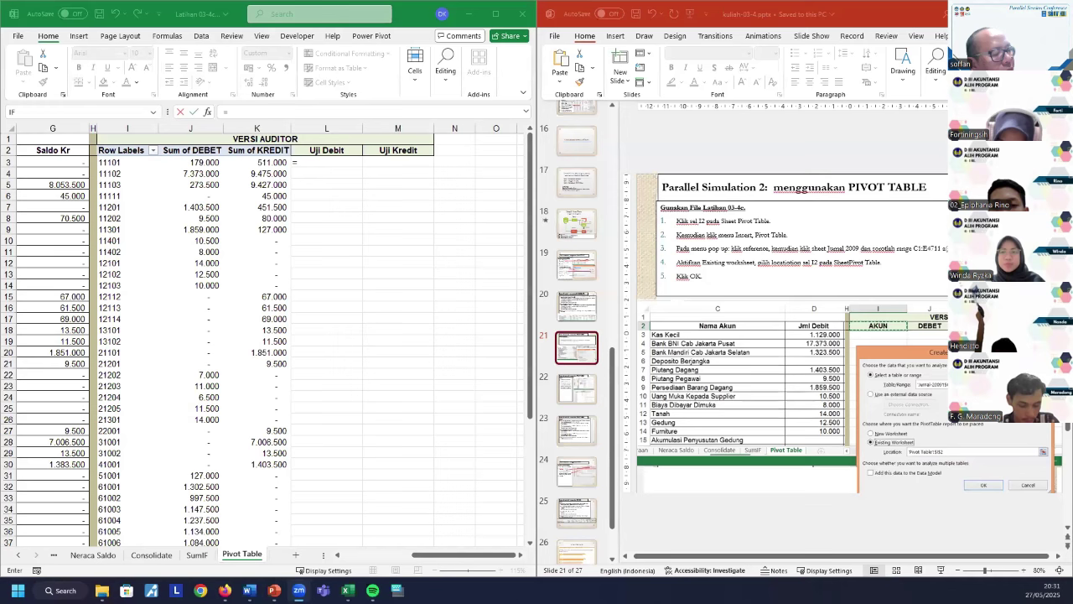
Enter the debit test formula =J3=VLOOKUP(I3;B:G;3;0) in cell L3 under Uji Debit on the Pivot Table sheet.
click(305, 163)
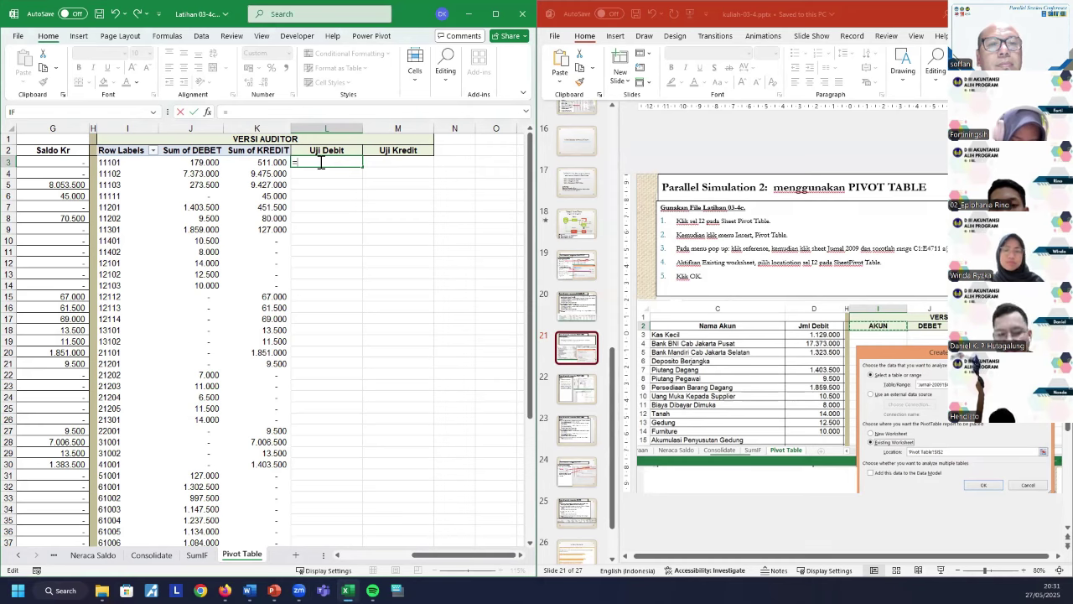
key(Left)
key(Left)
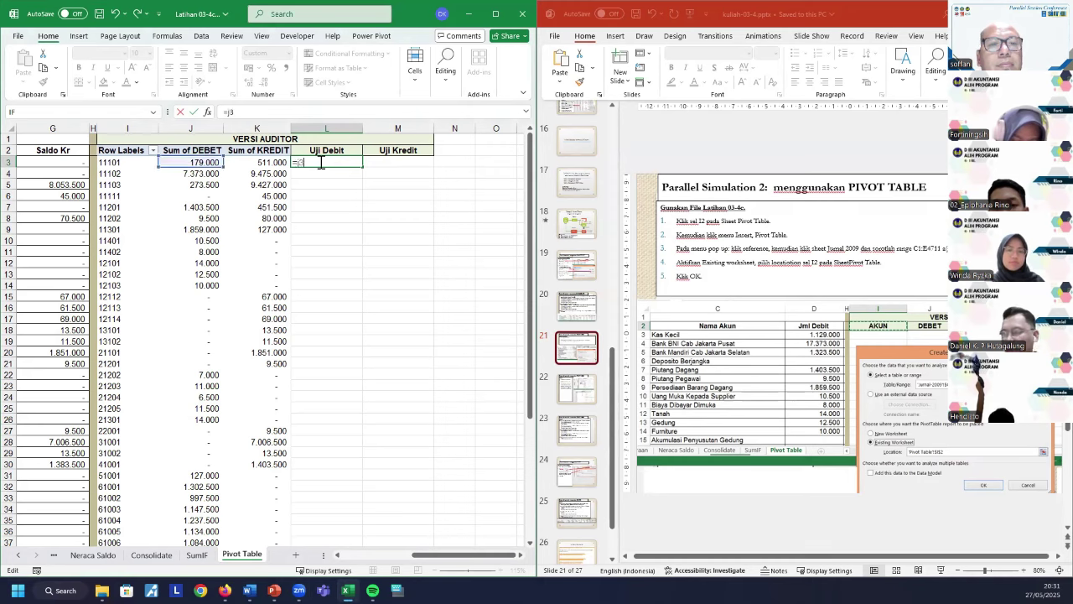
text(=)
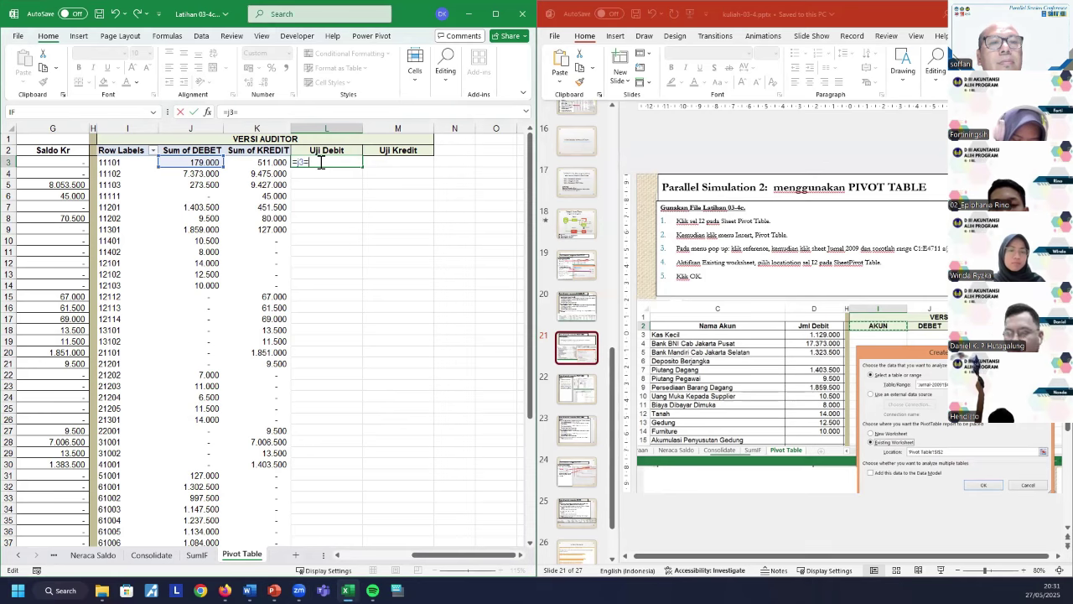
text(vlo)
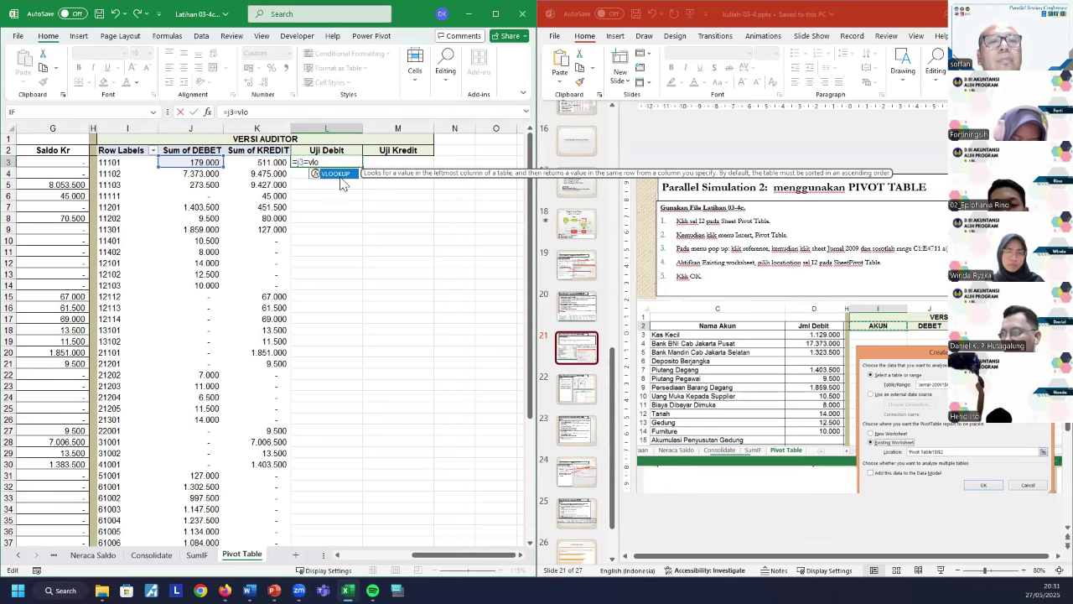
key(Tab)
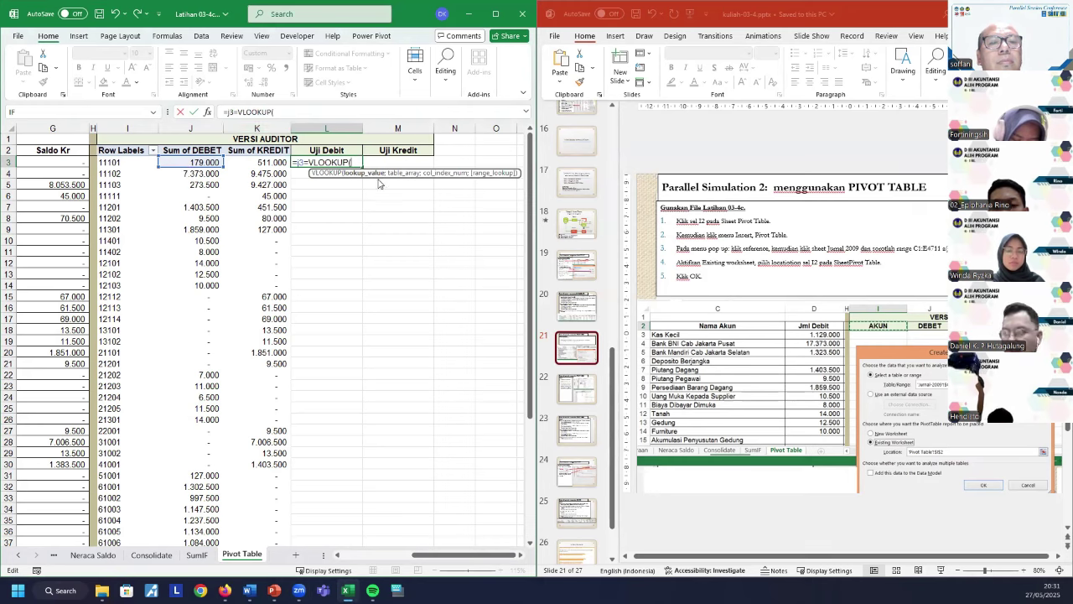
text(I)
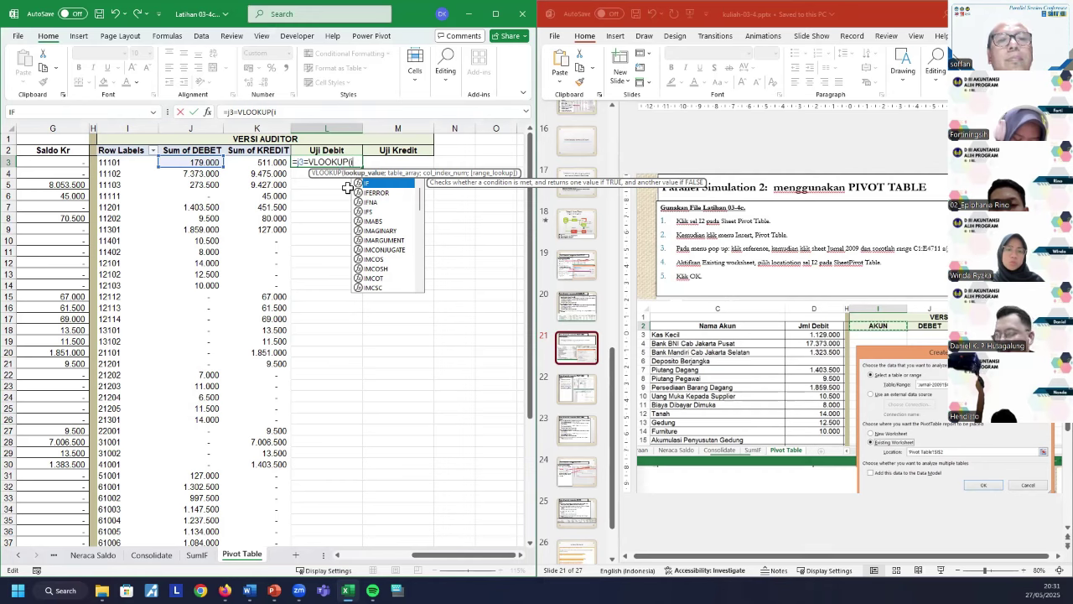
text(3;)
drag(450, 560, 373, 560)
drag(64, 129, 452, 124)
drag(326, 130, 305, 123)
text(;)
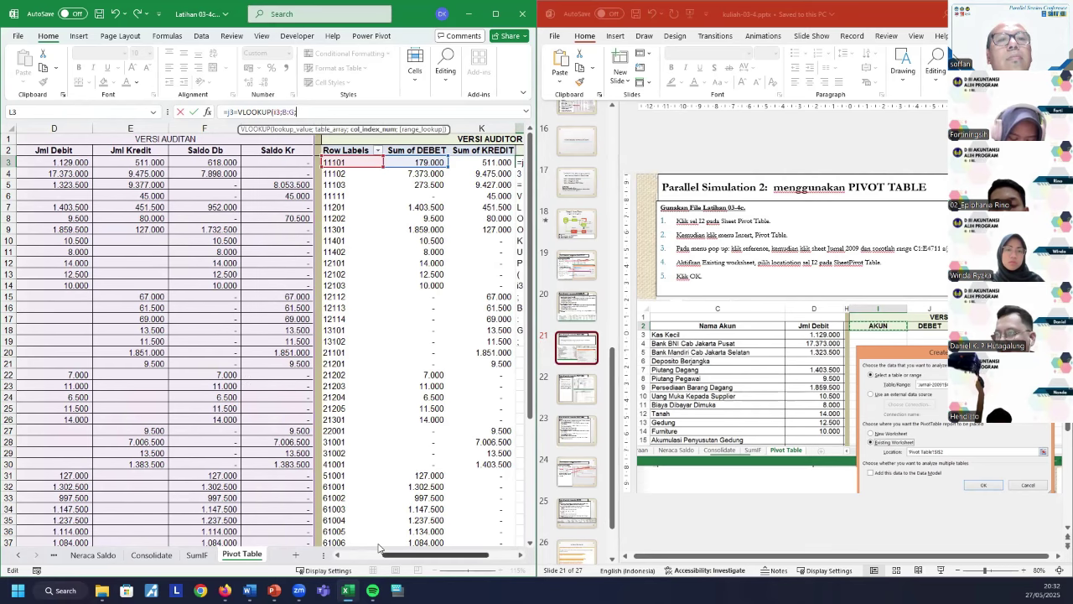
scroll(378, 548, left, 3)
scroll(378, 548, right, 3)
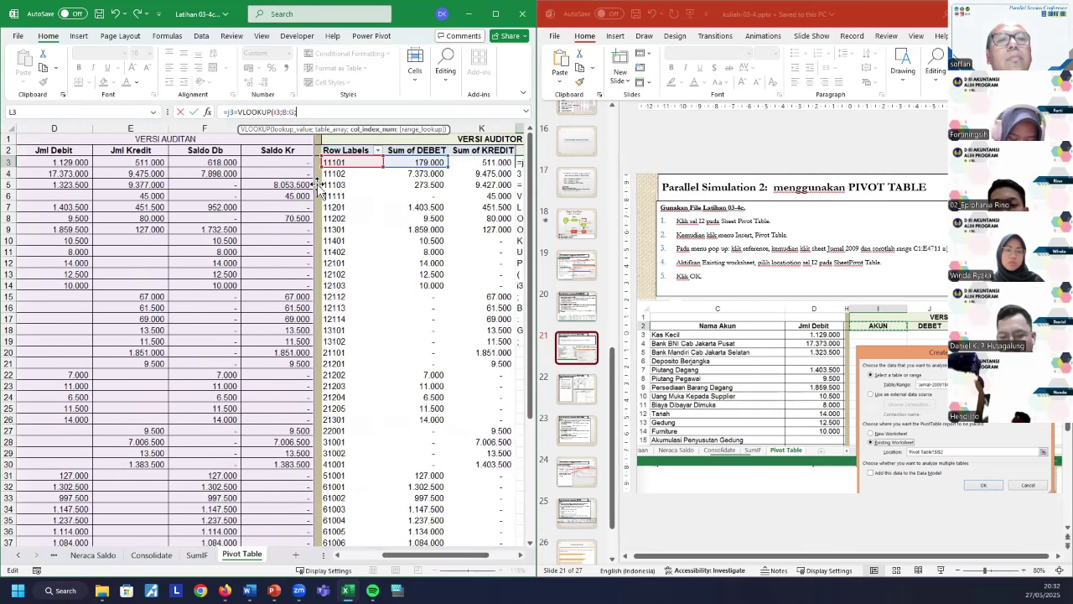
text(3)
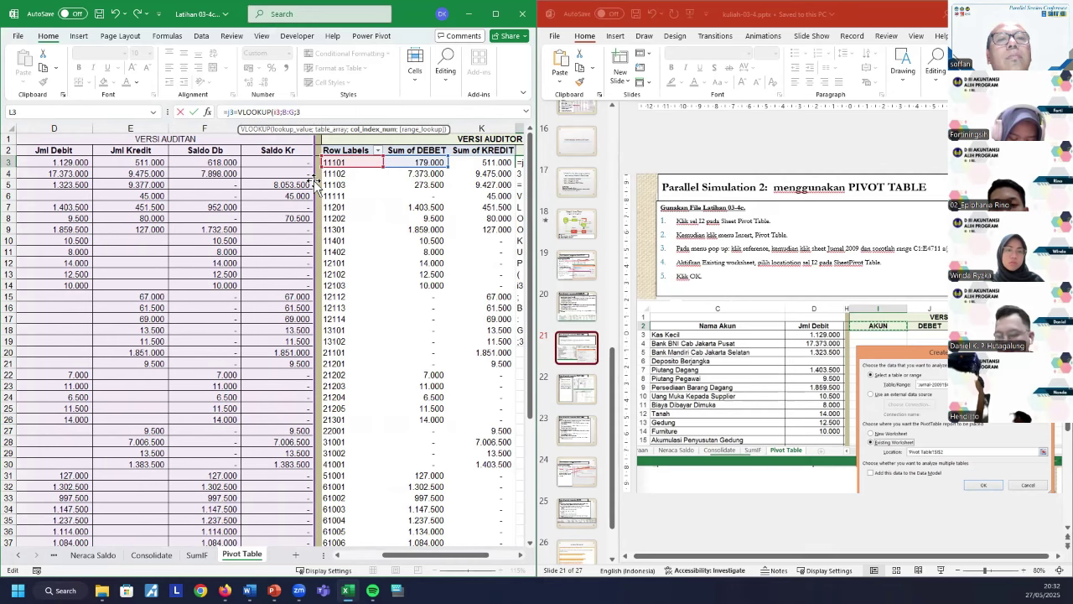
text(;0)
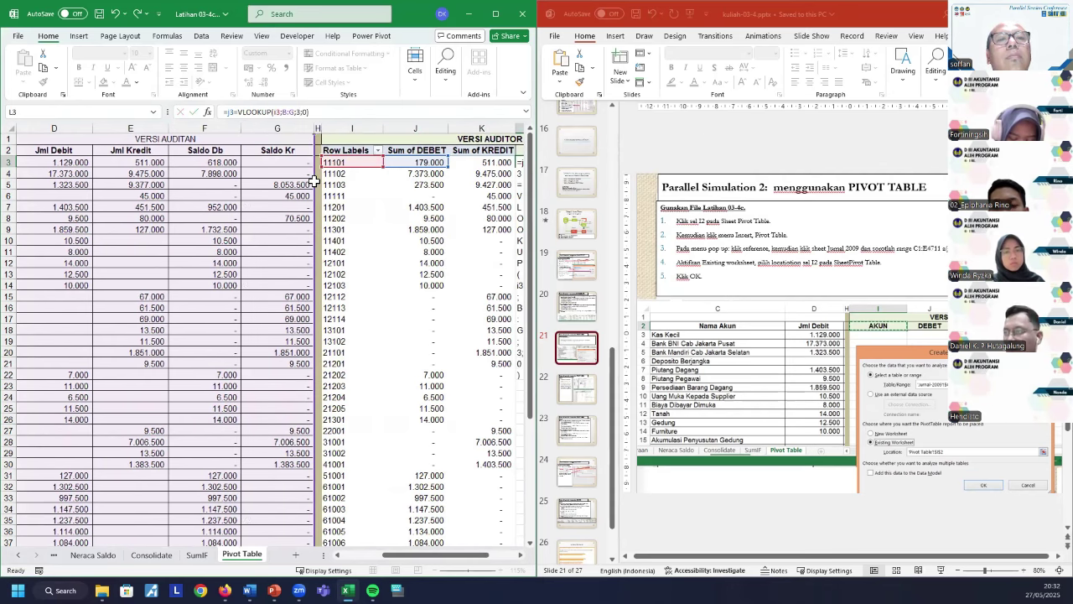
key(Return)
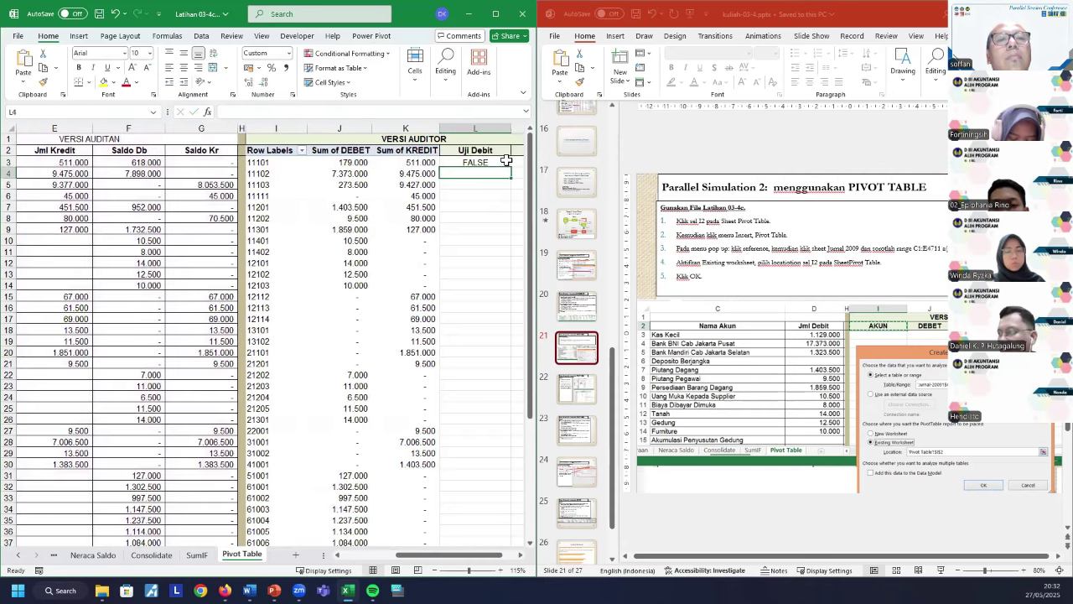
Copy the L3 debit test formula down the whole Uji Debit column beside the PivotTable.
click(493, 164)
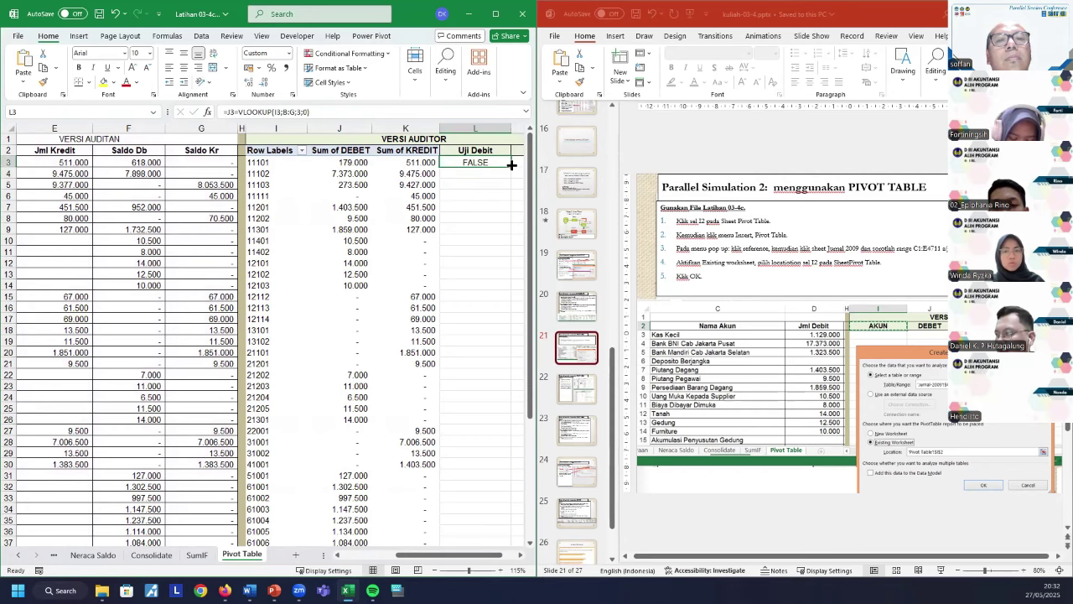
double_click(512, 165)
drag(477, 558, 484, 558)
drag(519, 496, 519, 496)
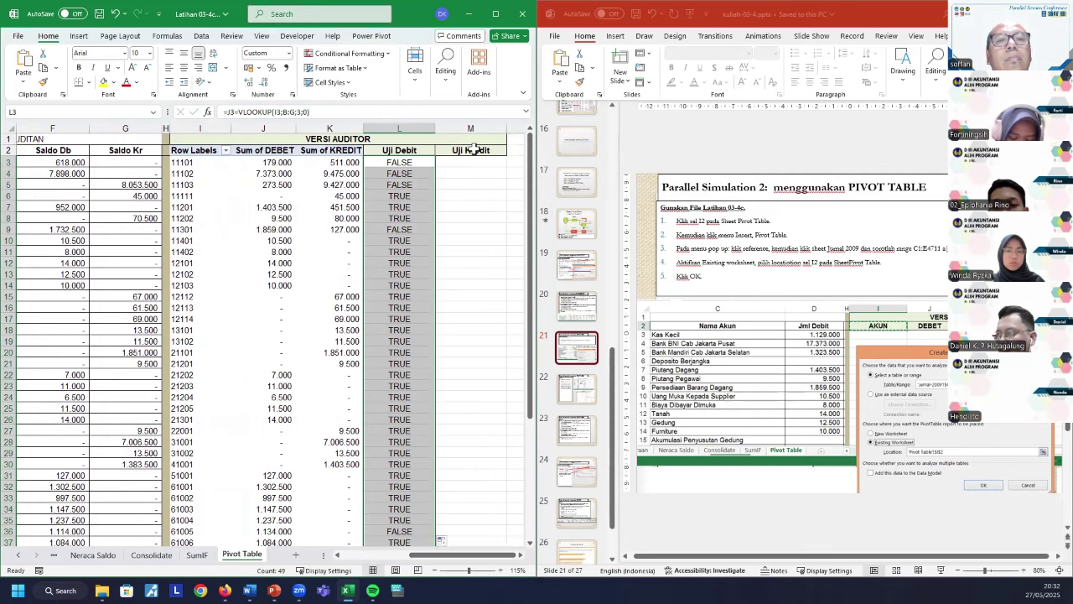
Enter the credit test formula =K3=VLOOKUP(I3;B:G;4;0) in cell M3 under Uji Kredit on the Pivot Table sheet.
click(459, 163)
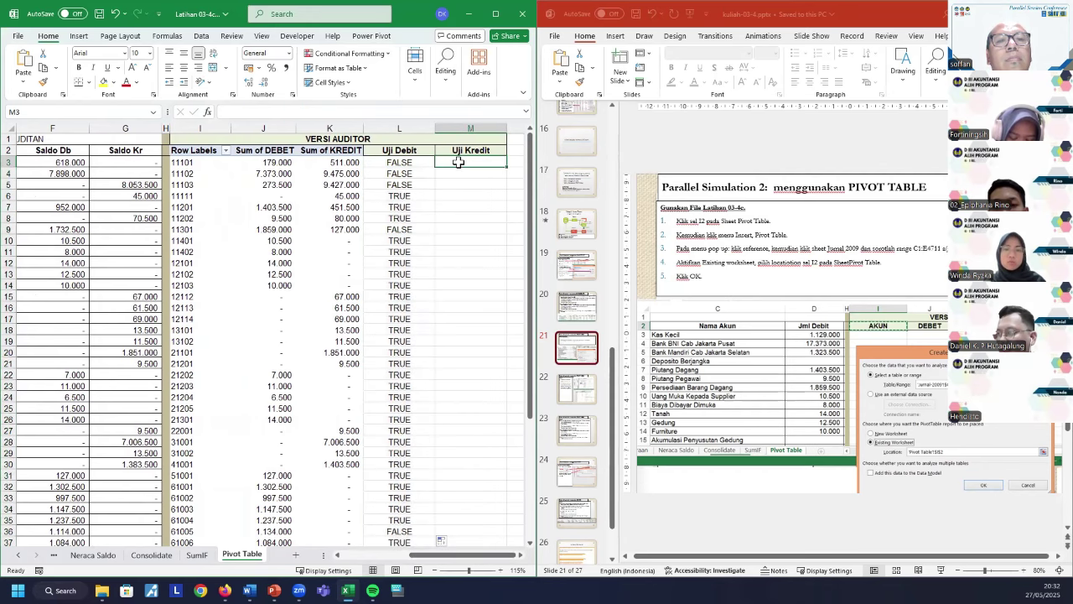
text(=)
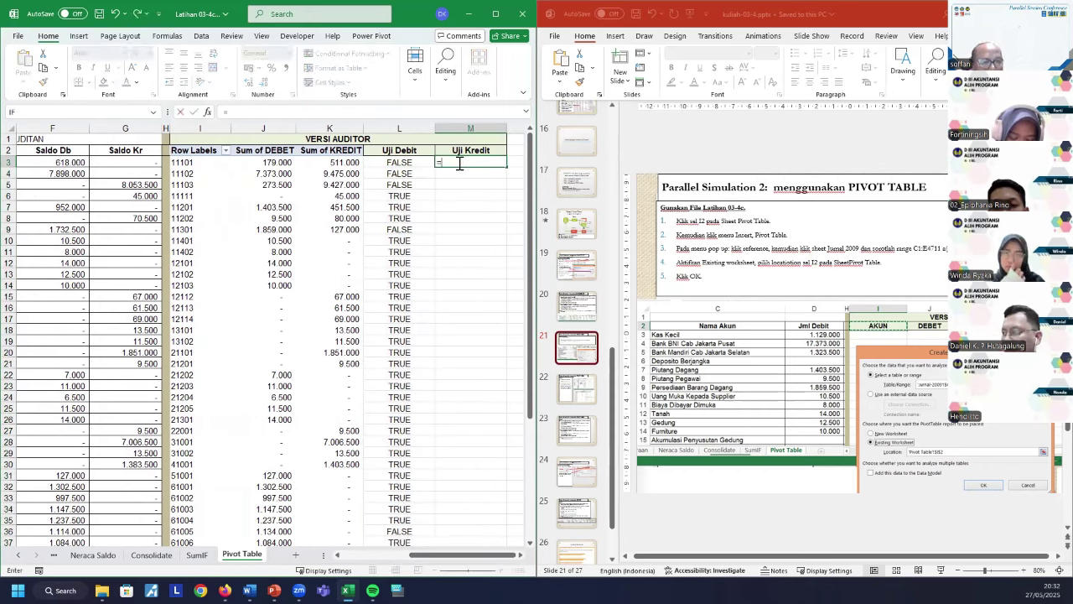
text(k)
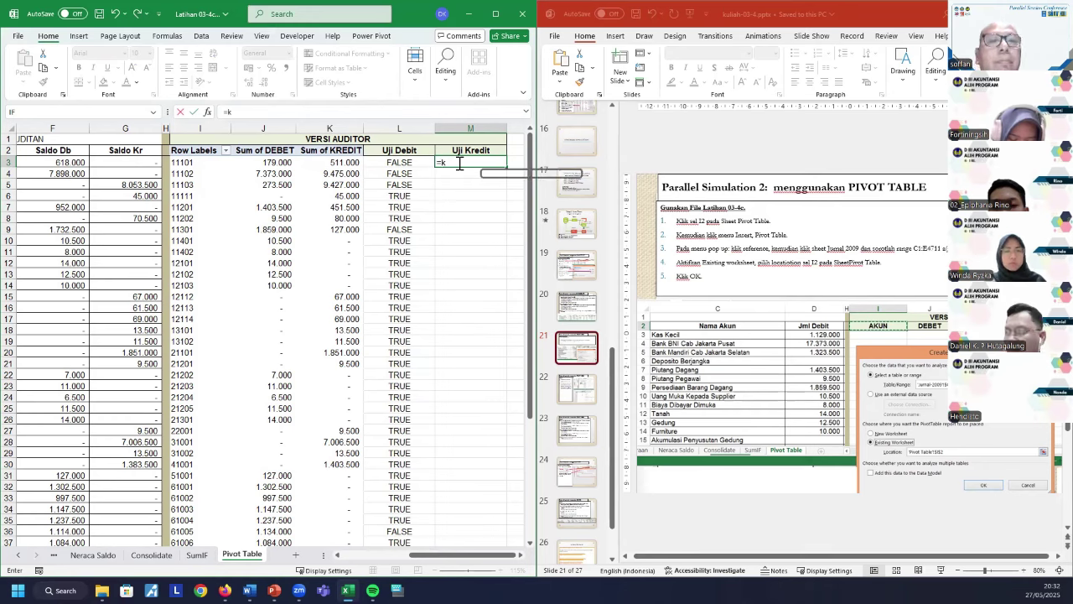
text(3=v)
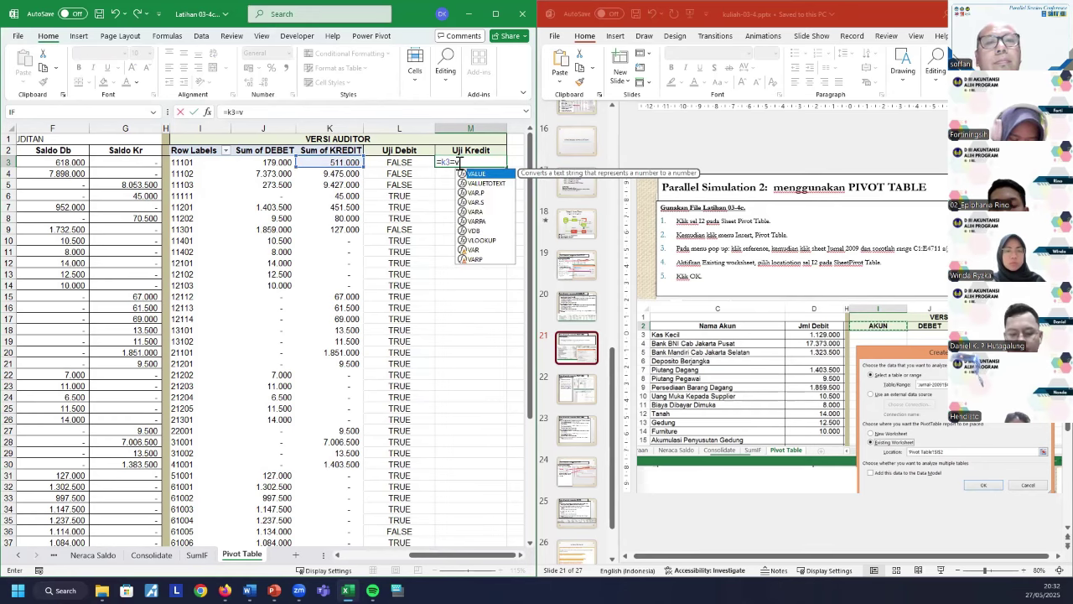
text(loo)
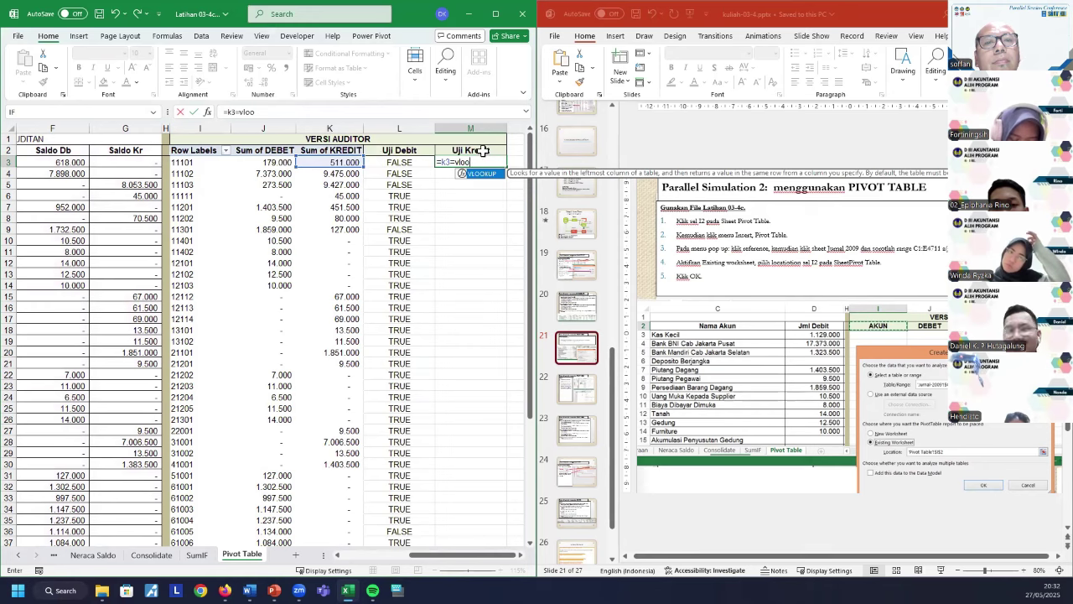
key(Tab)
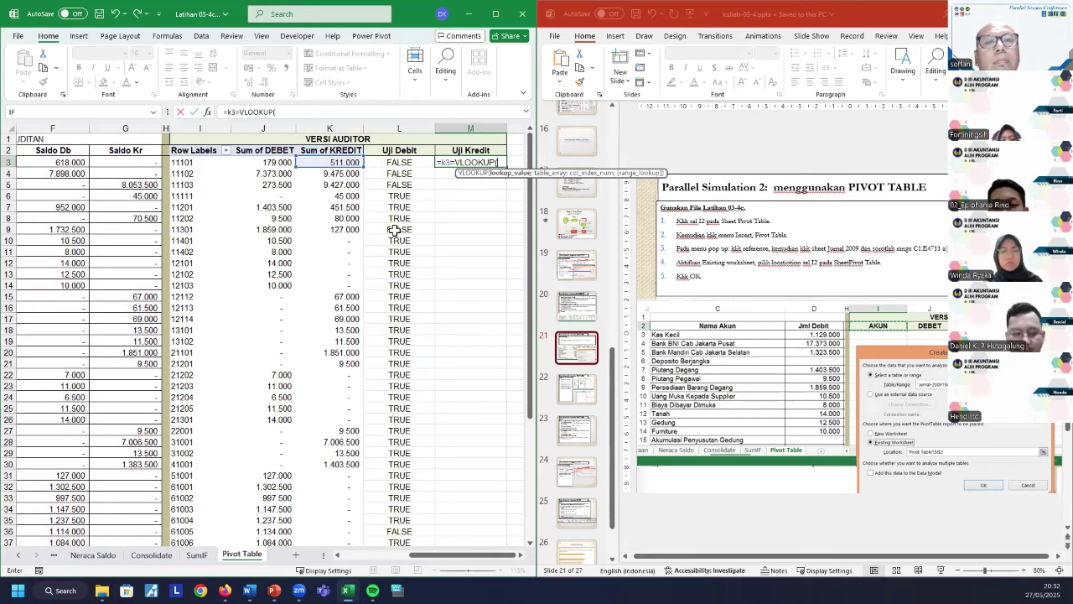
text(i3;)
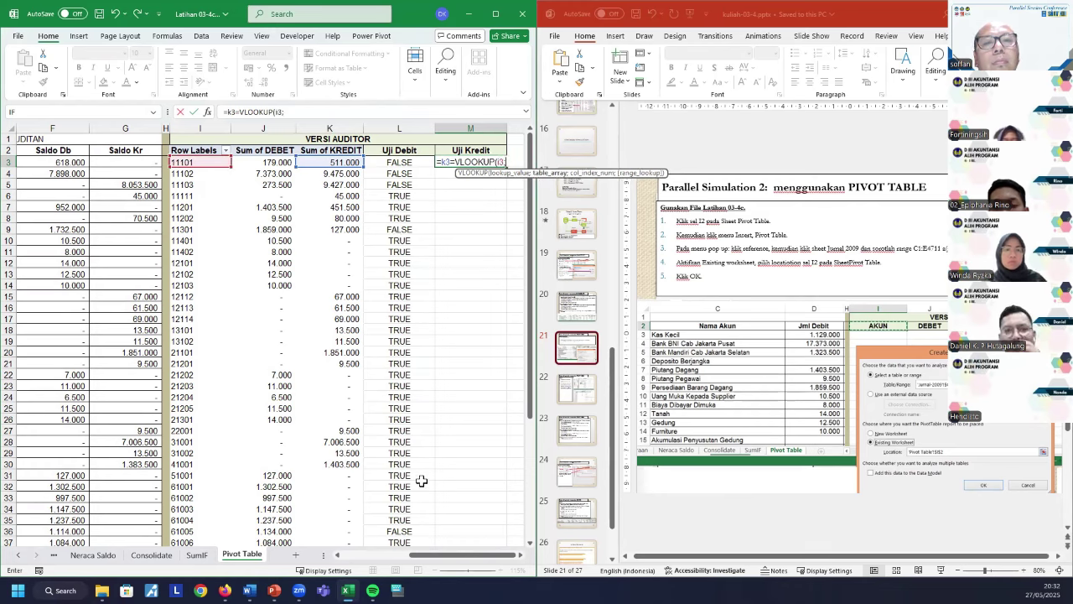
drag(448, 557, 377, 555)
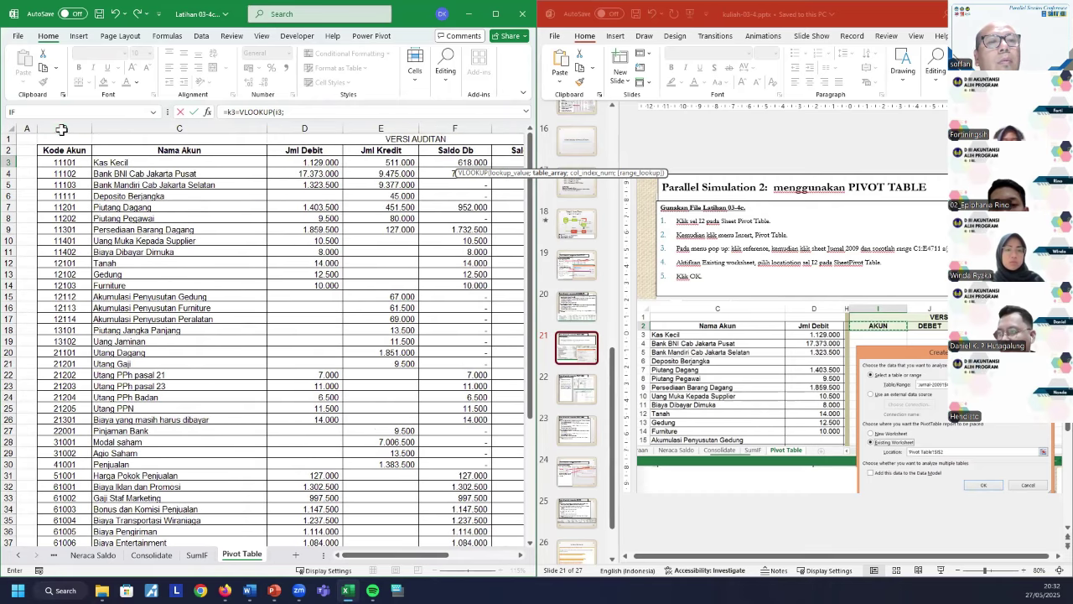
click(62, 129)
drag(62, 130, 520, 125)
text(;4)
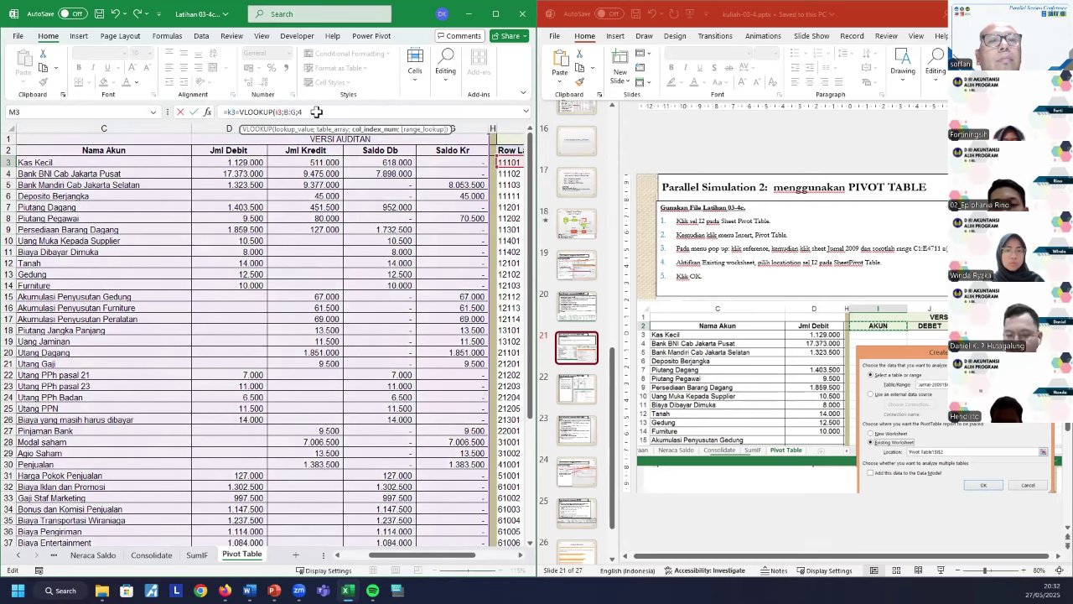
text(;0))
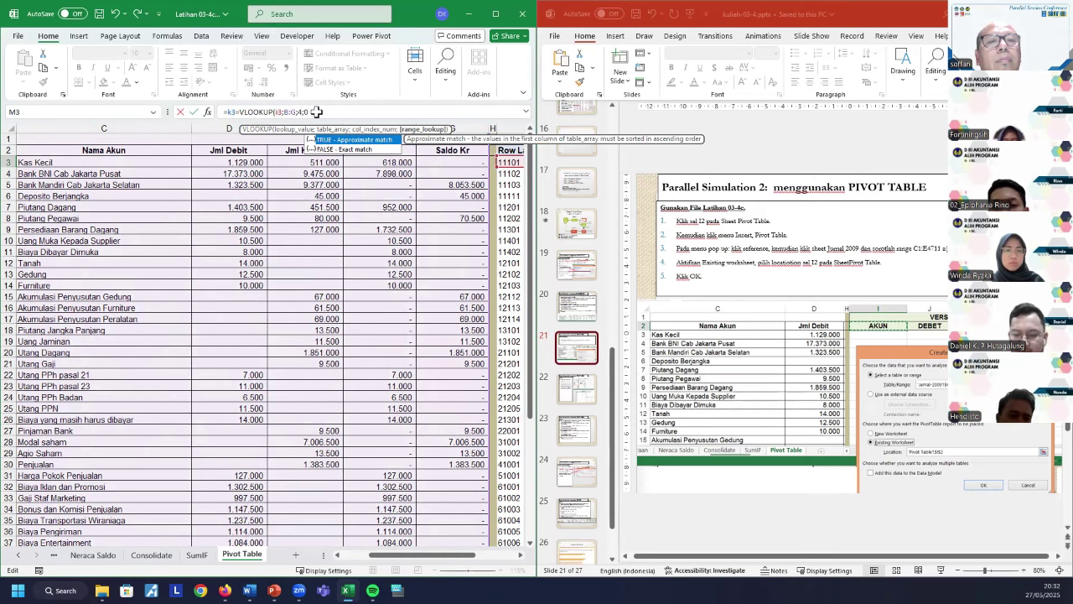
key(ctrl+Return)
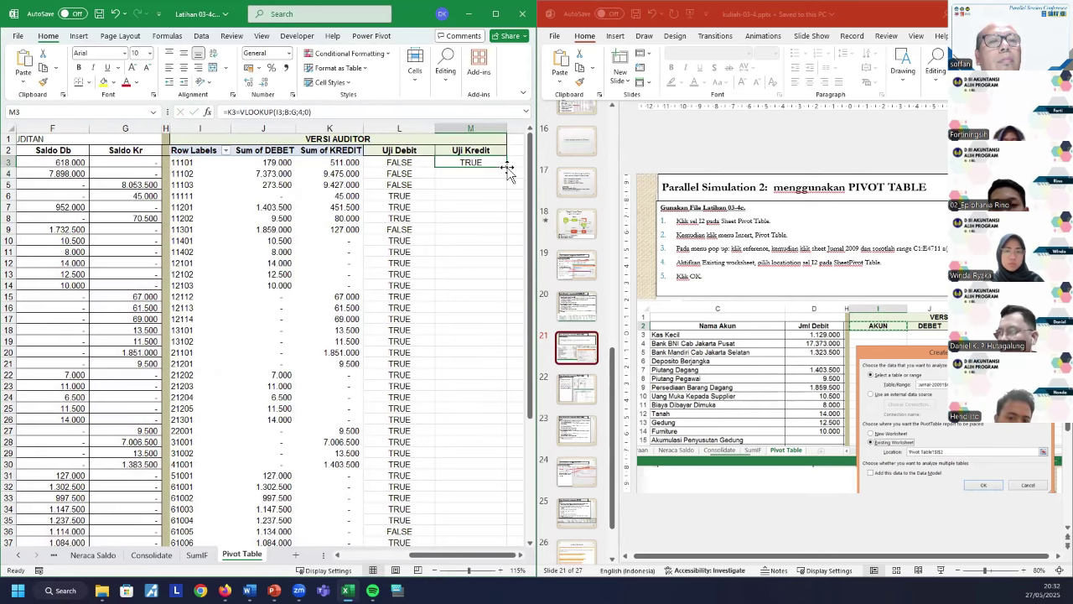
Copy the M3 credit test formula down the whole Uji Kredit column beside the PivotTable.
double_click(506, 167)
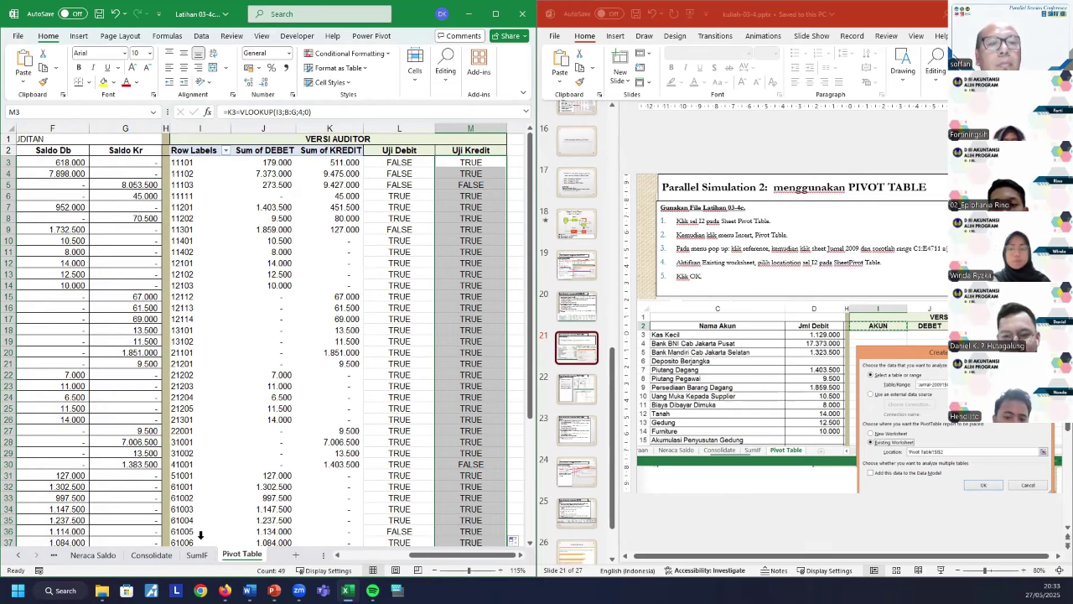
click(319, 397)
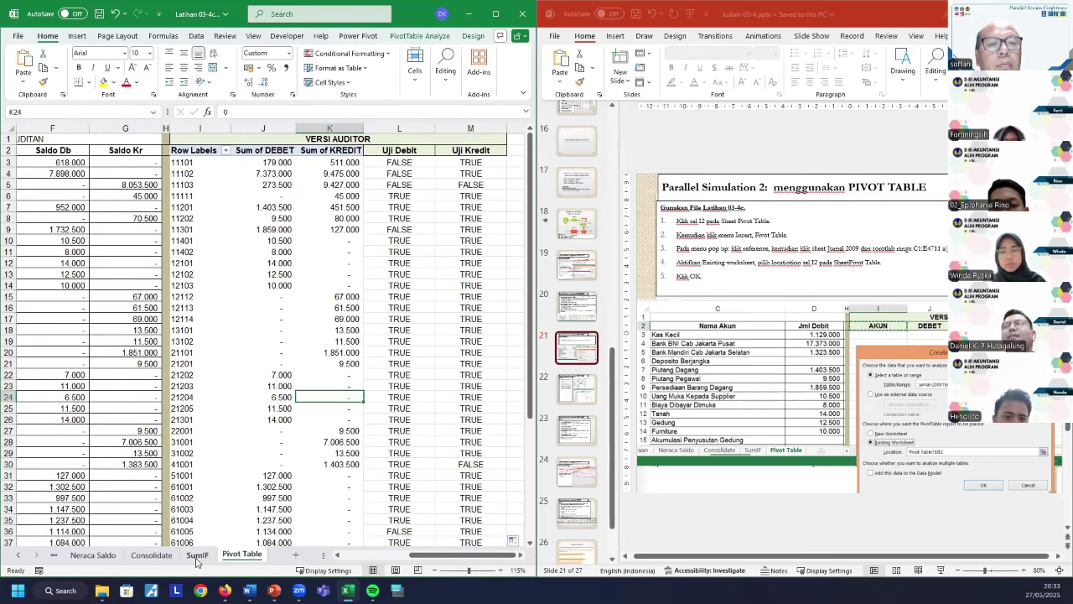
Open the SumIF sheet, bring up slide 24 on Parallel Simulation 3 in PowerPoint, and return to Excel.
click(197, 556)
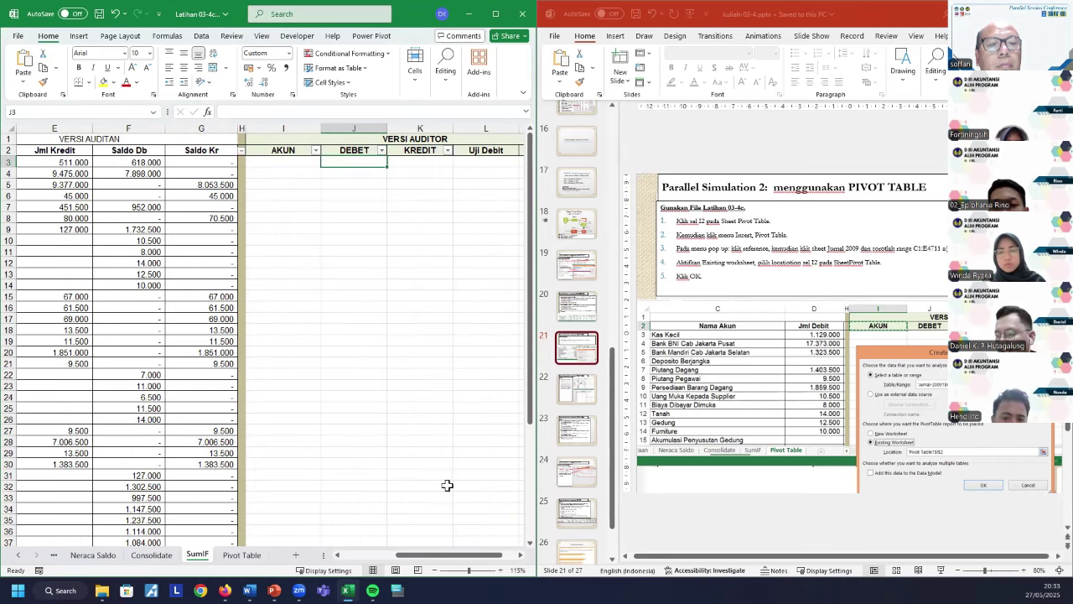
click(569, 390)
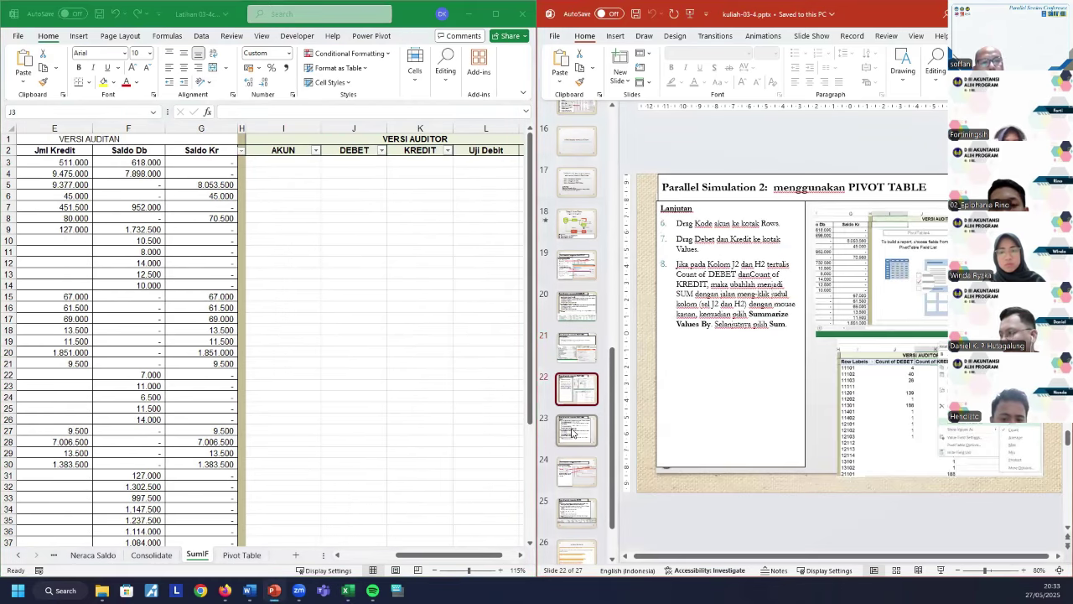
key(Down)
click(592, 463)
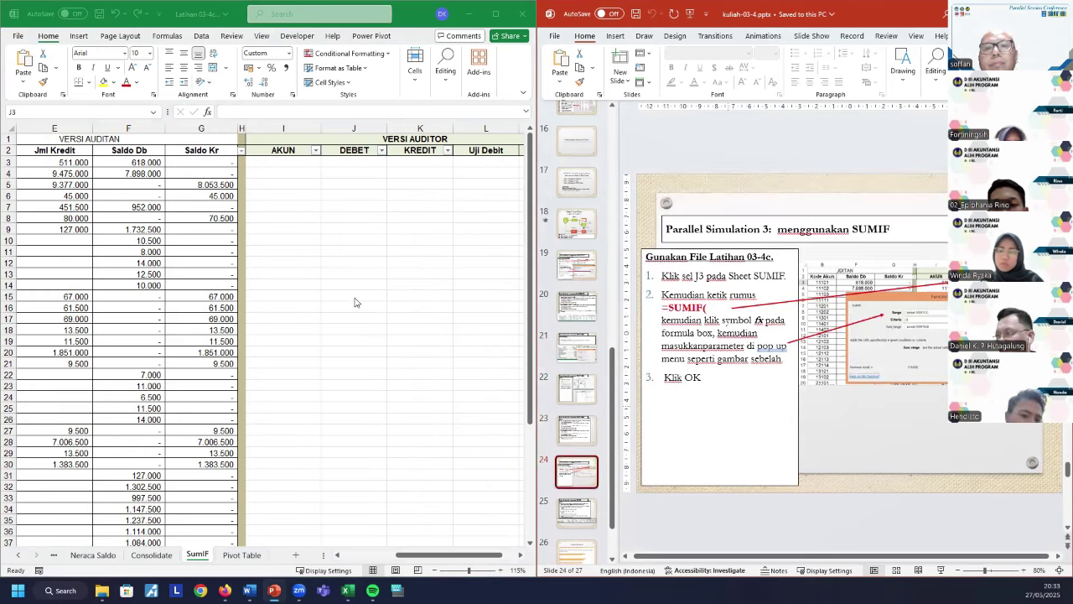
key(alt+Tab)
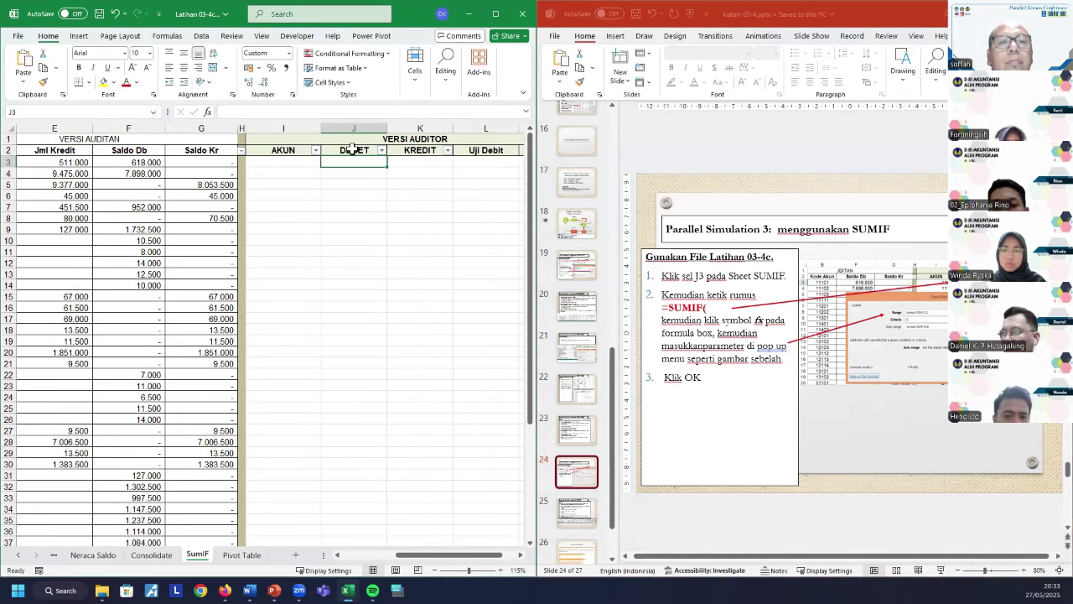
Copy the auditee's Kode Akun values from B3 downward into the auditor's AKUN column starting at I3 on the SumIF sheet.
drag(423, 557, 458, 561)
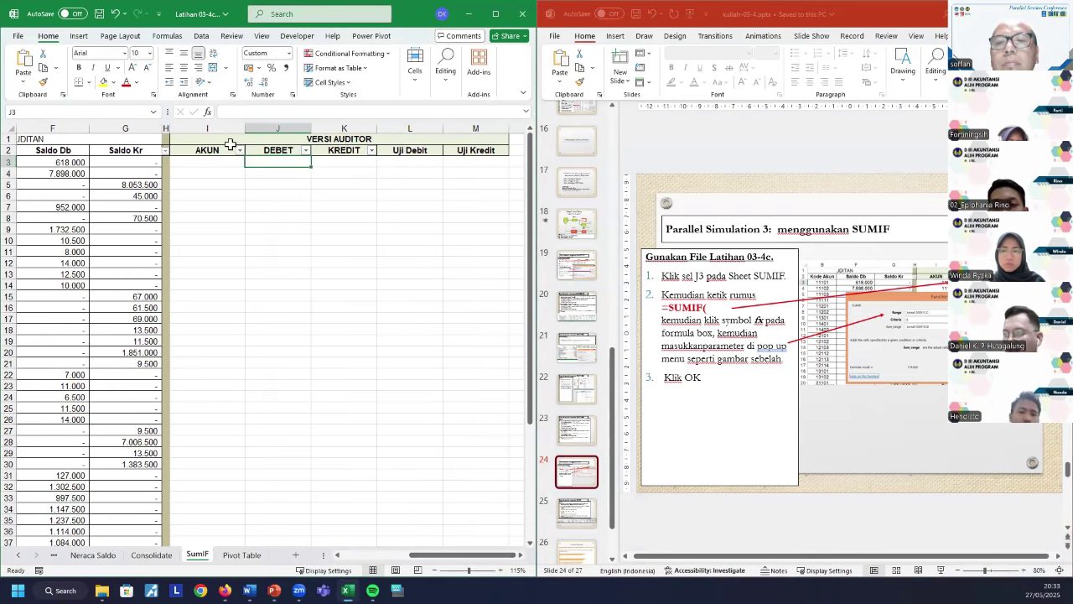
click(212, 120)
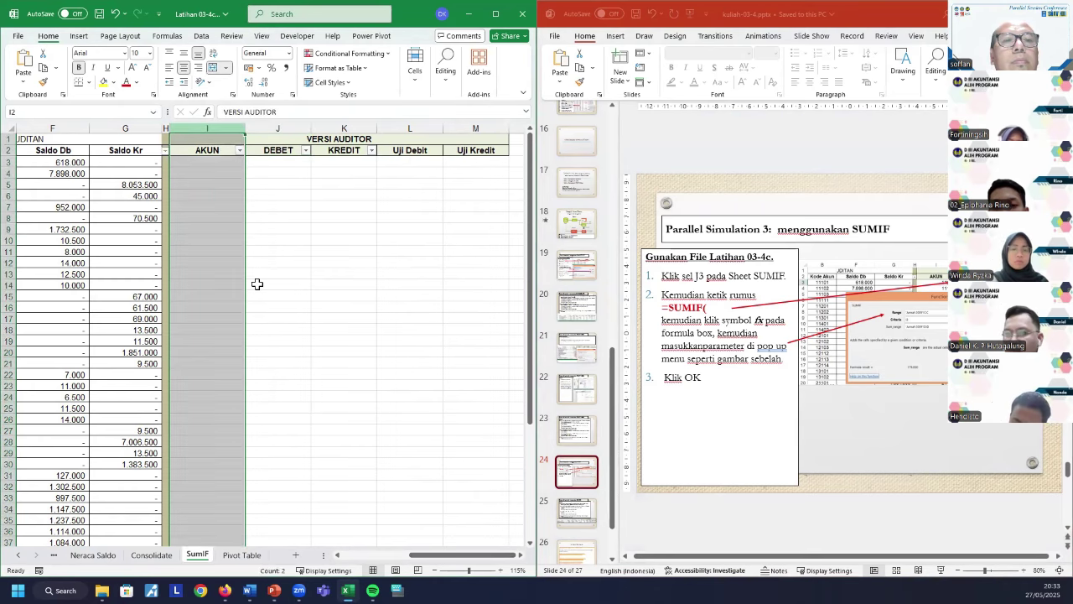
drag(444, 555, 117, 313)
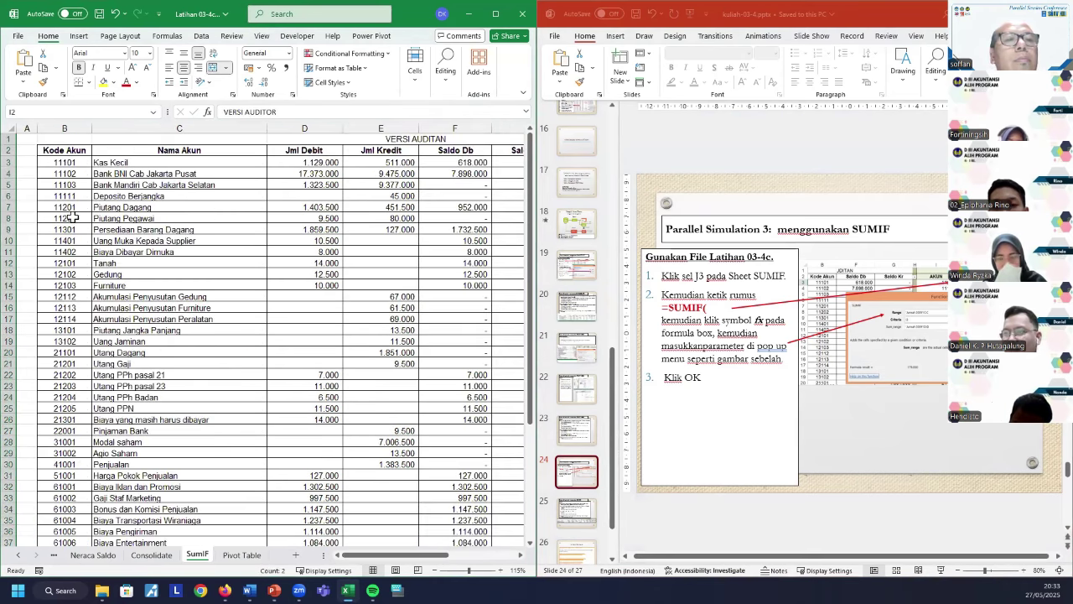
click(75, 162)
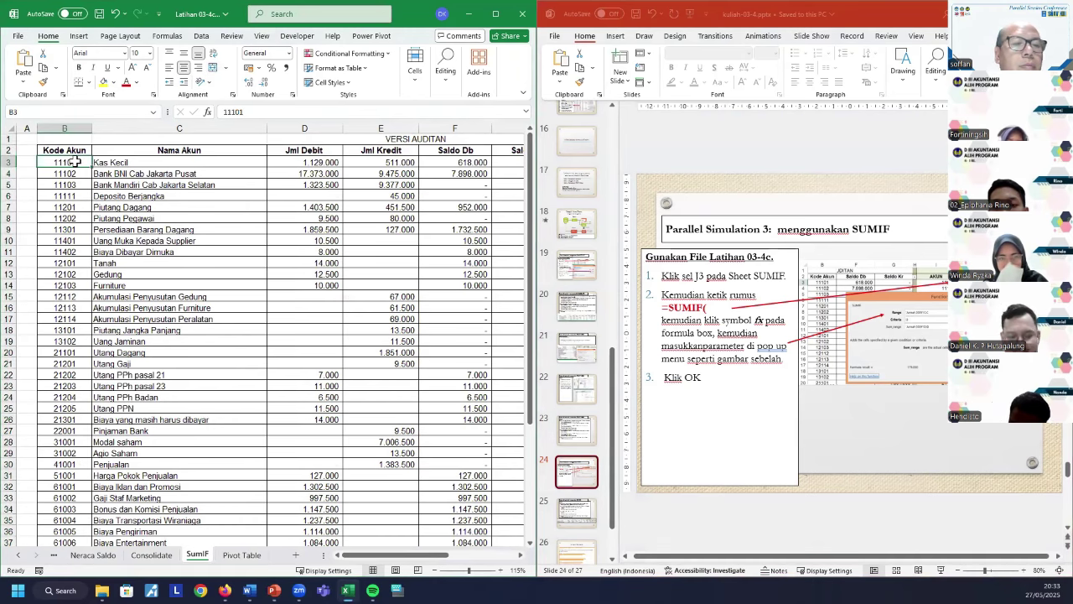
key(ctrl+shift+Down)
key(ctrl+c)
scroll(345, 322, up, 4)
scroll(344, 321, up, 2)
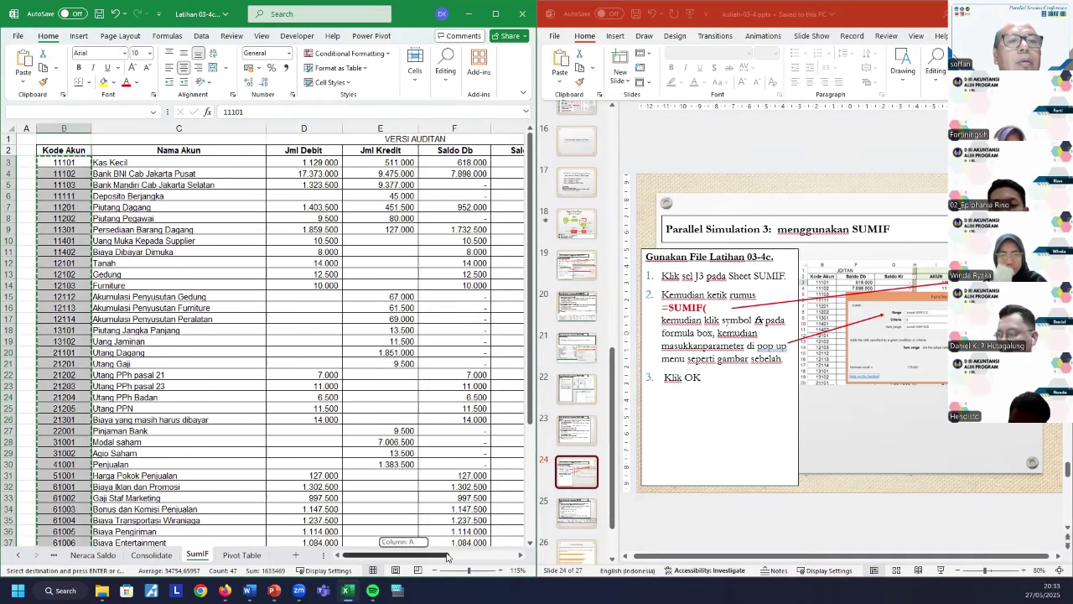
drag(401, 554, 458, 553)
click(284, 161)
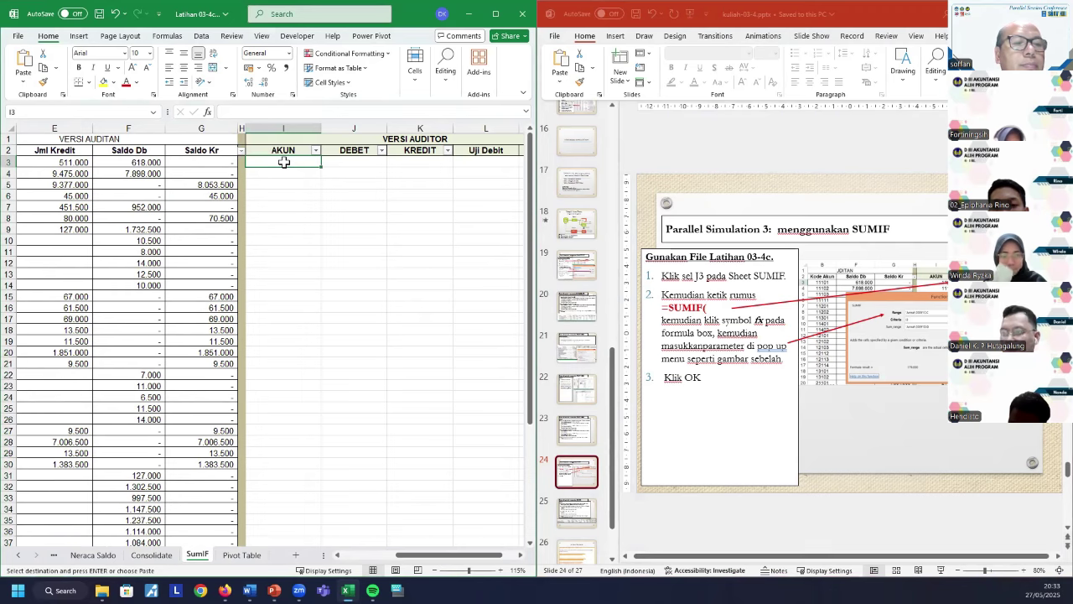
key(ctrl+v)
Look over the account code lists on the Bagan Perkiraan, SumIF and Pivot Table sheets.
click(346, 162)
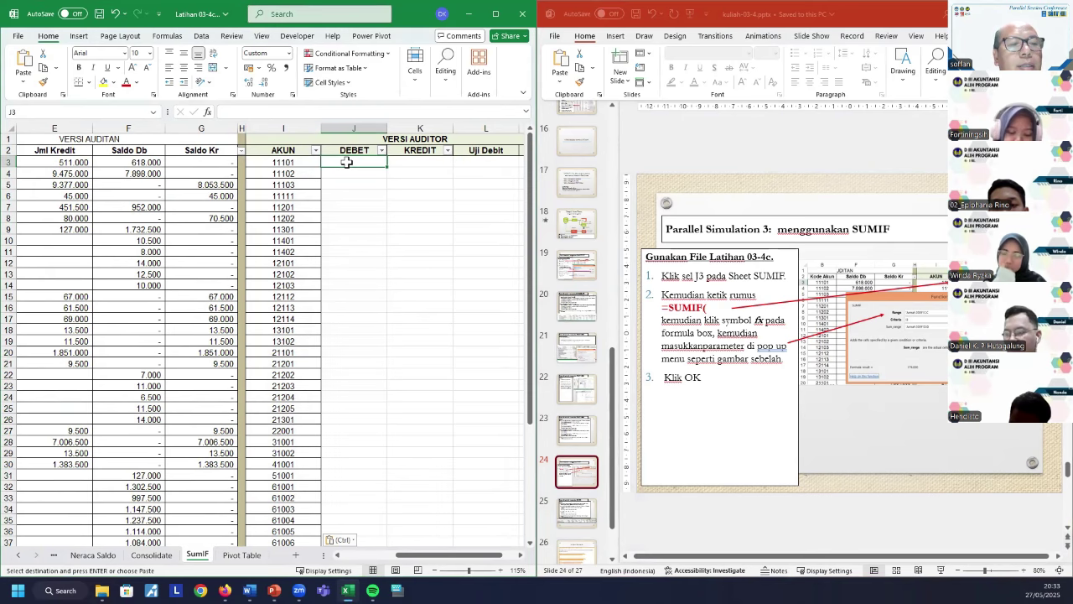
drag(422, 555, 50, 560)
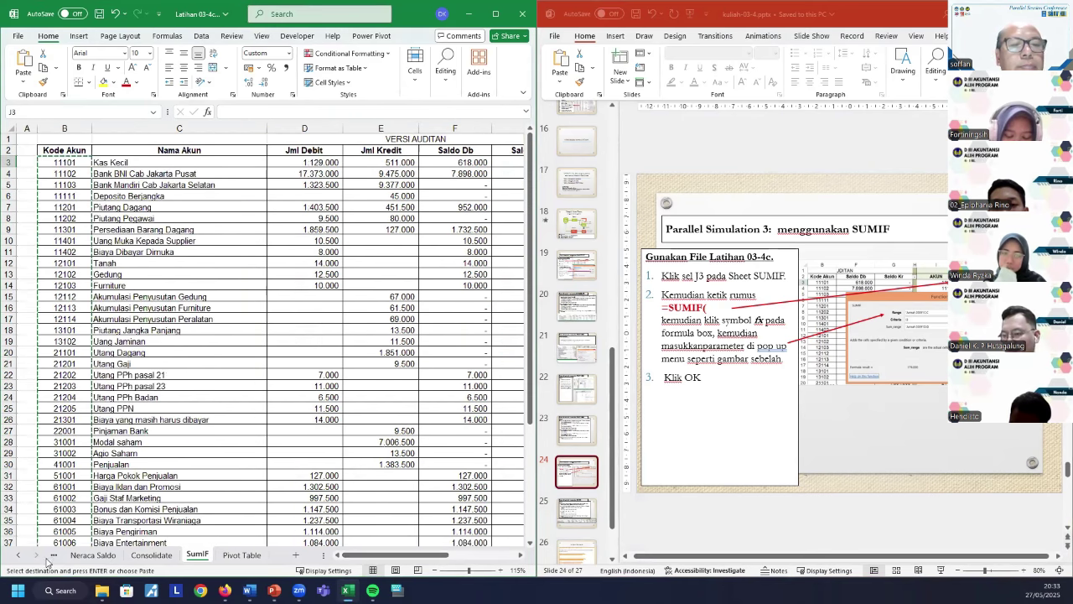
click(51, 560)
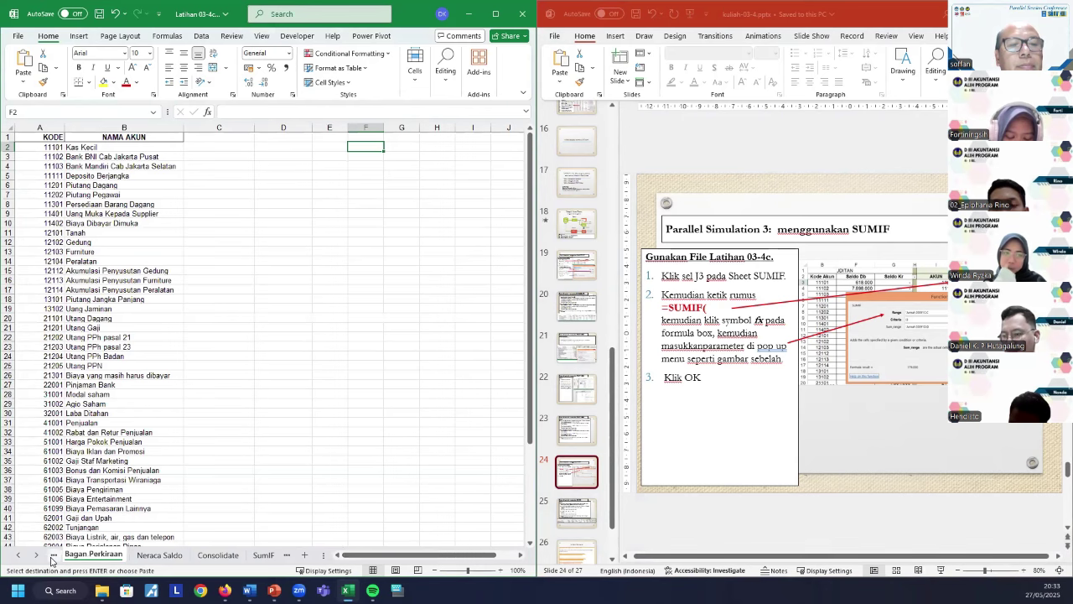
key(ctrl+Page_Up)
key(ctrl+Page_Down)
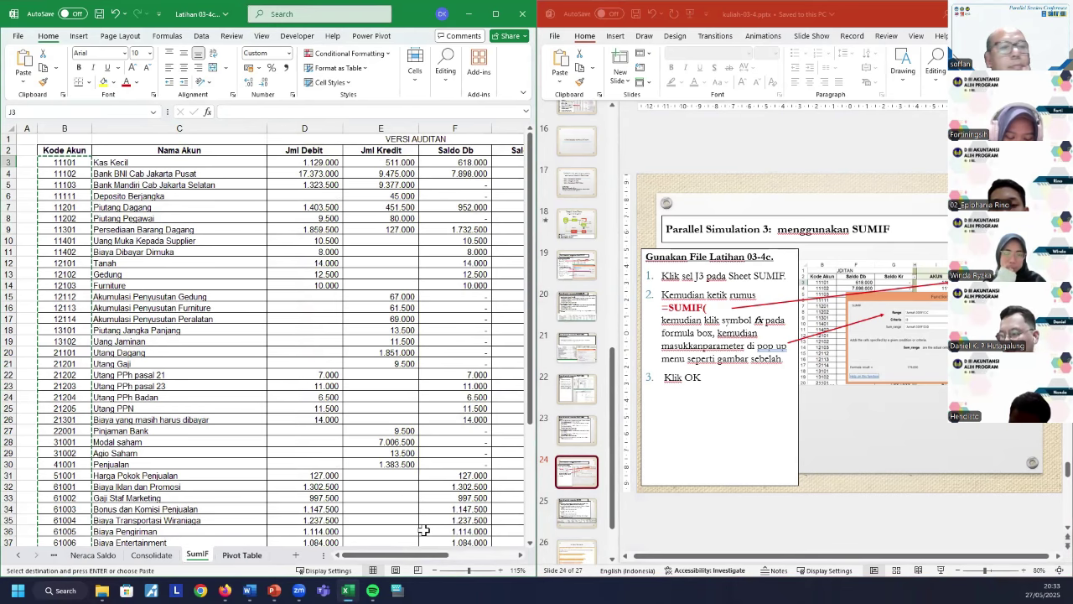
key(ctrl+Page_Down)
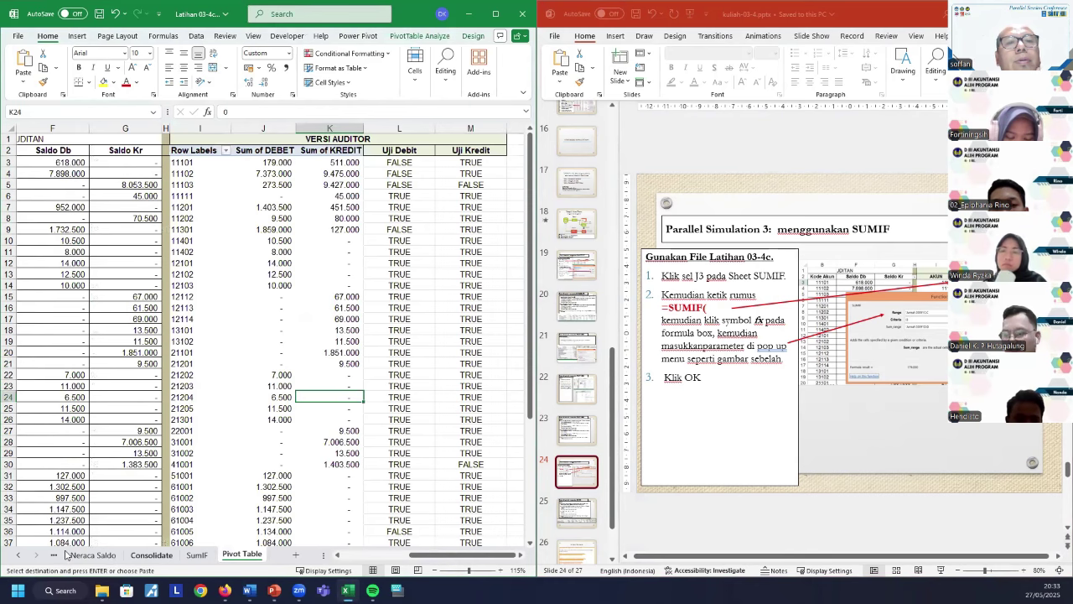
scroll(306, 316, left, 5)
click(64, 163)
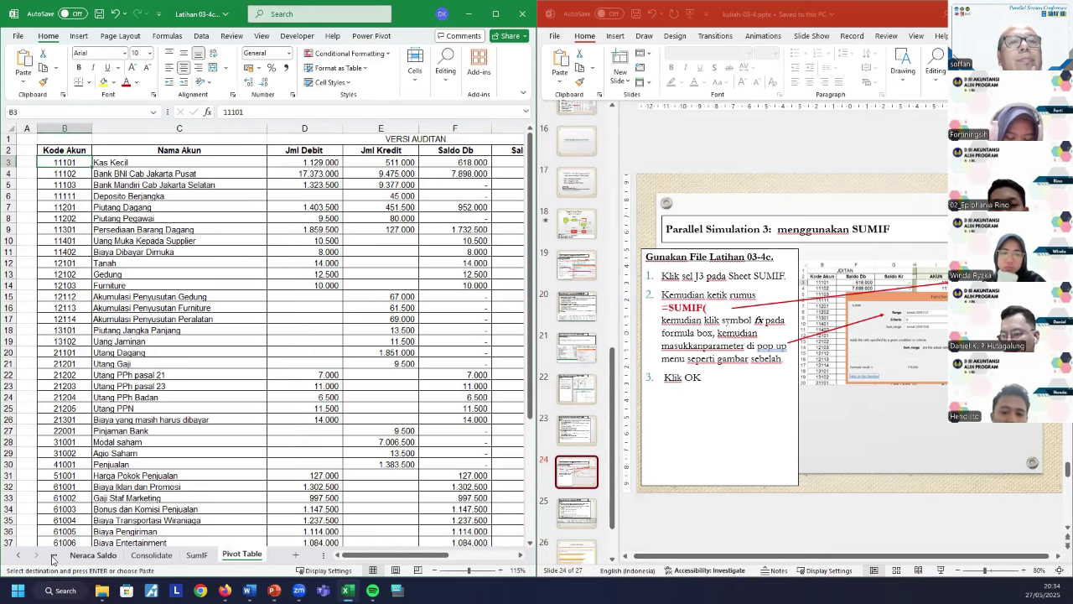
Copy the account codes from A2 downward on the Bagan Perkiraan sheet into the SumIF sheet's AKUN column starting at I3.
key(ctrl+Page_Up)
key(ctrl+Page_Up)
key(ctrl+Page_Up)
key(ctrl+Page_Up)
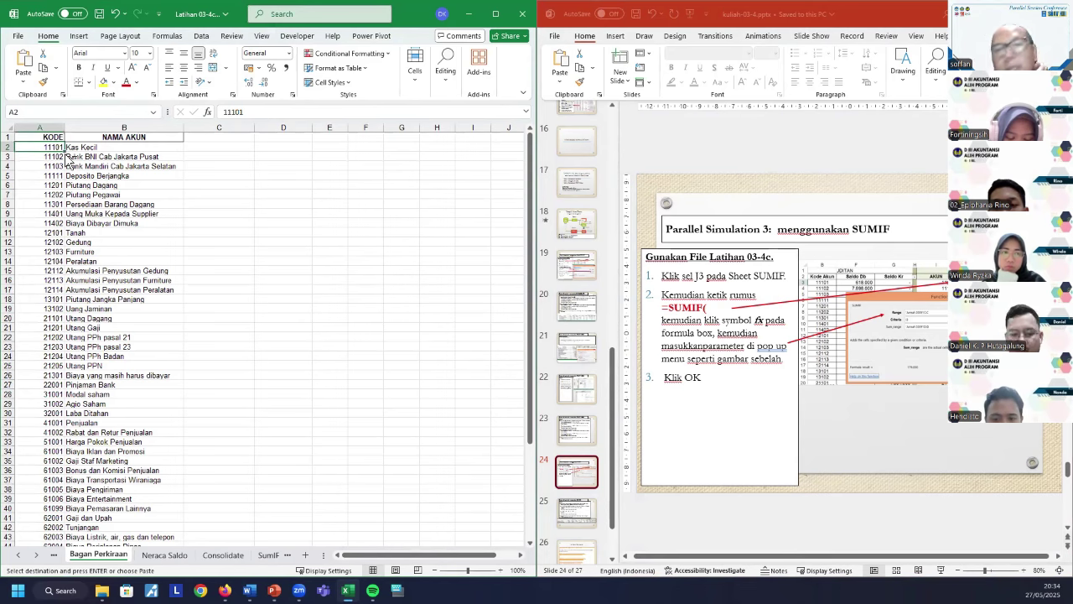
key(ctrl+Page_Down)
key(ctrl+Page_Down)
key(ctrl+Page_Down)
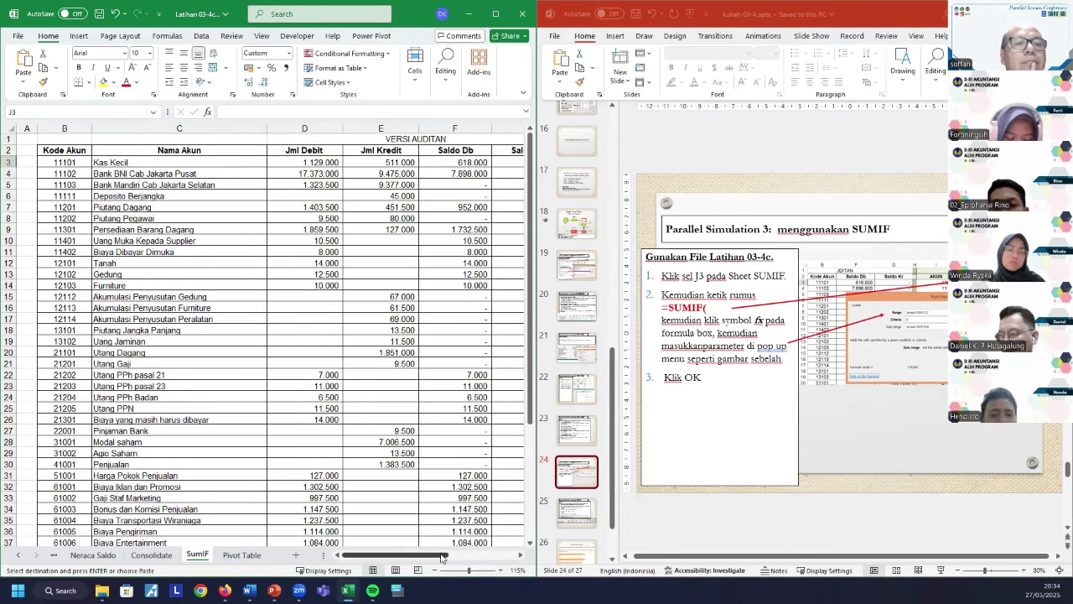
drag(442, 556, 473, 556)
click(275, 164)
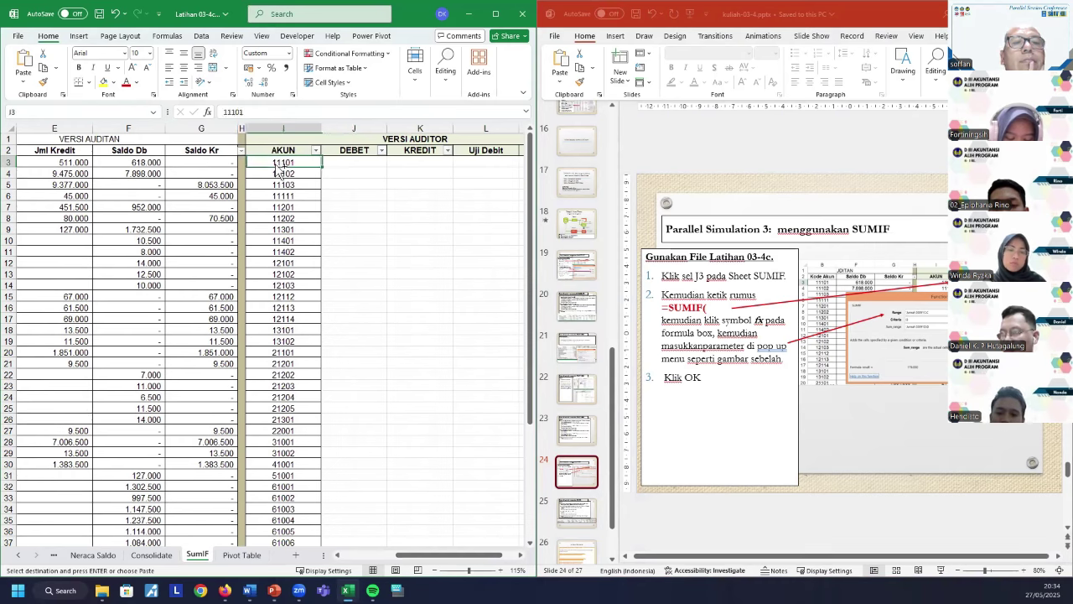
key(ctrl+v)
Start a SUMIF function in J3 of the auditor's DEBET column with Jurnal-2009 column C (KODE AKUN) as its range.
click(350, 161)
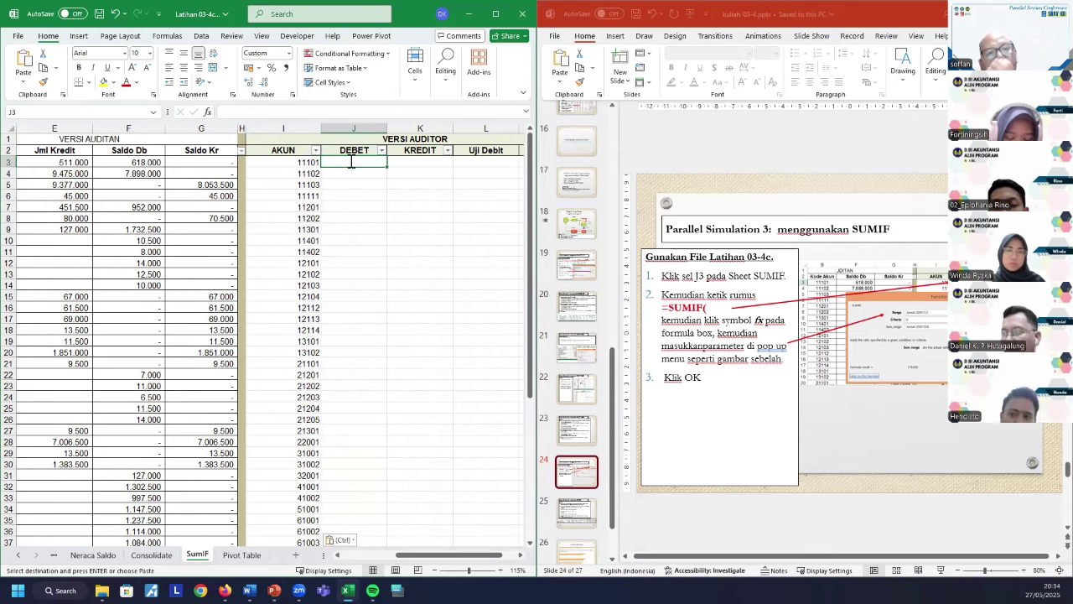
text(=sum)
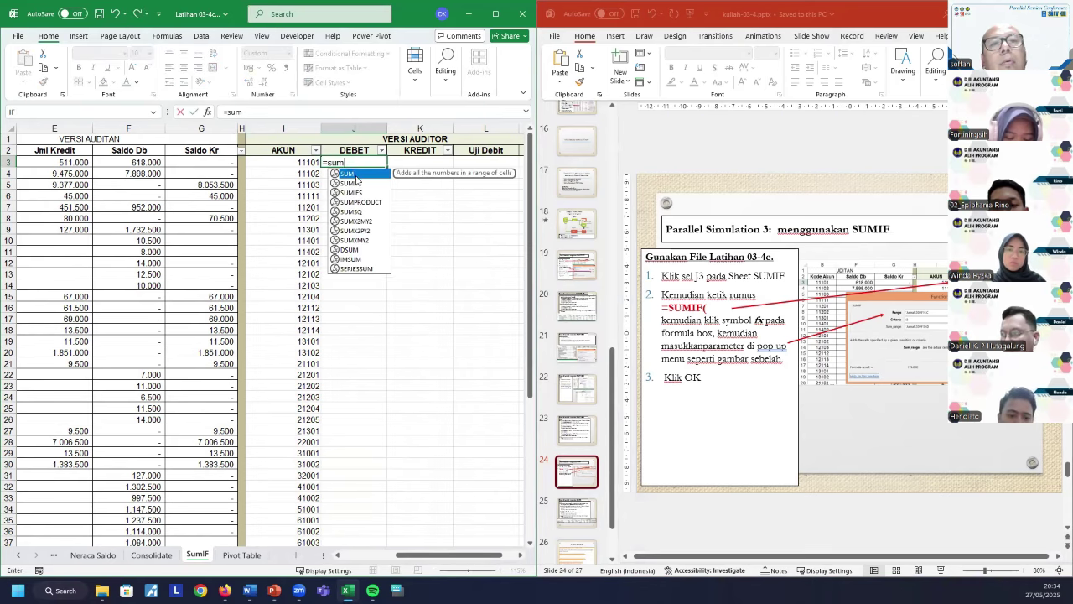
click(356, 182)
key(Tab)
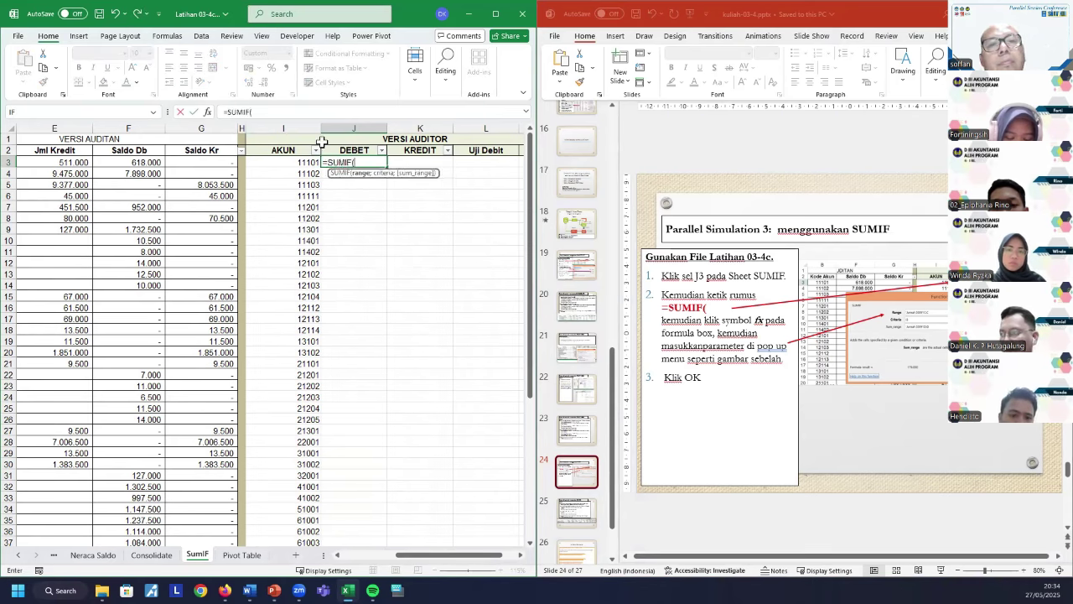
click(208, 113)
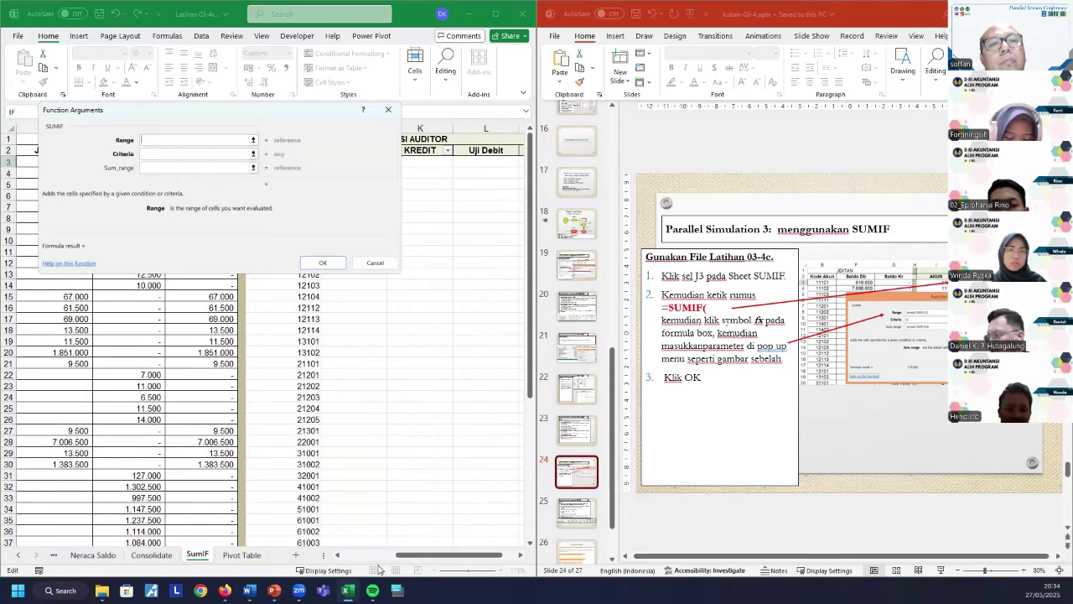
click(53, 560)
key(ctrl+Page_Up)
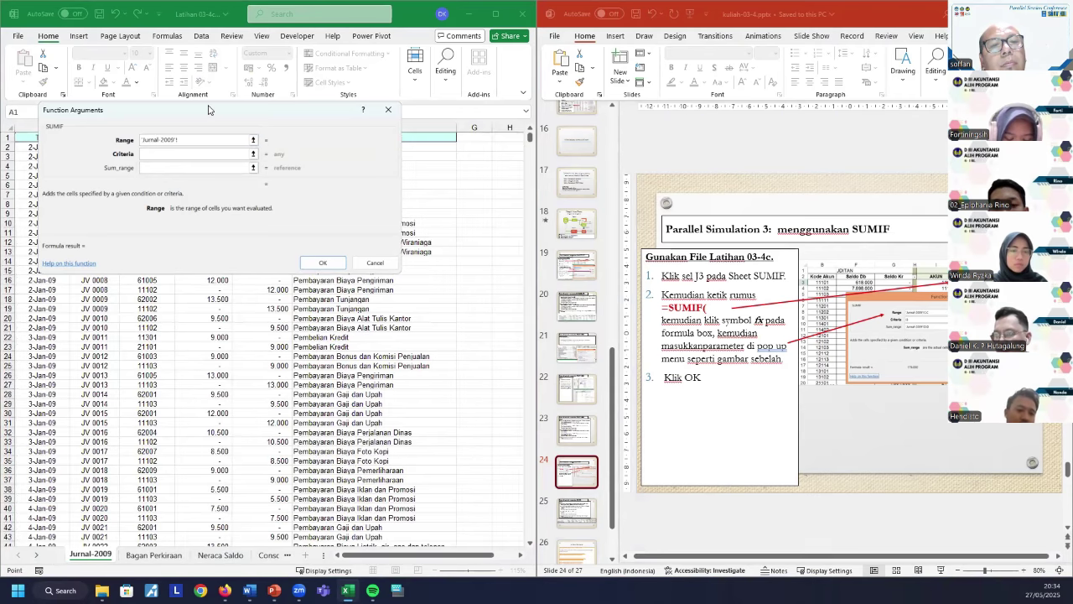
drag(229, 110, 359, 188)
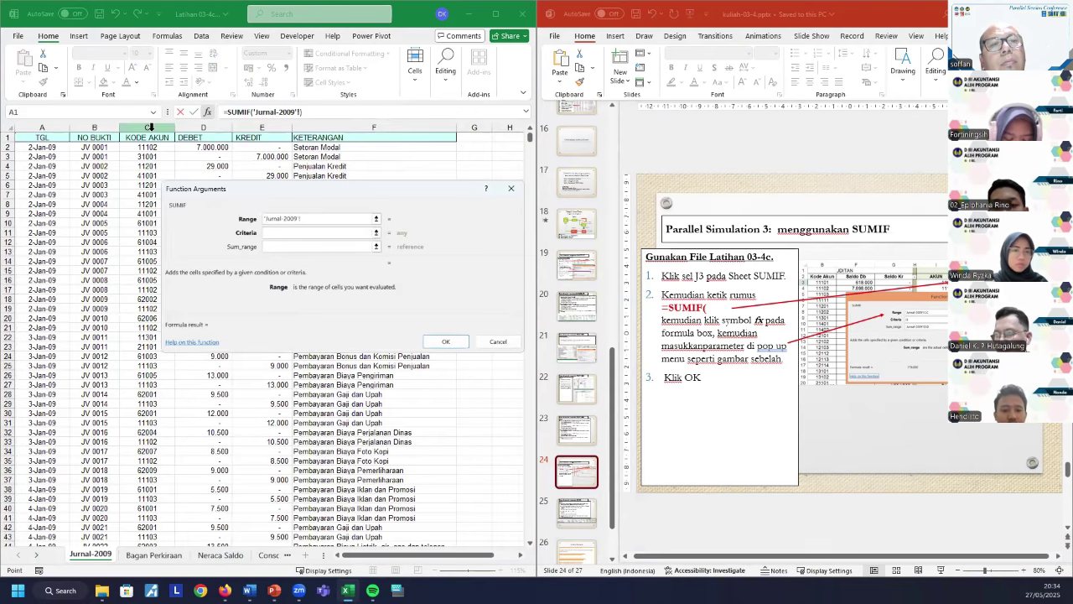
click(147, 127)
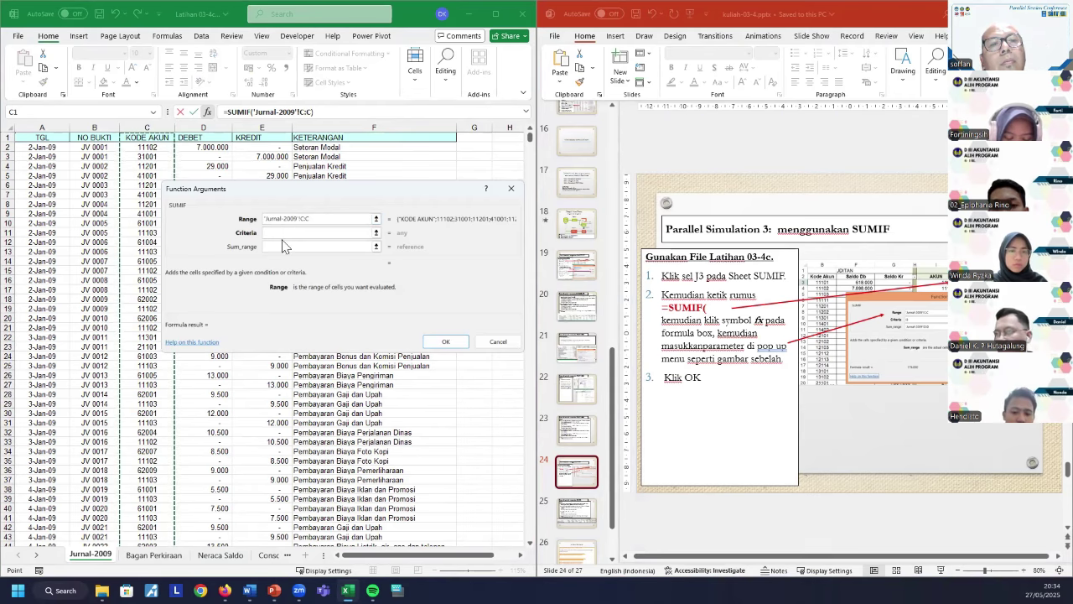
Set the function's criteria to I3 and its sum range to Jurnal-2009 column D (DEBET), completing the formula in J3.
key(Tab)
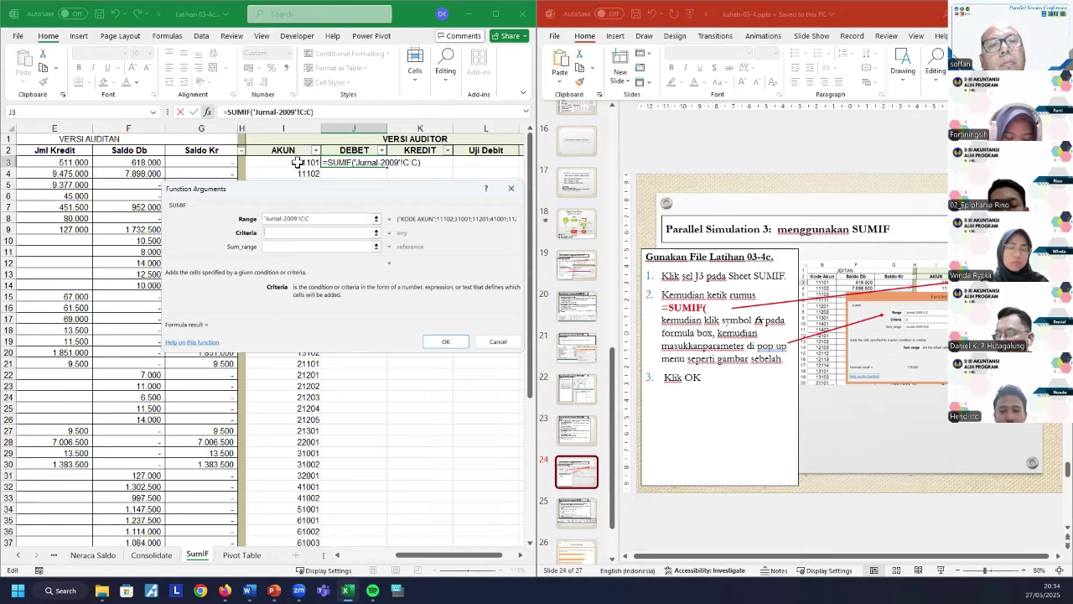
click(298, 163)
click(287, 245)
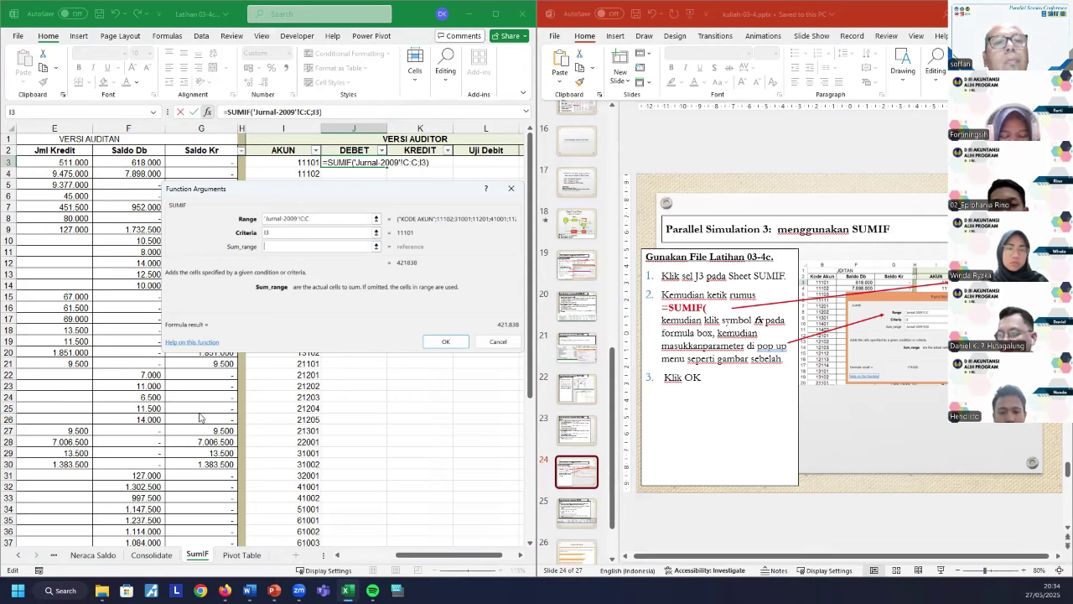
click(89, 560)
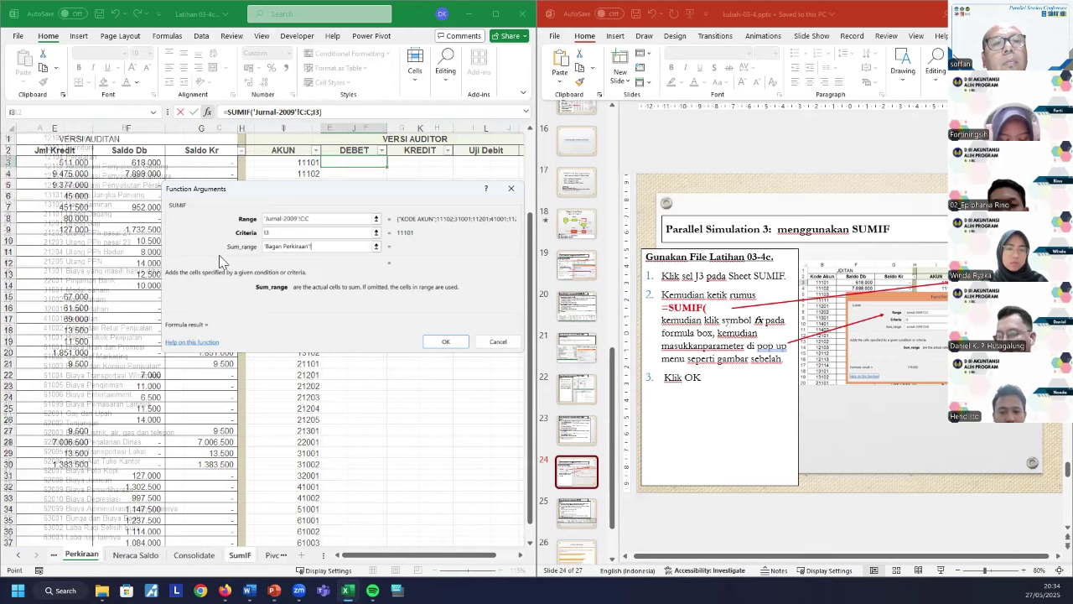
key(ctrl+Page_Up)
click(203, 127)
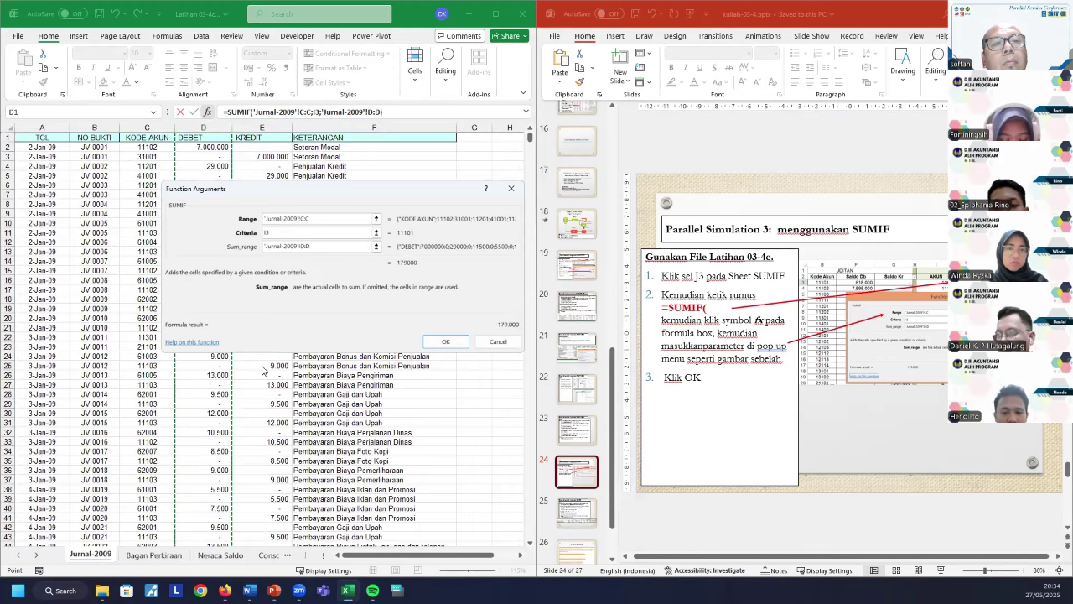
click(446, 342)
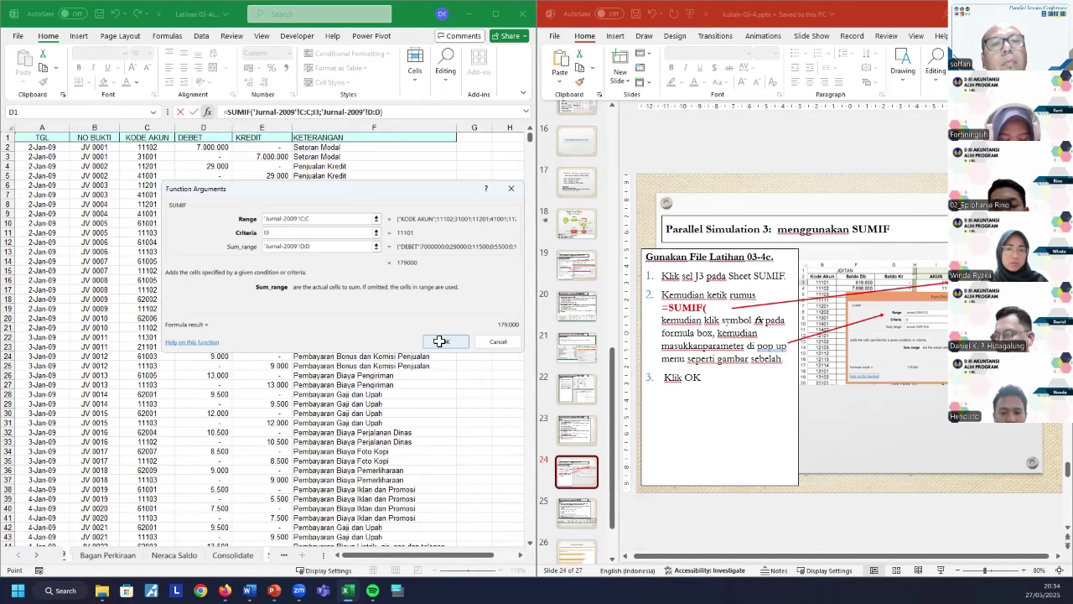
Revisit the journal sheet, return to SumIF, and fill the SUMIF formula in J3 down the DEBET column.
click(304, 162)
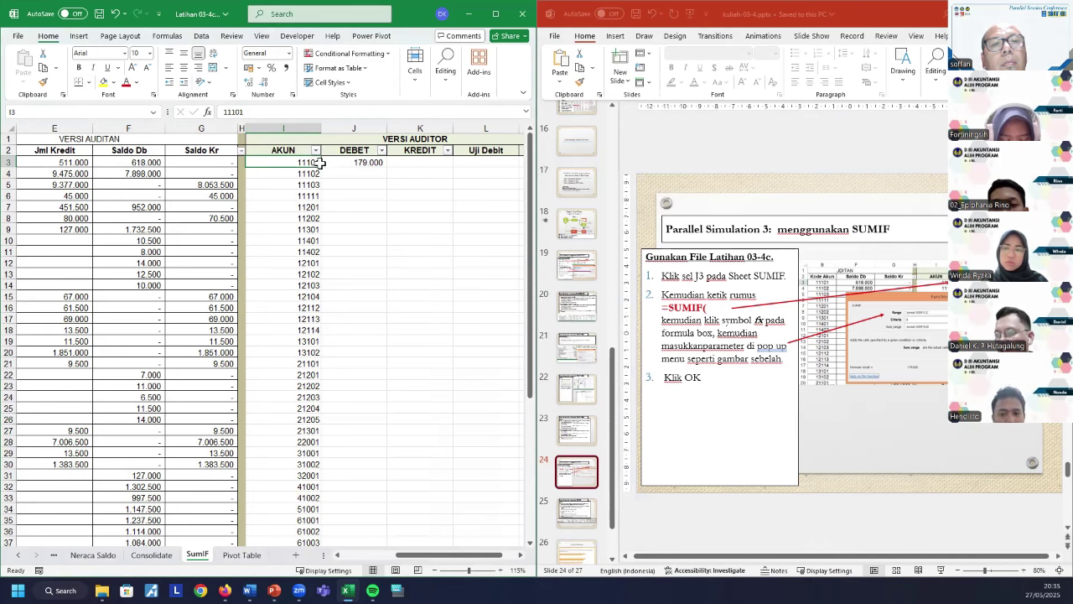
click(54, 556)
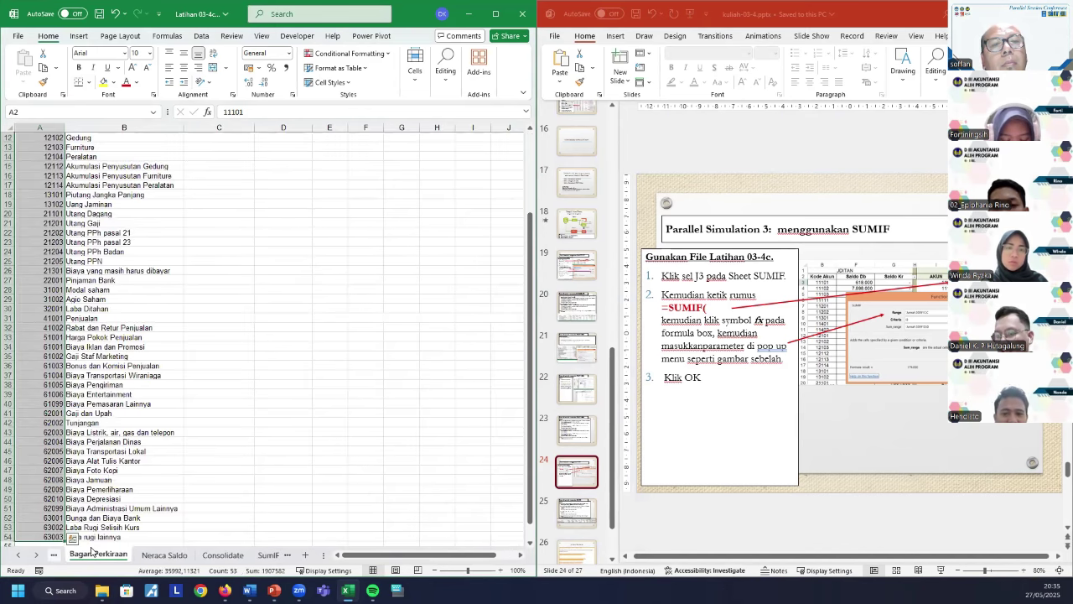
key(ctrl+Page_Up)
click(270, 555)
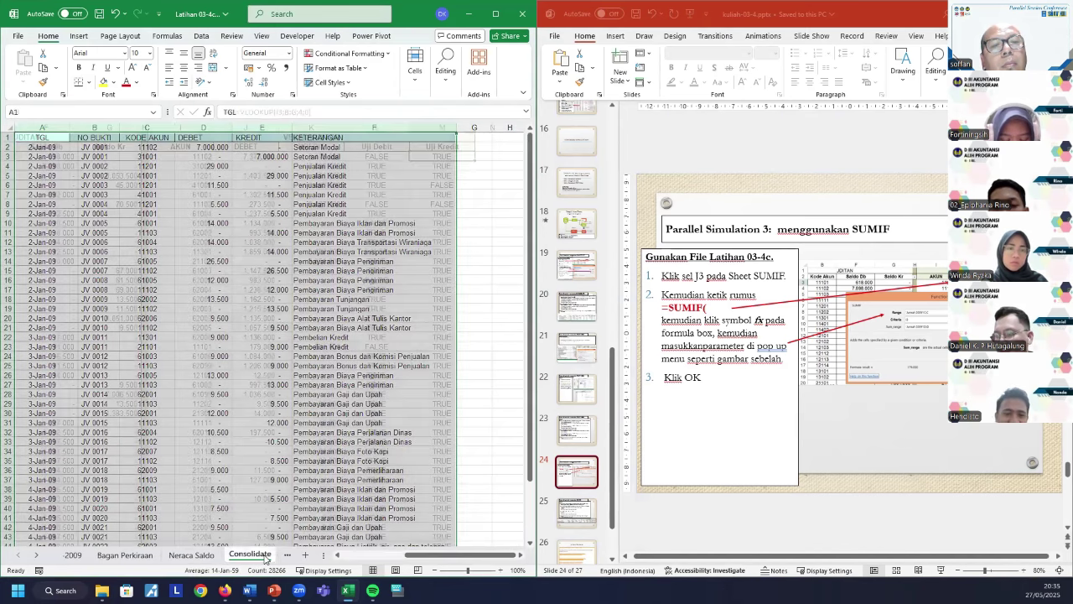
key(ctrl+Page_Down)
click(357, 163)
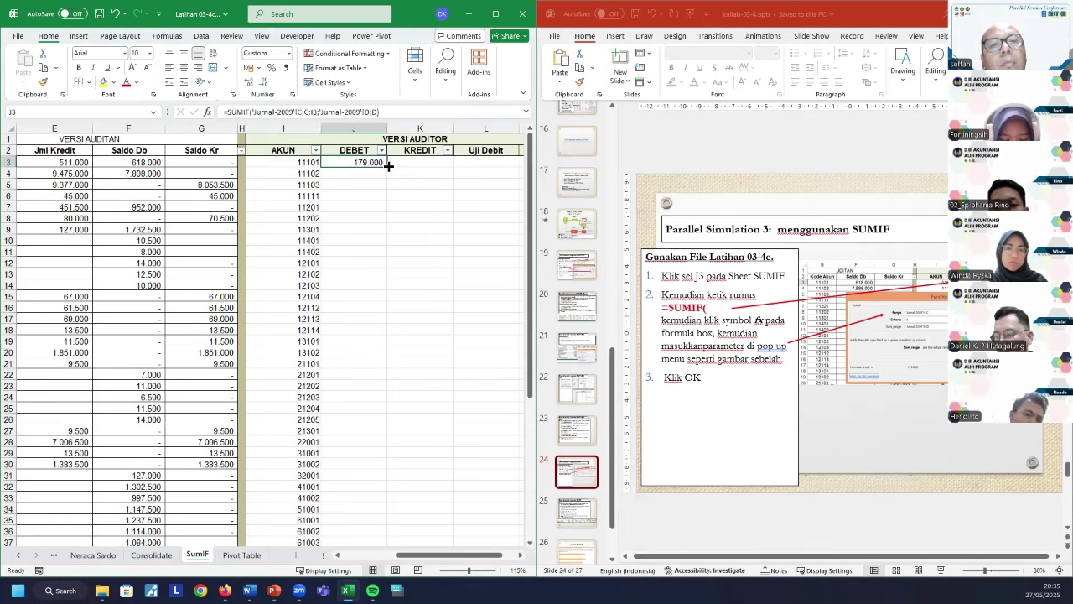
double_click(388, 166)
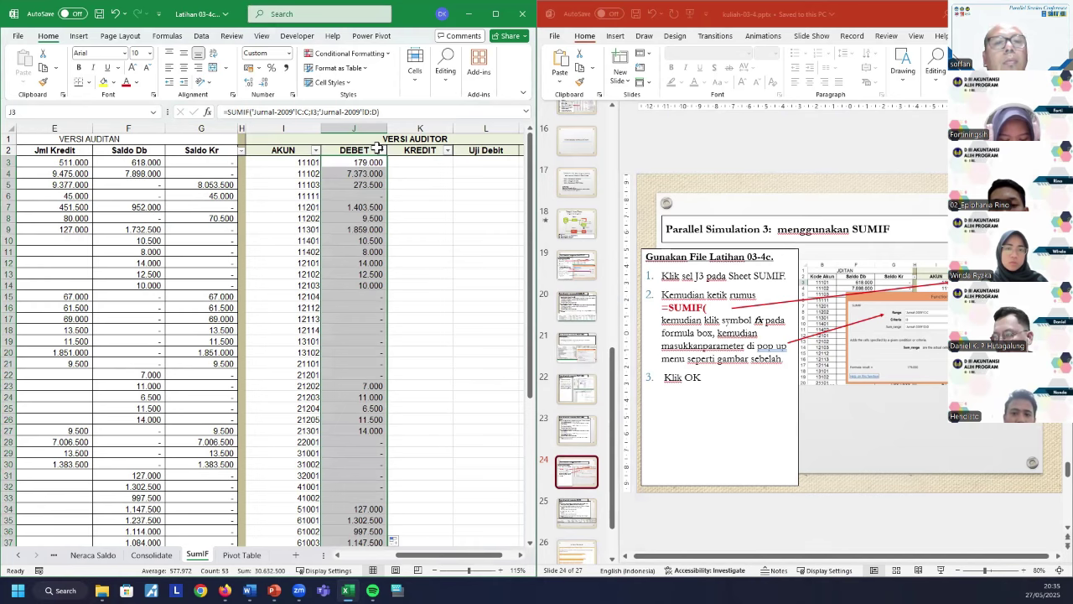
Start a SUMIF function in K3 of the auditor's KREDIT column with Jurnal-2009 column C as range and I3 as criteria.
click(424, 165)
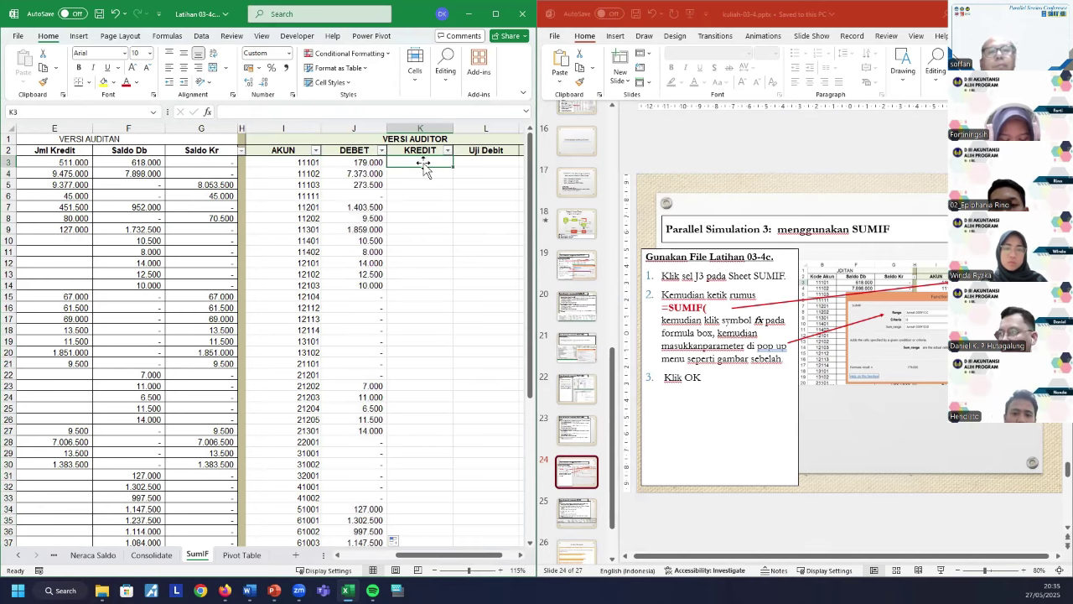
text(=)
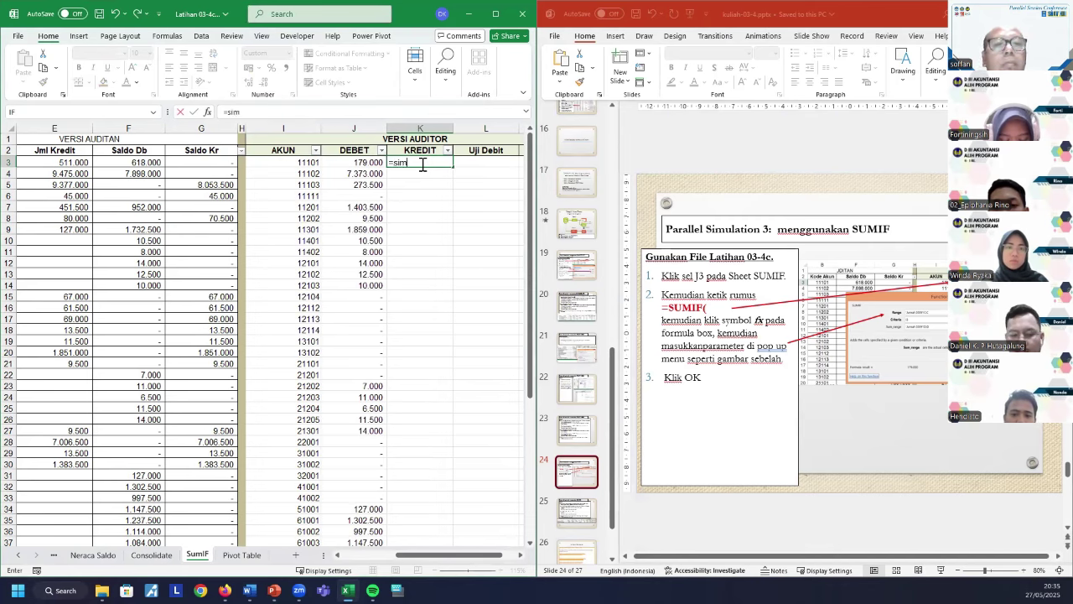
text(sumi)
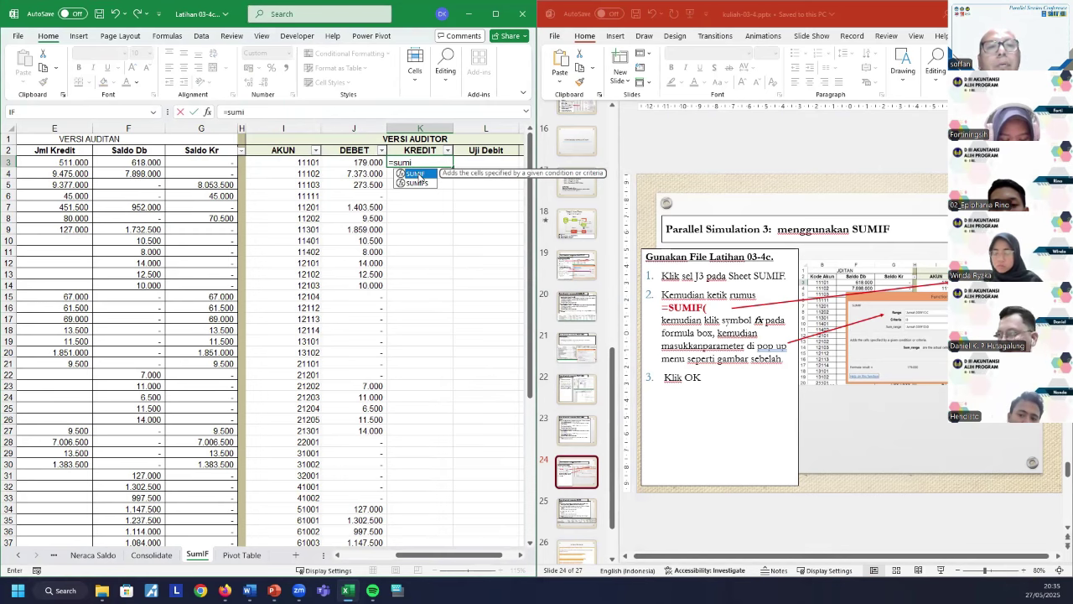
double_click(415, 173)
key(ctrl+a)
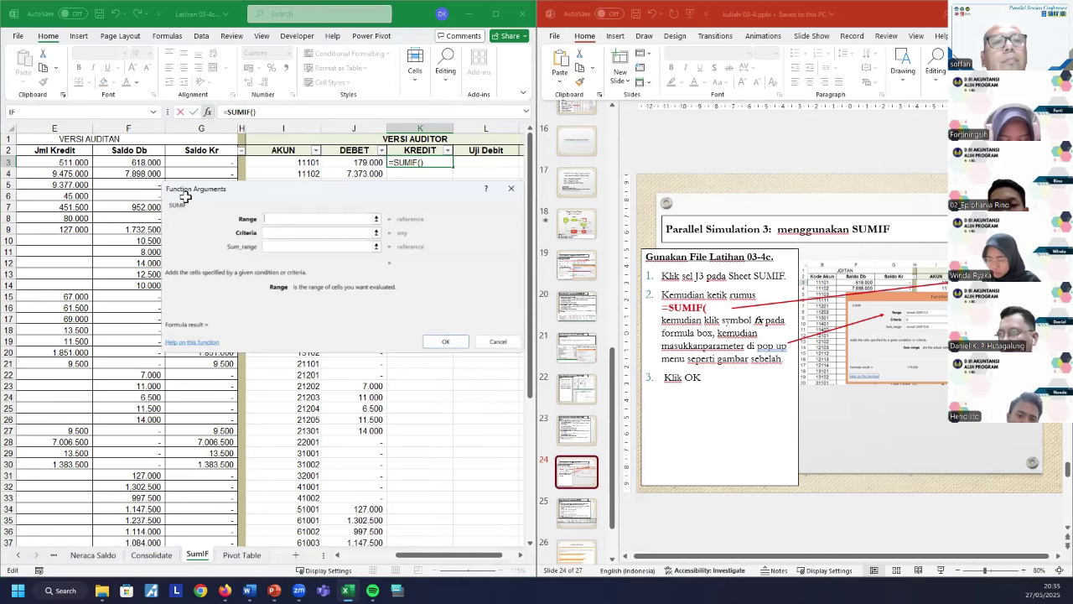
click(52, 560)
click(52, 560)
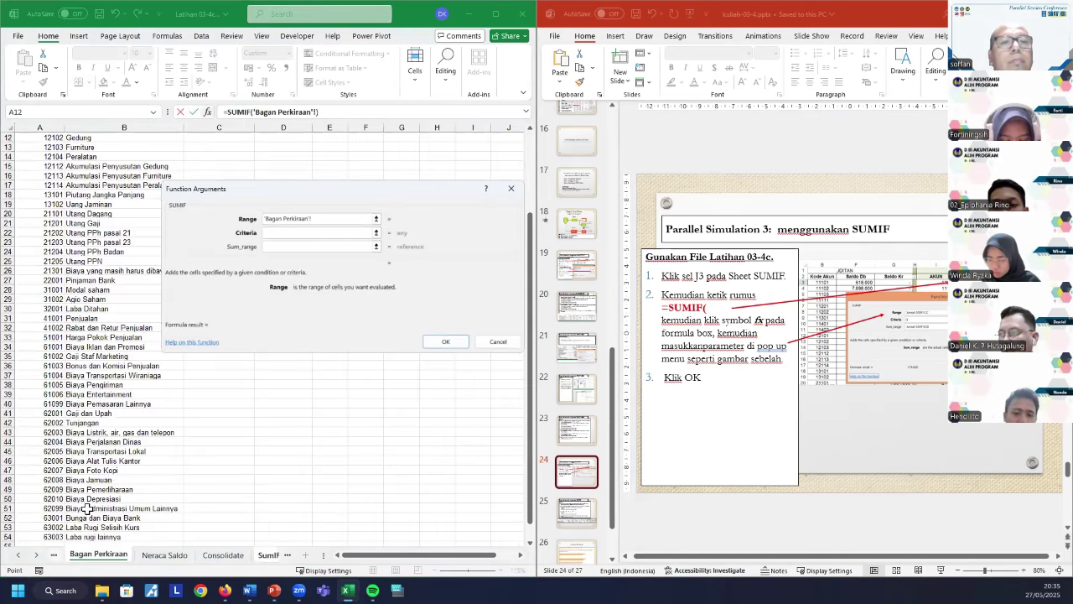
click(146, 127)
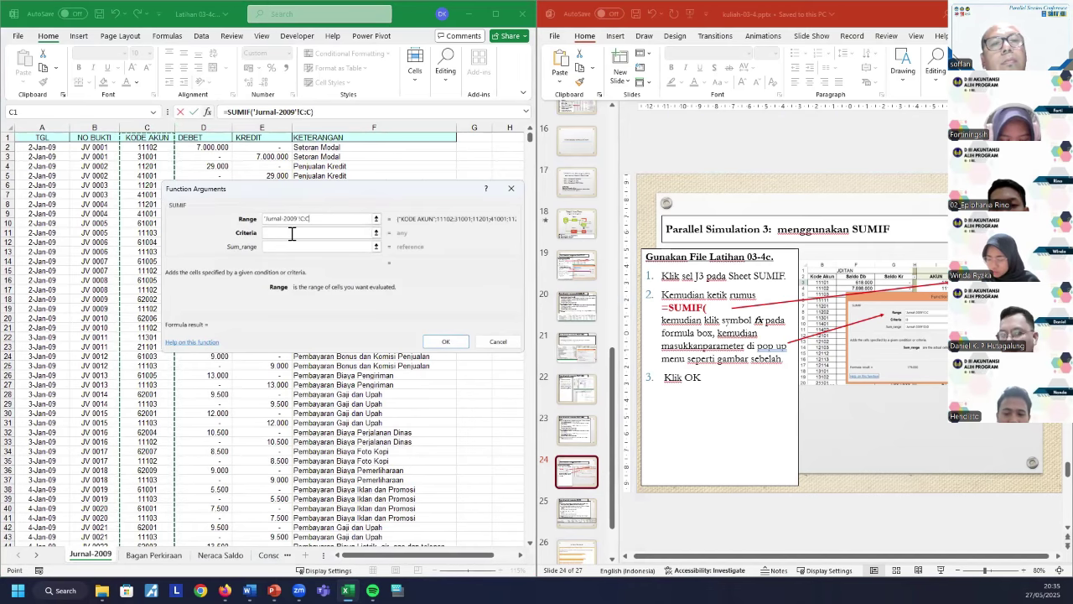
click(291, 233)
click(321, 236)
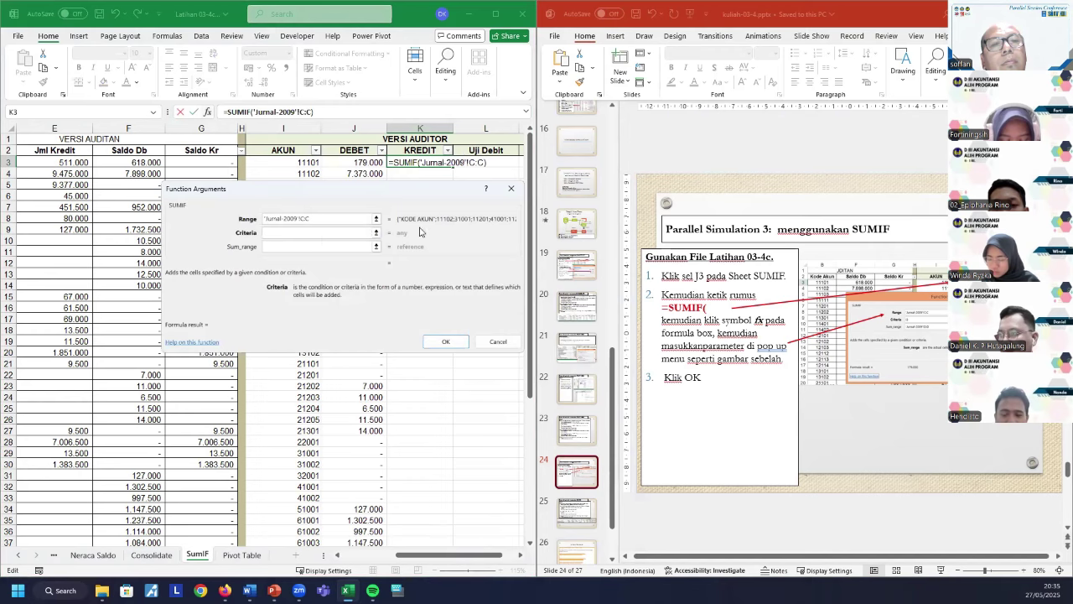
click(292, 159)
Set K3's sum range to Jurnal-2009 column E (KREDIT) and fill the completed formula down the KREDIT column.
click(283, 244)
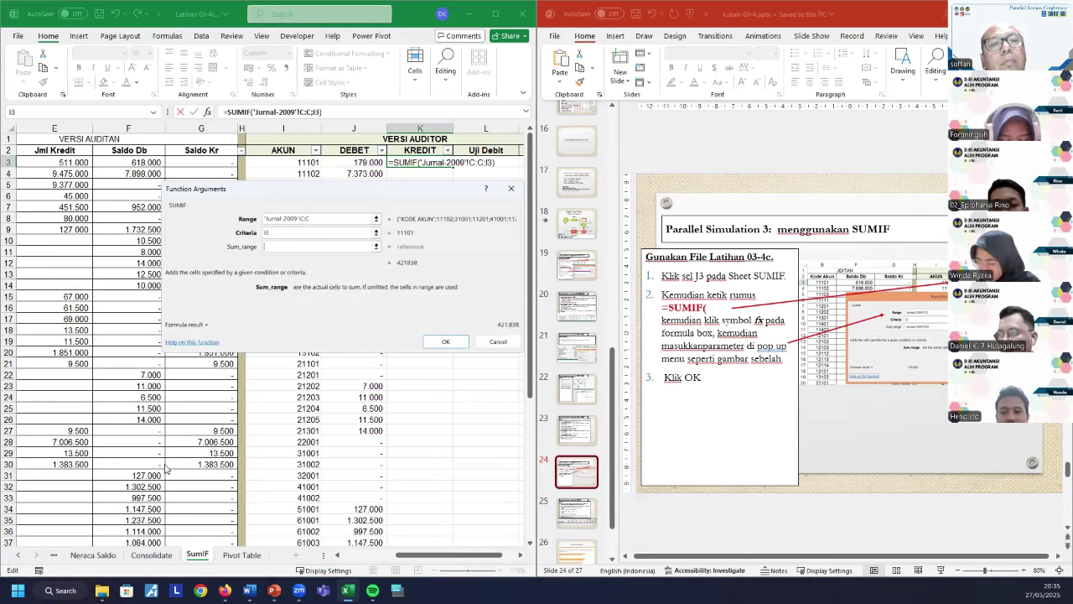
click(52, 559)
click(93, 555)
click(52, 560)
click(90, 554)
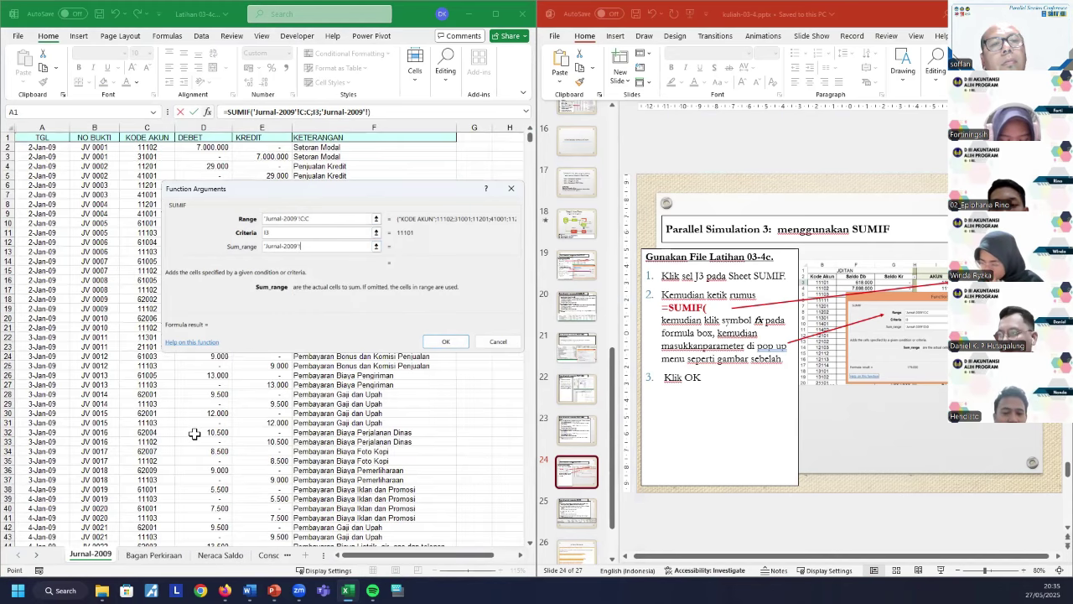
click(268, 124)
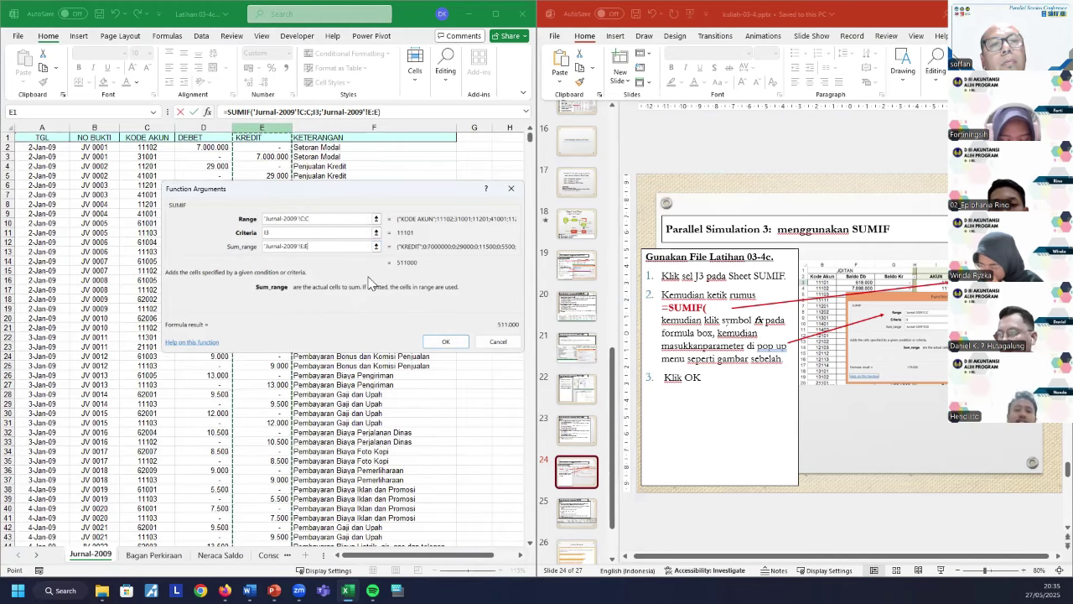
key(Return)
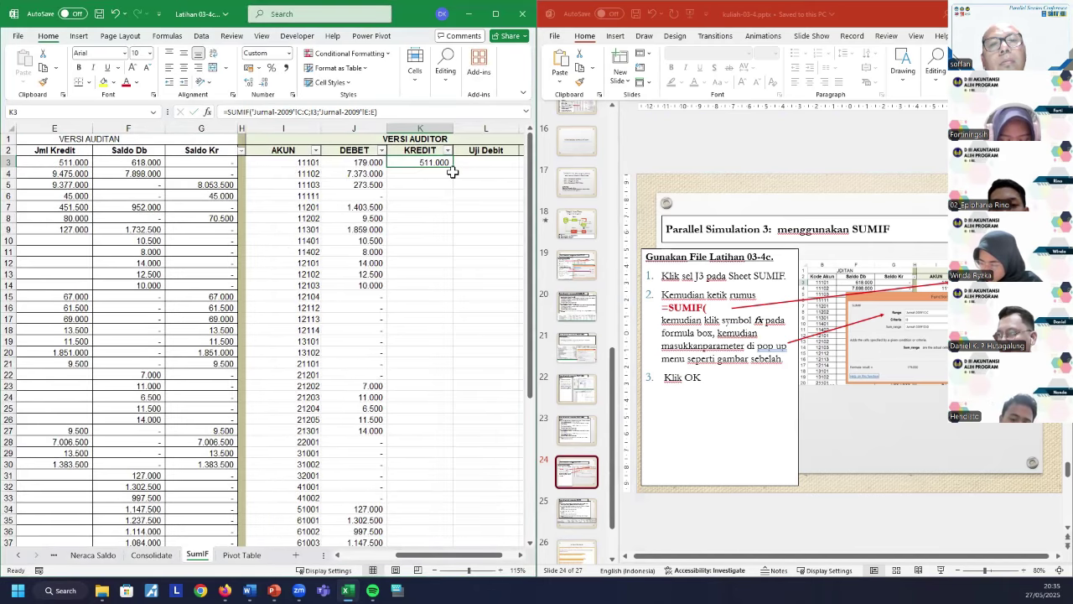
double_click(452, 165)
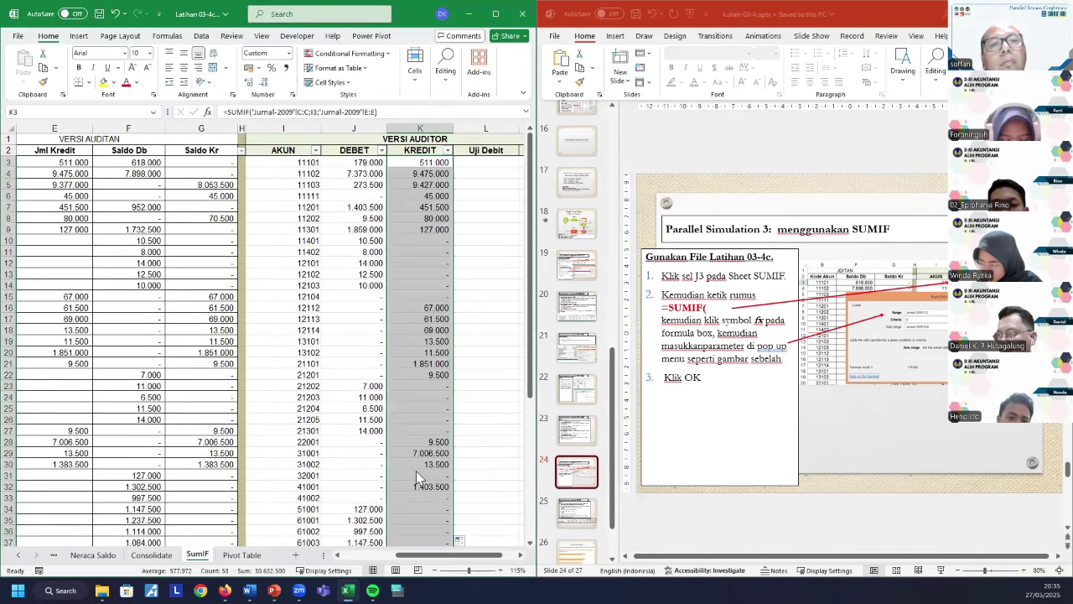
Bring up slide 25 with the Uji Debit and Uji Kredit formula instructions in PowerPoint, and return to the SumIF sheet in Excel.
drag(445, 555, 461, 555)
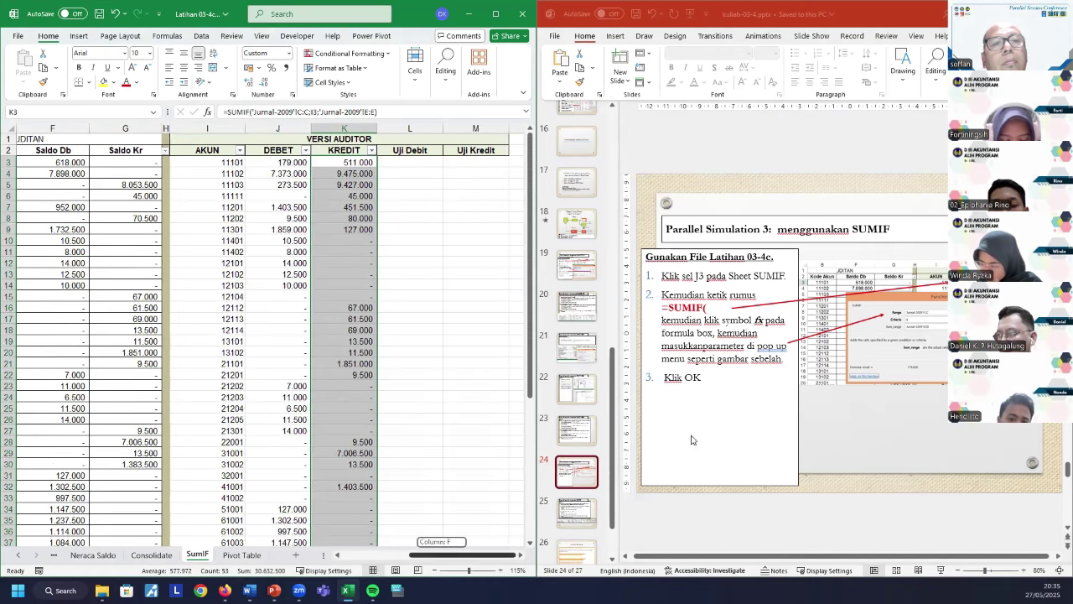
click(580, 513)
click(581, 513)
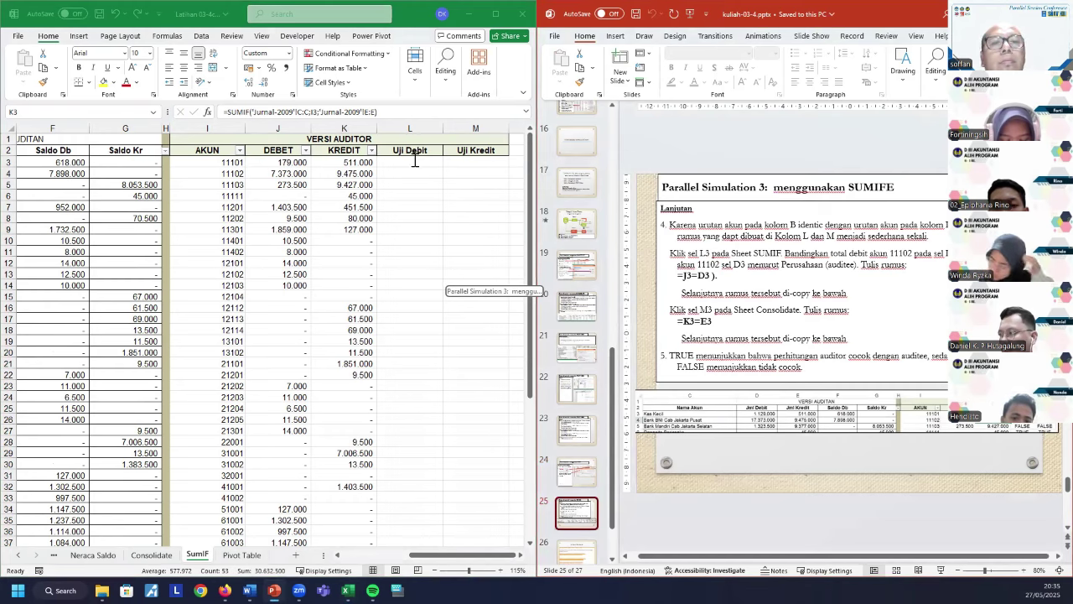
key(alt+Tab)
key(F2)
key(Escape)
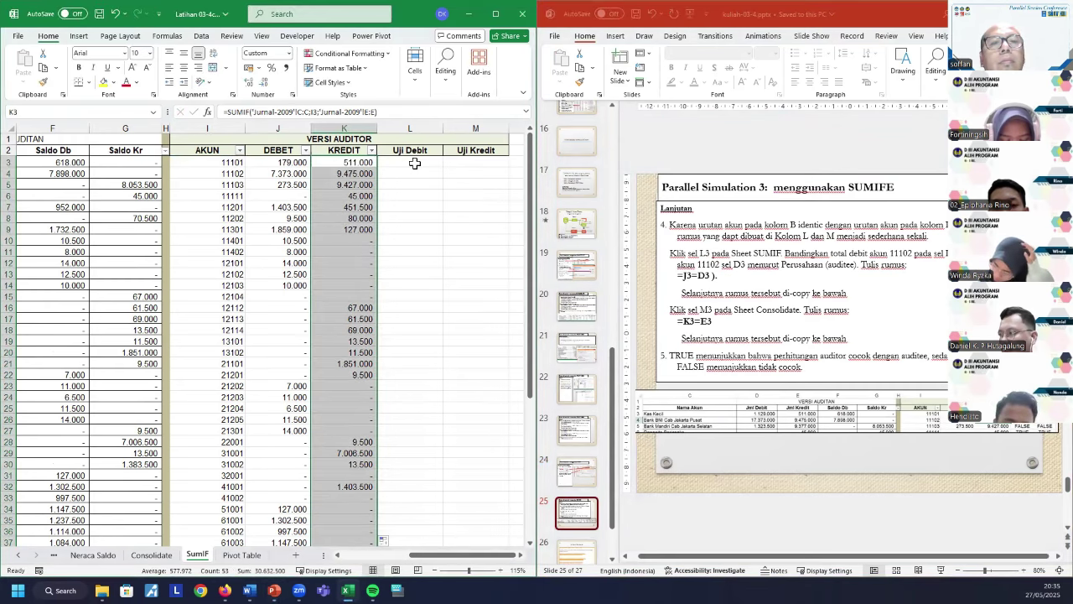
Enter =J3=D3 in L3 to compare the auditor's and auditee's debit totals, and fill it down the Uji Debit column.
click(424, 162)
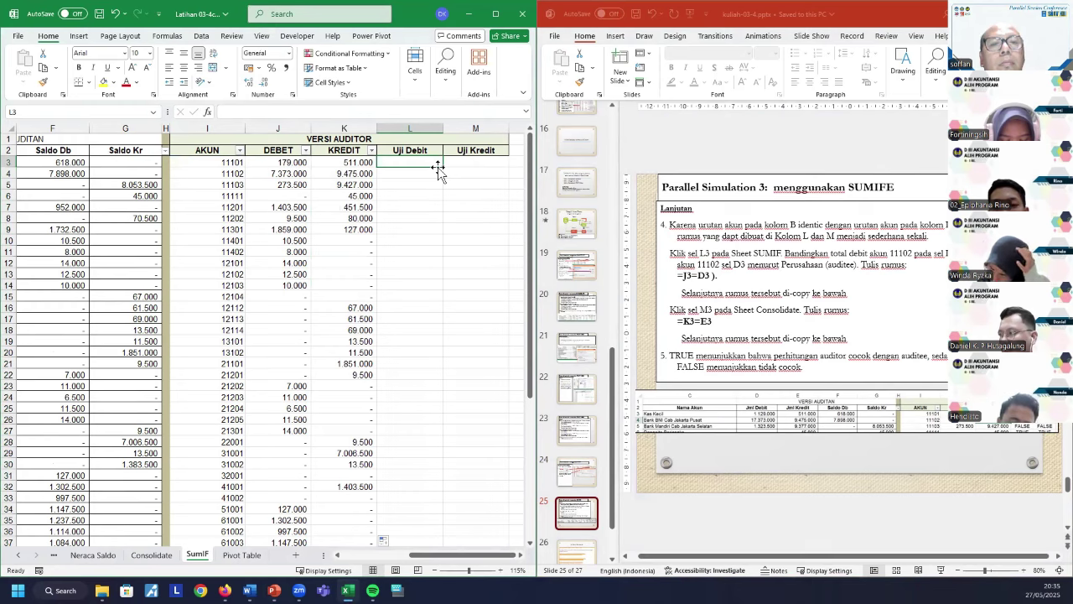
text(=)
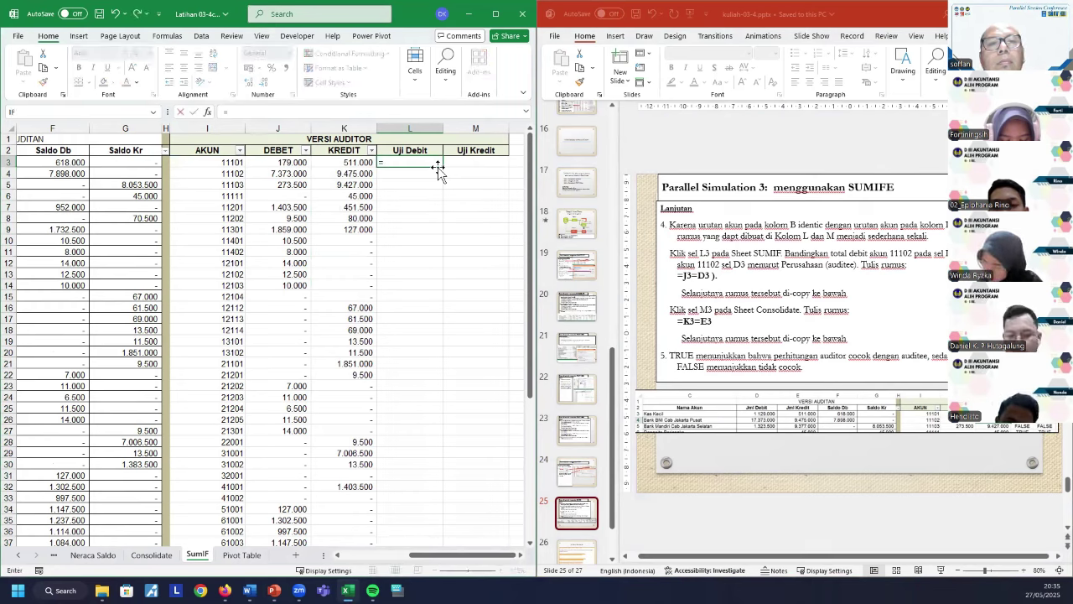
text(j3)
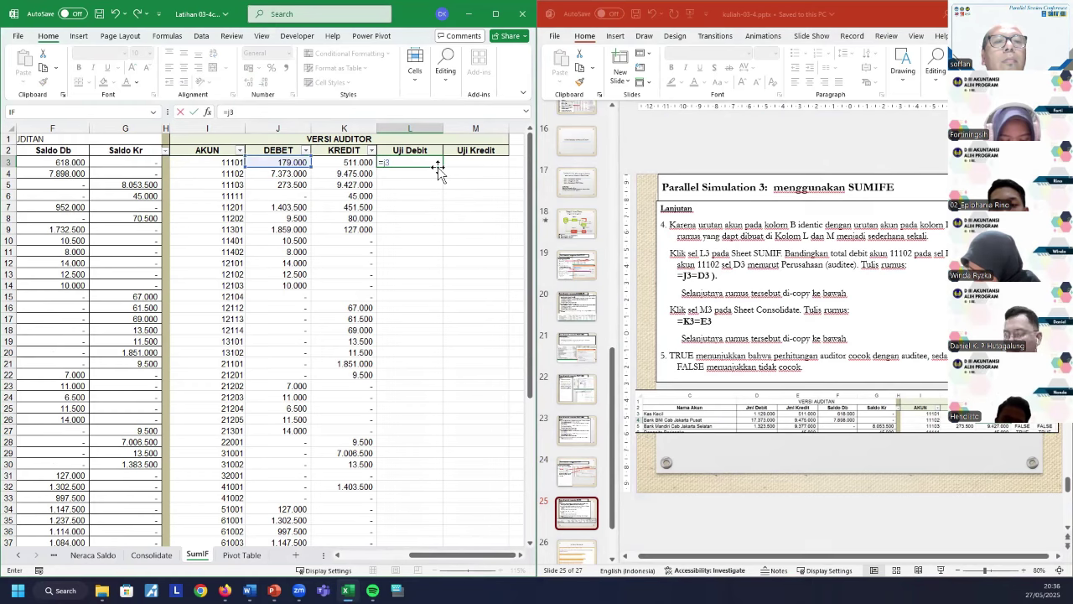
text(=d3)
key(Return)
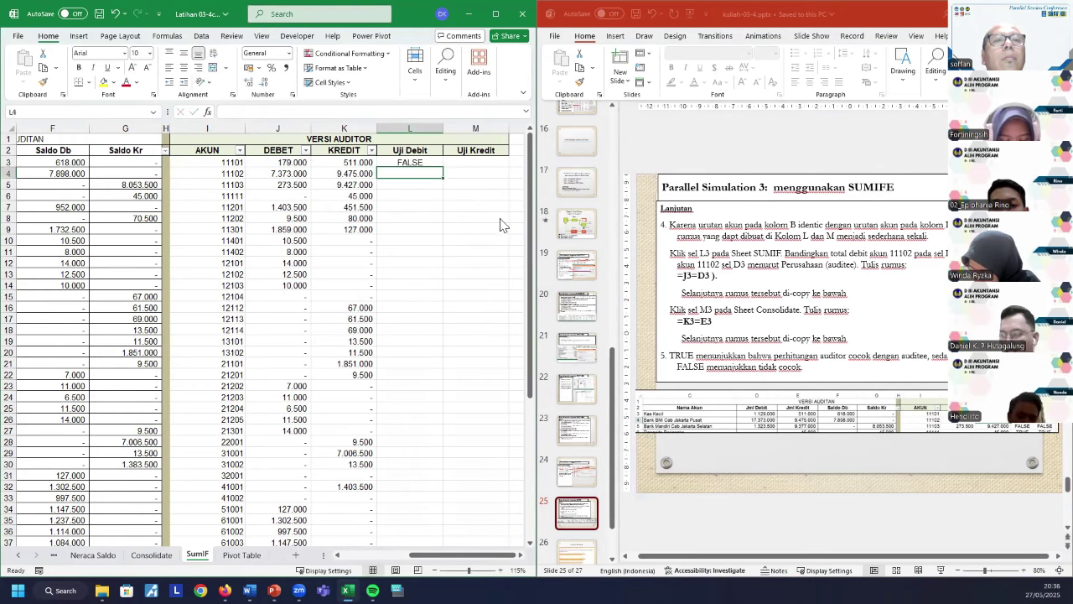
click(270, 128)
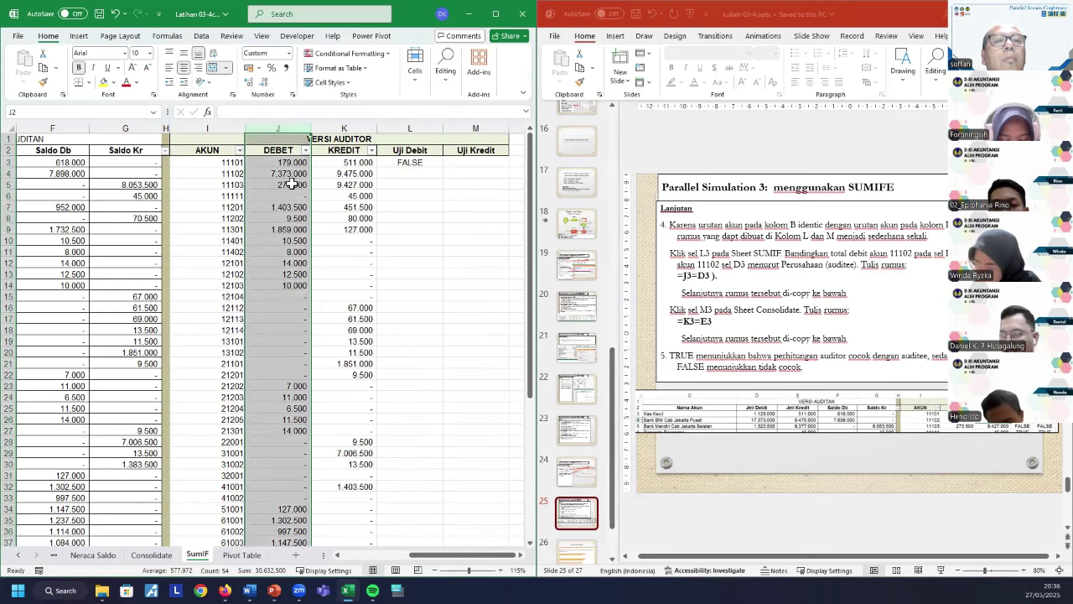
drag(423, 553, 459, 556)
click(428, 165)
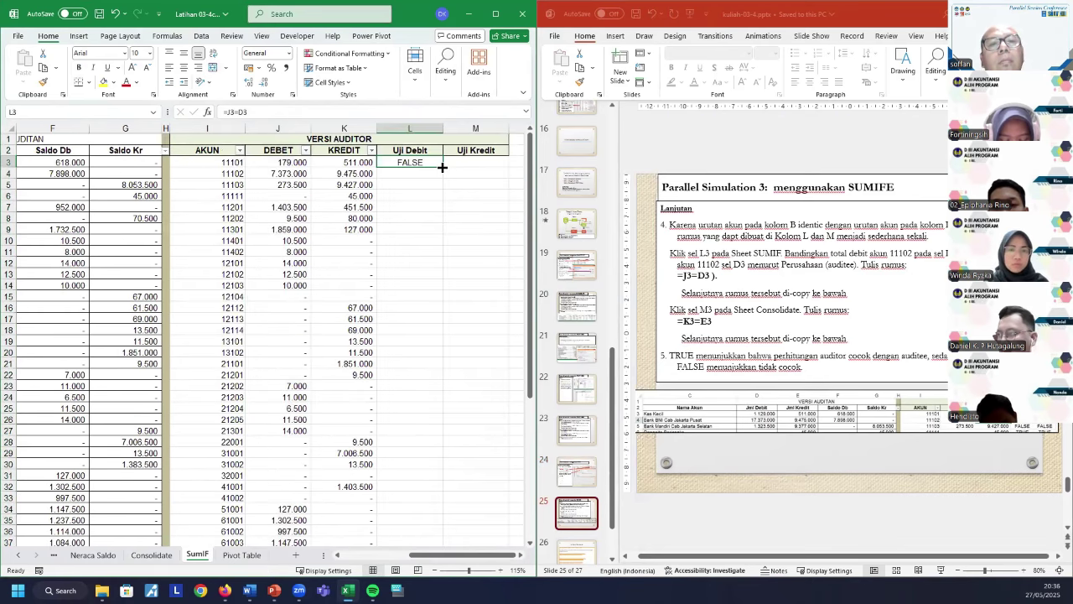
double_click(442, 167)
Enter =K3=E3 in M3 to compare the credit totals, and fill the formula down the Uji Kredit column.
click(472, 160)
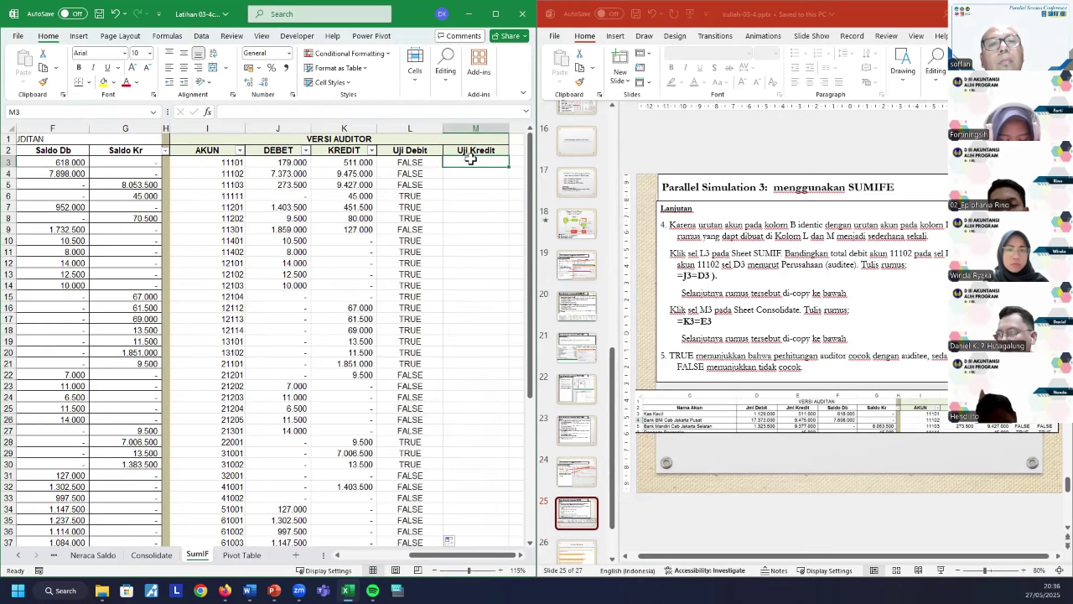
text(=)
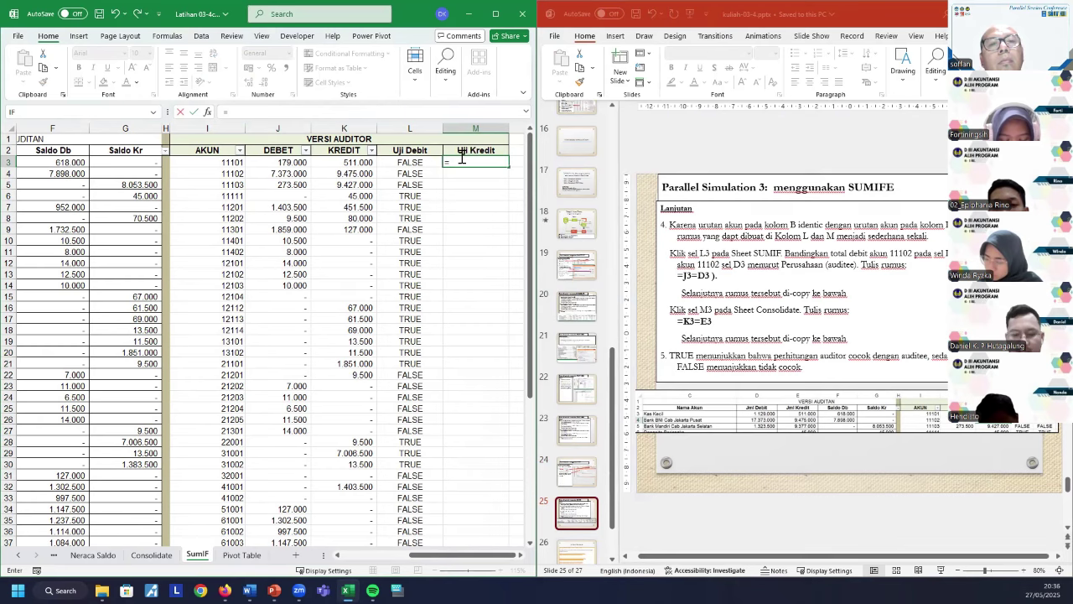
click(369, 162)
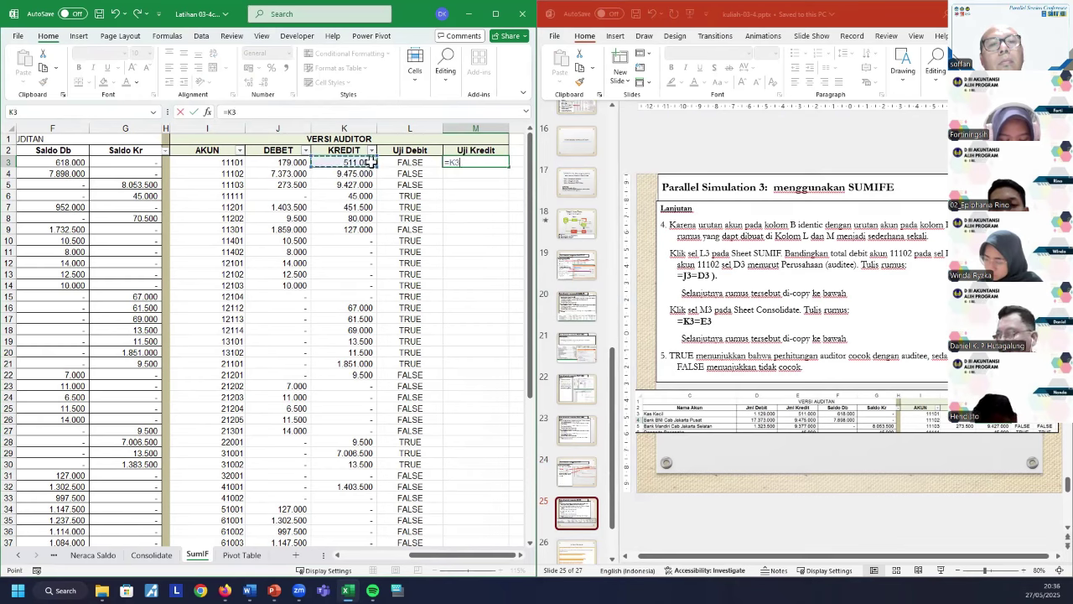
text(=)
drag(468, 555, 439, 559)
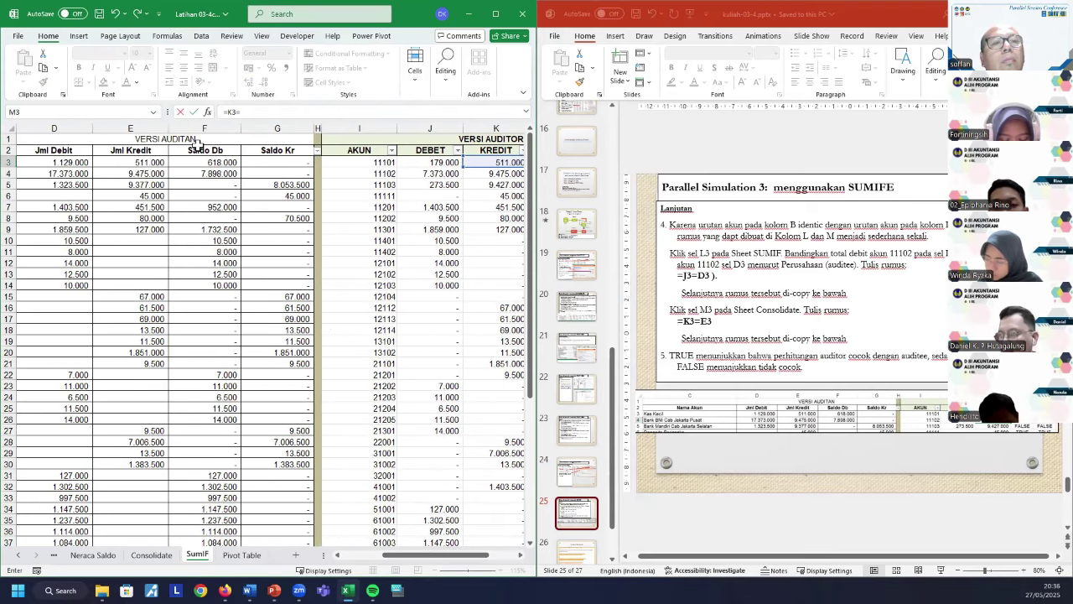
click(105, 159)
key(Return)
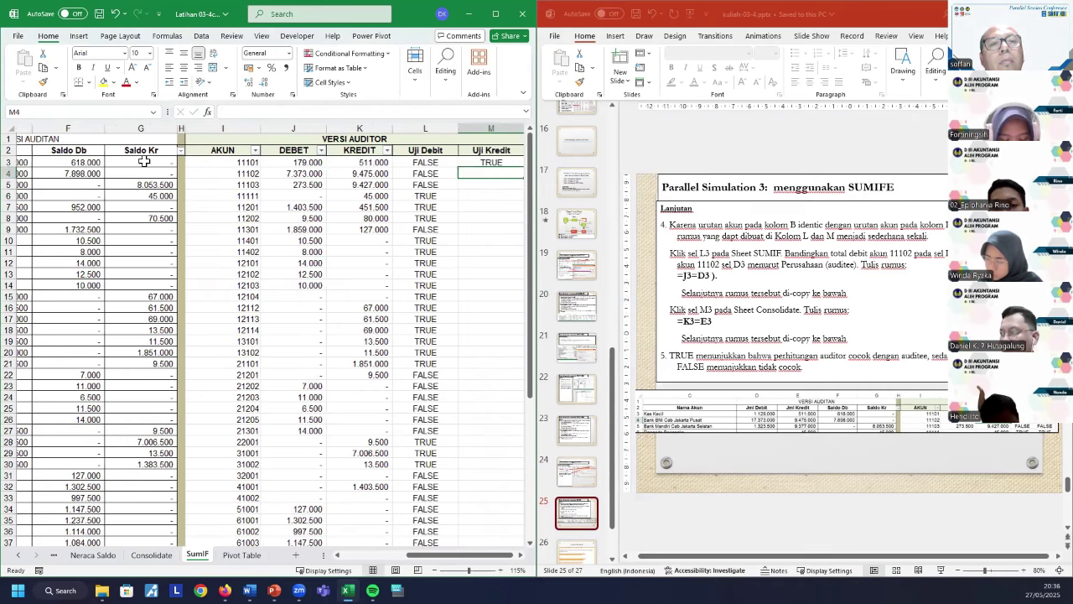
click(508, 167)
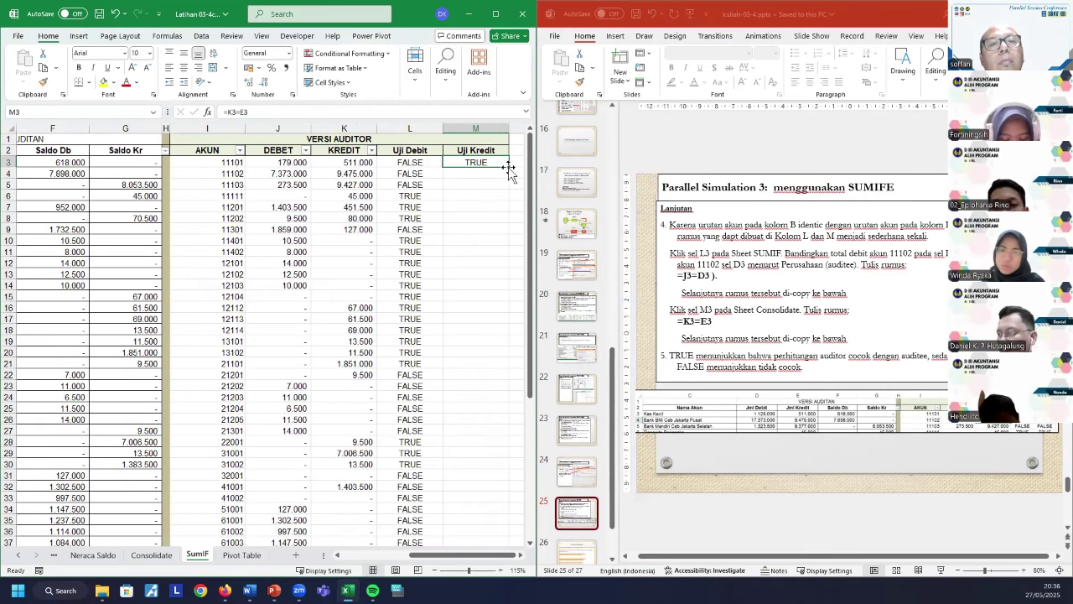
double_click(508, 167)
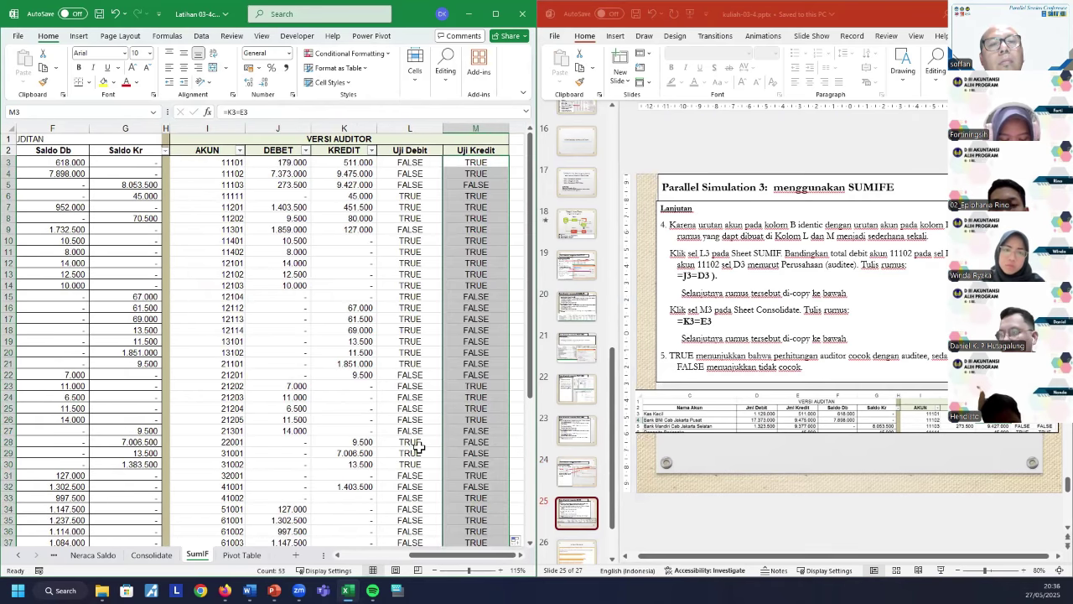